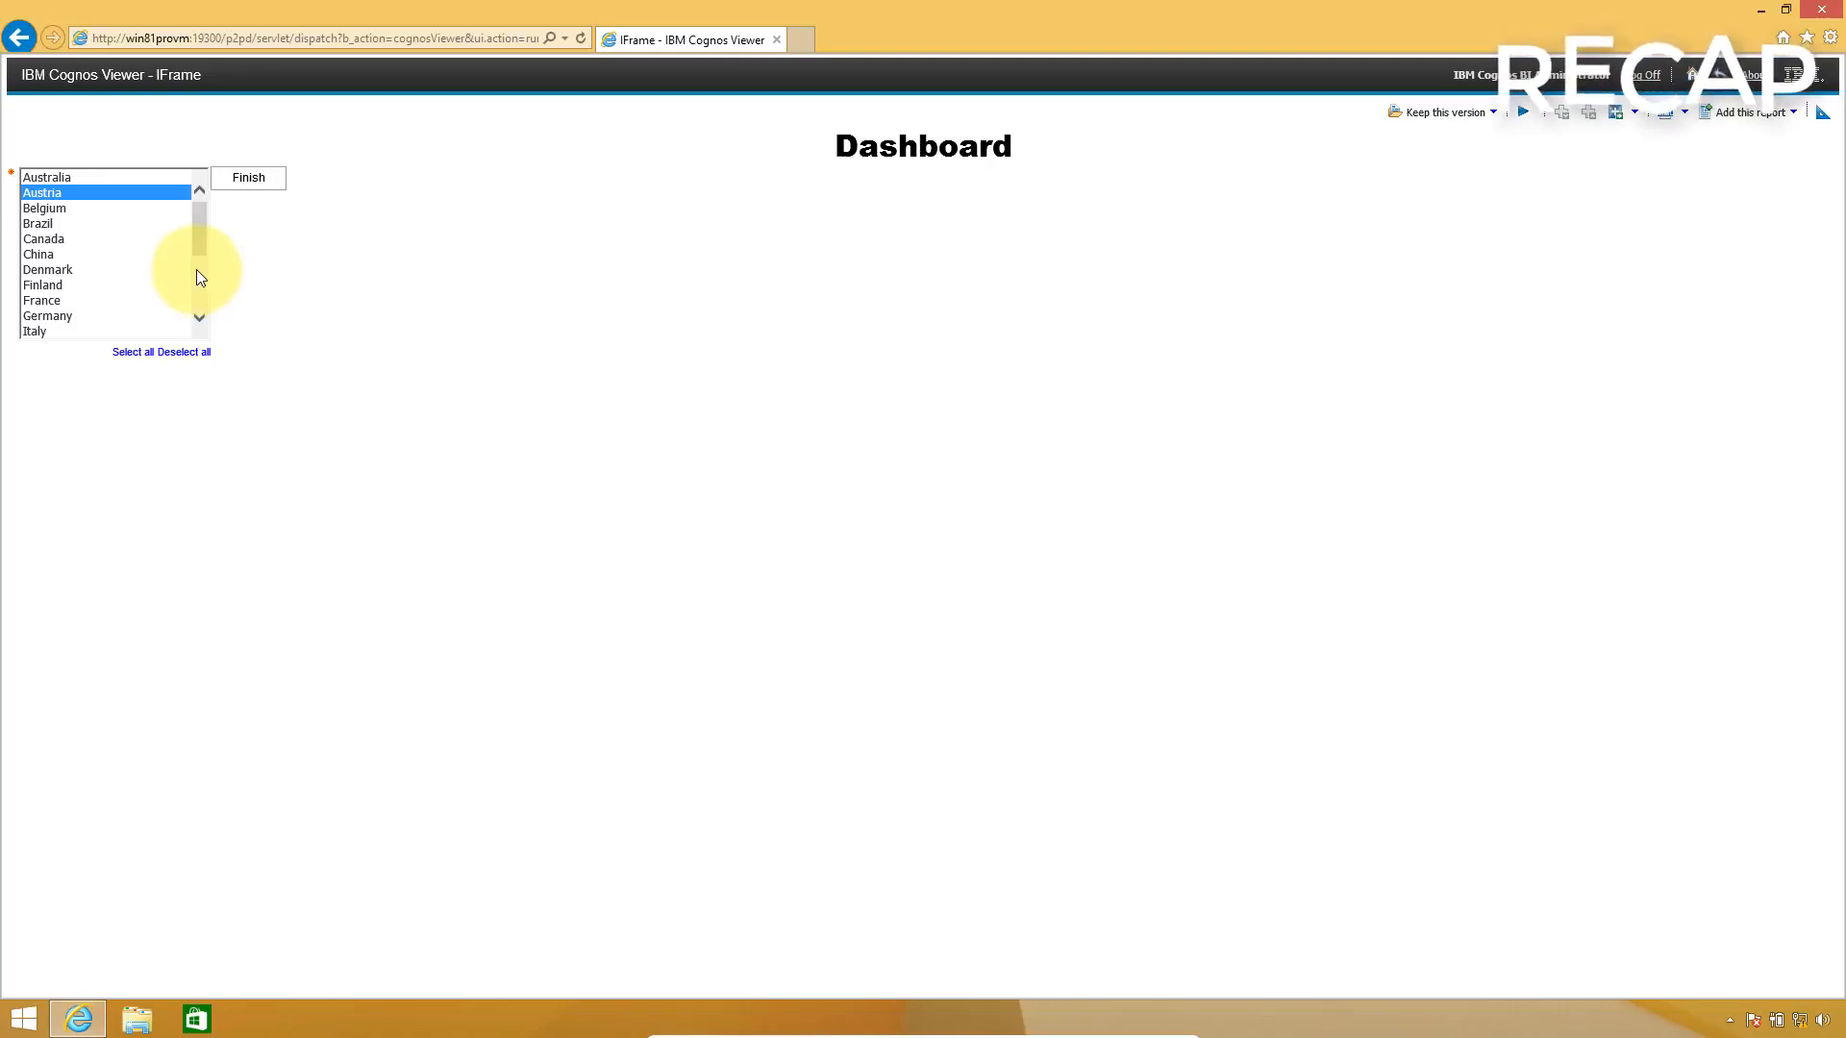
- Run the dashboard's embedded reports for Belgium, and rerun them for France
{"action": "left_click", "coordinate": [61, 222]}
{"action": "left_click", "coordinate": [60, 208]}
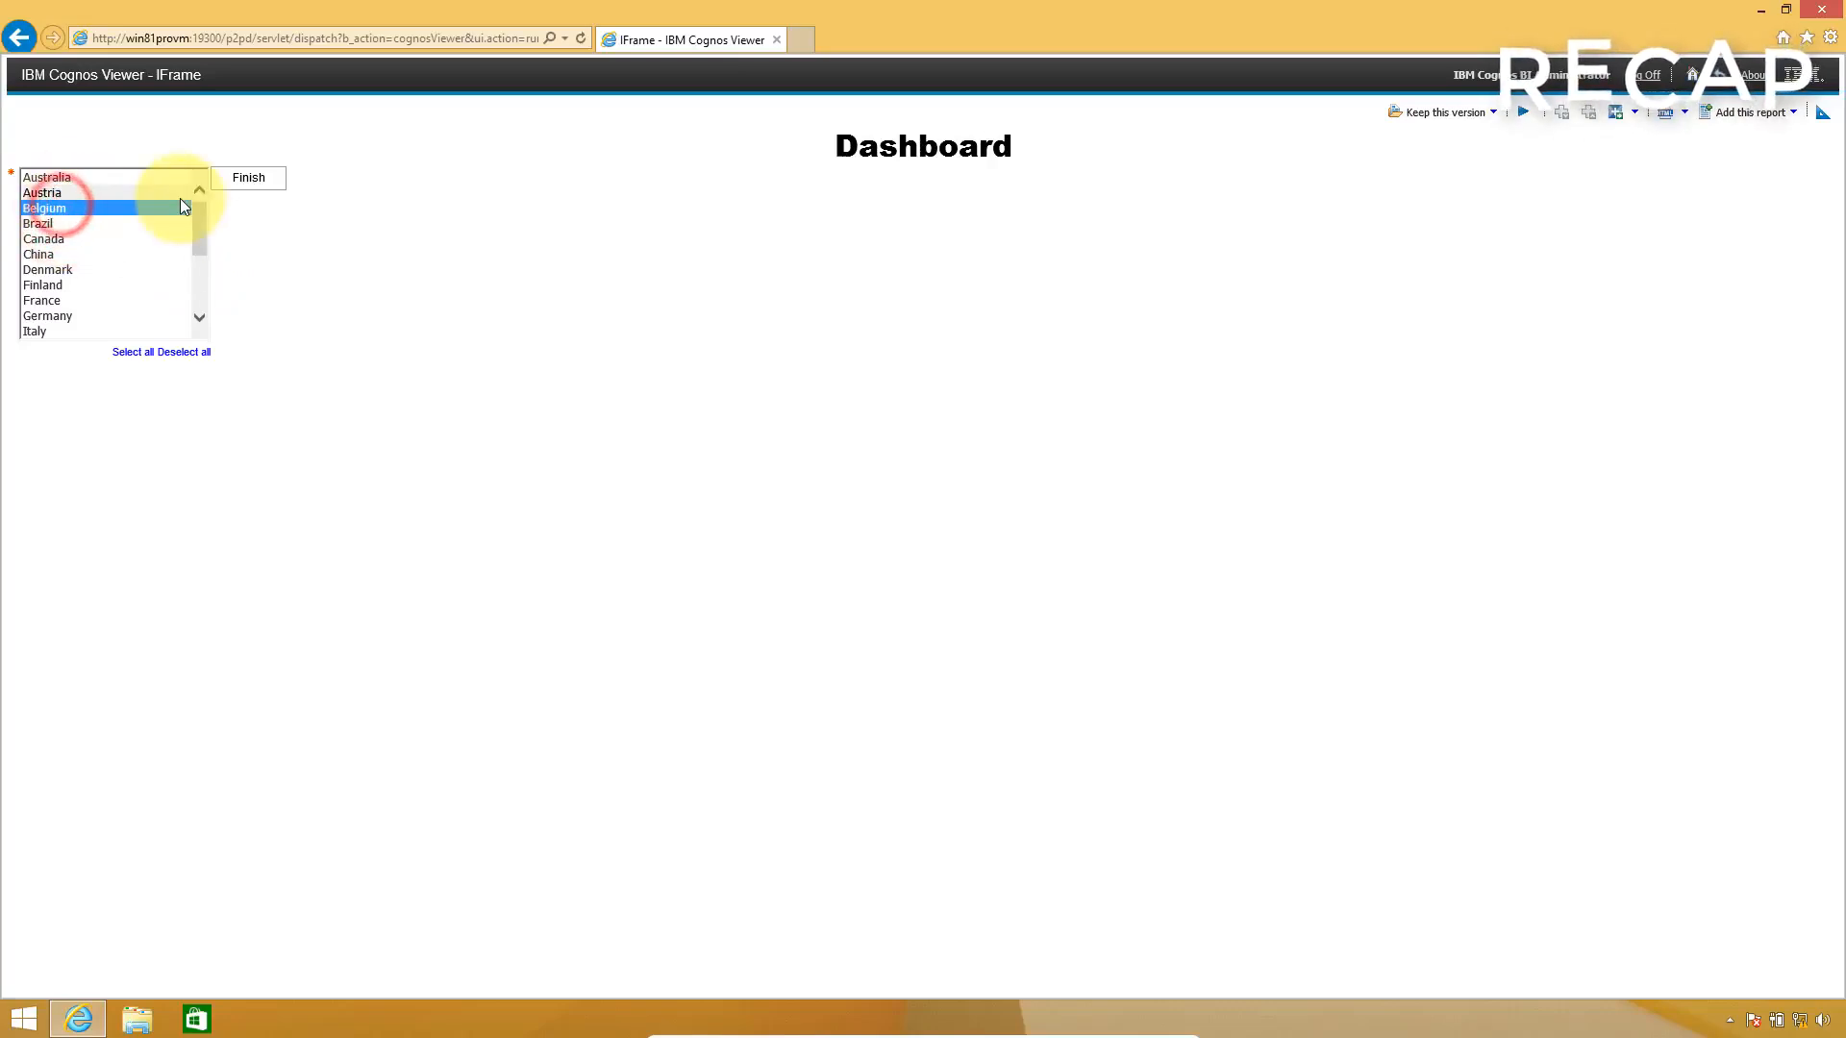
{"action": "left_click", "coordinate": [267, 182]}
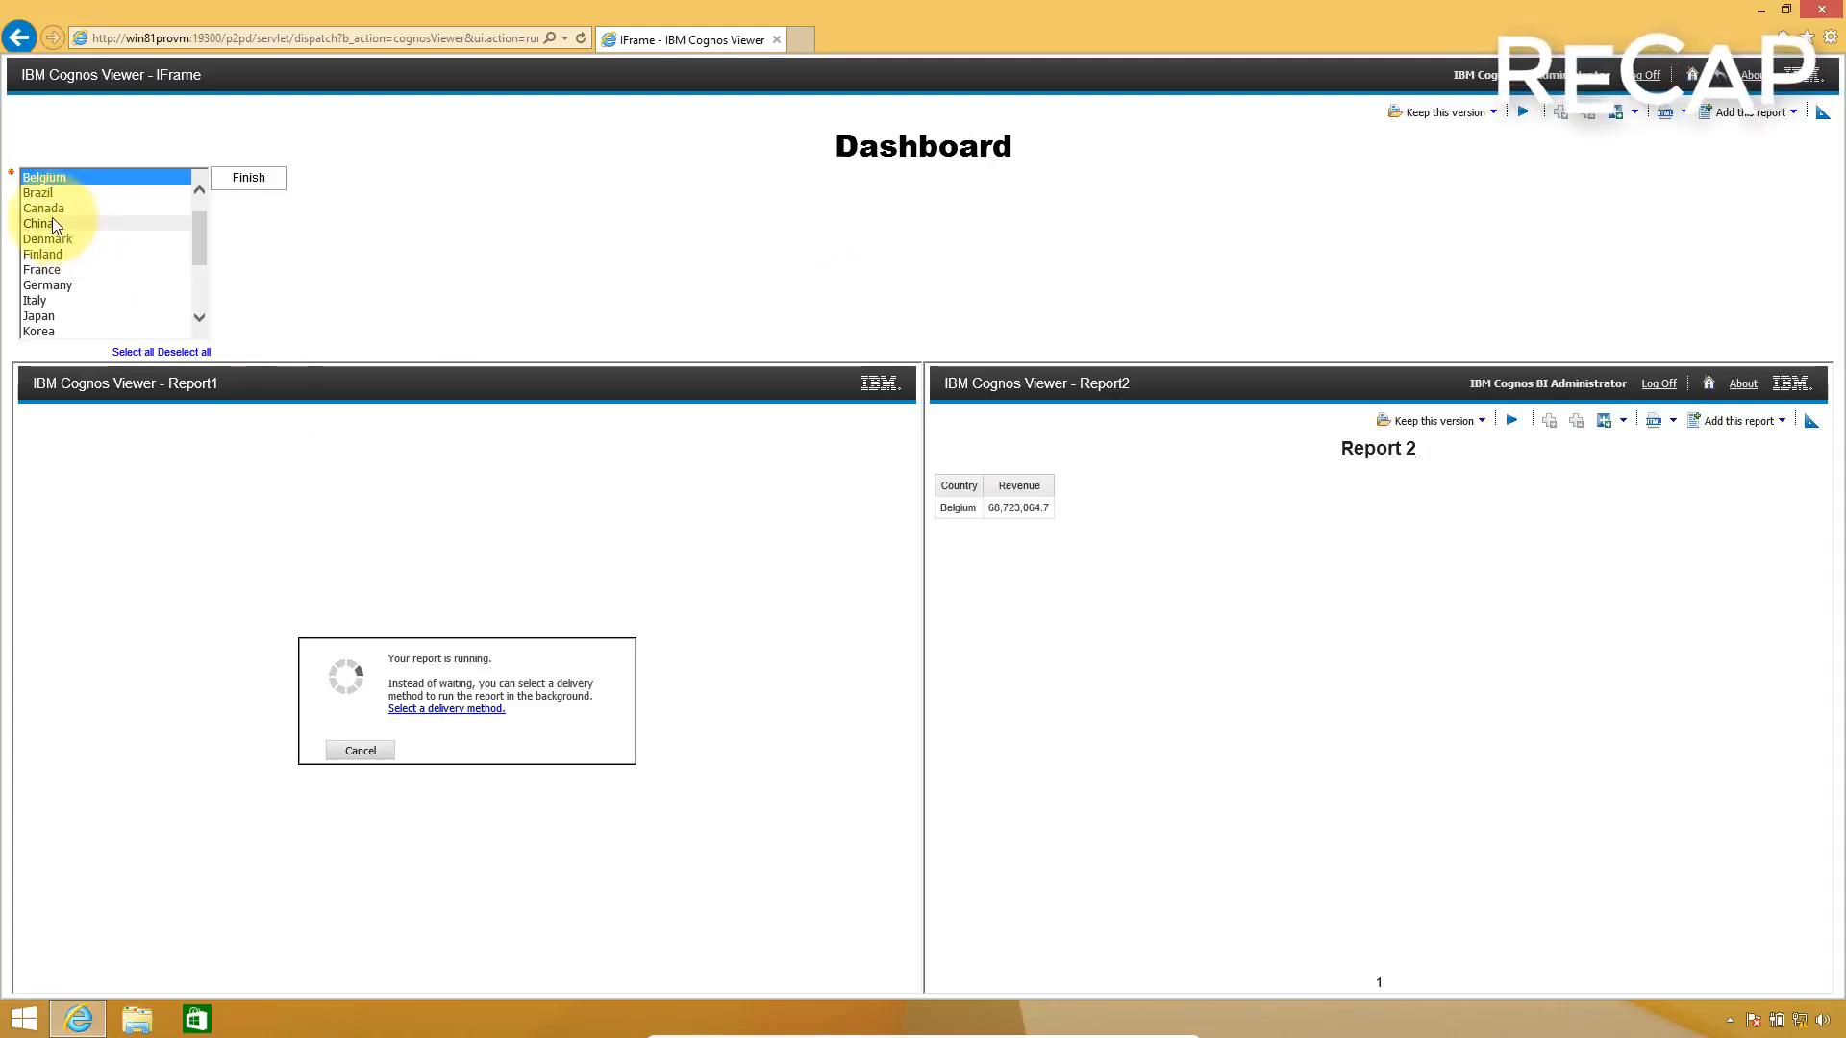
{"action": "left_click", "coordinate": [64, 273]}
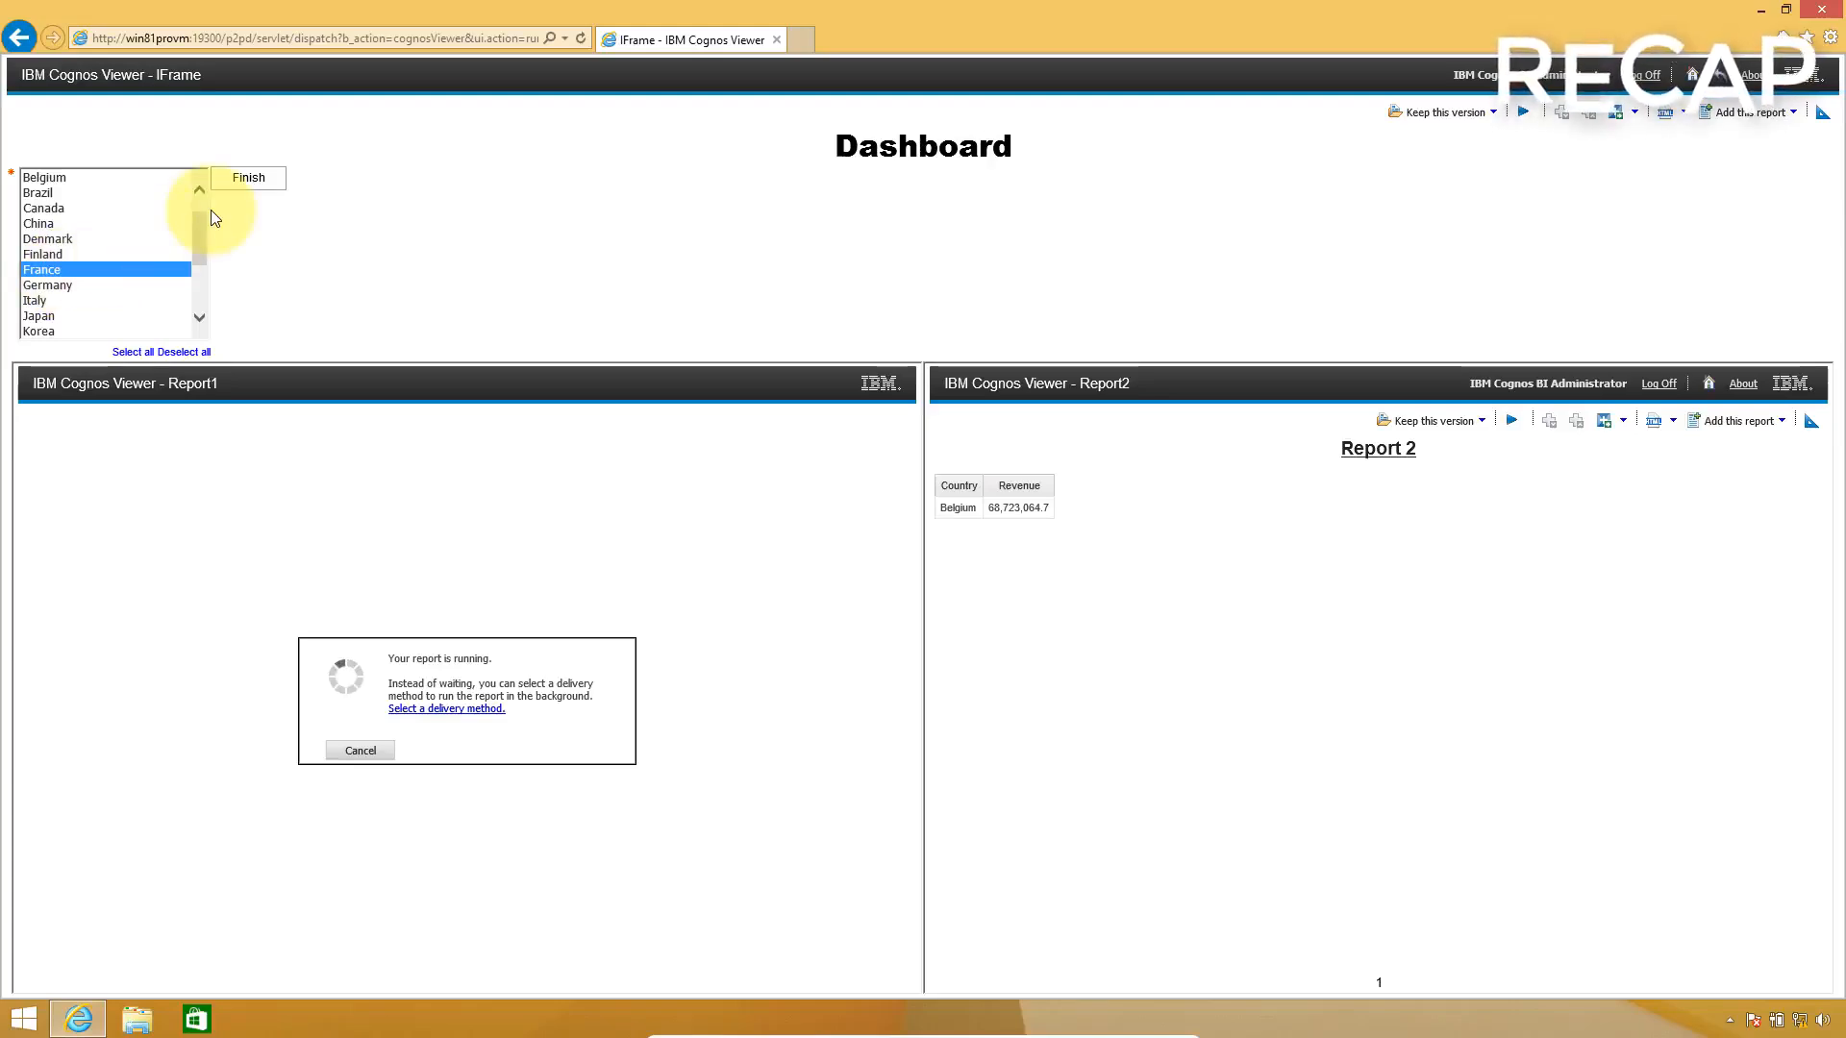
{"action": "left_click", "coordinate": [246, 179]}
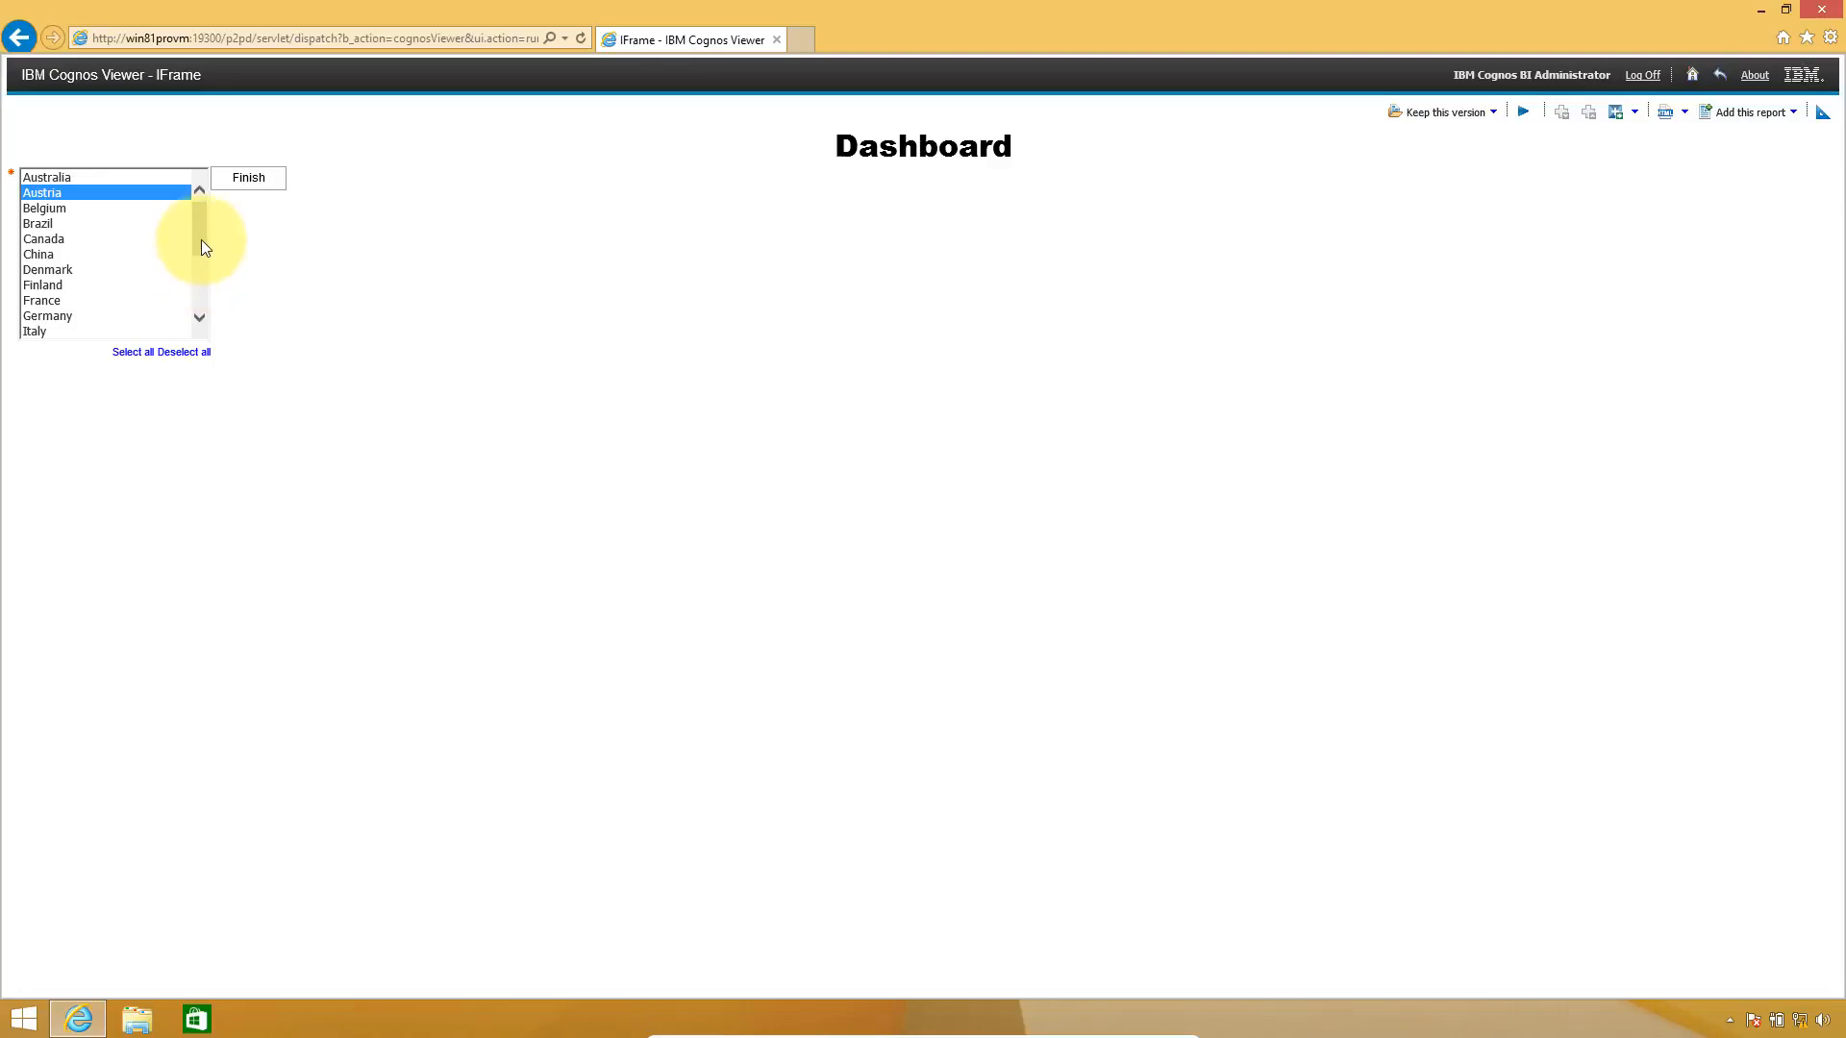
- Repeat the dashboard's country prompt from a fresh run, submitting Belgium first and France second
{"action": "left_click", "coordinate": [60, 208]}
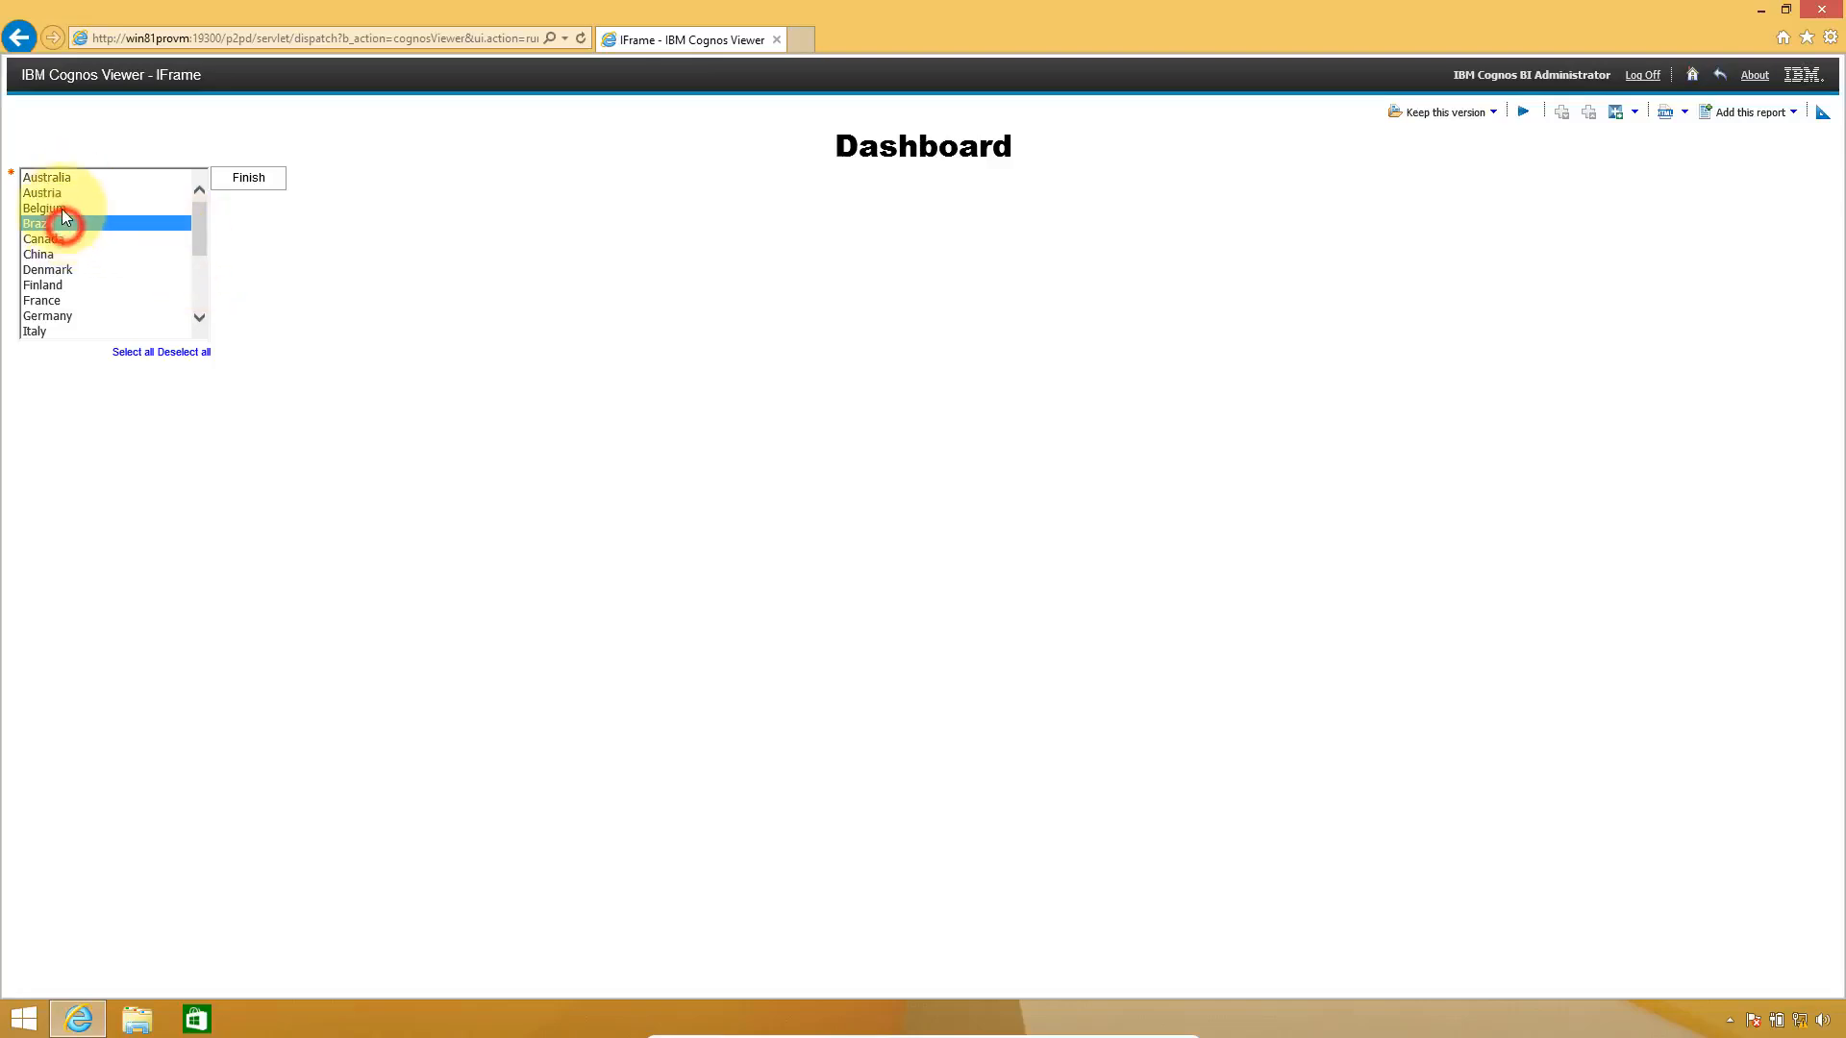
{"action": "left_click", "coordinate": [267, 182]}
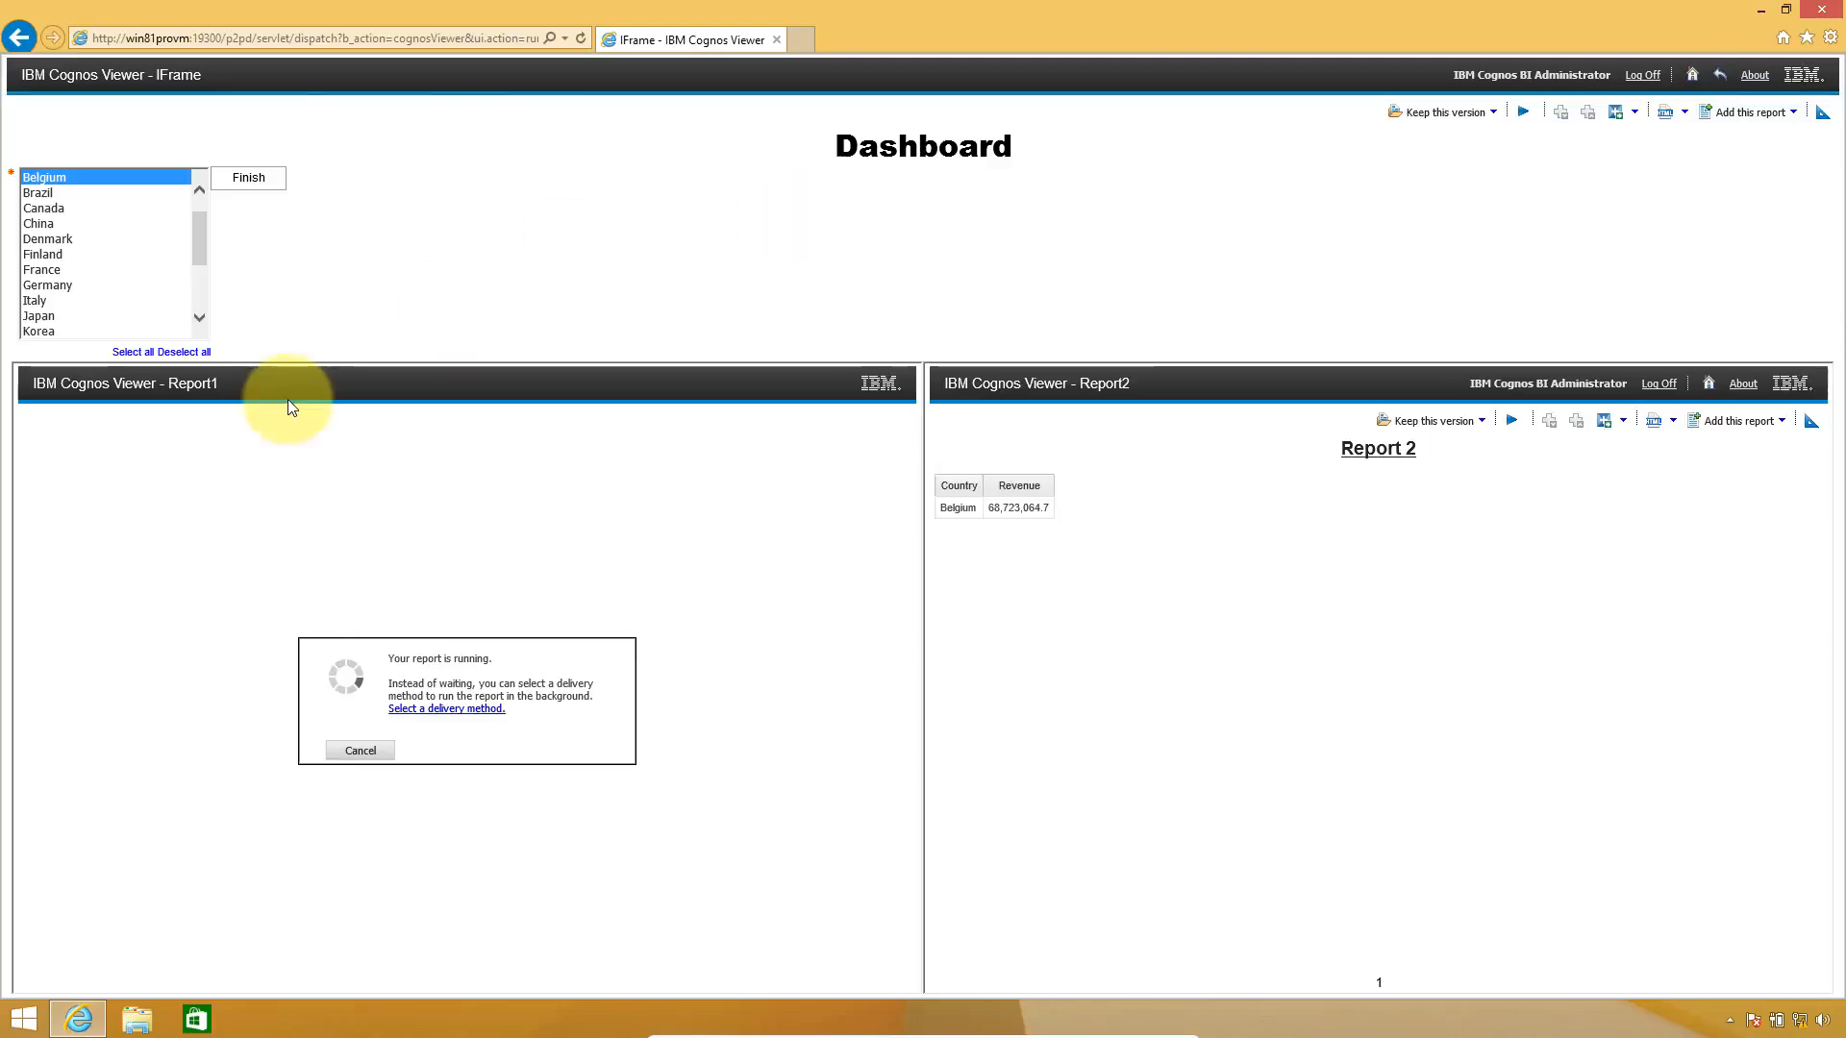
{"action": "left_click", "coordinate": [63, 273]}
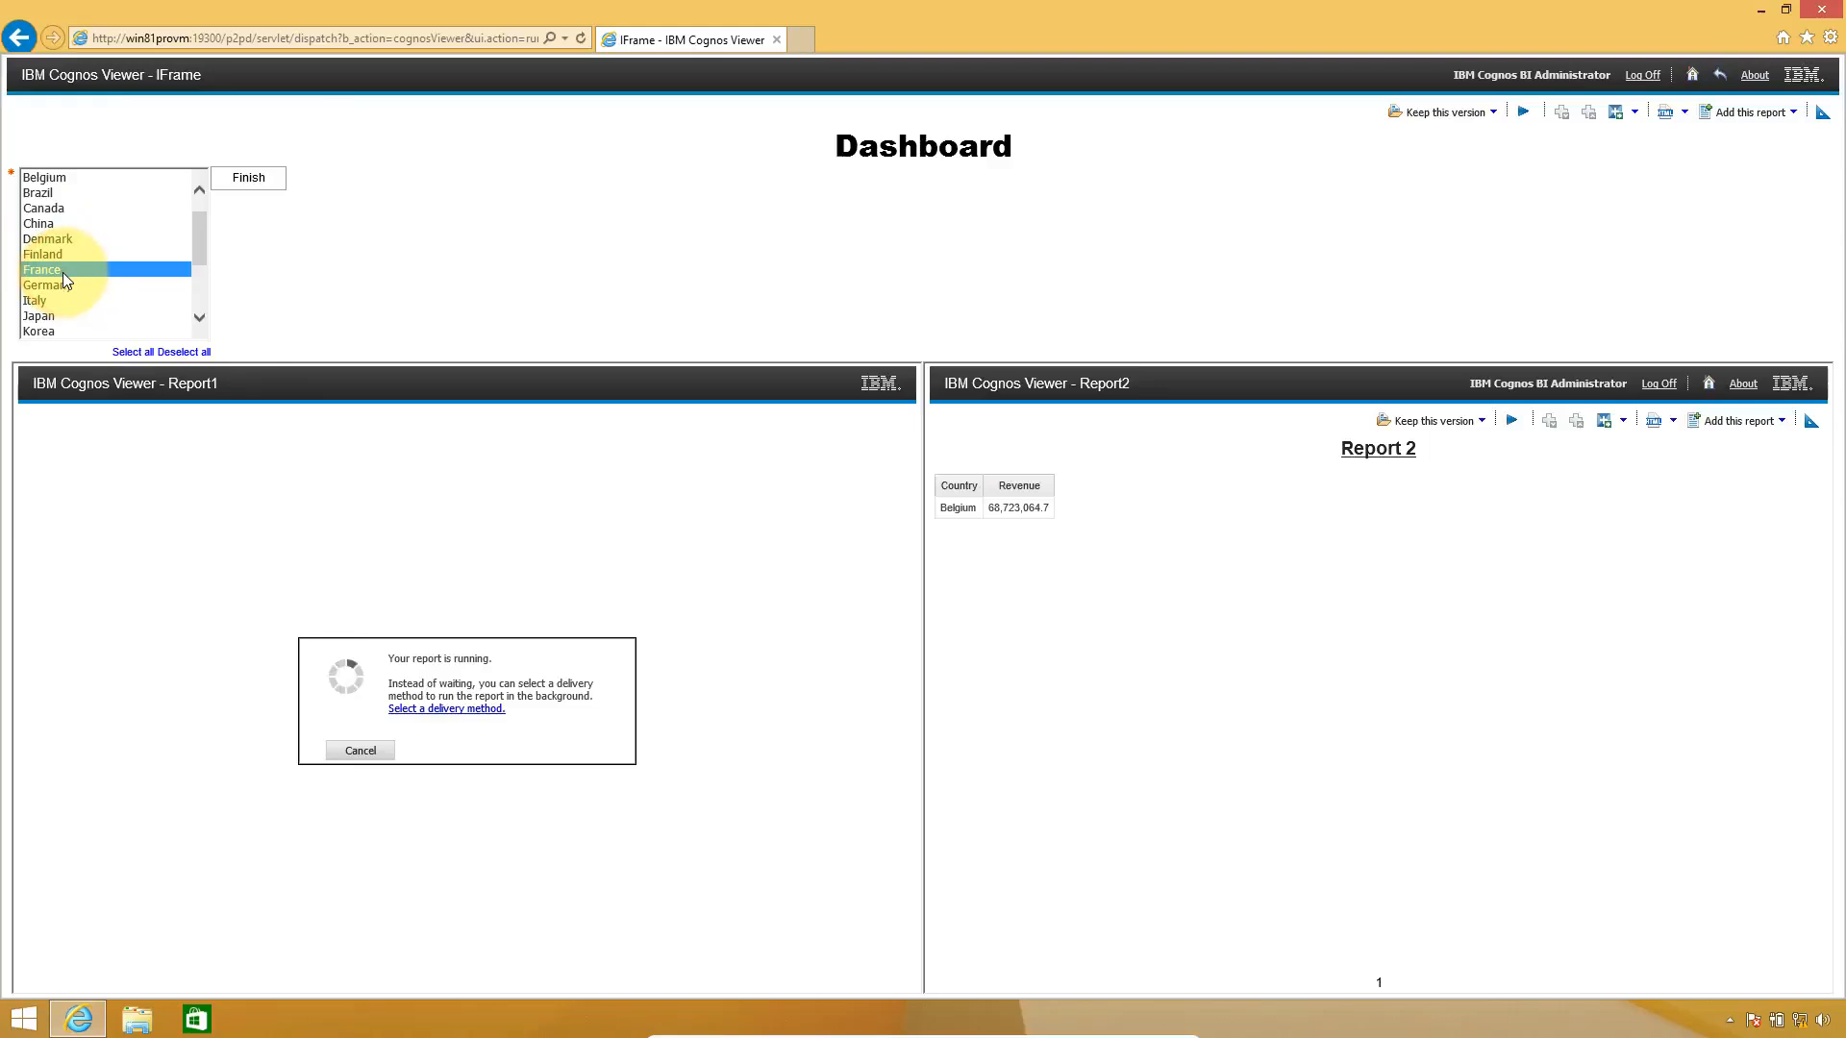
{"action": "left_click", "coordinate": [242, 180]}
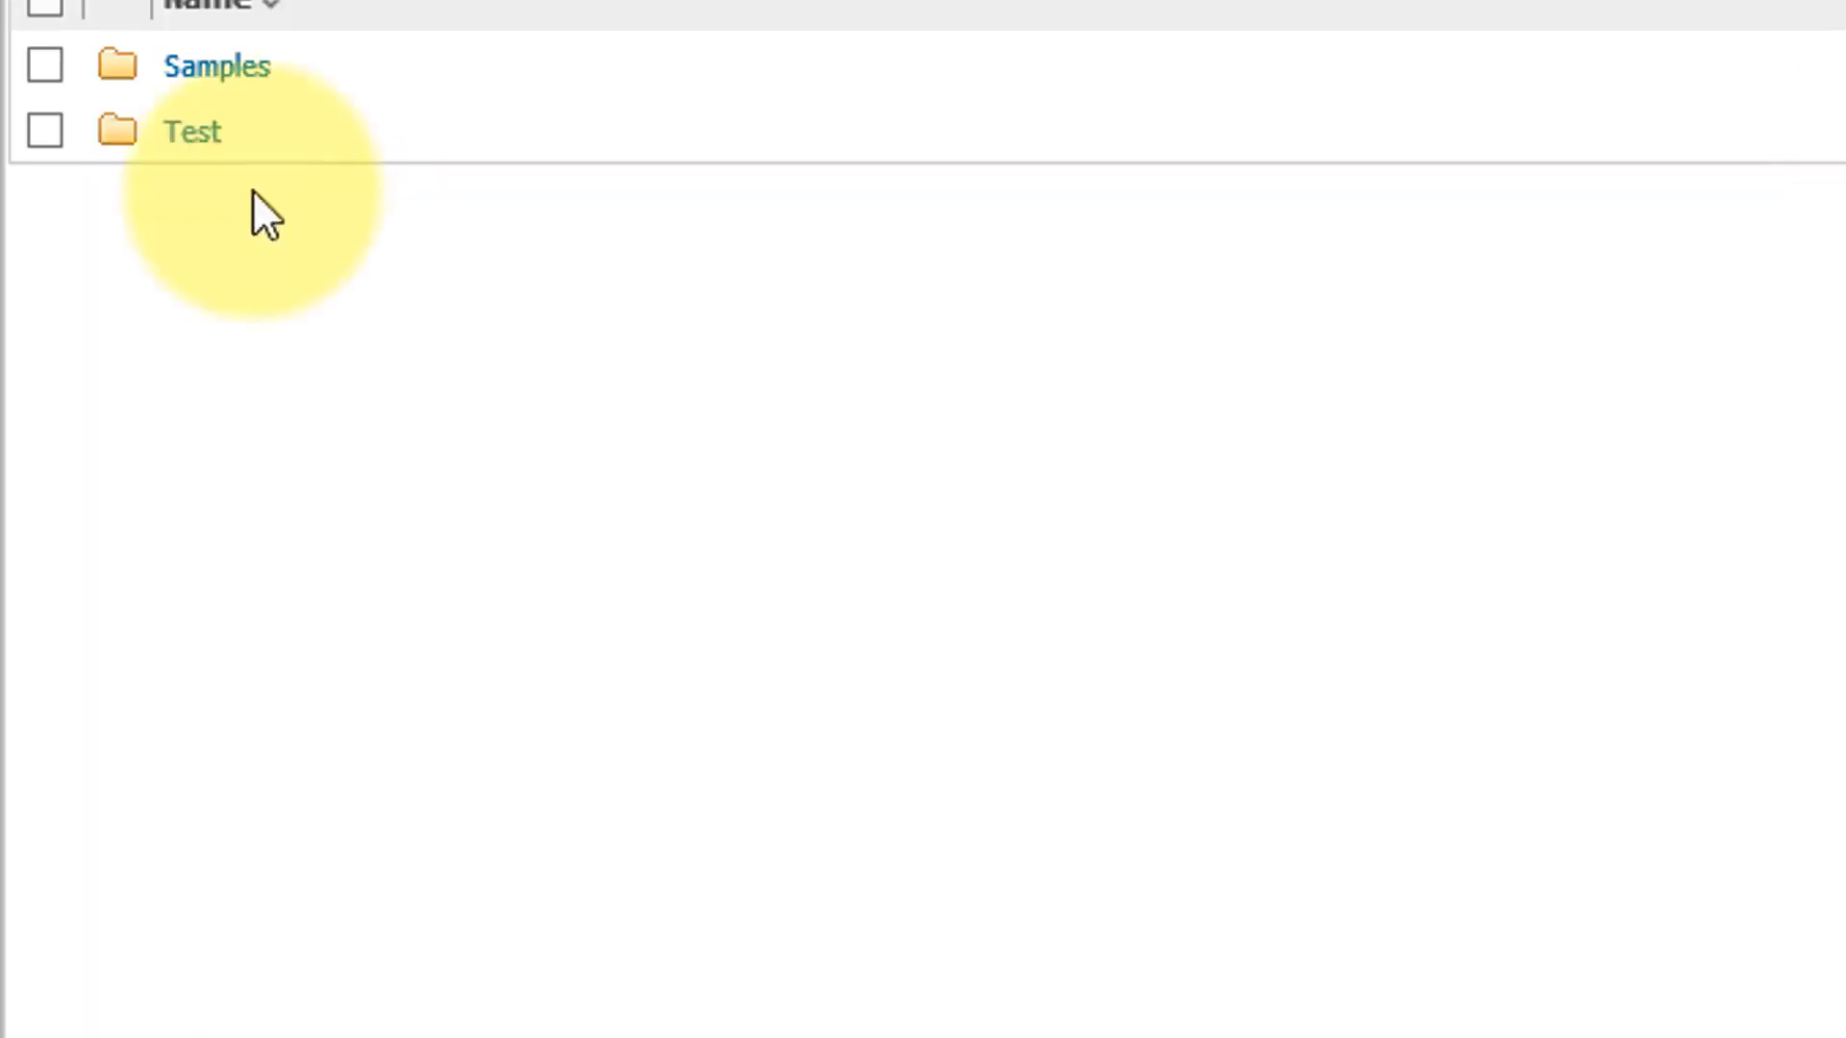
- Open Report1 from the Test folder and examine the Country detail filter in its list's query
{"action": "left_click", "coordinate": [200, 131]}
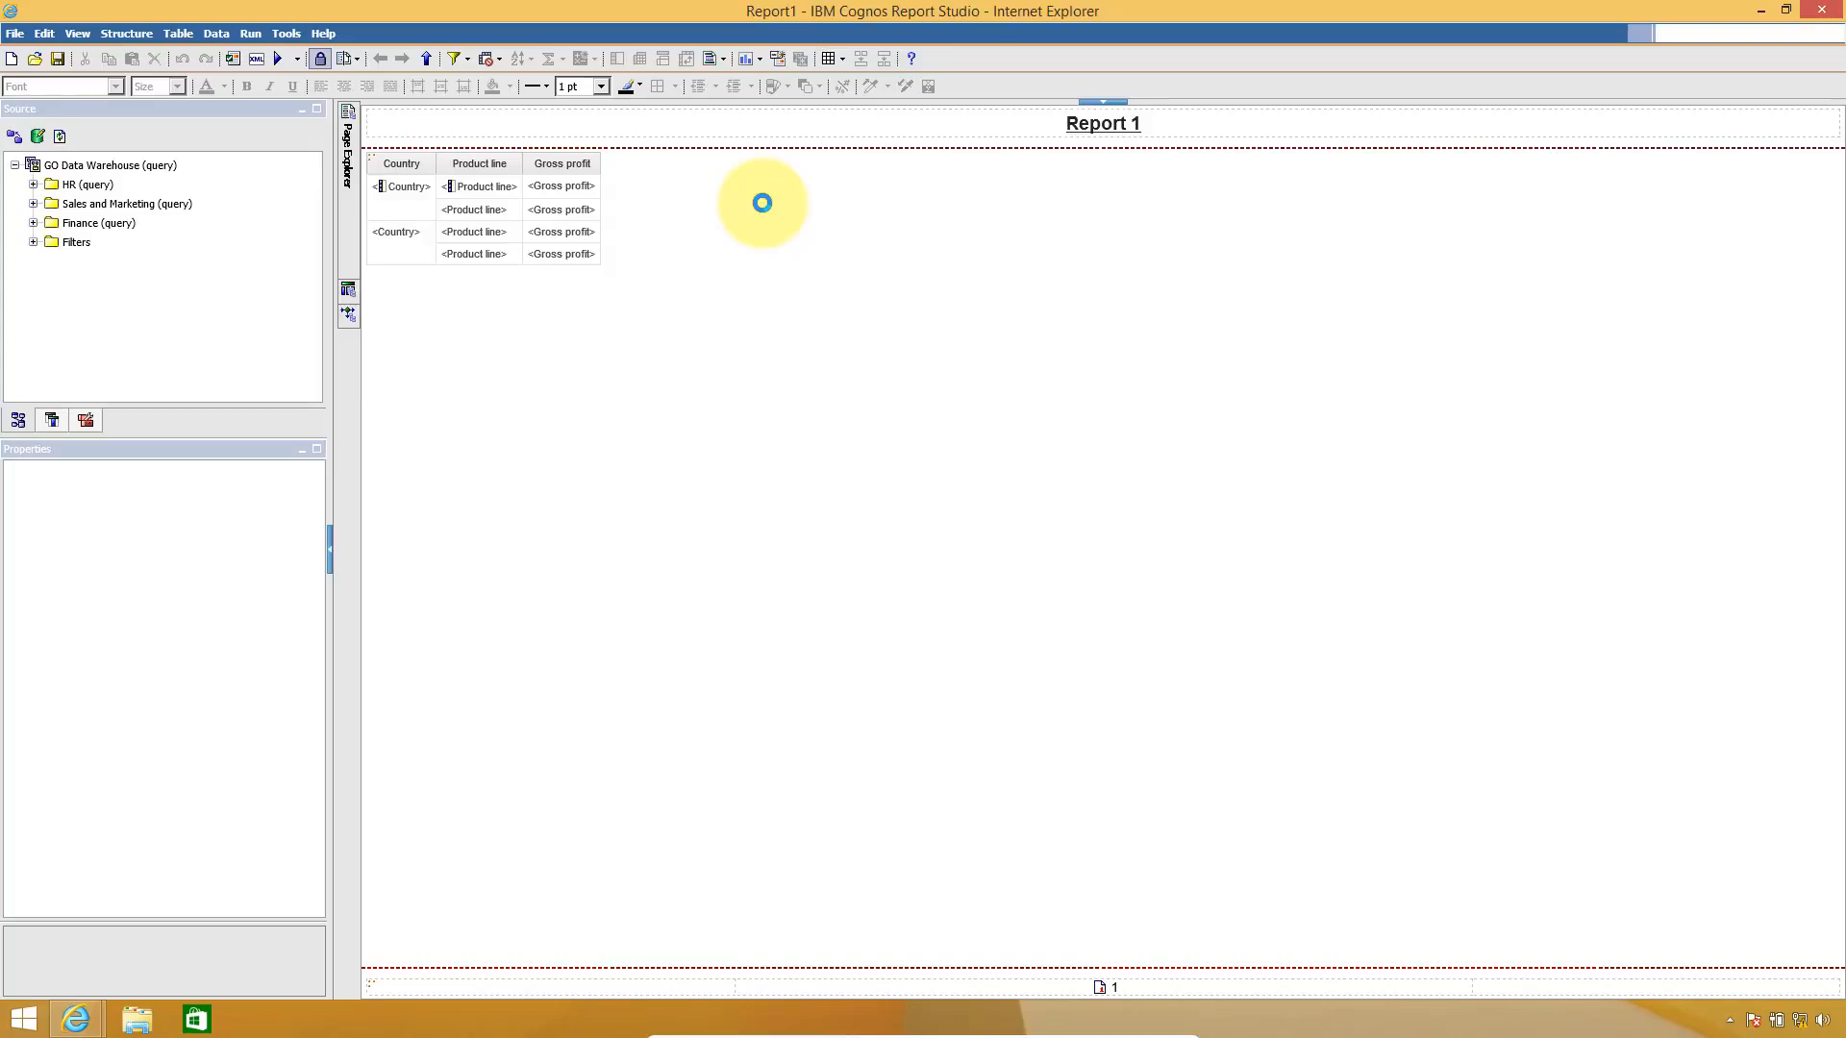
{"action": "right_click", "coordinate": [523, 229]}
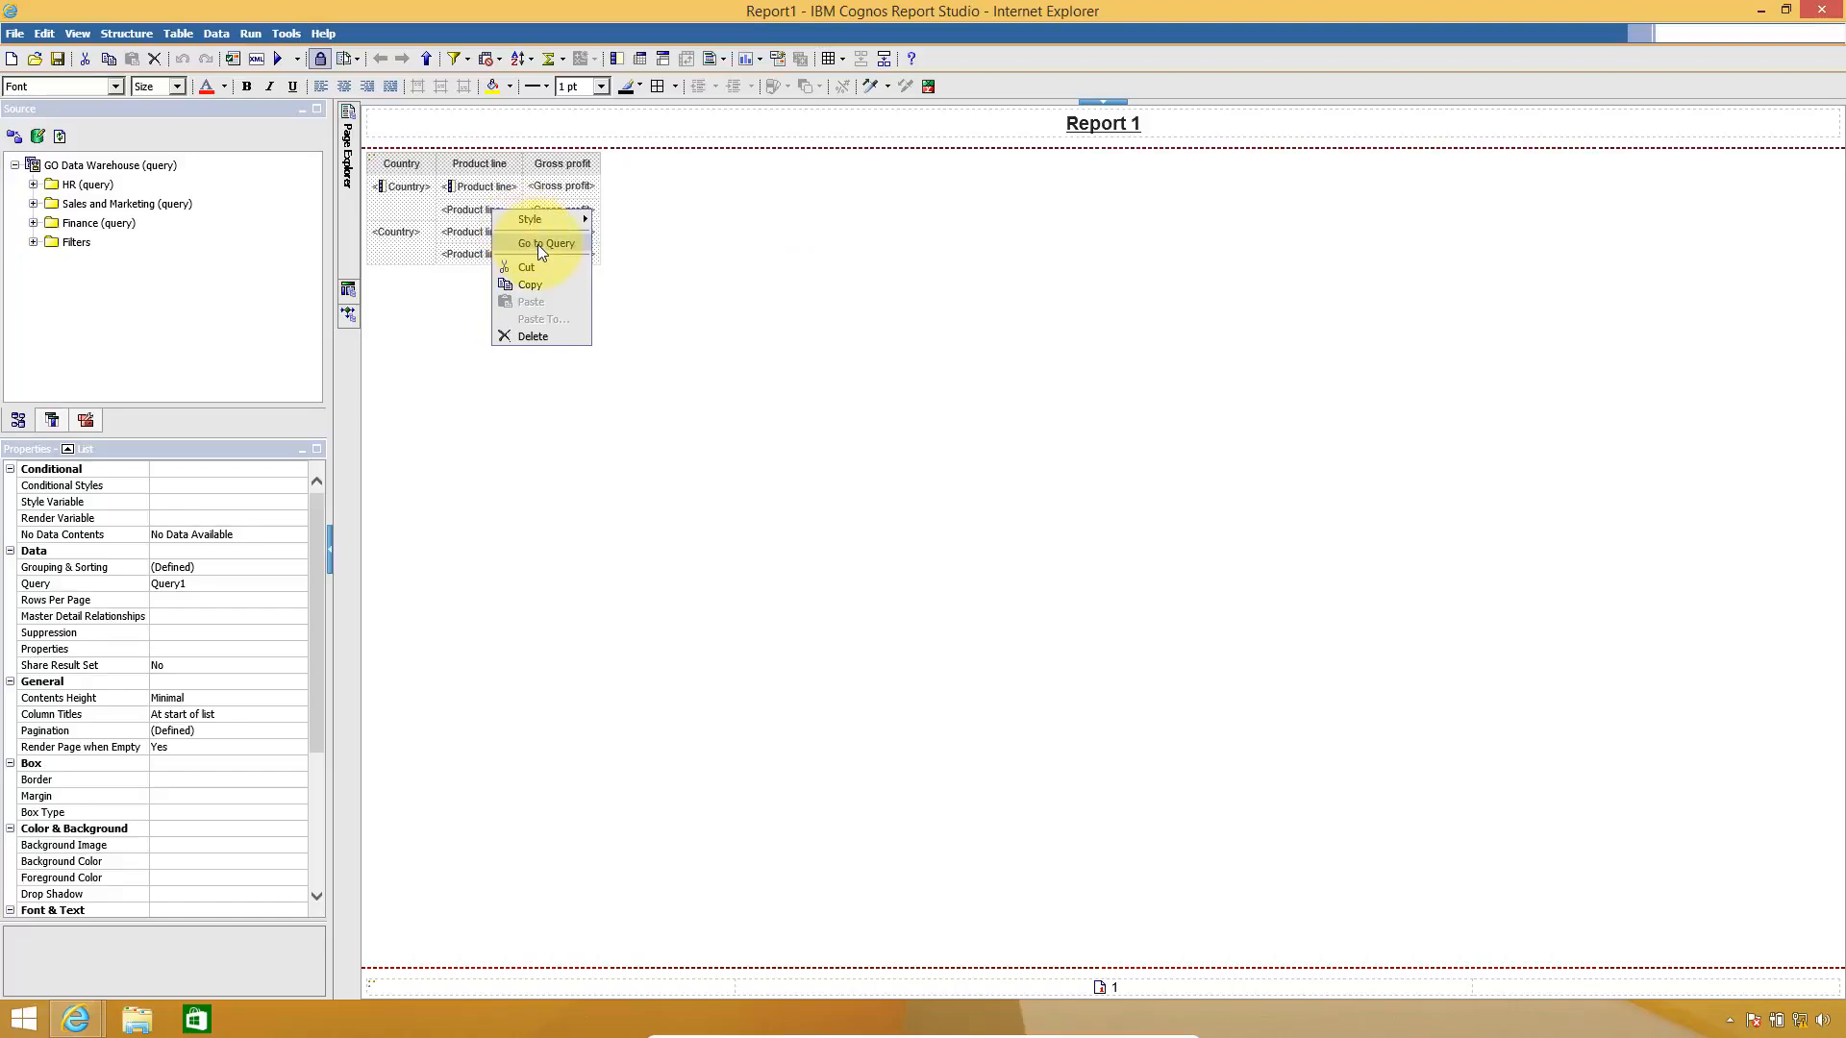
{"action": "left_click", "coordinate": [538, 244]}
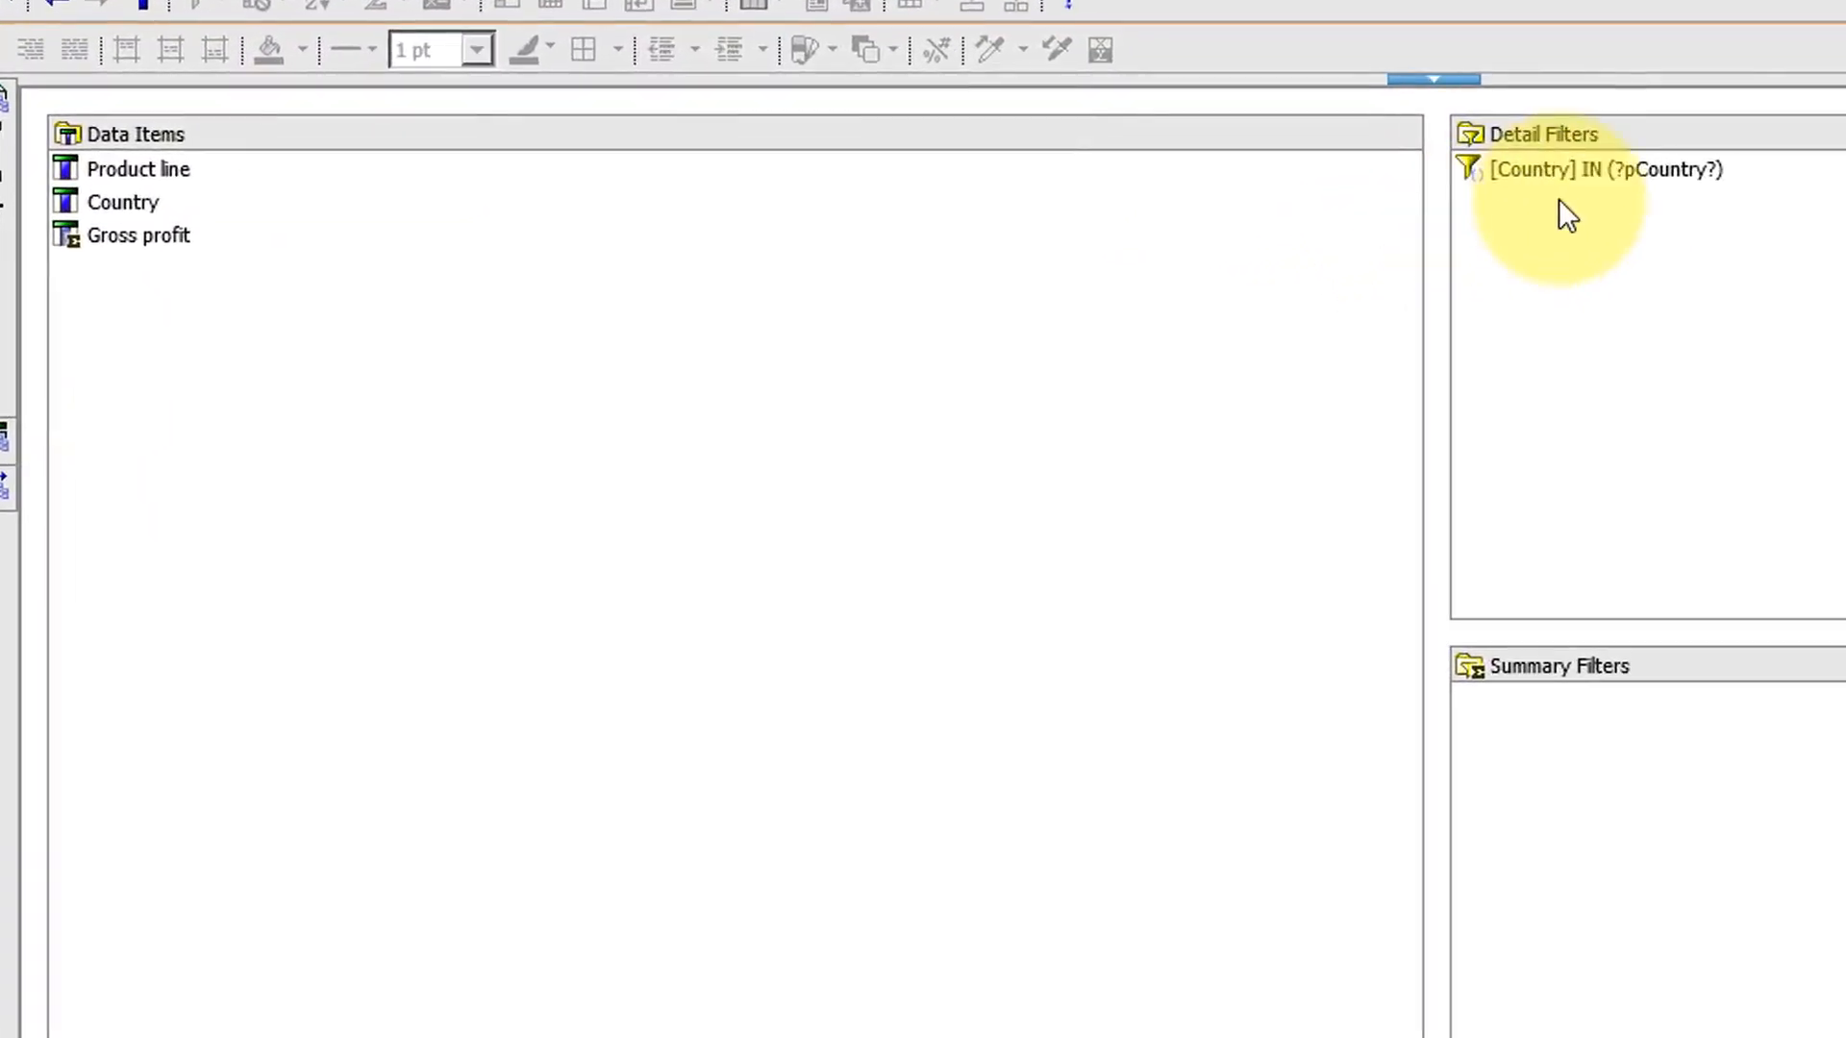
{"action": "left_click", "coordinate": [1579, 170]}
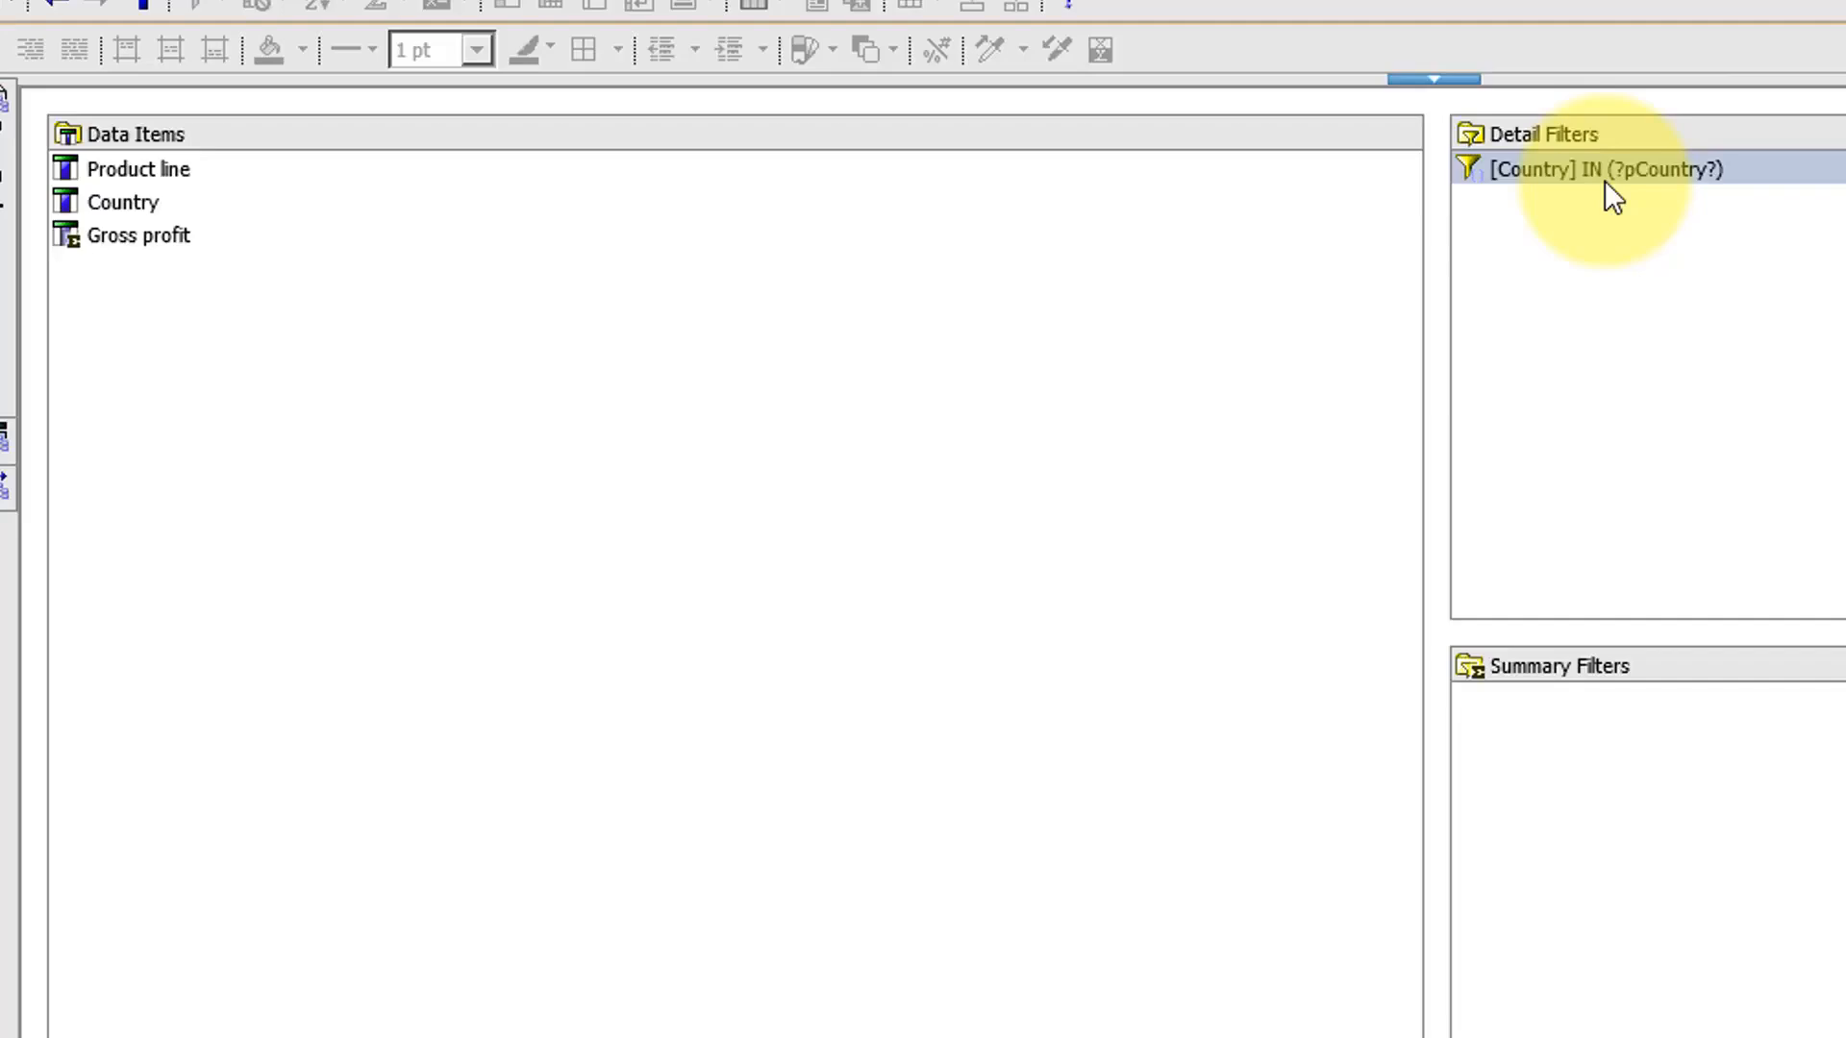
{"action": "left_click", "coordinate": [1214, 210]}
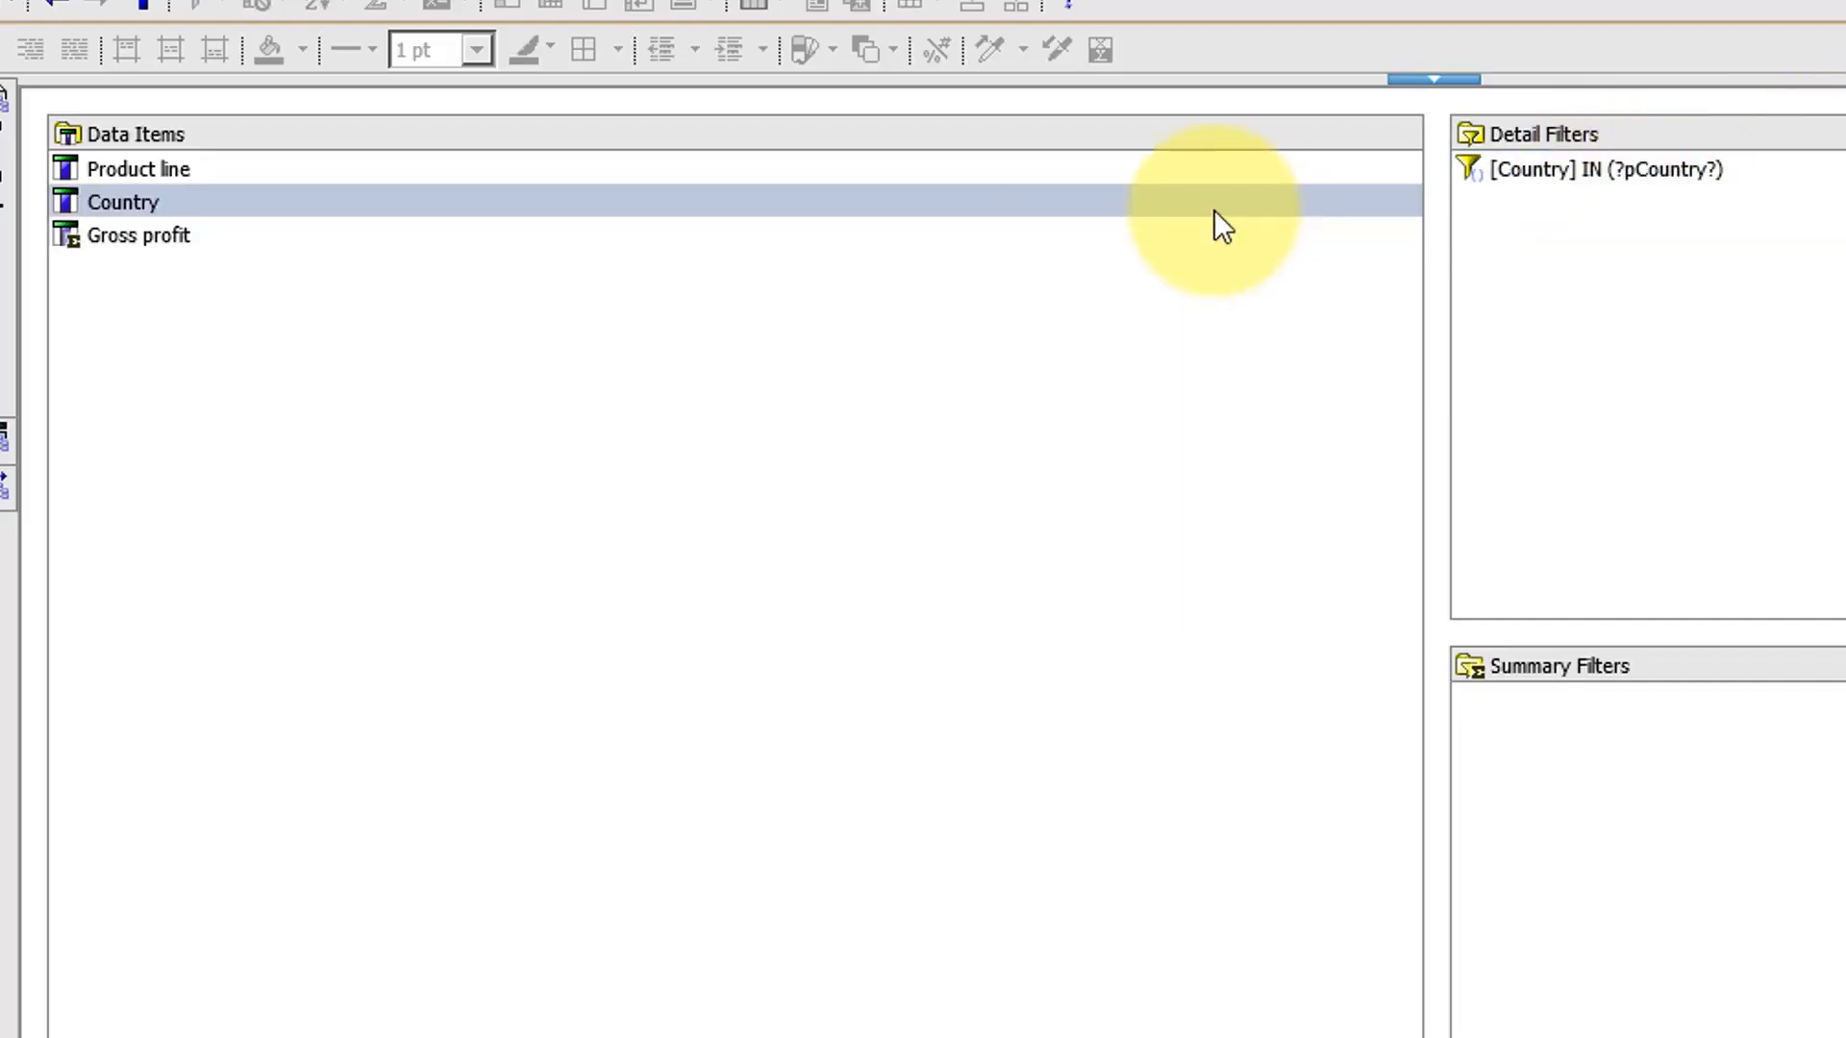
- Open Report2 and examine the Country detail filter in the query behind its list
{"action": "left_click", "coordinate": [385, 317]}
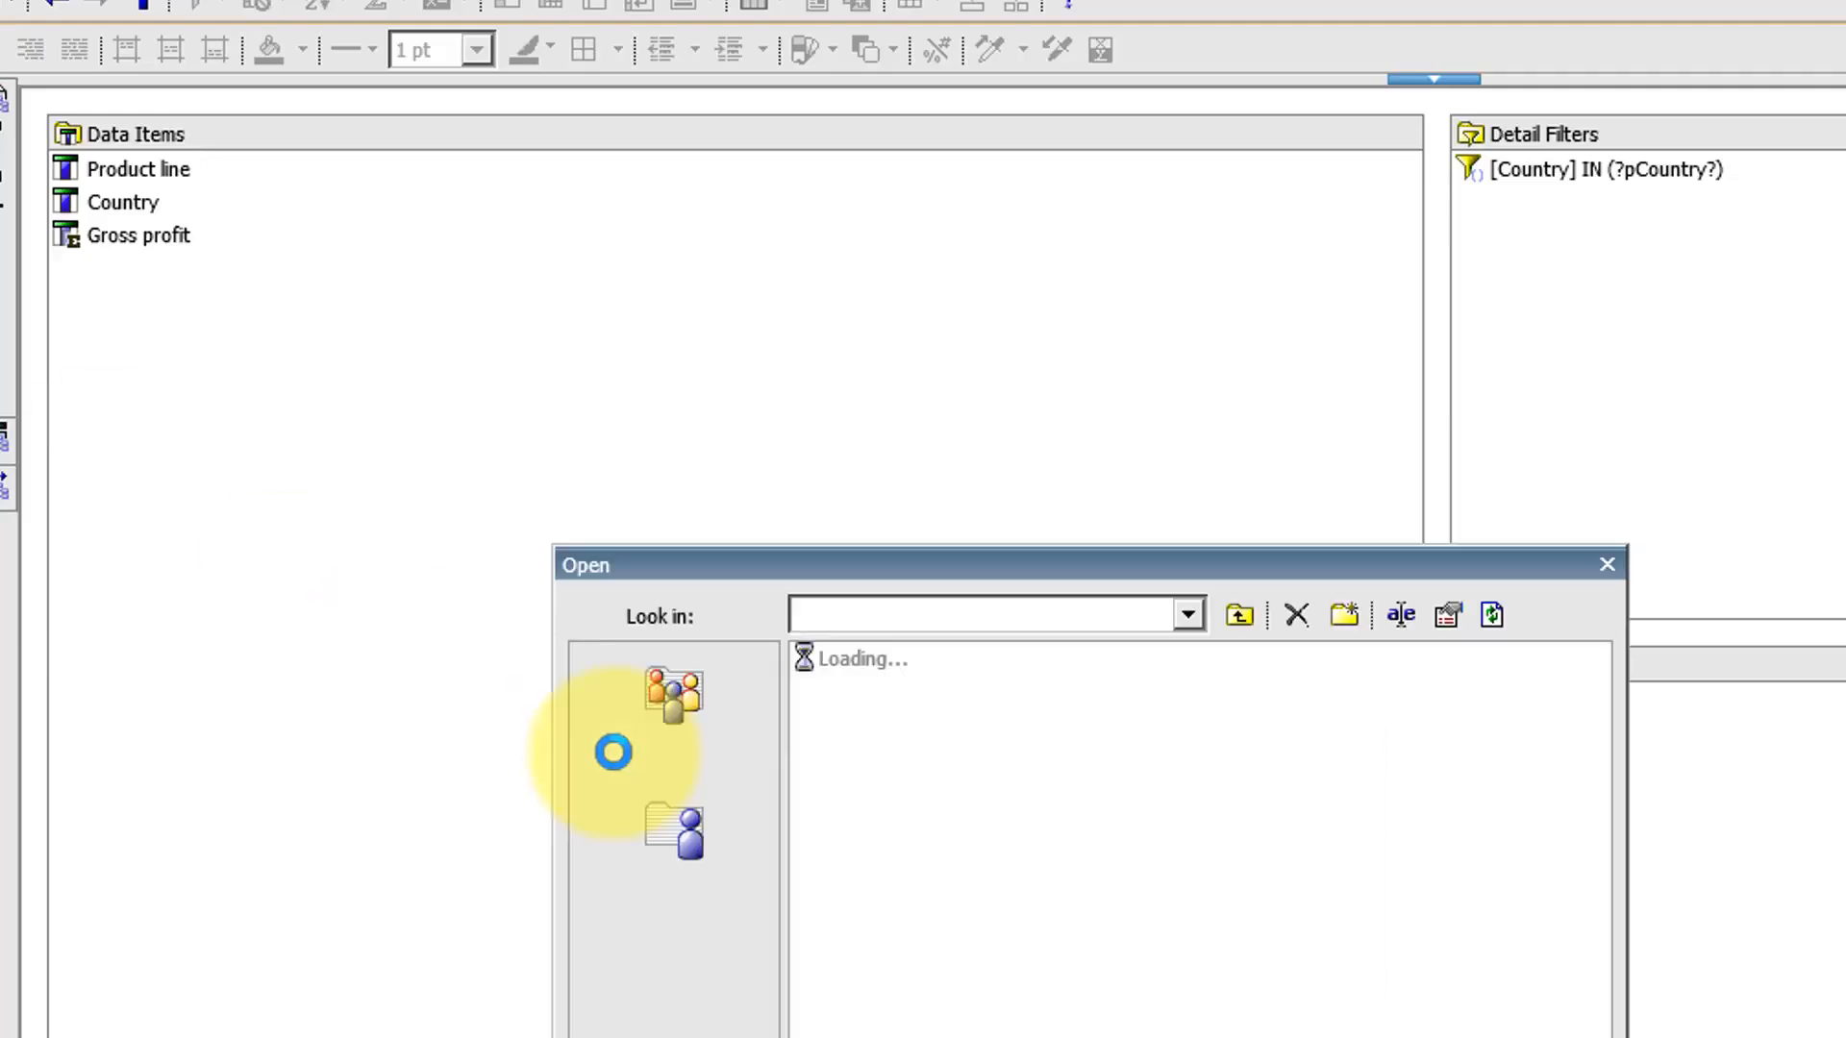
{"action": "left_click", "coordinate": [885, 759]}
{"action": "double_click", "coordinate": [886, 759]}
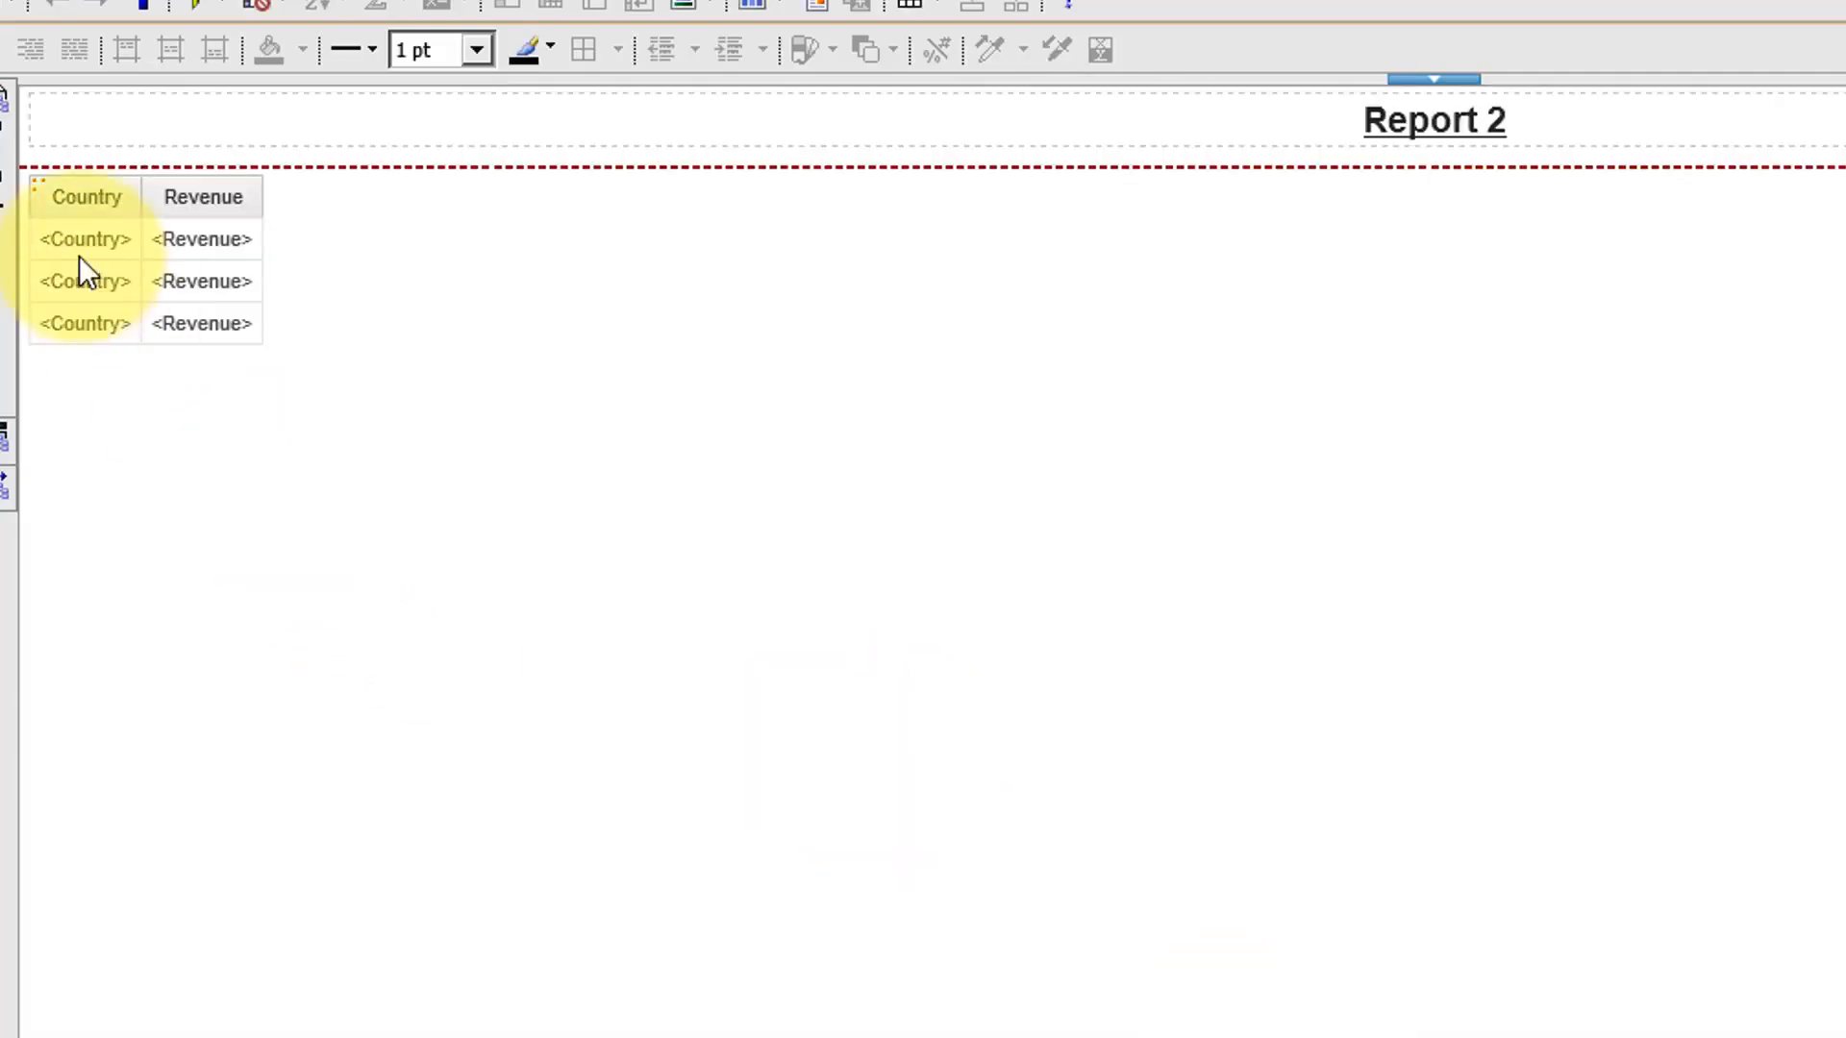
{"action": "left_click", "coordinate": [36, 198]}
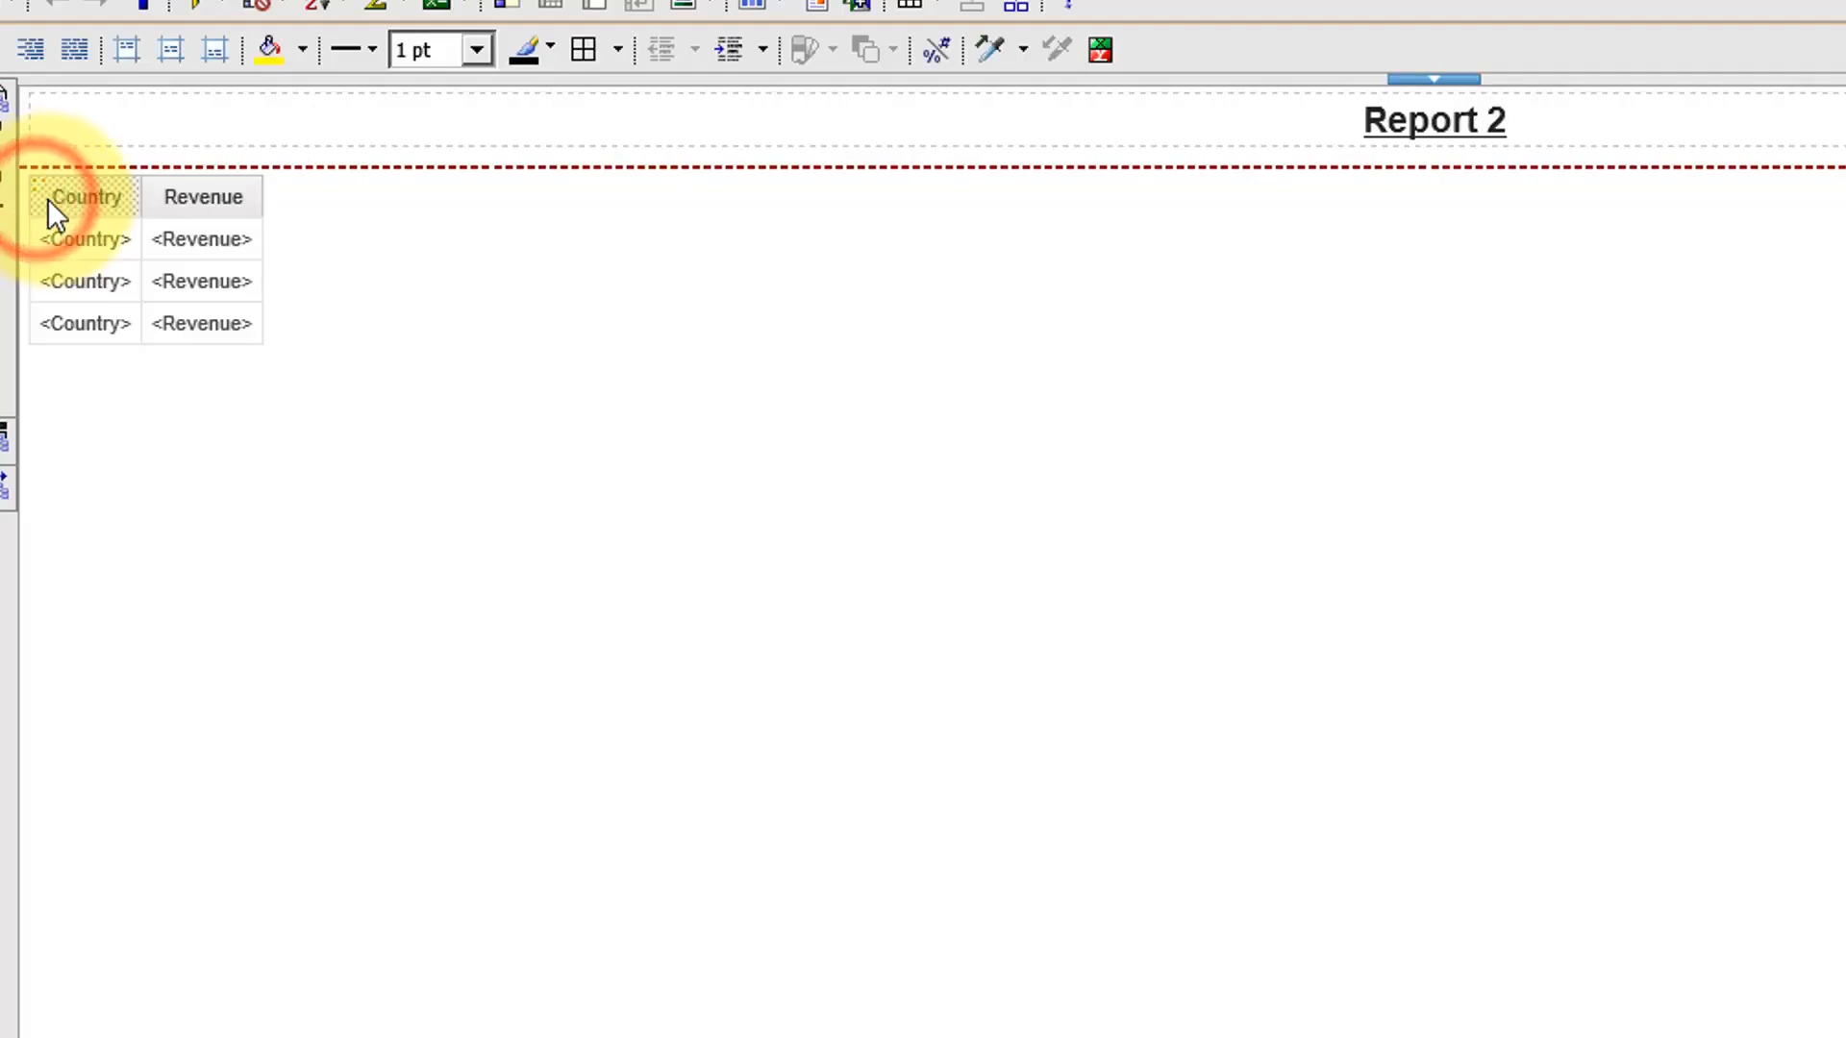
{"action": "left_click", "coordinate": [34, 187]}
{"action": "right_click", "coordinate": [84, 255]}
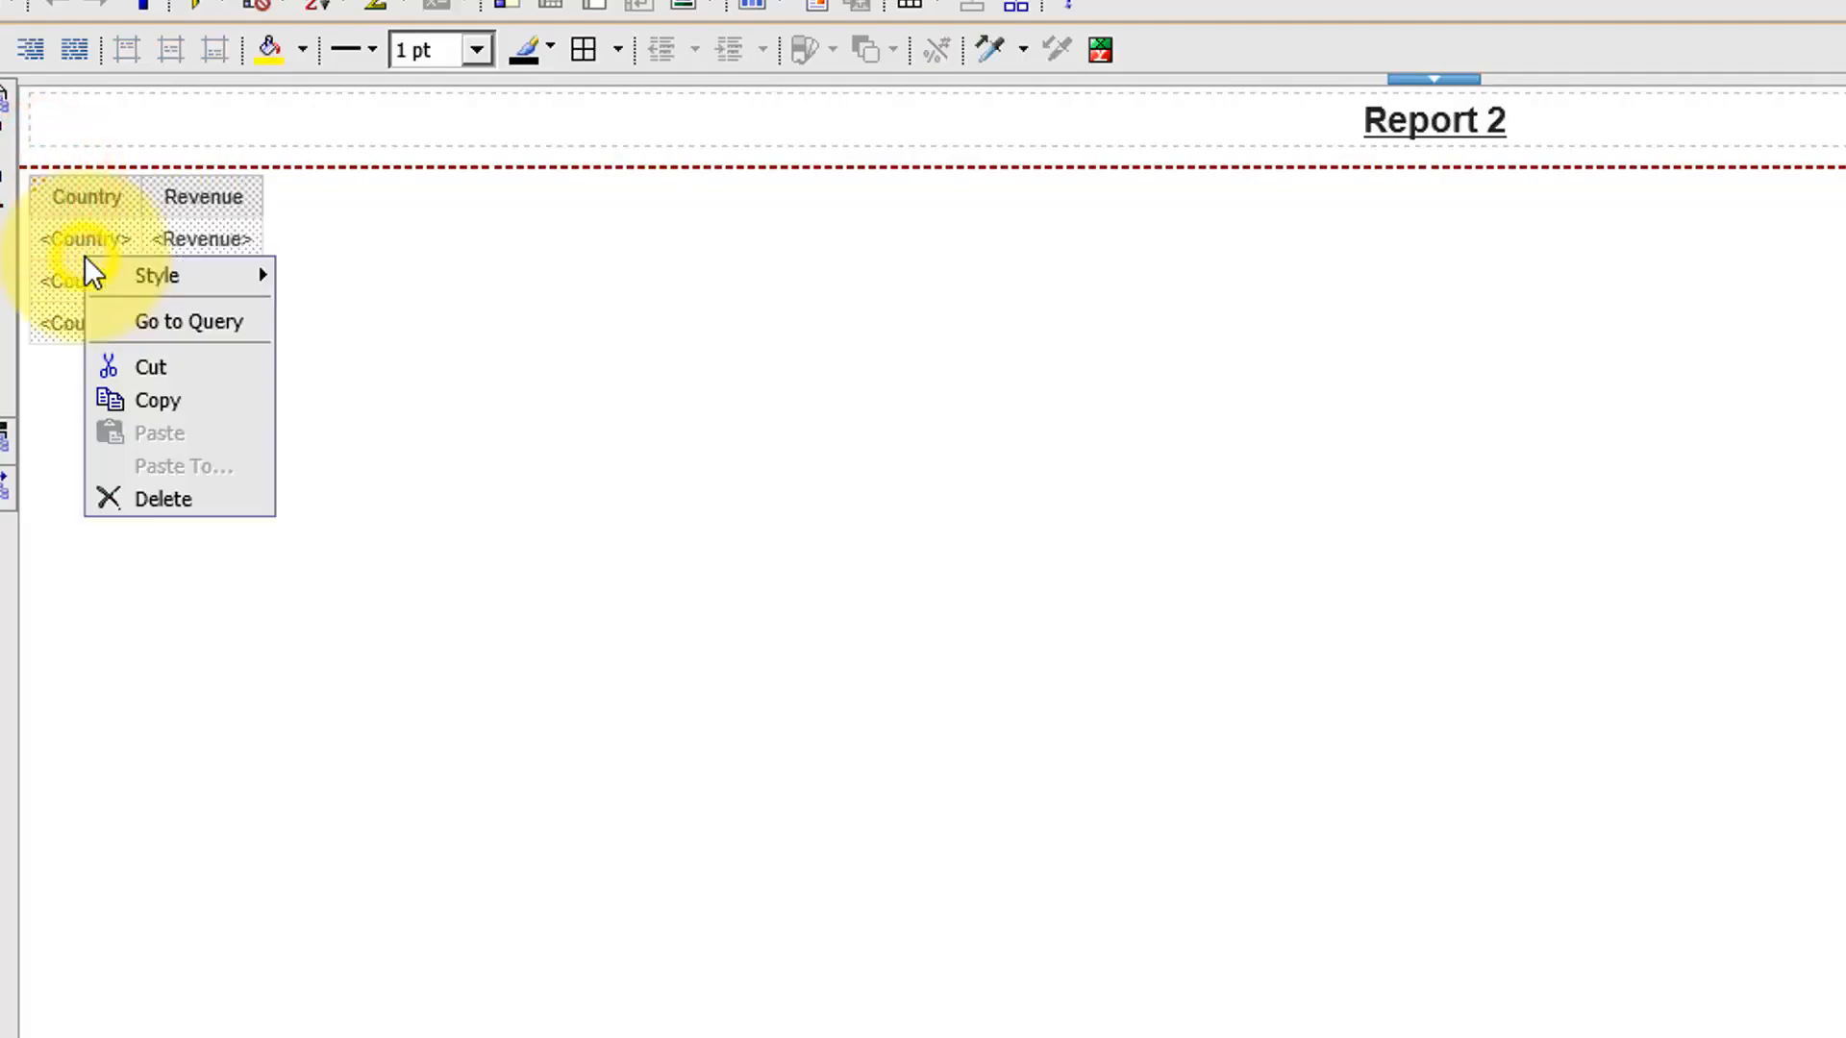
{"action": "left_click", "coordinate": [181, 319]}
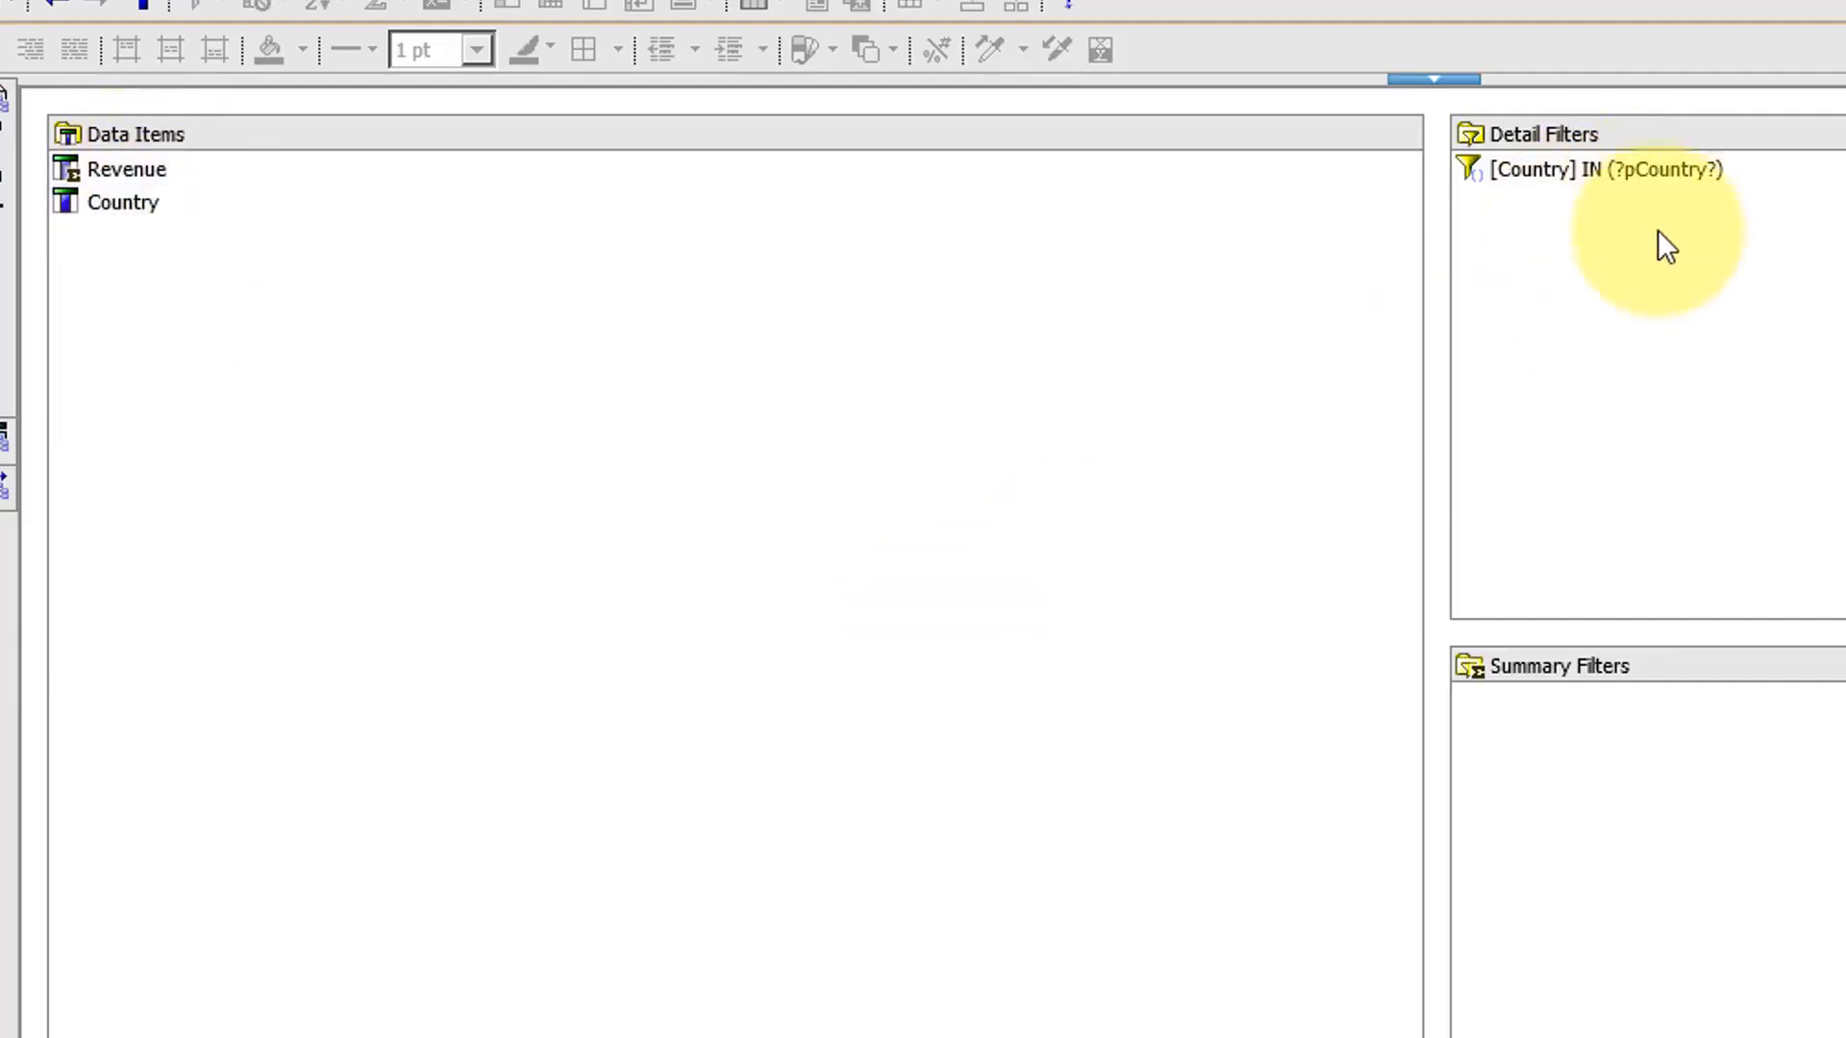
{"action": "left_click", "coordinate": [1571, 183]}
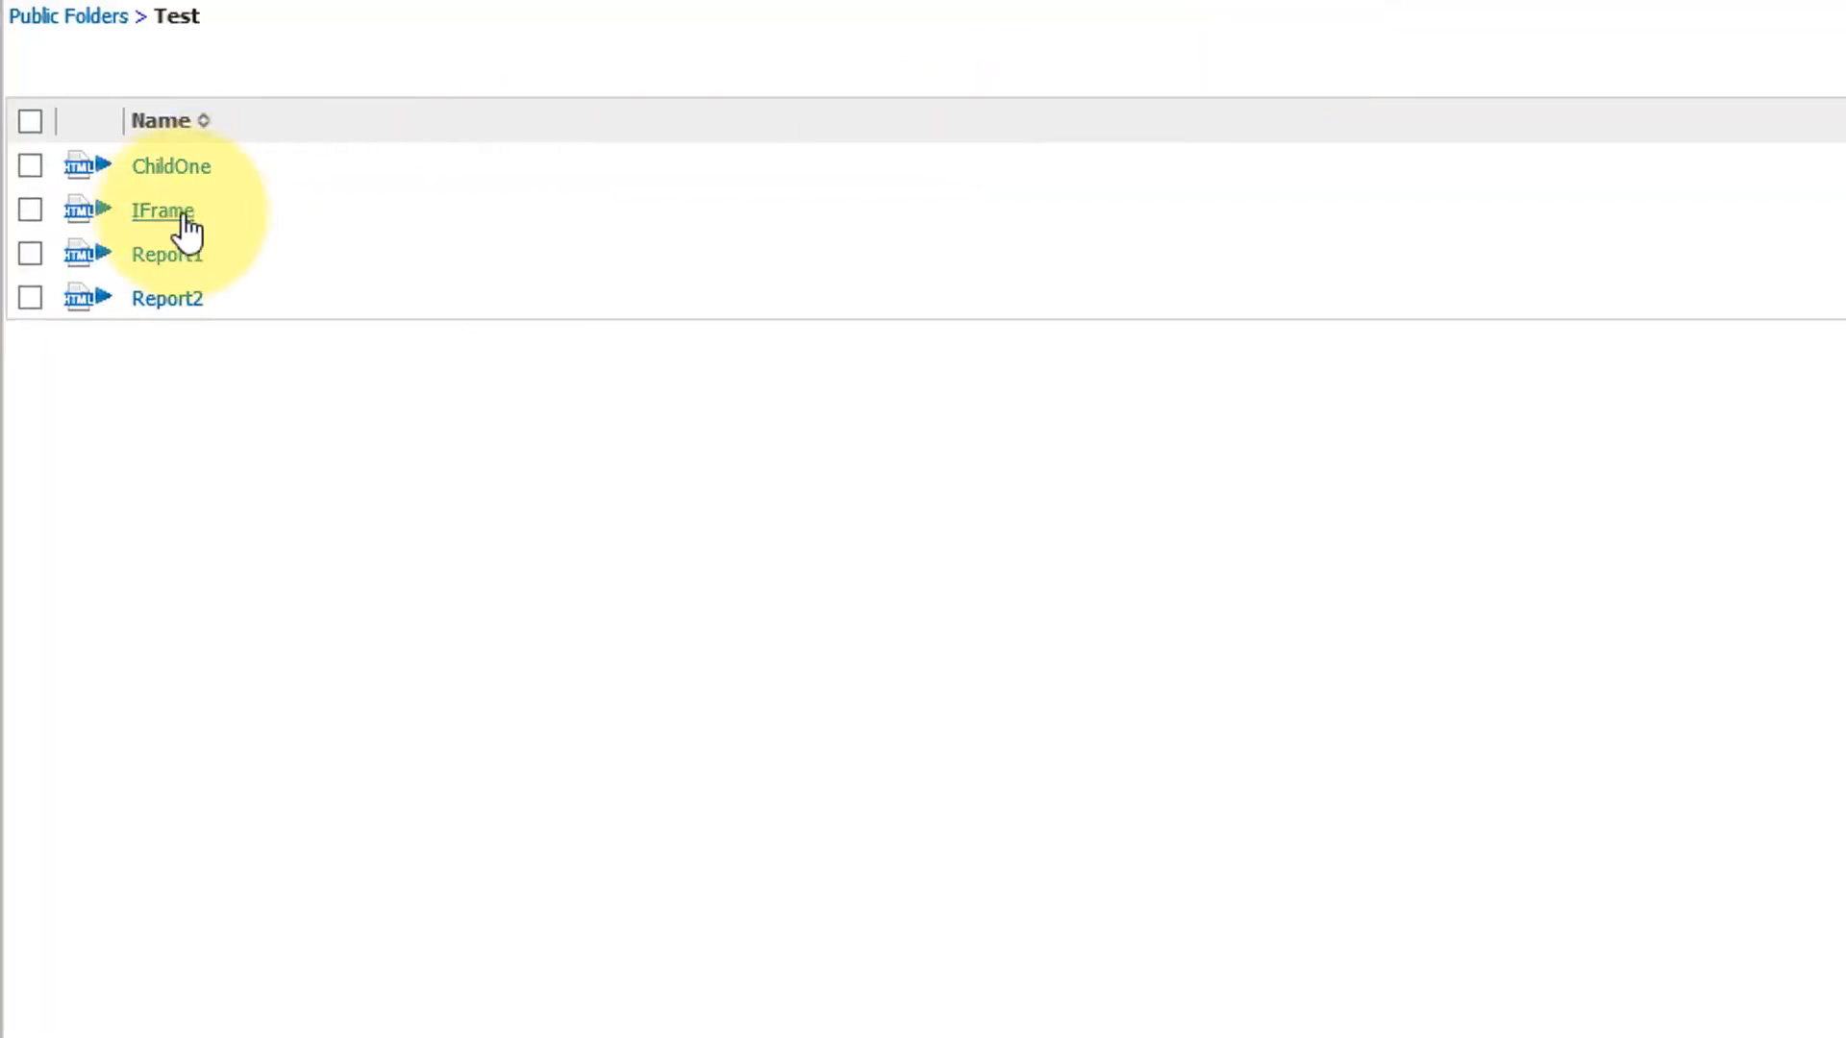
- Create a new List report in Report Studio using the GO Data Warehouse (query) package
{"action": "key", "text": "alt+Tab"}
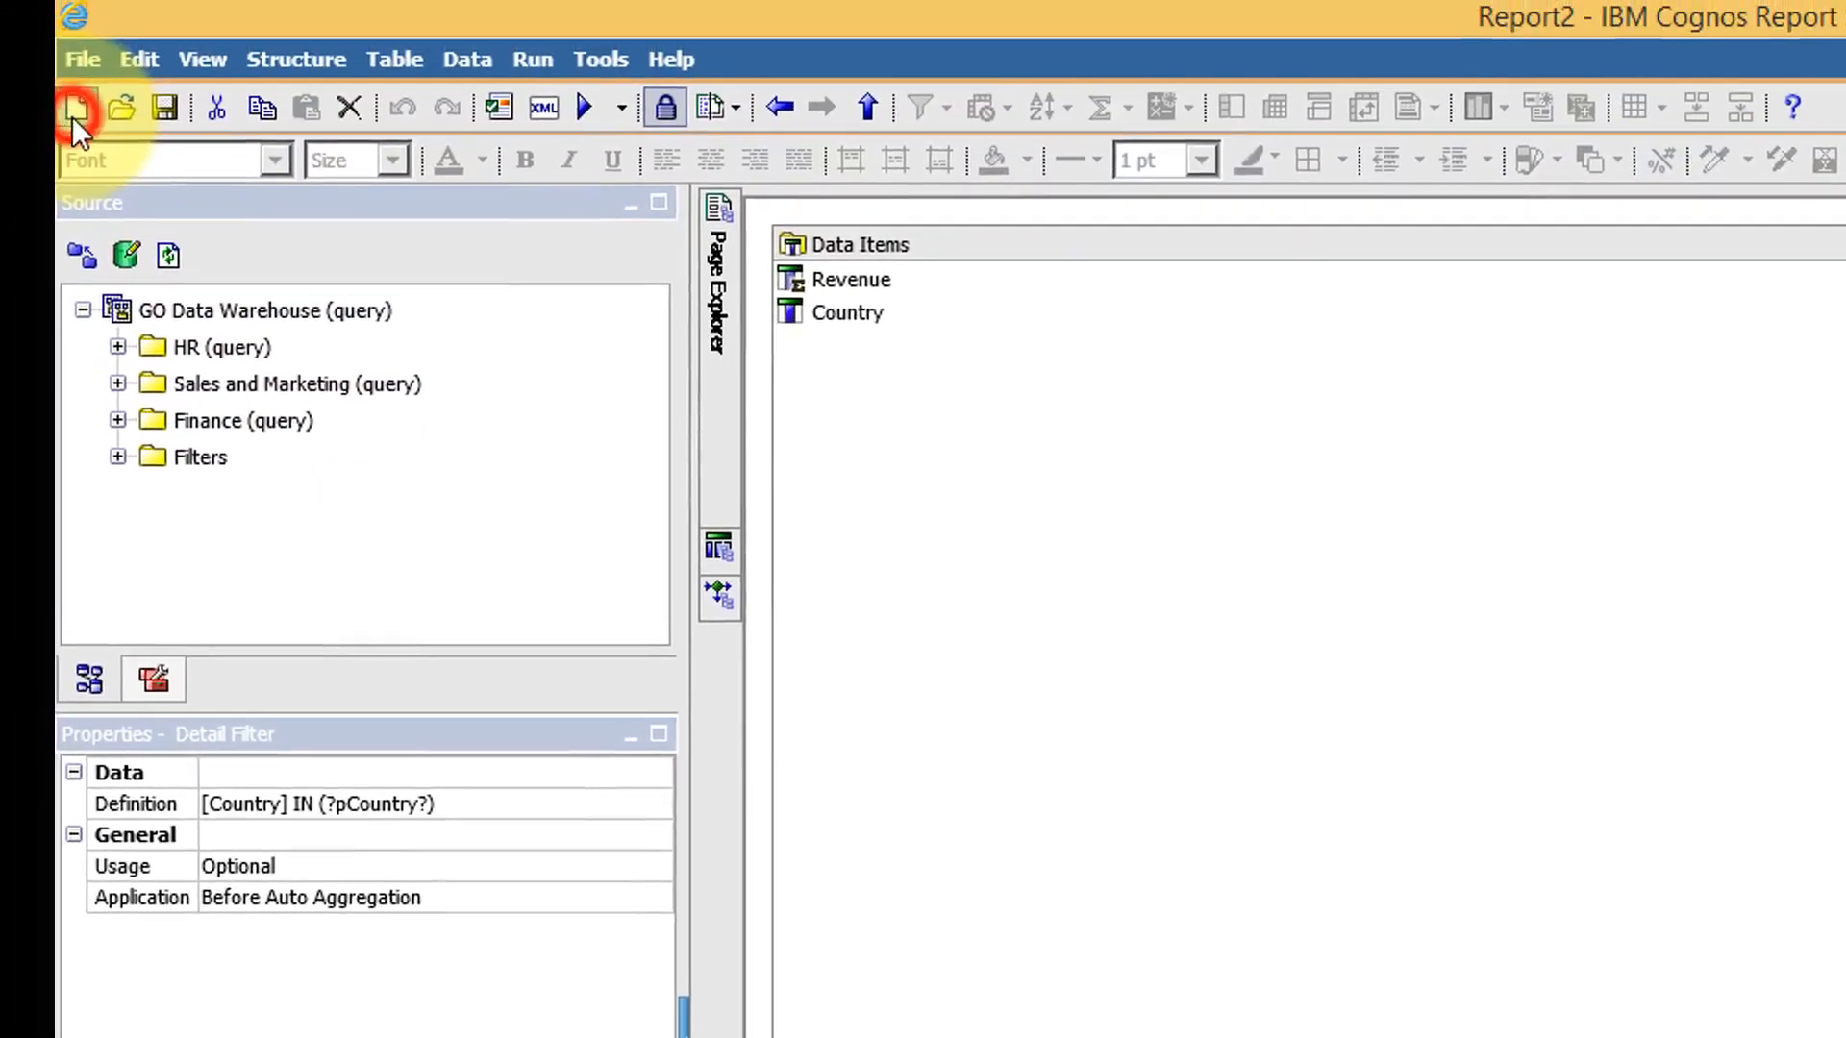
{"action": "left_click", "coordinate": [44, 0]}
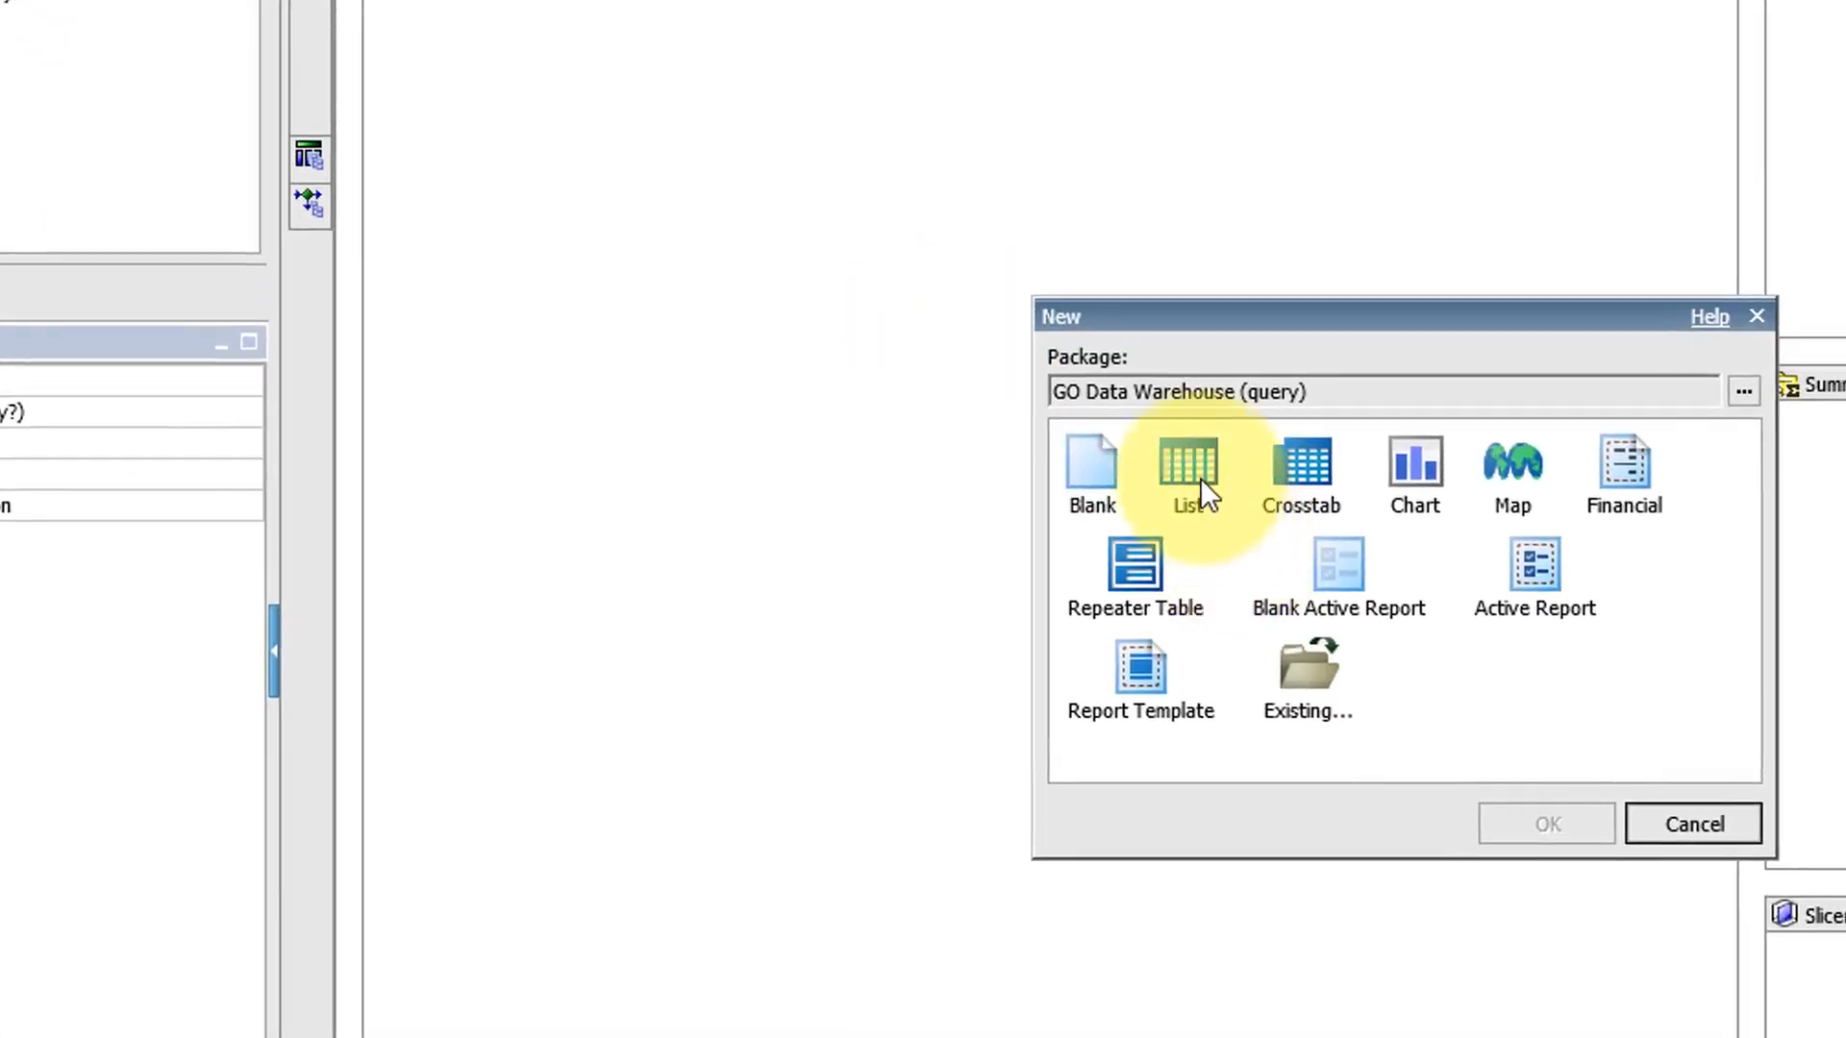
{"action": "left_click", "coordinate": [1200, 476]}
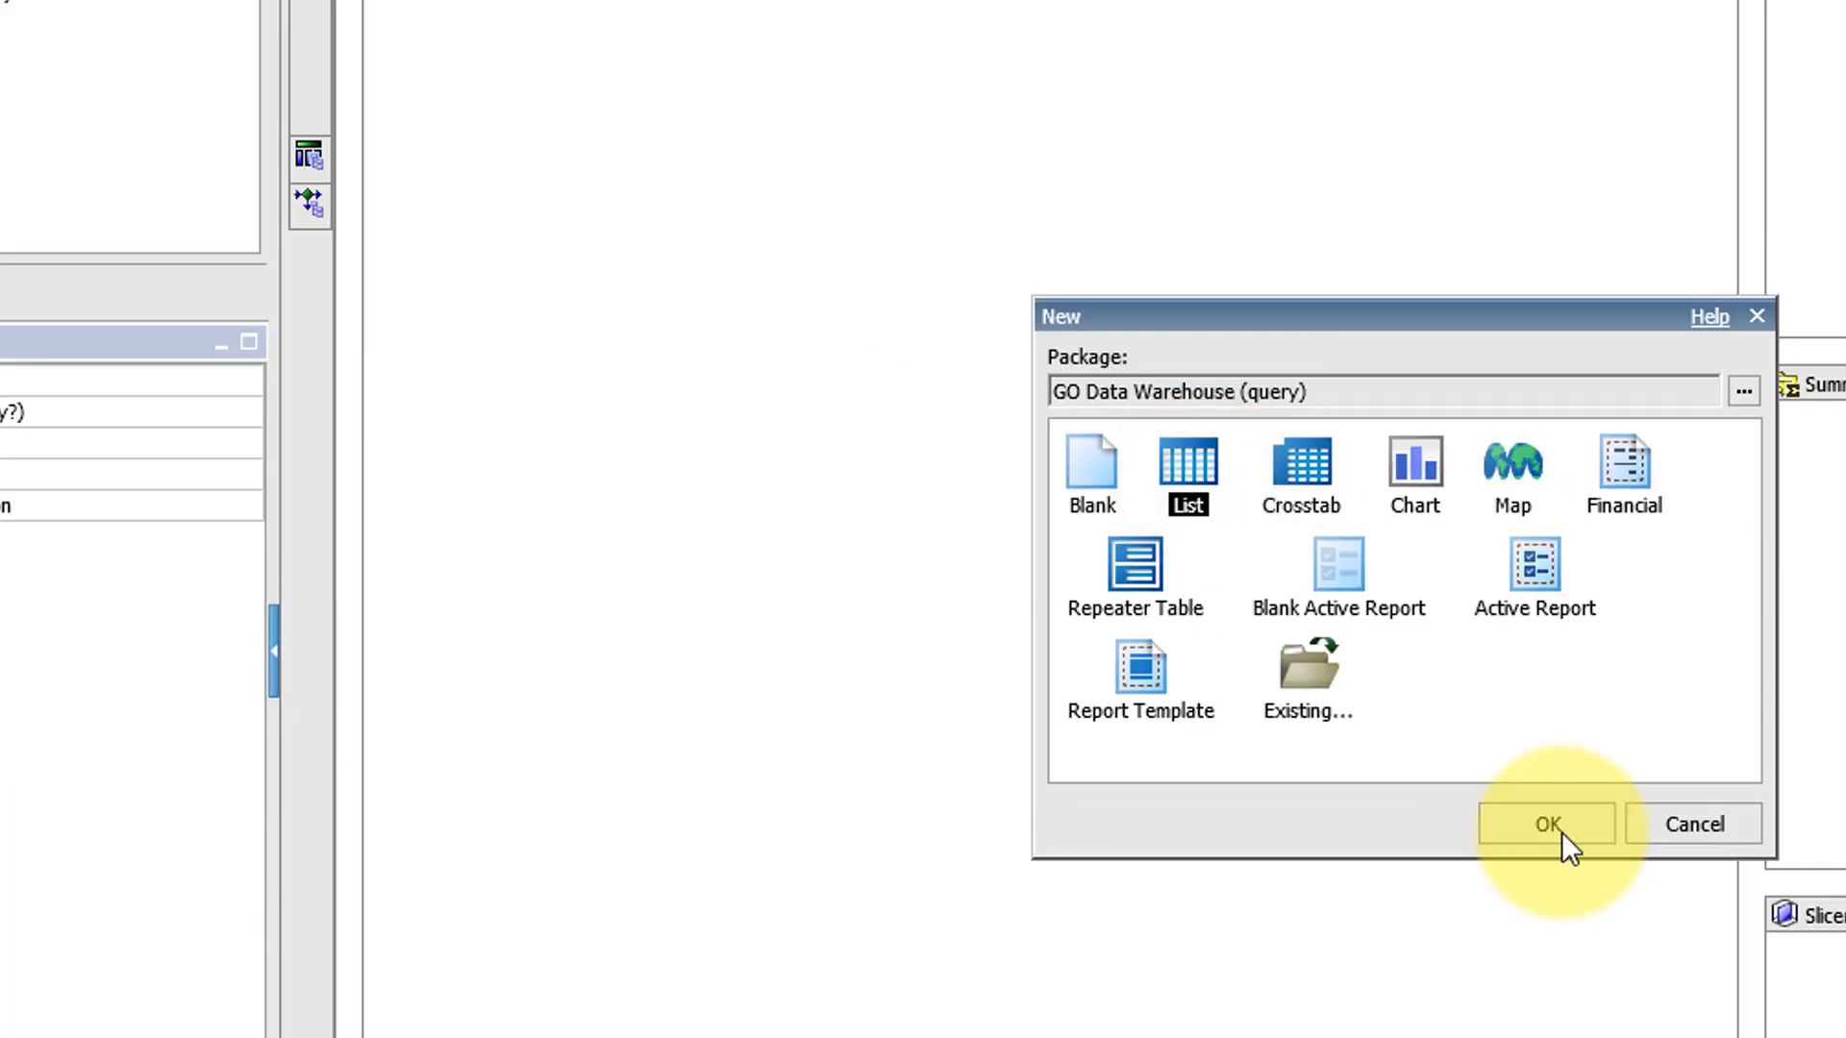
{"action": "left_click", "coordinate": [1559, 830]}
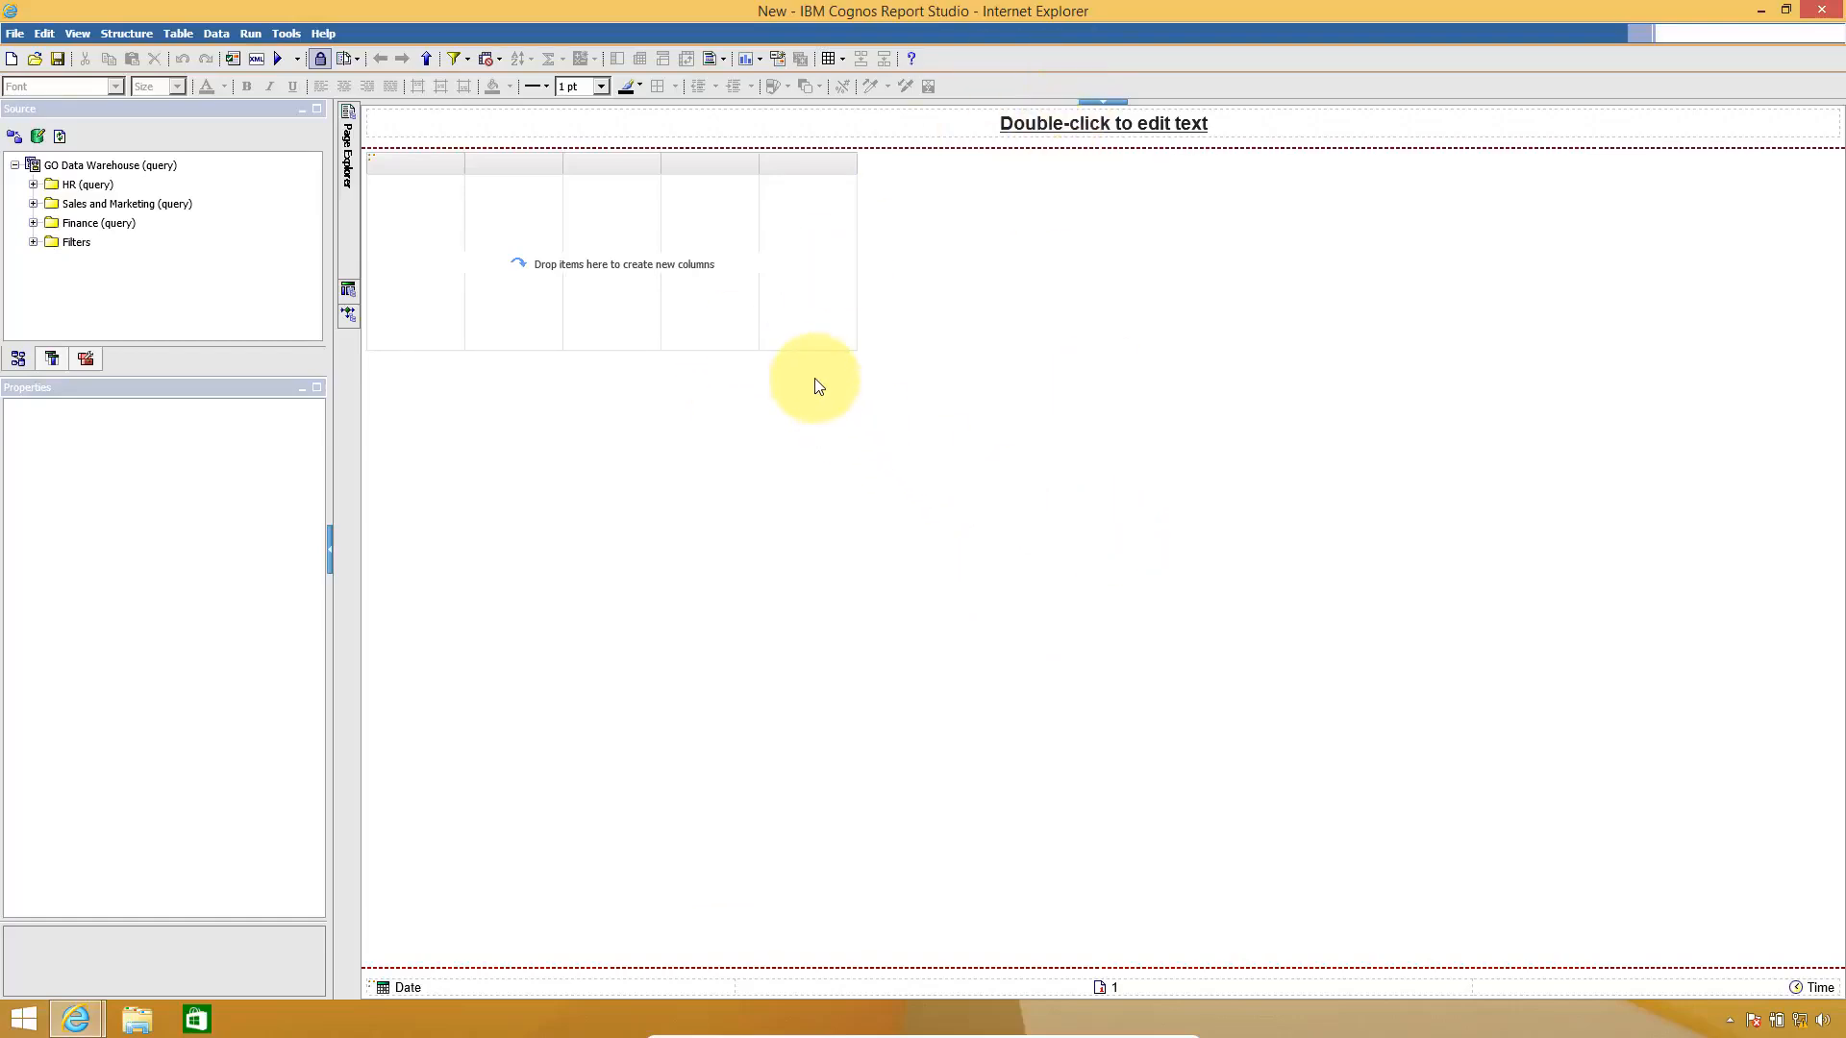
- Delete the empty list from the page body and the date and time items from the page footer
{"action": "left_click", "coordinate": [371, 154]}
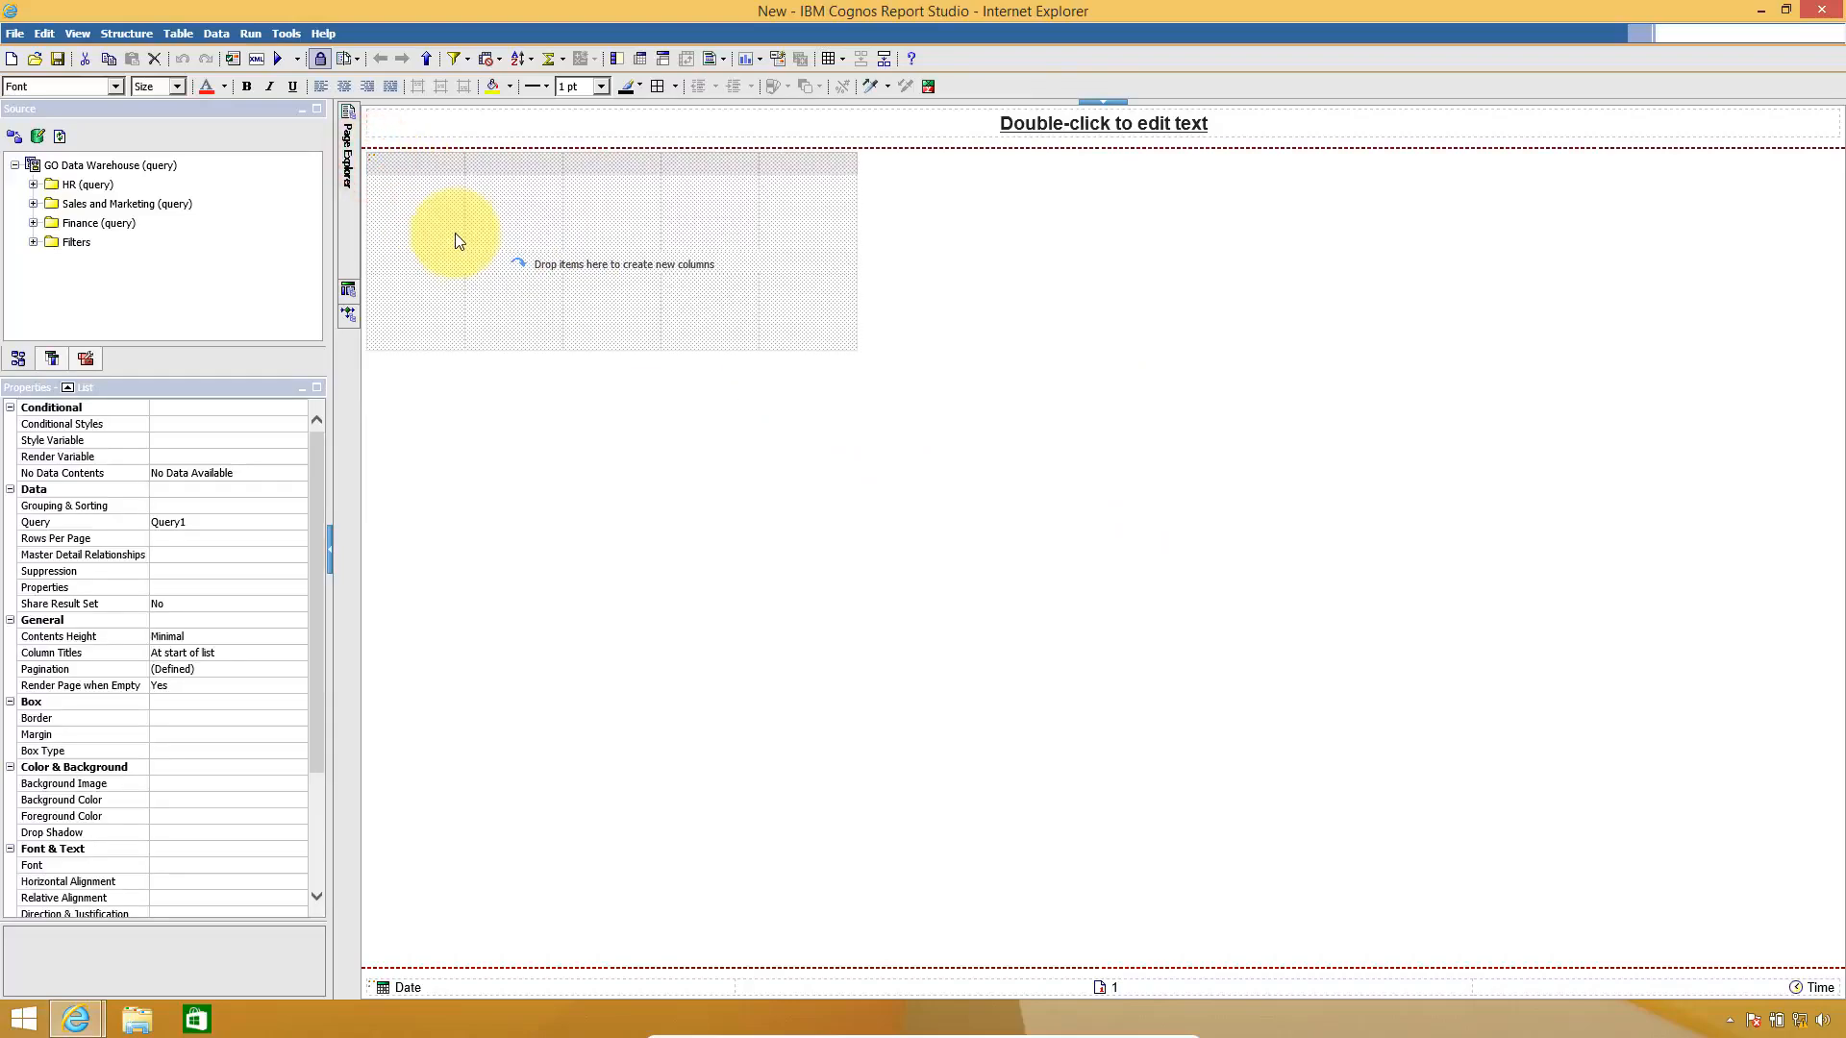
{"action": "key", "text": "Delete"}
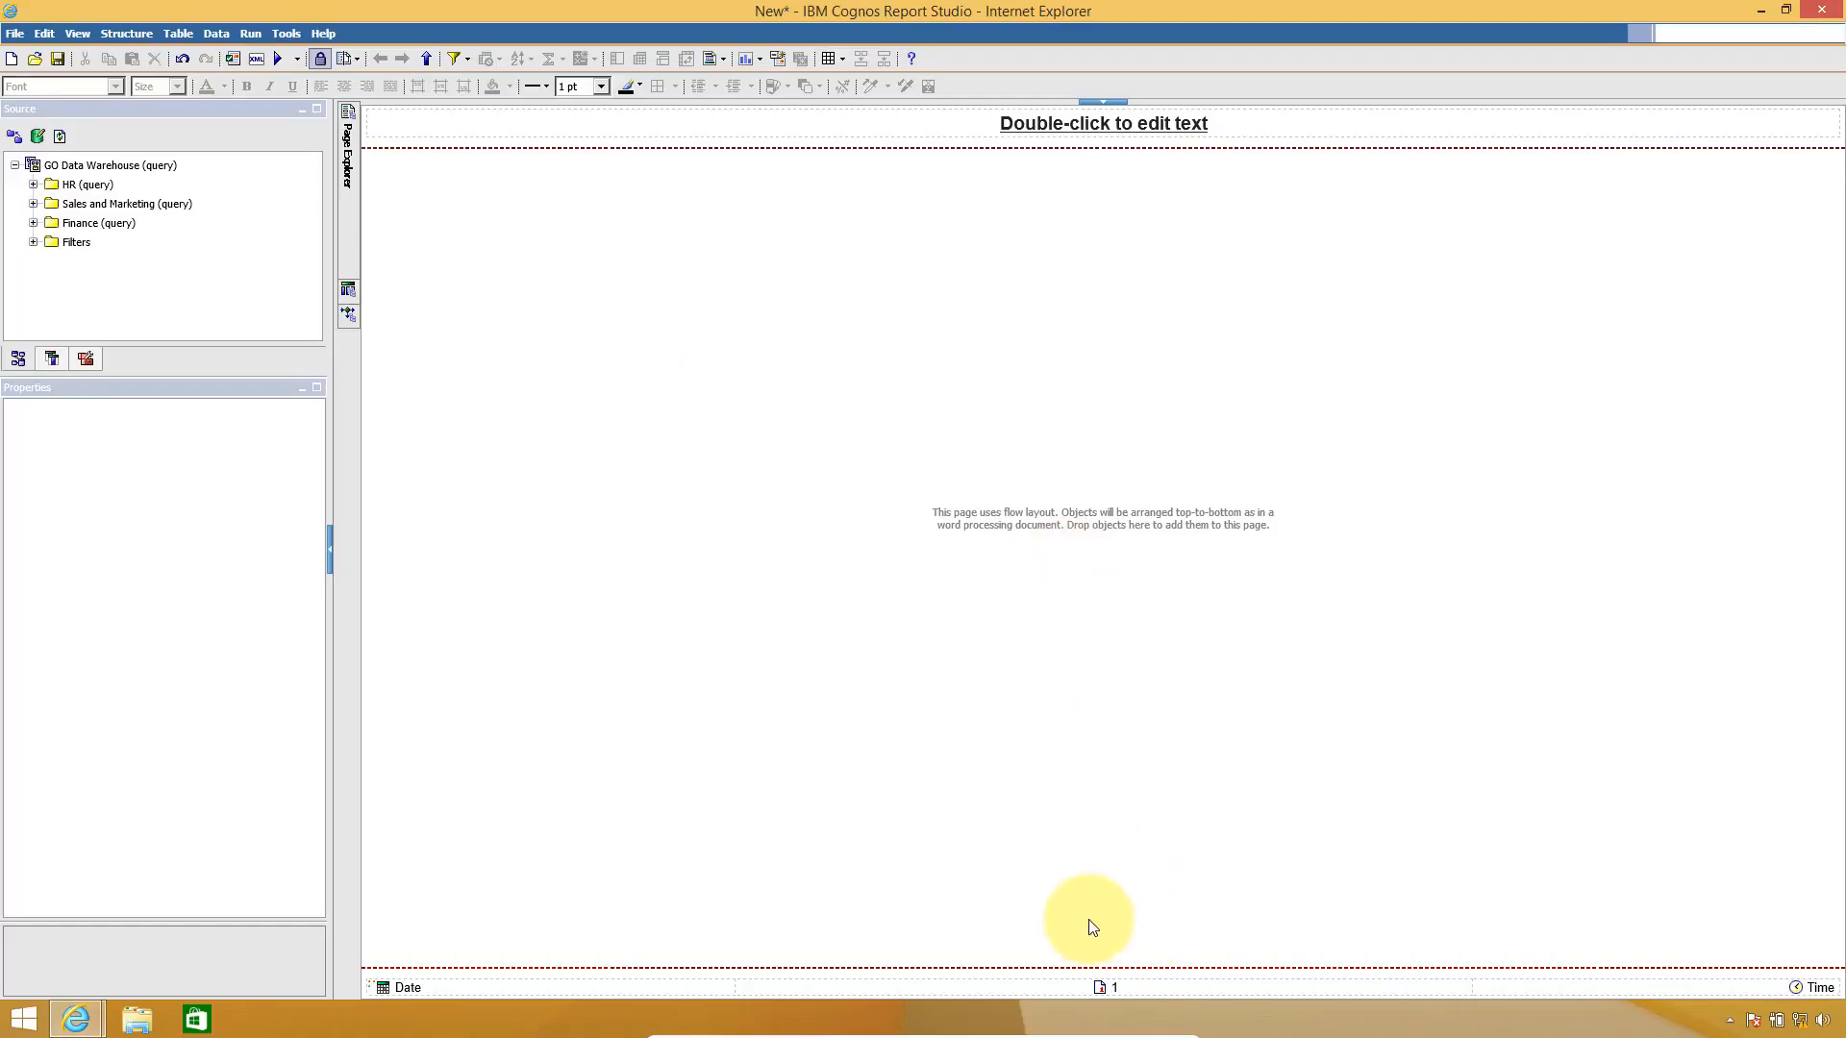
{"action": "left_click", "coordinate": [413, 988]}
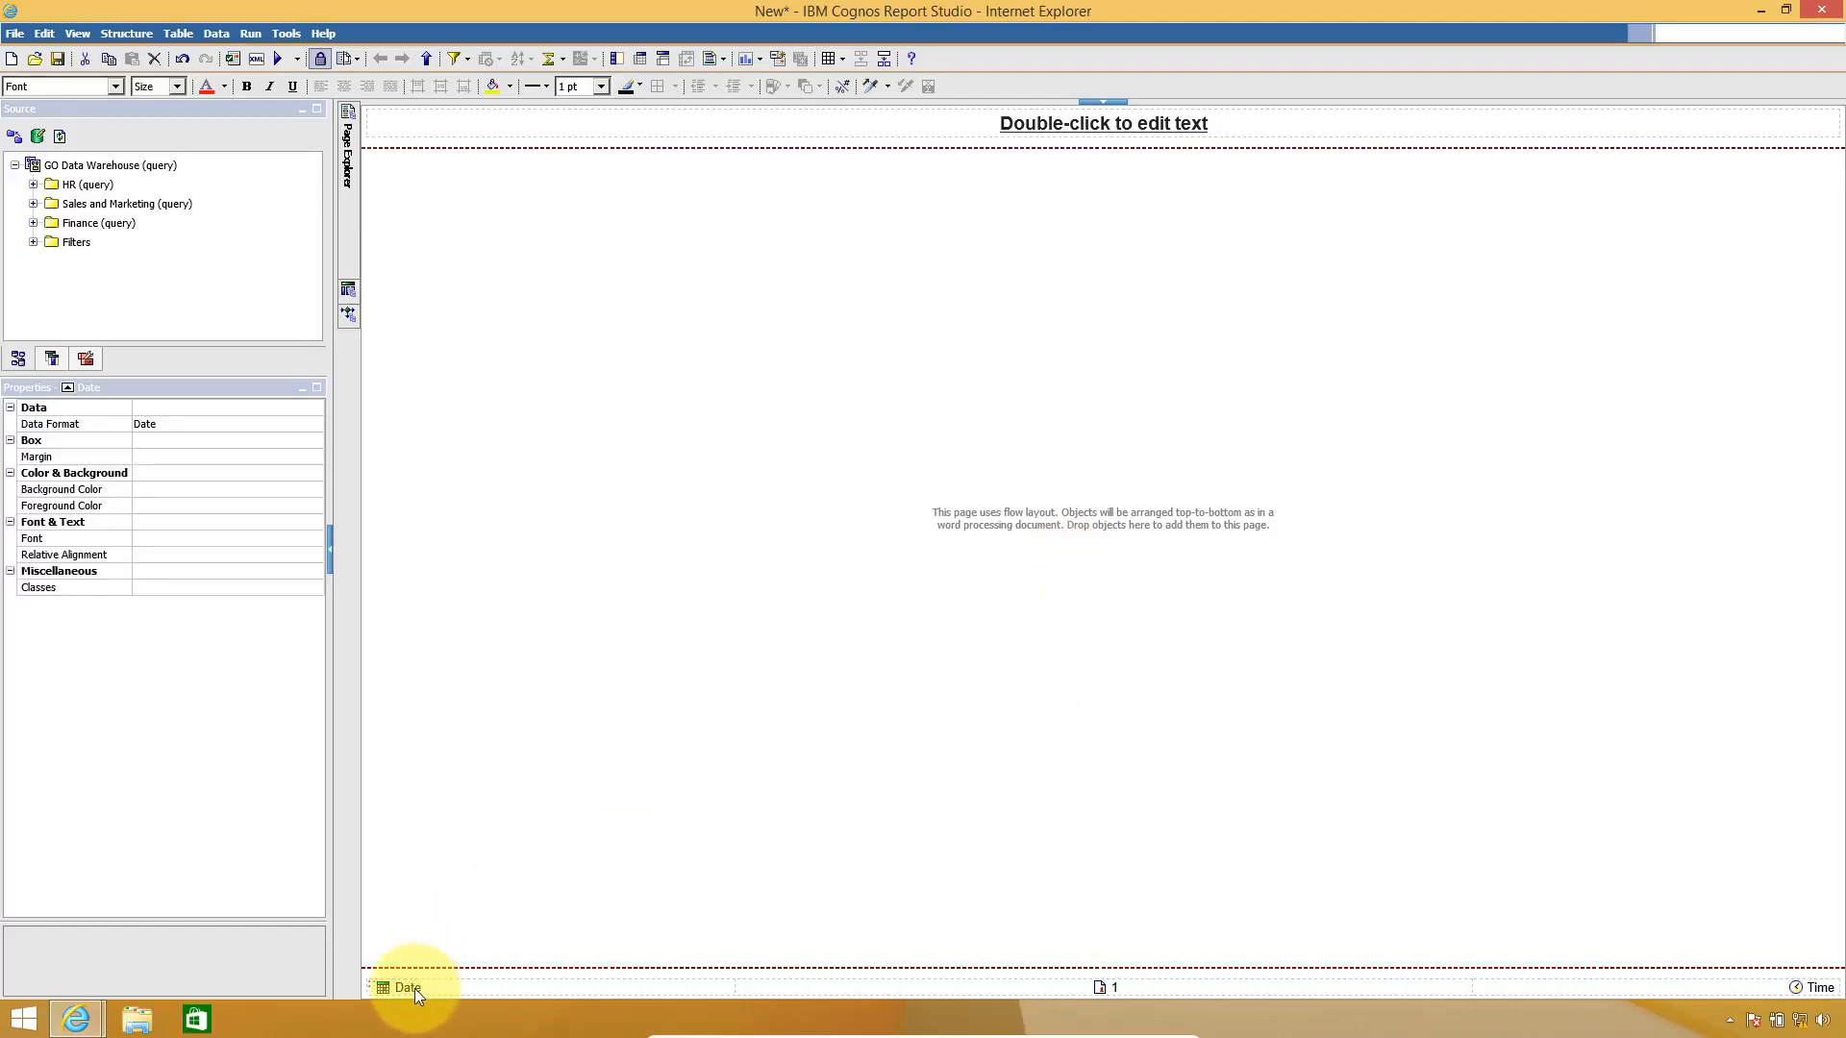
{"action": "key", "text": "Delete"}
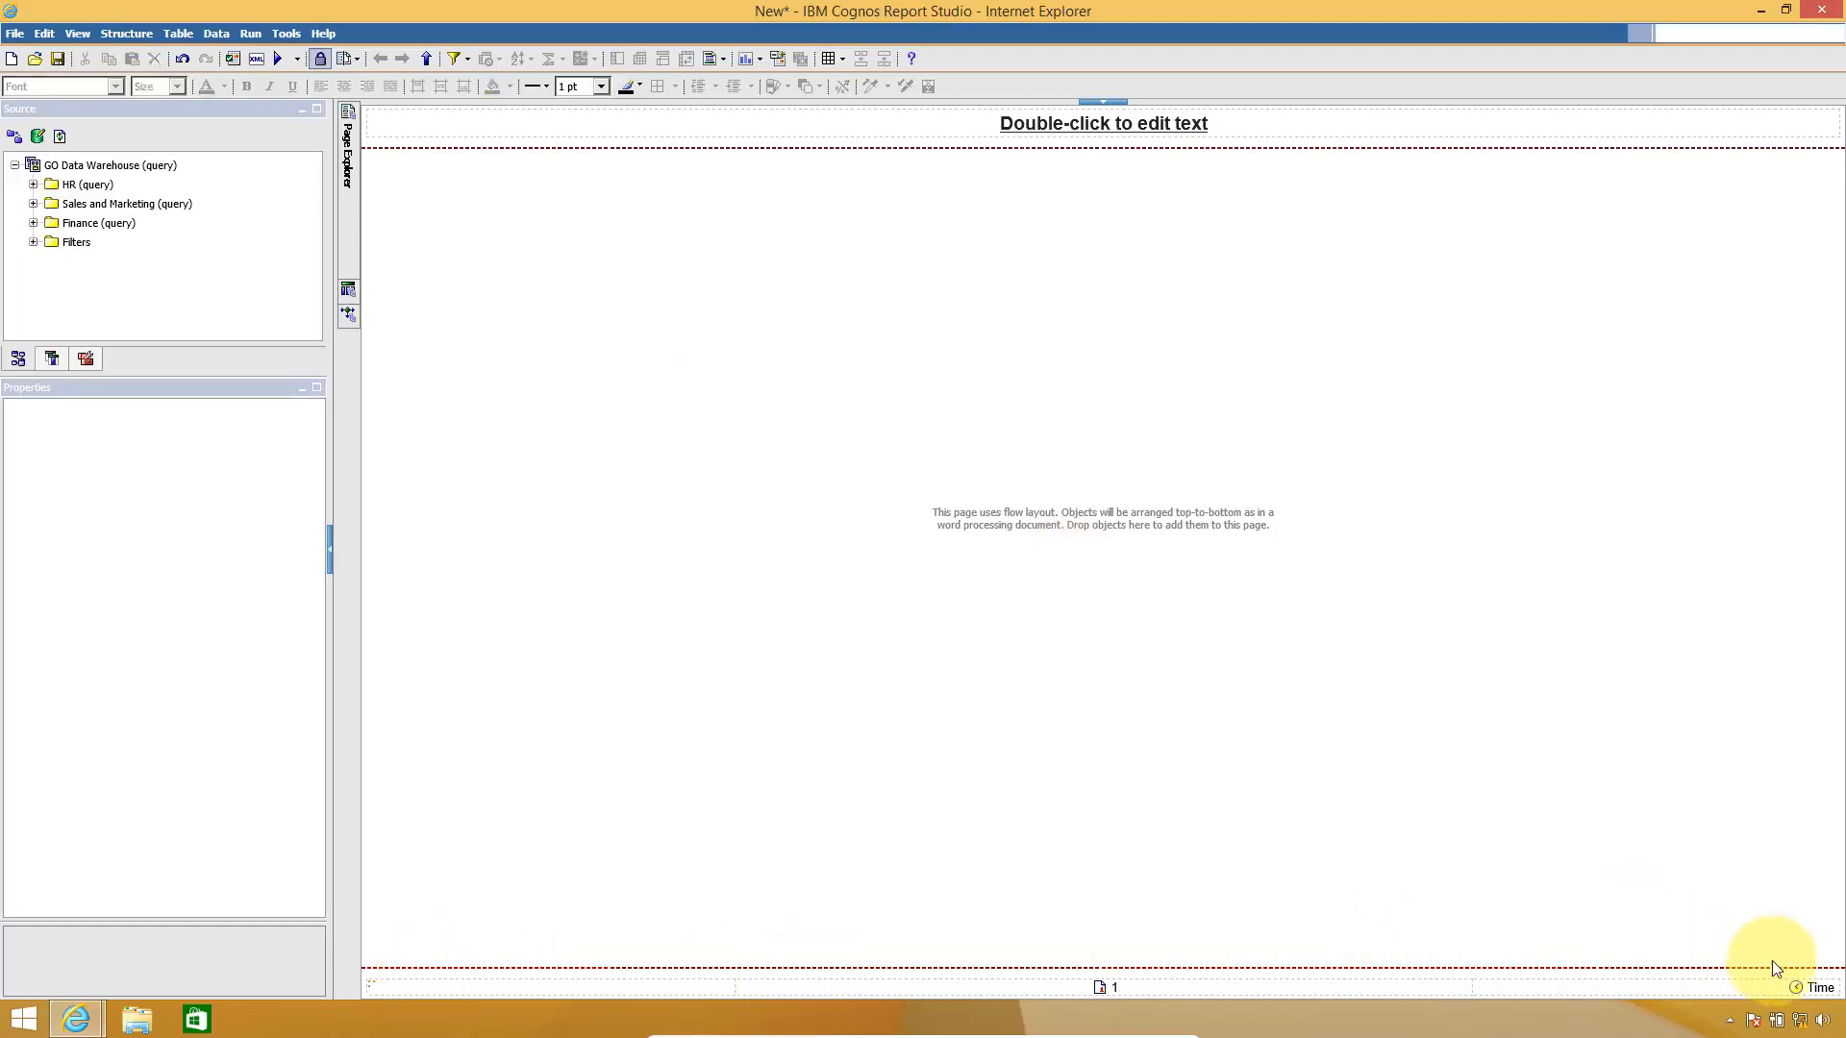
{"action": "left_click", "coordinate": [1814, 990]}
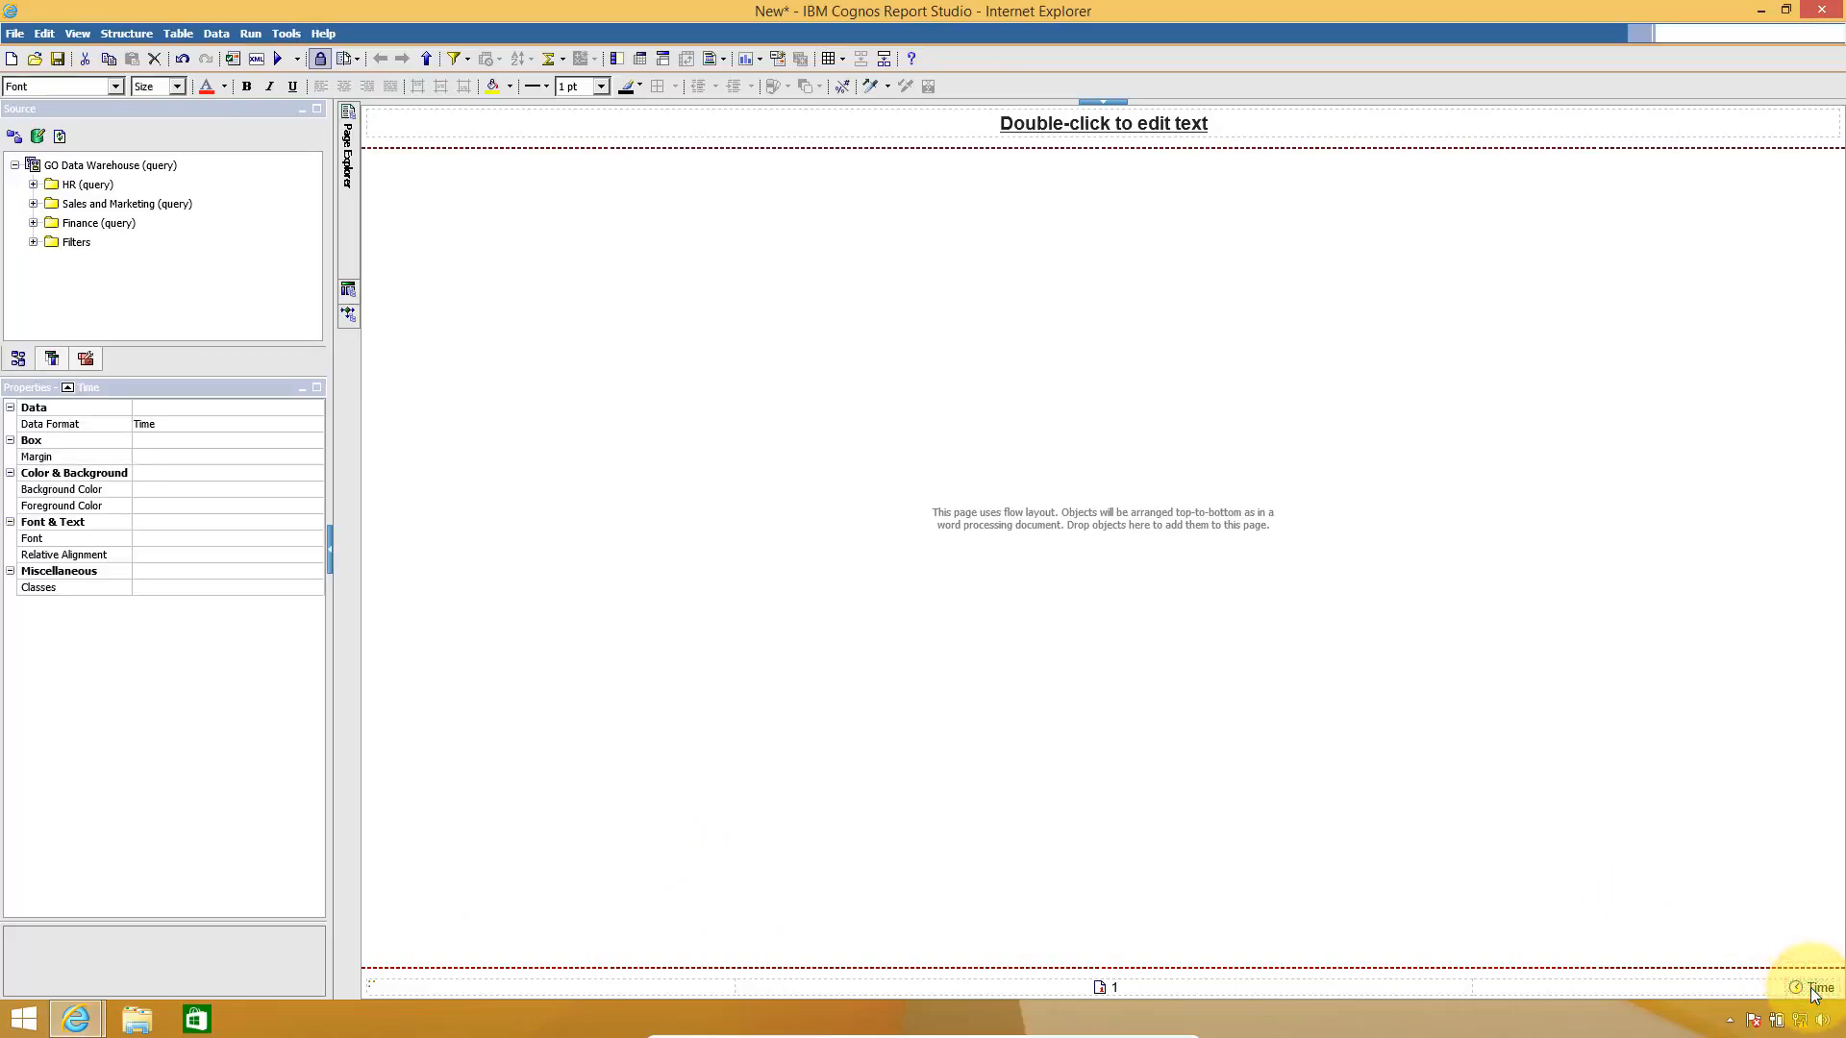
{"action": "key", "text": "Delete"}
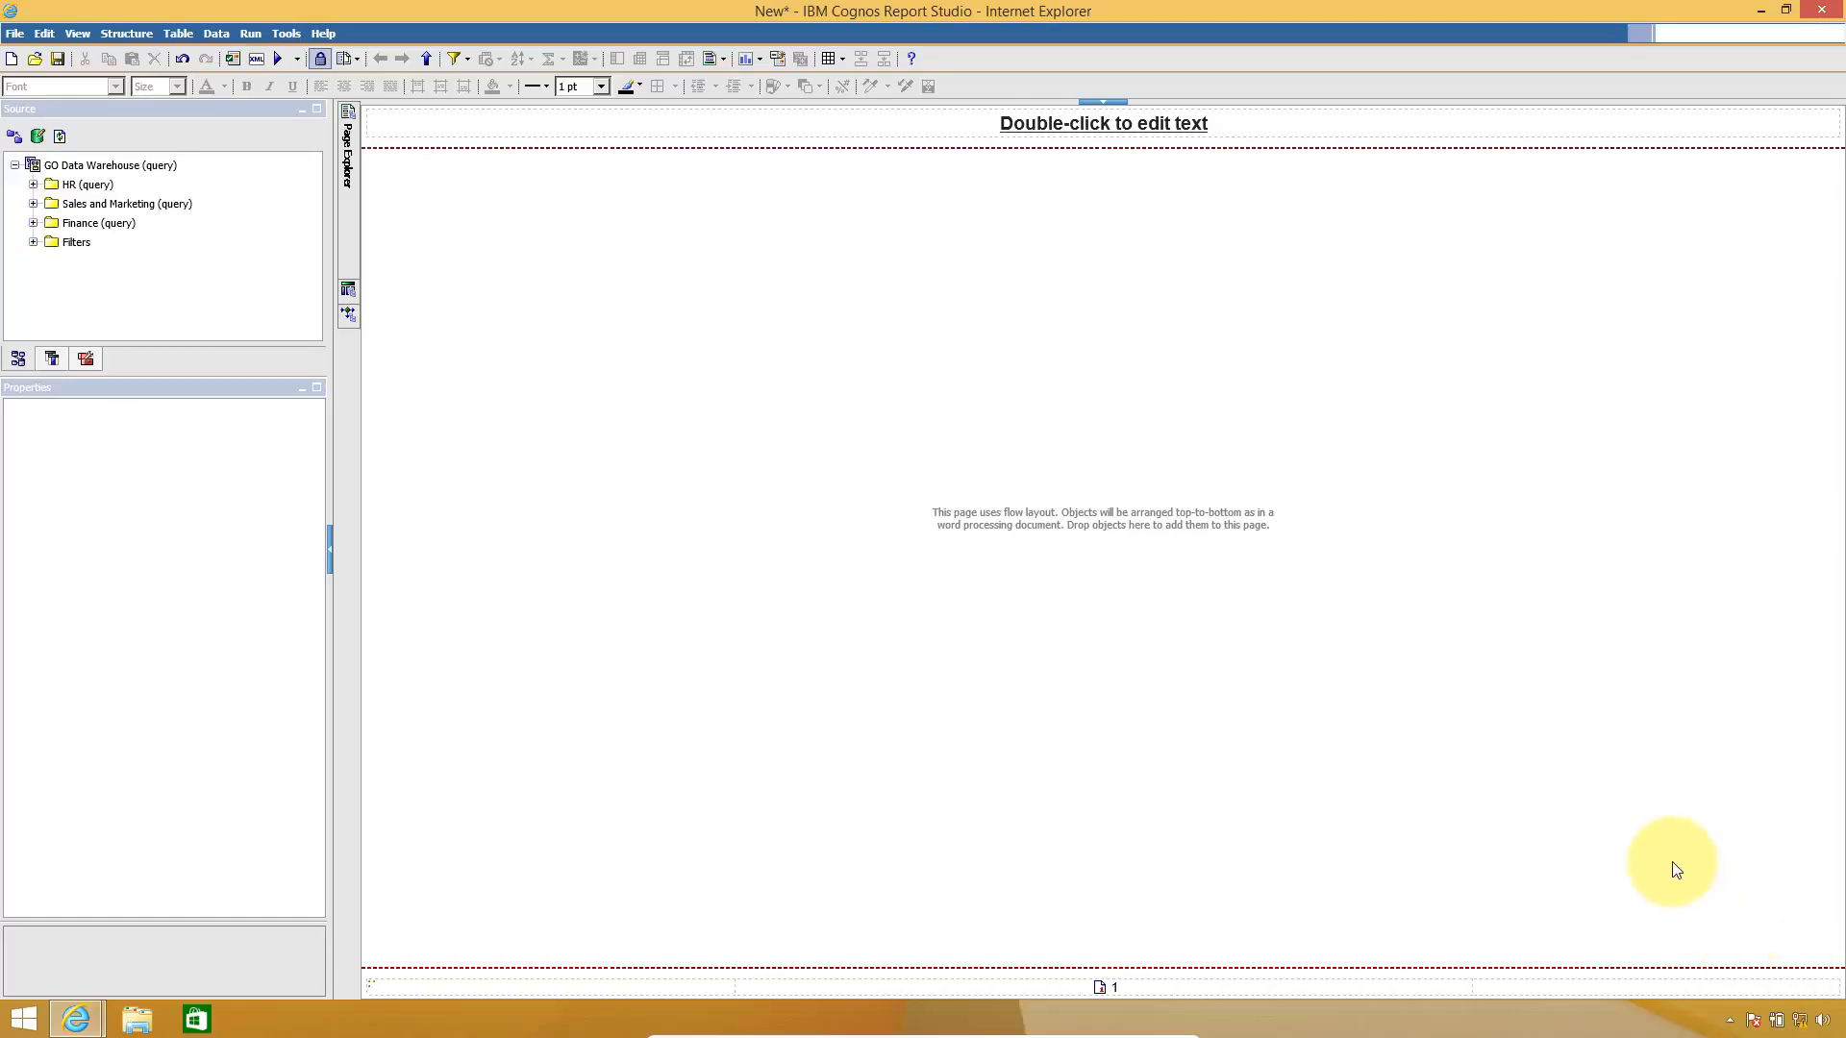
- Set the report's header title text to "Dashboard"
{"action": "double_click", "coordinate": [1092, 133]}
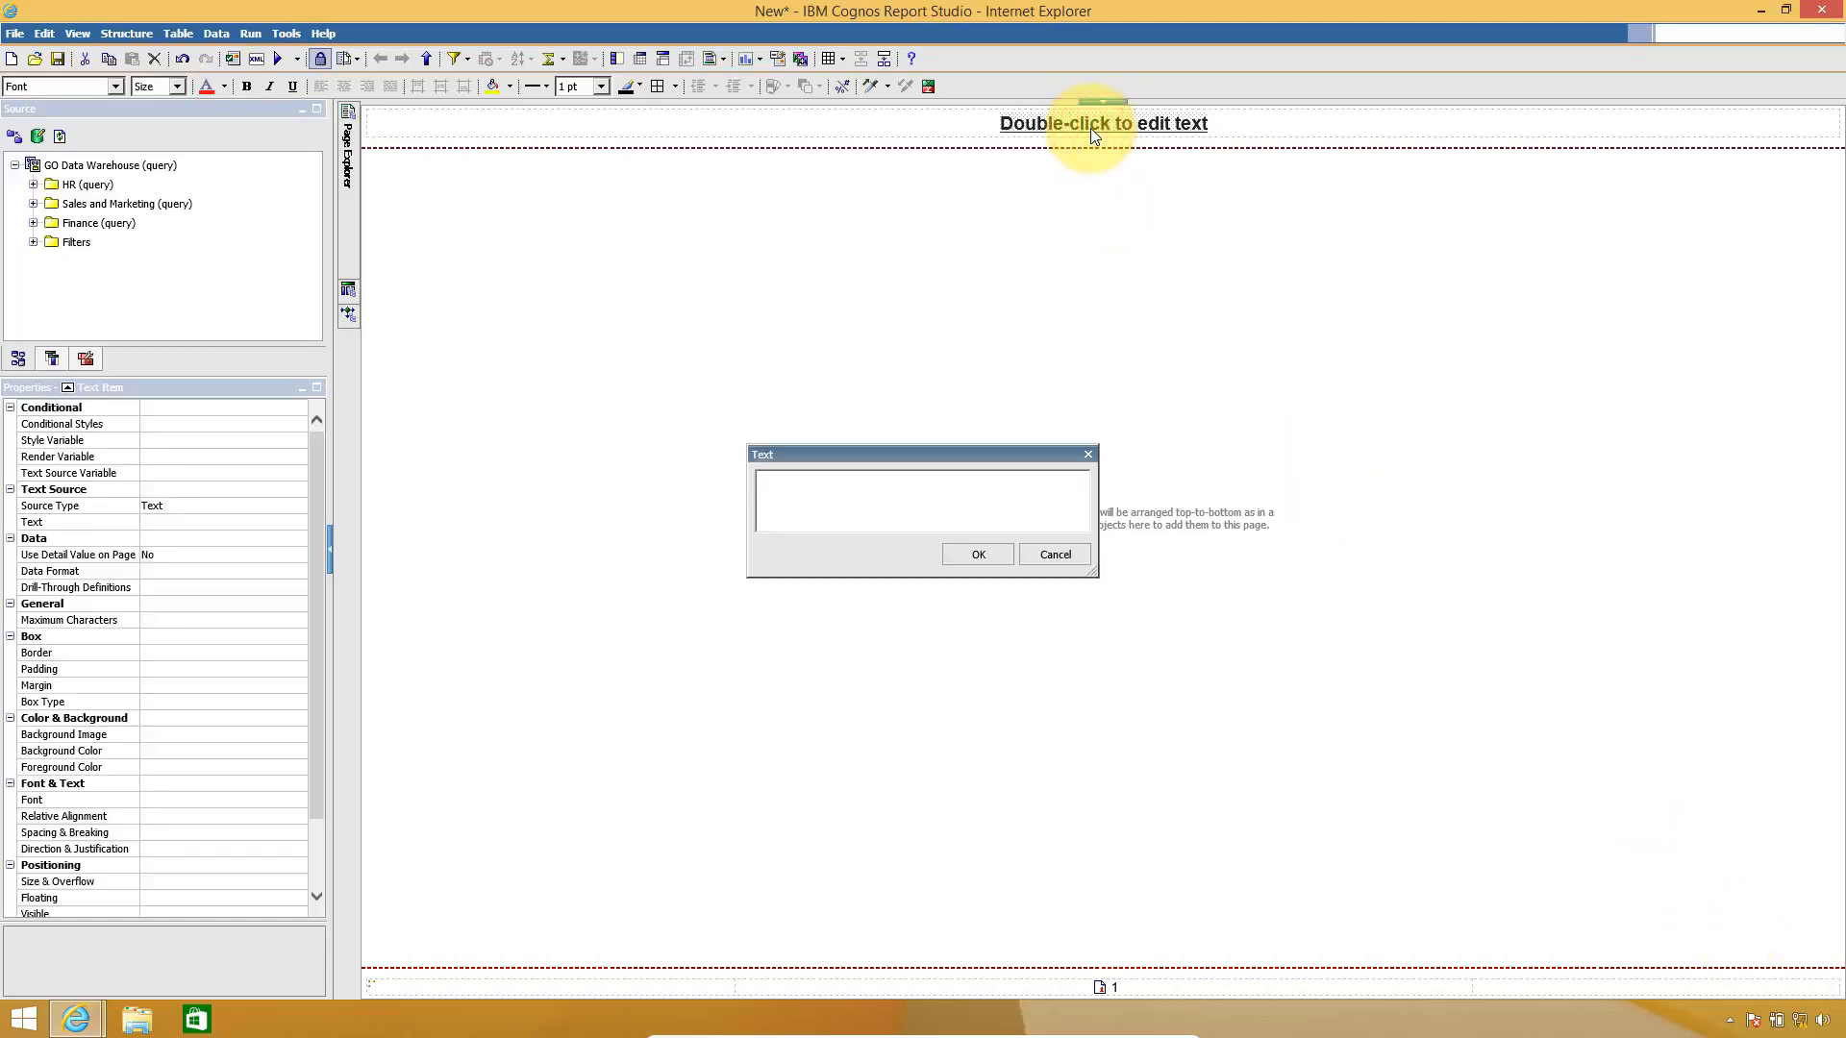
{"action": "type", "text": "Dashboard"}
{"action": "key", "text": "Return"}
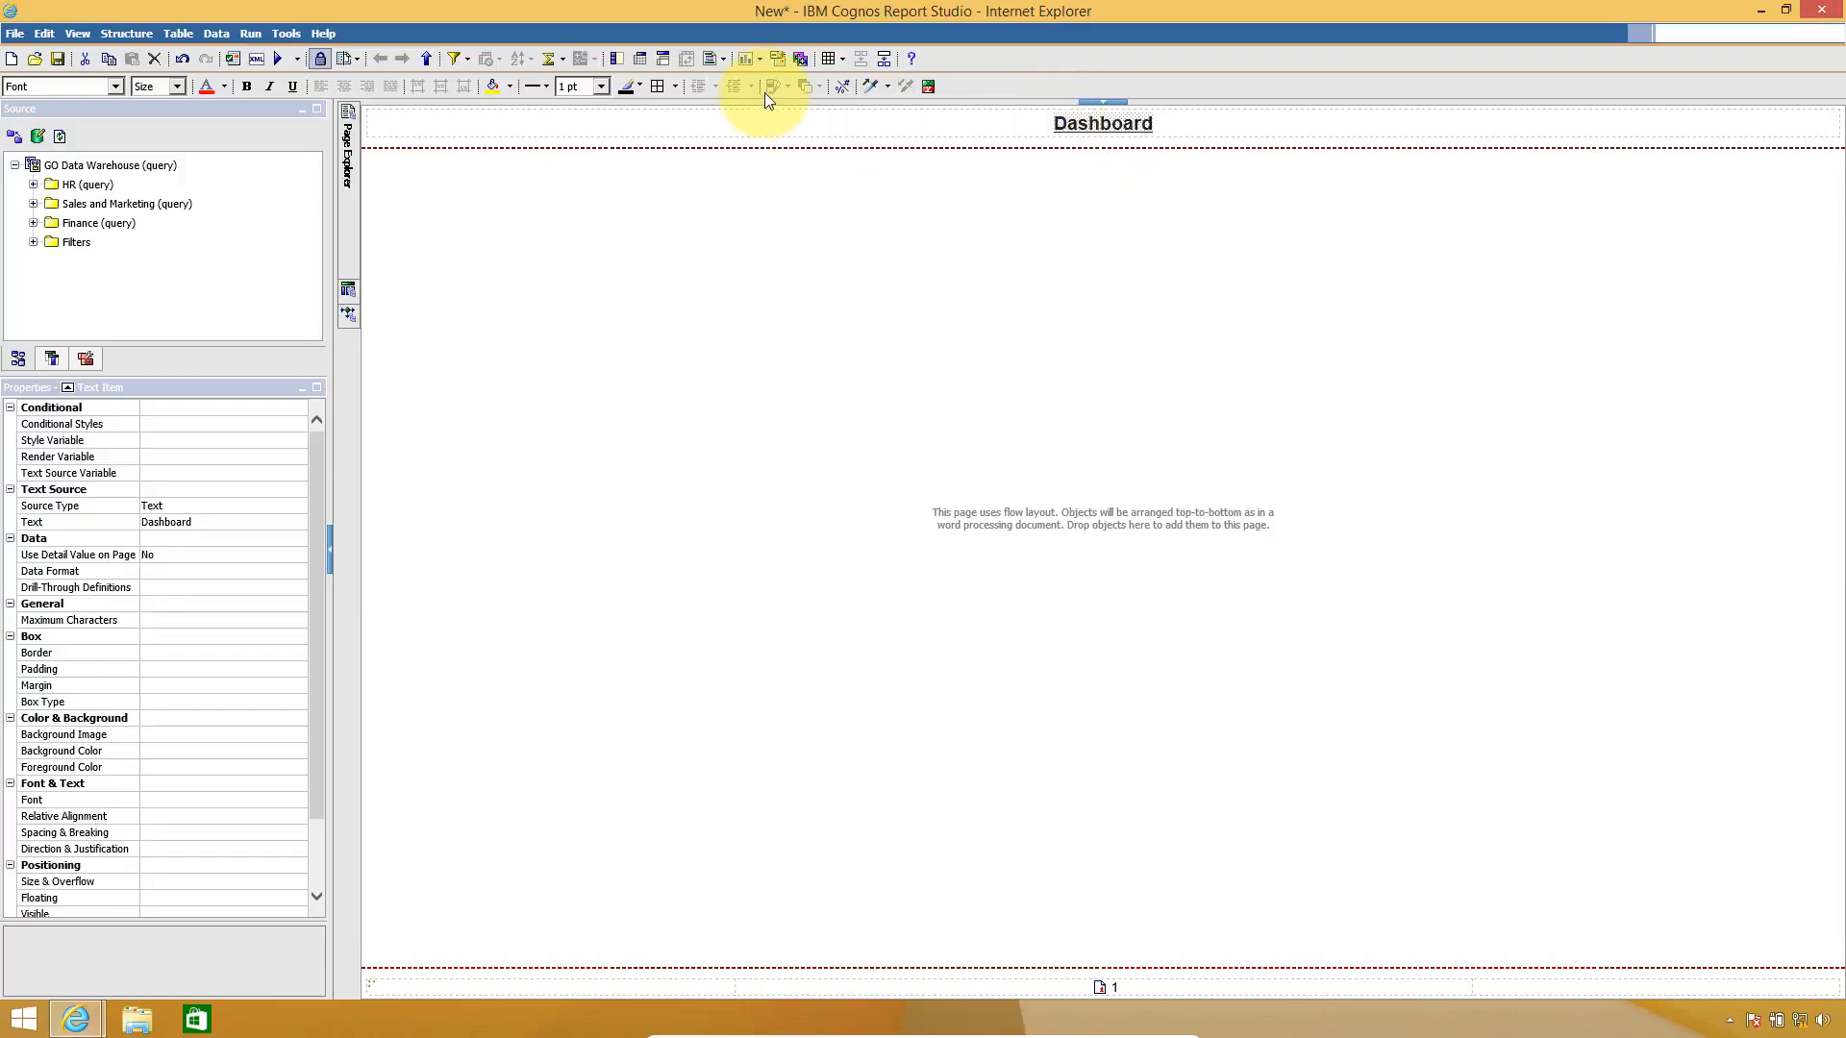
{"action": "left_click", "coordinate": [178, 34]}
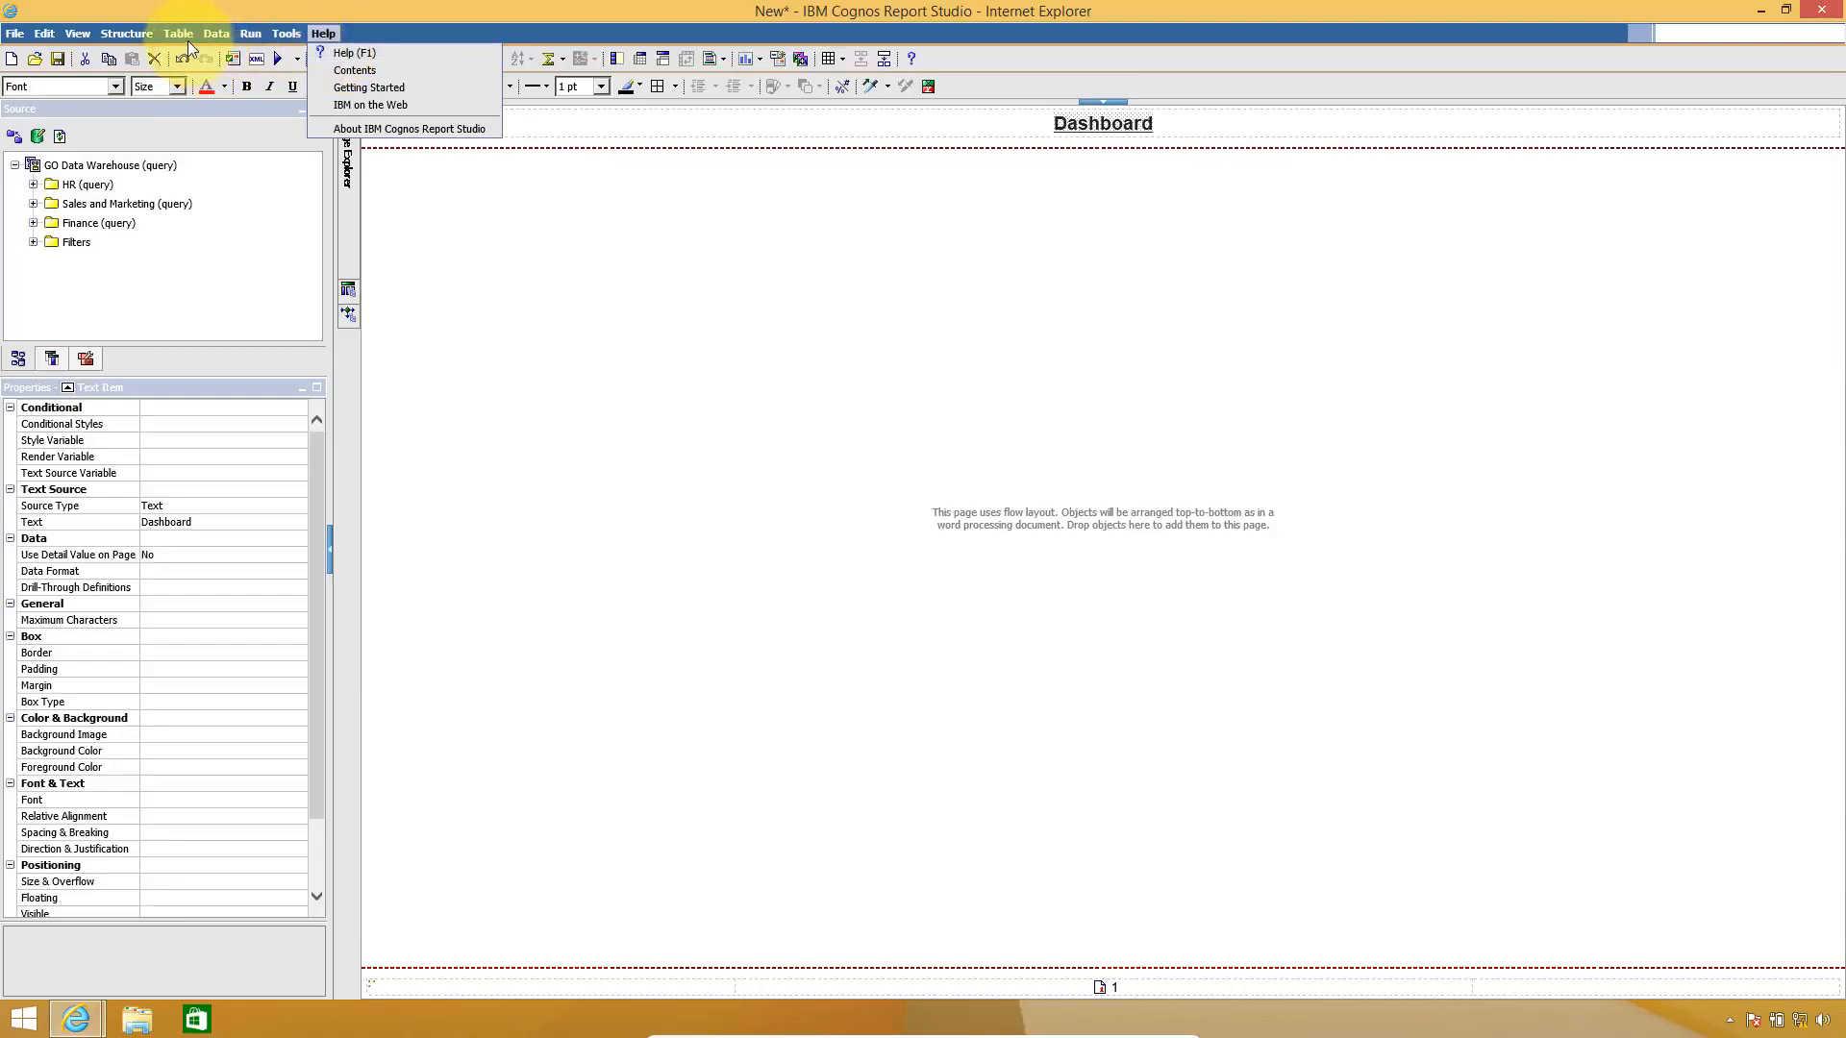
{"action": "left_click", "coordinate": [318, 40]}
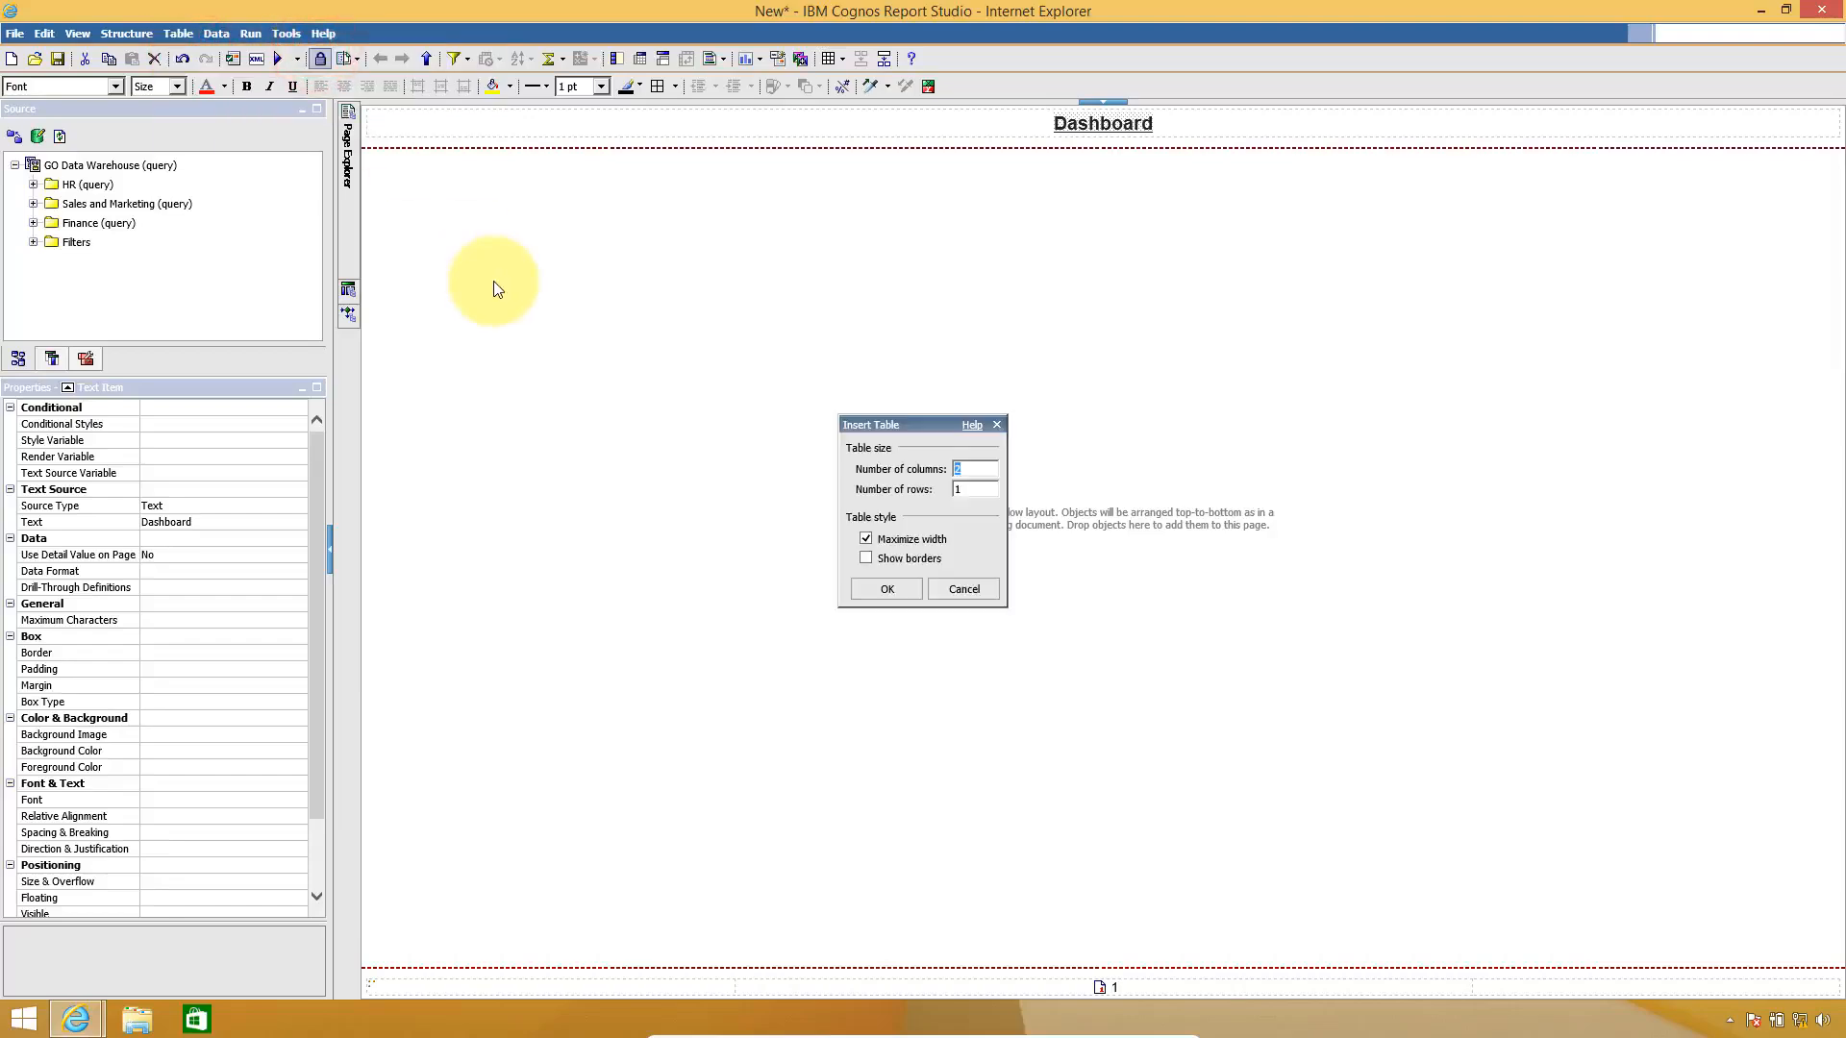
{"action": "left_click", "coordinate": [962, 593]}
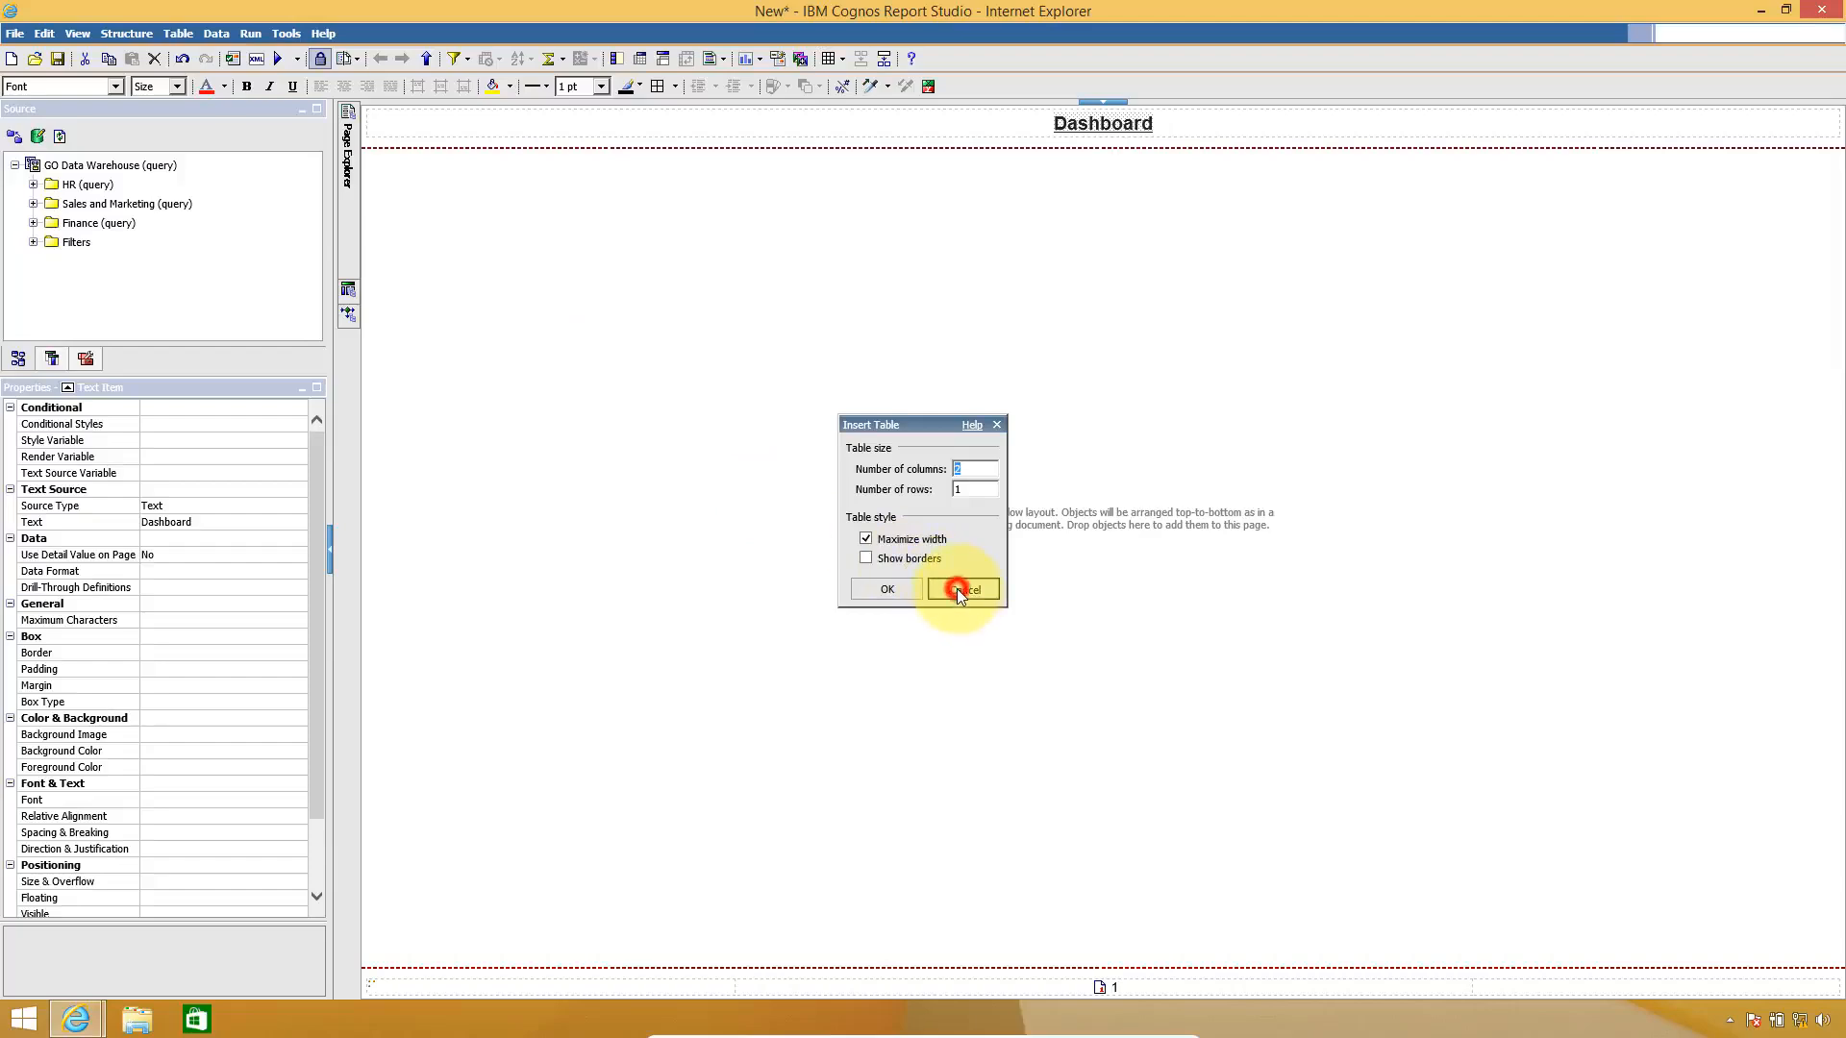
- Add a block to the empty page body beneath the Dashboard header
{"action": "left_click", "coordinate": [85, 358]}
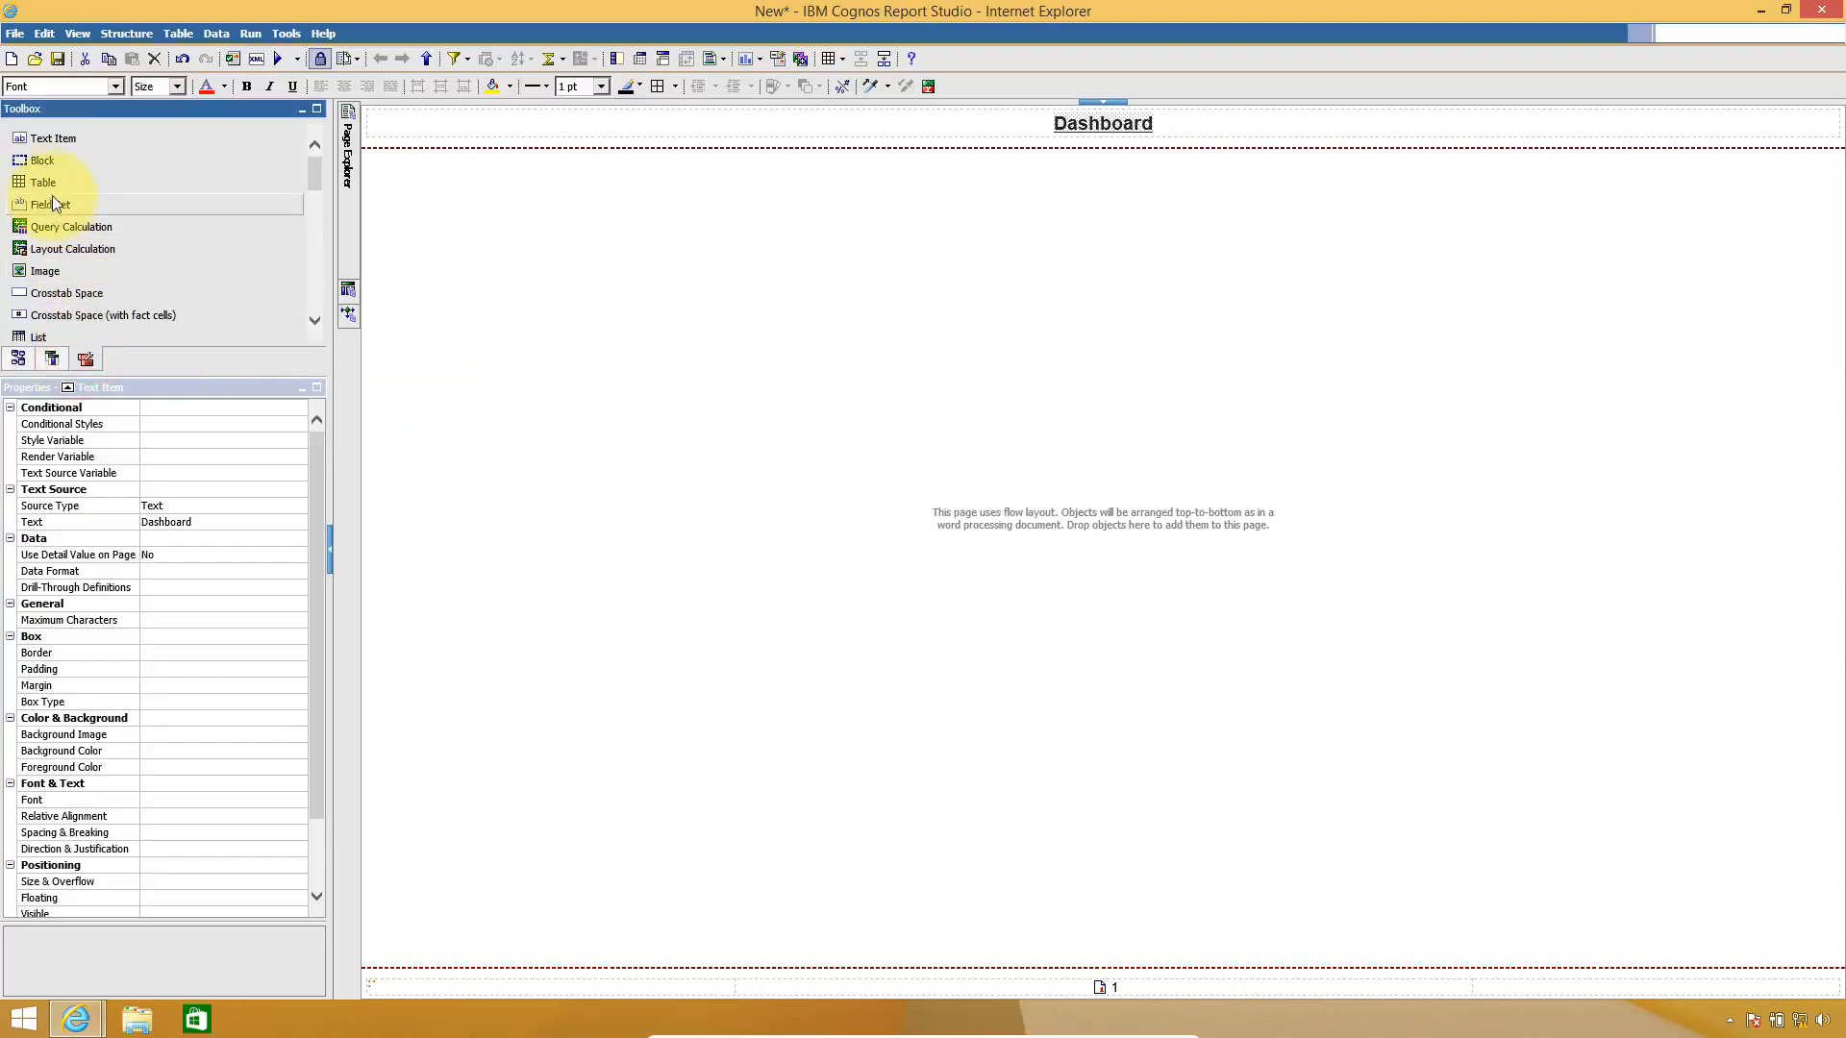
{"action": "left_click_drag", "start_coordinate": [42, 162], "coordinate": [392, 217]}
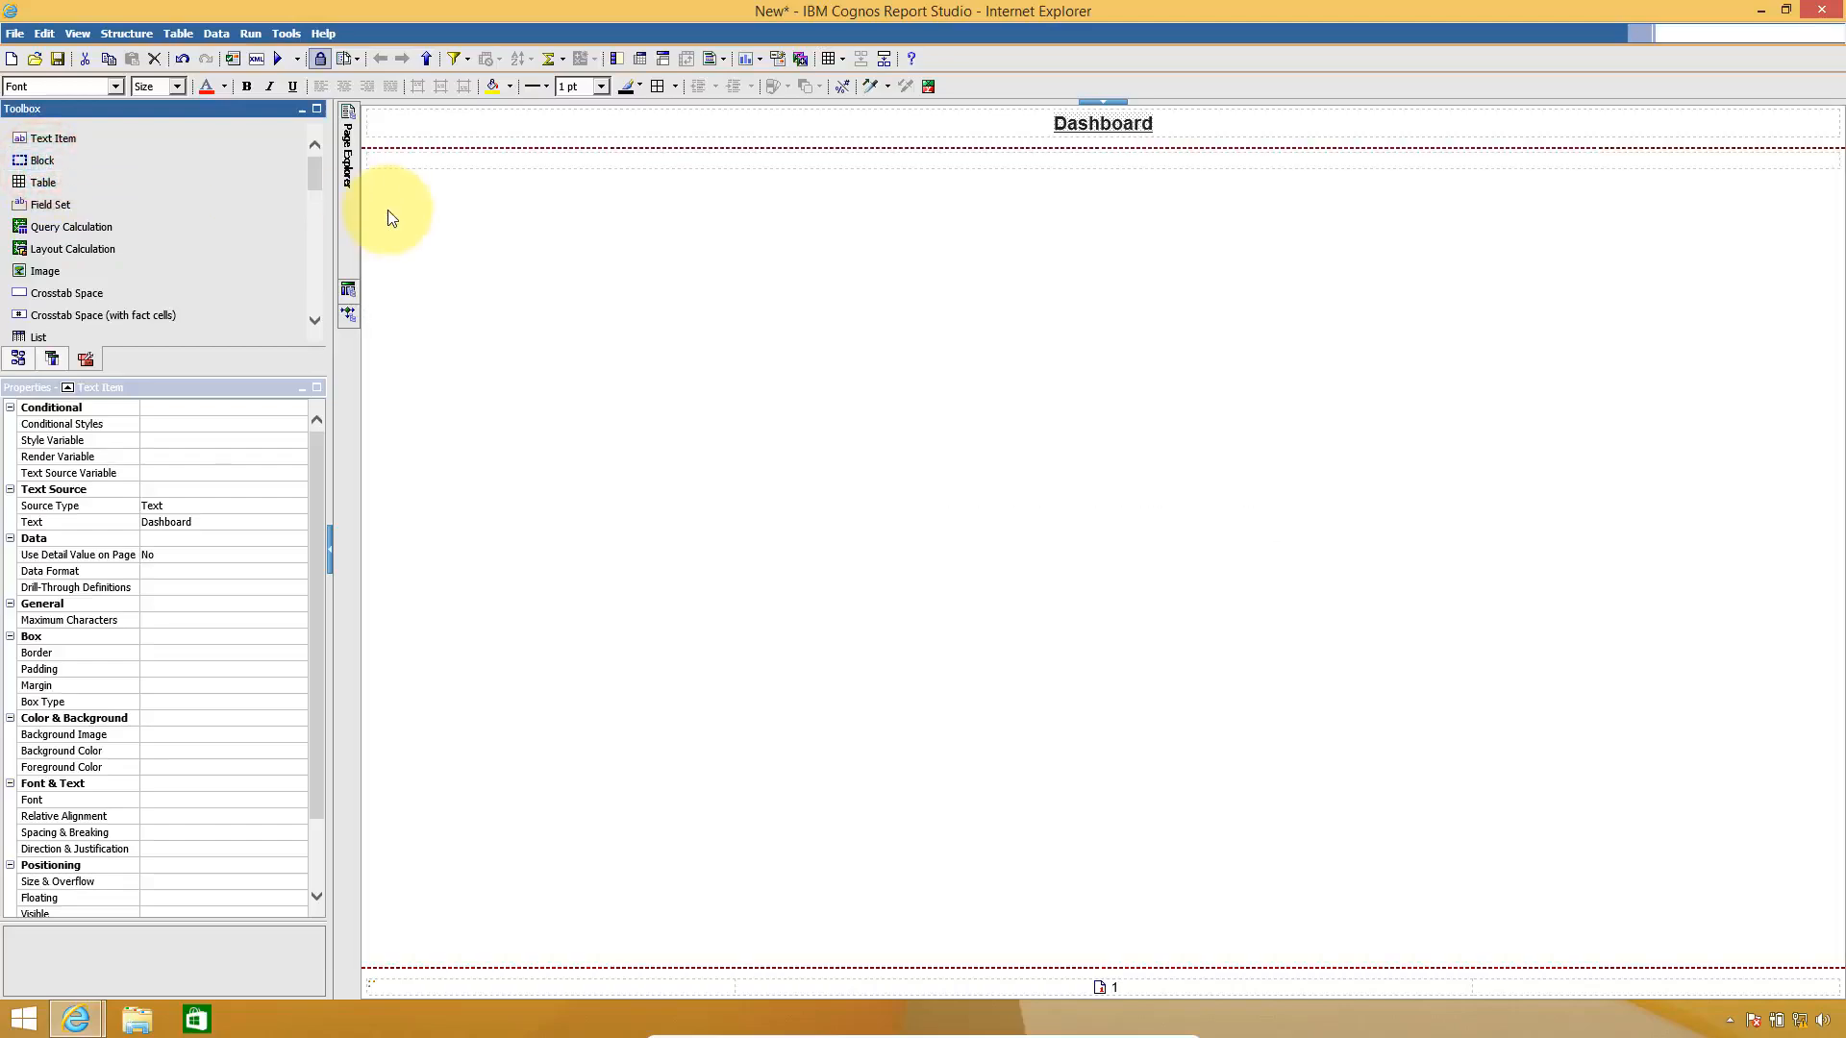
{"action": "left_click", "coordinate": [398, 159]}
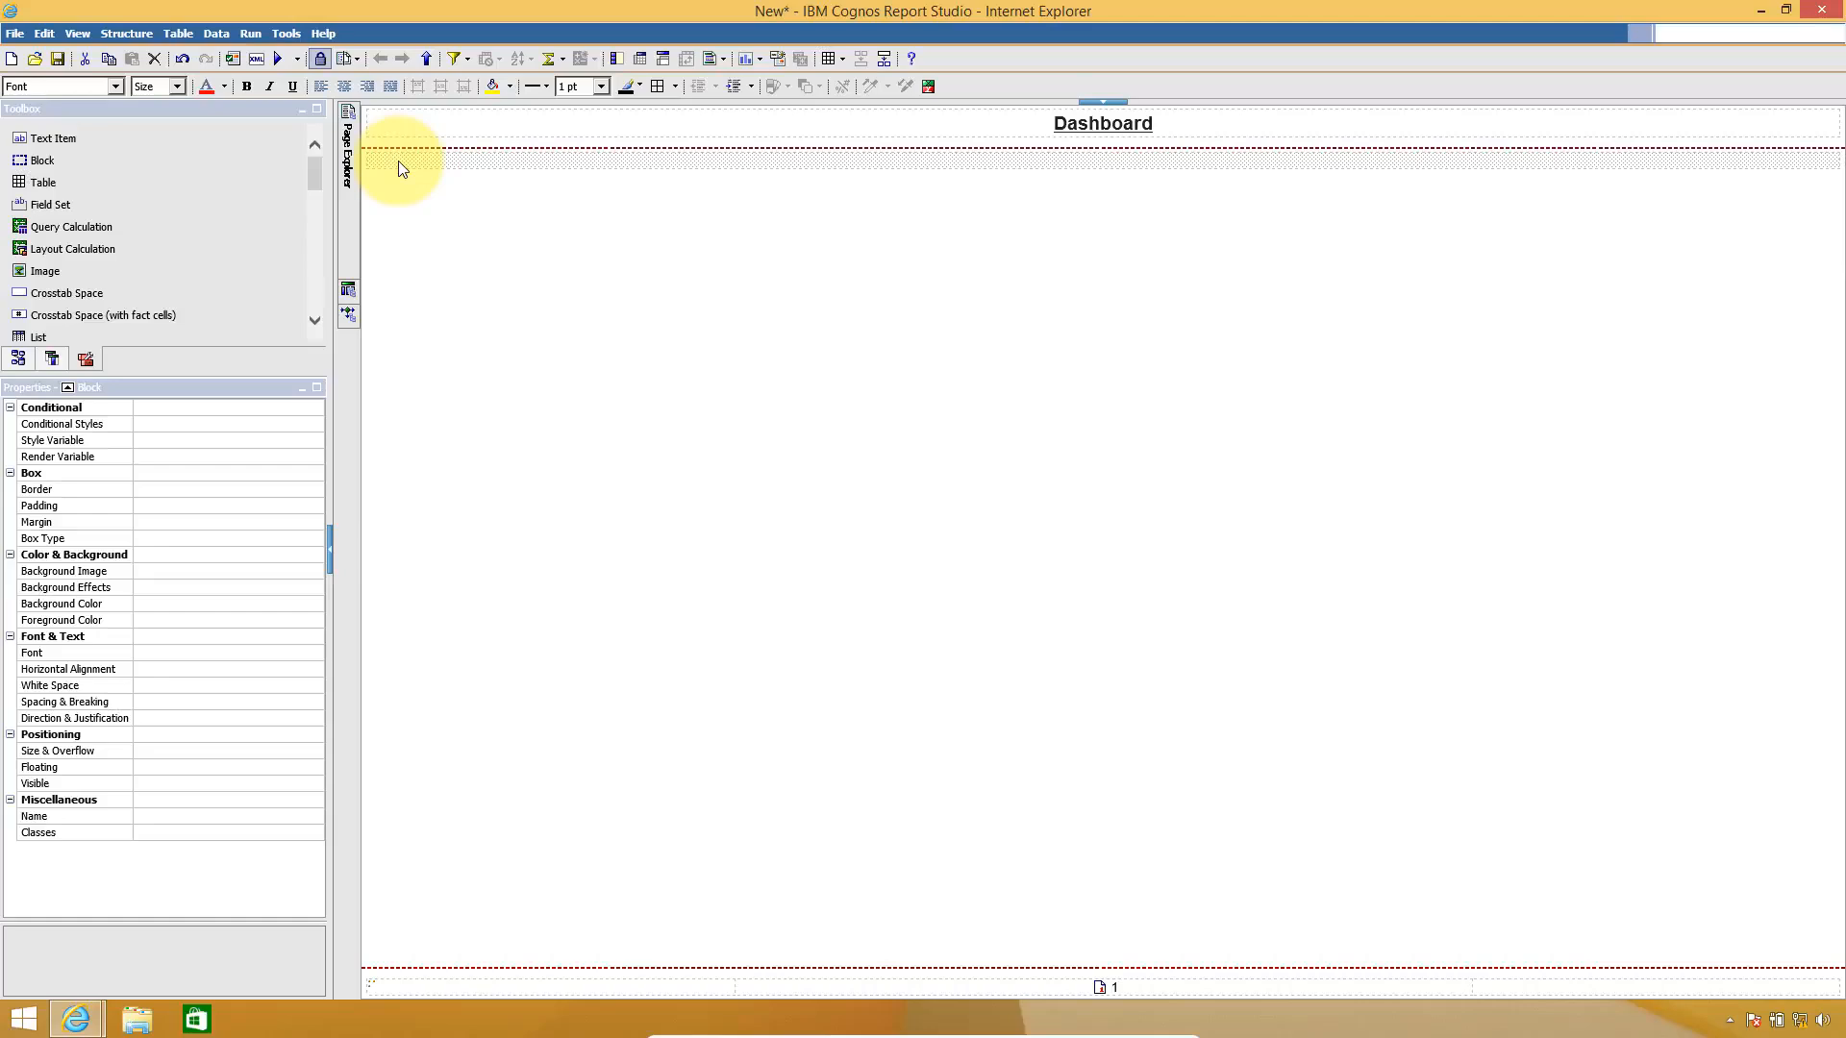
- Insert a table with two columns and one row at maximized width below the block
{"action": "left_click", "coordinate": [81, 179]}
{"action": "left_click_drag", "start_coordinate": [107, 176], "coordinate": [465, 231]}
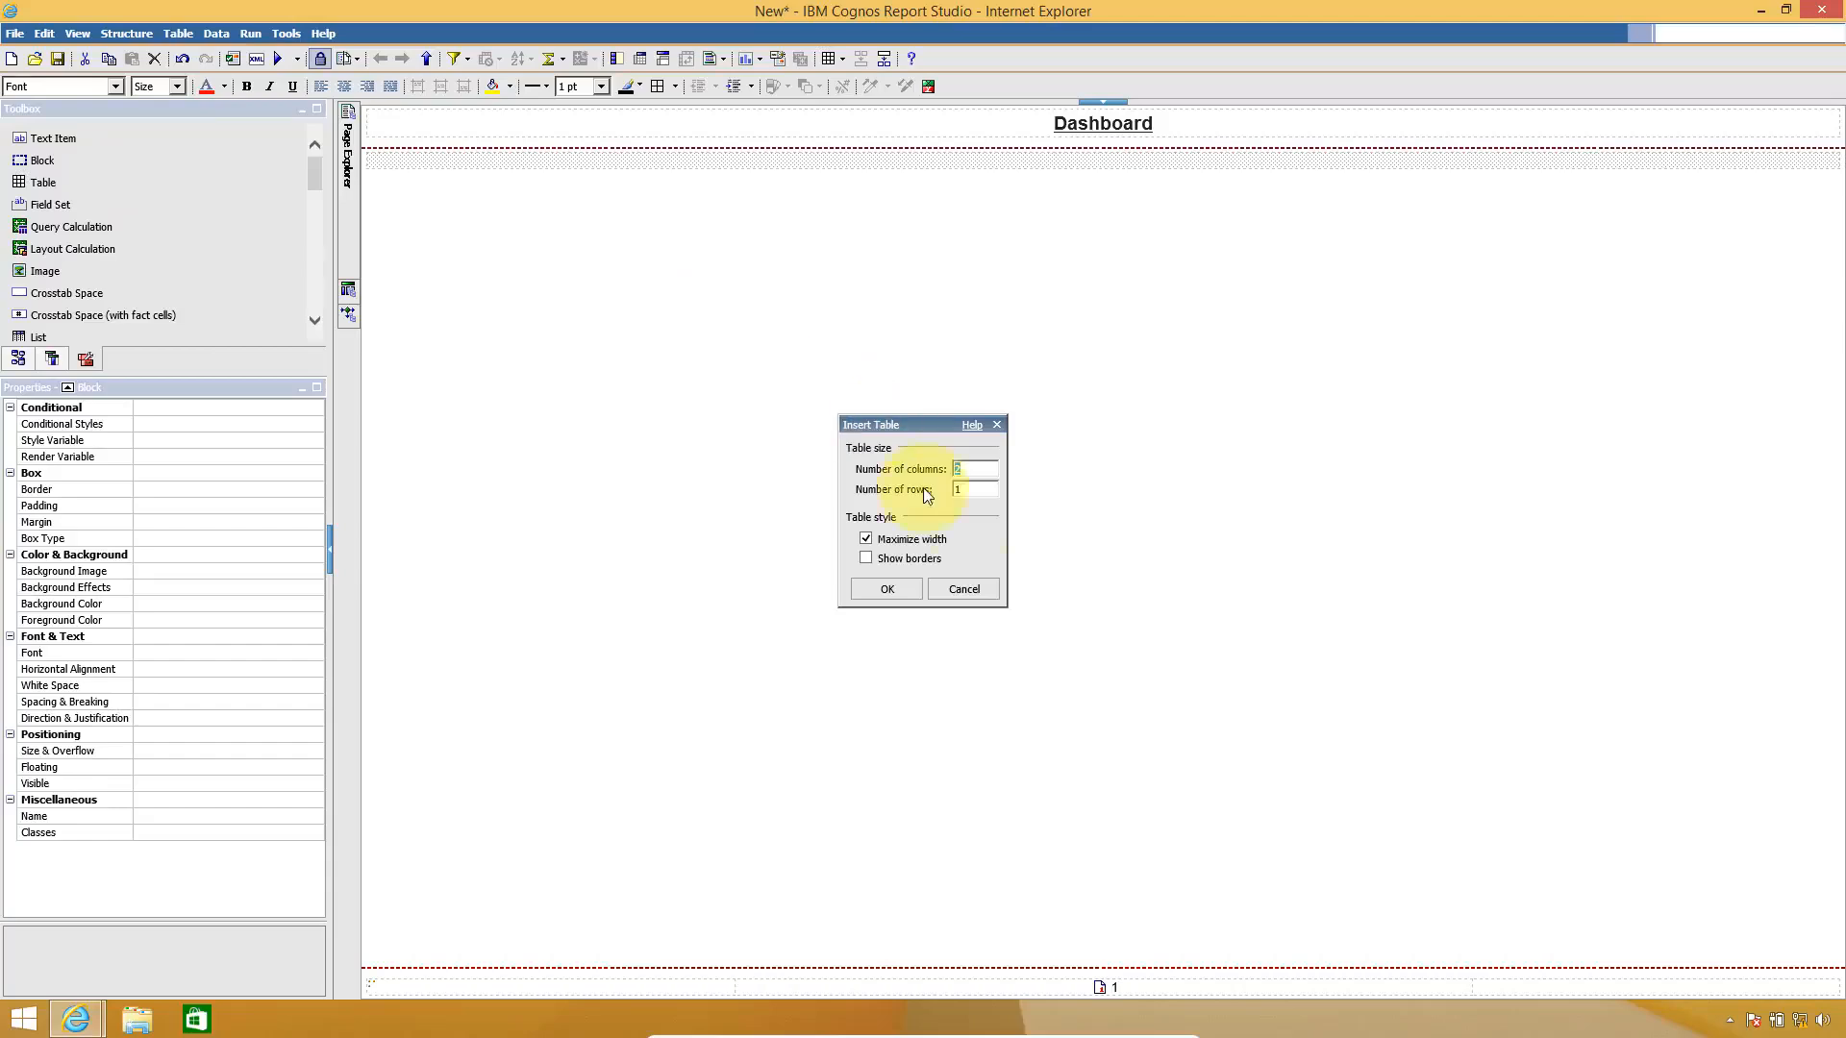
{"action": "left_click", "coordinate": [900, 590]}
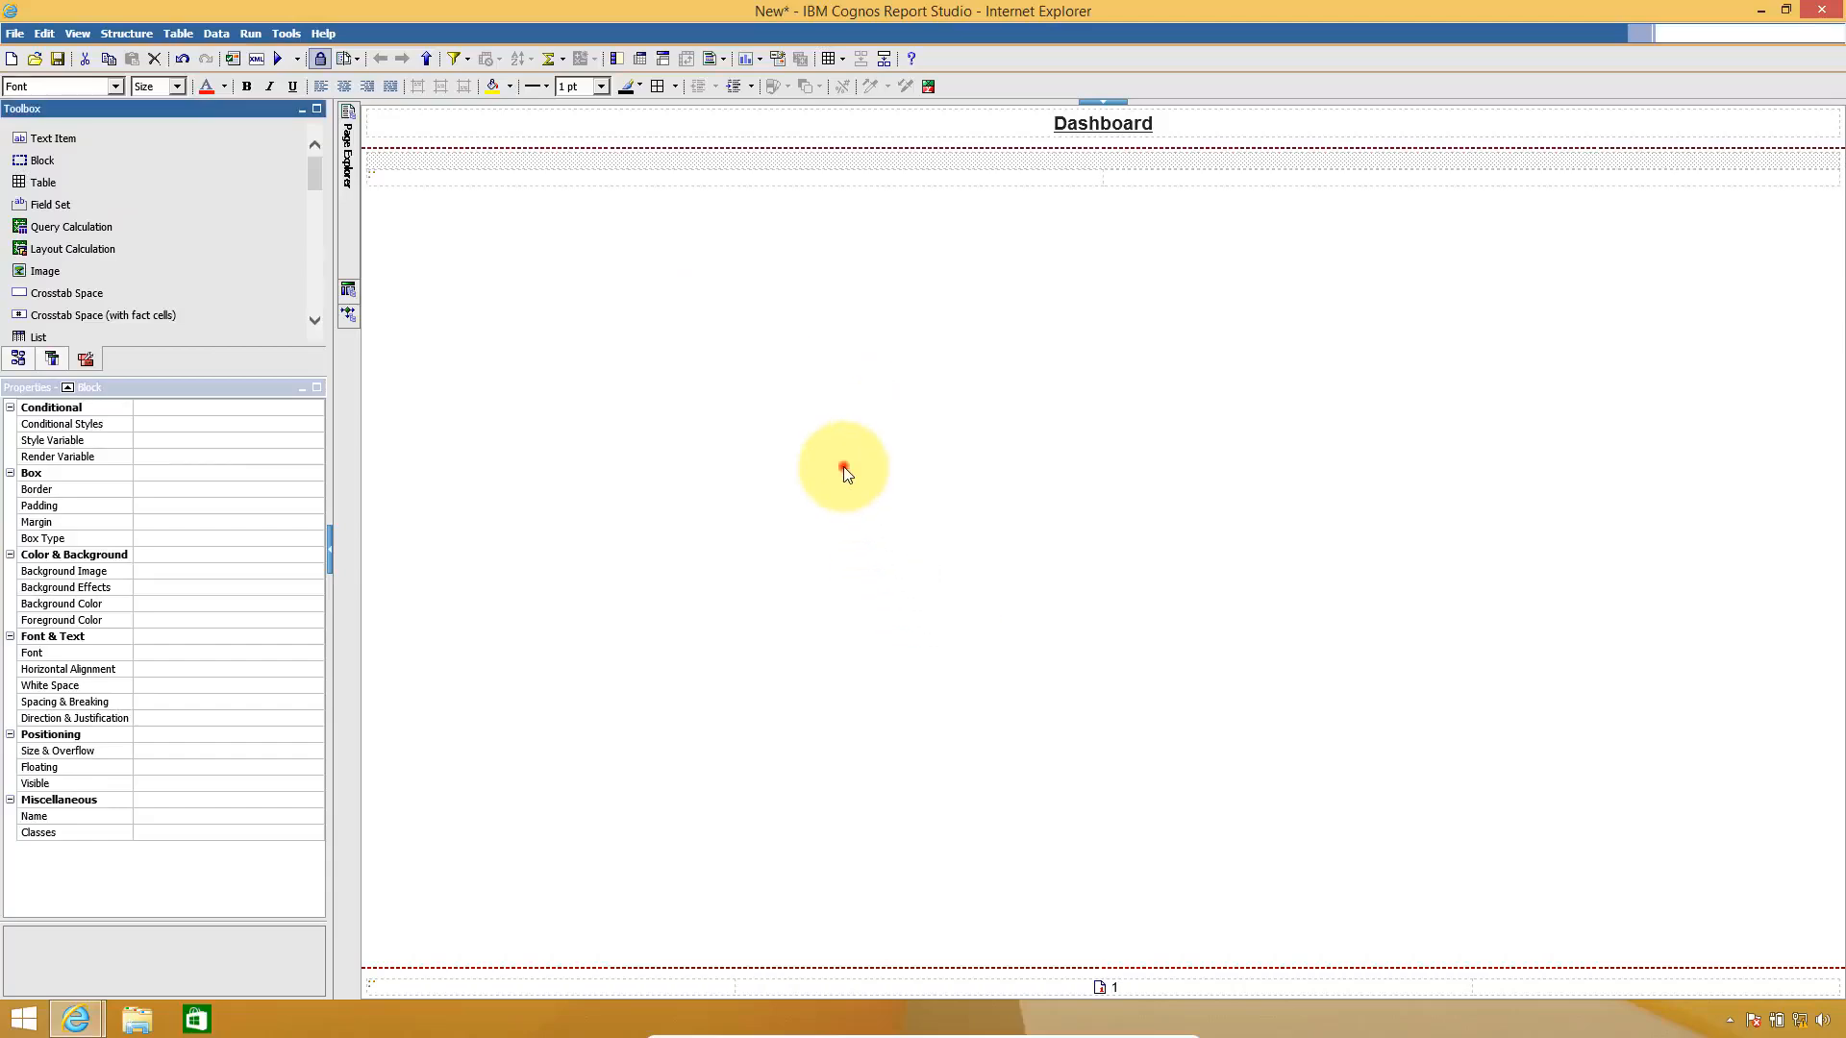
{"action": "left_click", "coordinate": [844, 471]}
- Add a value prompt inside the block with a new parameter named pCountry
{"action": "left_click", "coordinate": [709, 164]}
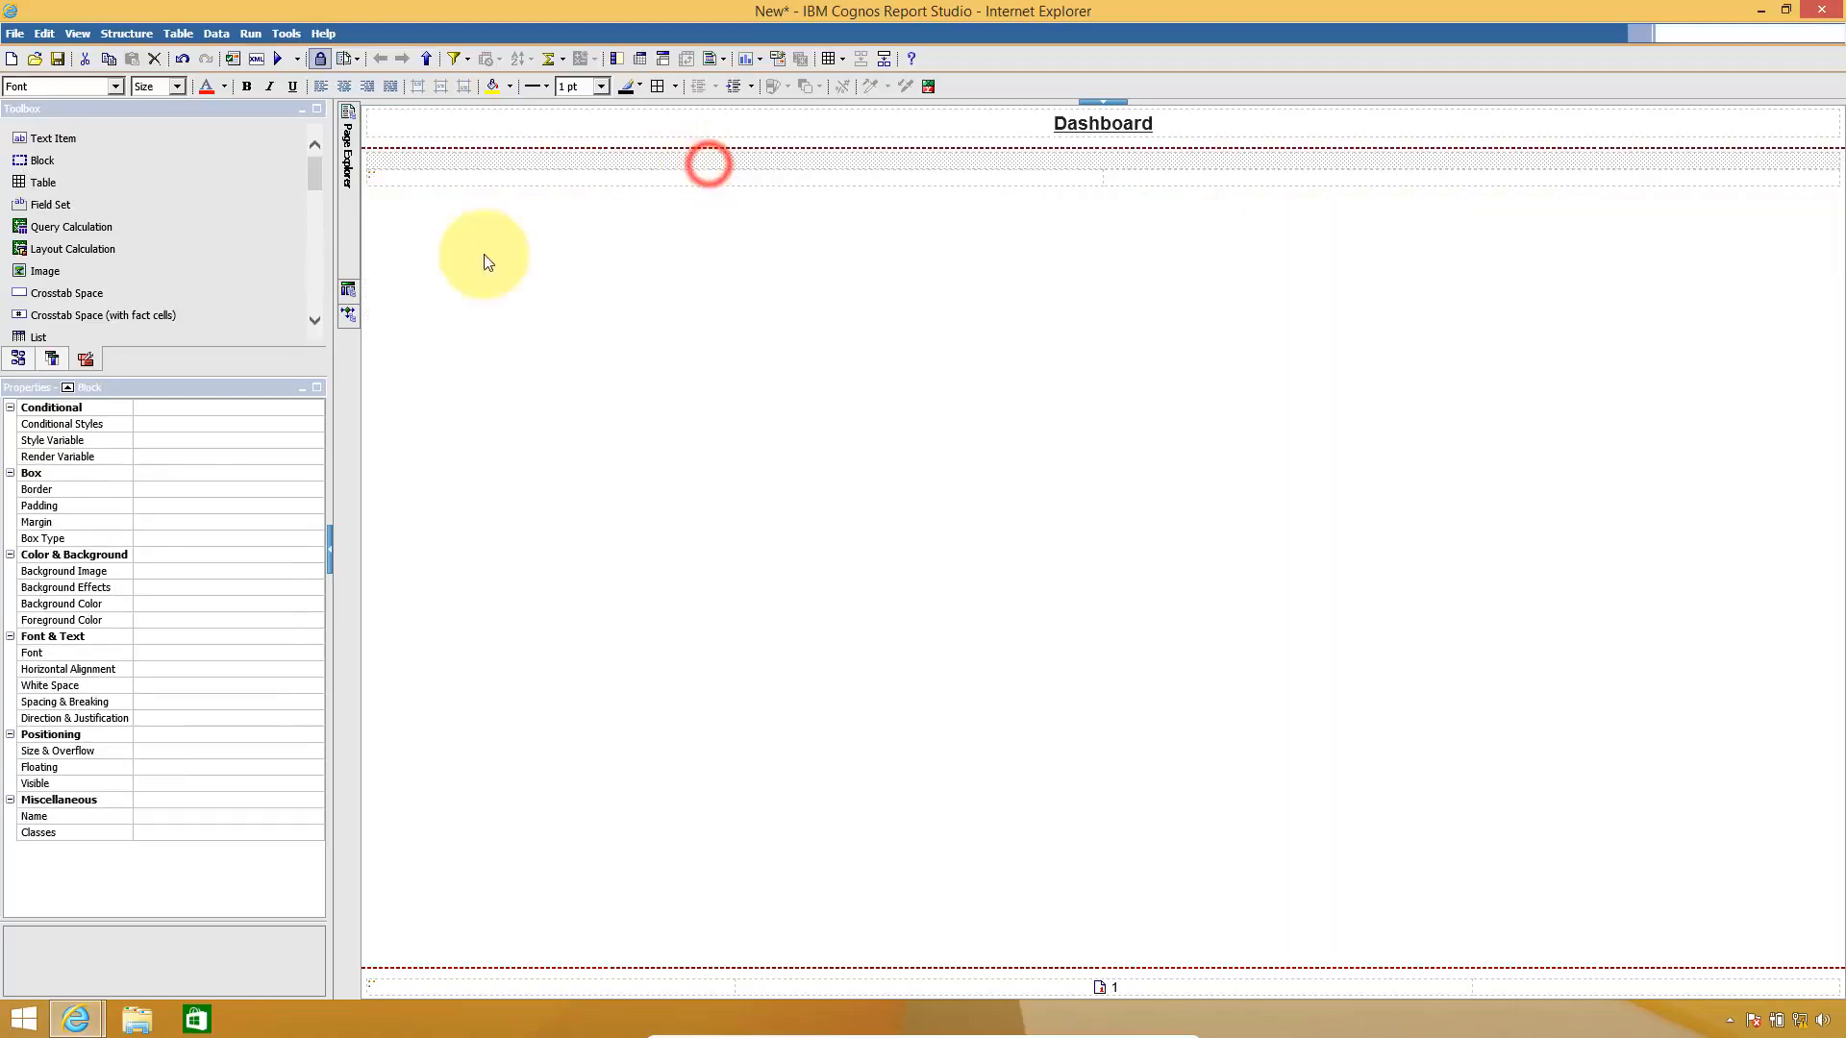
{"action": "left_click", "coordinate": [315, 388]}
{"action": "left_click", "coordinate": [310, 114]}
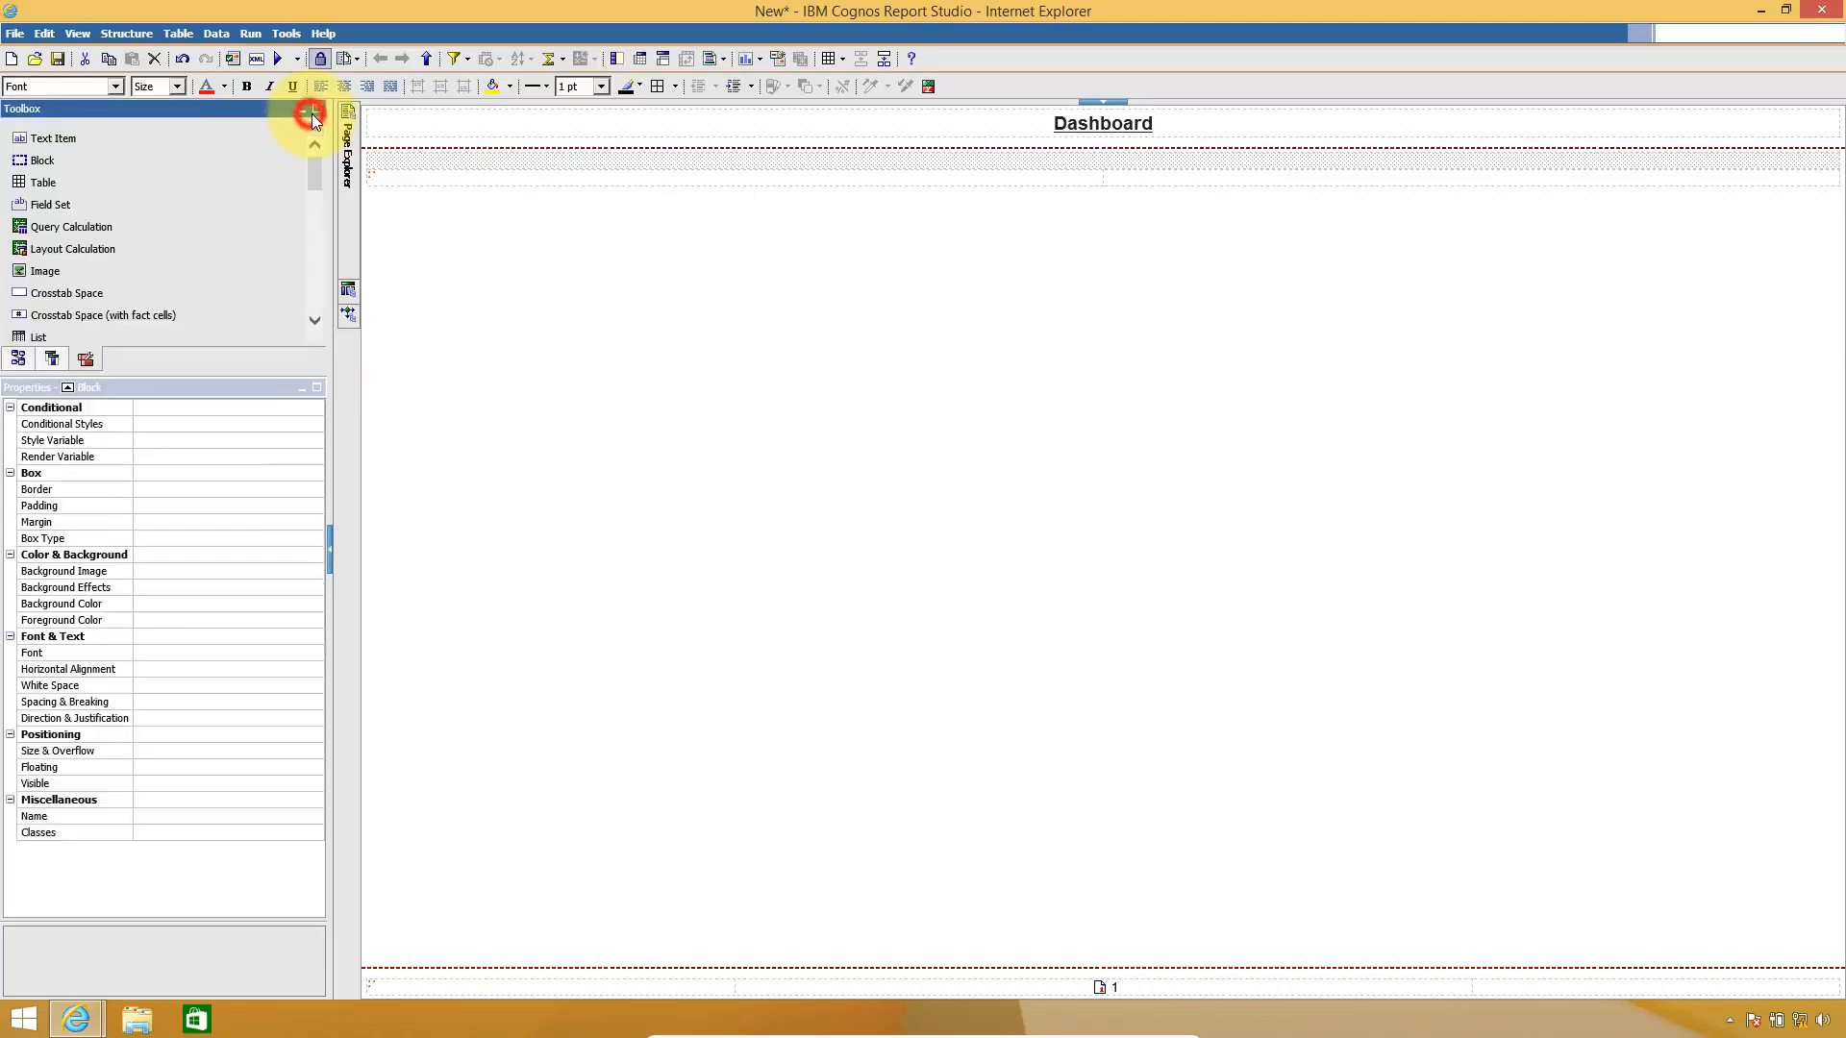
{"action": "left_click", "coordinate": [317, 112]}
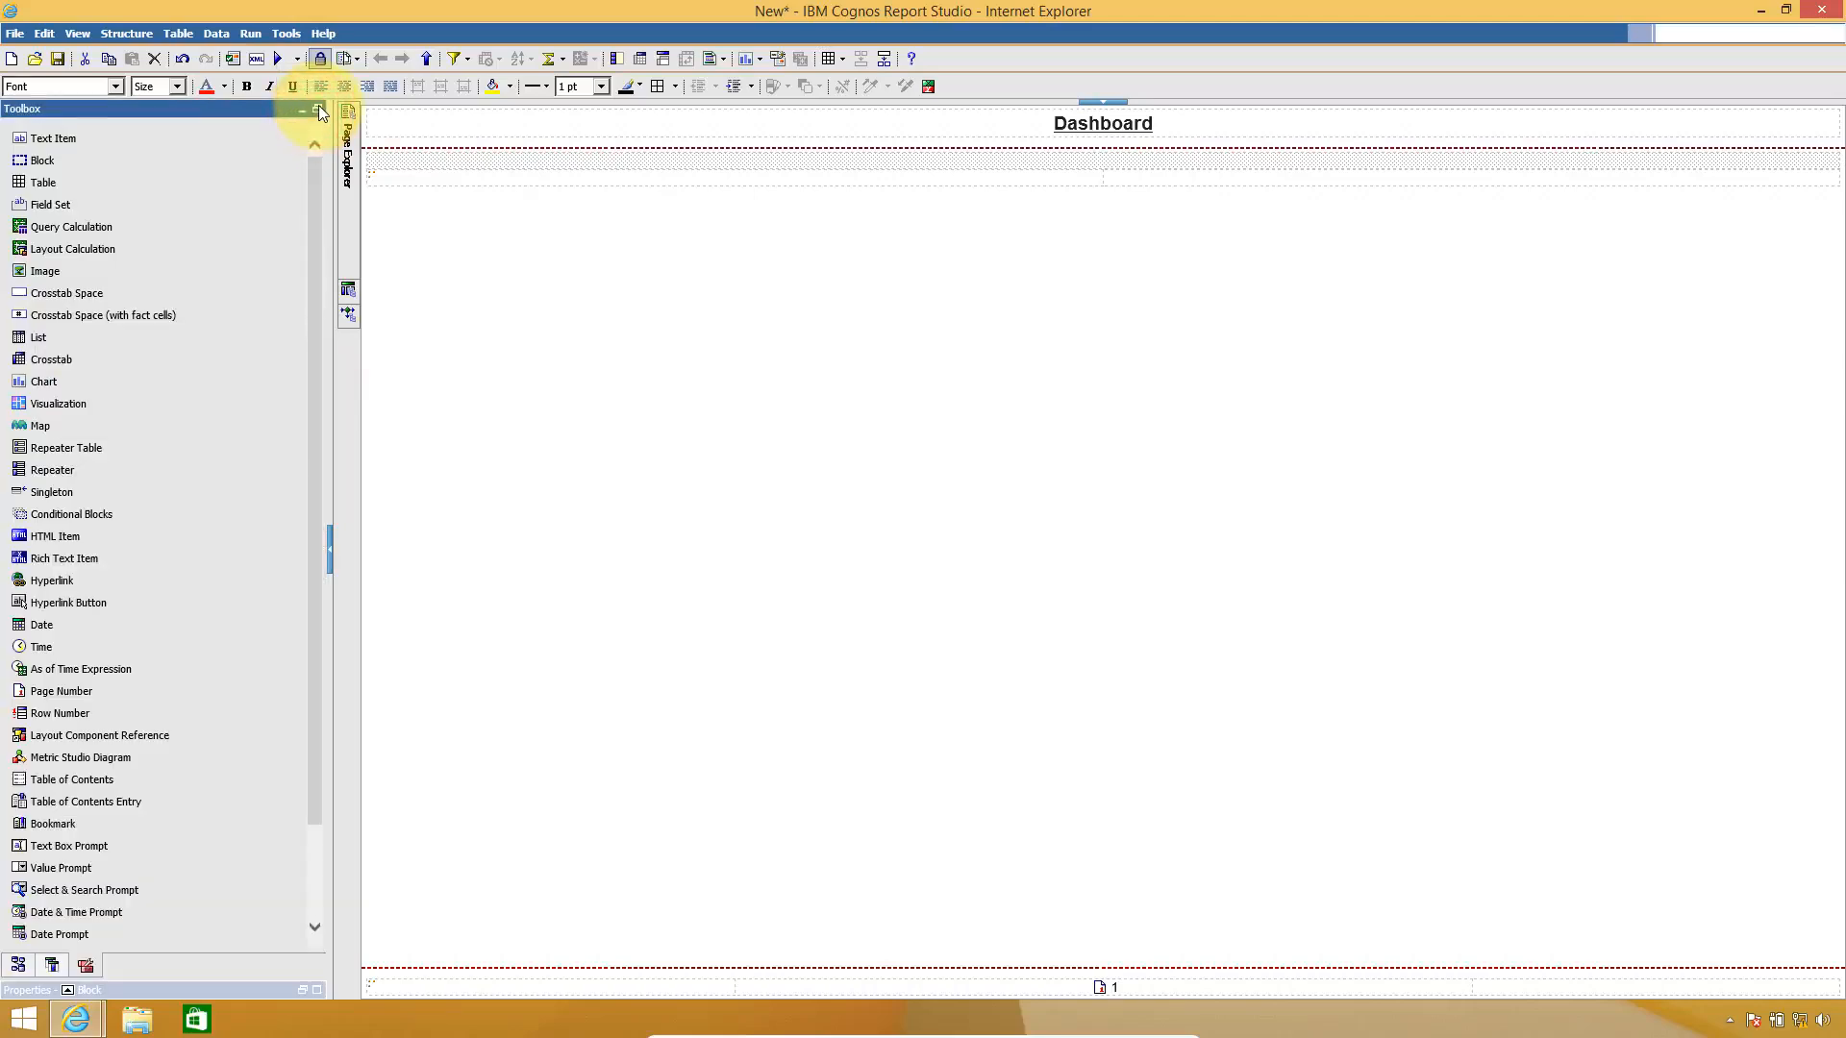
{"action": "left_click_drag", "start_coordinate": [311, 416], "coordinate": [312, 613]}
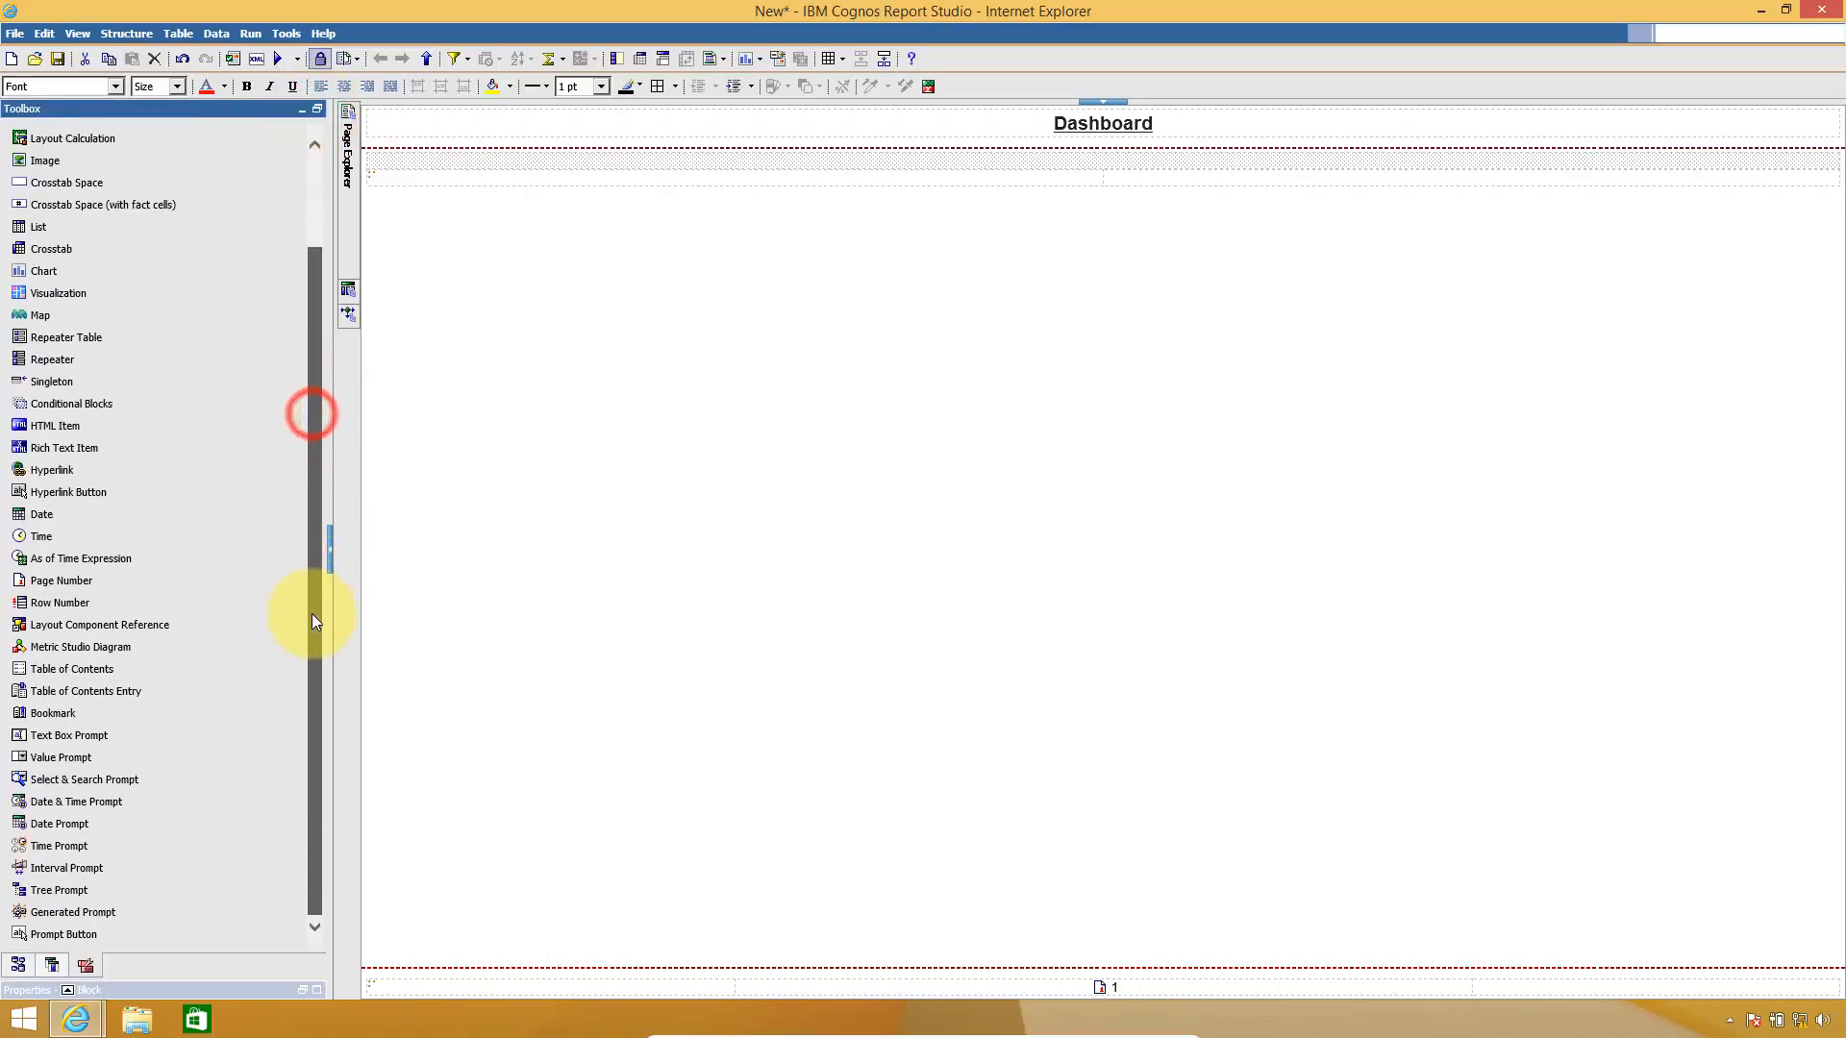
{"action": "left_click", "coordinate": [76, 757]}
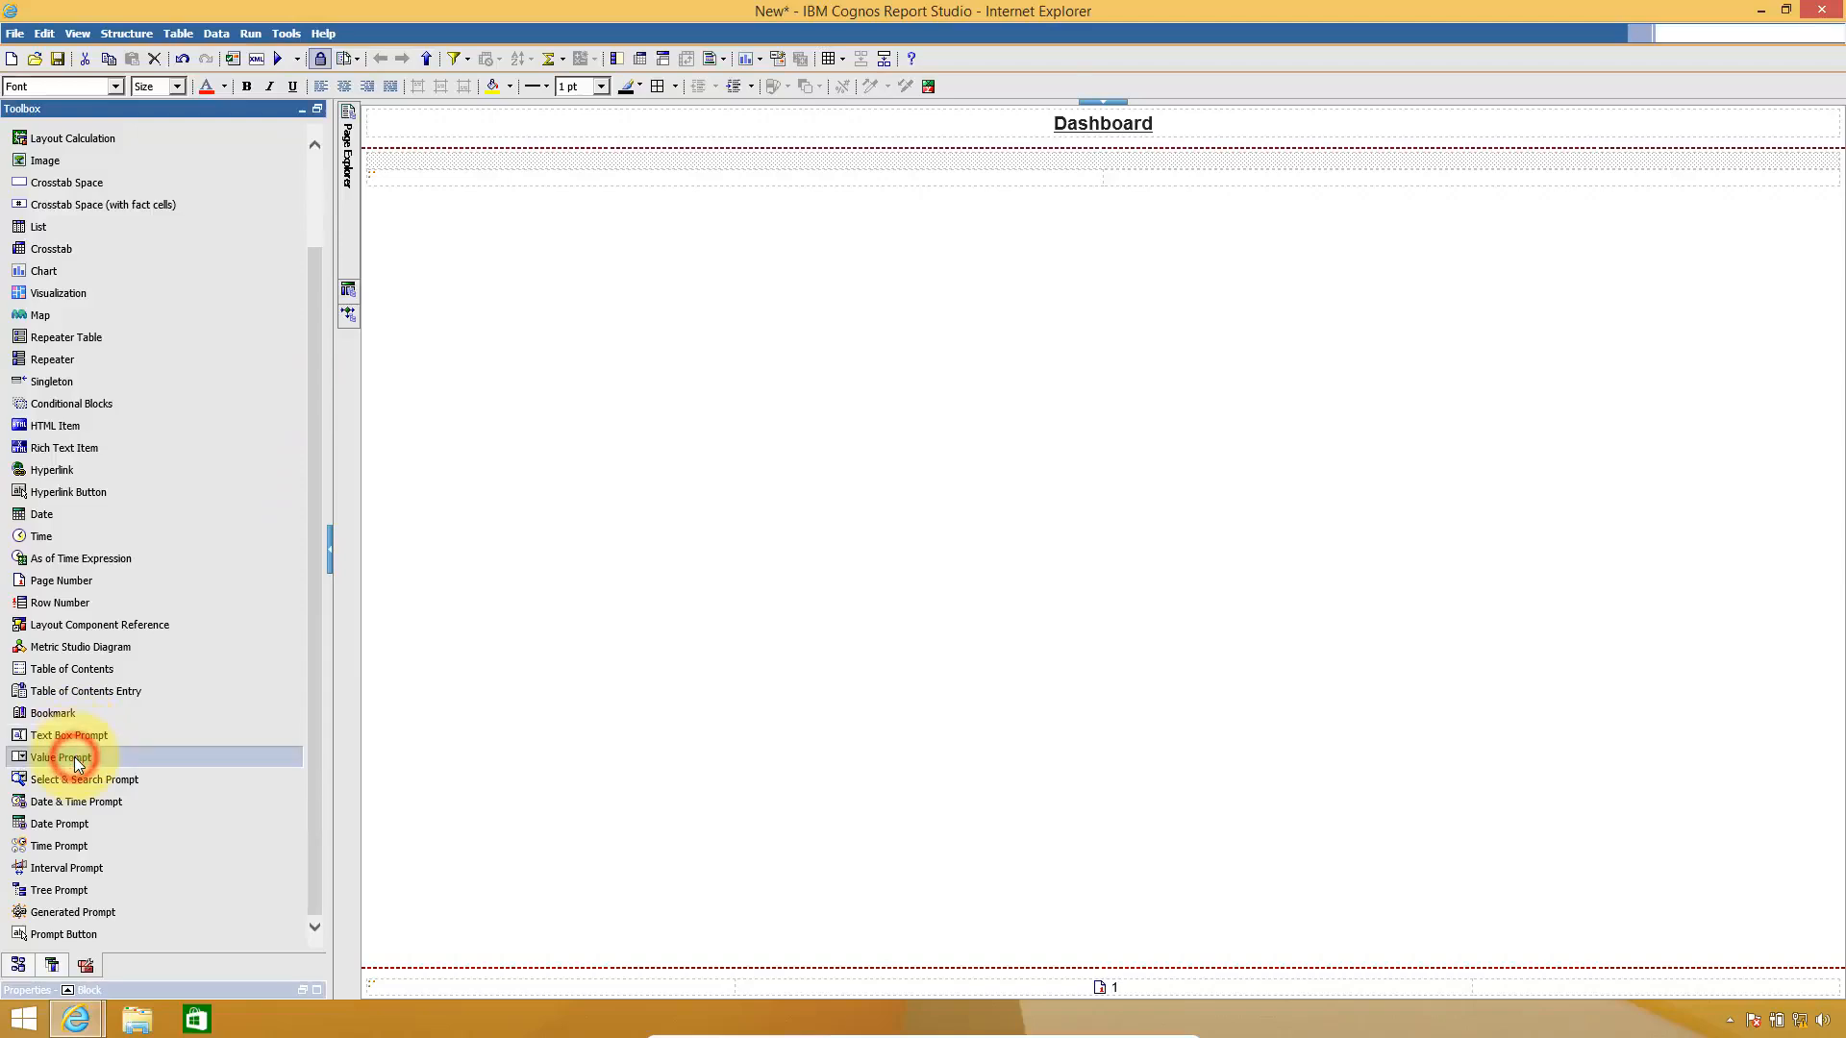
{"action": "mouse_move", "coordinate": [128, 686]}
{"action": "left_mouse_down"}
{"action": "mouse_move", "coordinate": [556, 263]}
{"action": "mouse_move", "coordinate": [595, 159]}
{"action": "left_mouse_up"}
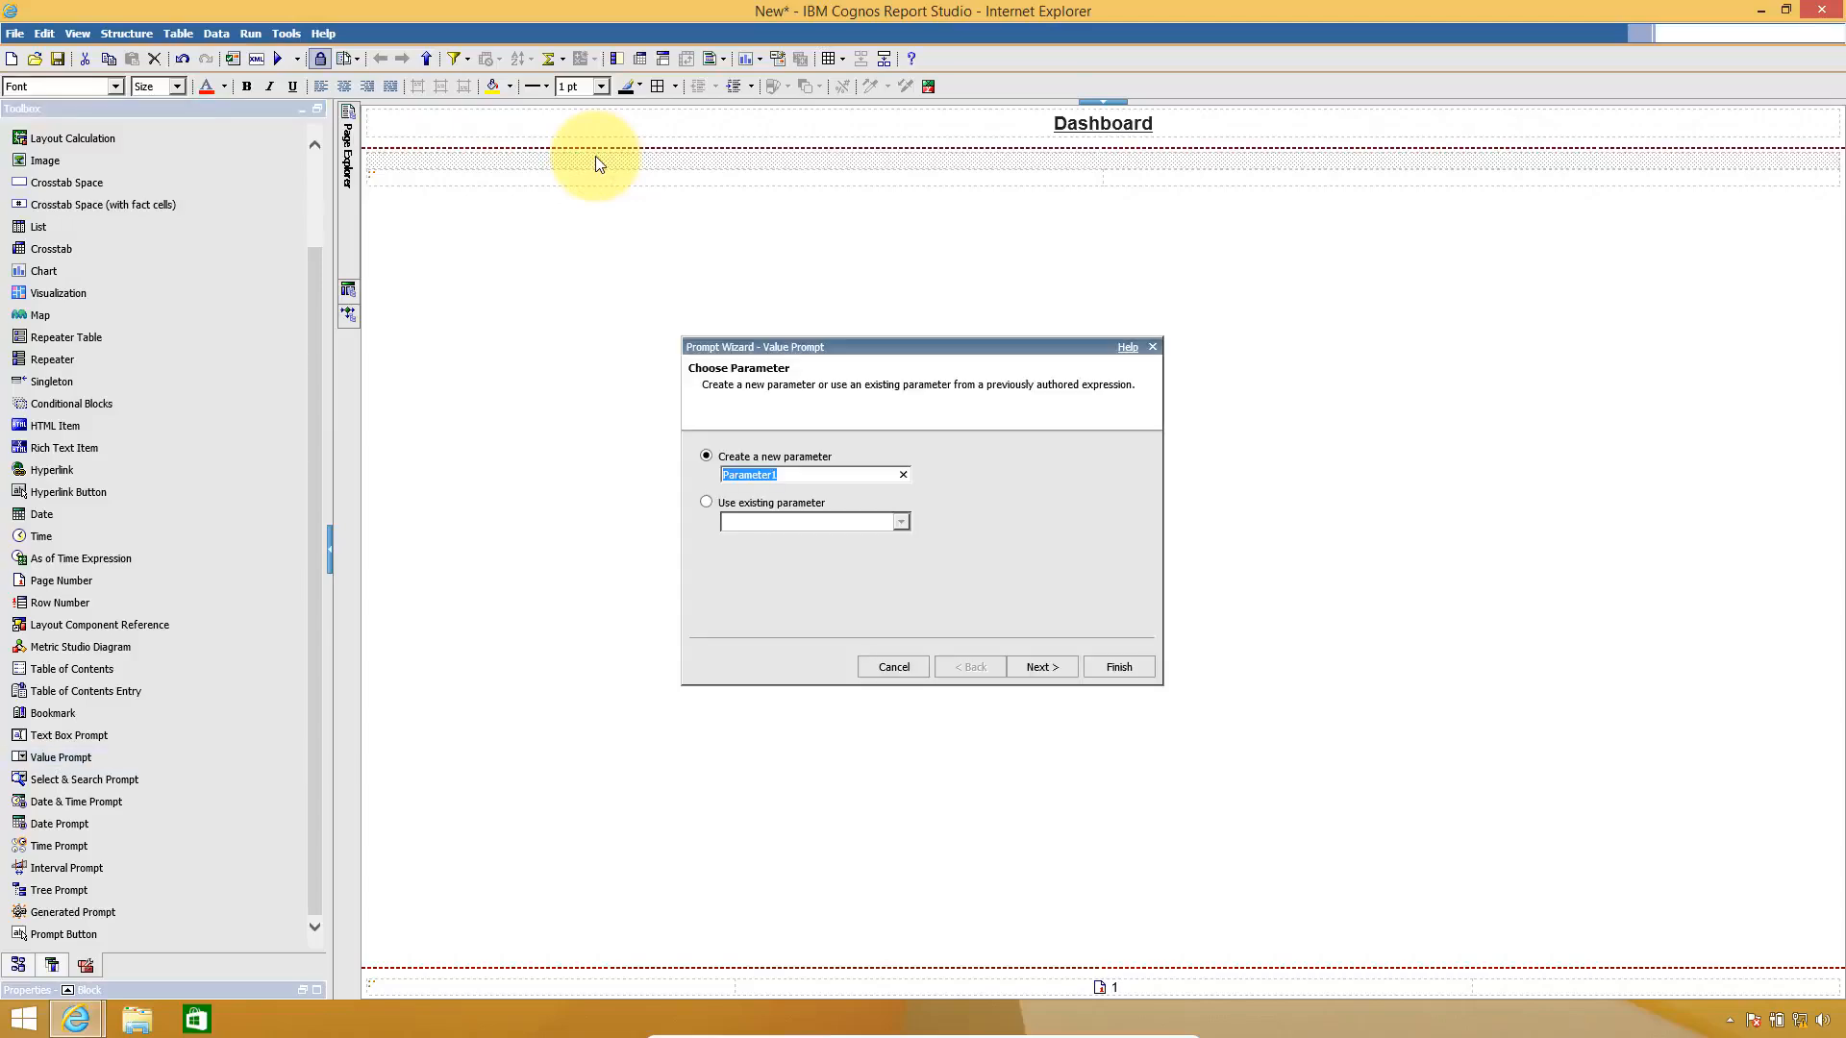
{"action": "type", "text": "pCountry"}
{"action": "left_click", "coordinate": [1105, 665]}
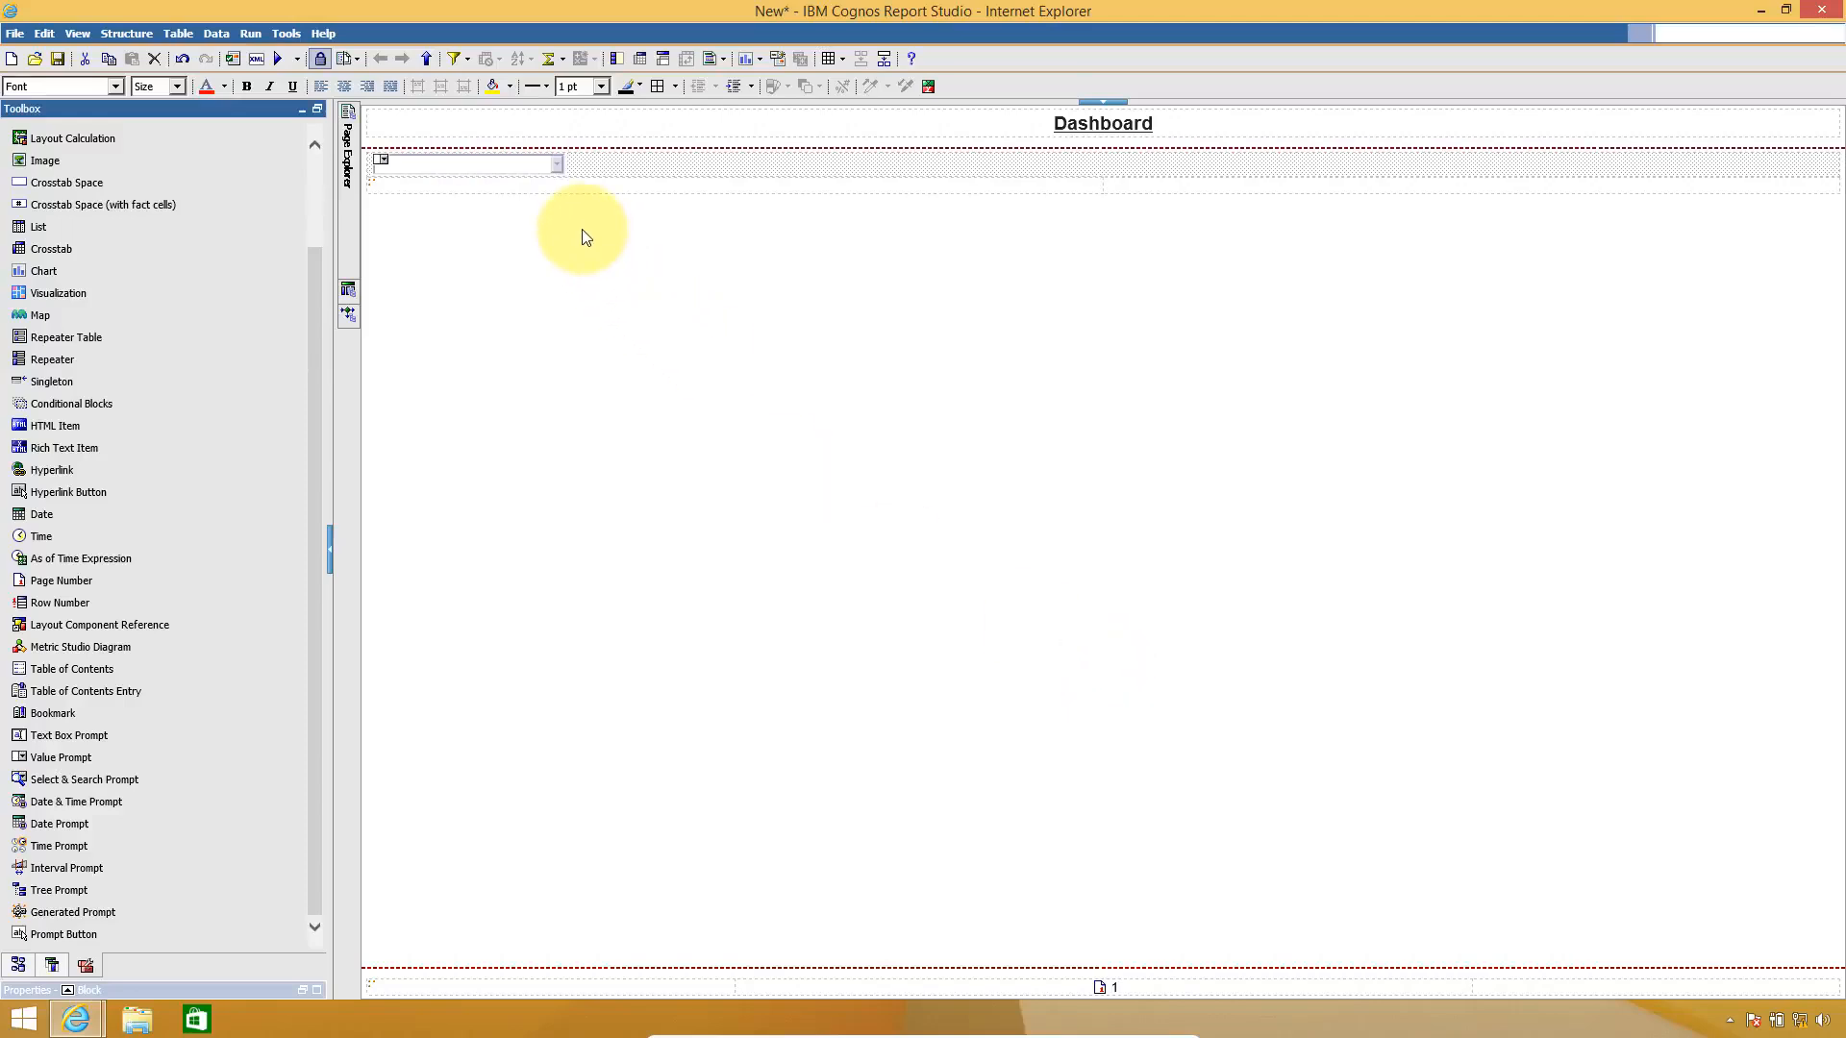
- Add a new query to the report and name it QCountry
{"action": "right_click", "coordinate": [530, 161]}
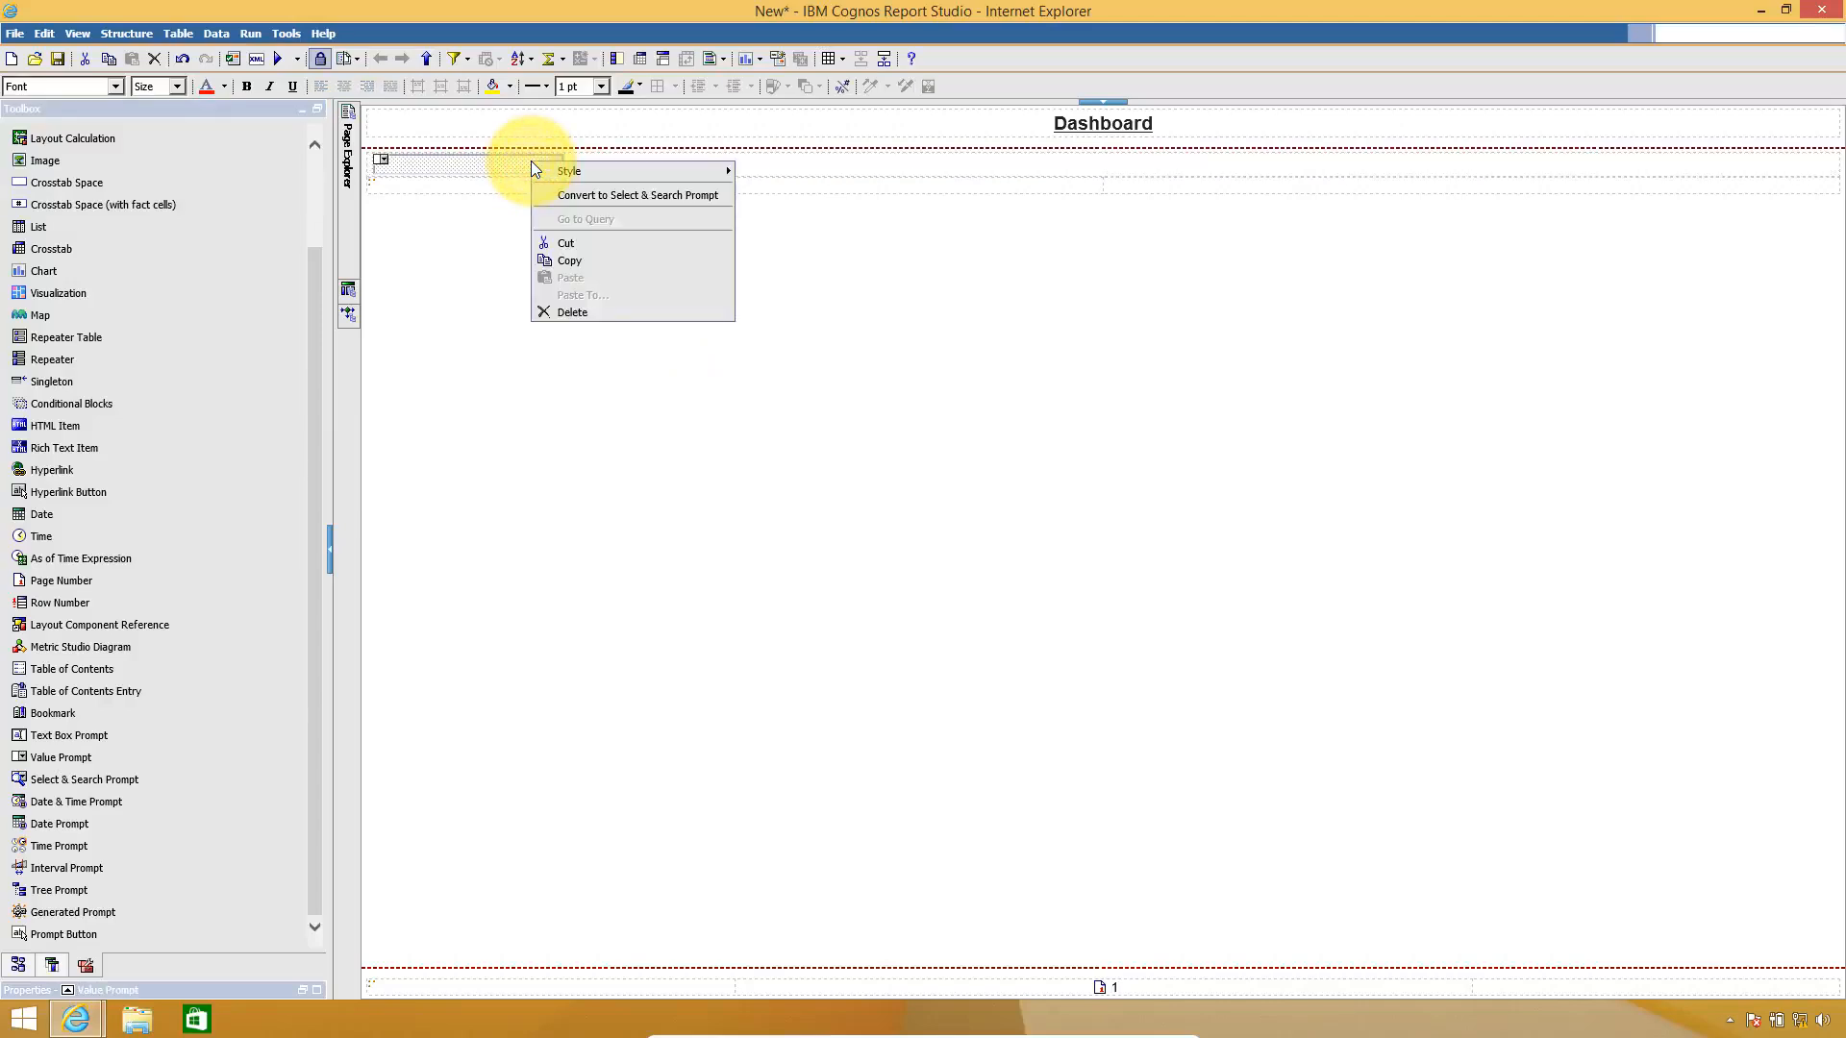
{"action": "left_click", "coordinate": [350, 294]}
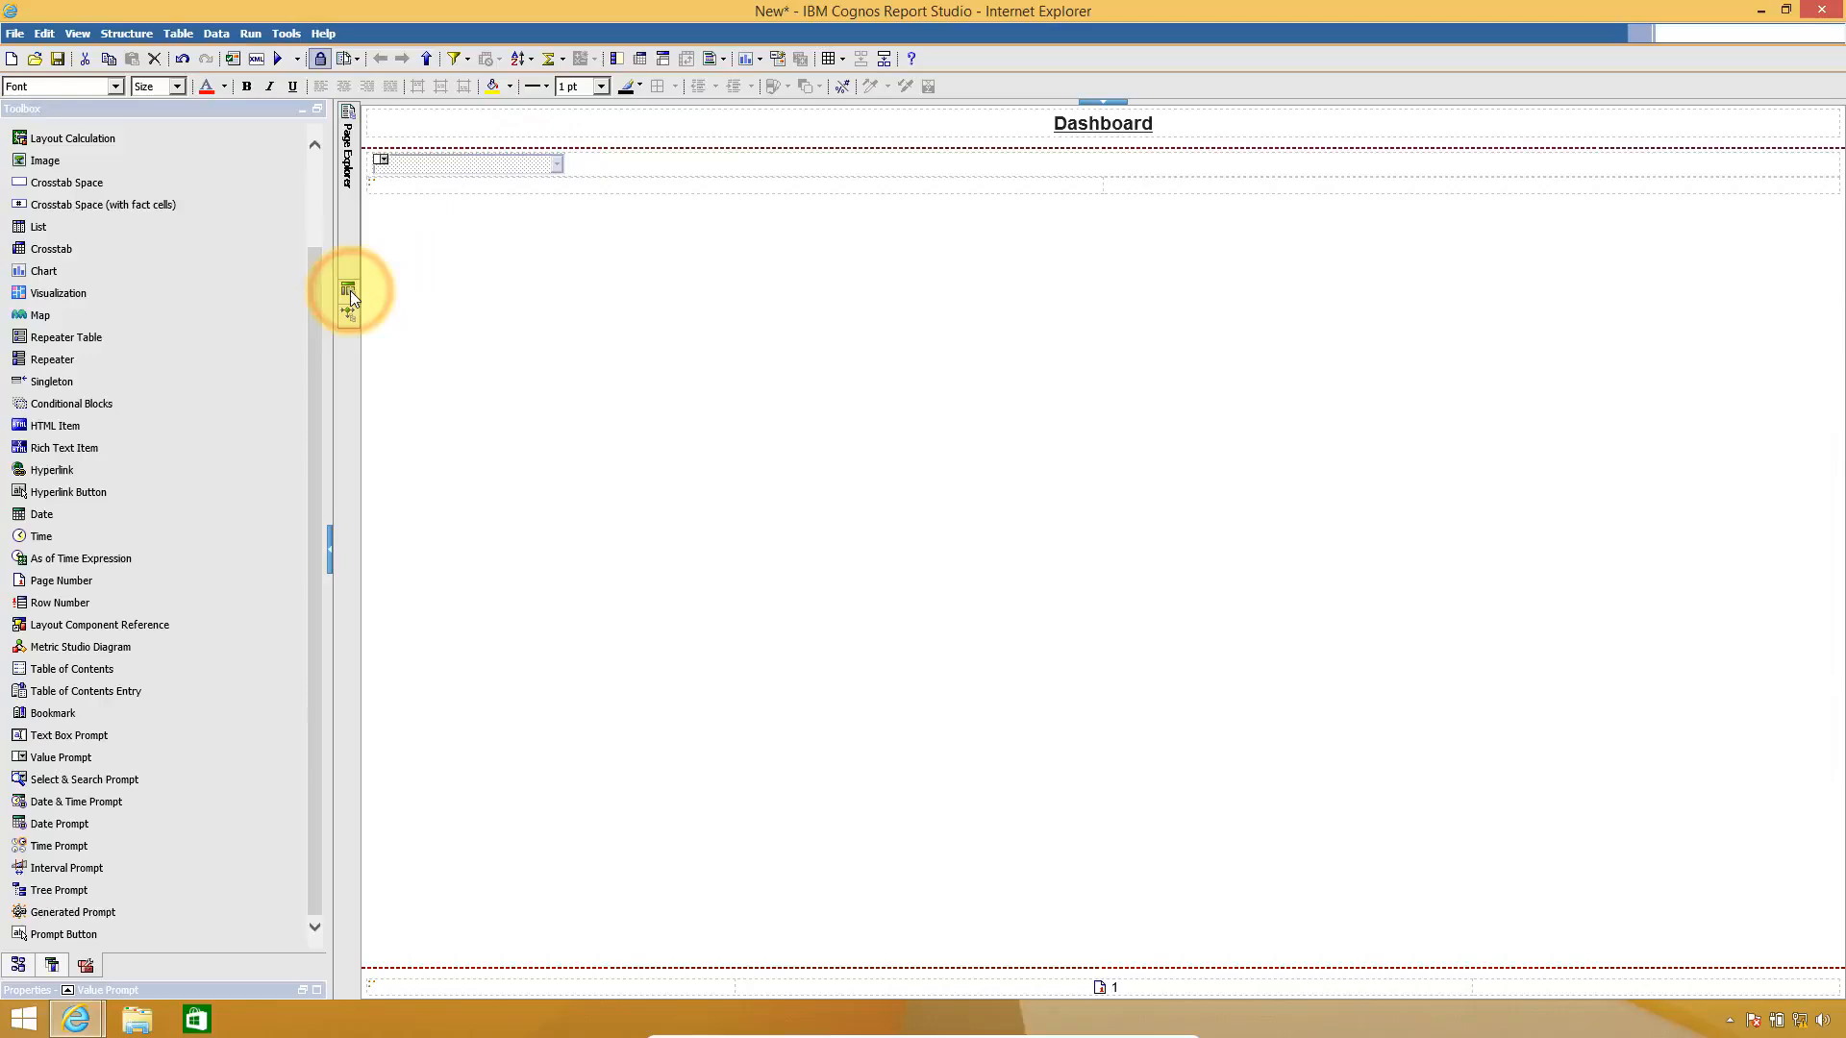
{"action": "left_click", "coordinate": [400, 286]}
{"action": "left_click", "coordinate": [348, 294]}
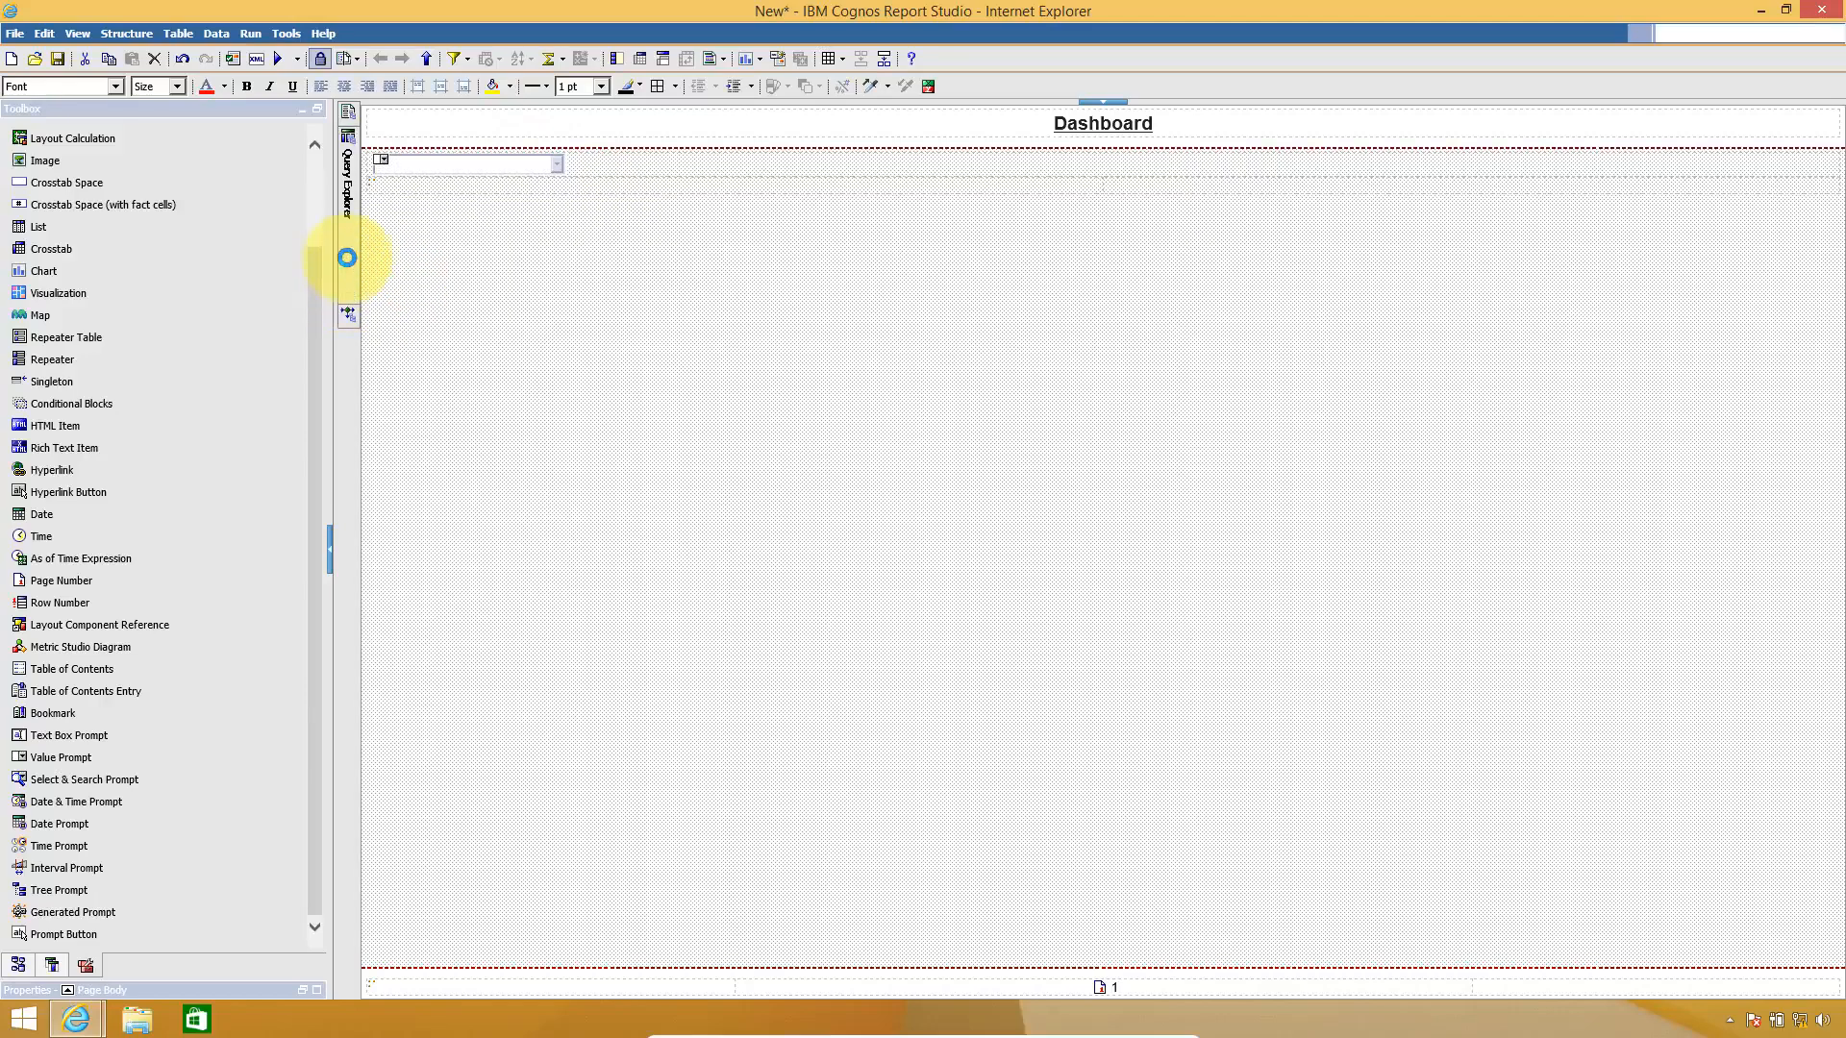
{"action": "left_click", "coordinate": [347, 254]}
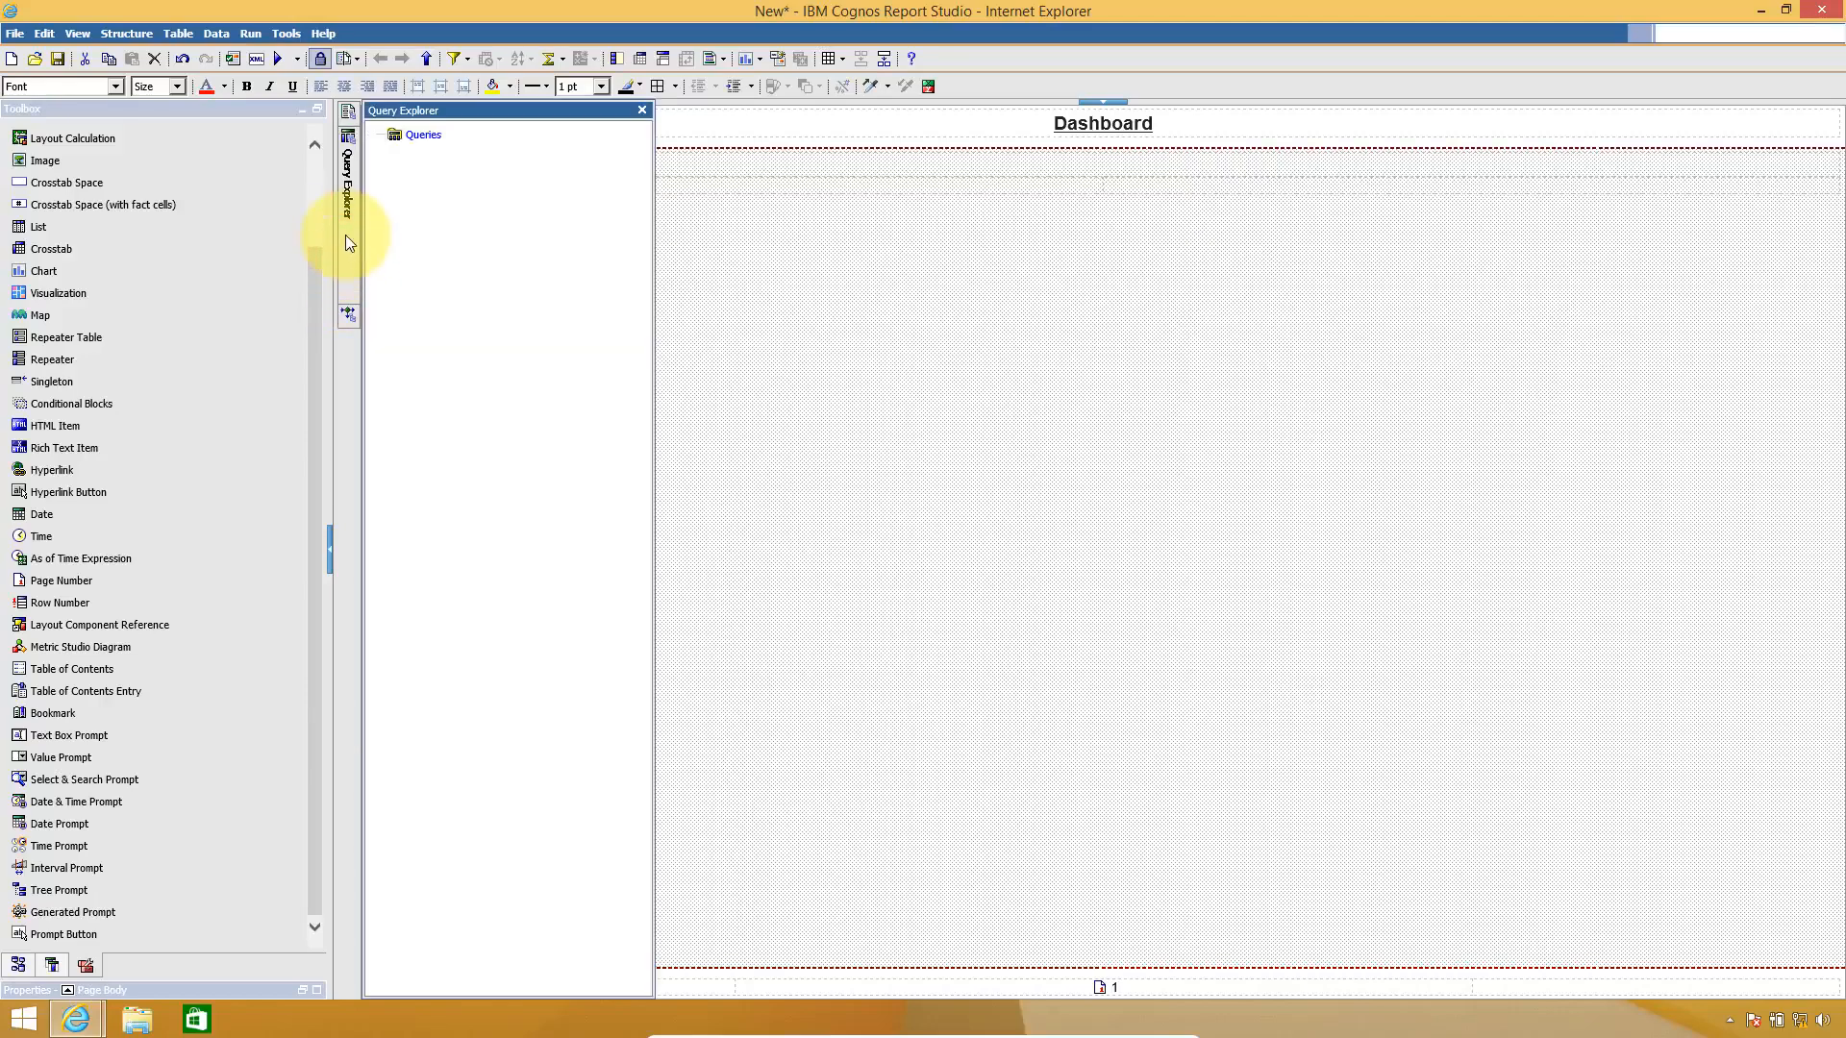
{"action": "left_click", "coordinate": [422, 140]}
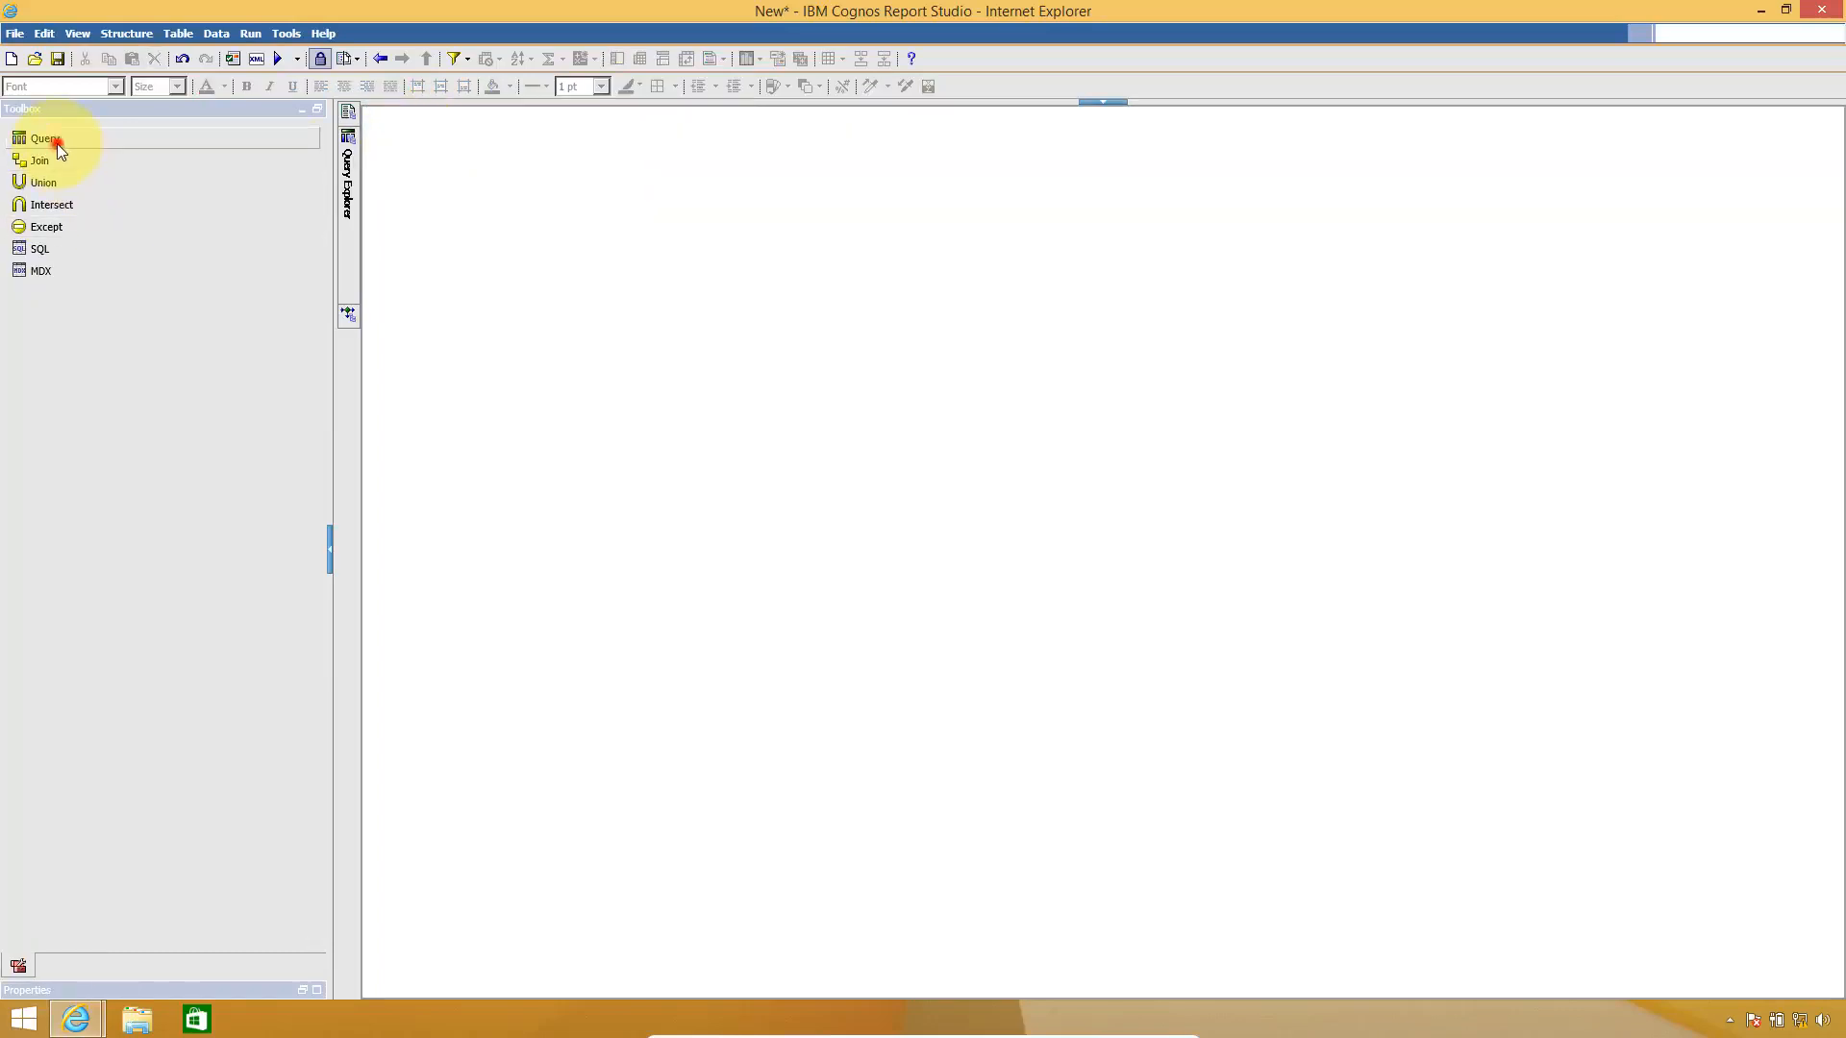
{"action": "left_click_drag", "start_coordinate": [58, 144], "coordinate": [552, 288]}
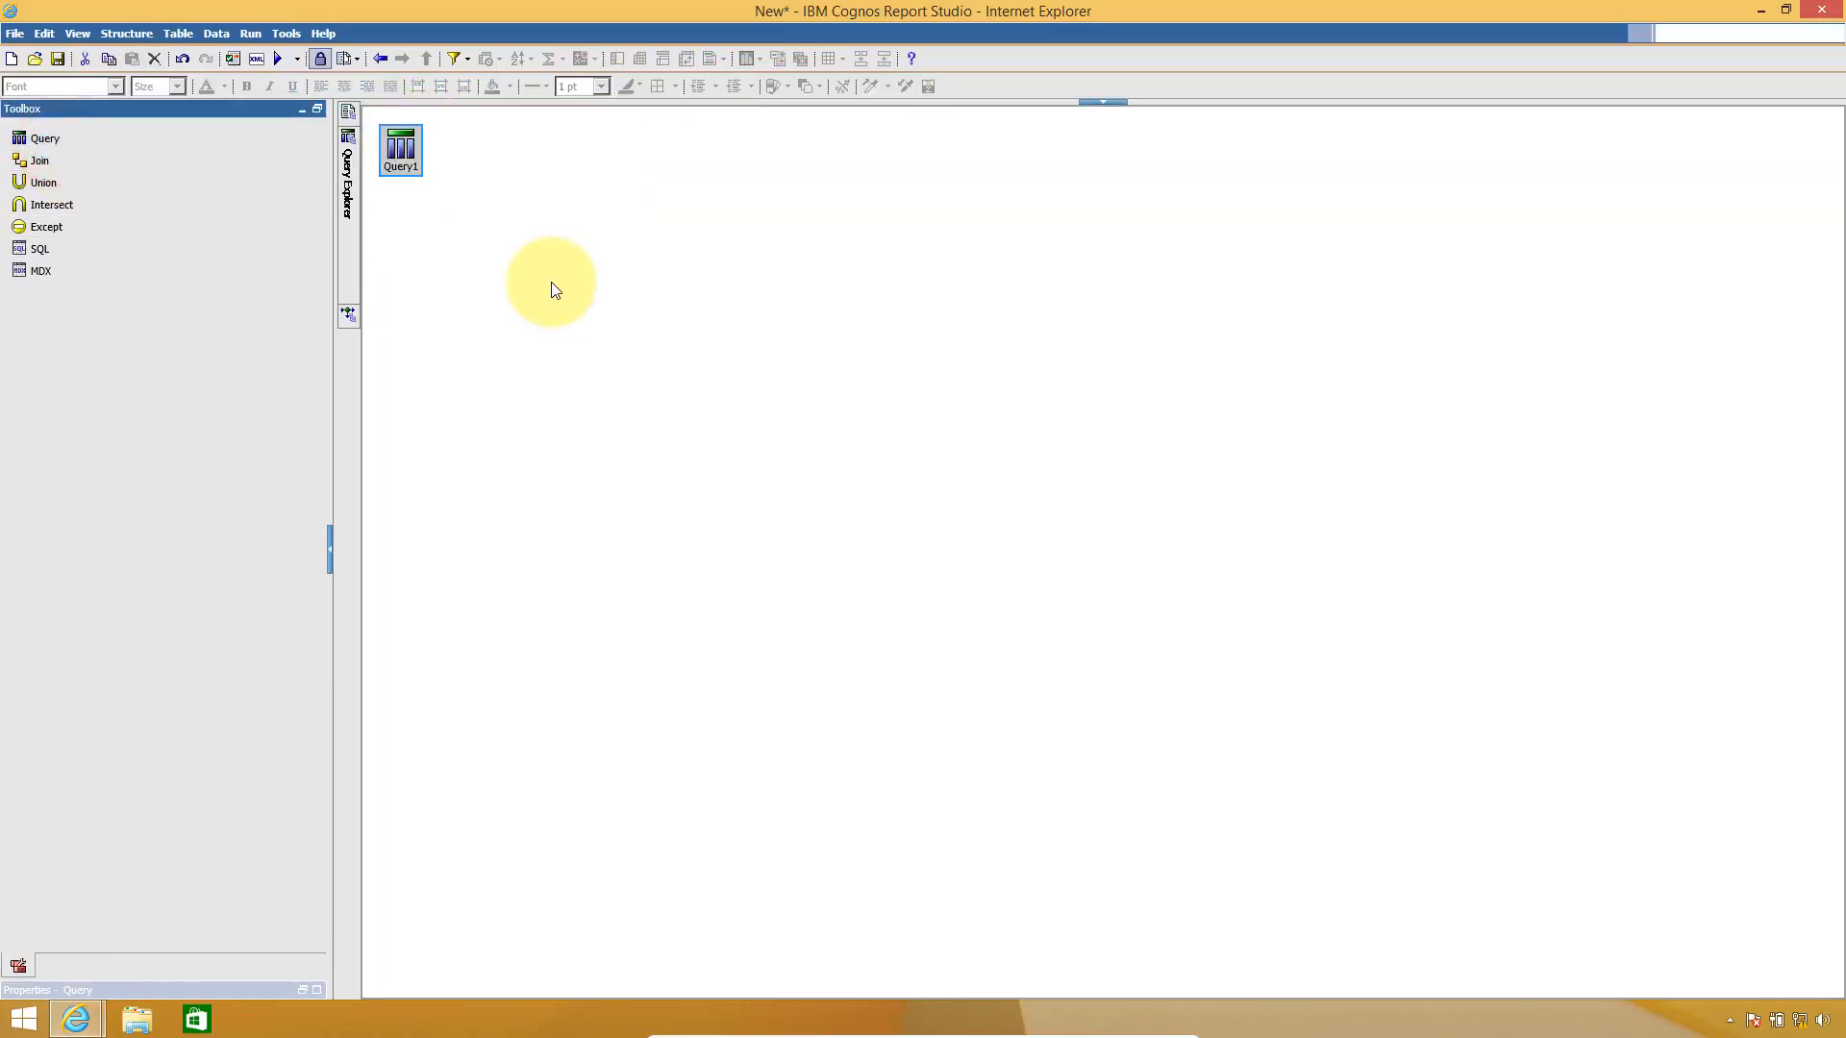
{"action": "left_click", "coordinate": [318, 990]}
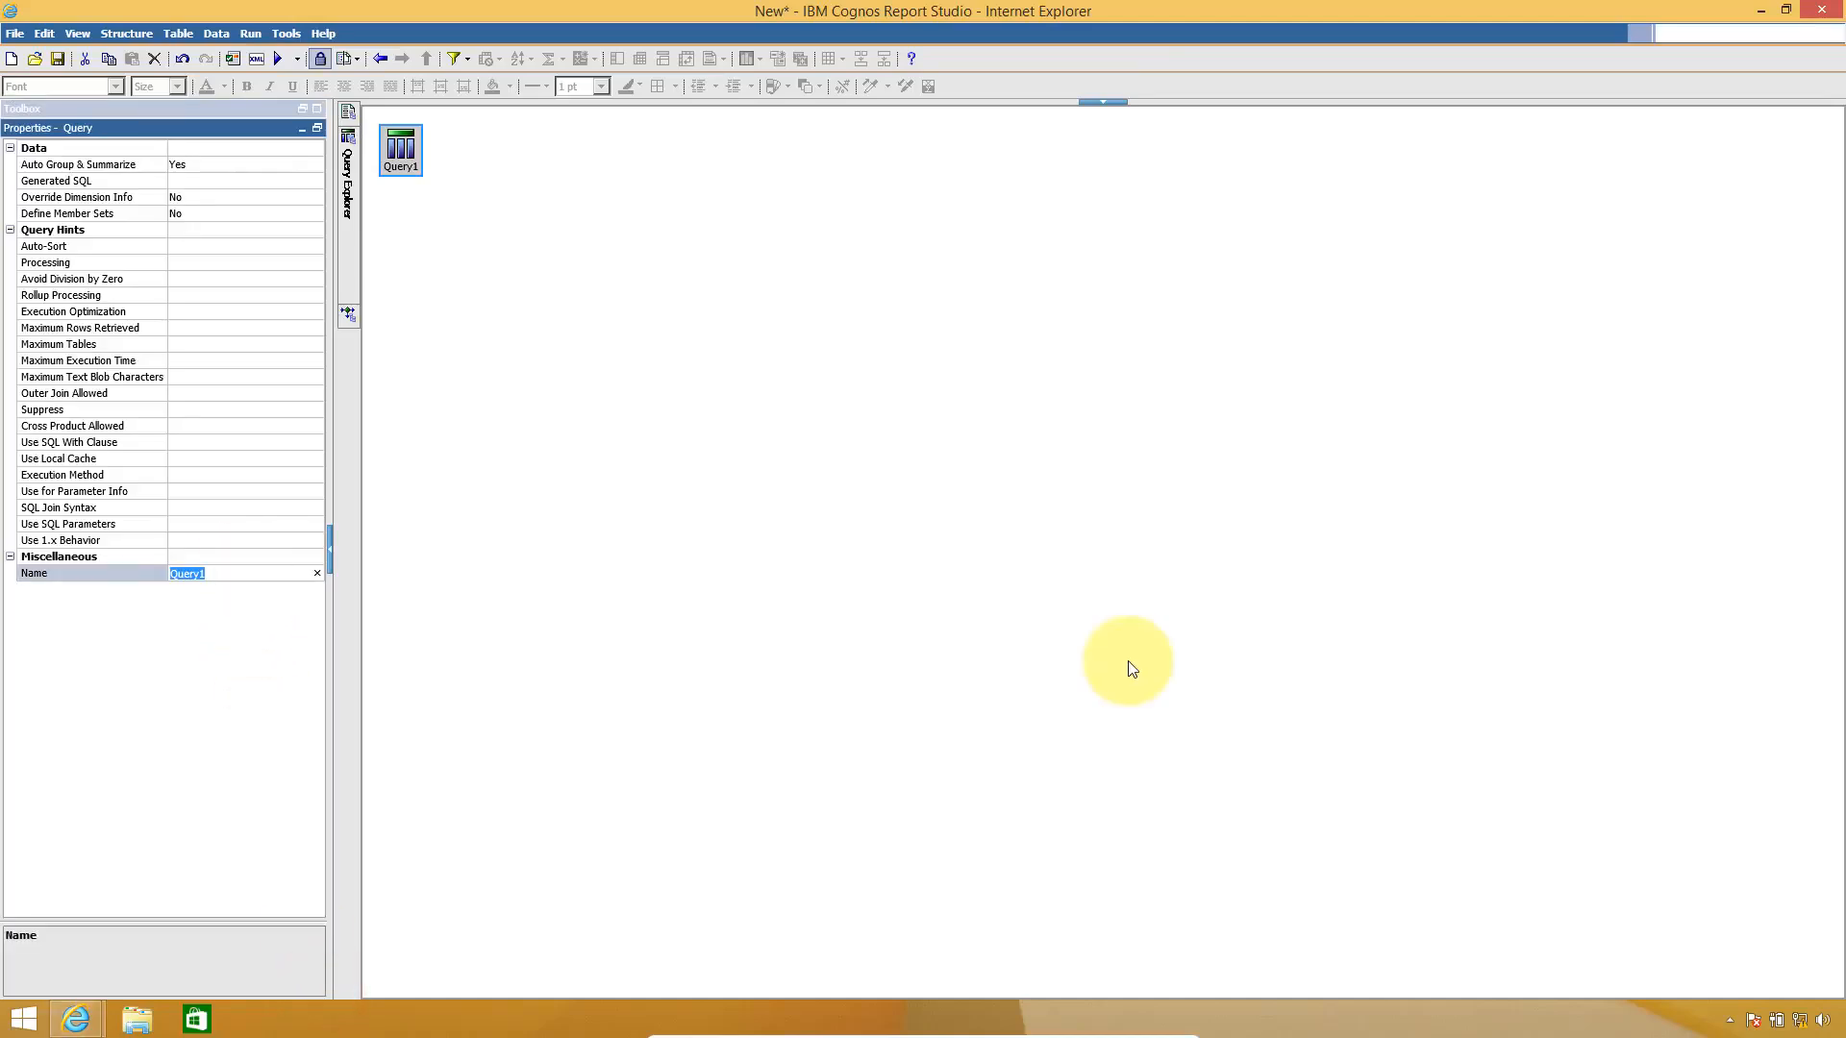
{"action": "type", "text": "QCount"}
{"action": "key", "text": "Return"}
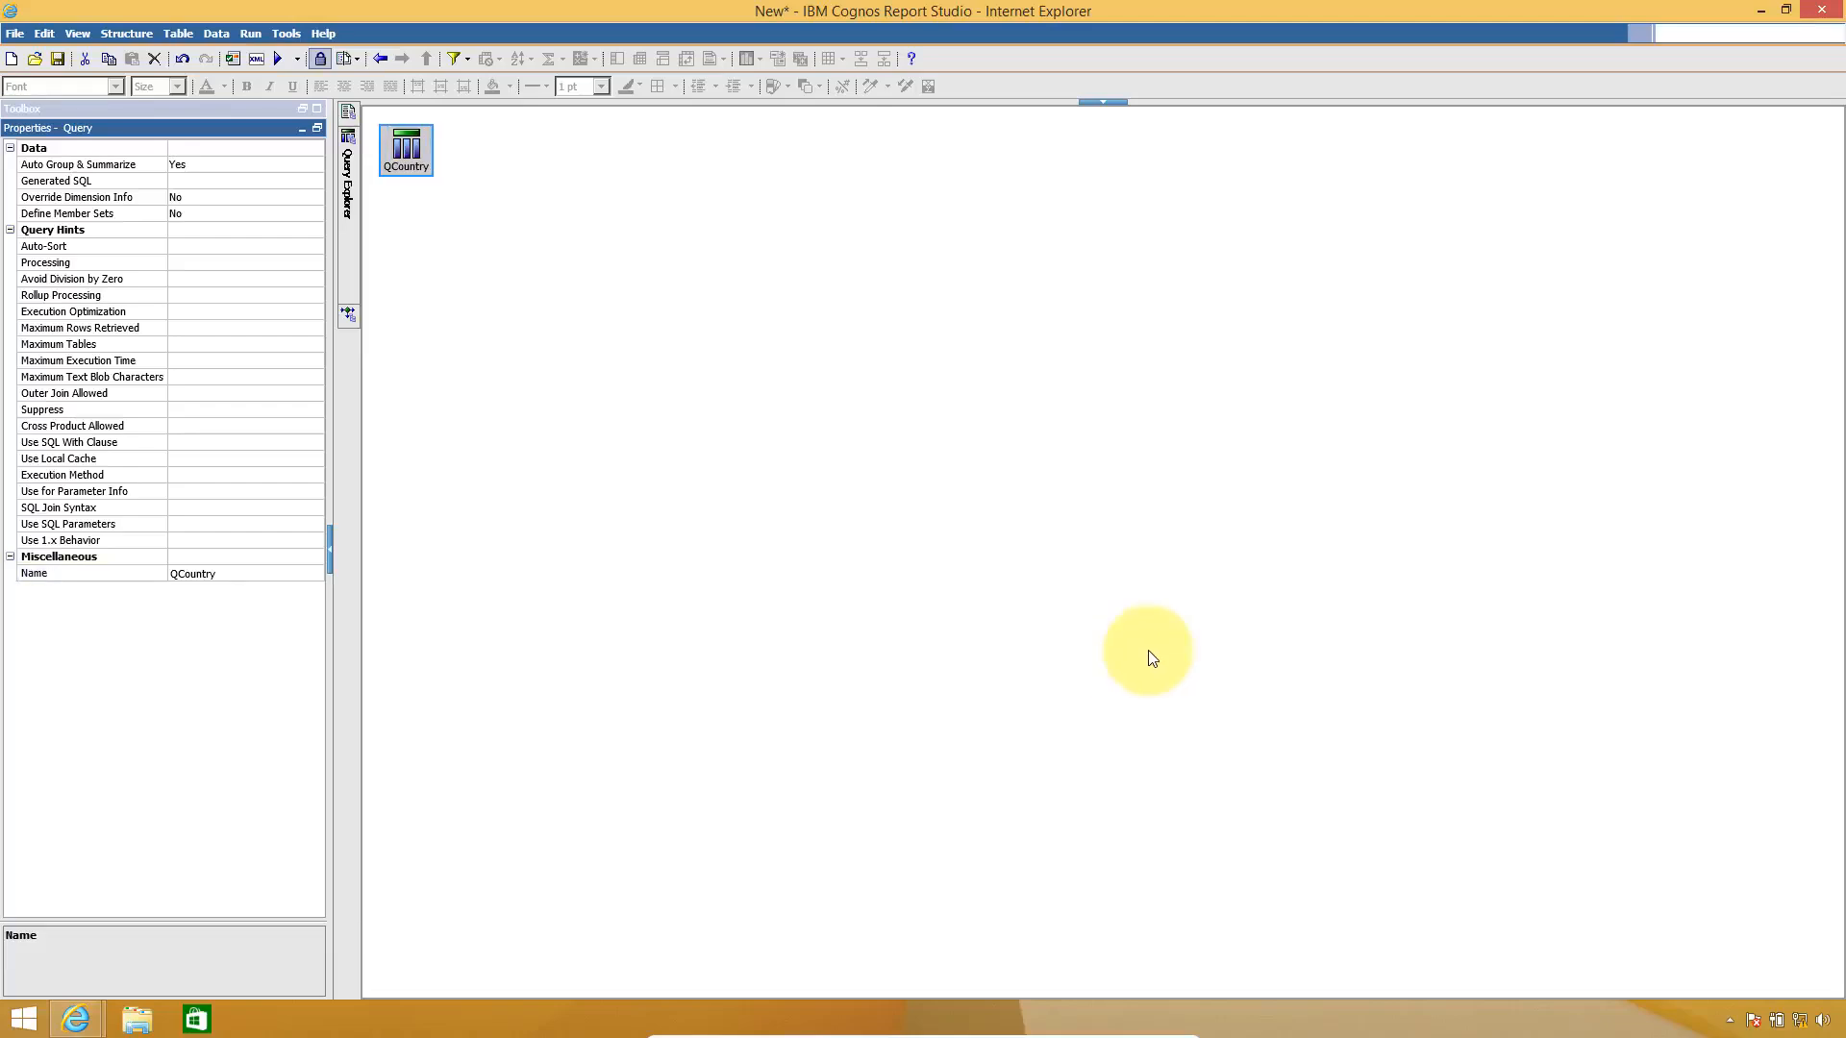
- Add Country from Employee by region under Sales (query) to the data items of QCountry
{"action": "double_click", "coordinate": [415, 166]}
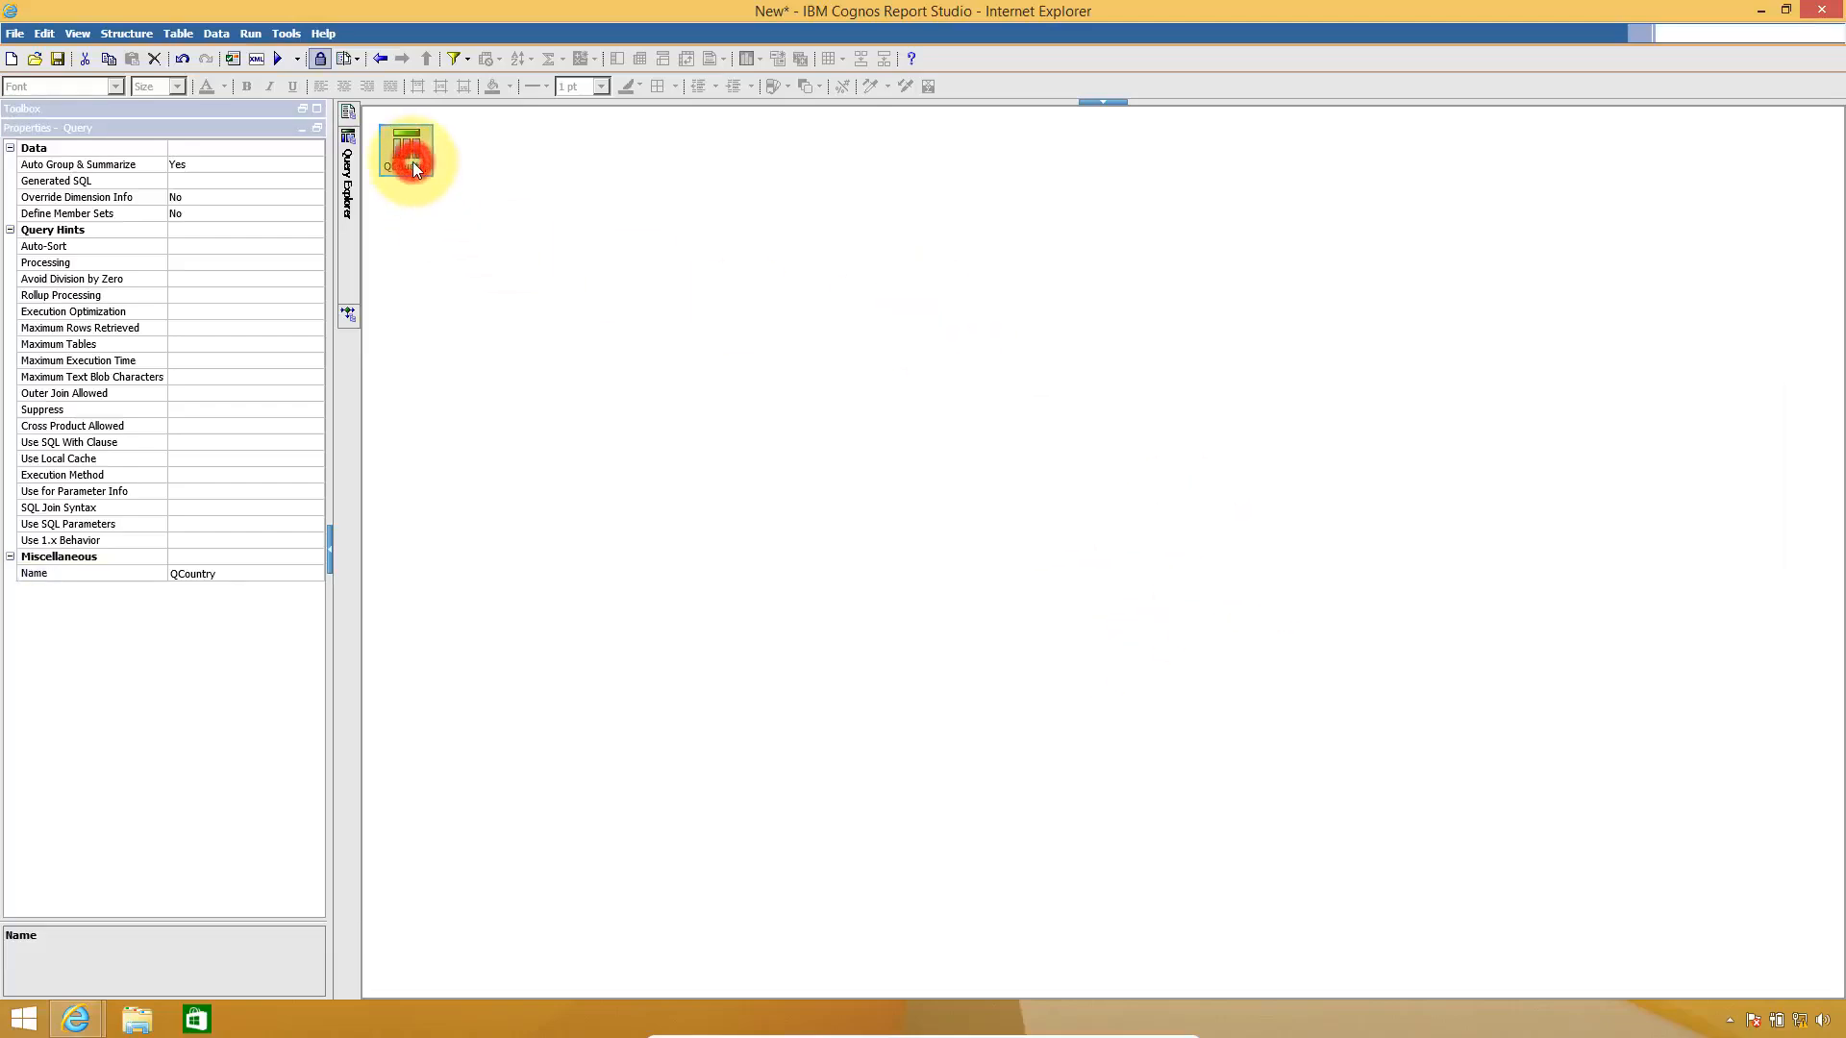
{"action": "left_click", "coordinate": [316, 108]}
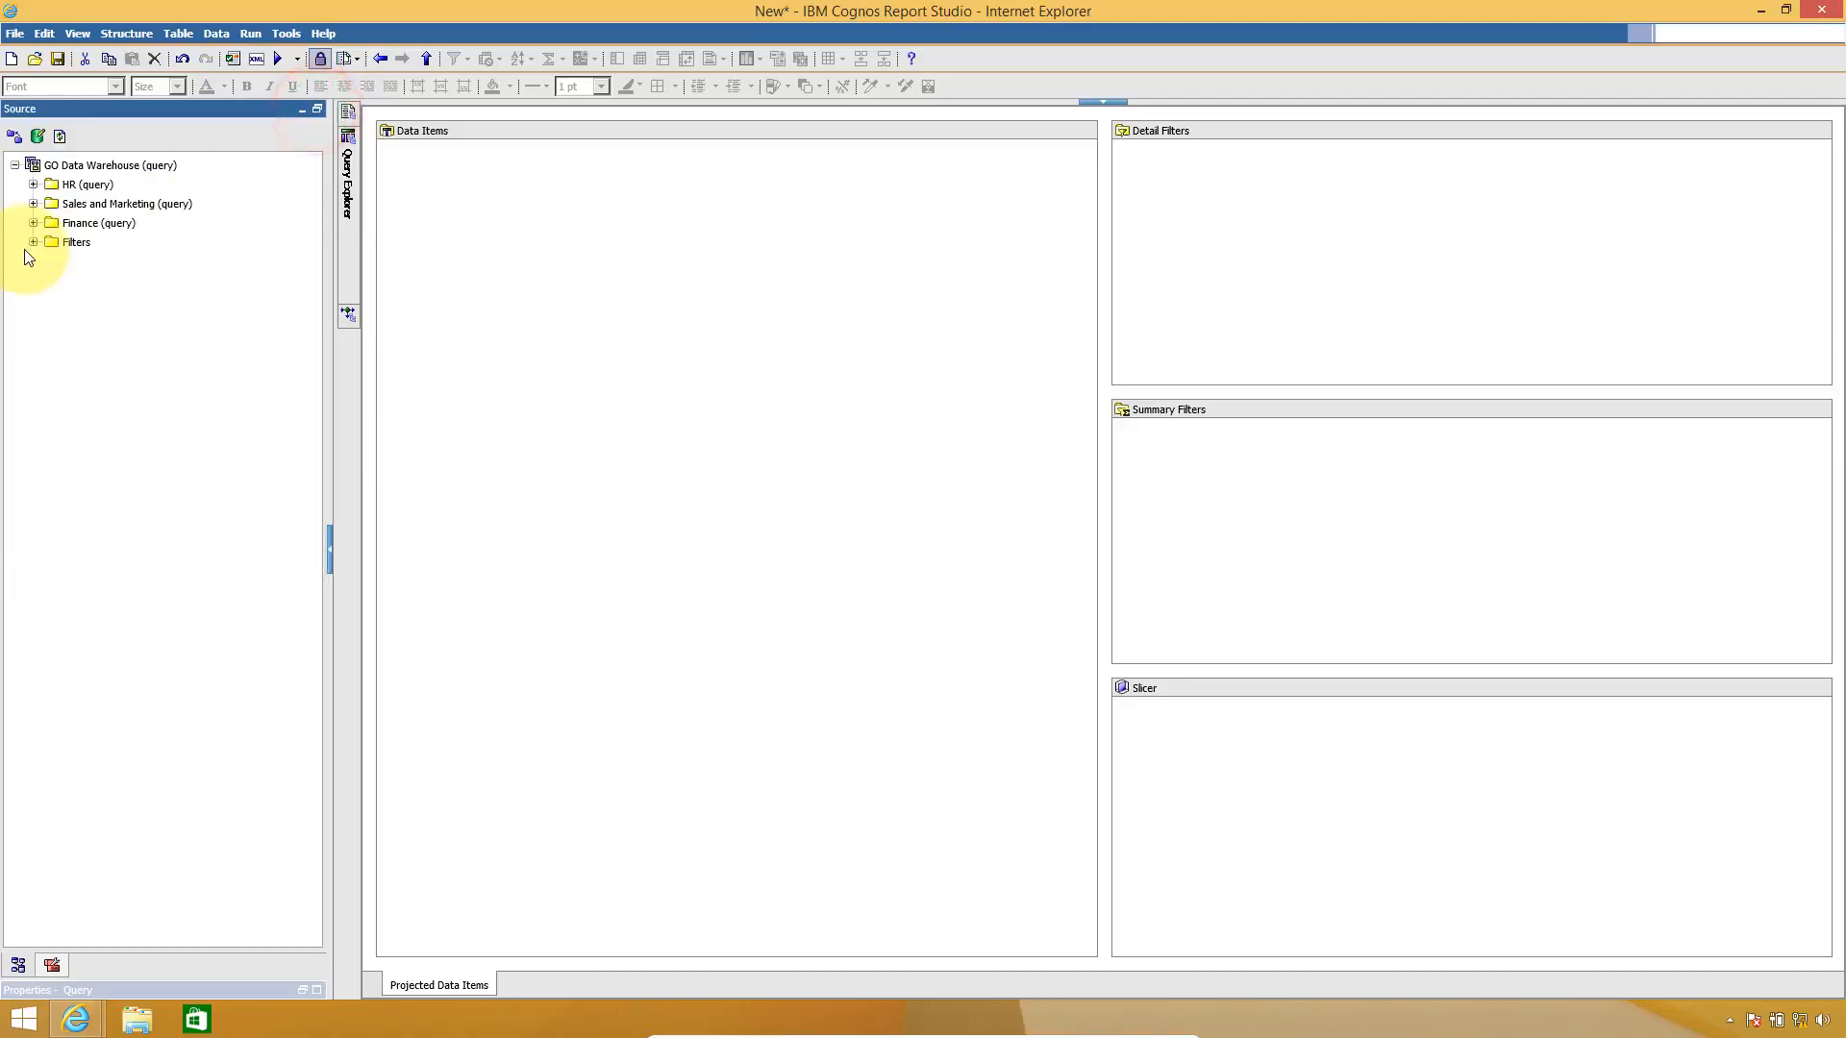
{"action": "left_click", "coordinate": [33, 203]}
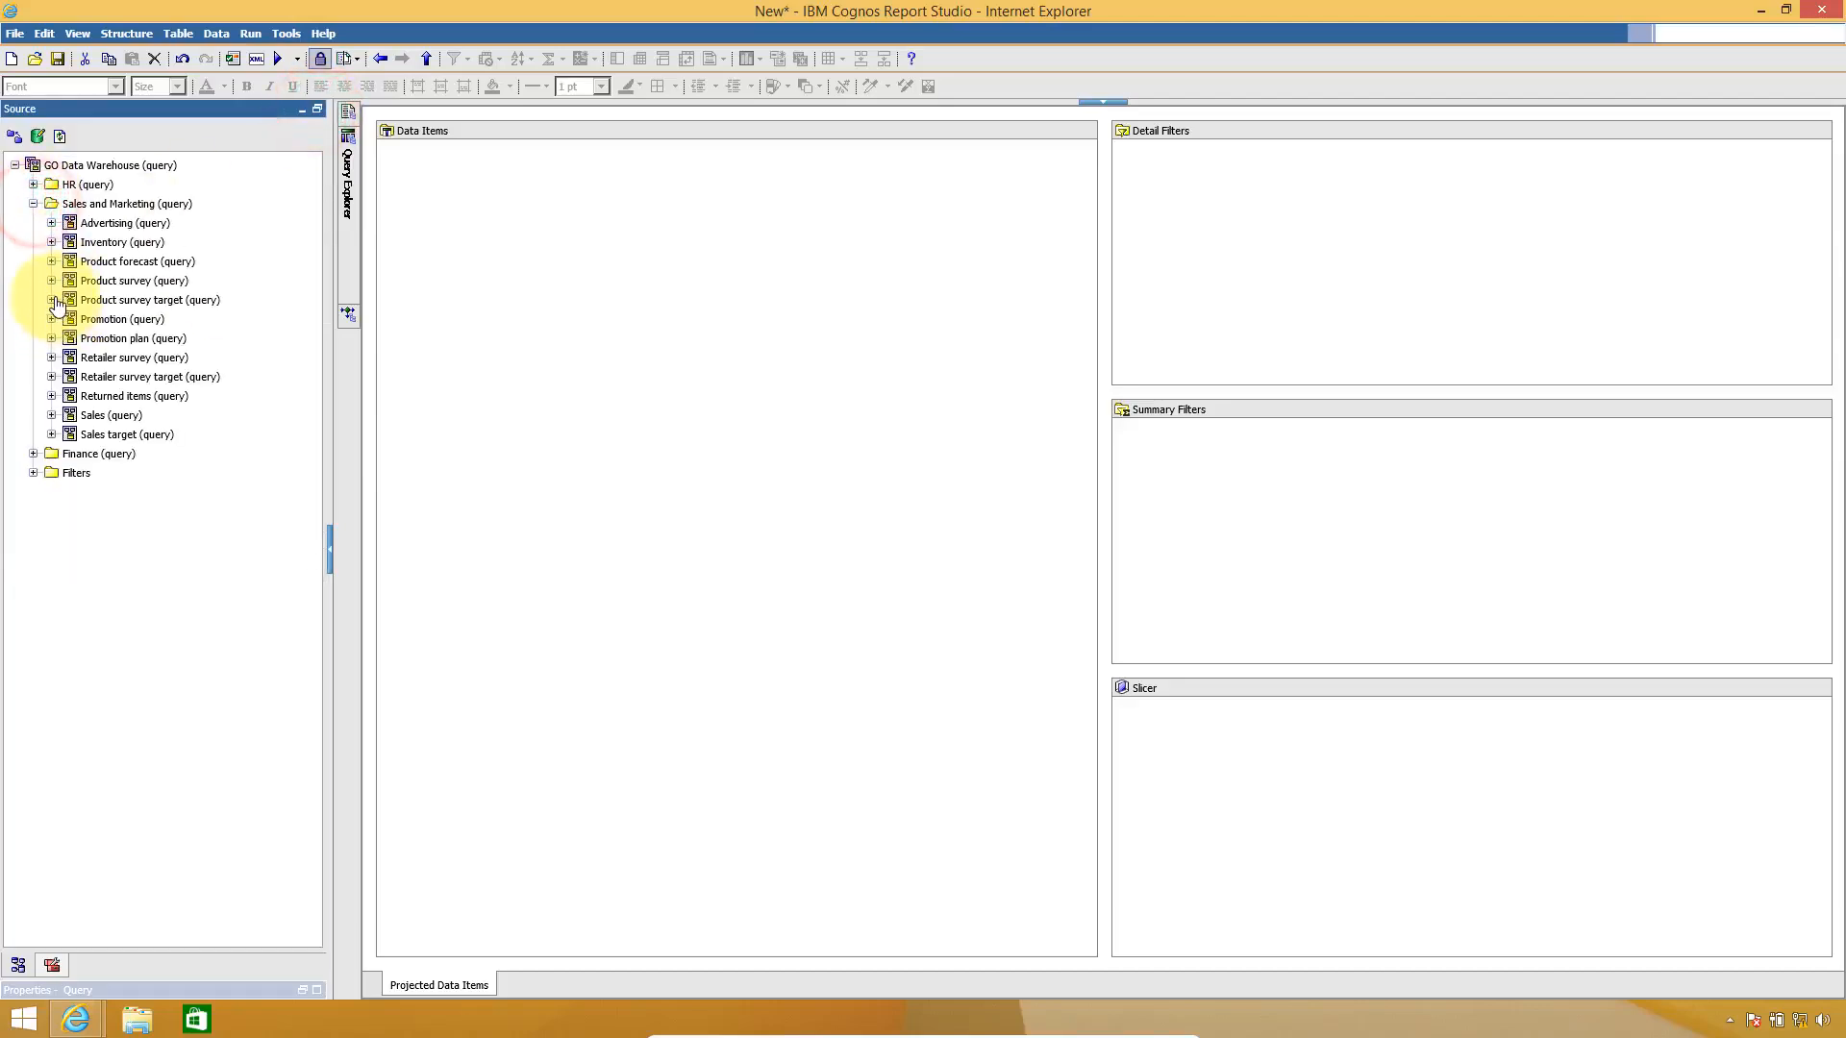
{"action": "left_click", "coordinate": [52, 415]}
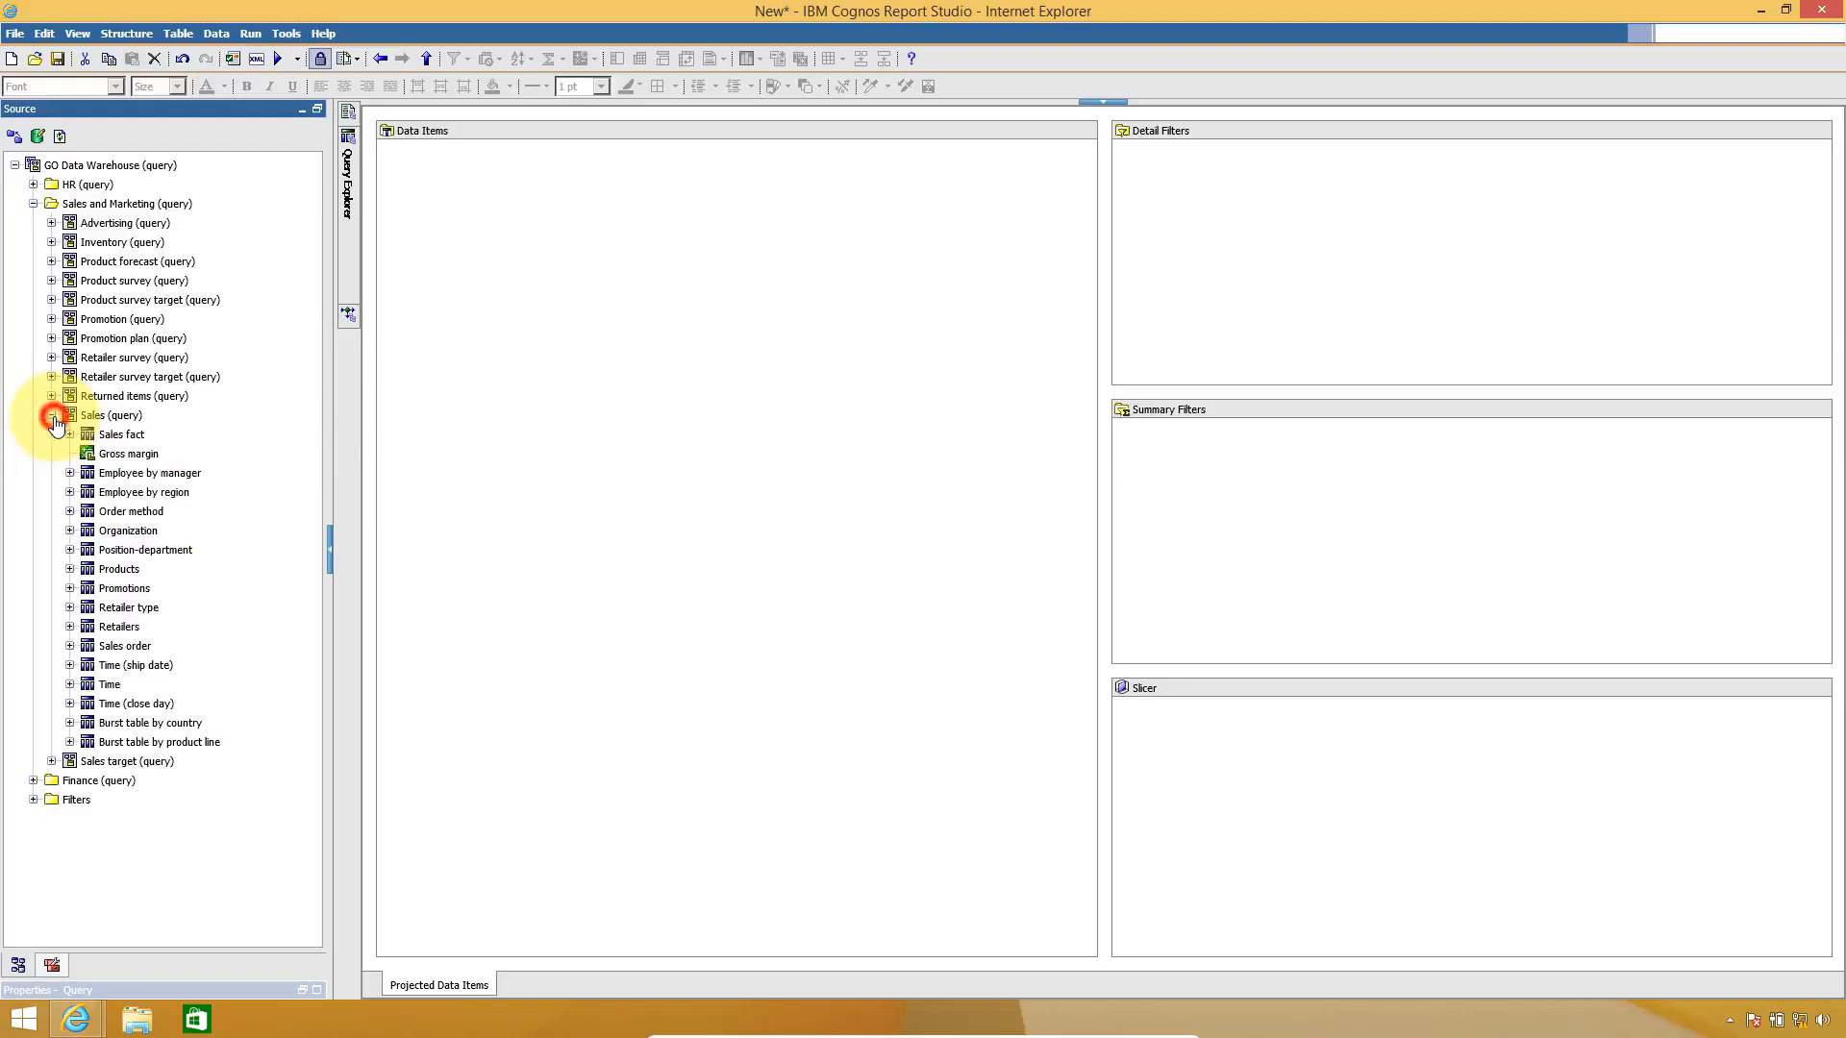
{"action": "left_click", "coordinate": [70, 492]}
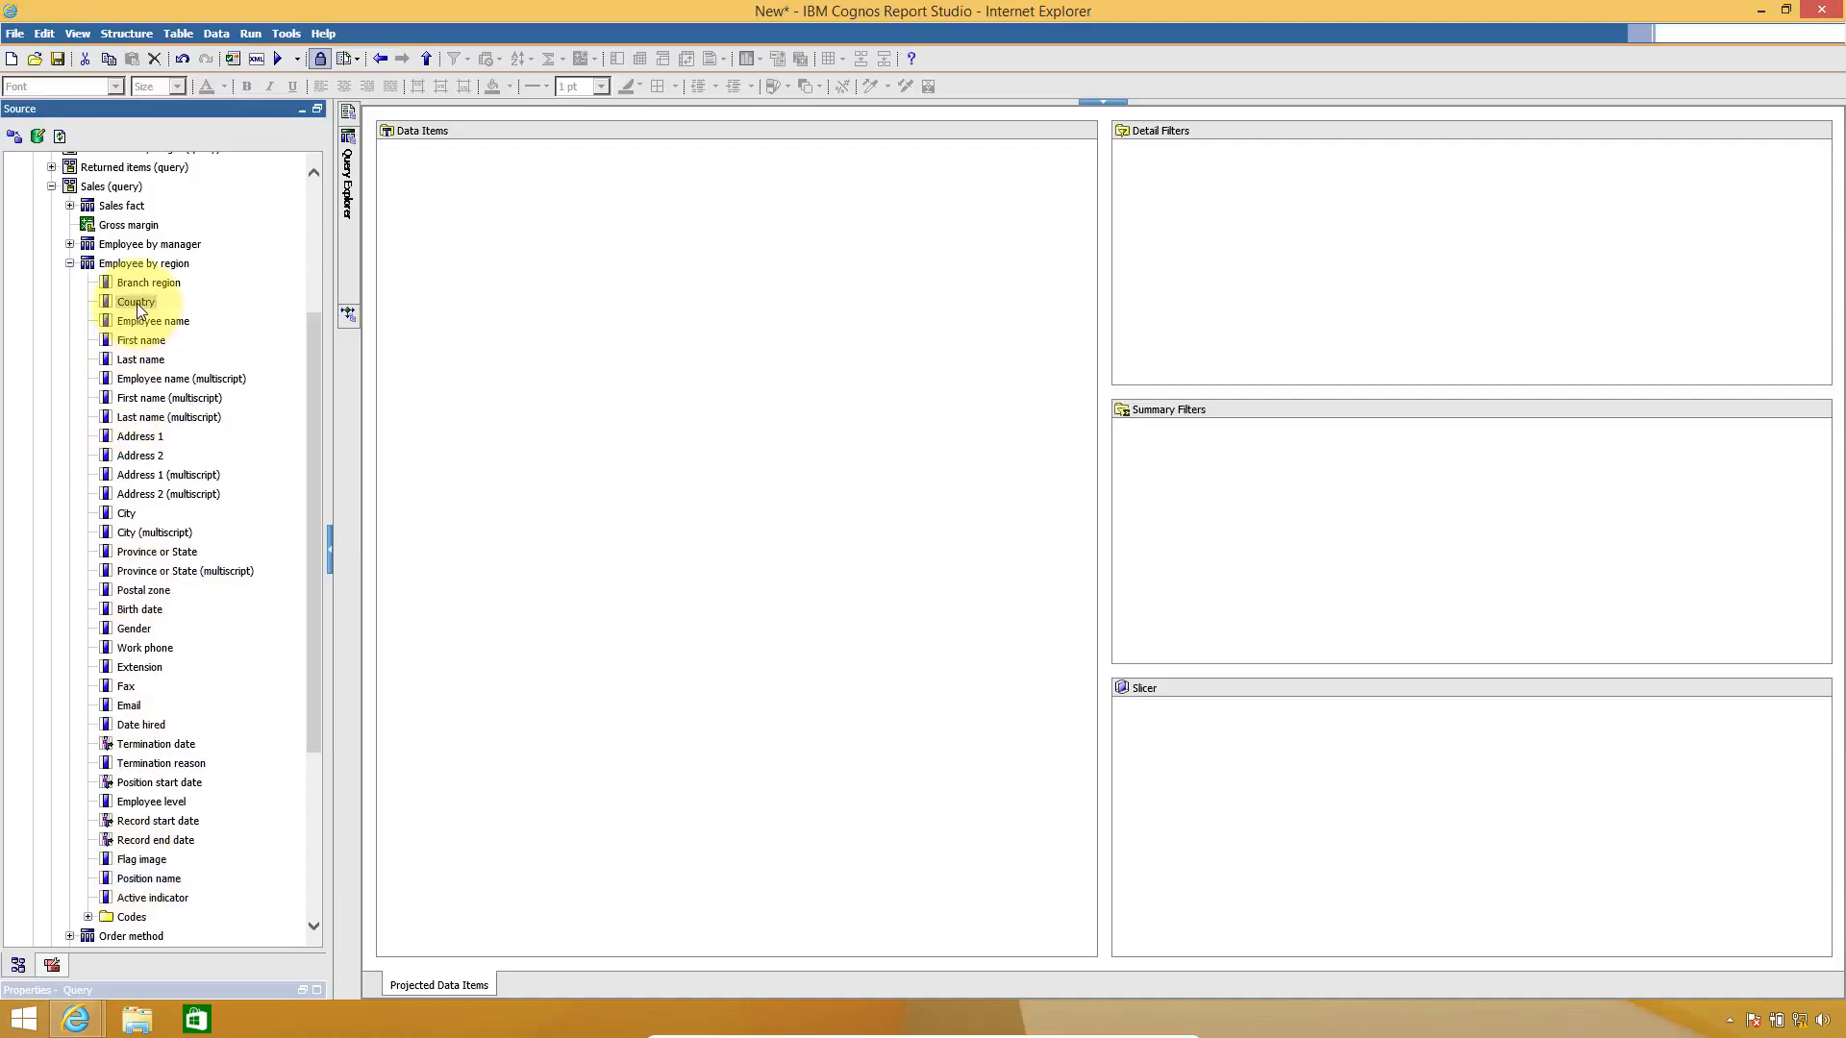
{"action": "left_click_drag", "start_coordinate": [136, 302], "coordinate": [424, 319]}
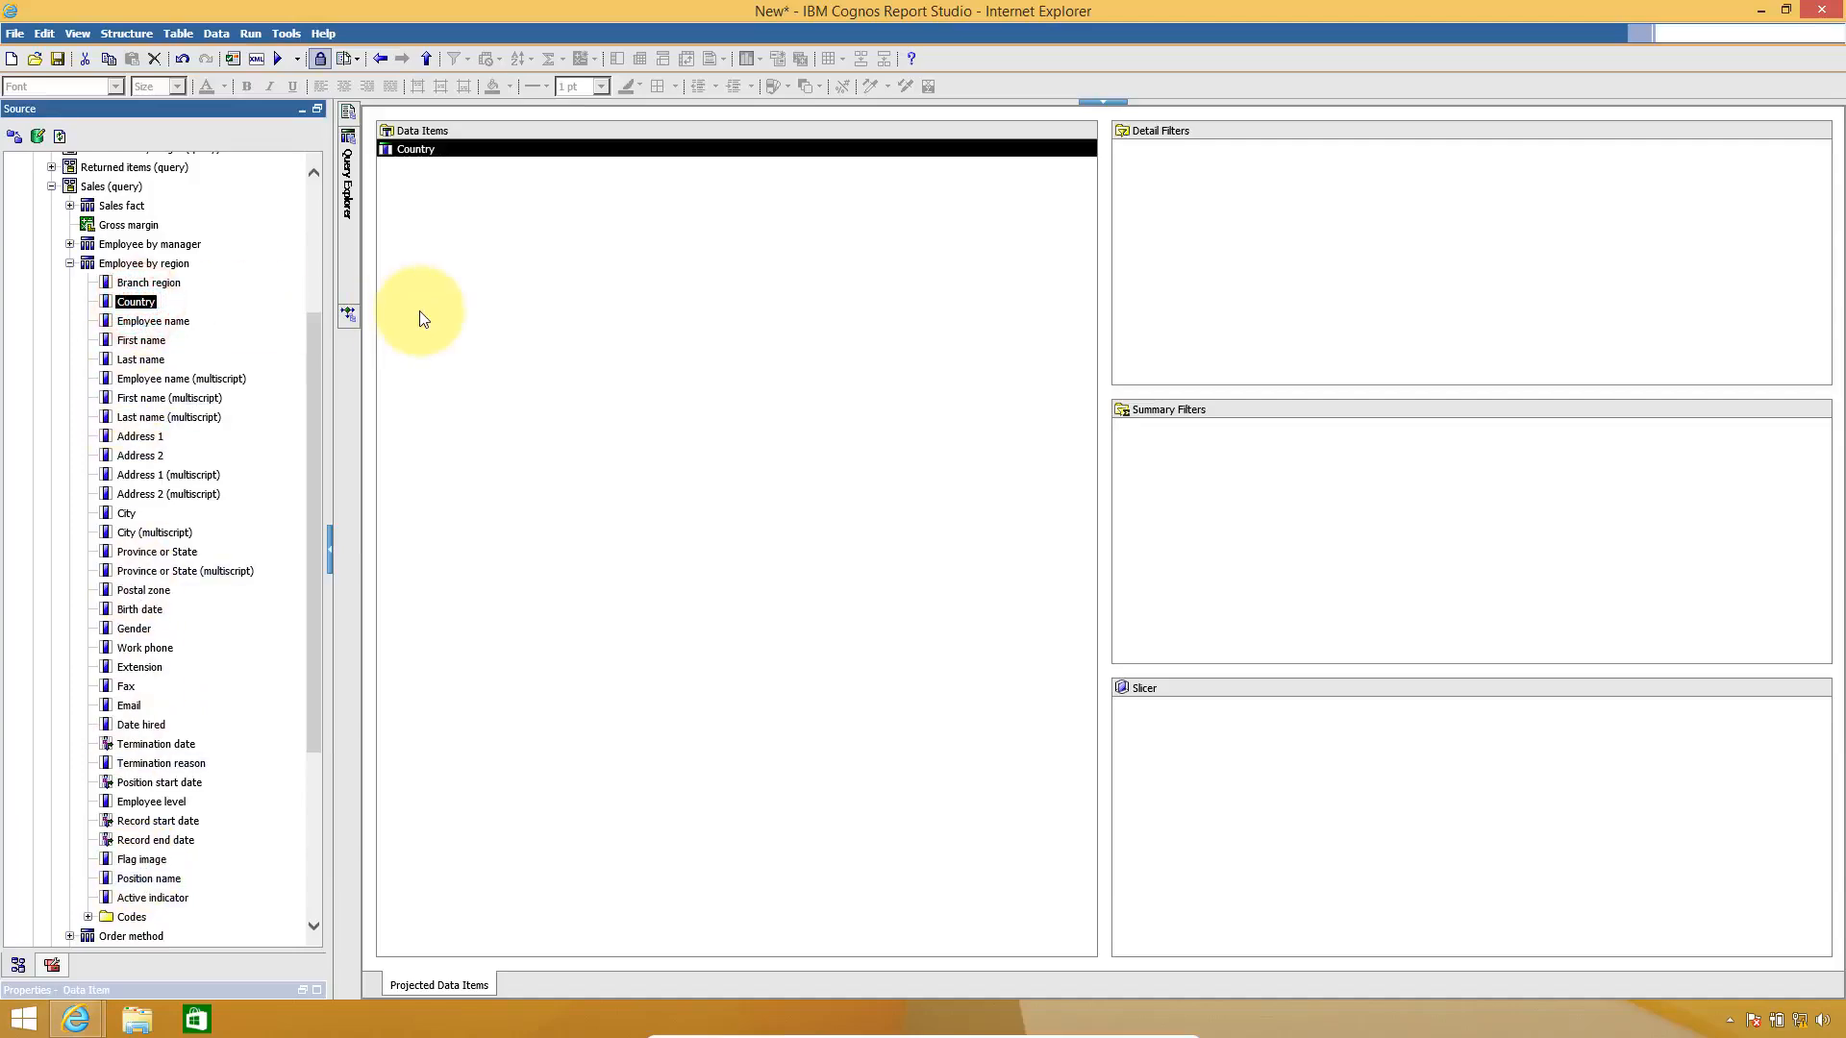
- Return to Page1 and set the value prompt's query to QCountry
{"action": "left_click", "coordinate": [348, 113]}
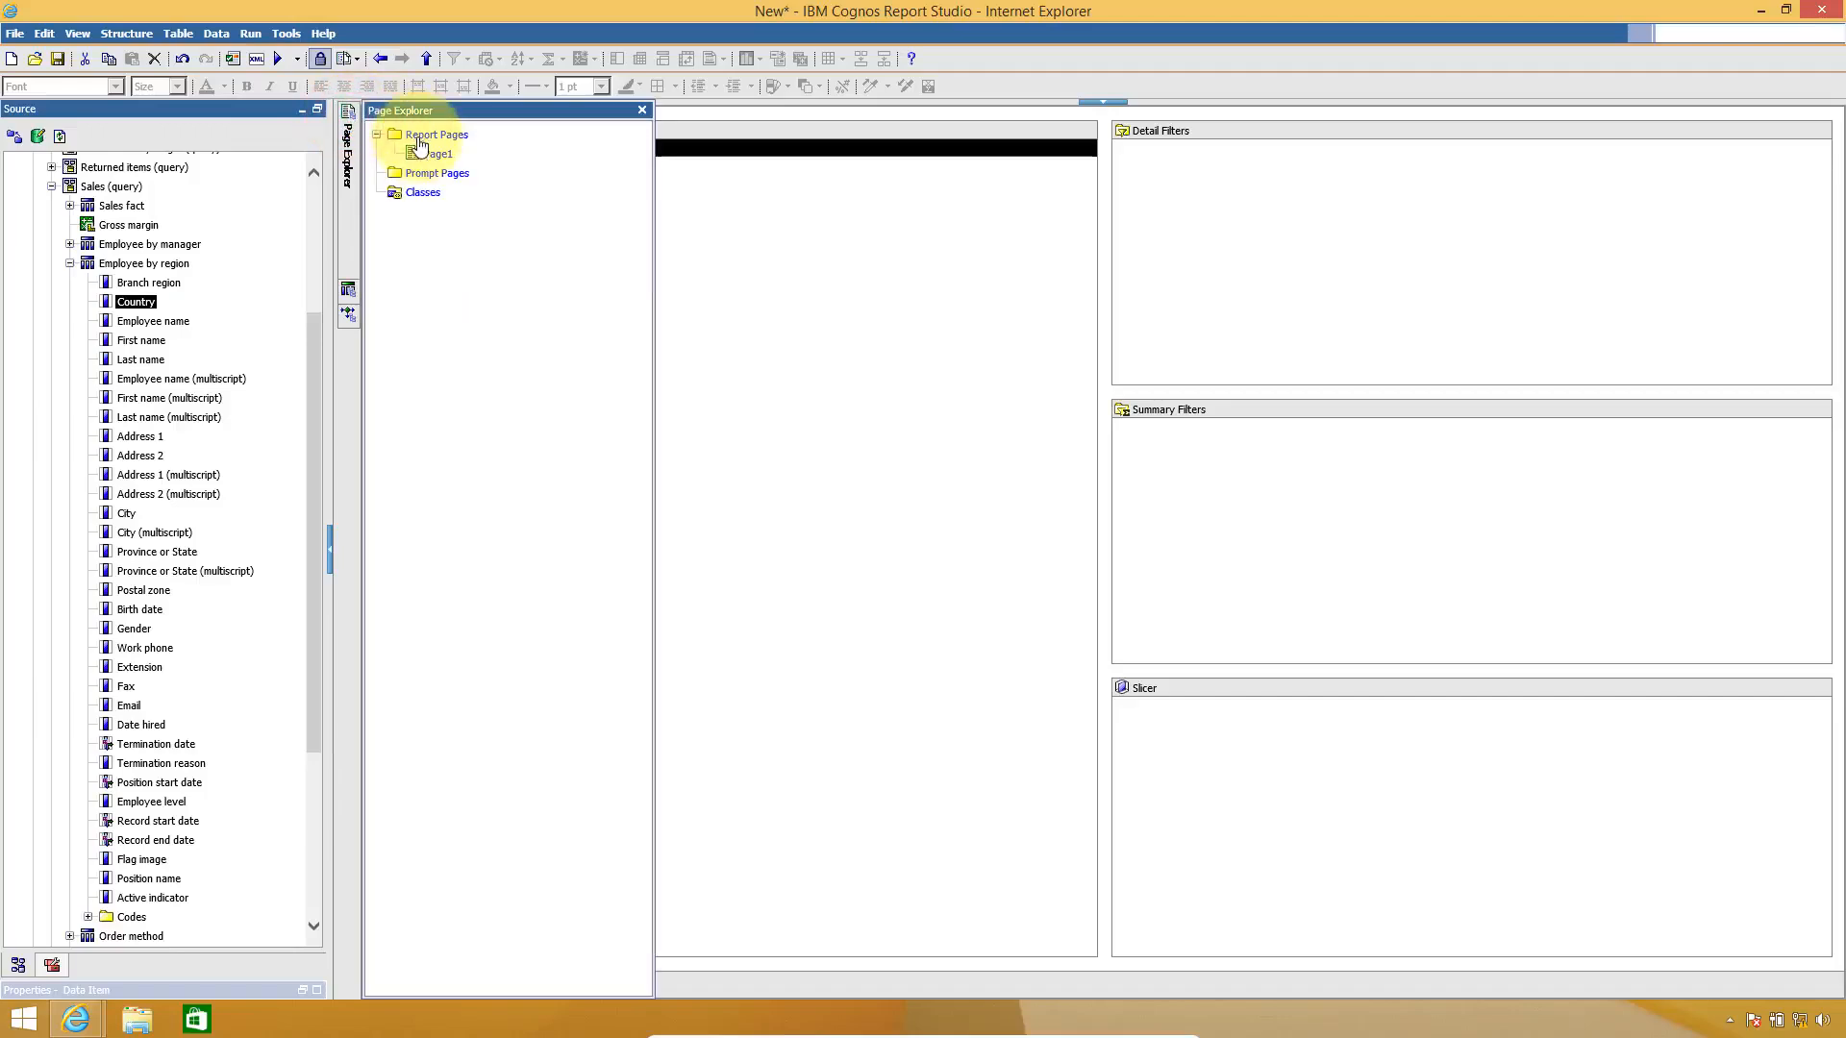
{"action": "double_click", "coordinate": [430, 155]}
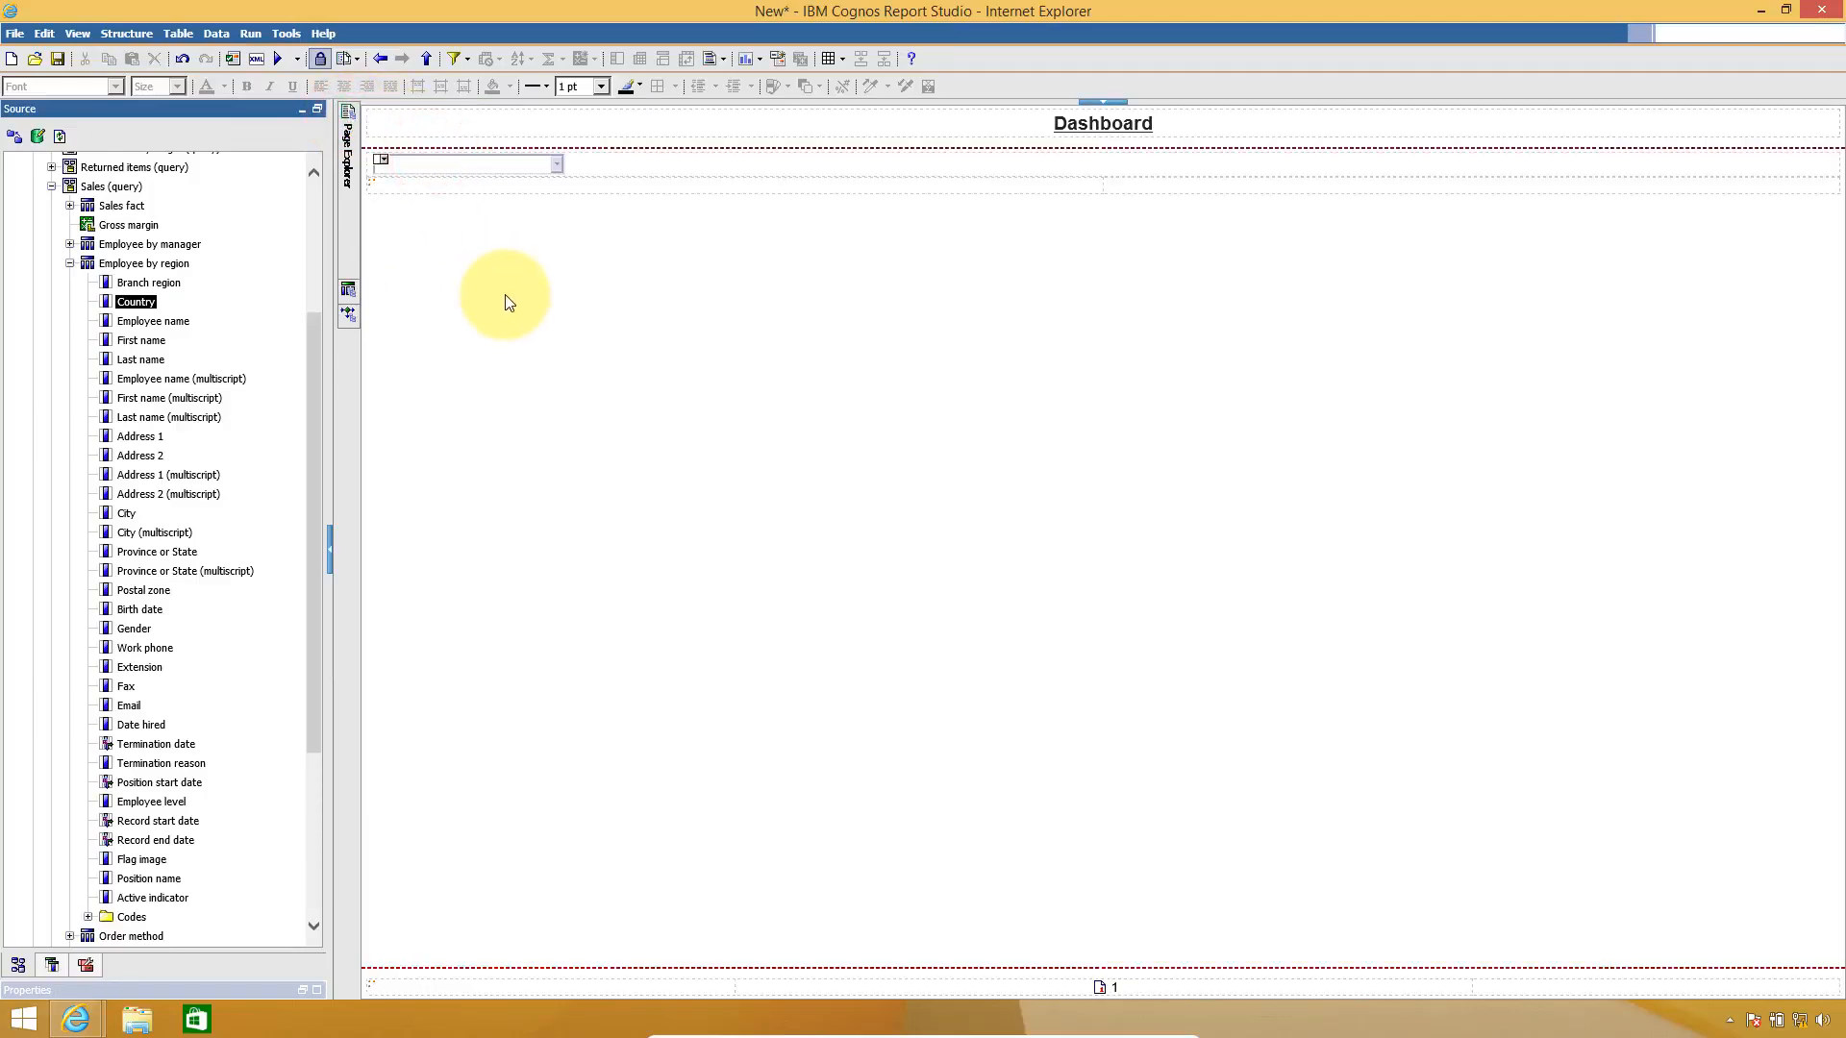
{"action": "left_click", "coordinate": [444, 167]}
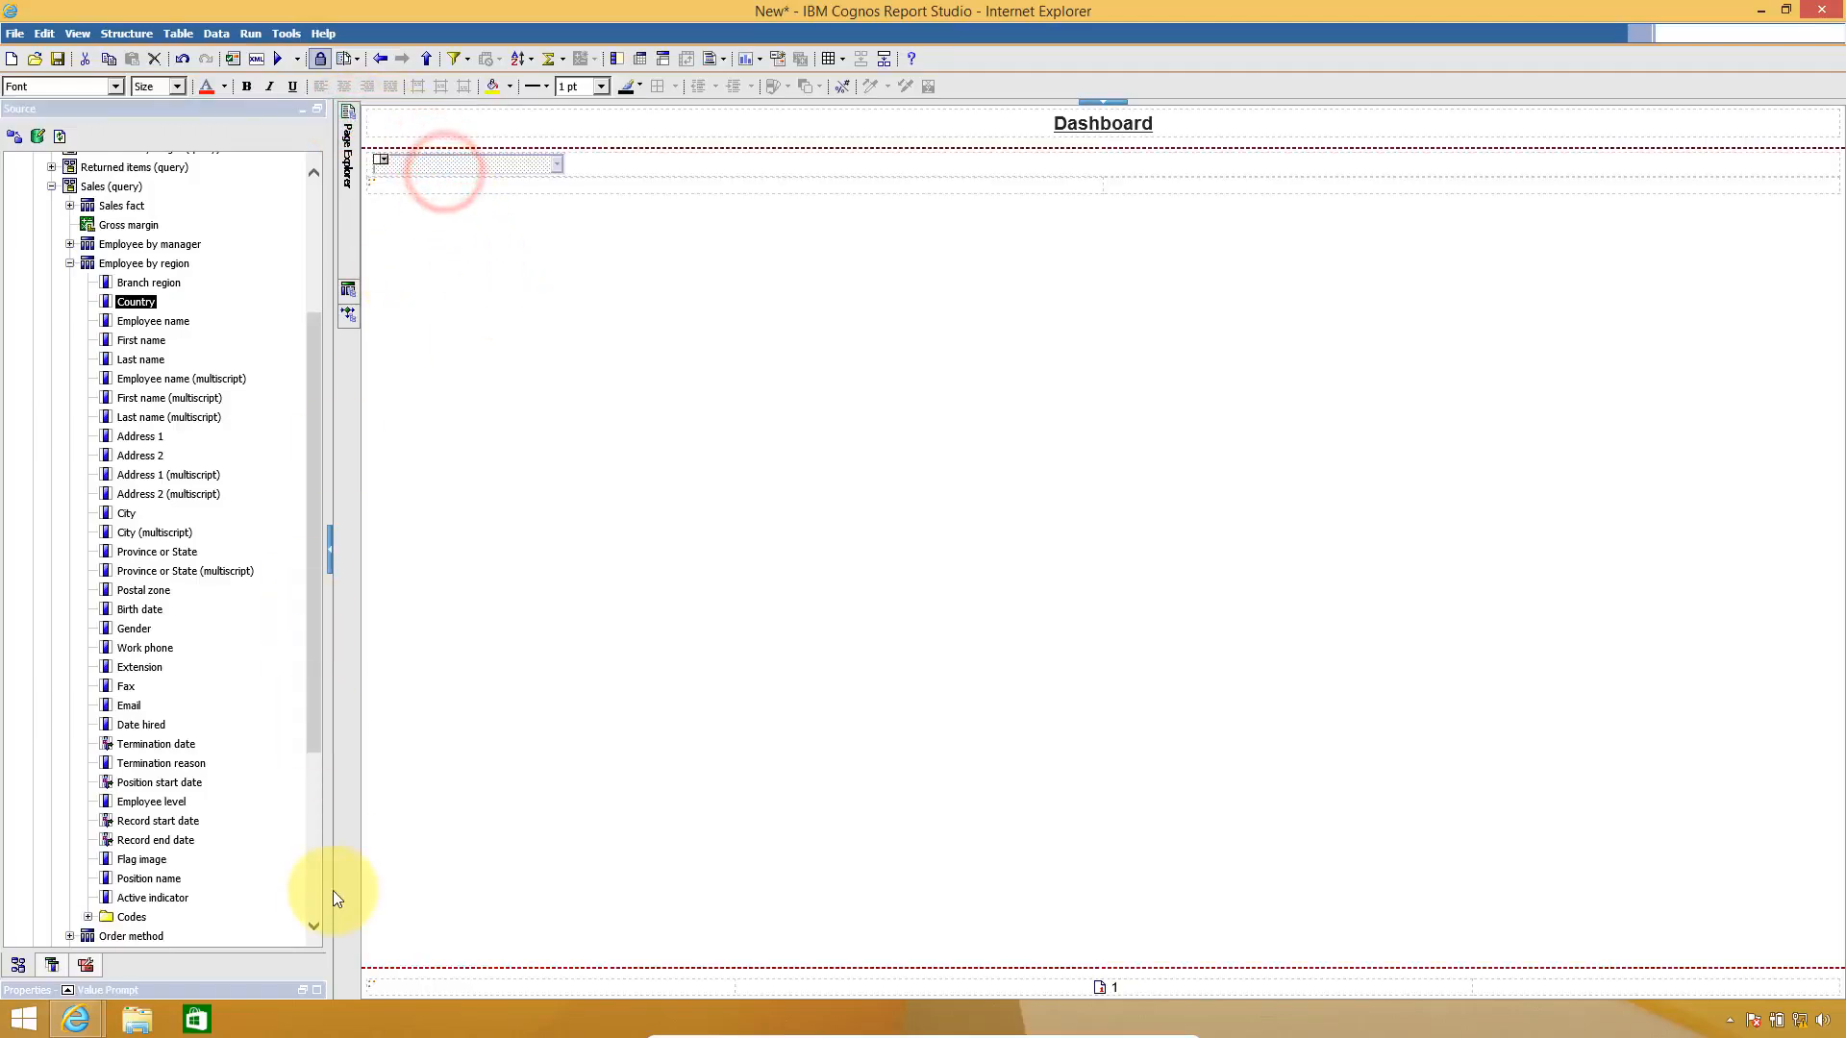
{"action": "left_click", "coordinate": [318, 990]}
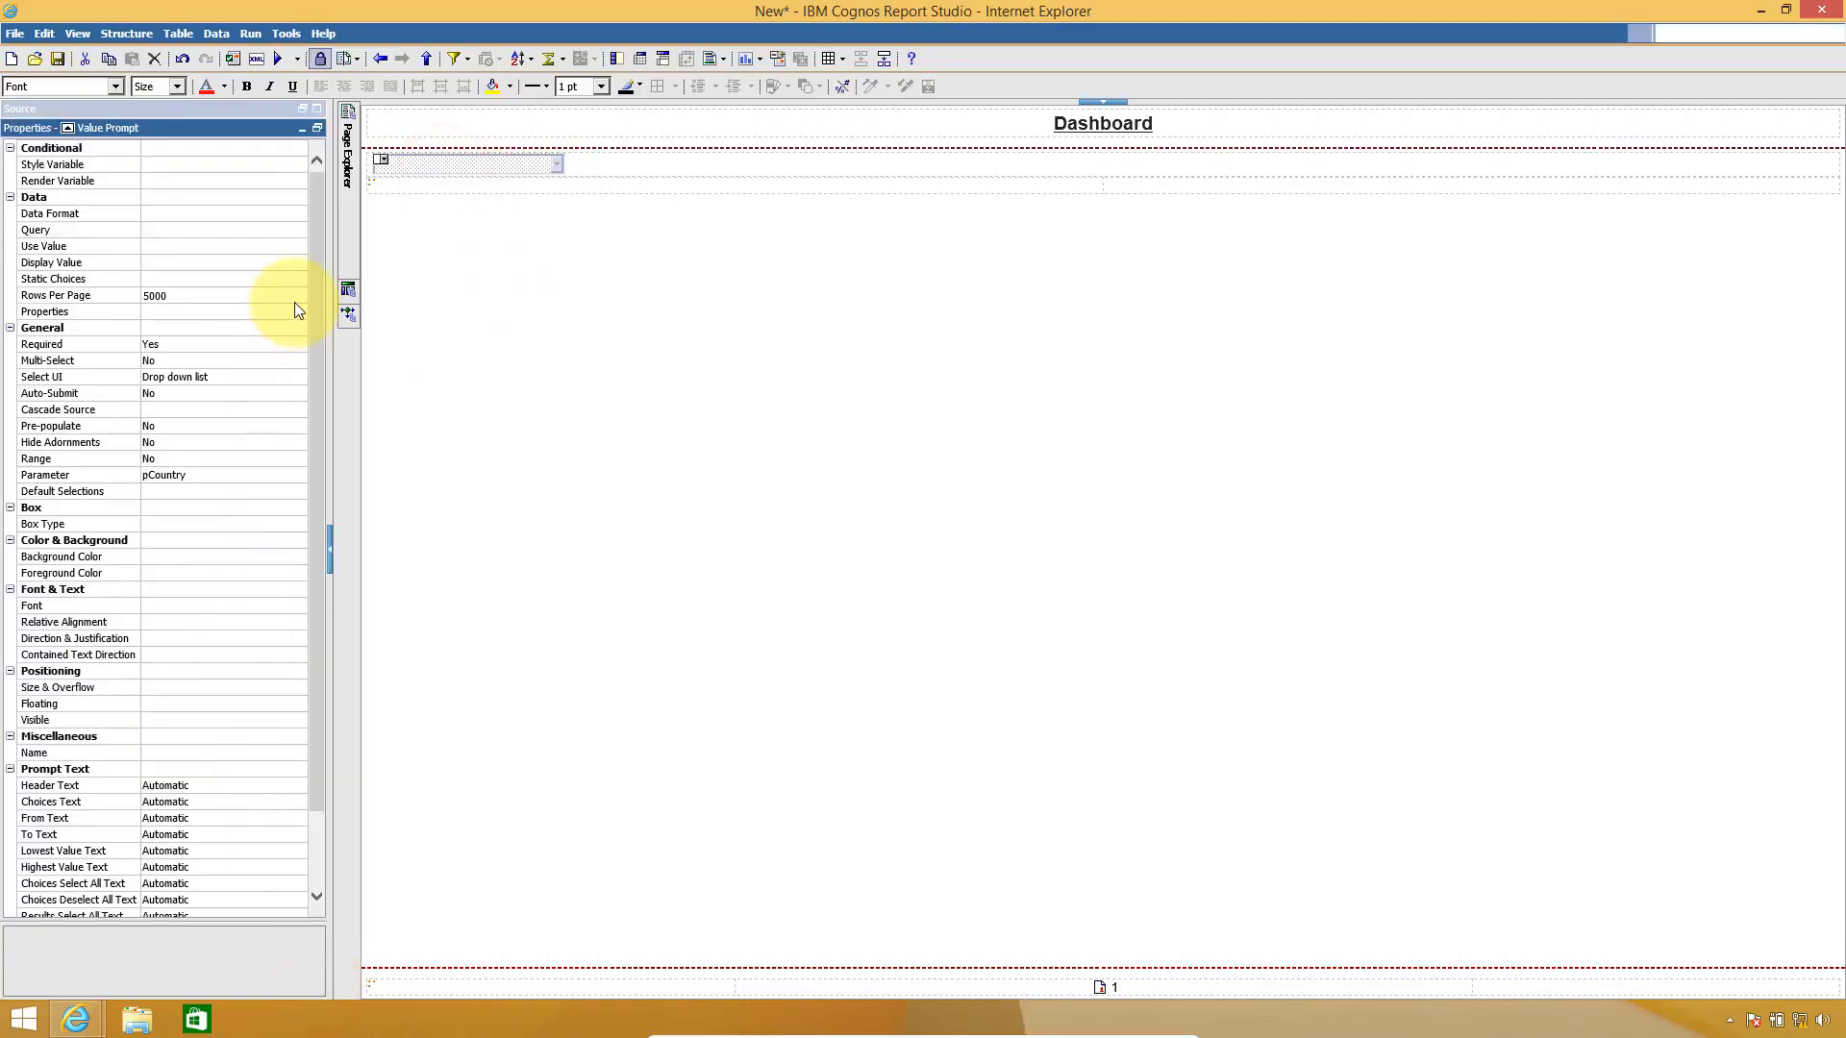
{"action": "left_click", "coordinate": [208, 245]}
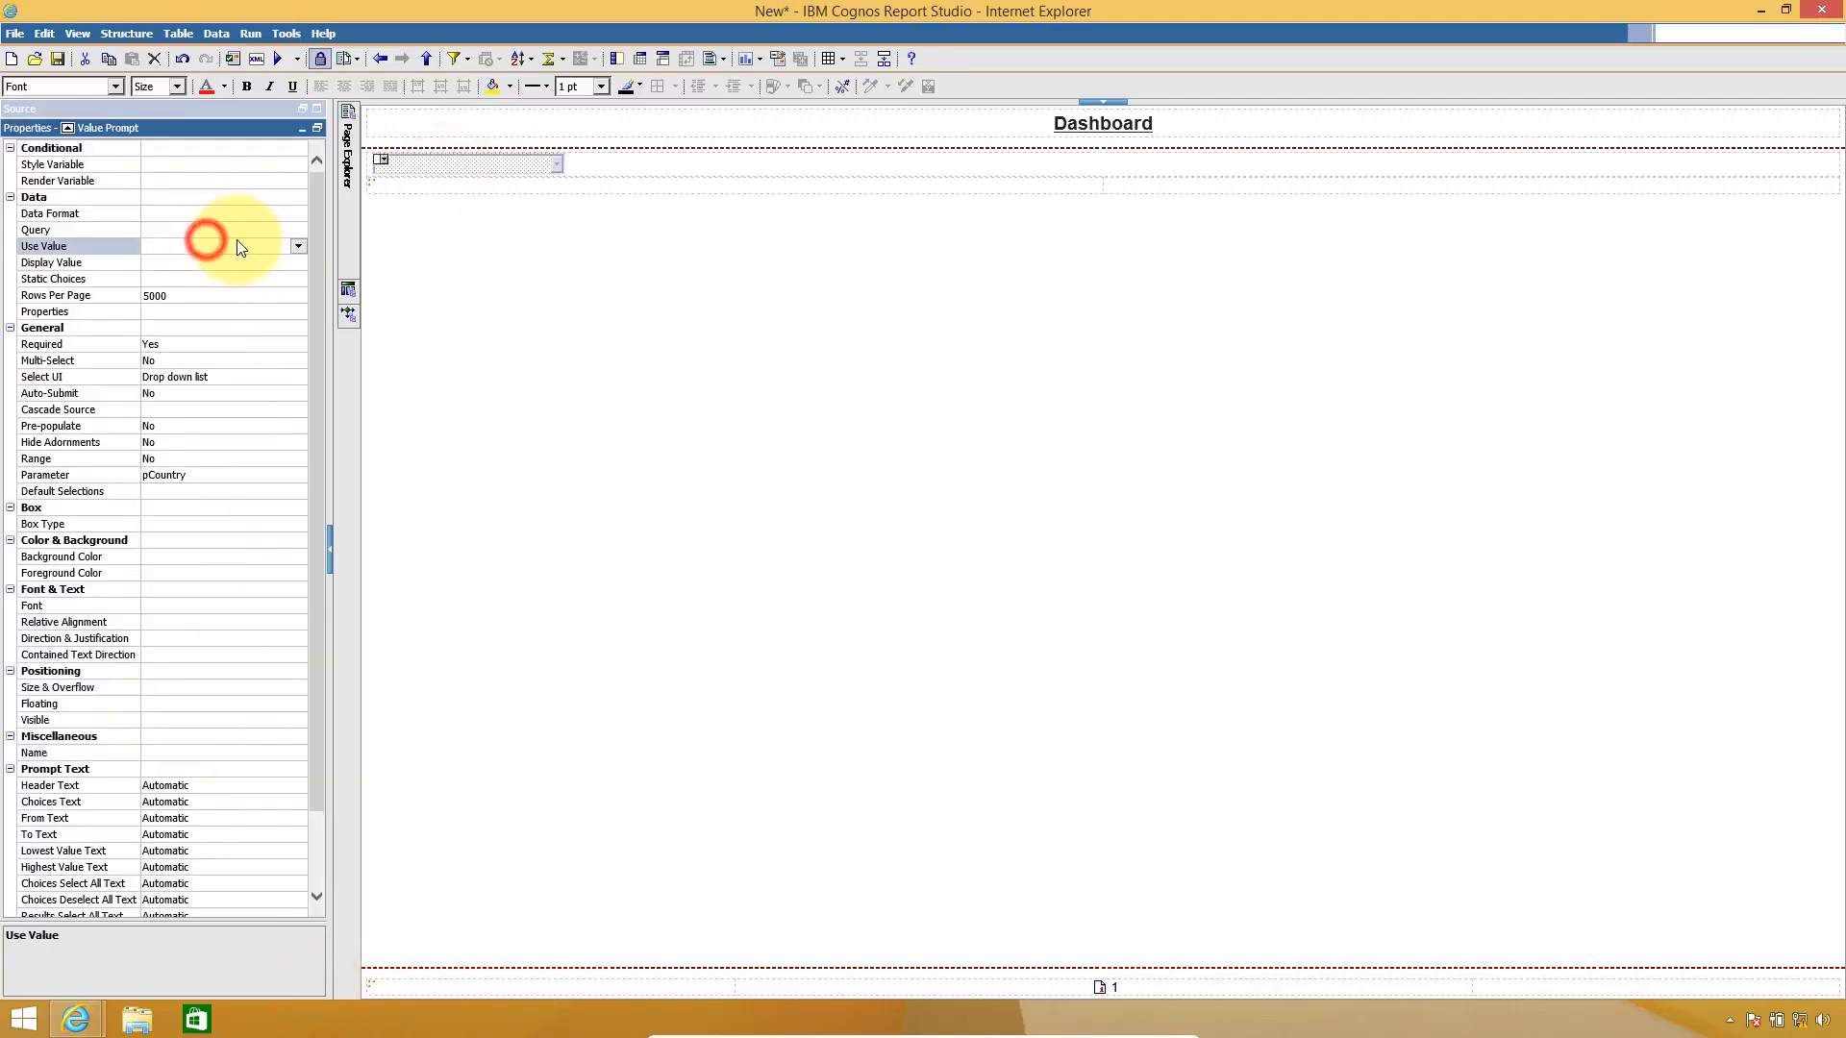
{"action": "left_click", "coordinate": [238, 228]}
{"action": "left_click", "coordinate": [300, 231]}
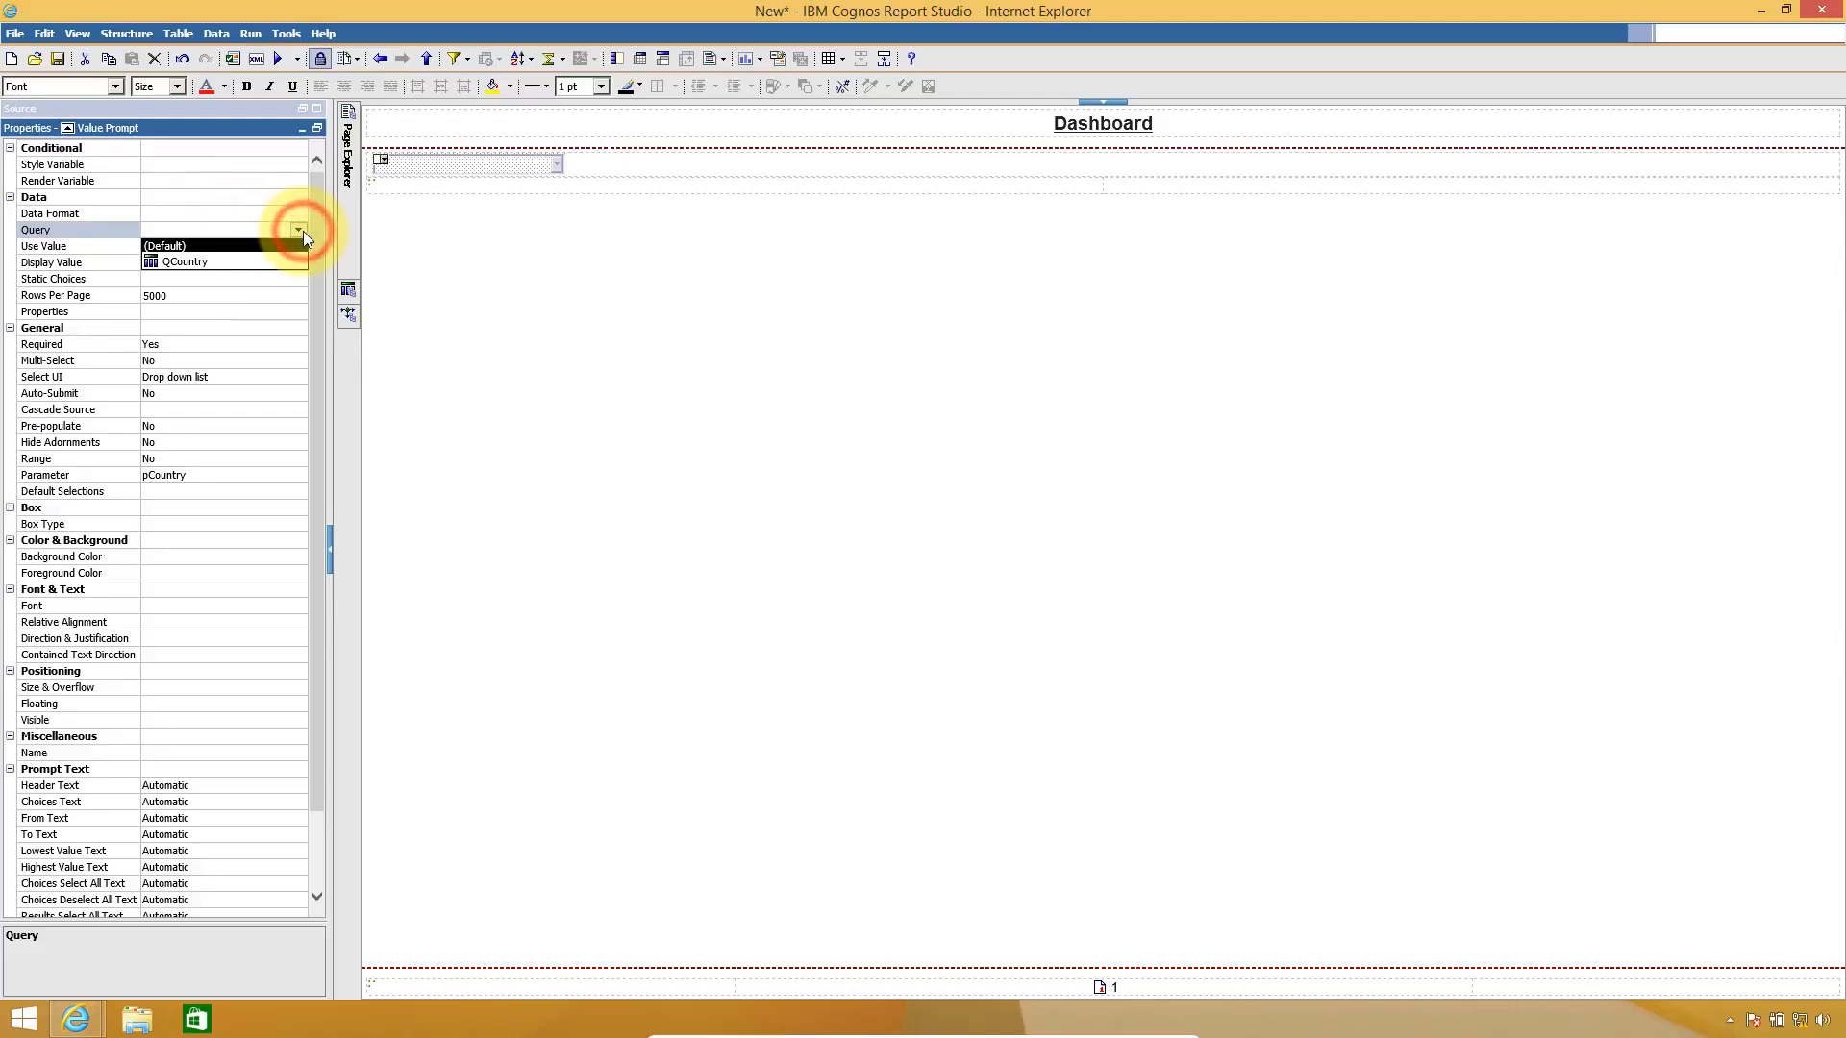
{"action": "left_click", "coordinate": [287, 263]}
- Set the value prompt's query to QCountry, with Country as both its use value and display value
{"action": "left_click", "coordinate": [276, 262]}
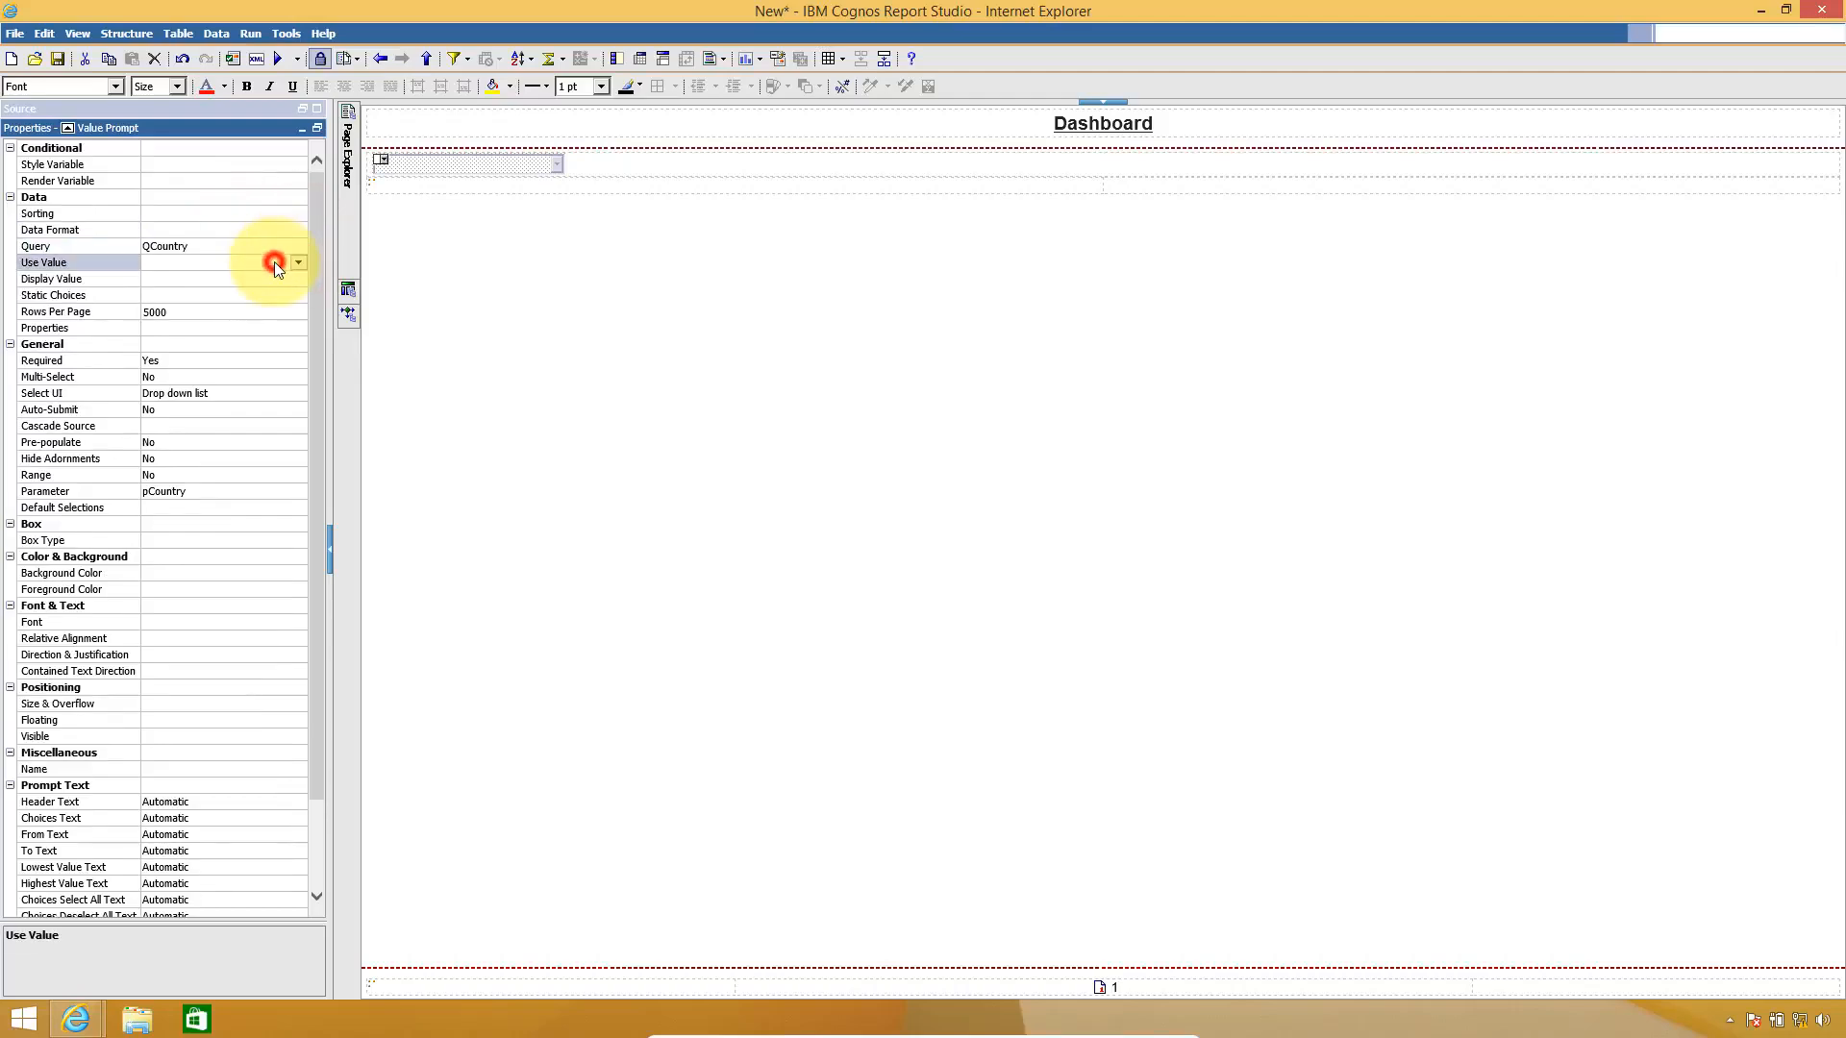
{"action": "left_click", "coordinate": [295, 265]}
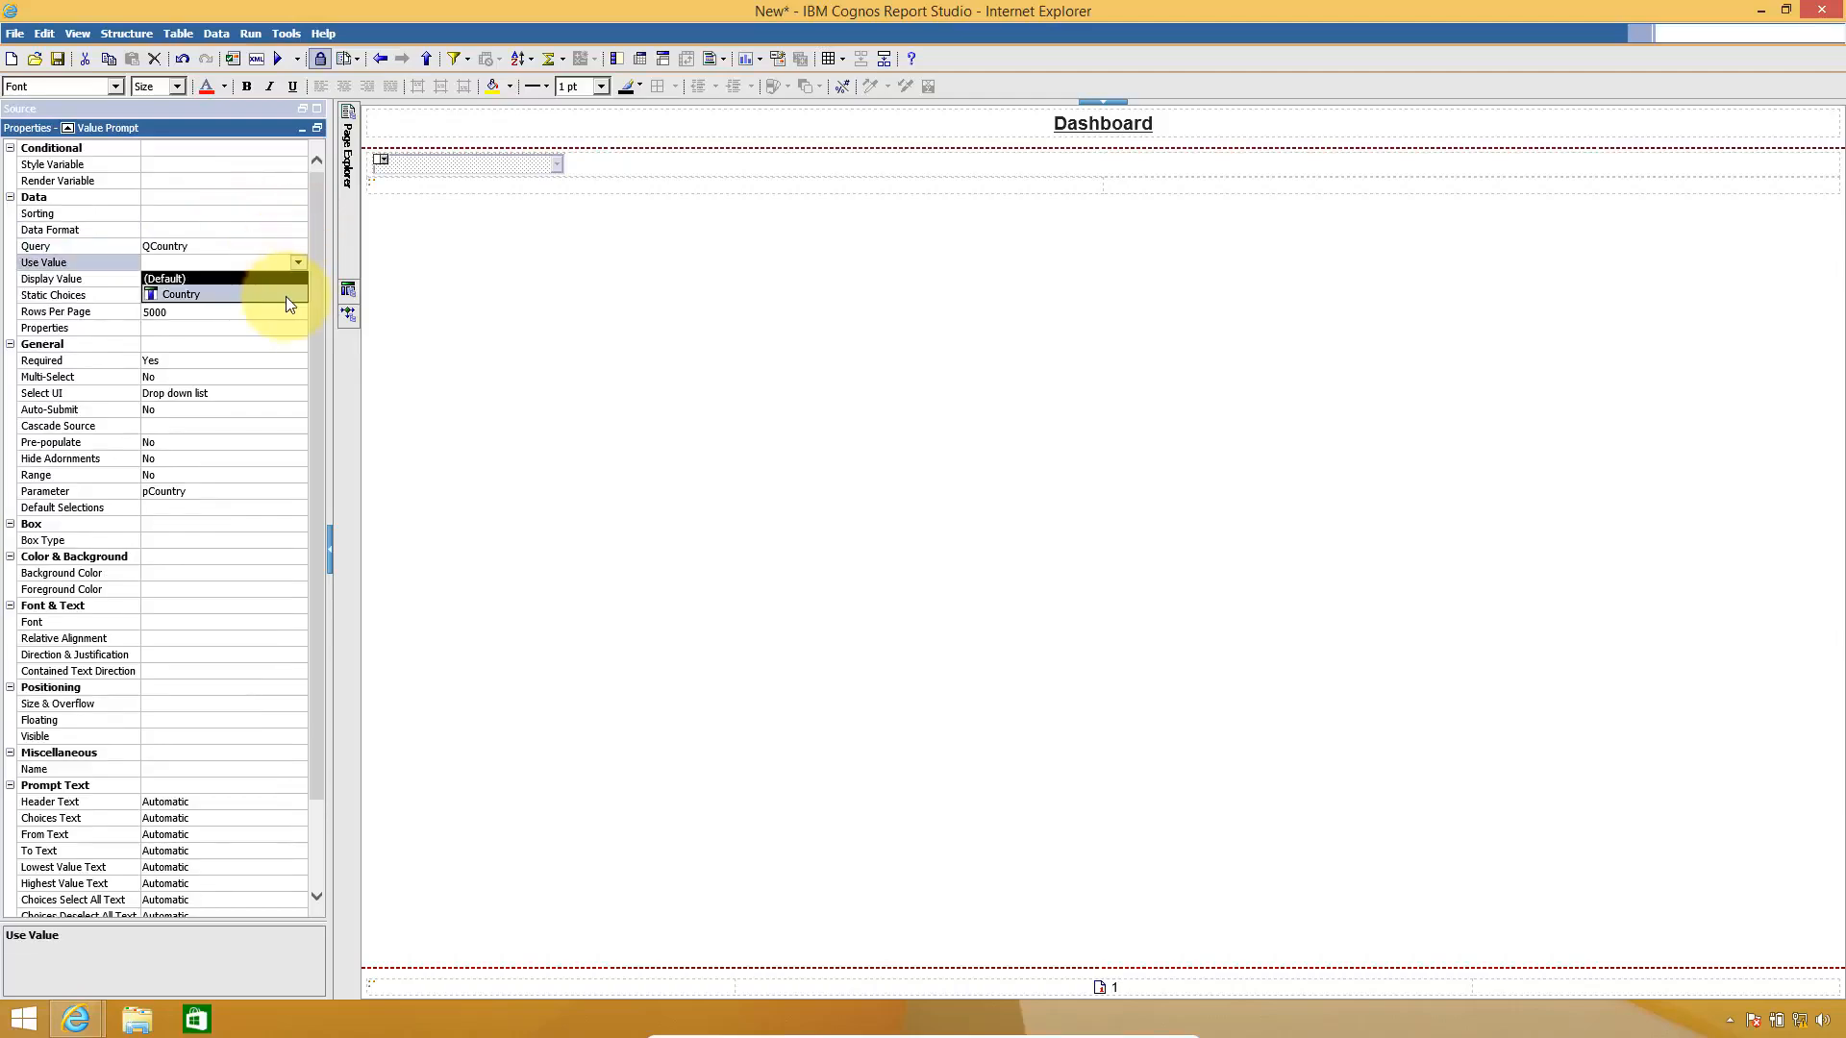
{"action": "left_click", "coordinate": [285, 298]}
{"action": "left_click", "coordinate": [271, 280]}
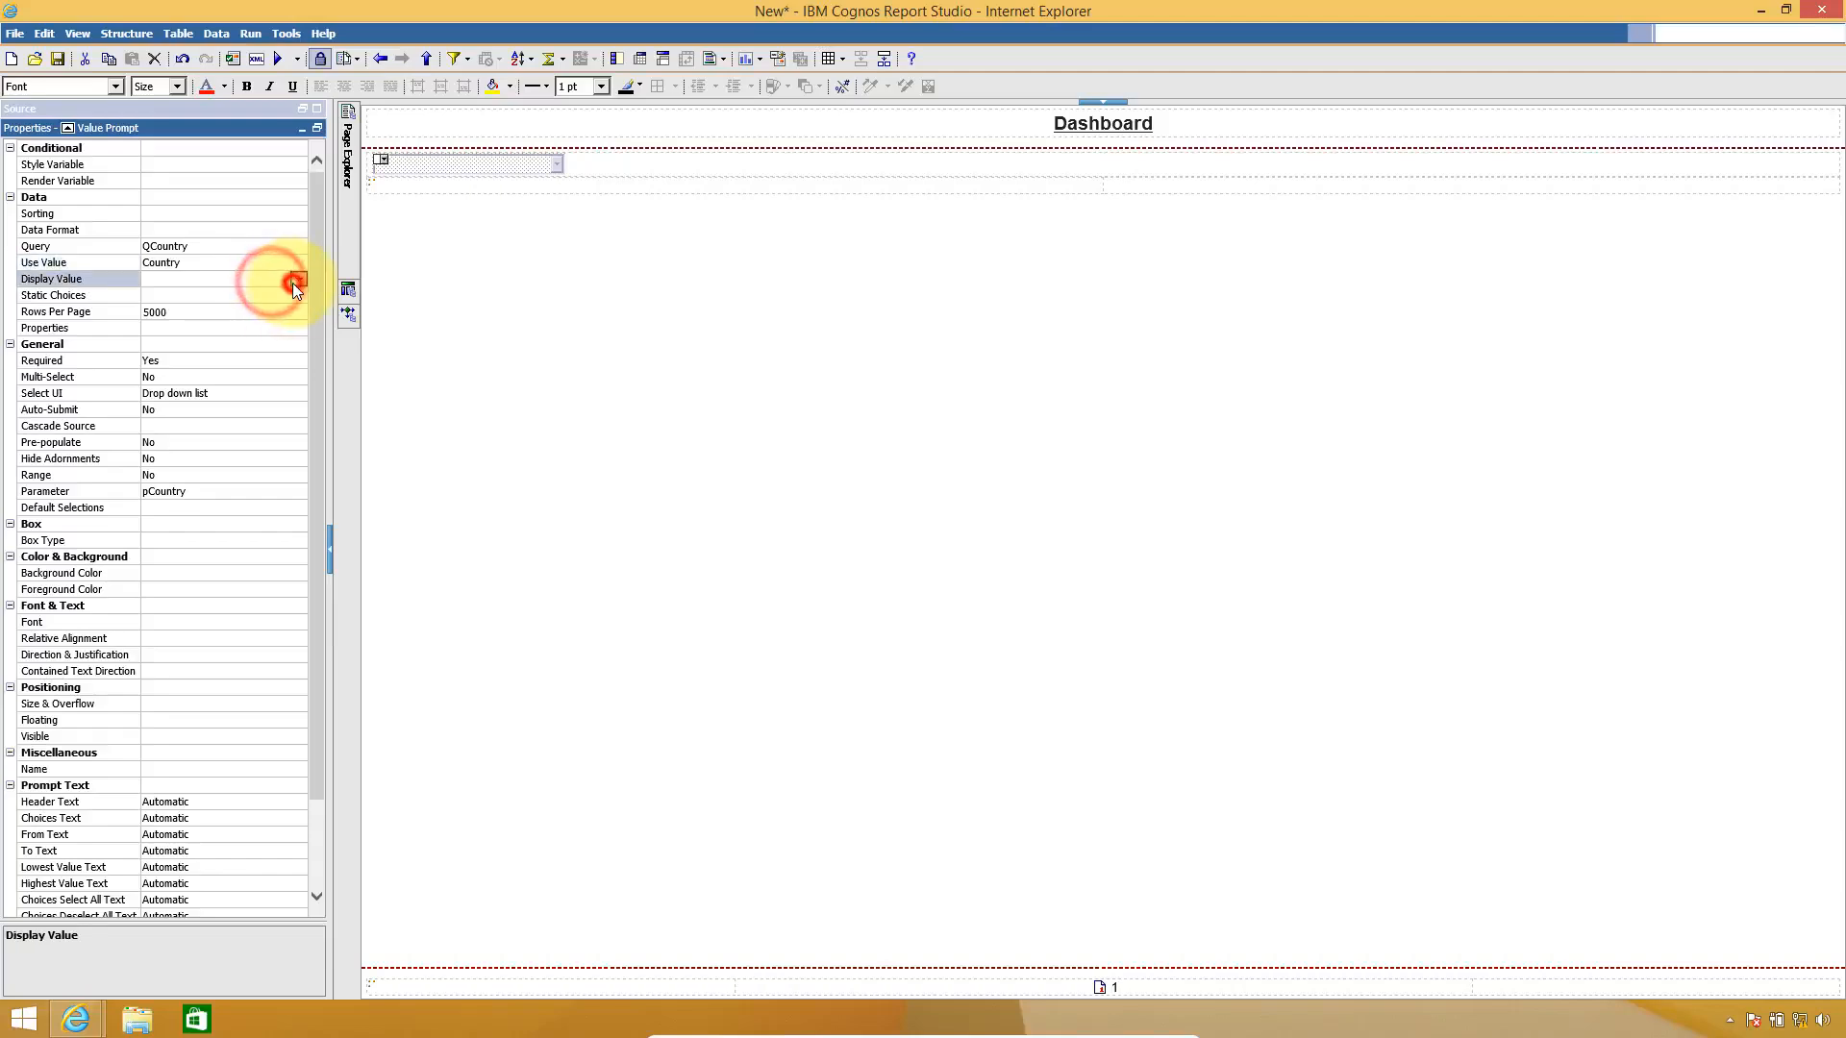
{"action": "left_click", "coordinate": [296, 280]}
{"action": "left_click", "coordinate": [280, 312]}
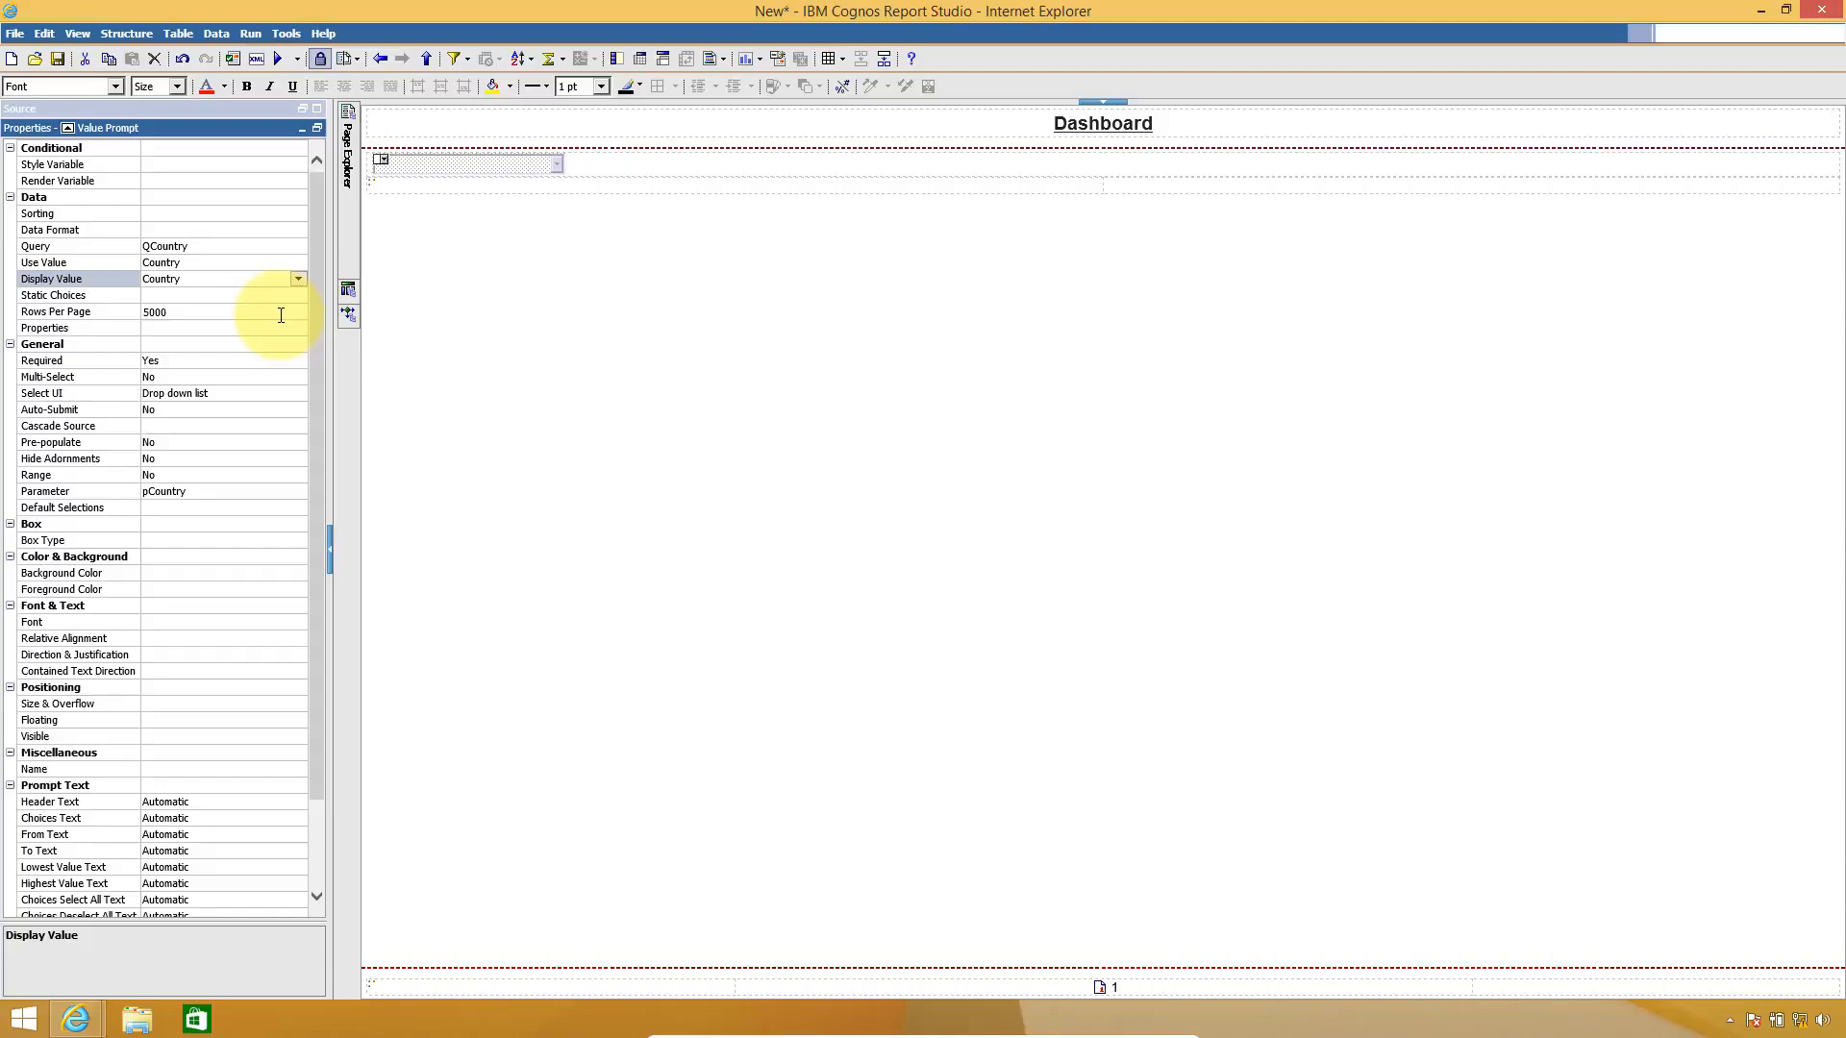
- Allow multiple selections in the country value prompt by setting Multi-Select to Yes
{"action": "left_click", "coordinate": [277, 376]}
{"action": "left_click", "coordinate": [293, 377]}
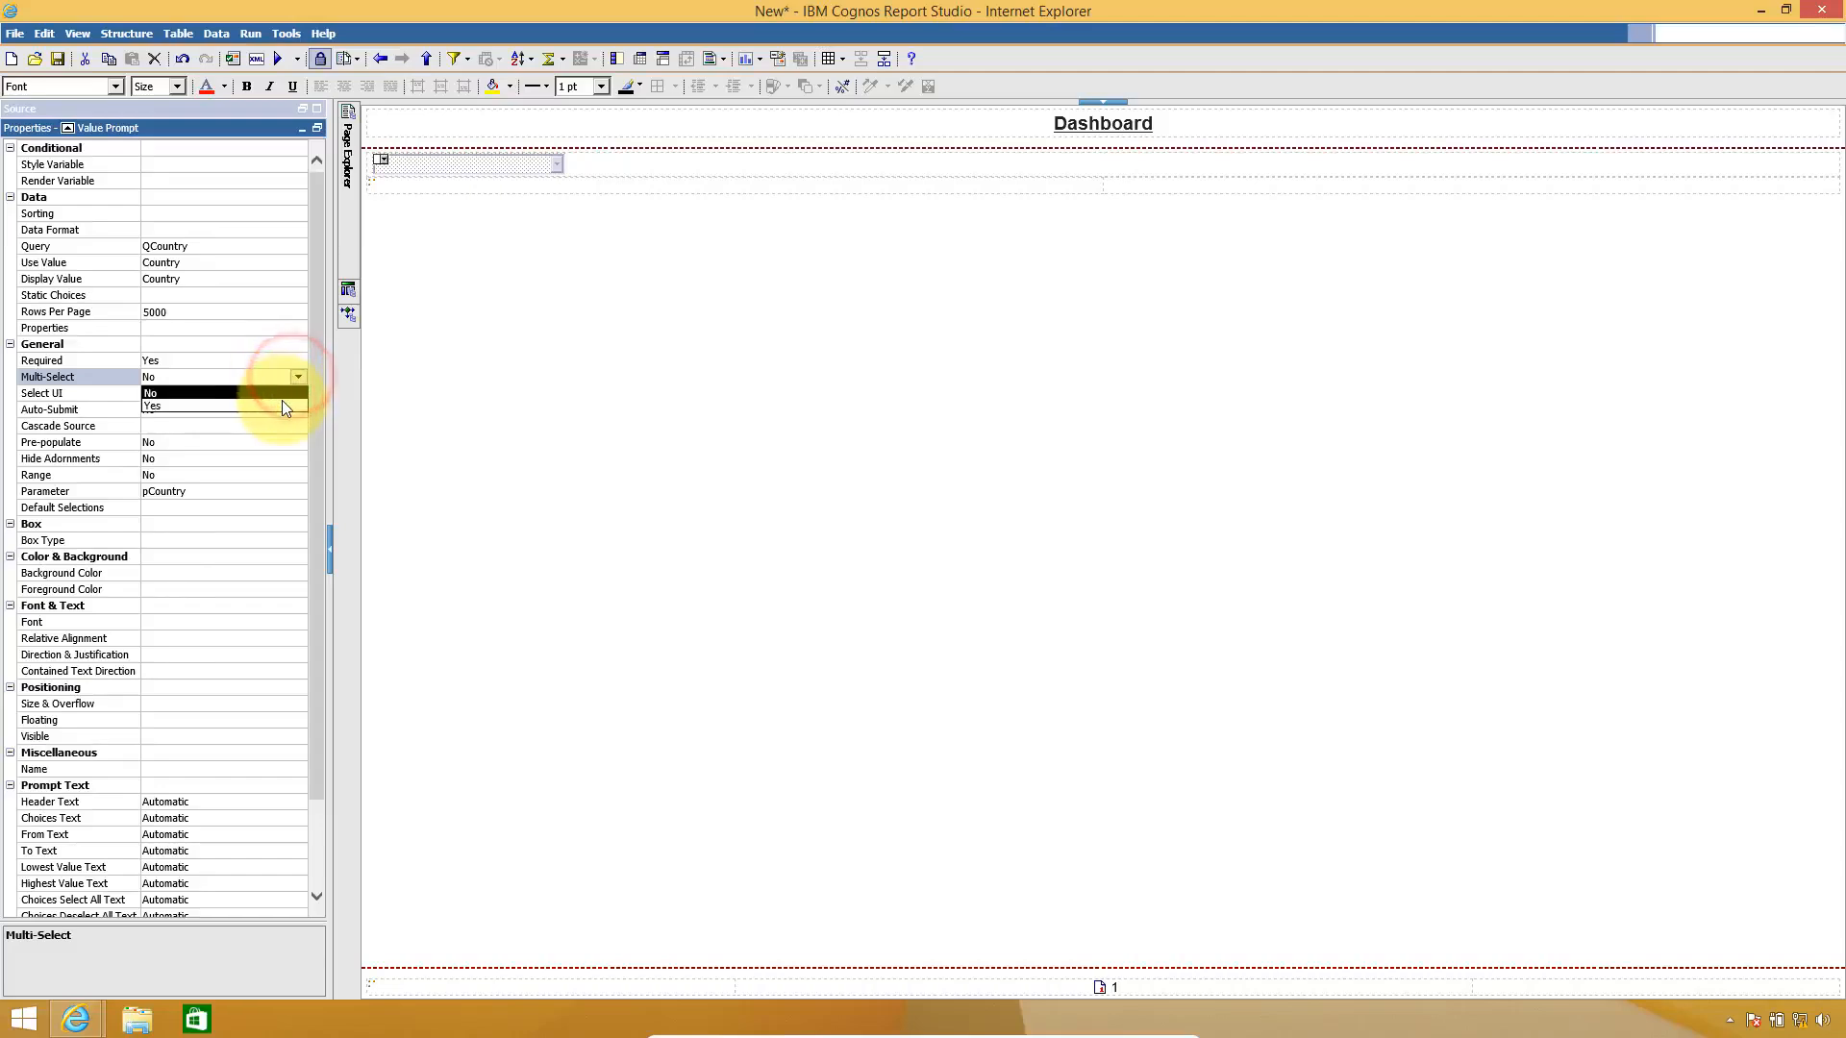
{"action": "left_click", "coordinate": [281, 400]}
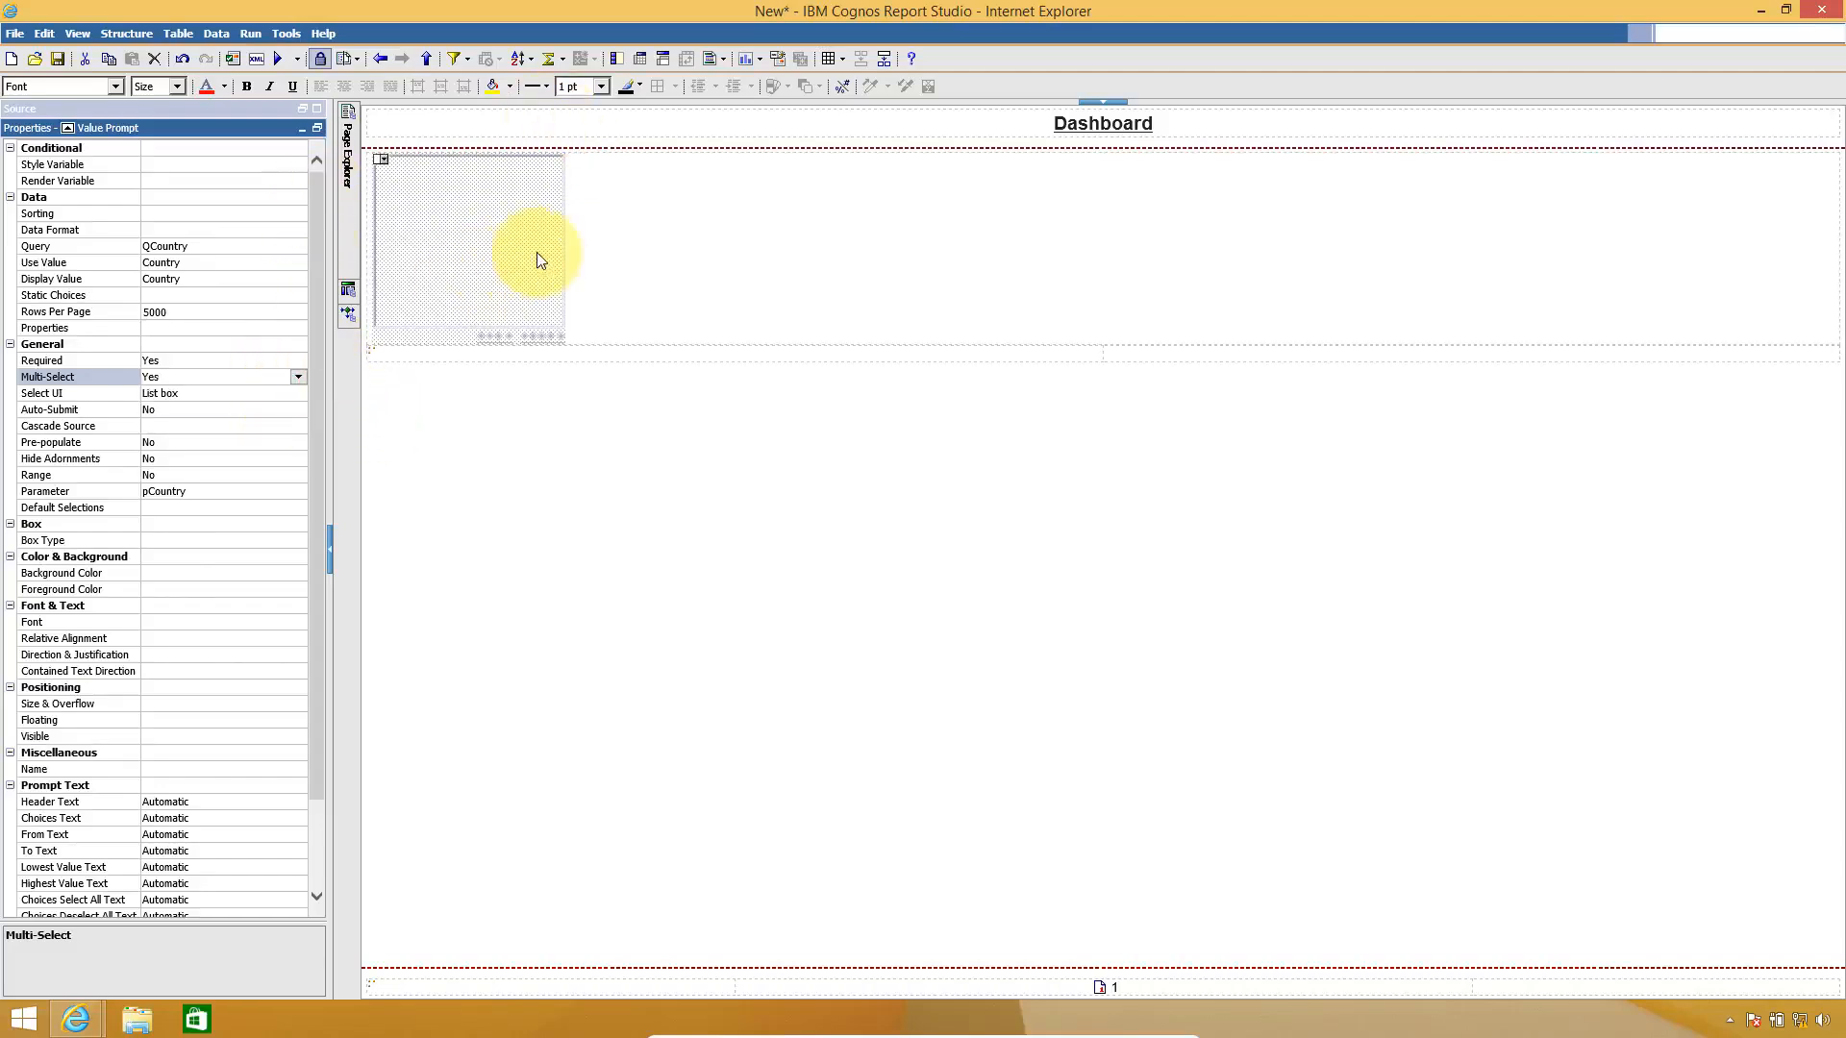
- Add a prompt button directly beside the value prompt in the block
{"action": "left_click", "coordinate": [314, 107]}
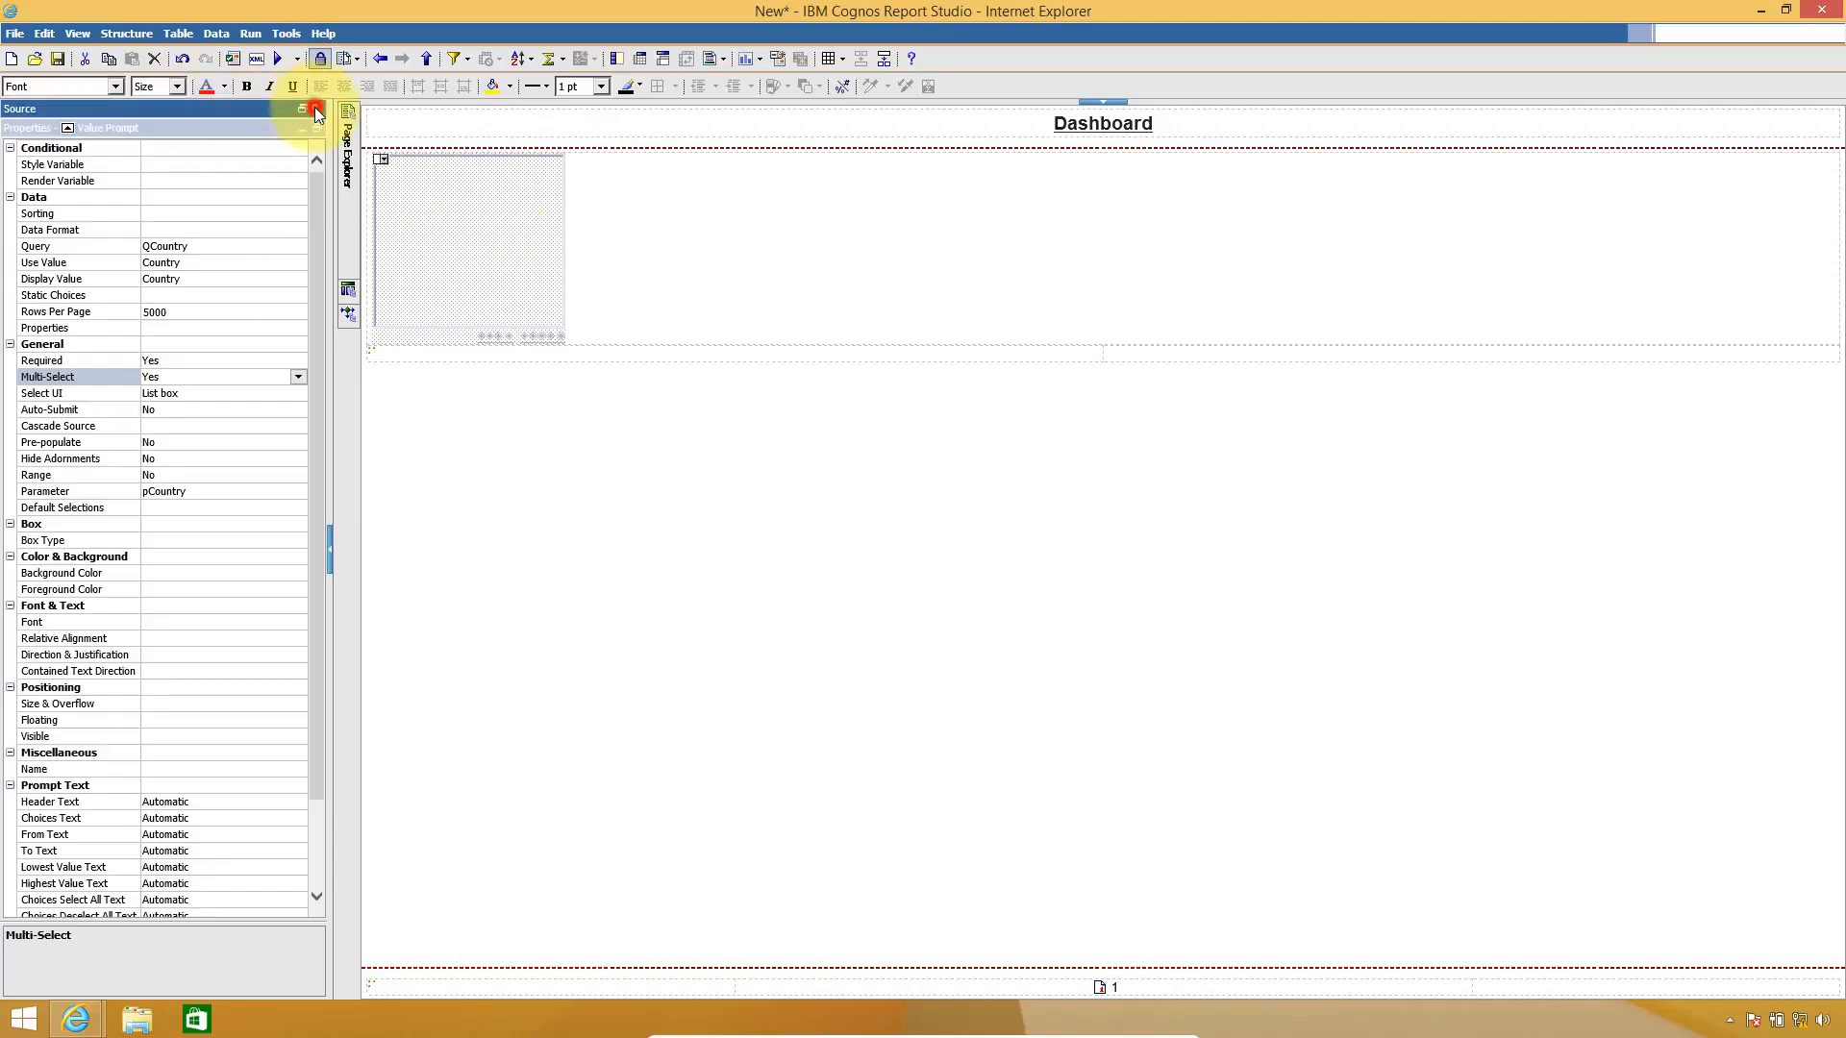
{"action": "left_click", "coordinate": [86, 964]}
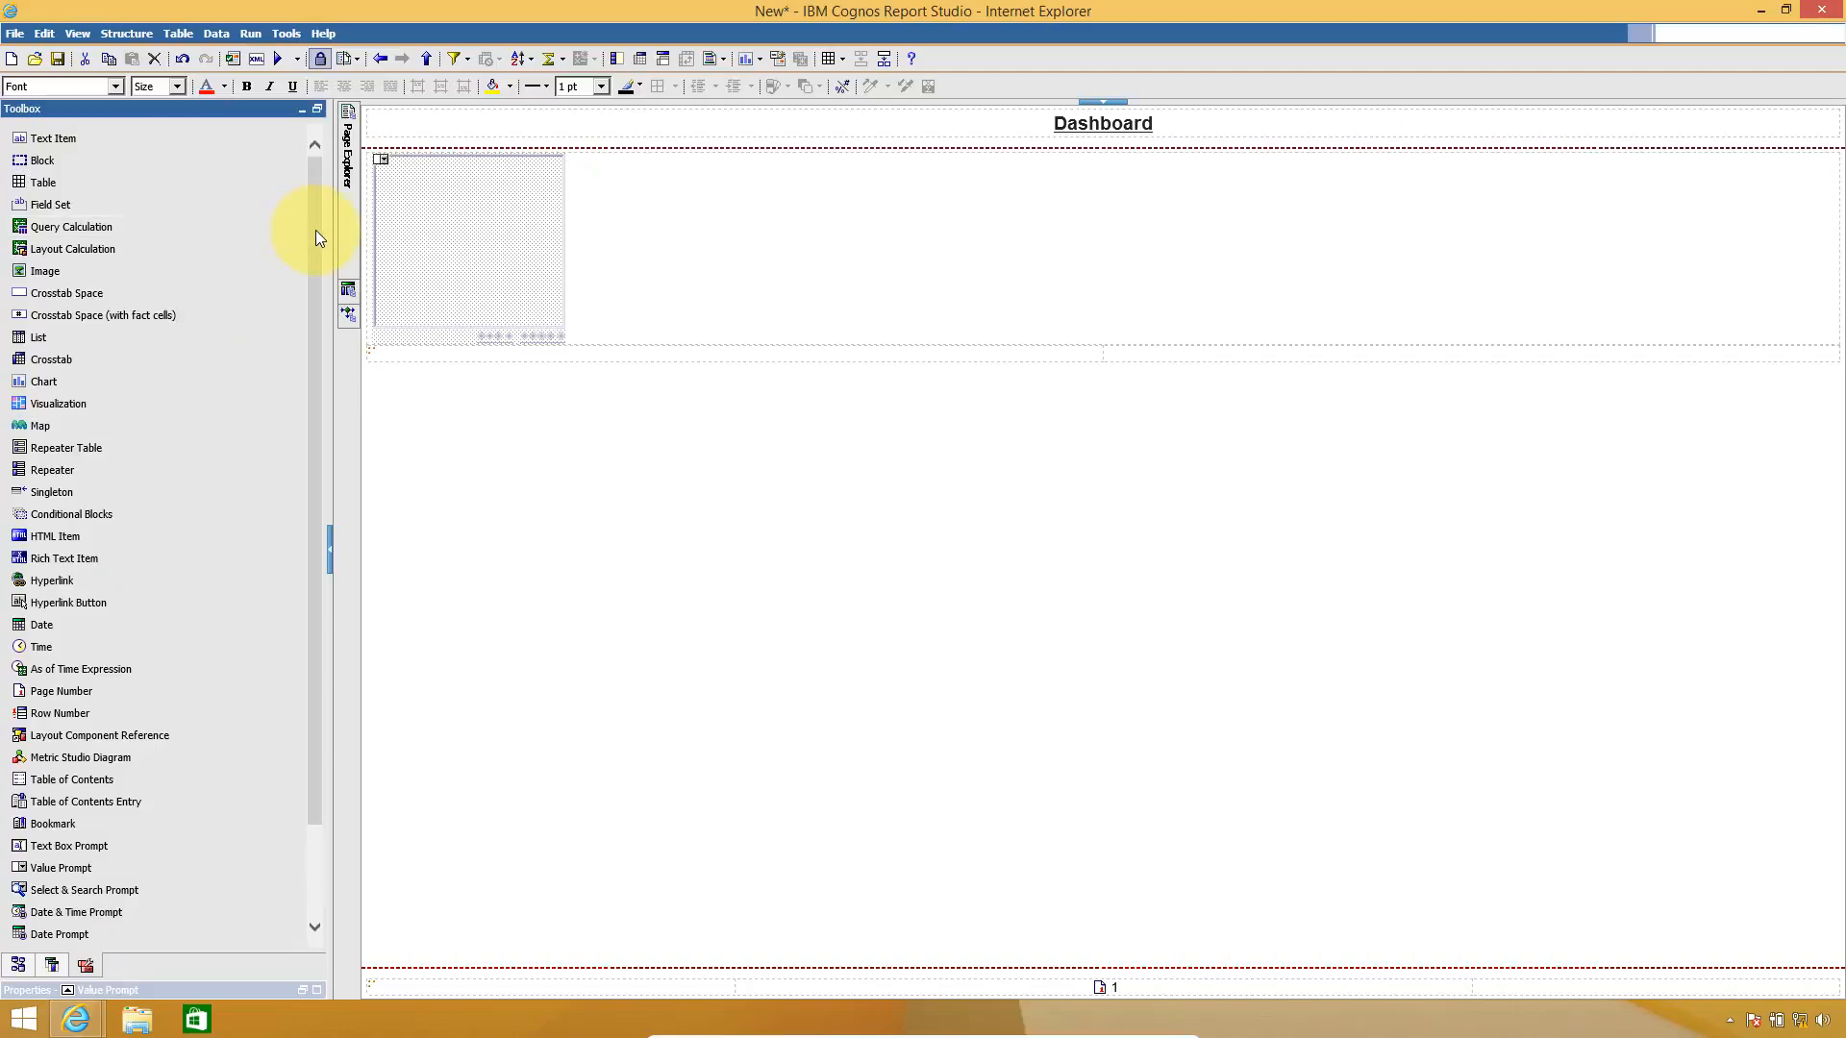
{"action": "left_click_drag", "start_coordinate": [309, 227], "coordinate": [342, 528]}
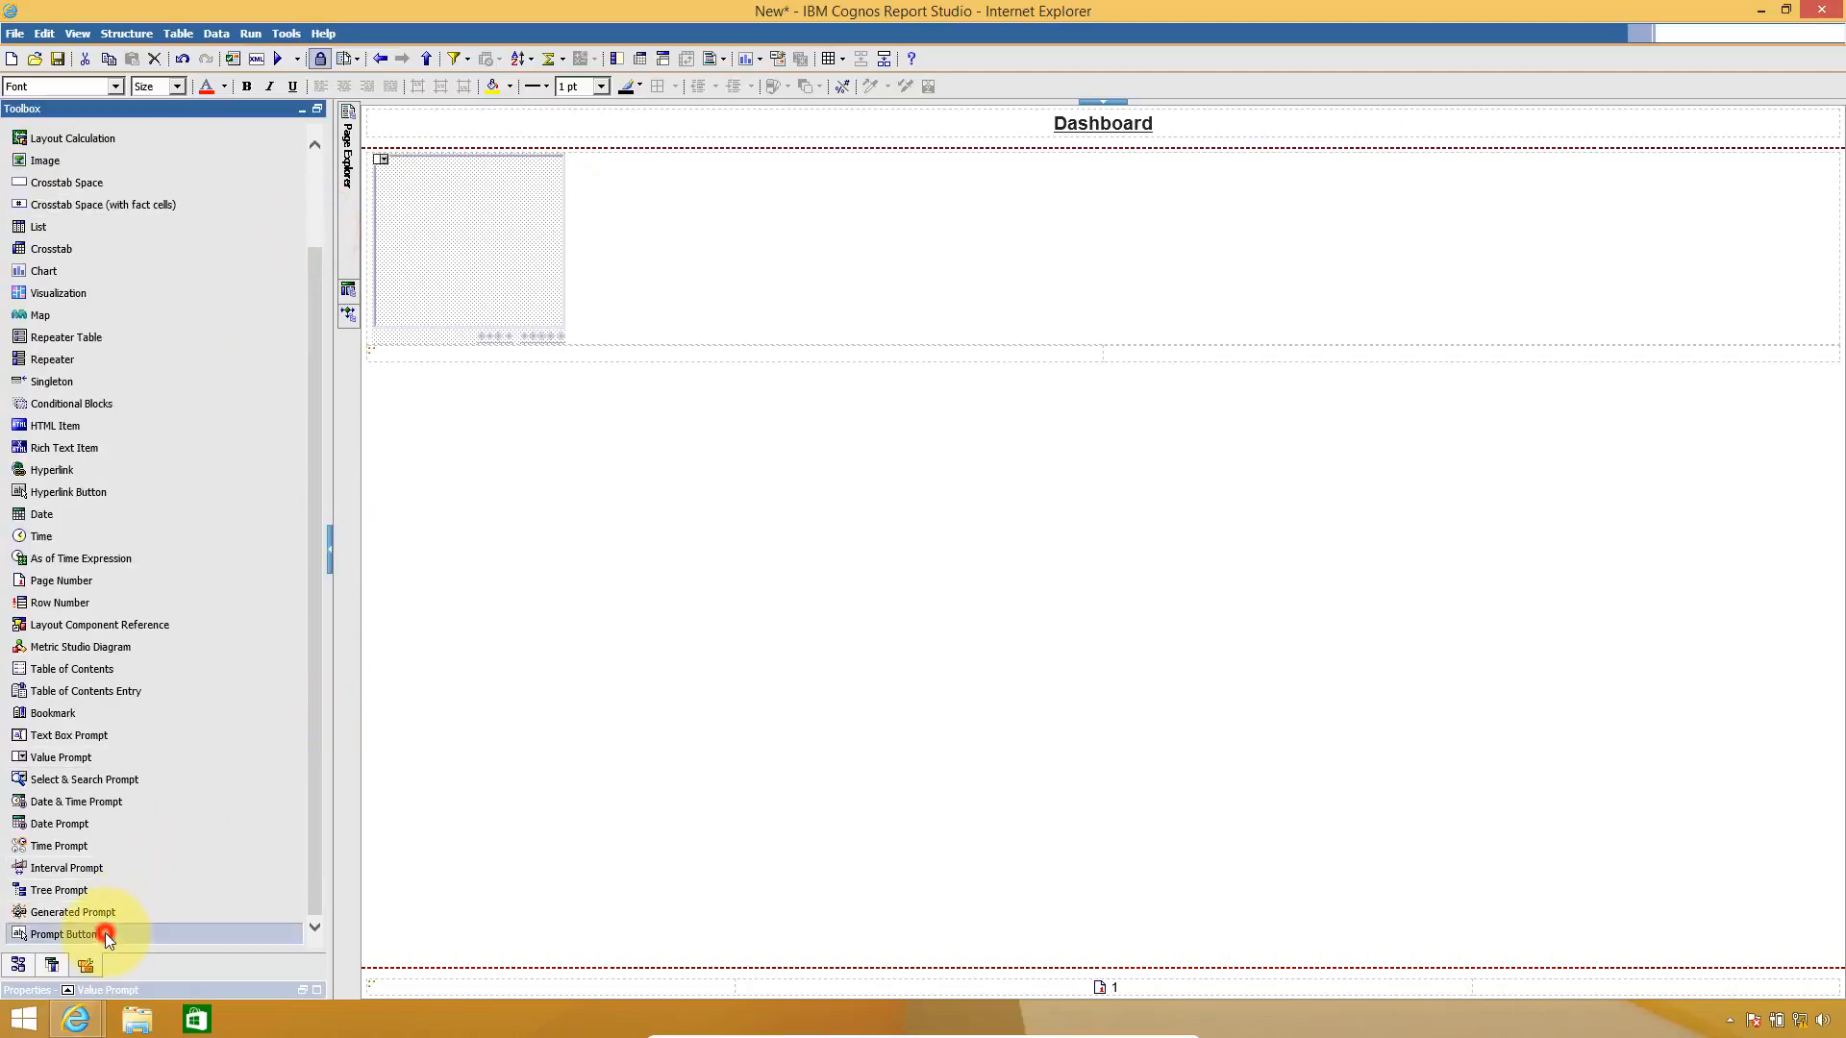
{"action": "left_click_drag", "start_coordinate": [106, 932], "coordinate": [605, 244]}
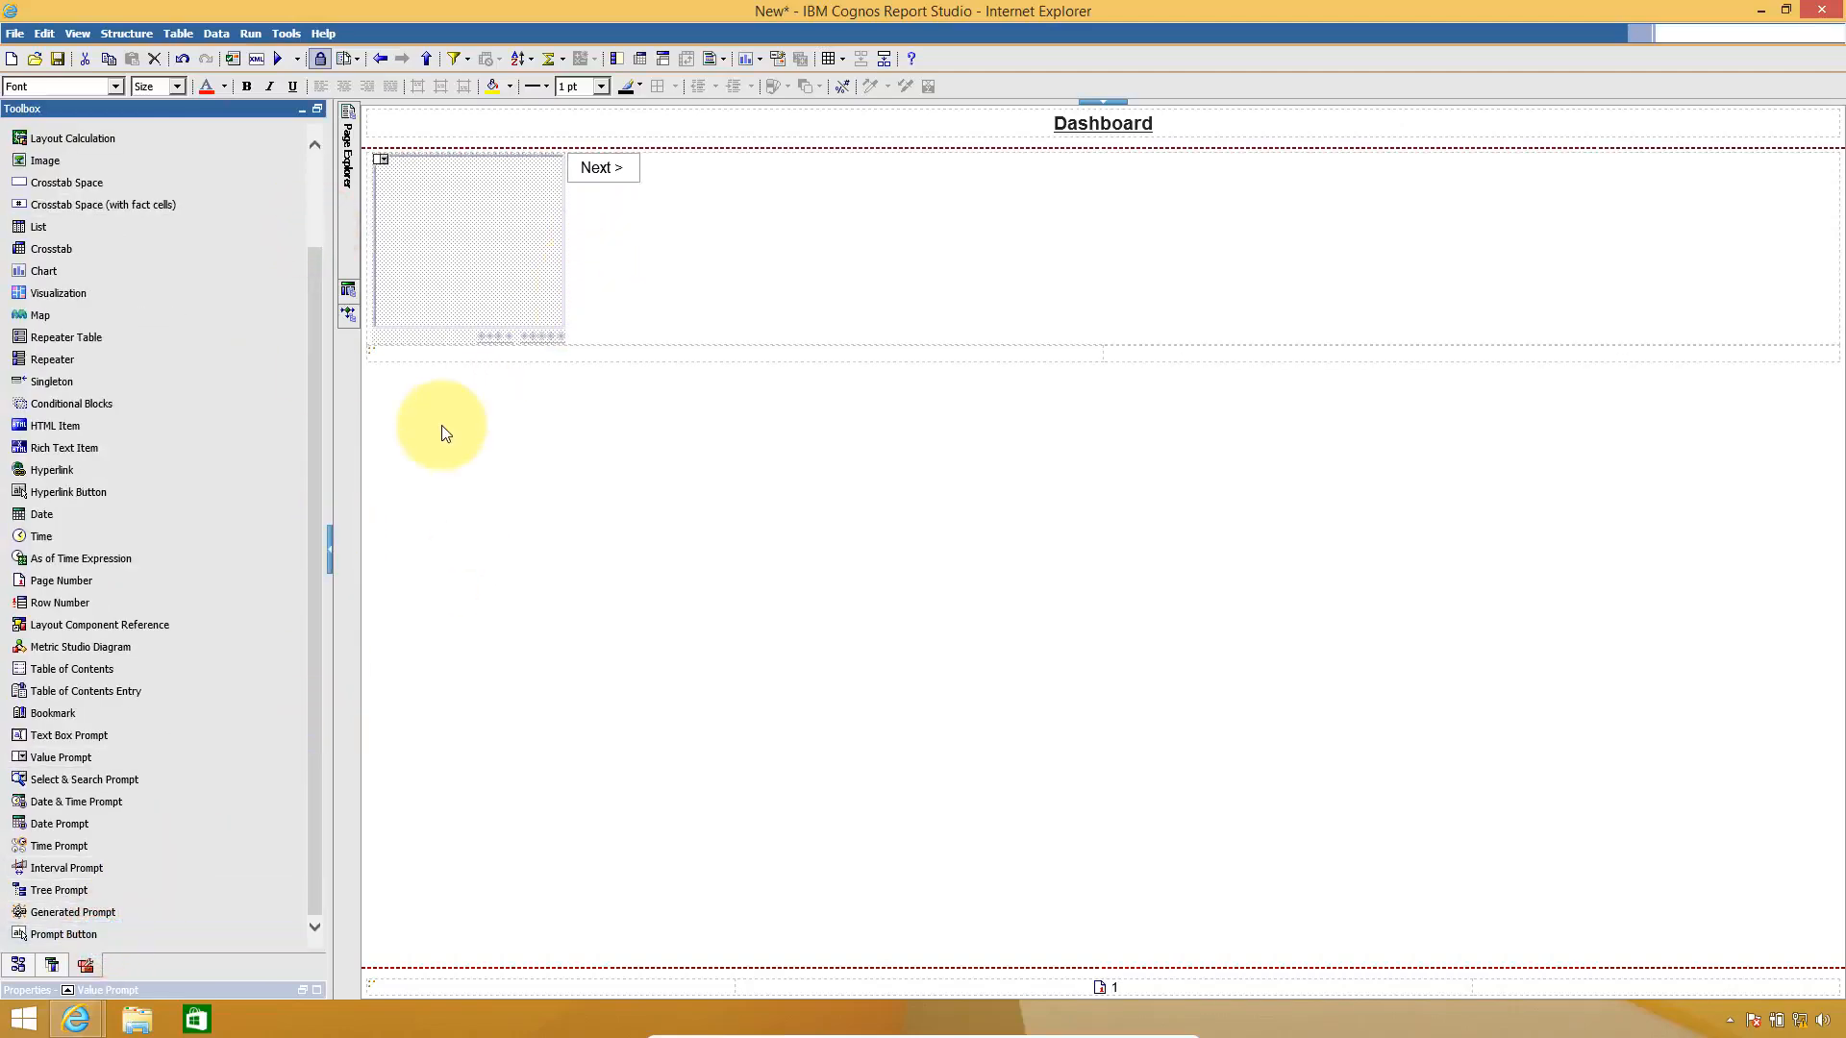
- Set the type of the new prompt button to Finish
{"action": "left_click", "coordinate": [315, 990]}
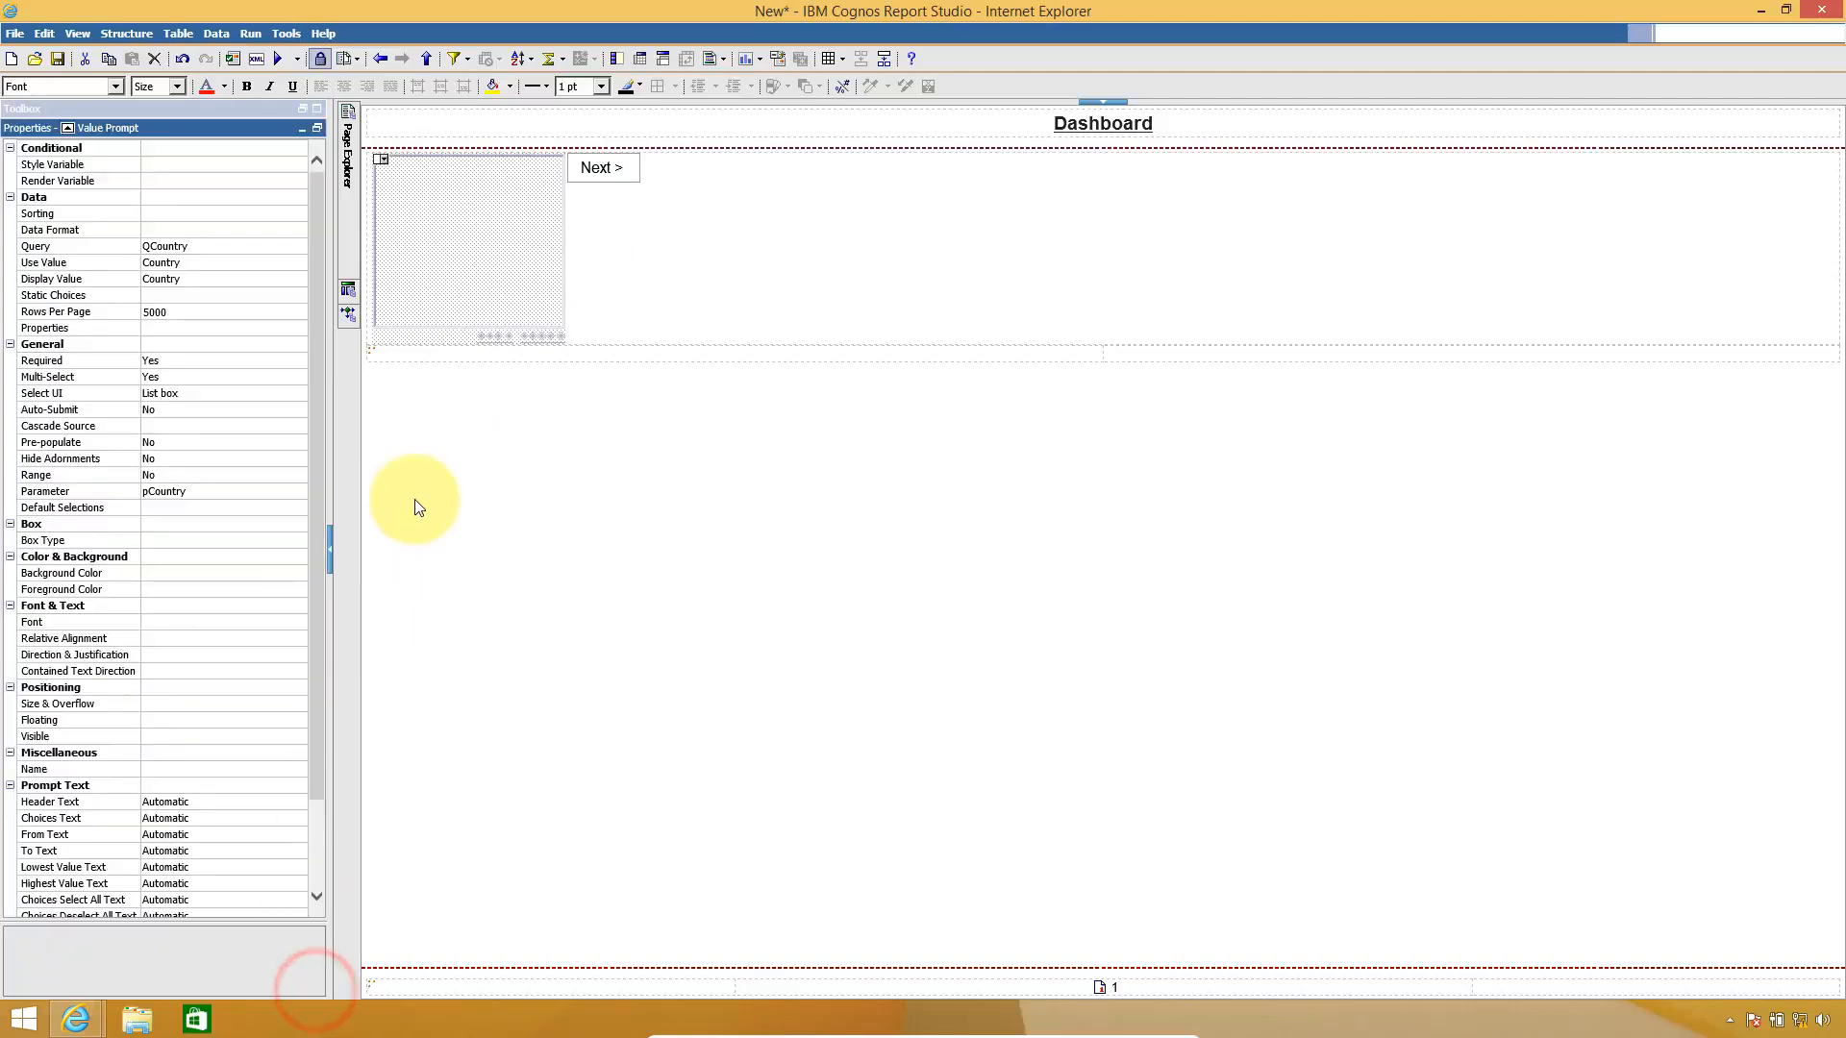
{"action": "left_click", "coordinate": [582, 173]}
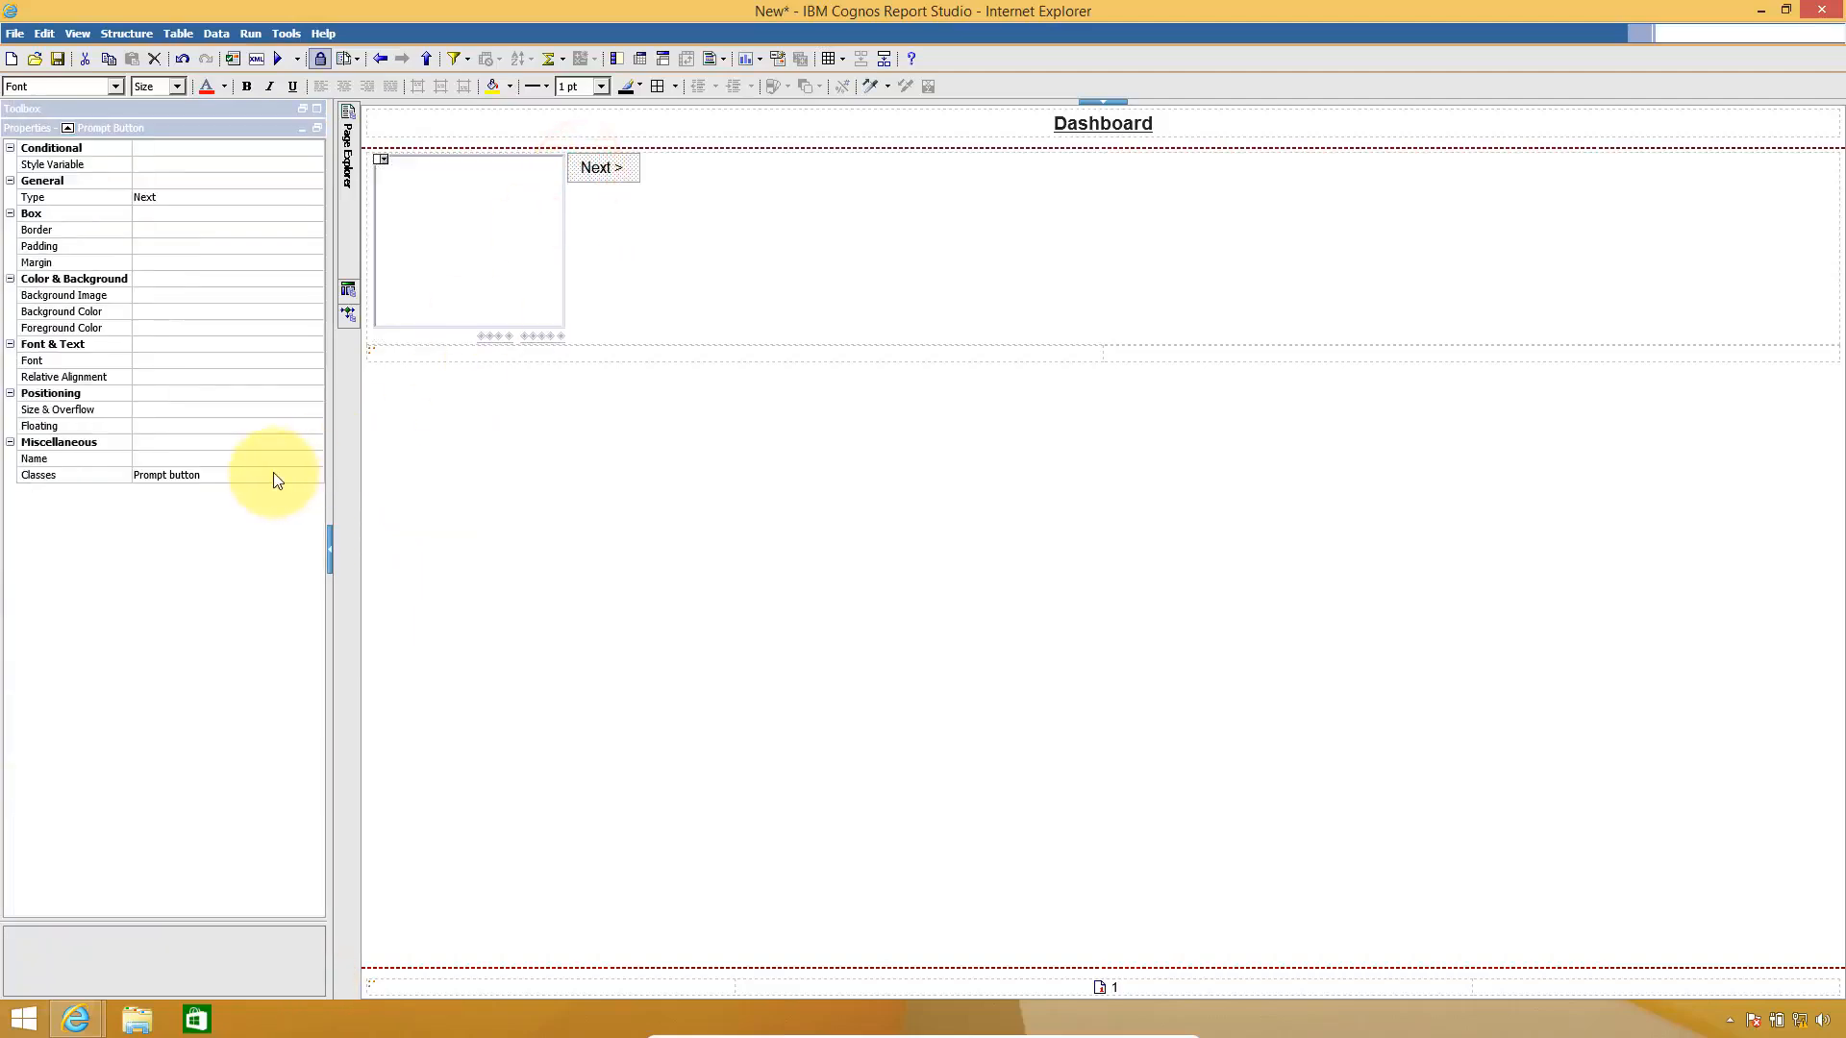
{"action": "left_click", "coordinate": [248, 198]}
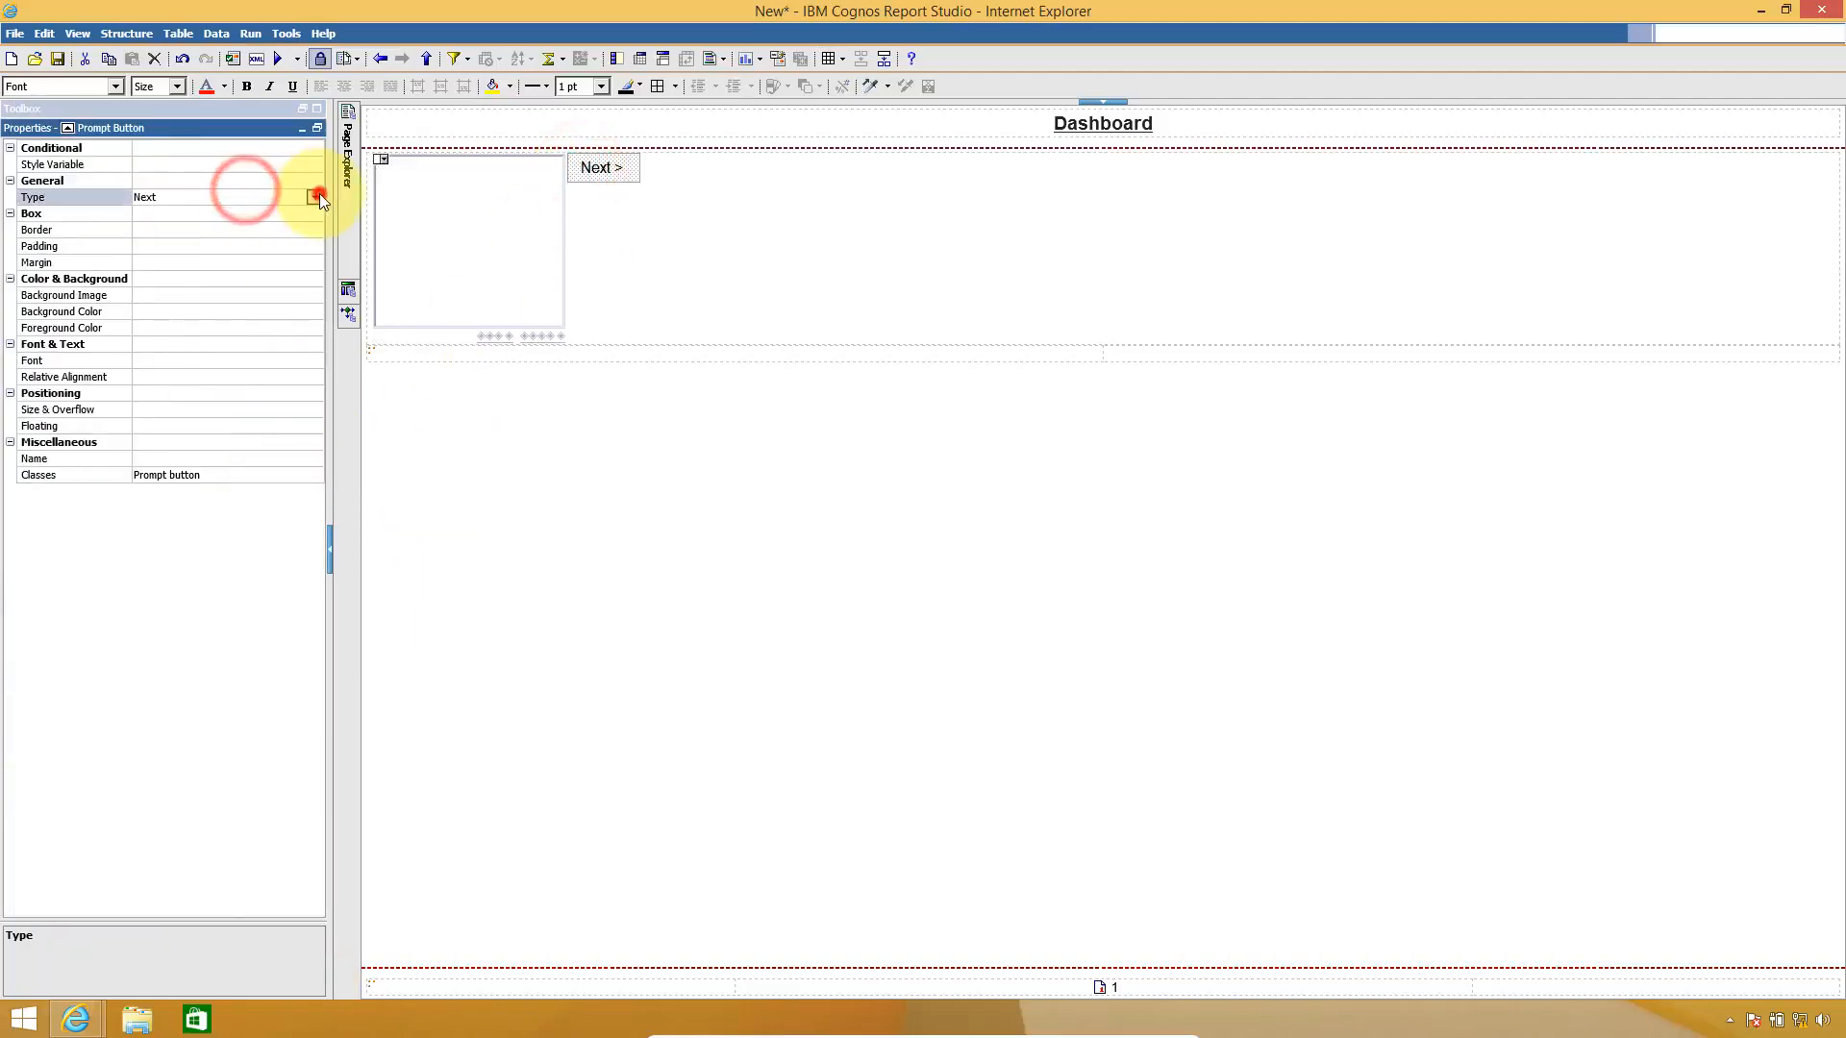
{"action": "left_click", "coordinate": [314, 197]}
{"action": "left_click", "coordinate": [295, 251]}
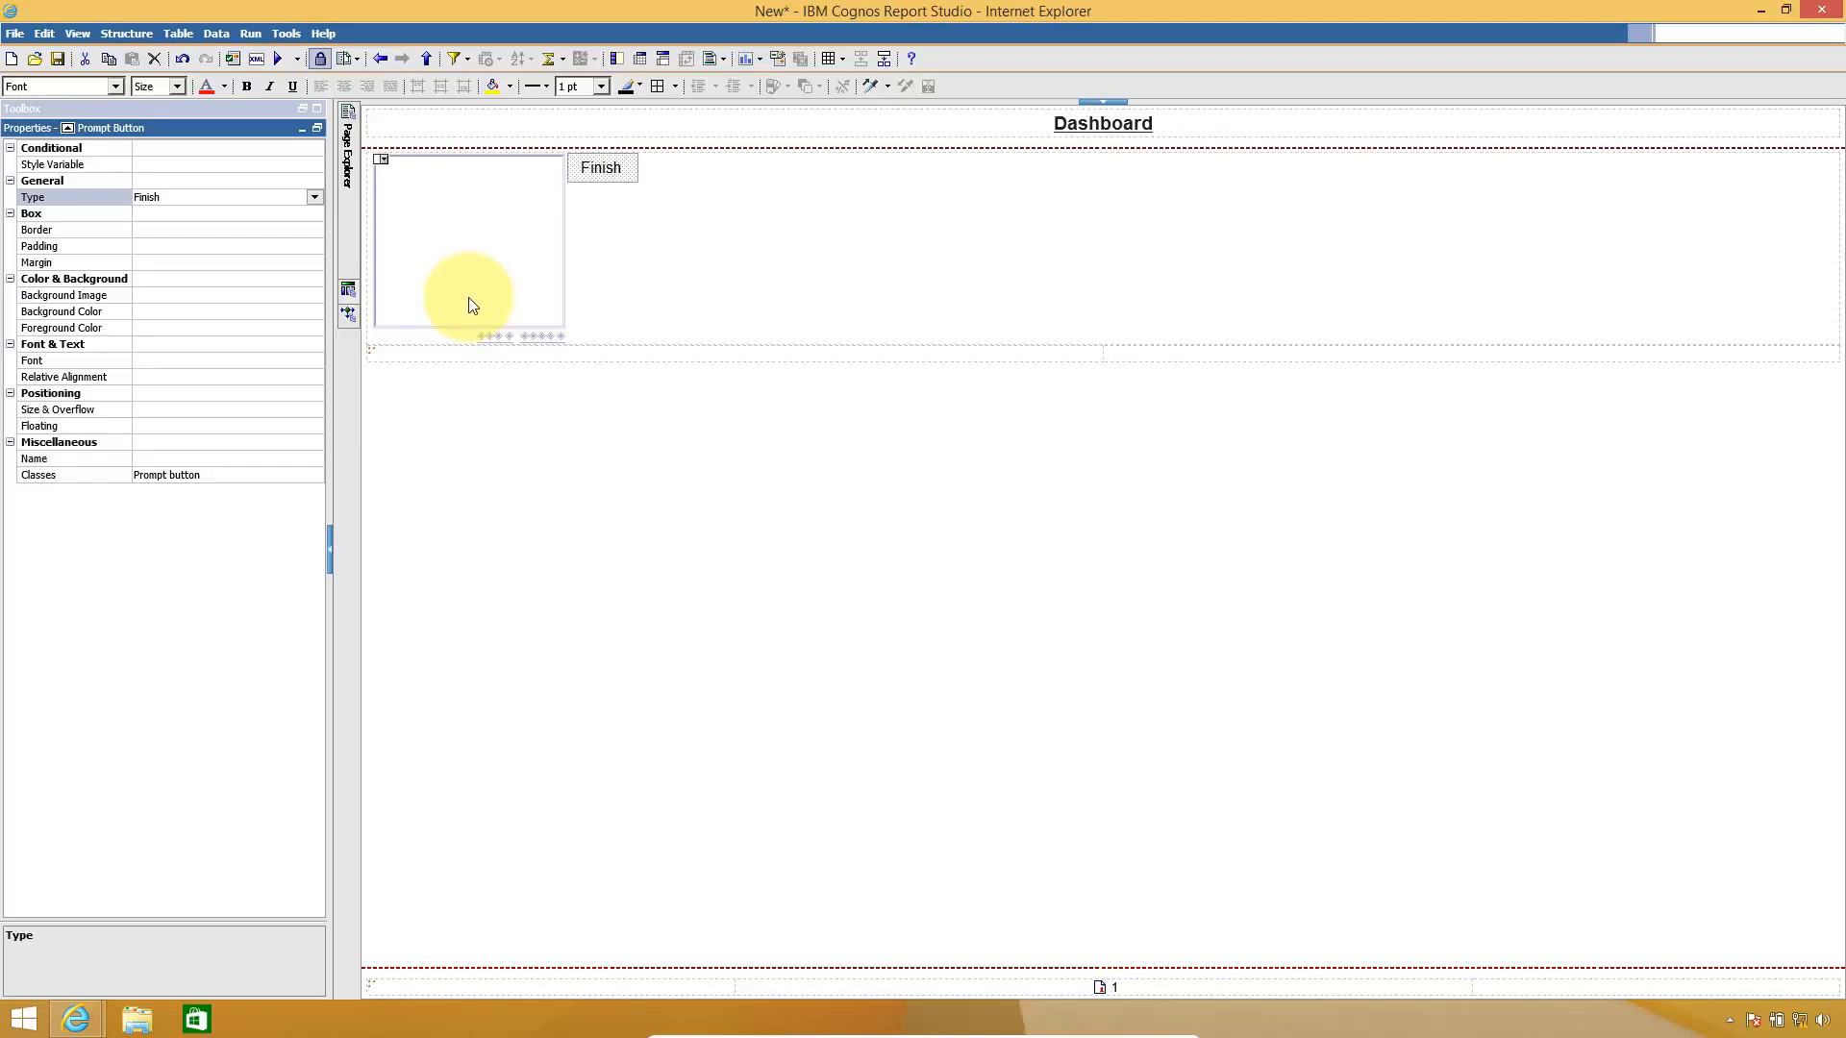
- Insert an HTML item in the table's left cell and duplicate it into the right cell
{"action": "left_click", "coordinate": [317, 112]}
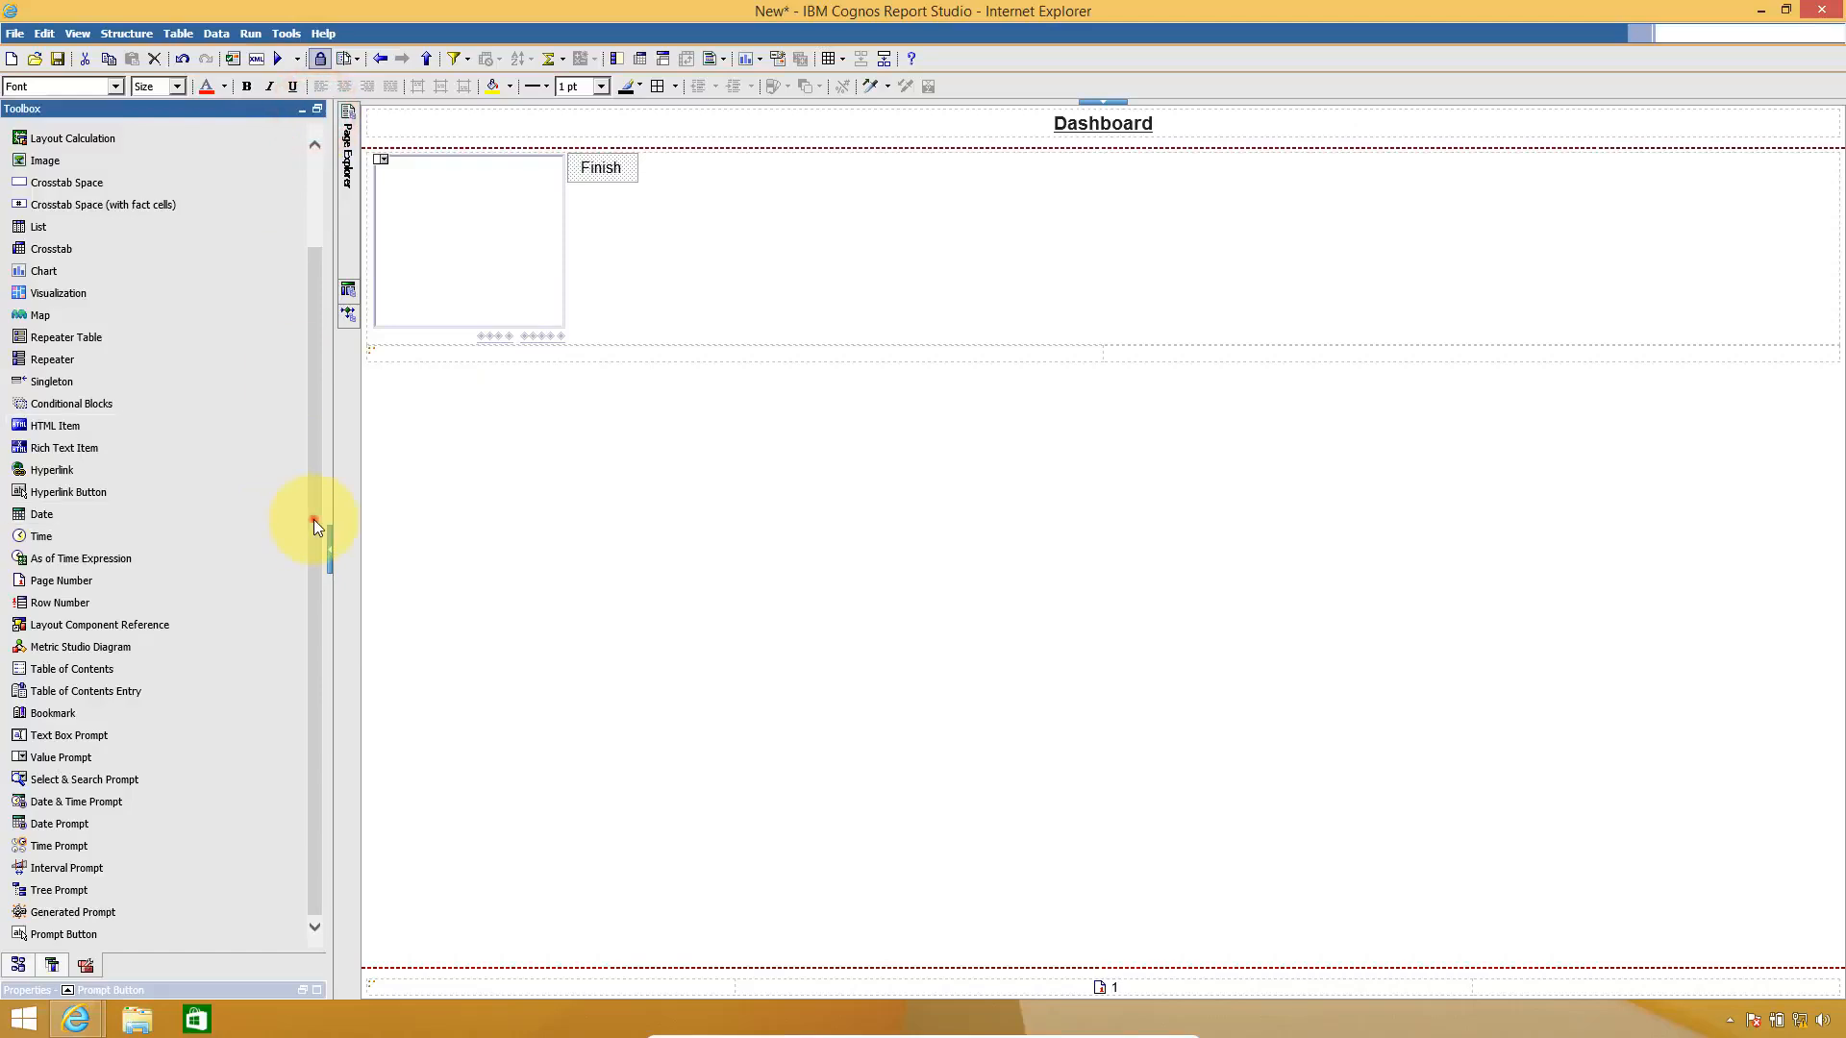
{"action": "left_click_drag", "start_coordinate": [315, 520], "coordinate": [305, 659]}
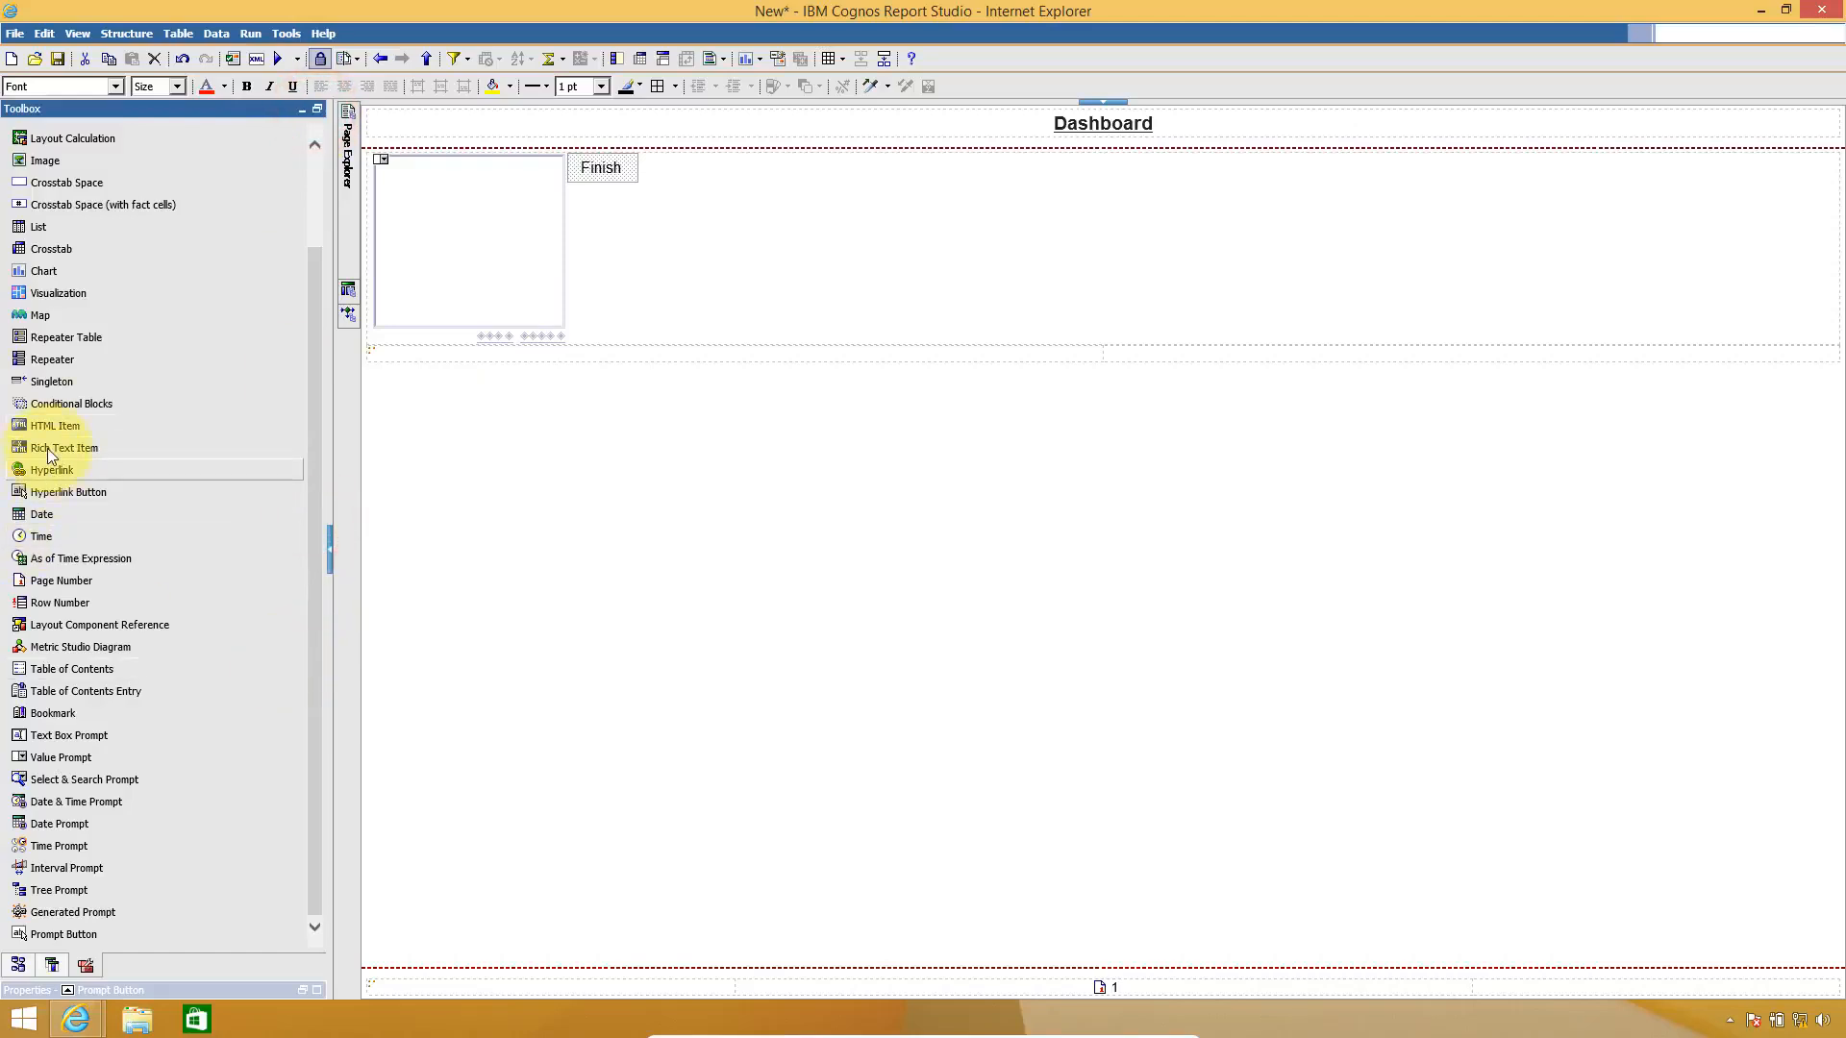
{"action": "left_click_drag", "start_coordinate": [48, 425], "coordinate": [587, 368]}
{"action": "left_click", "coordinate": [436, 354]}
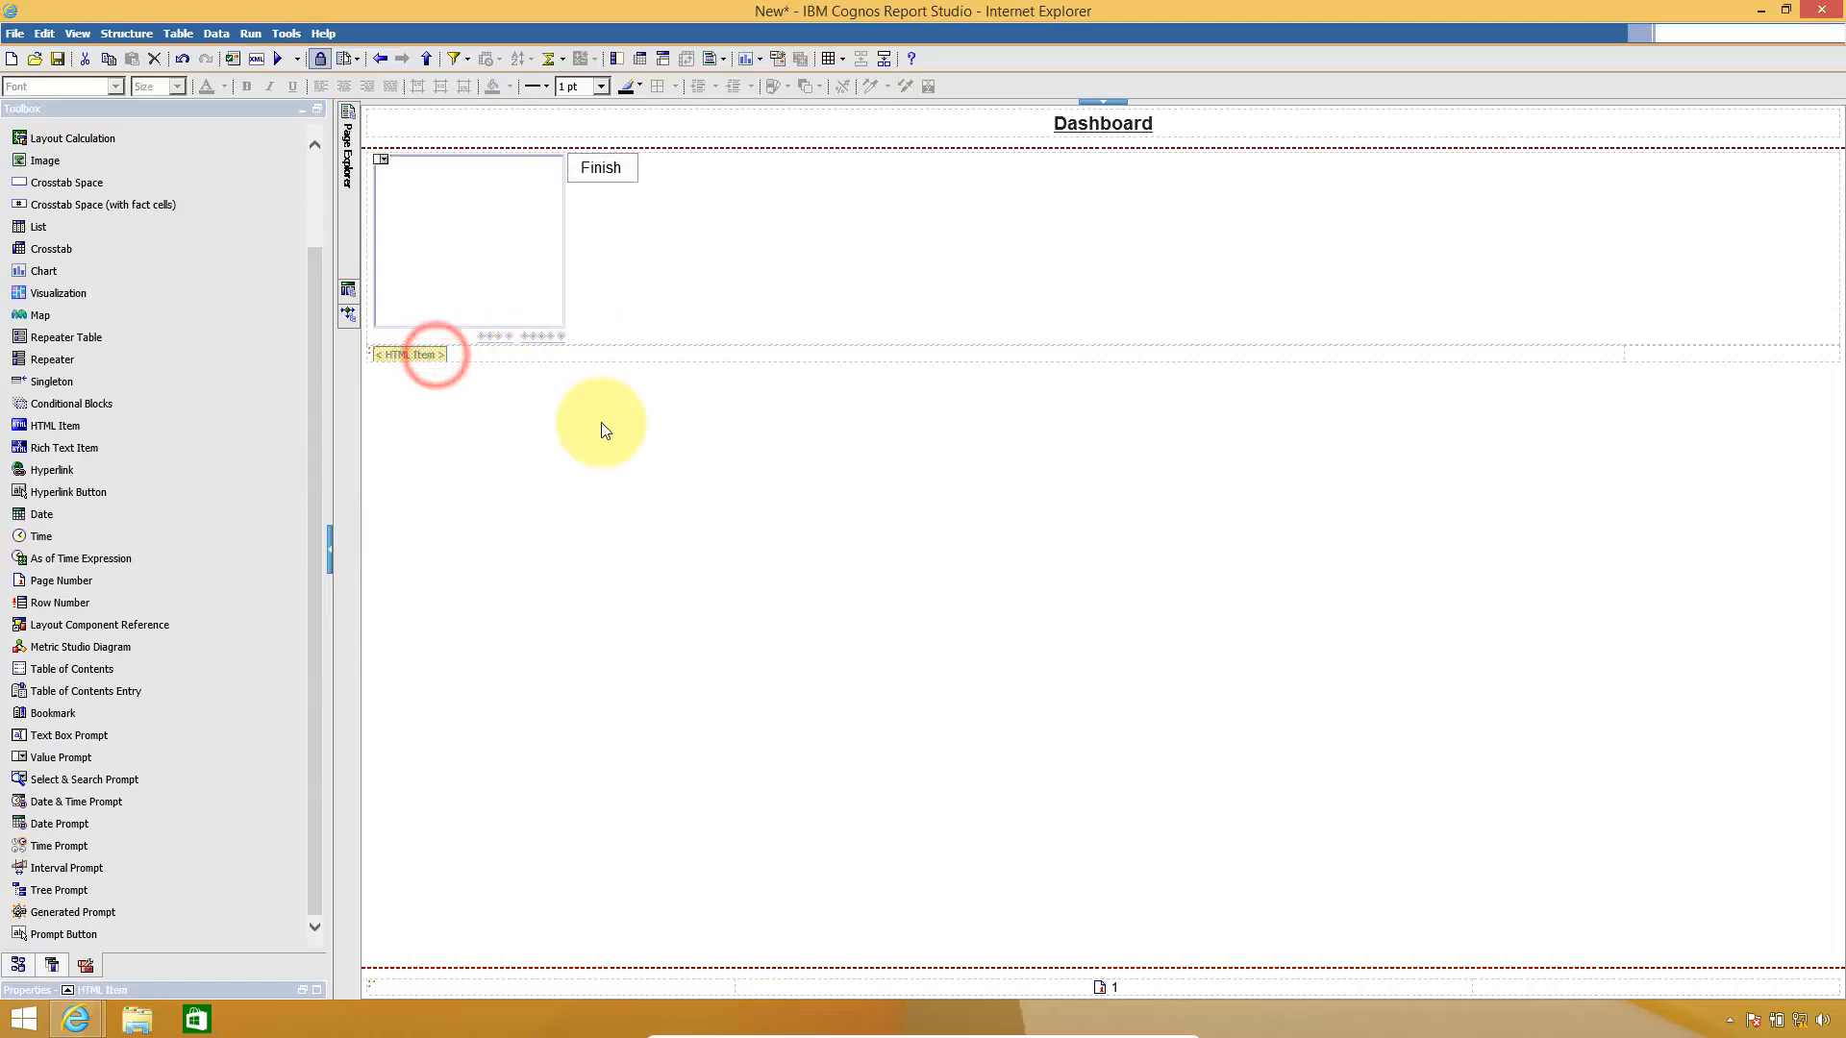
{"action": "left_click", "coordinate": [1635, 357]}
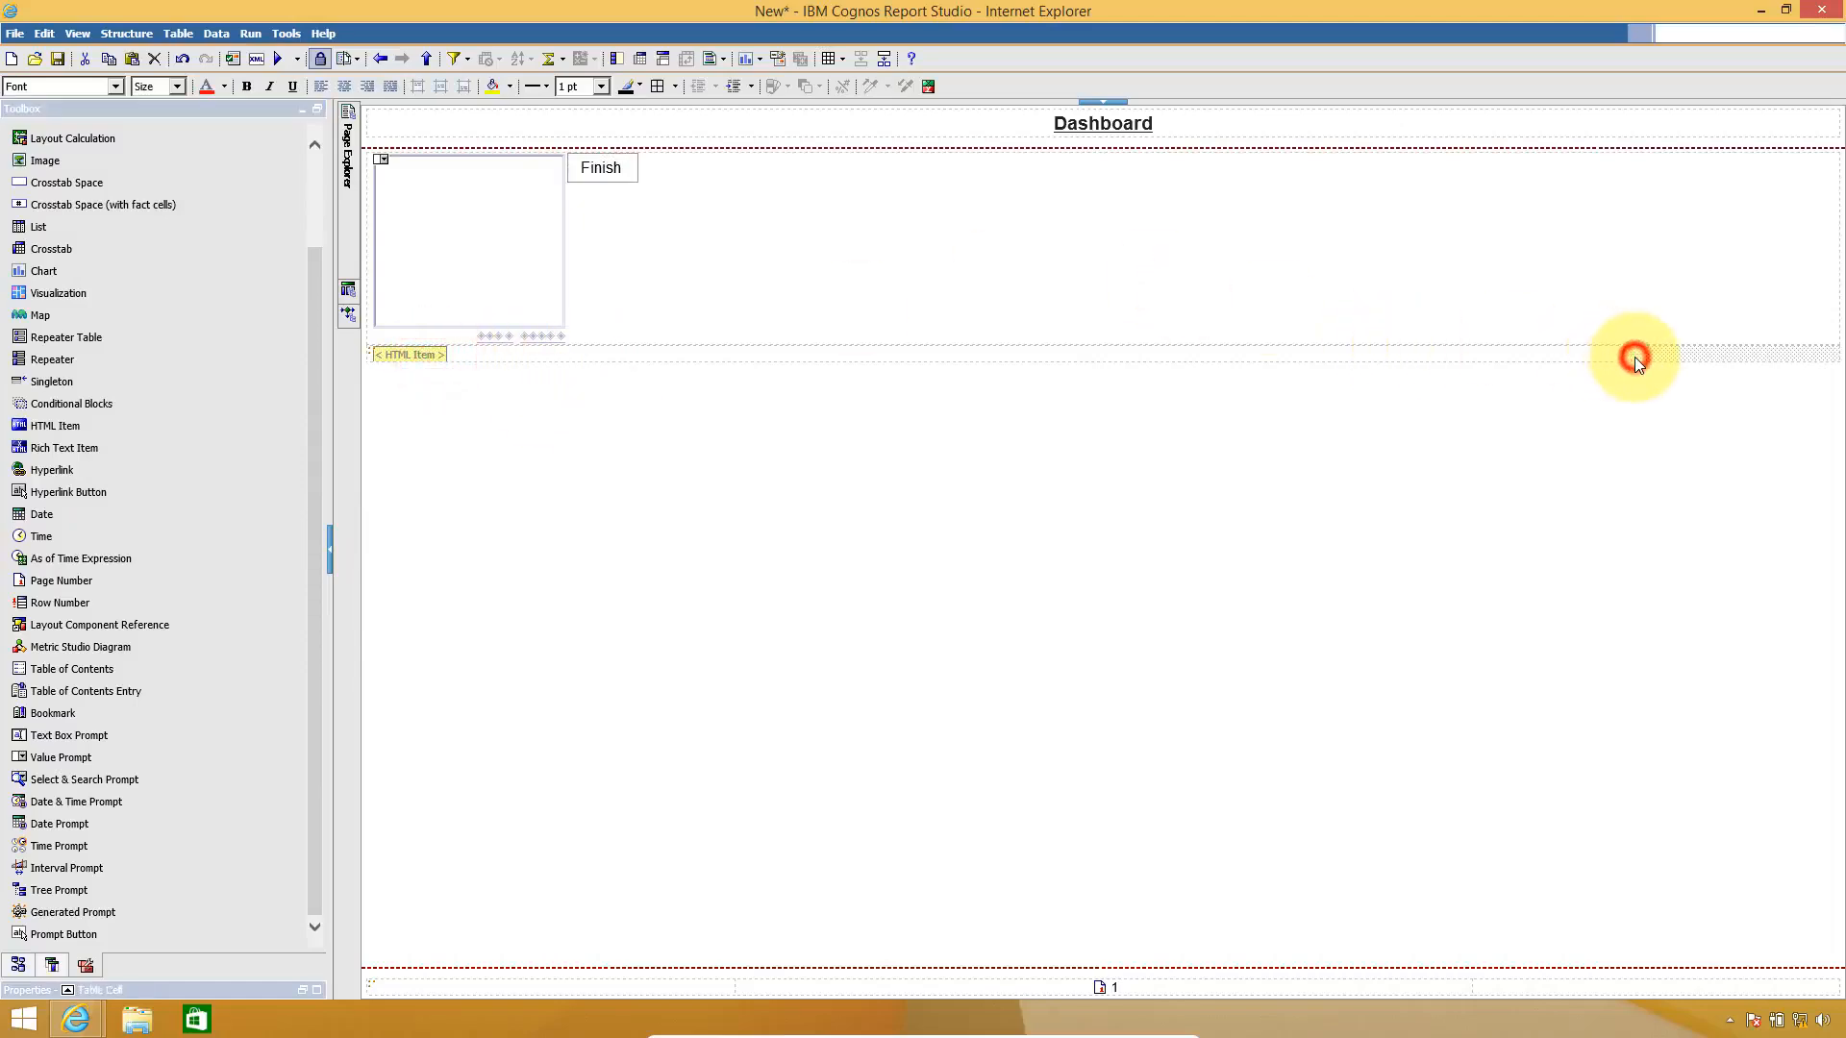
{"action": "key", "text": "ctrl+v"}
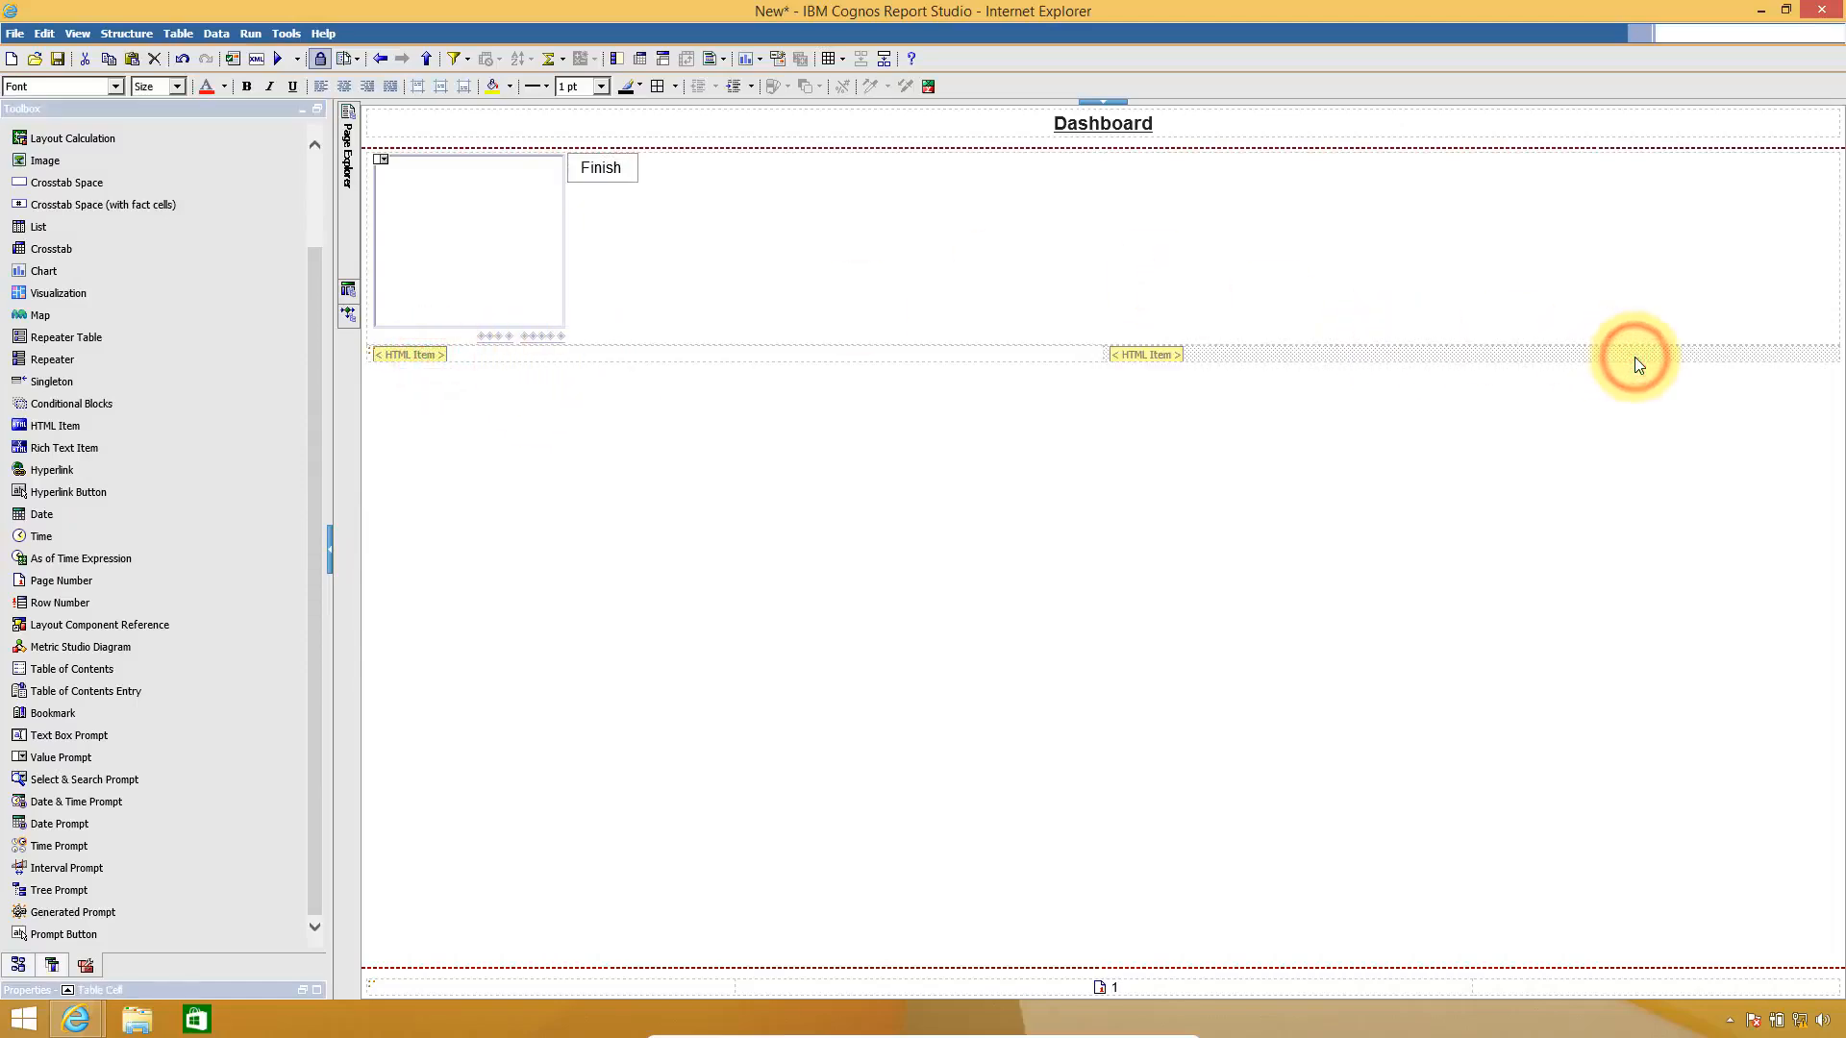
- Set the height of the table holding the HTML items to 100%
{"action": "left_click", "coordinate": [369, 352]}
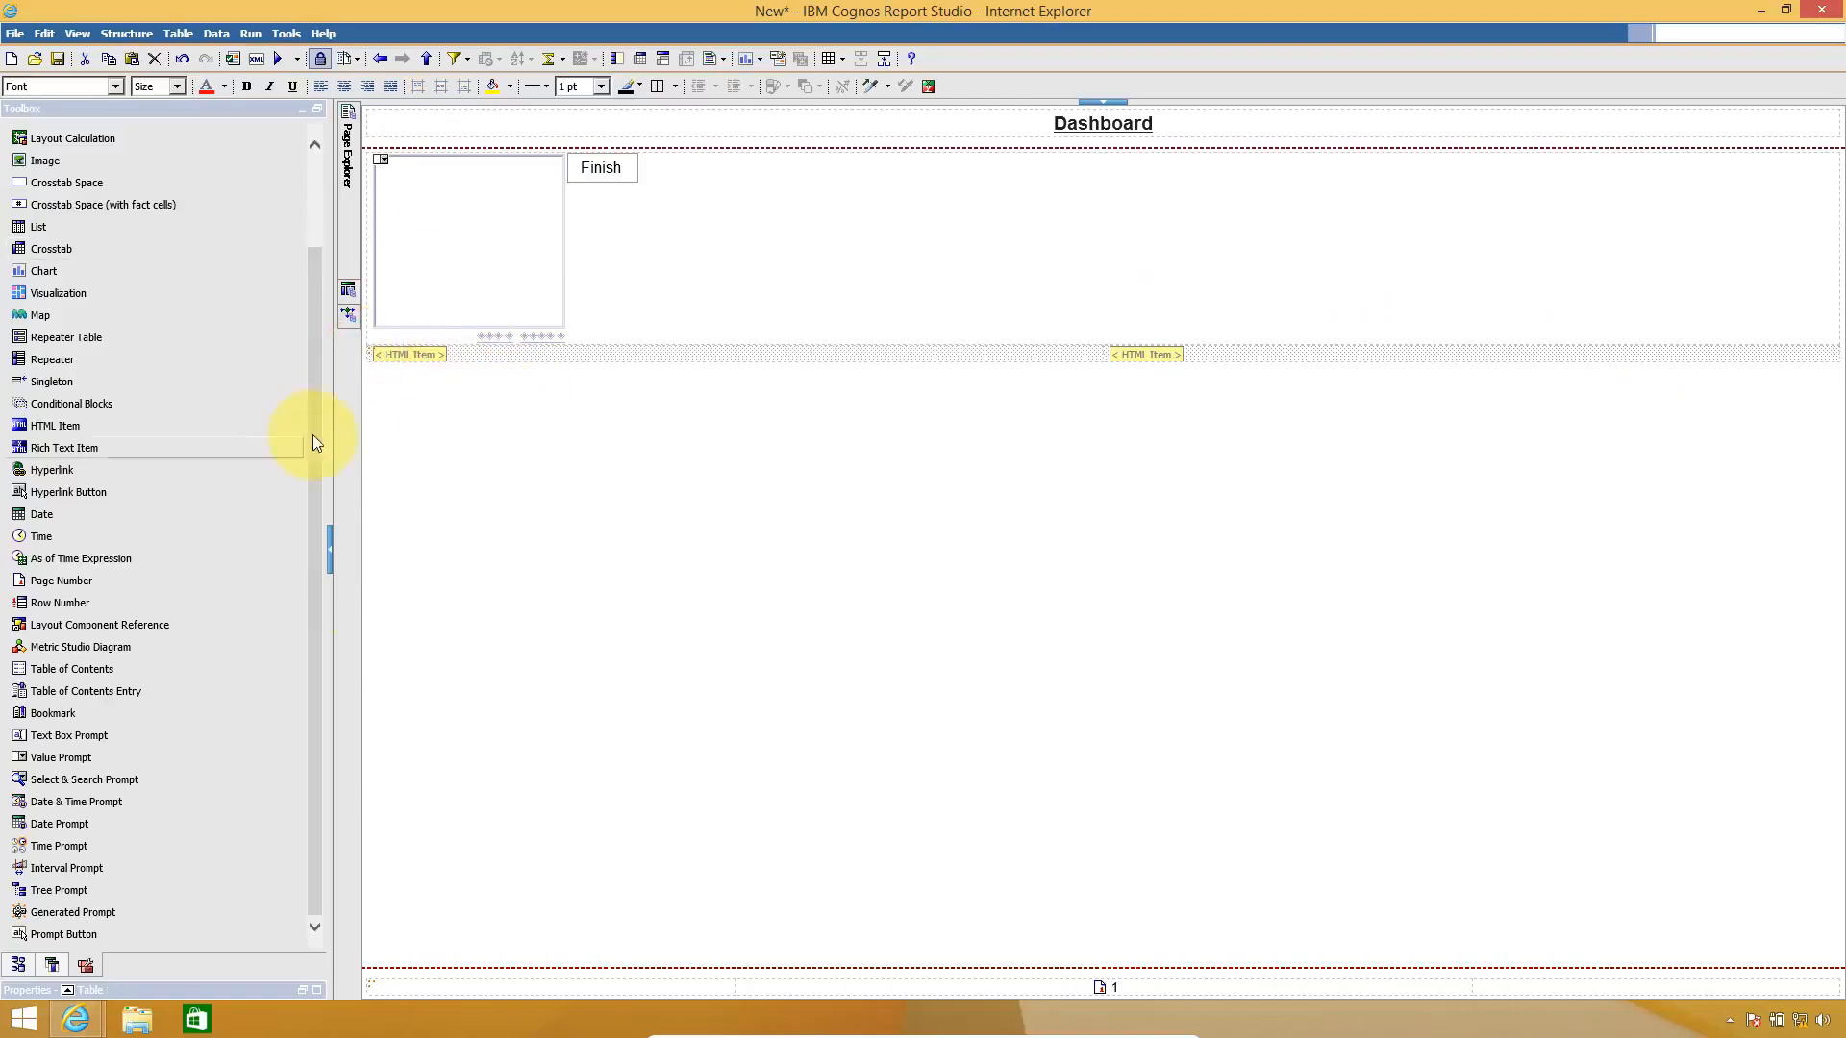
{"action": "left_click", "coordinate": [318, 991]}
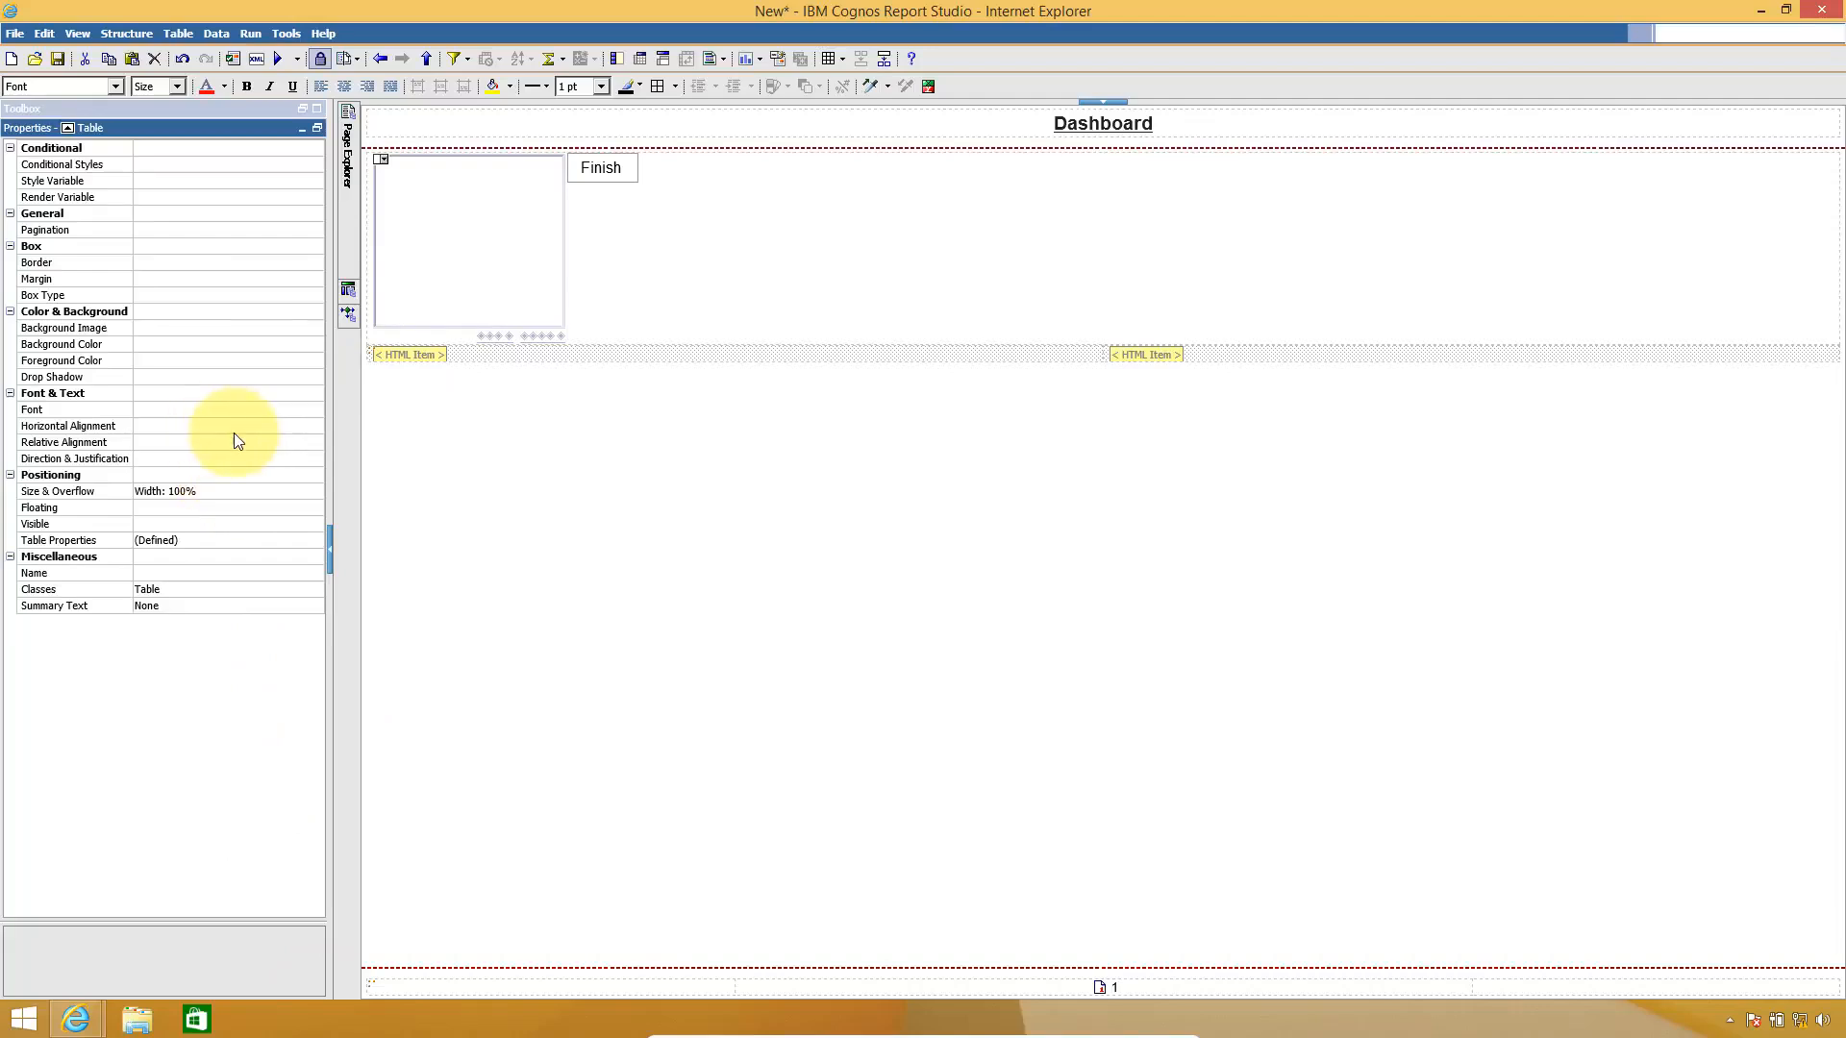
{"action": "left_click", "coordinate": [257, 498]}
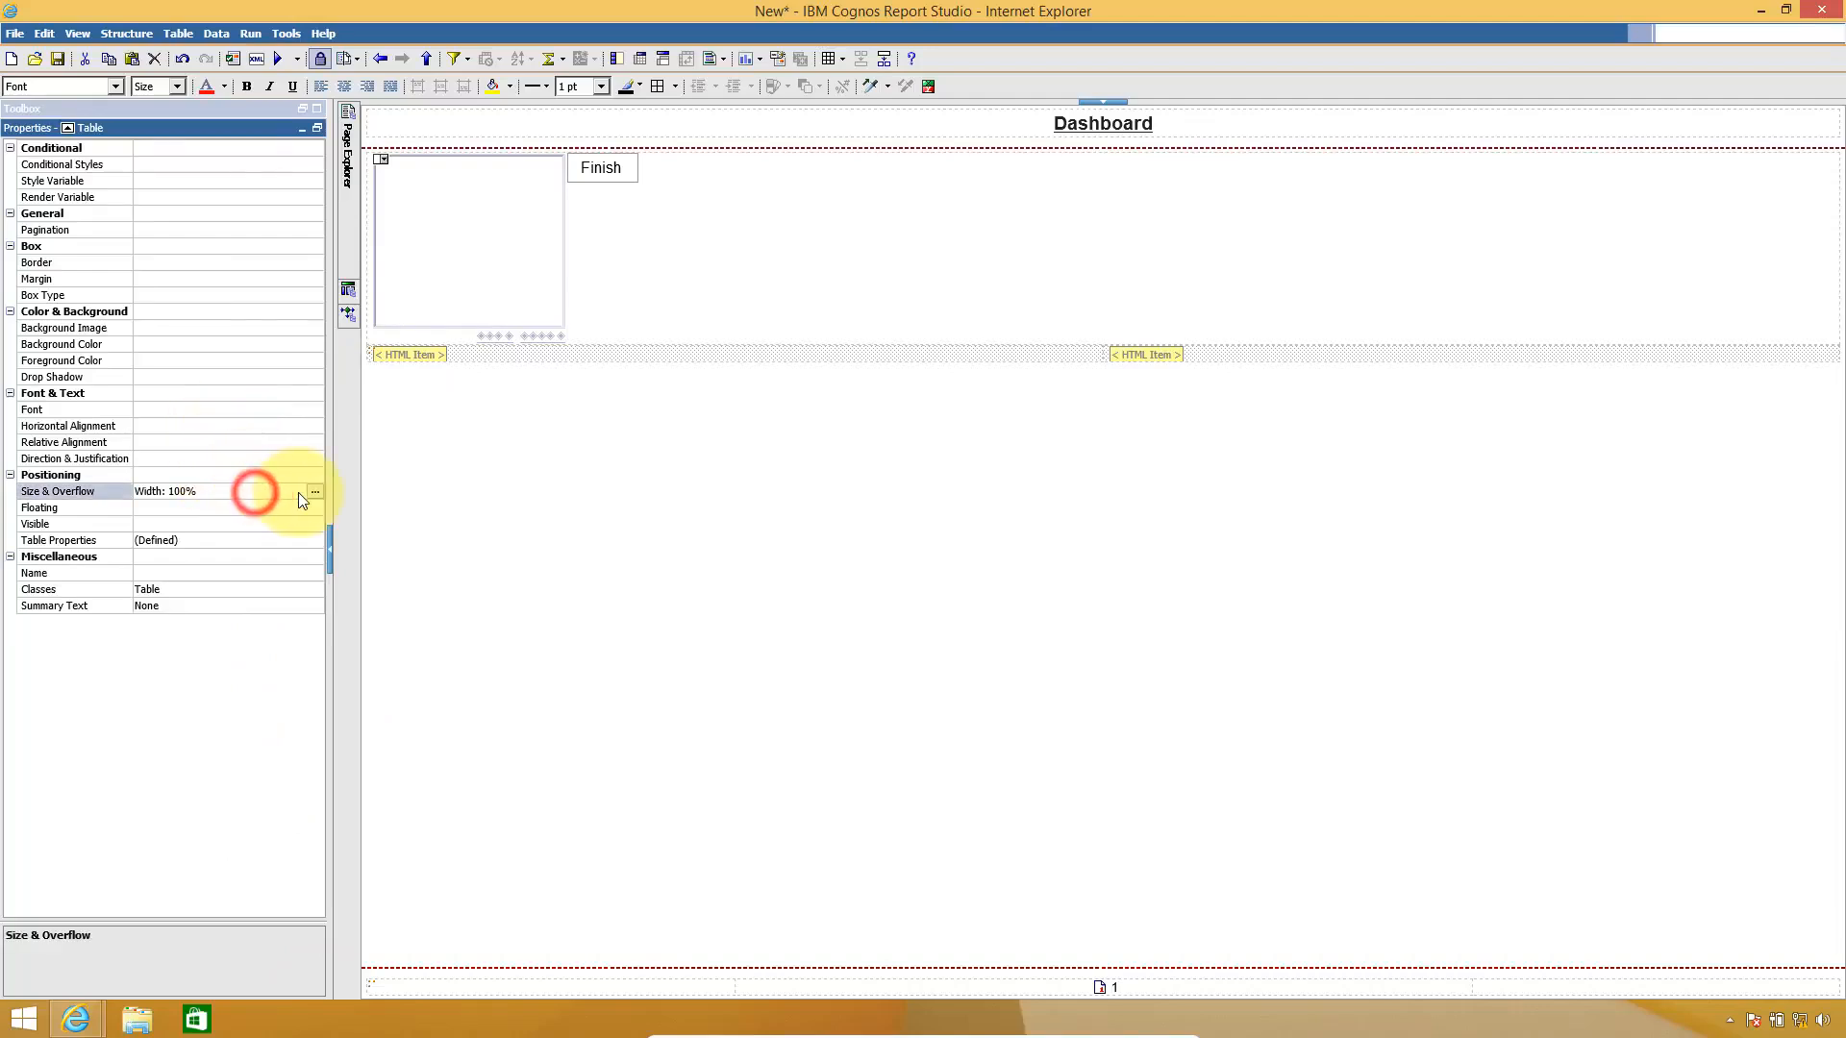
{"action": "left_click", "coordinate": [313, 492]}
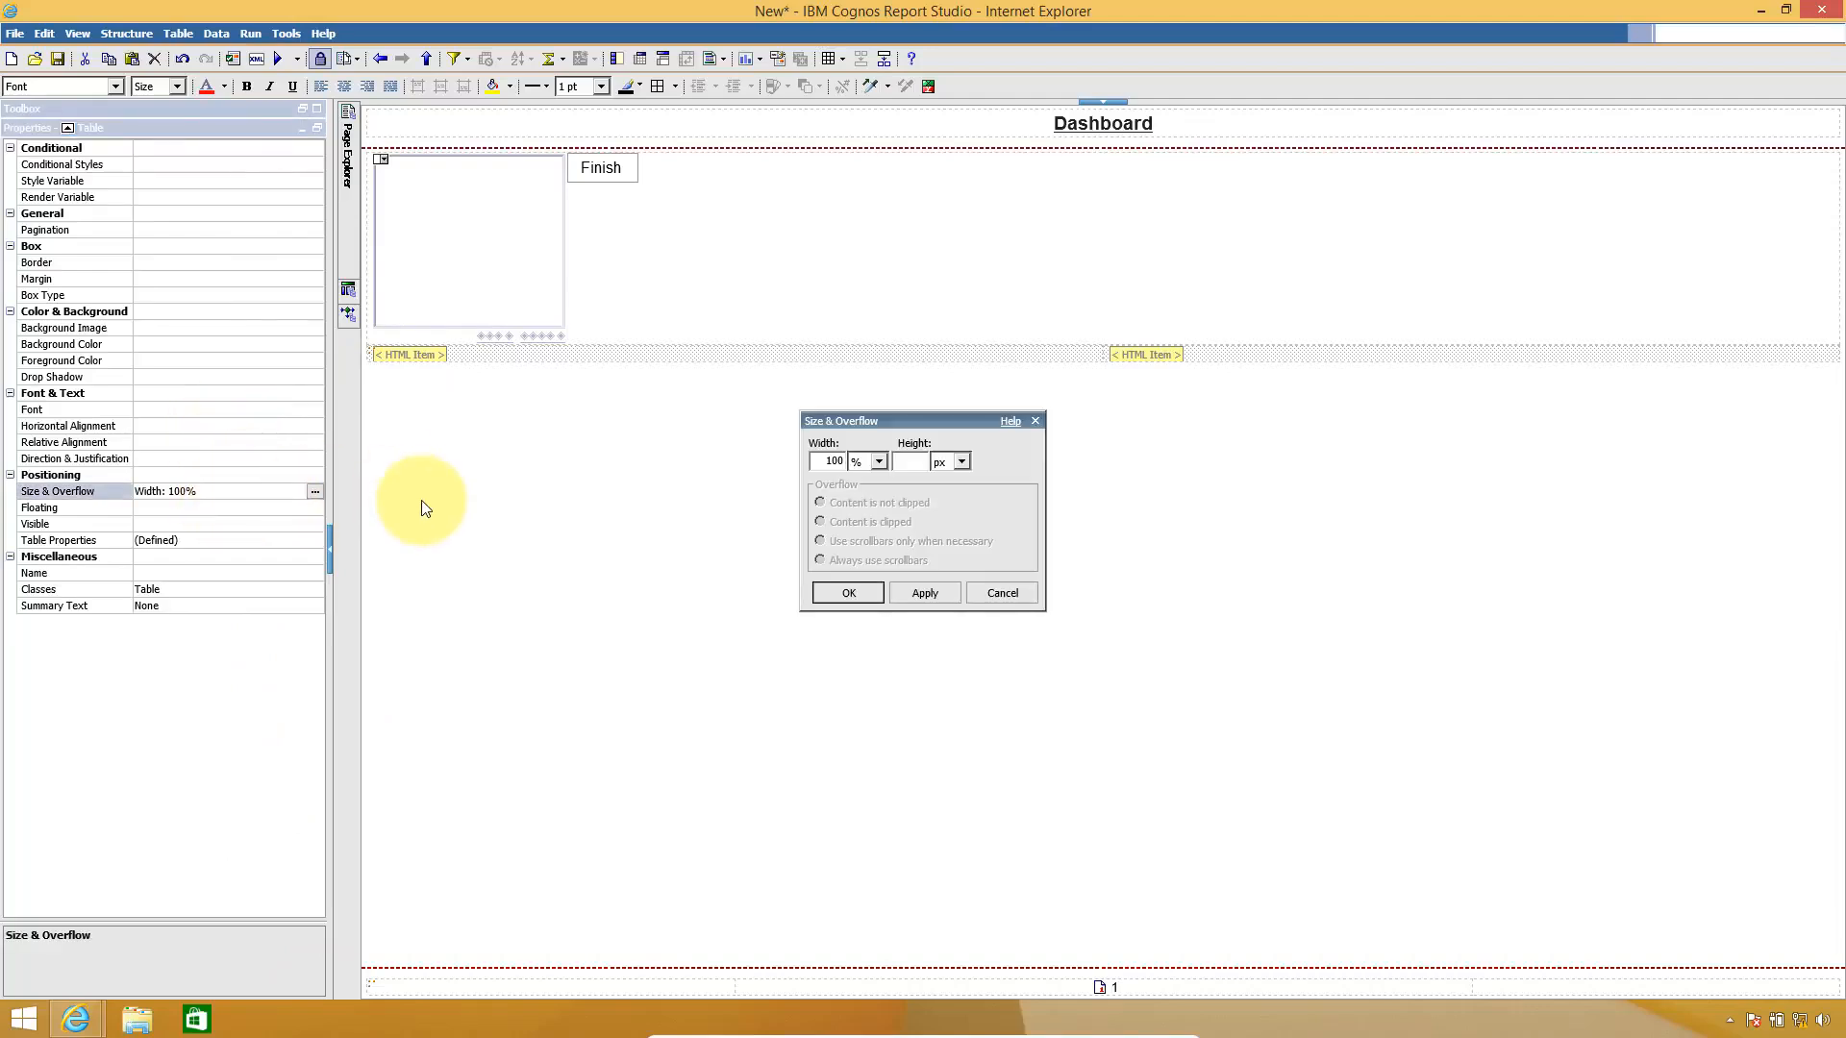
{"action": "left_click", "coordinate": [918, 461]}
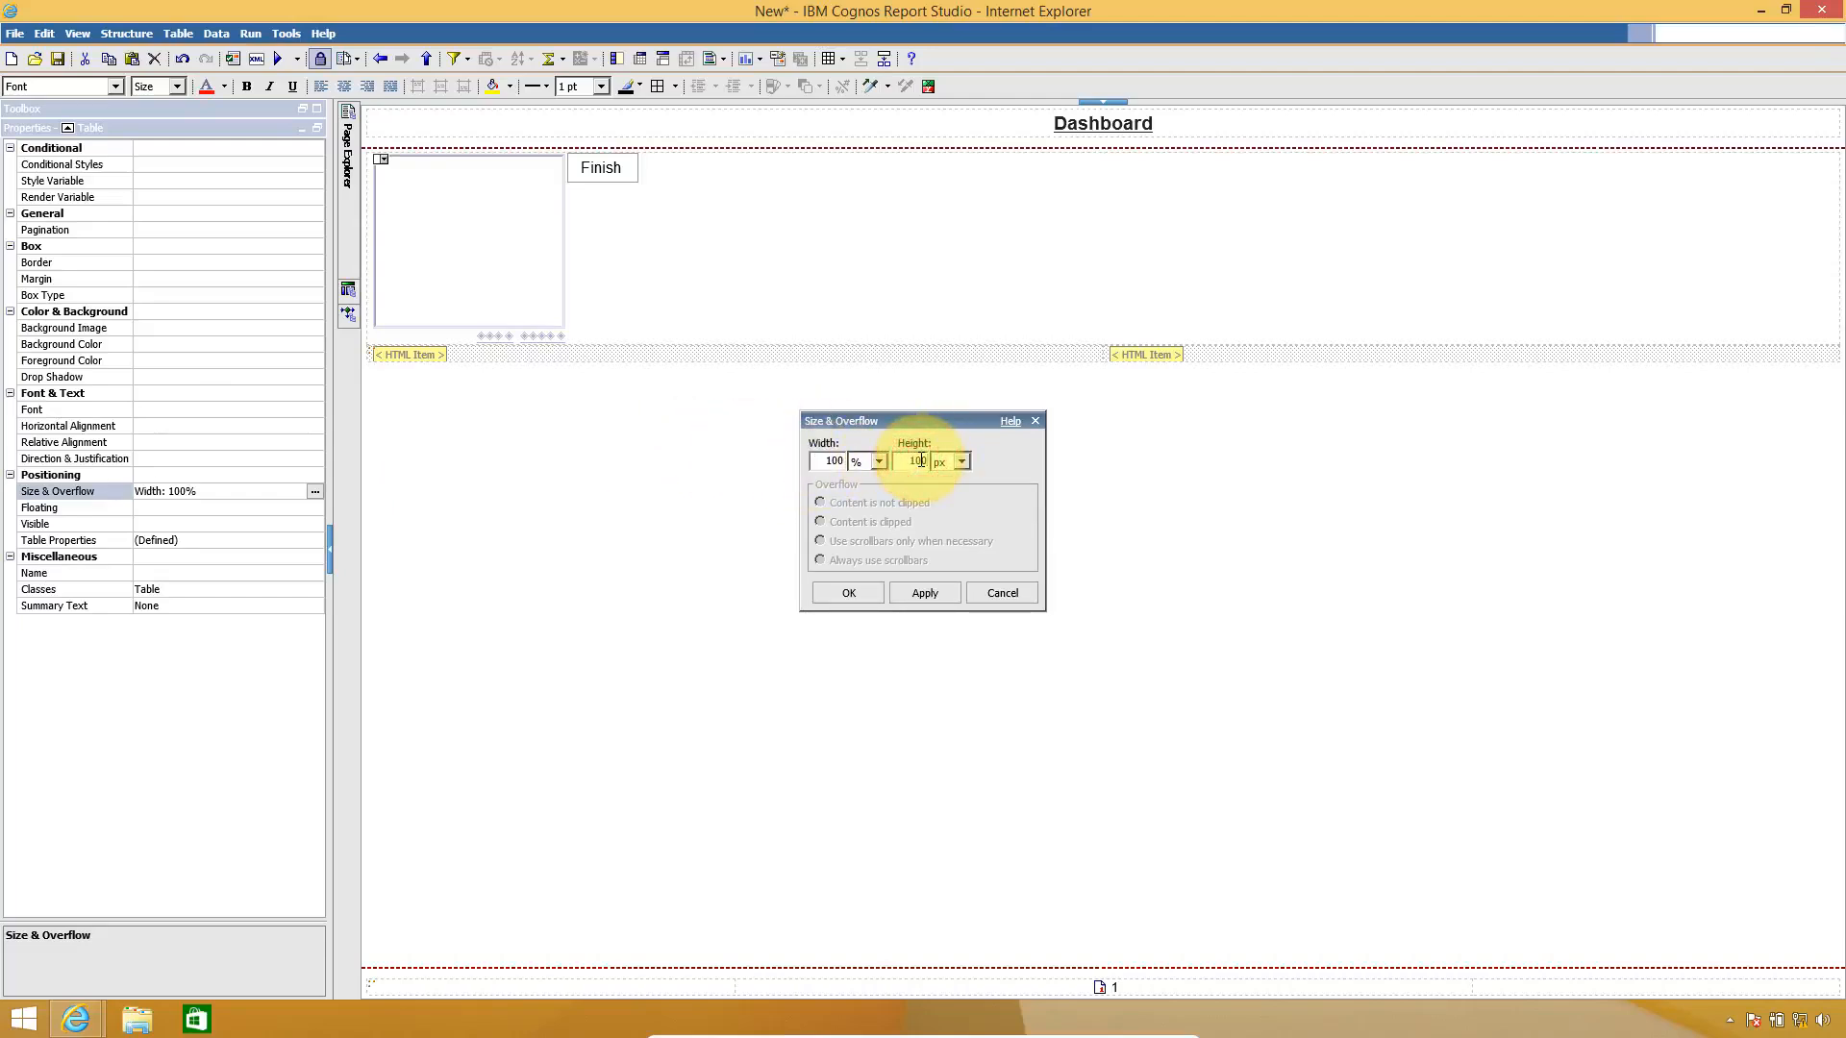
{"action": "left_click", "coordinate": [961, 461]}
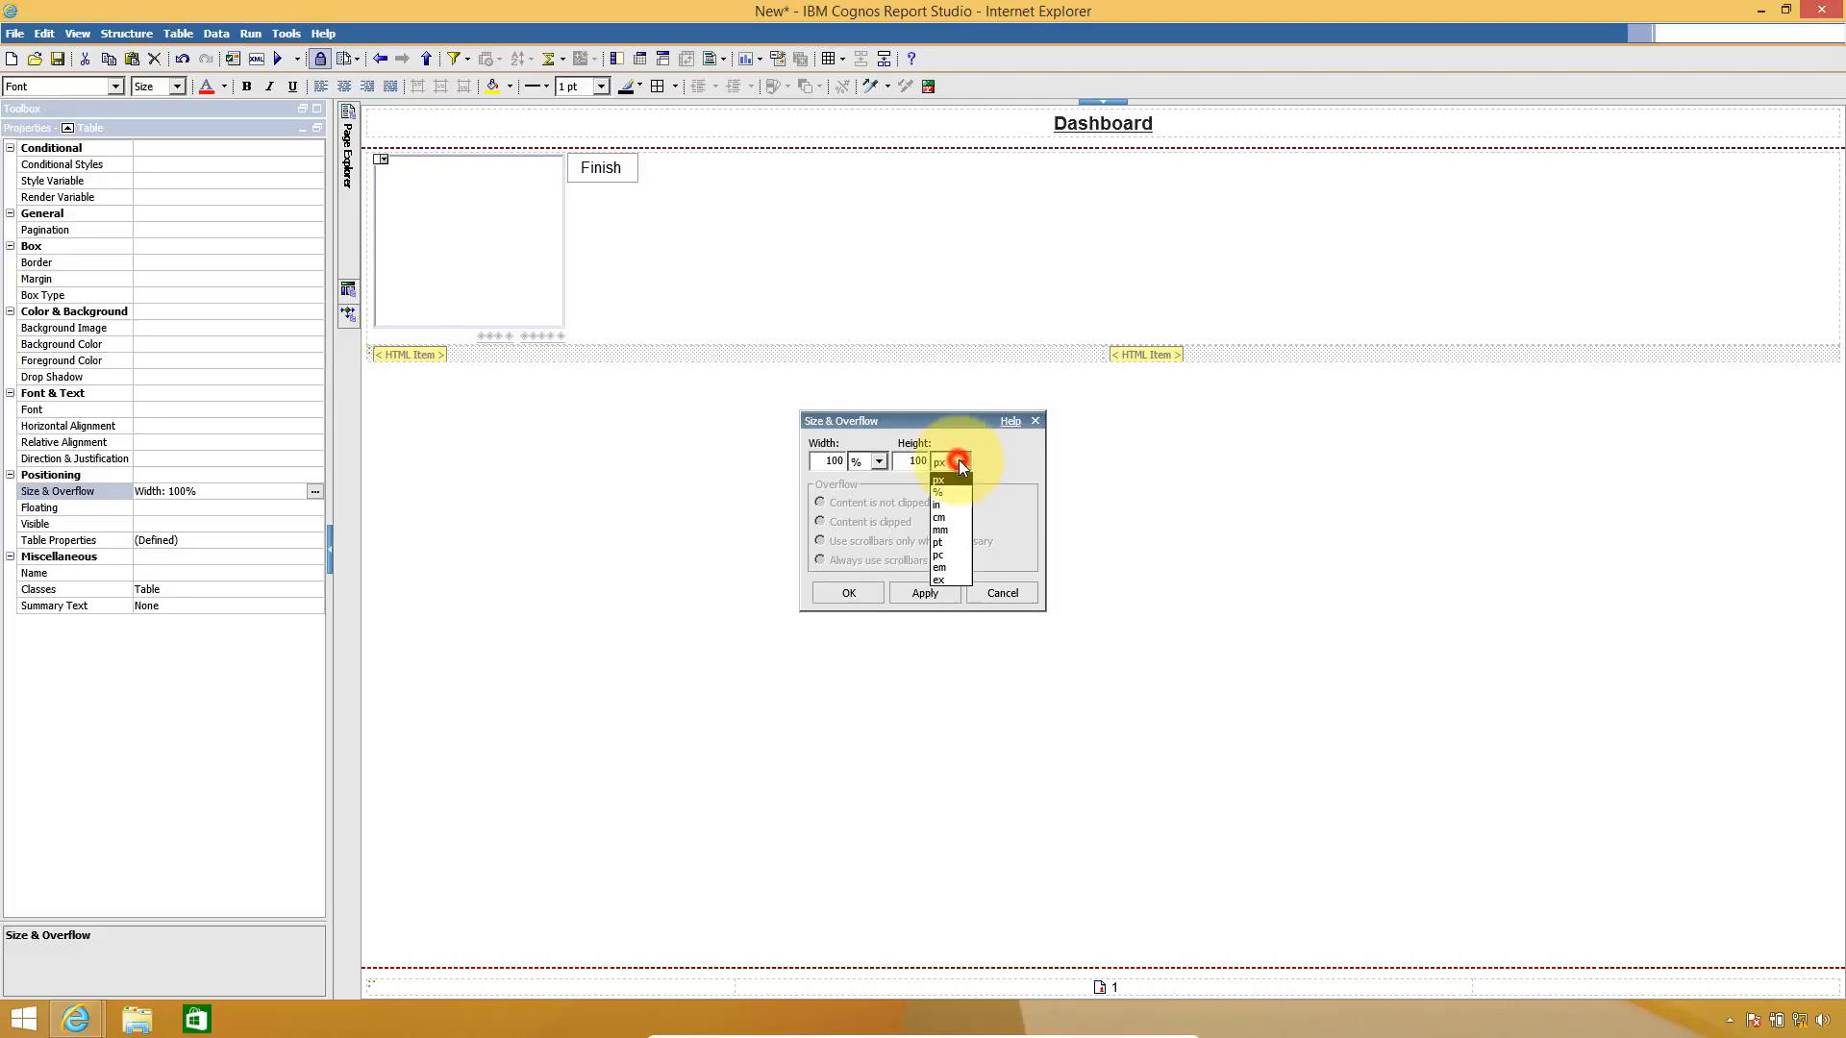
{"action": "left_click", "coordinate": [950, 486]}
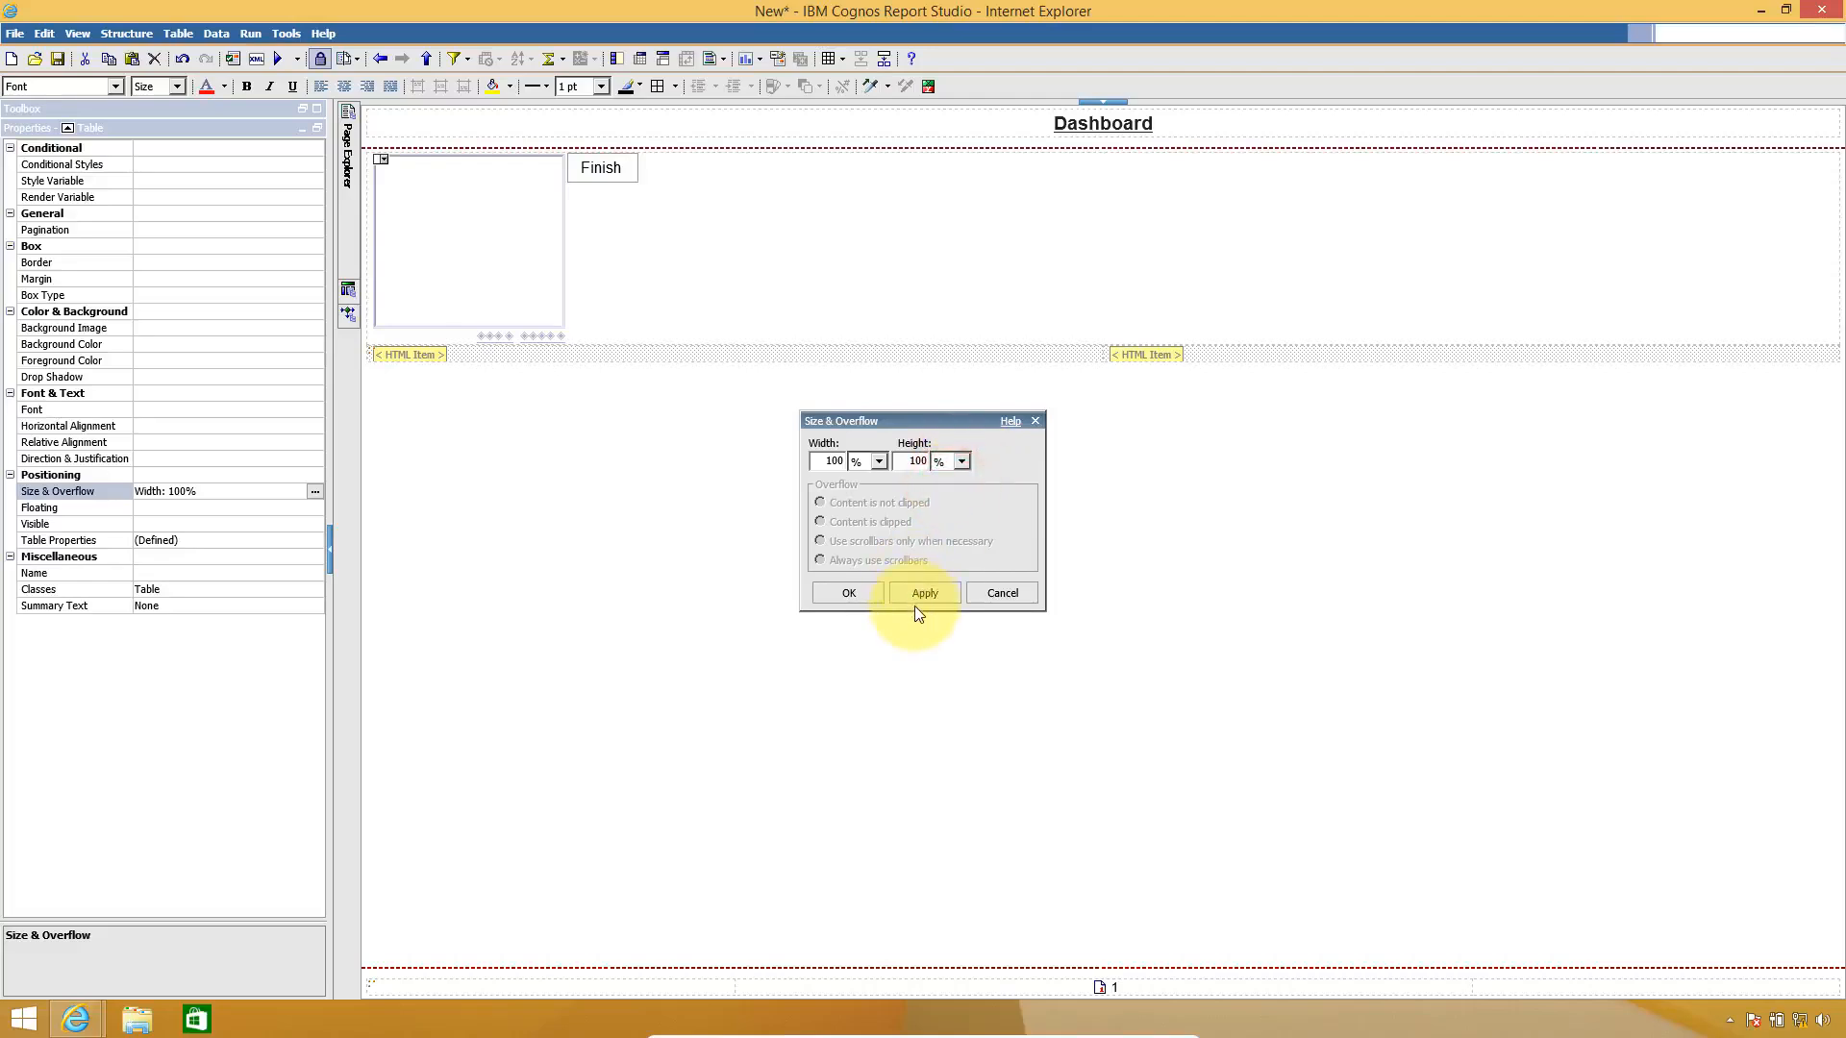
{"action": "left_click", "coordinate": [867, 600]}
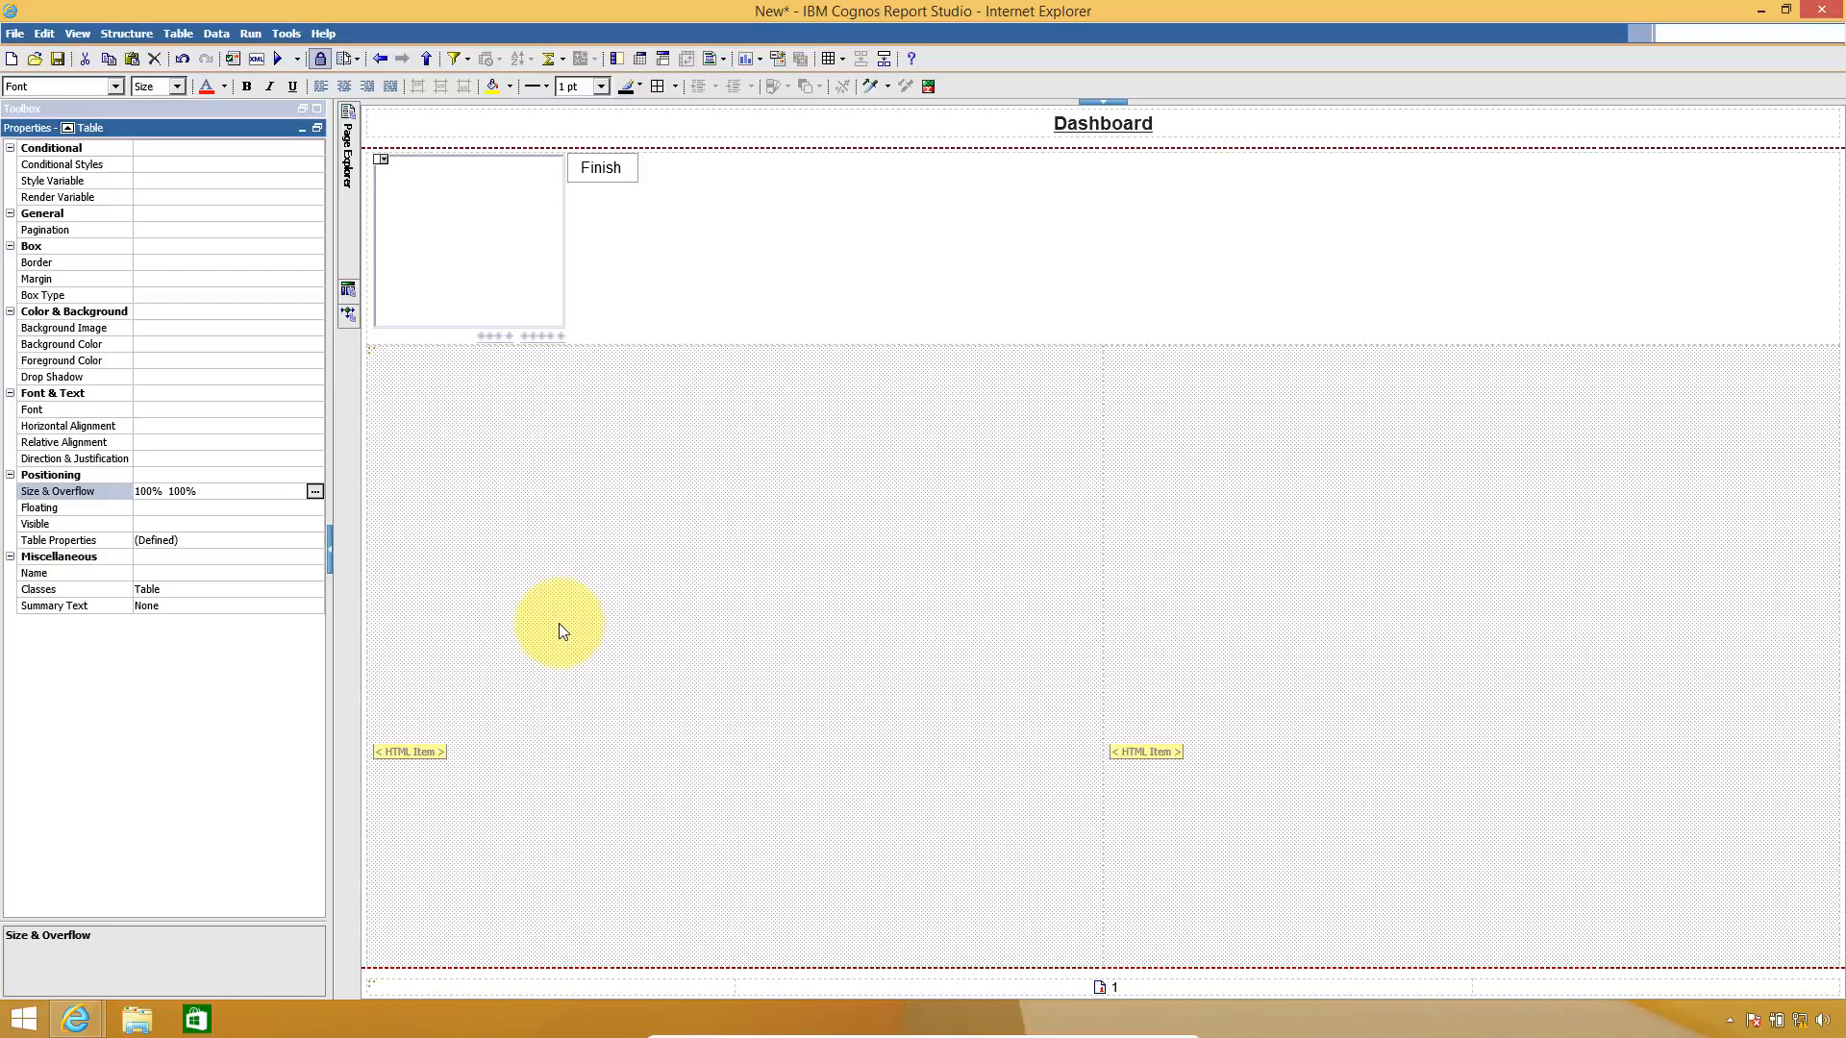
- Enter an iframe tag with an empty src attribute as the HTML source of the left cell's HTML item
{"action": "left_click", "coordinate": [434, 750]}
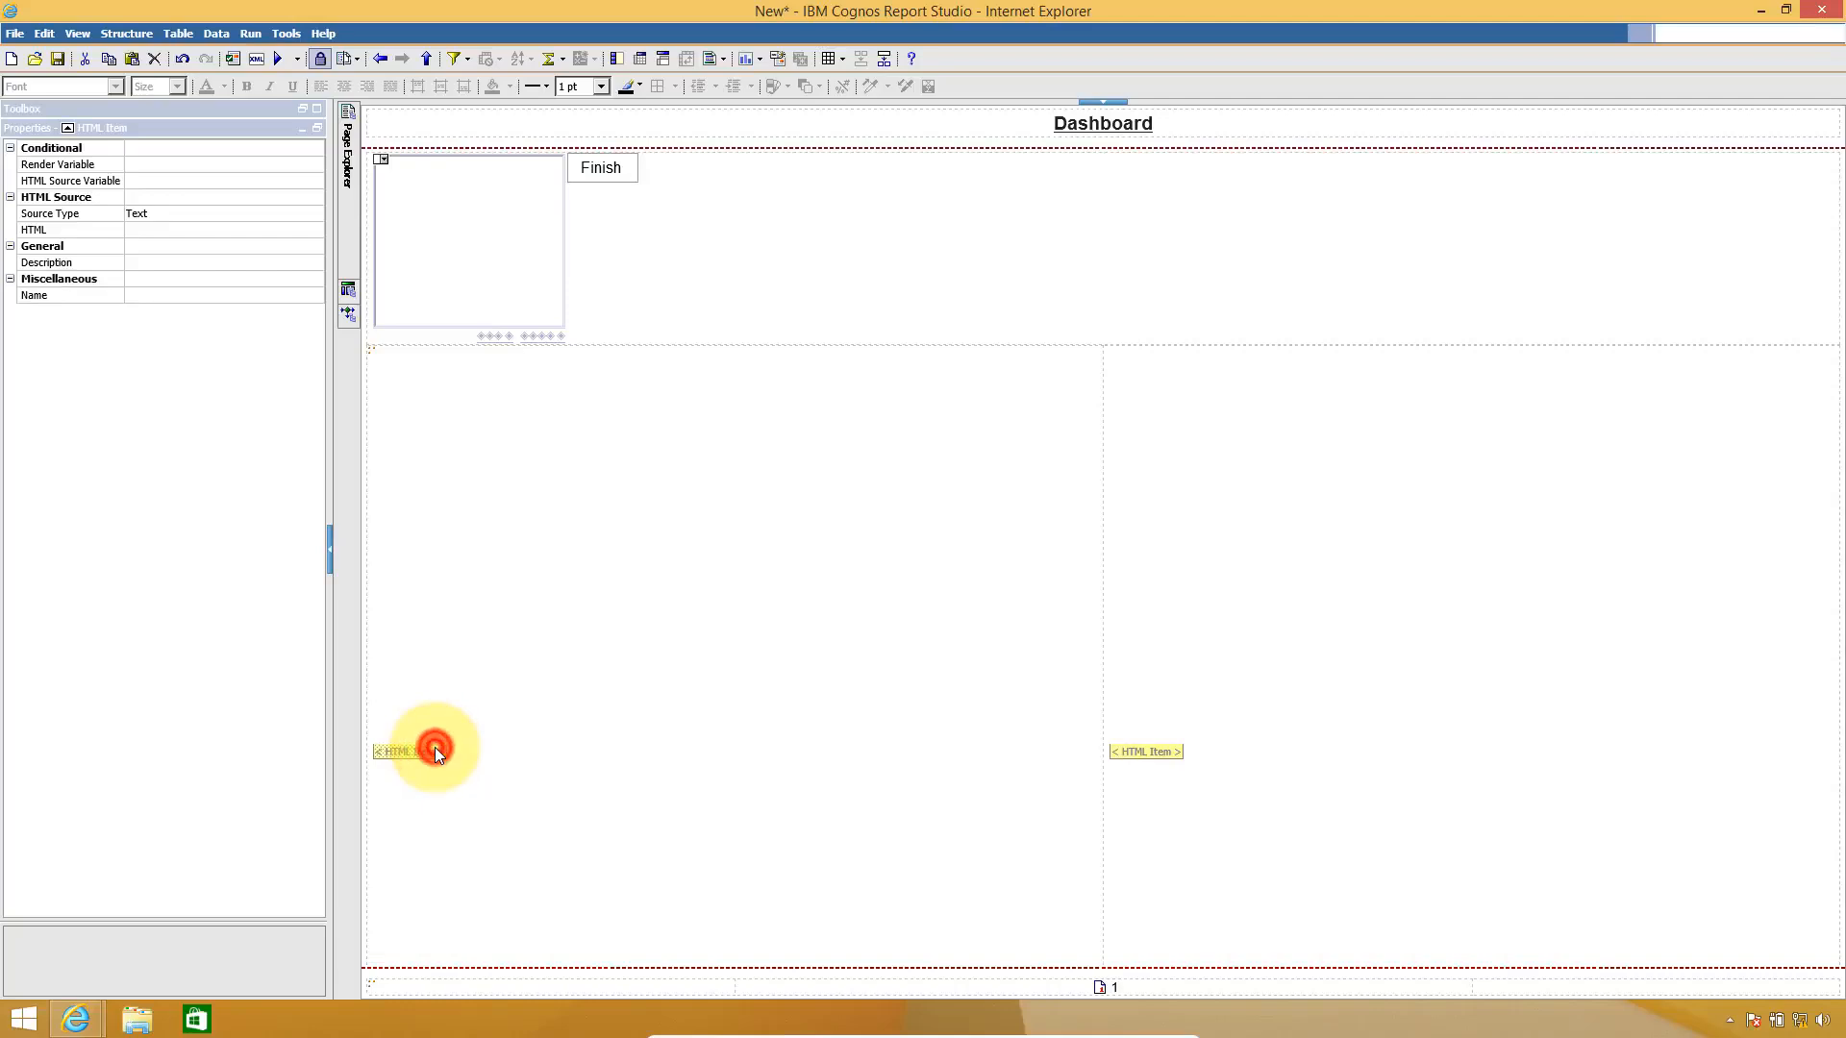
{"action": "double_click", "coordinate": [435, 749]}
{"action": "type", "text": "<"}
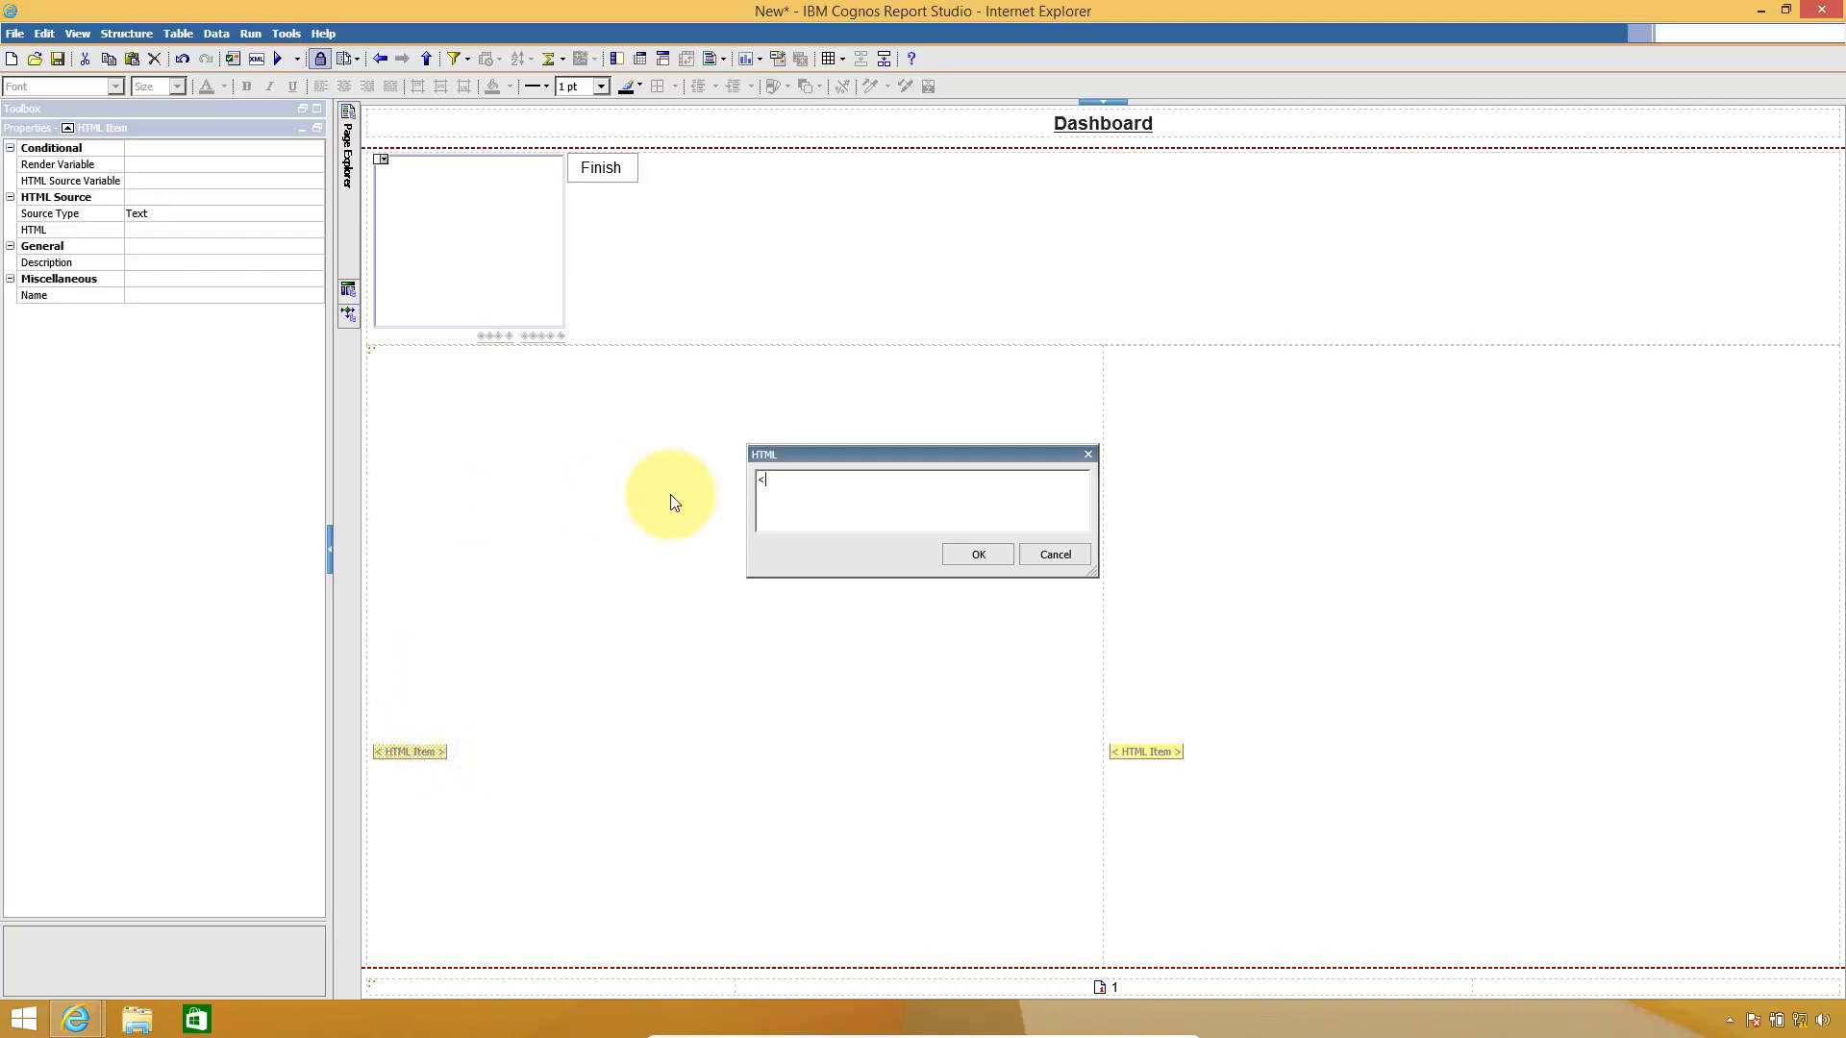
{"action": "type", "text": "iframe> </iframe> src=\"\""}
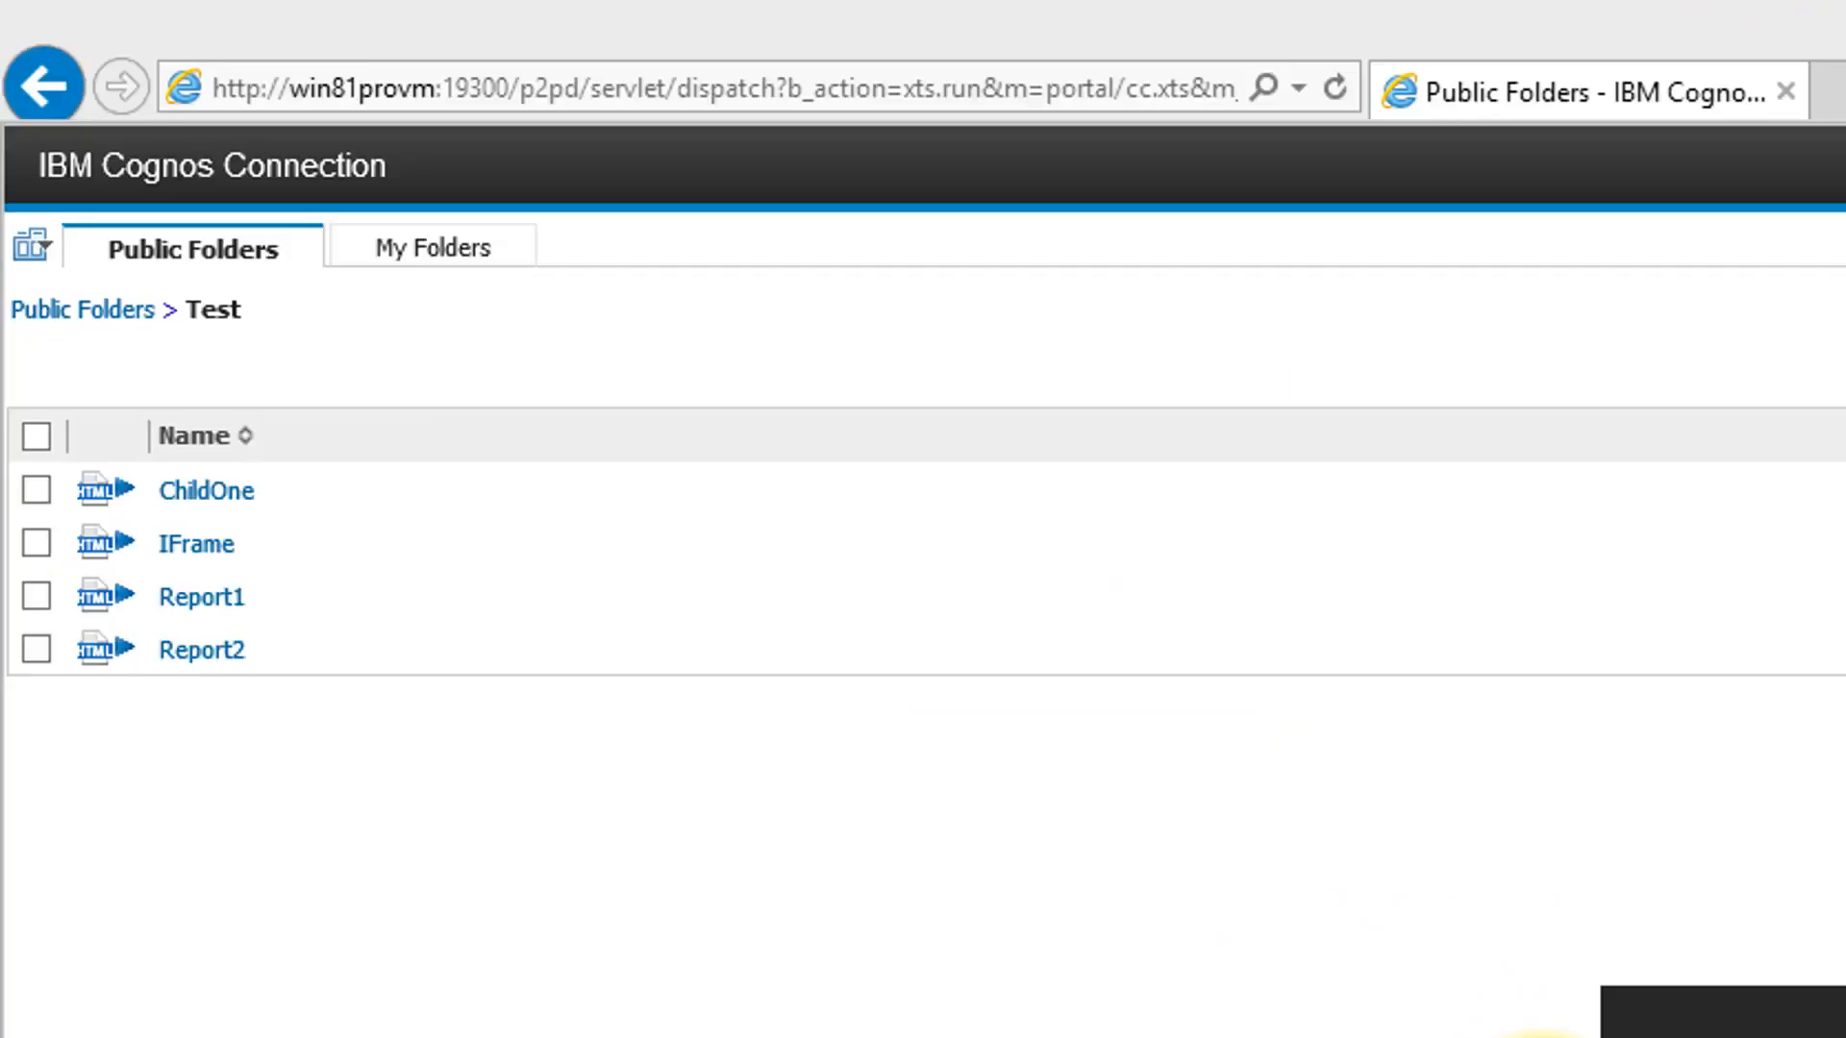
- Switch to Cognos Connection and display the search path, ID and URL of Report1 in the Test folder
{"action": "left_click", "coordinate": [1543, 1037]}
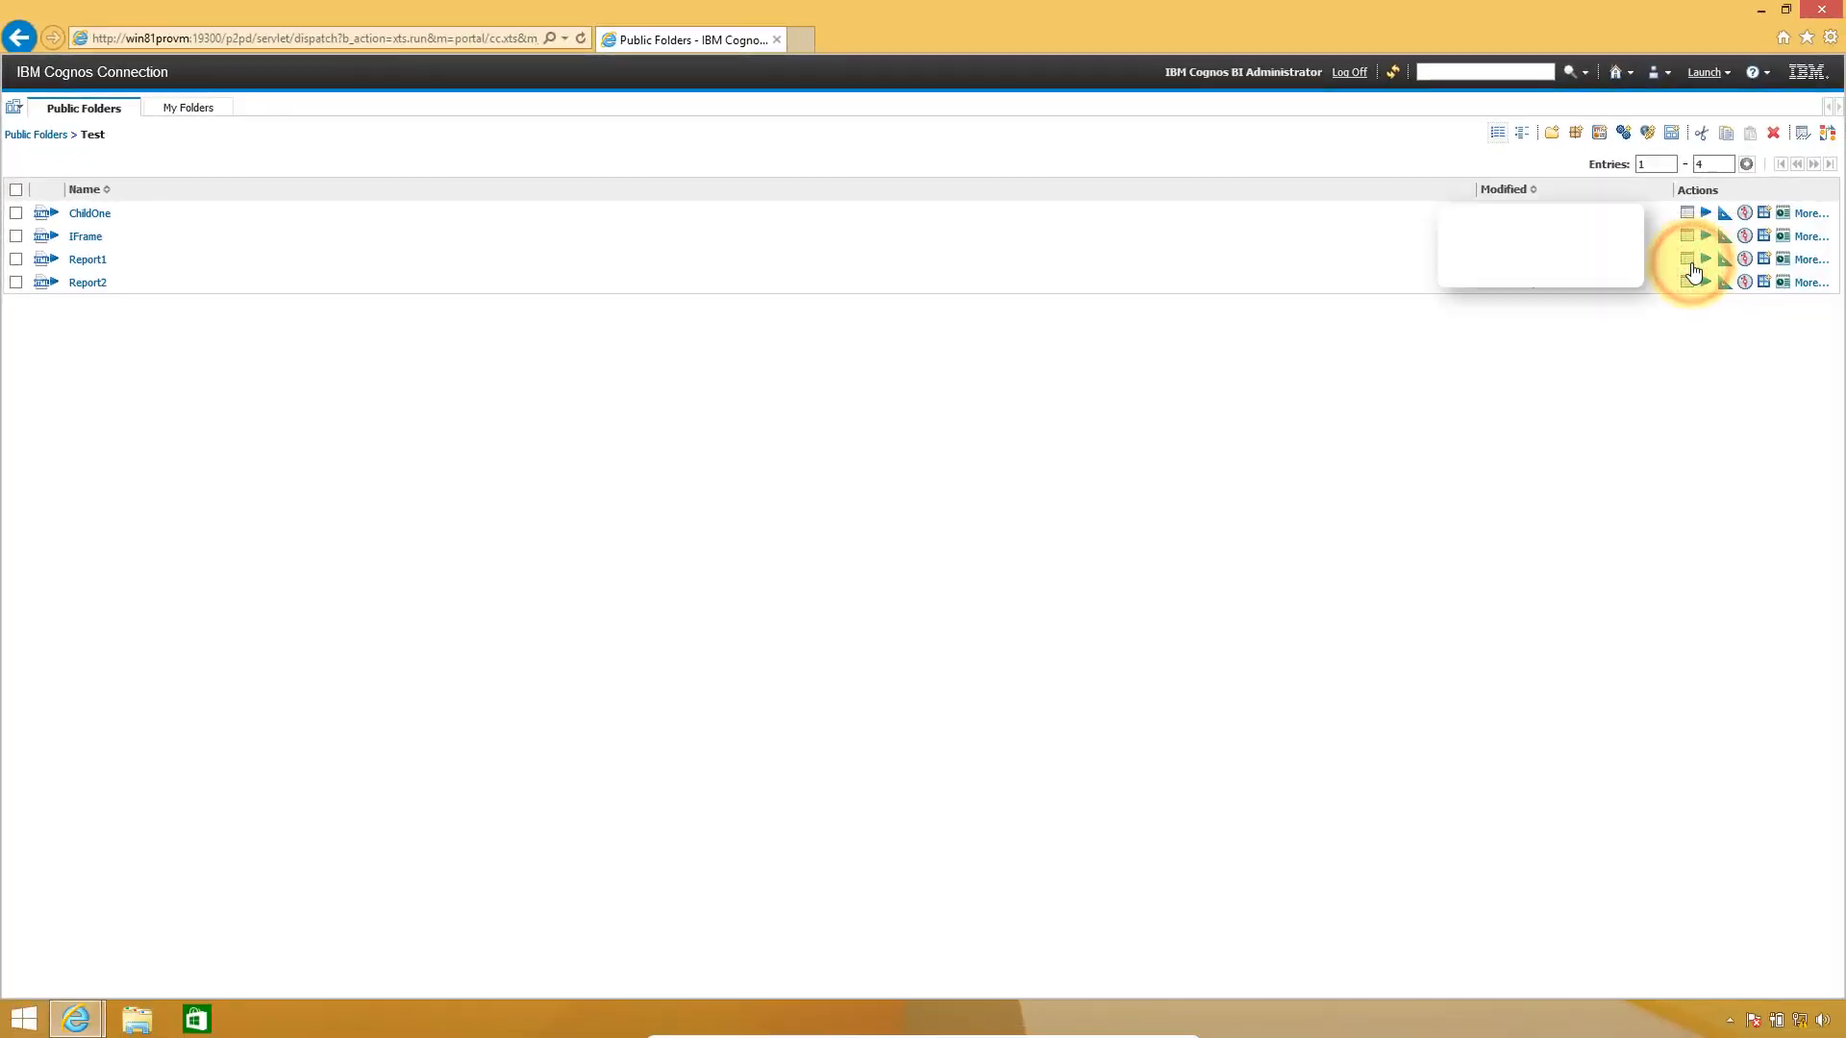
{"action": "left_click", "coordinate": [1690, 261]}
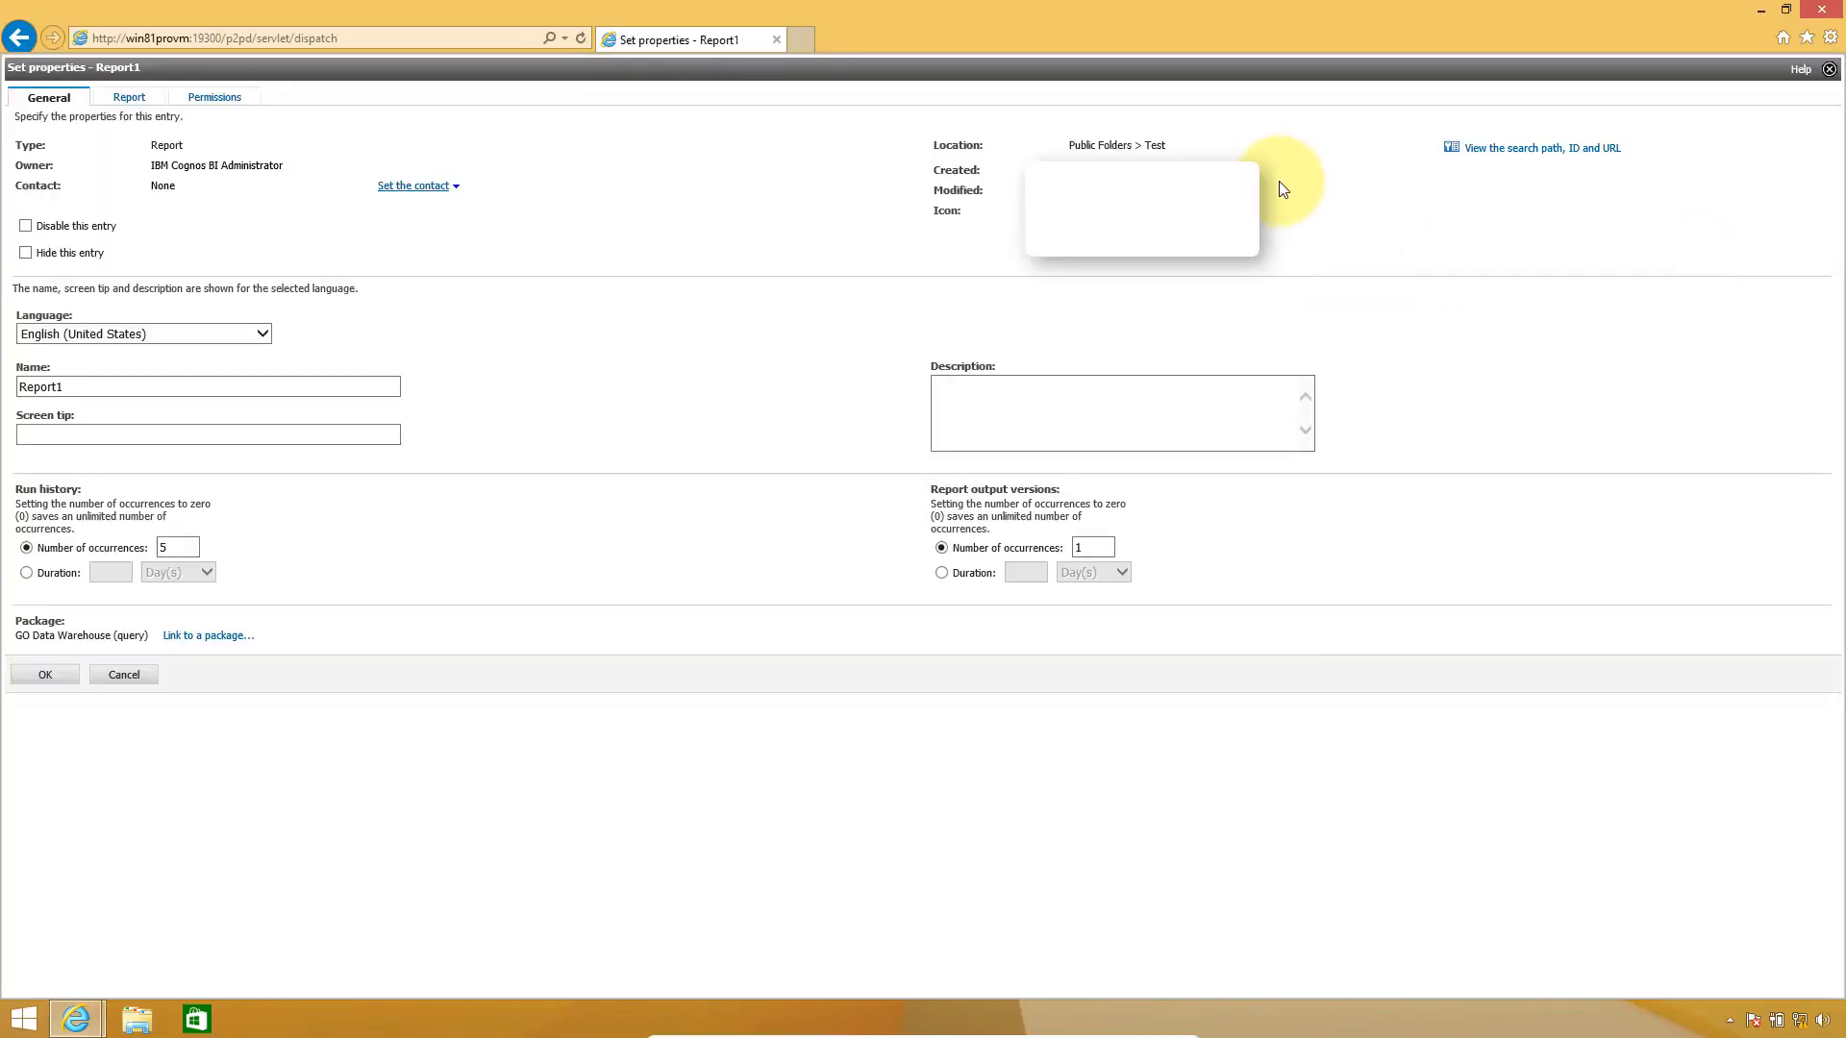
{"action": "left_click", "coordinate": [1164, 212]}
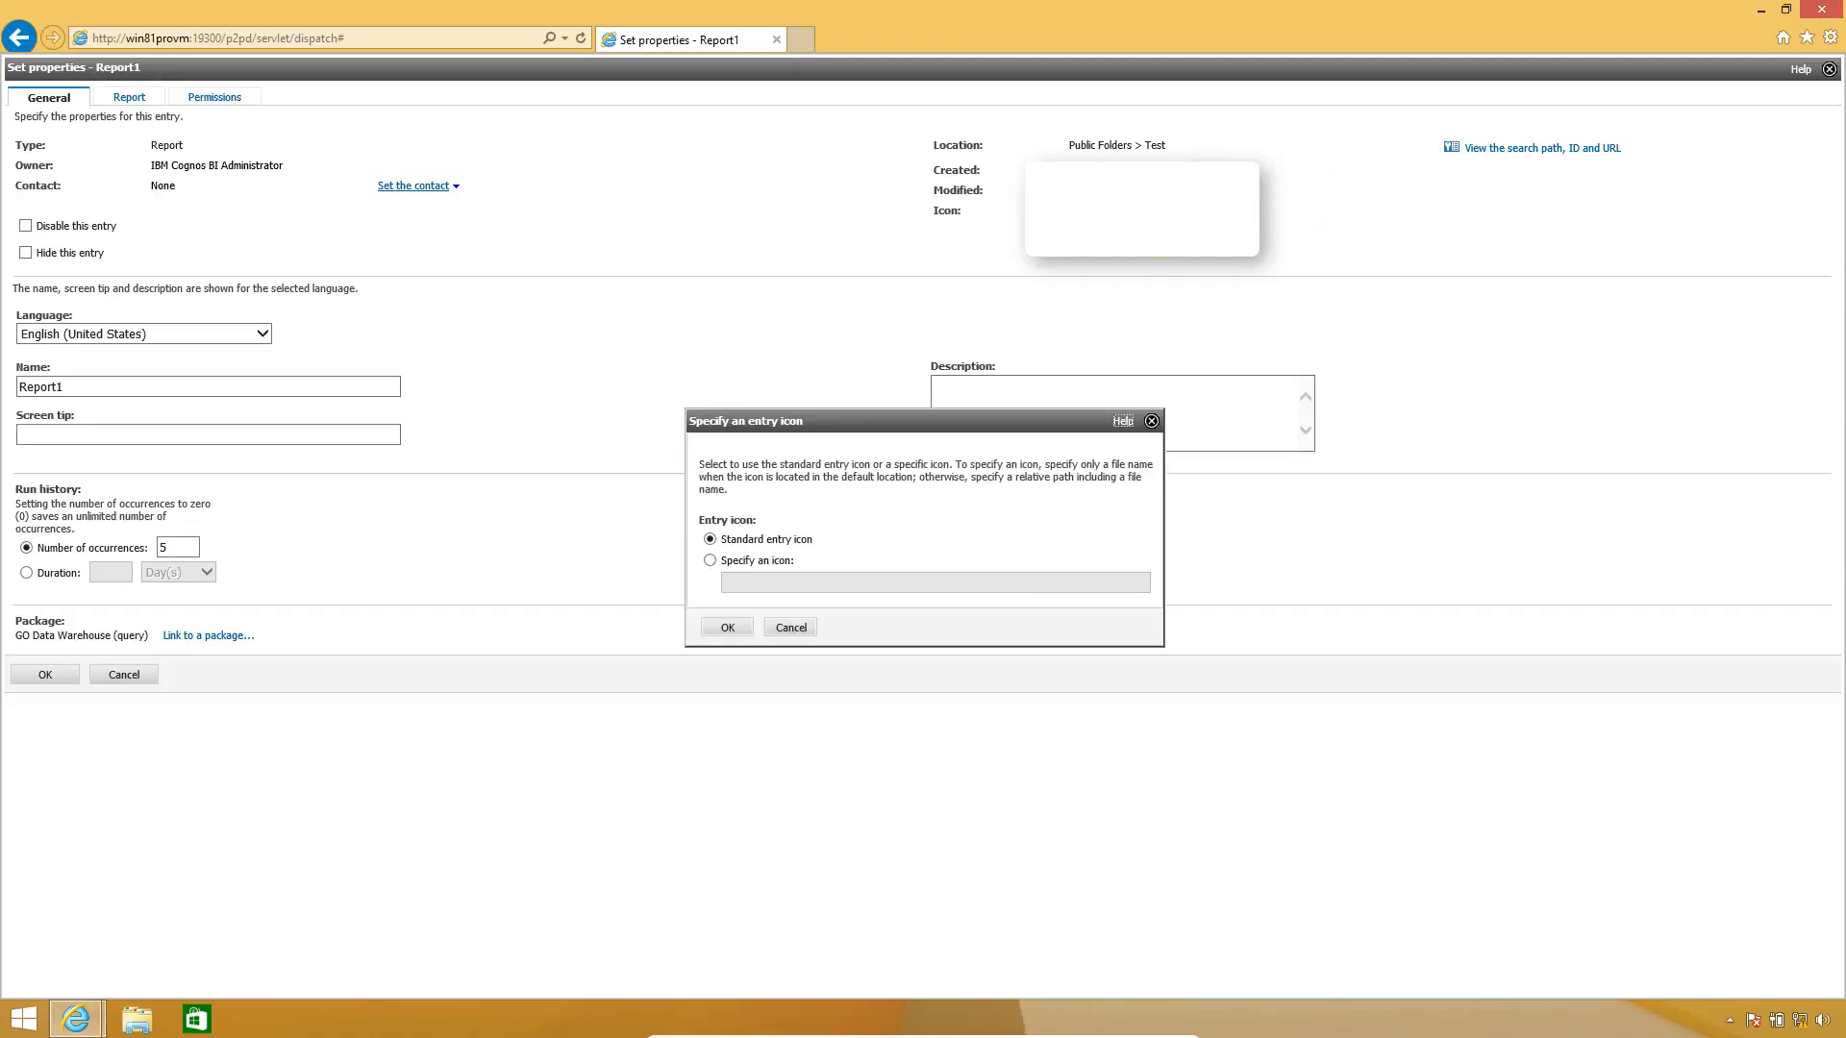
{"action": "left_click", "coordinate": [1151, 423]}
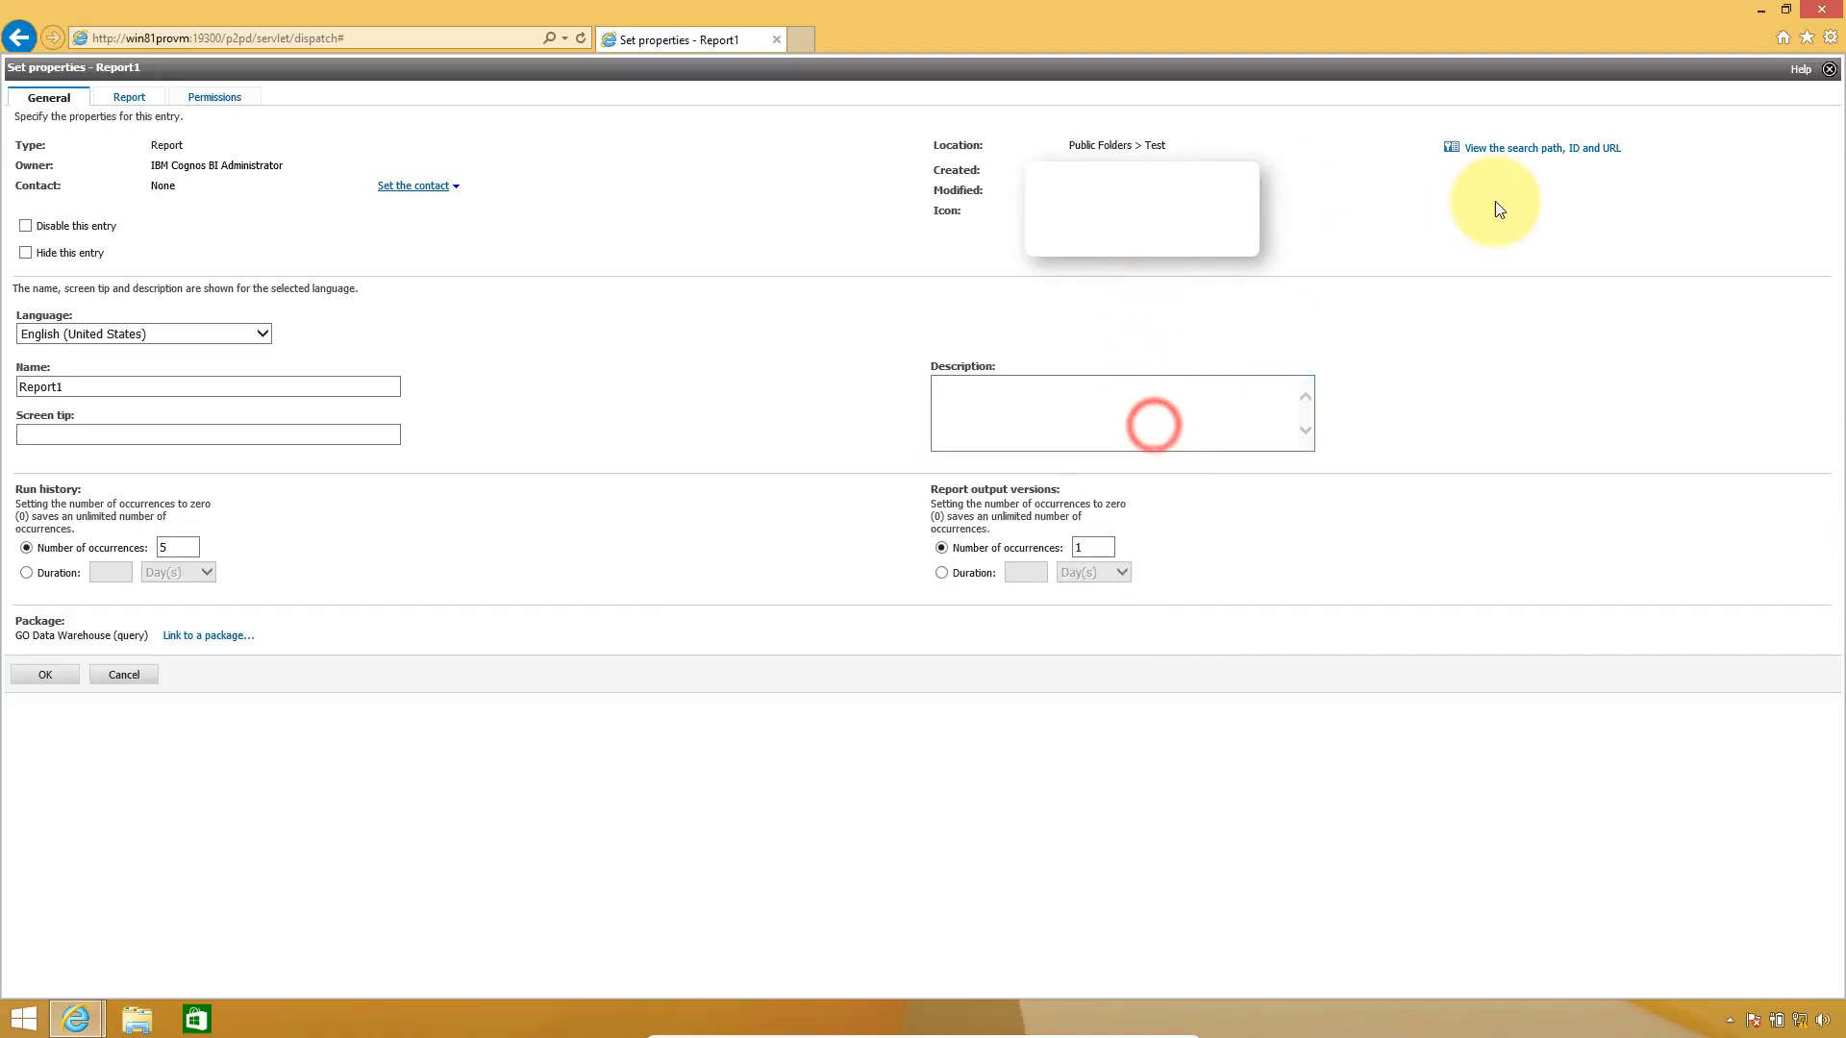
{"action": "left_click", "coordinate": [1517, 149]}
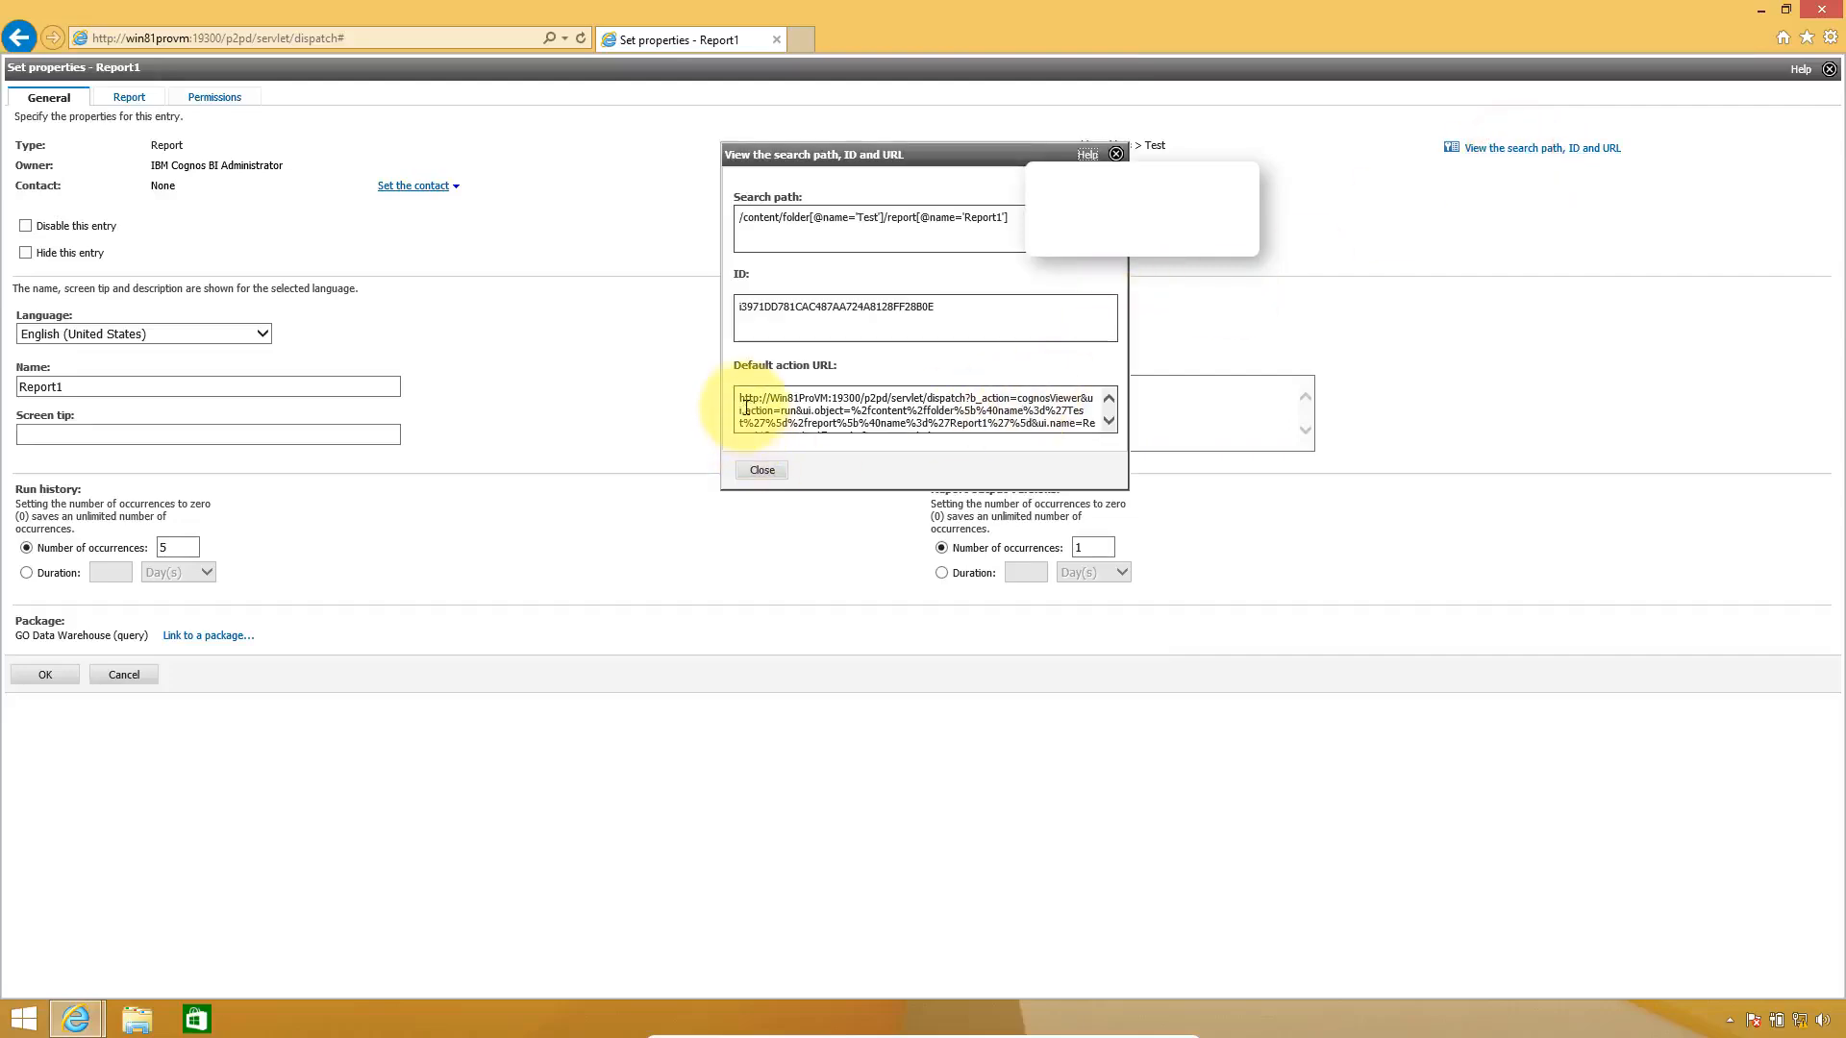
- Copy Report1's default action URL and paste it into a new, maximized Notepad document
{"action": "left_click_drag", "start_coordinate": [739, 402], "coordinate": [1036, 440]}
{"action": "key", "text": "ctrl+c"}
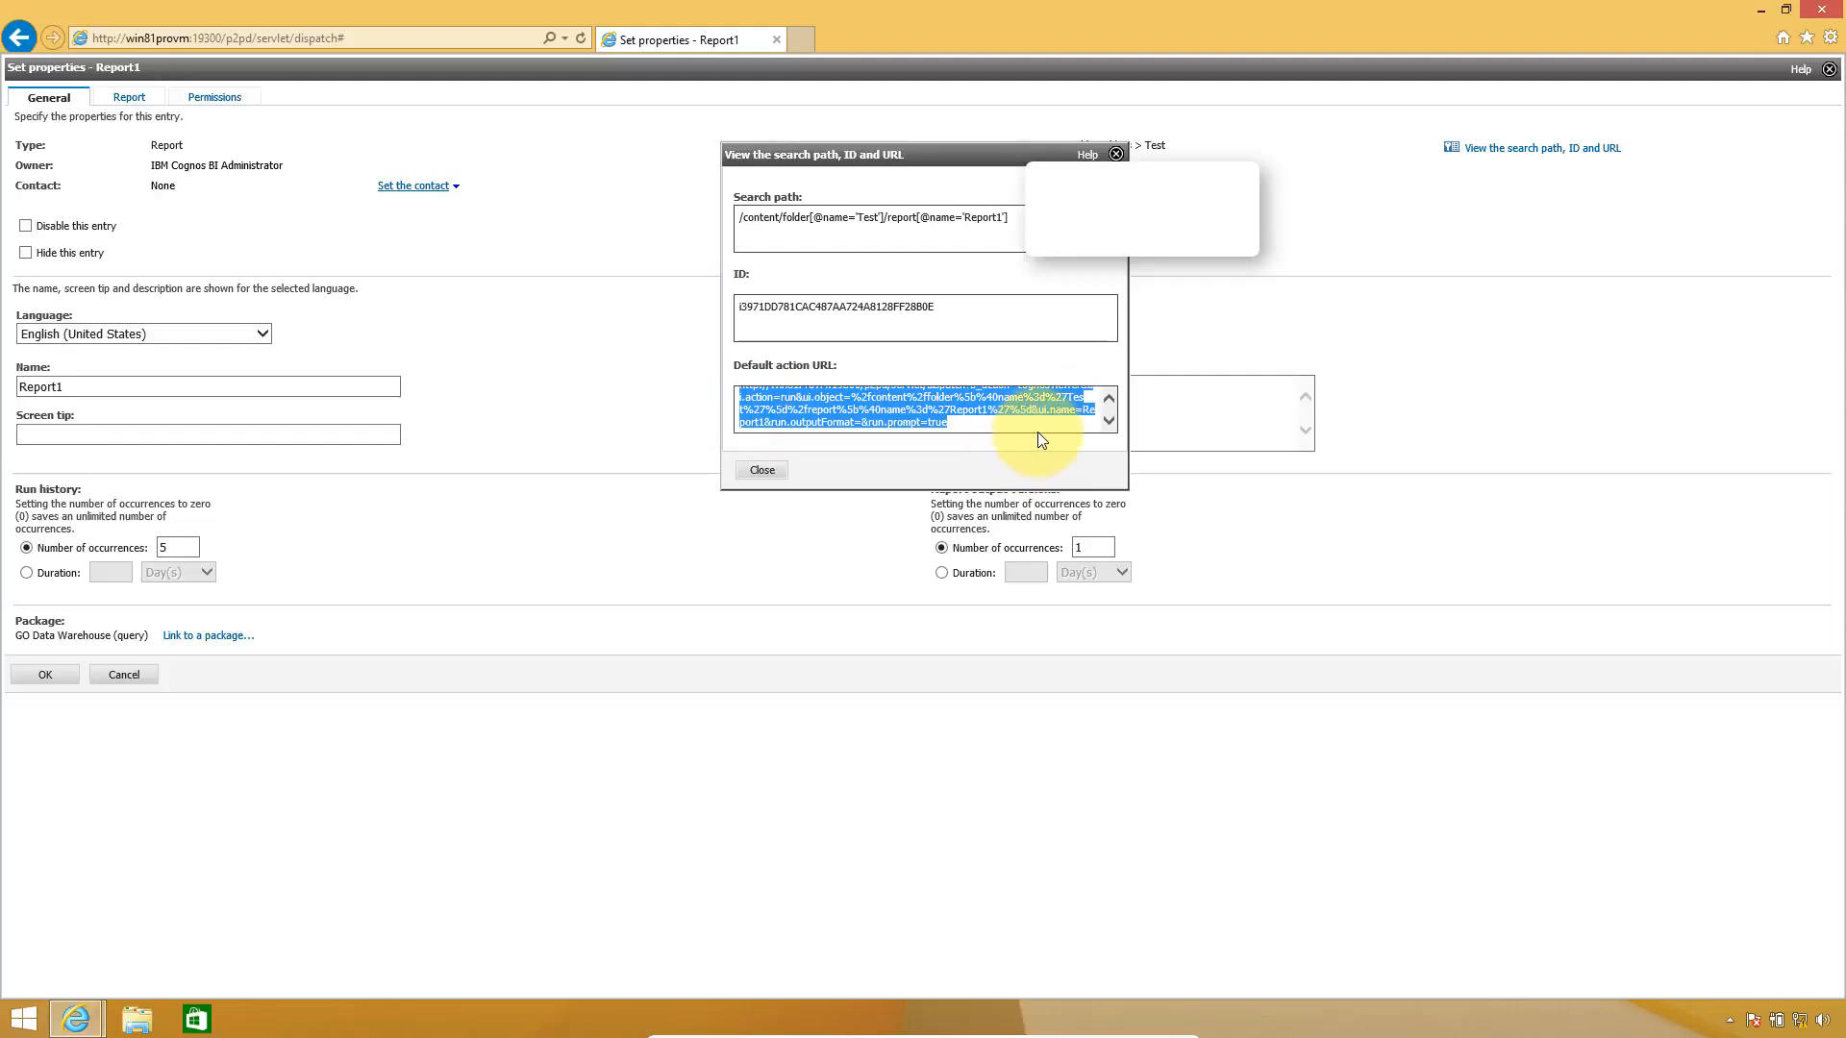
{"action": "key", "text": "super+r"}
{"action": "type", "text": "notepad"}
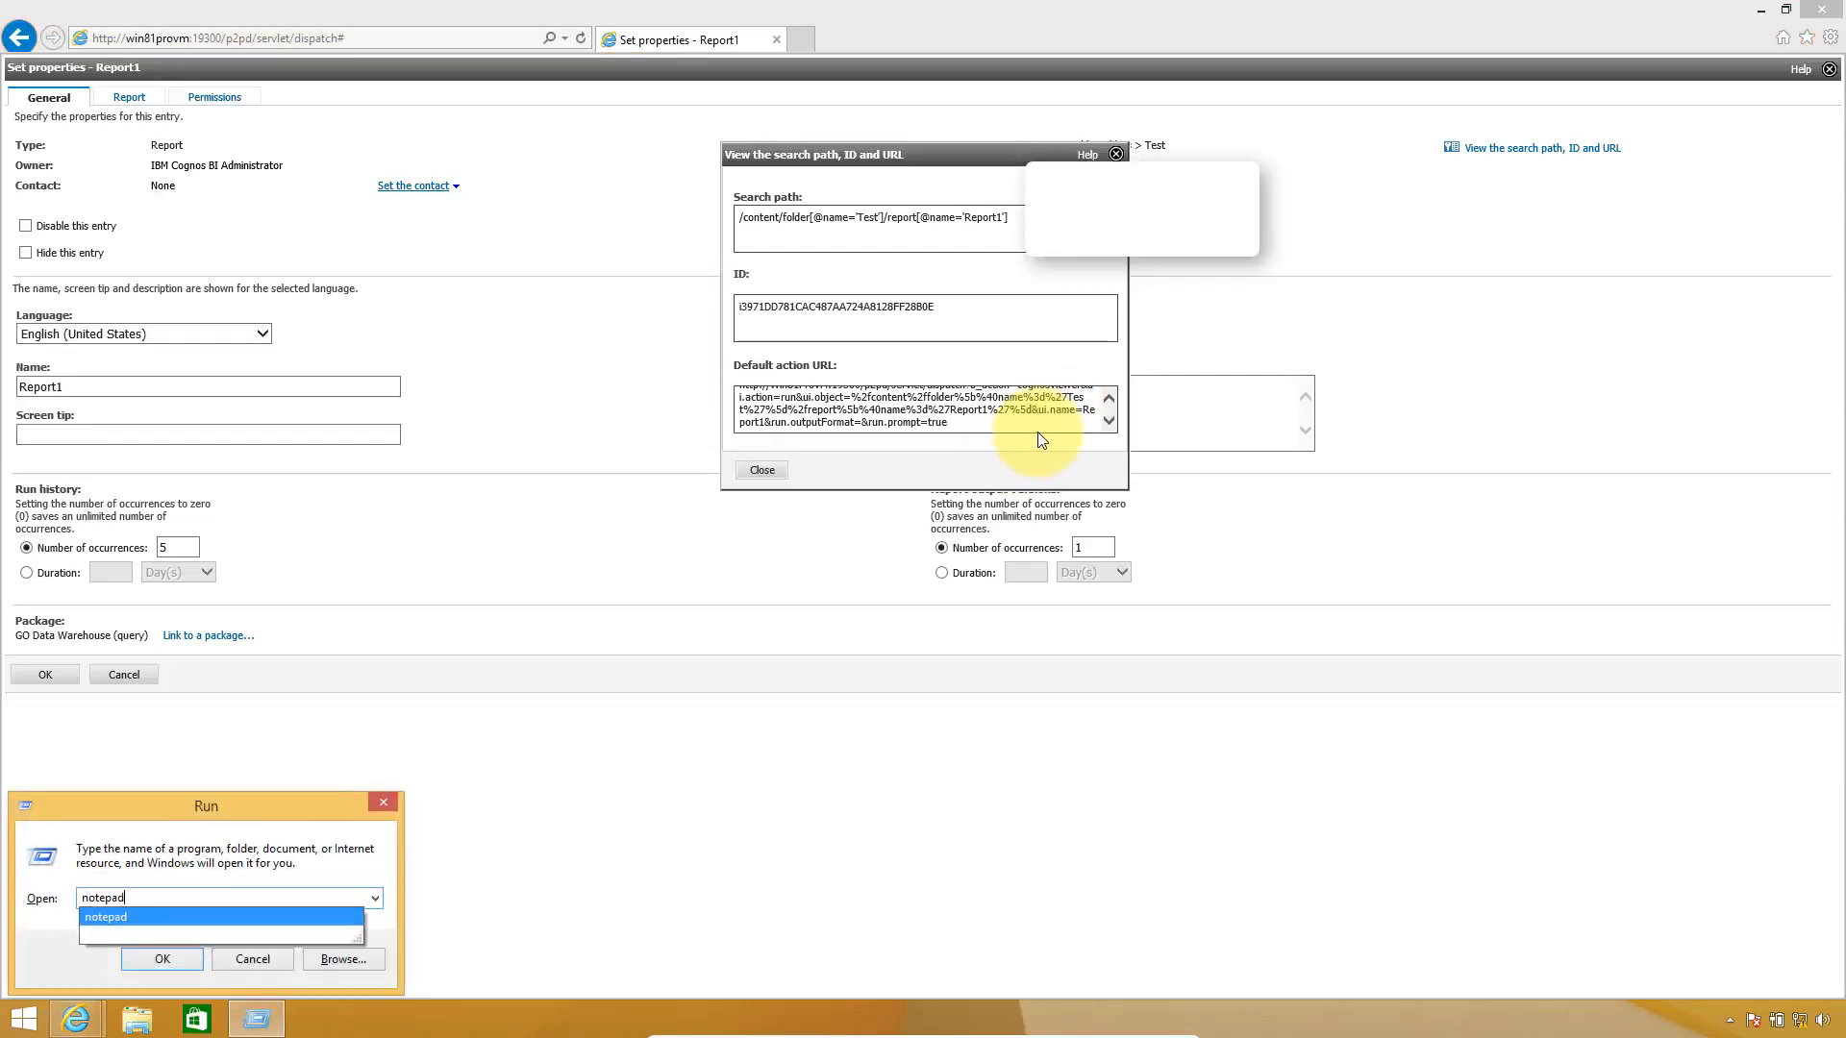
{"action": "key", "text": "Return"}
{"action": "left_click", "coordinate": [715, 198]}
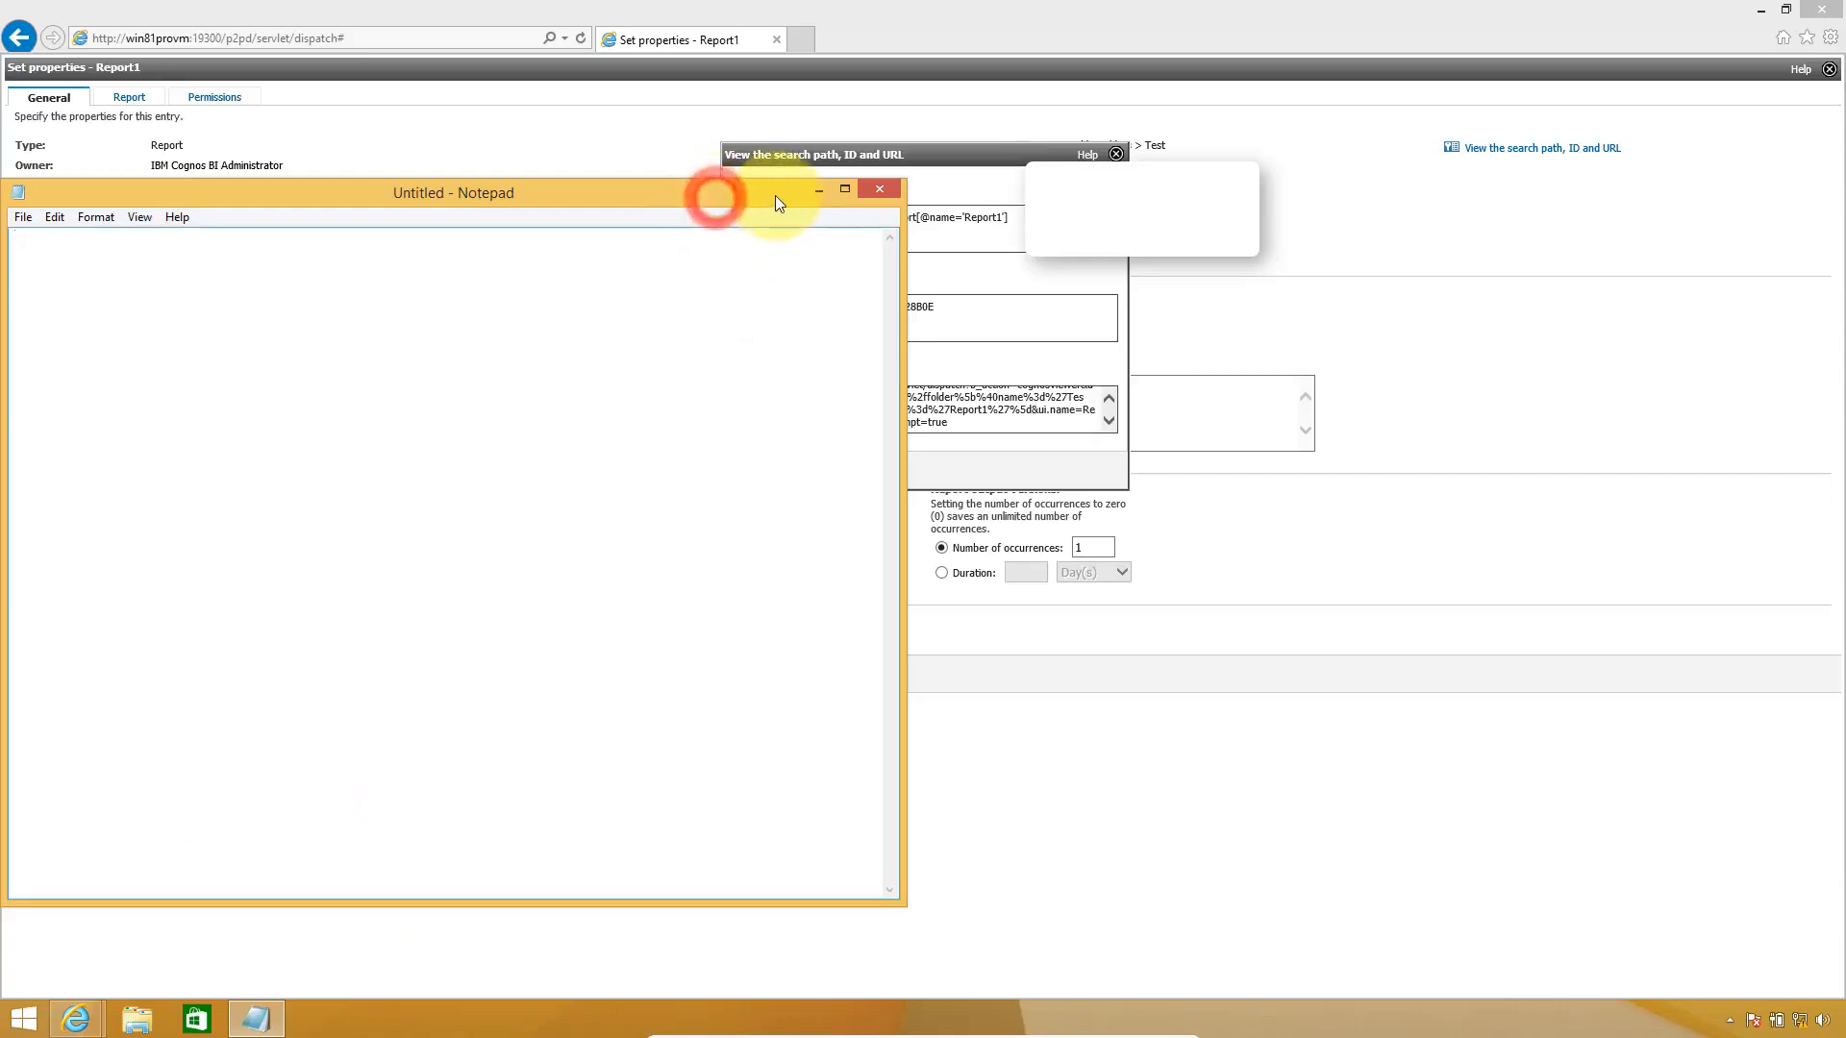
{"action": "left_click", "coordinate": [843, 190]}
{"action": "key", "text": "ctrl+v"}
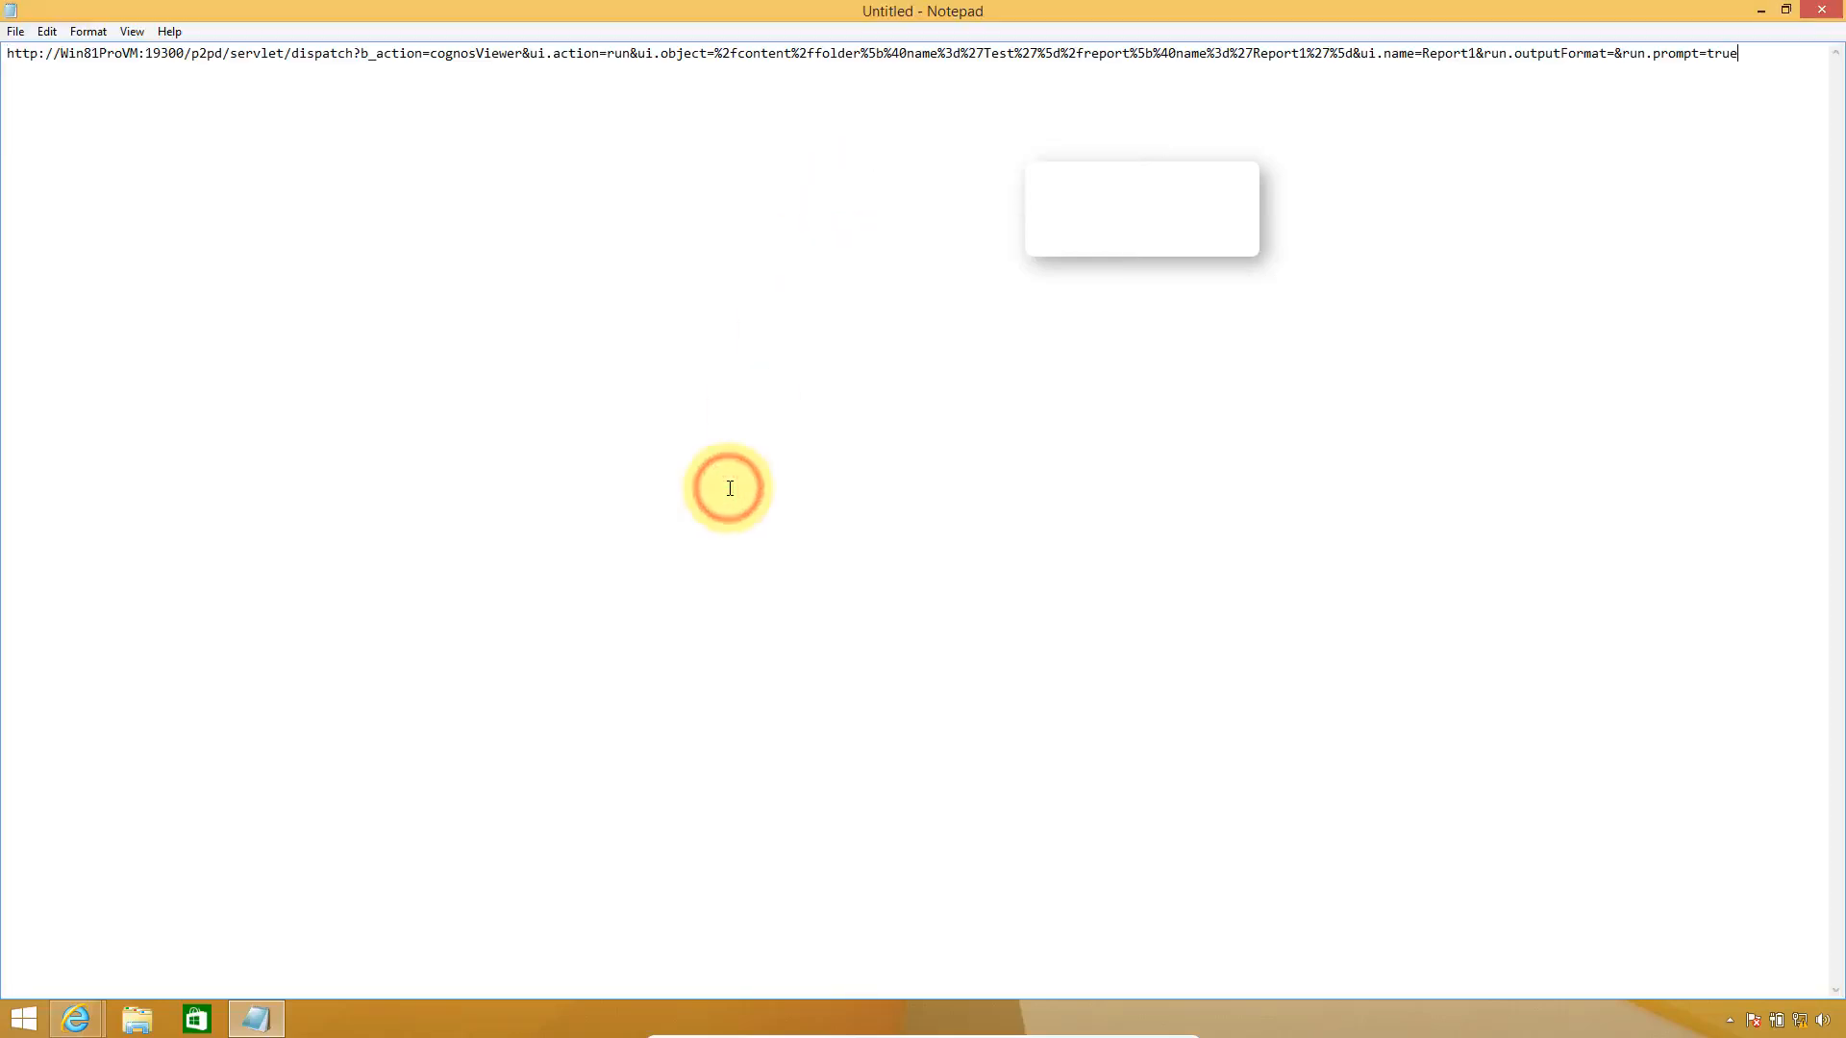
- Clear the Notepad text, set the font size to 16 and paste the report URL again
{"action": "key", "text": "ctrl+a"}
{"action": "key", "text": "Delete"}
{"action": "left_click", "coordinate": [87, 32]}
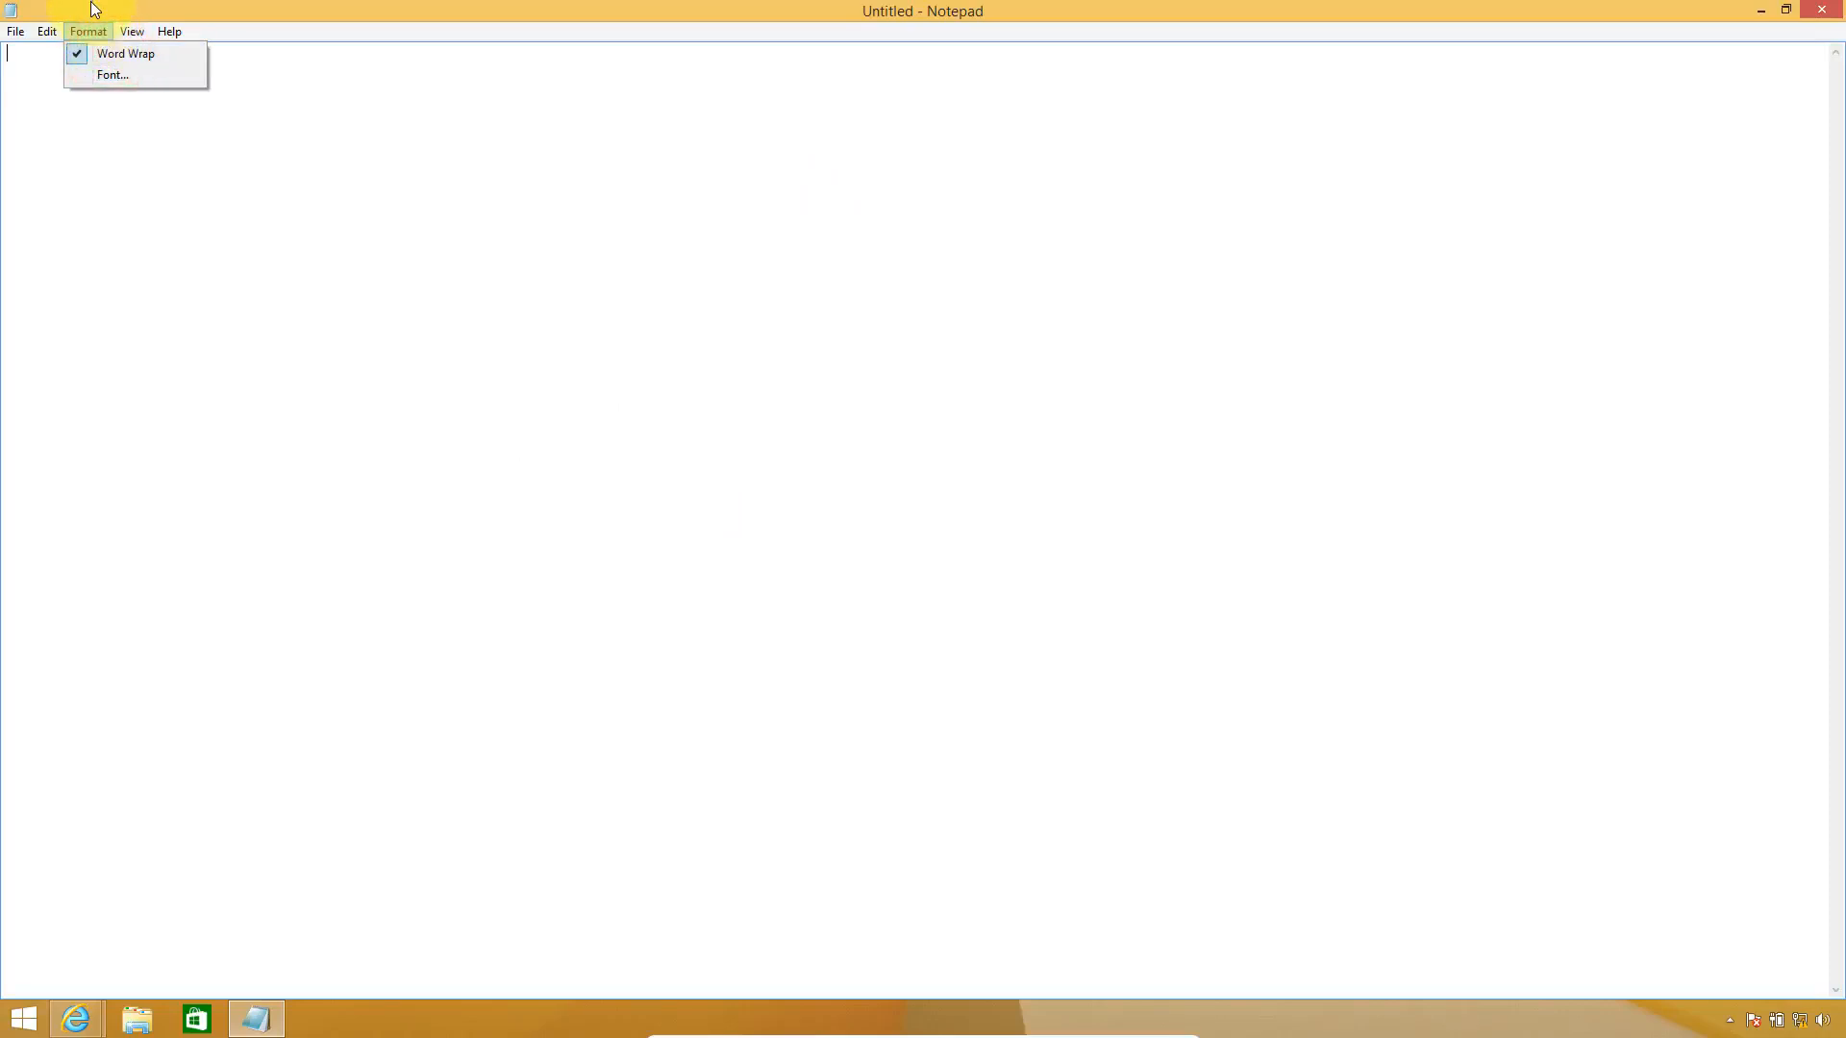
{"action": "left_click", "coordinate": [88, 31]}
{"action": "left_click", "coordinate": [15, 30]}
{"action": "mouse_move", "coordinate": [71, 34]}
{"action": "left_click", "coordinate": [90, 73]}
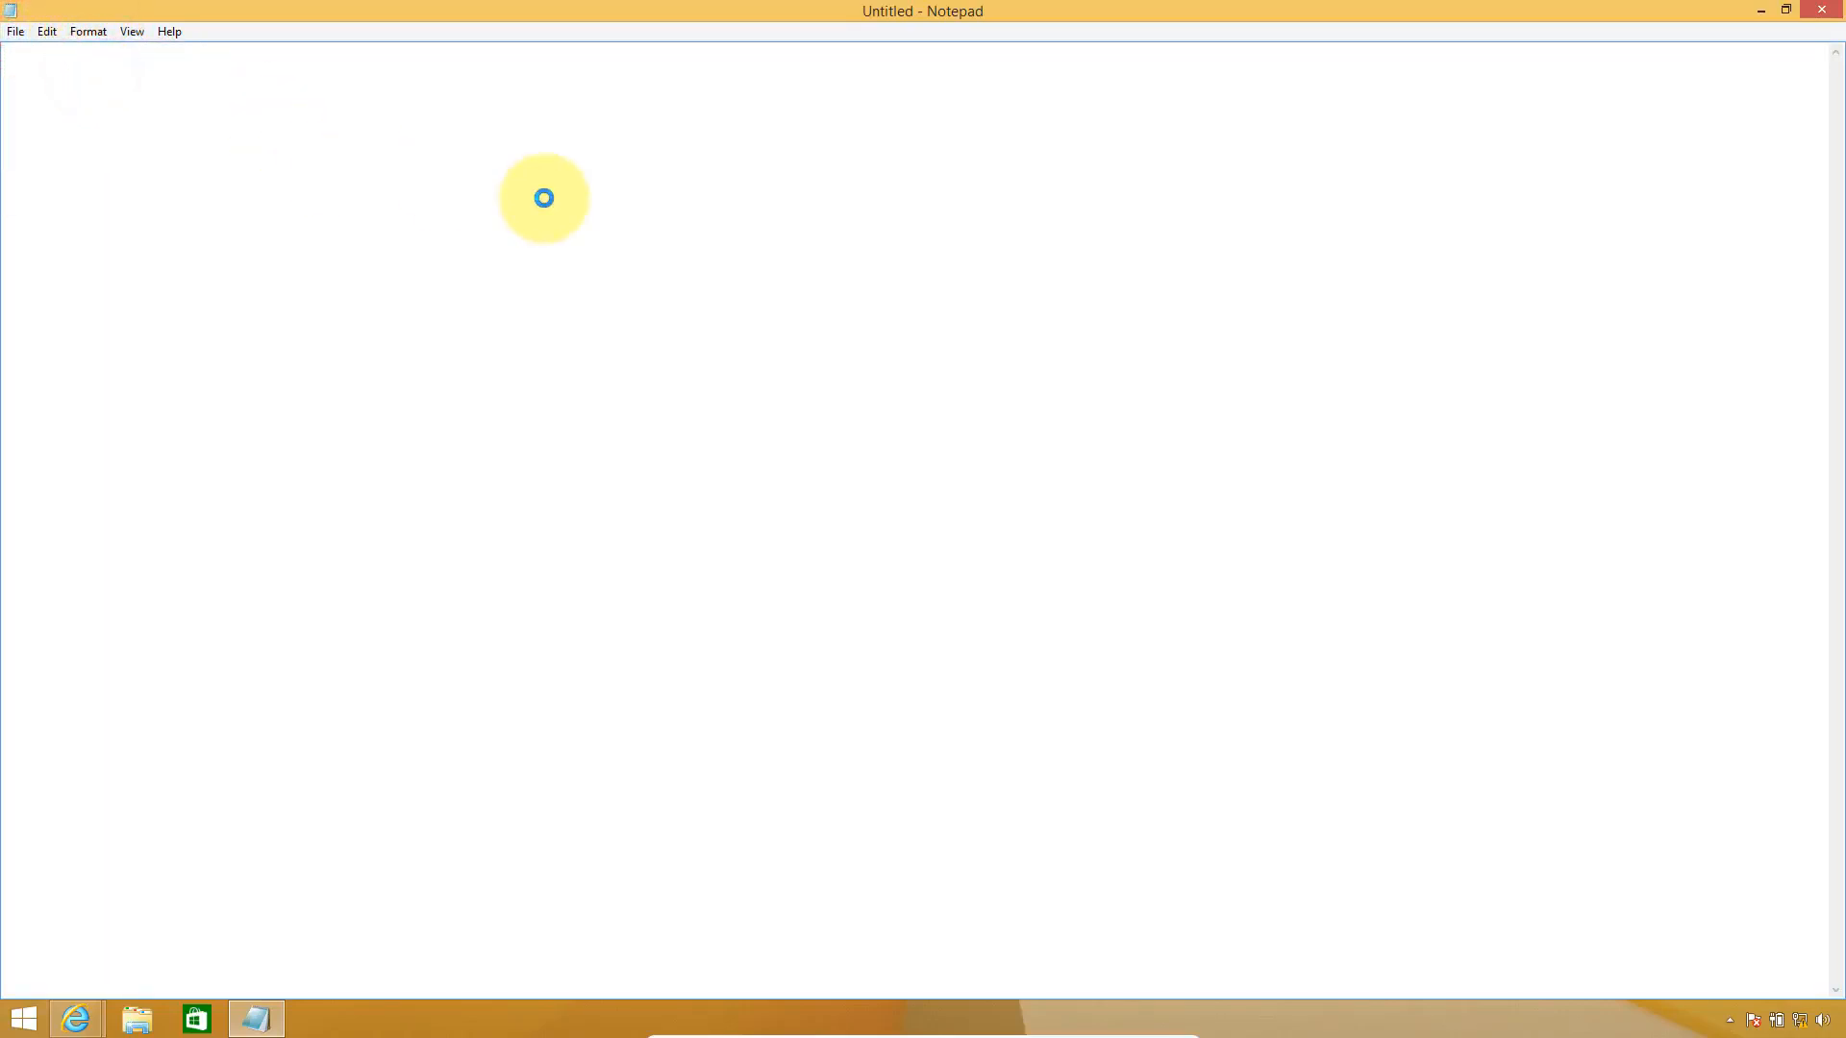
{"action": "left_click", "coordinate": [388, 271]}
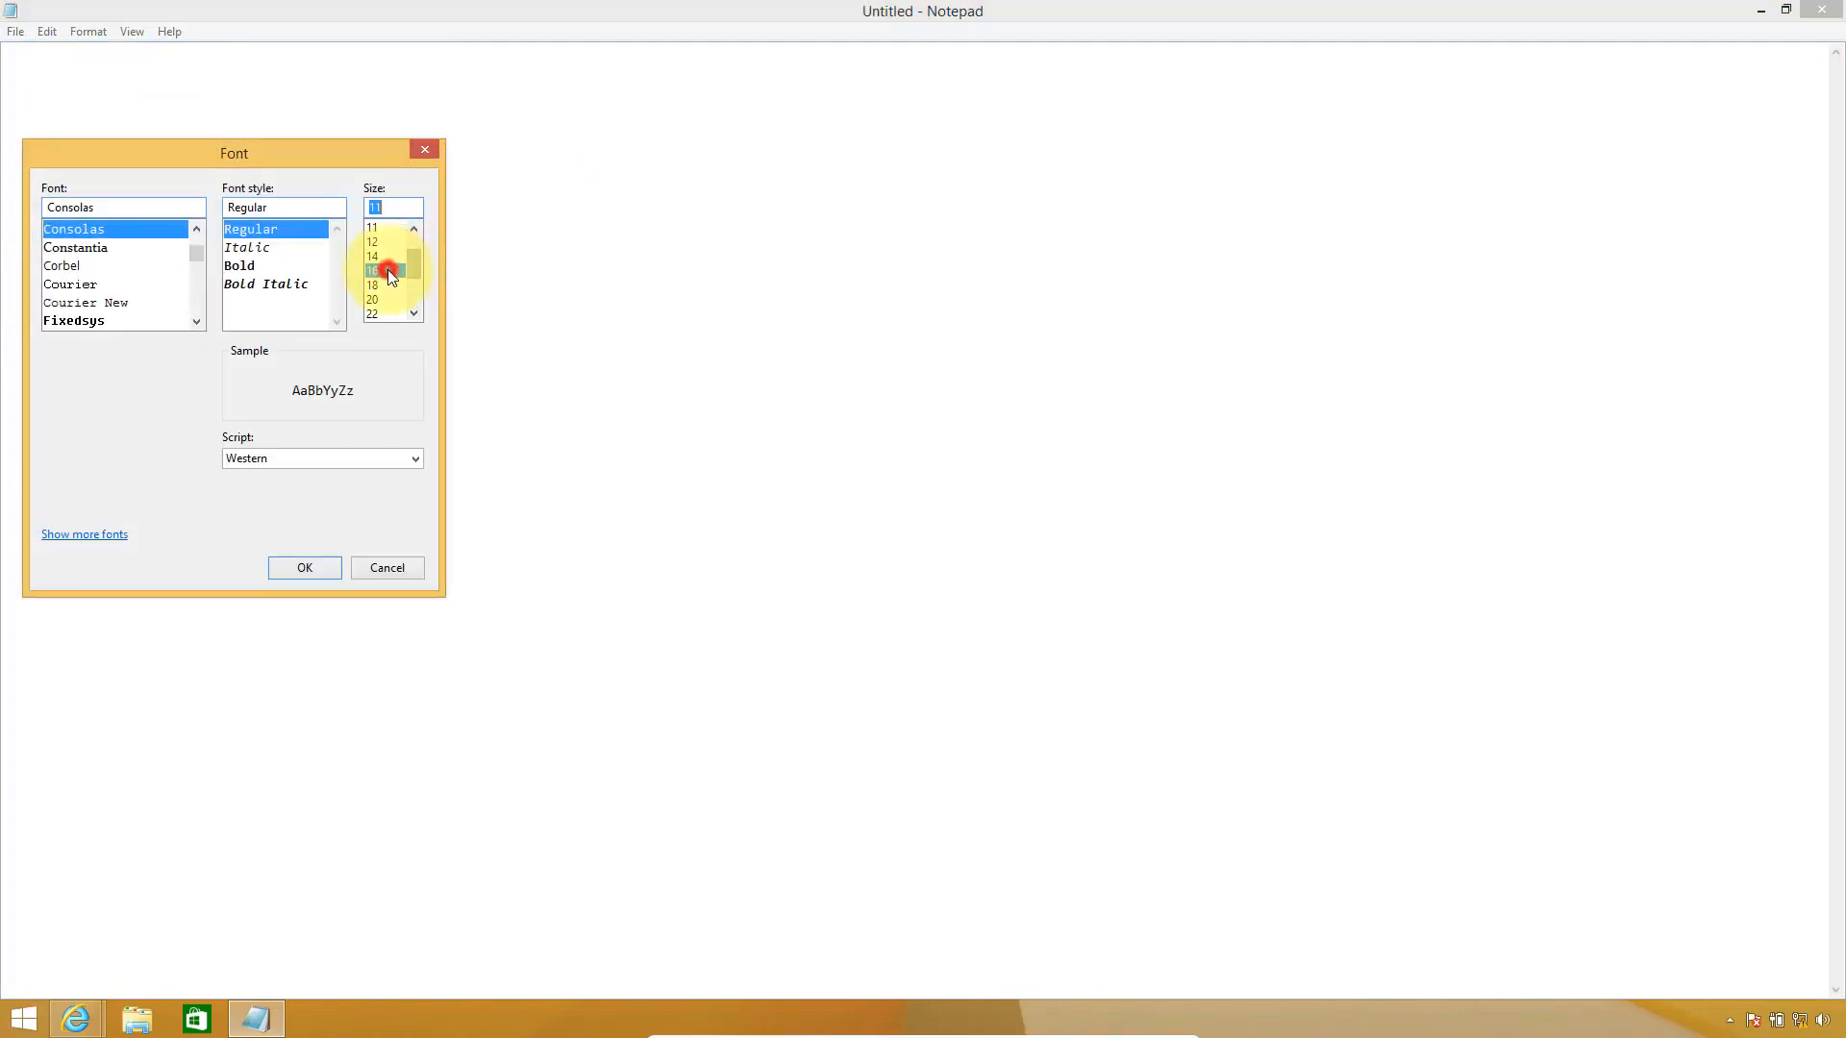
{"action": "left_click", "coordinate": [330, 568]}
{"action": "key", "text": "ctrl+v"}
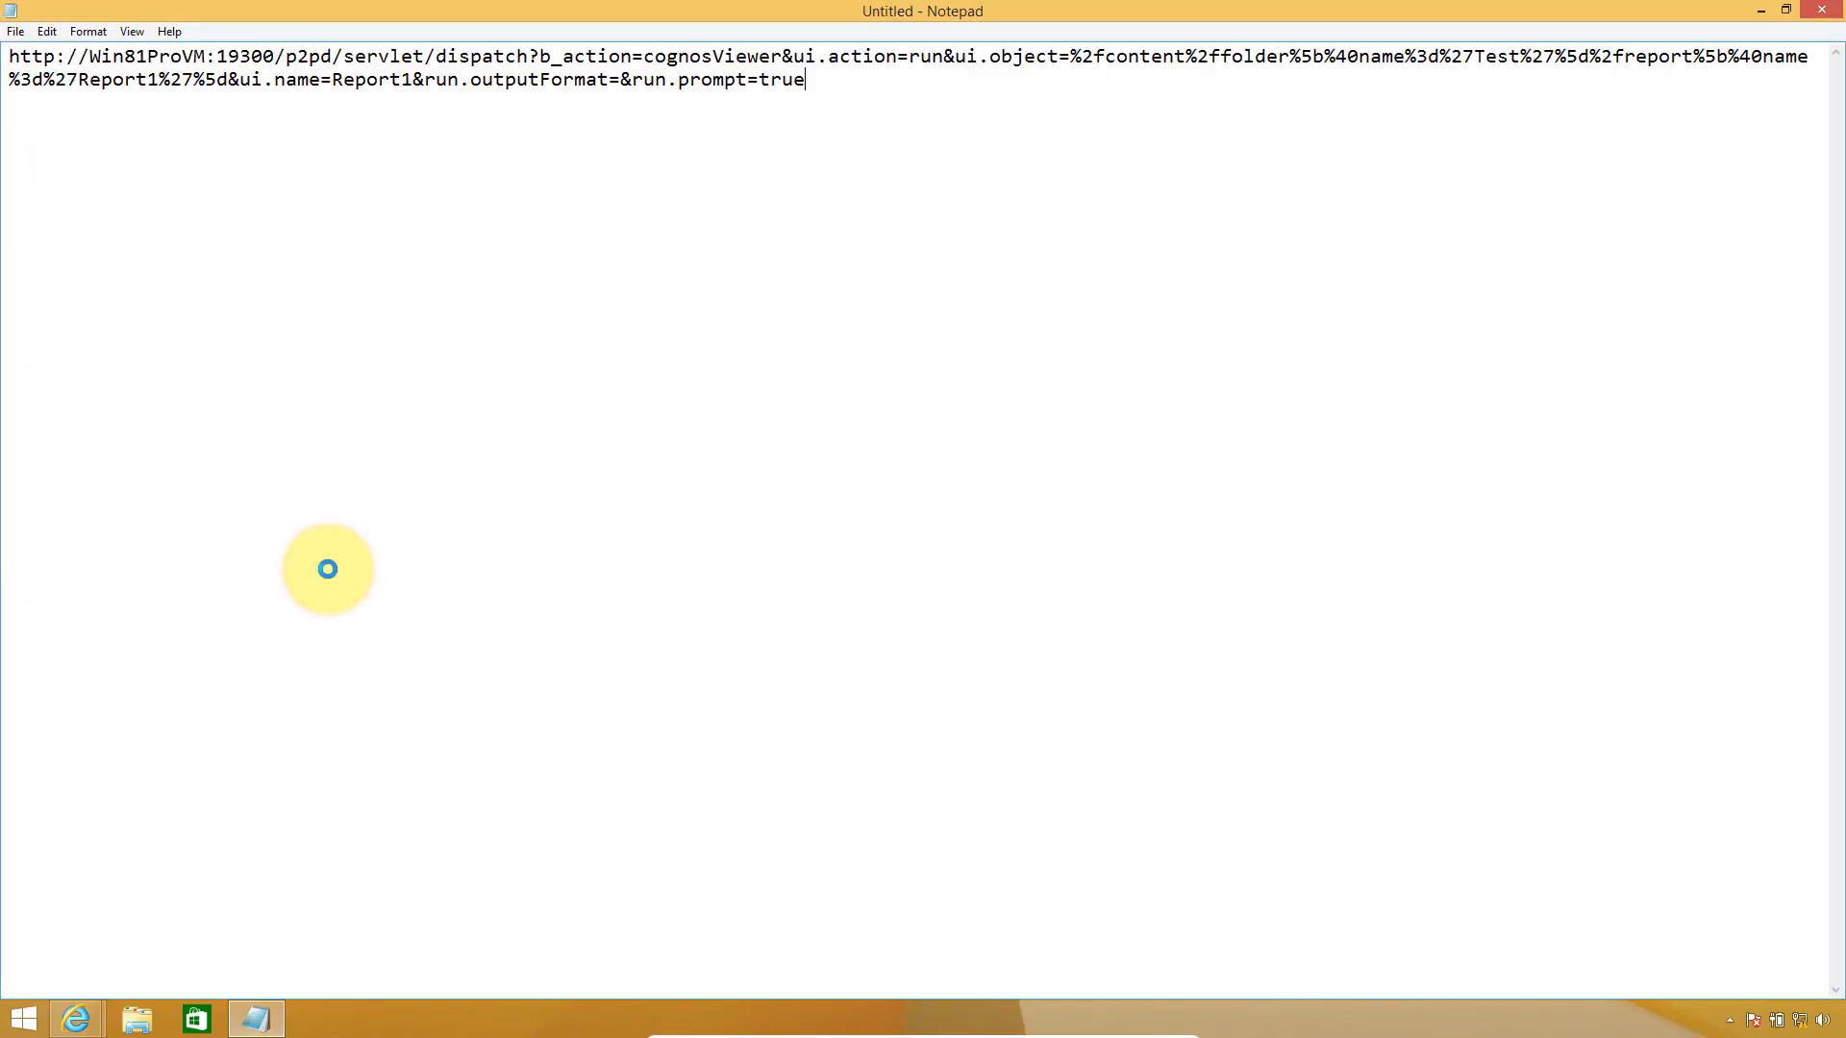
- Set the Notepad font size to 26
{"action": "left_click", "coordinate": [100, 32]}
{"action": "left_click", "coordinate": [117, 75]}
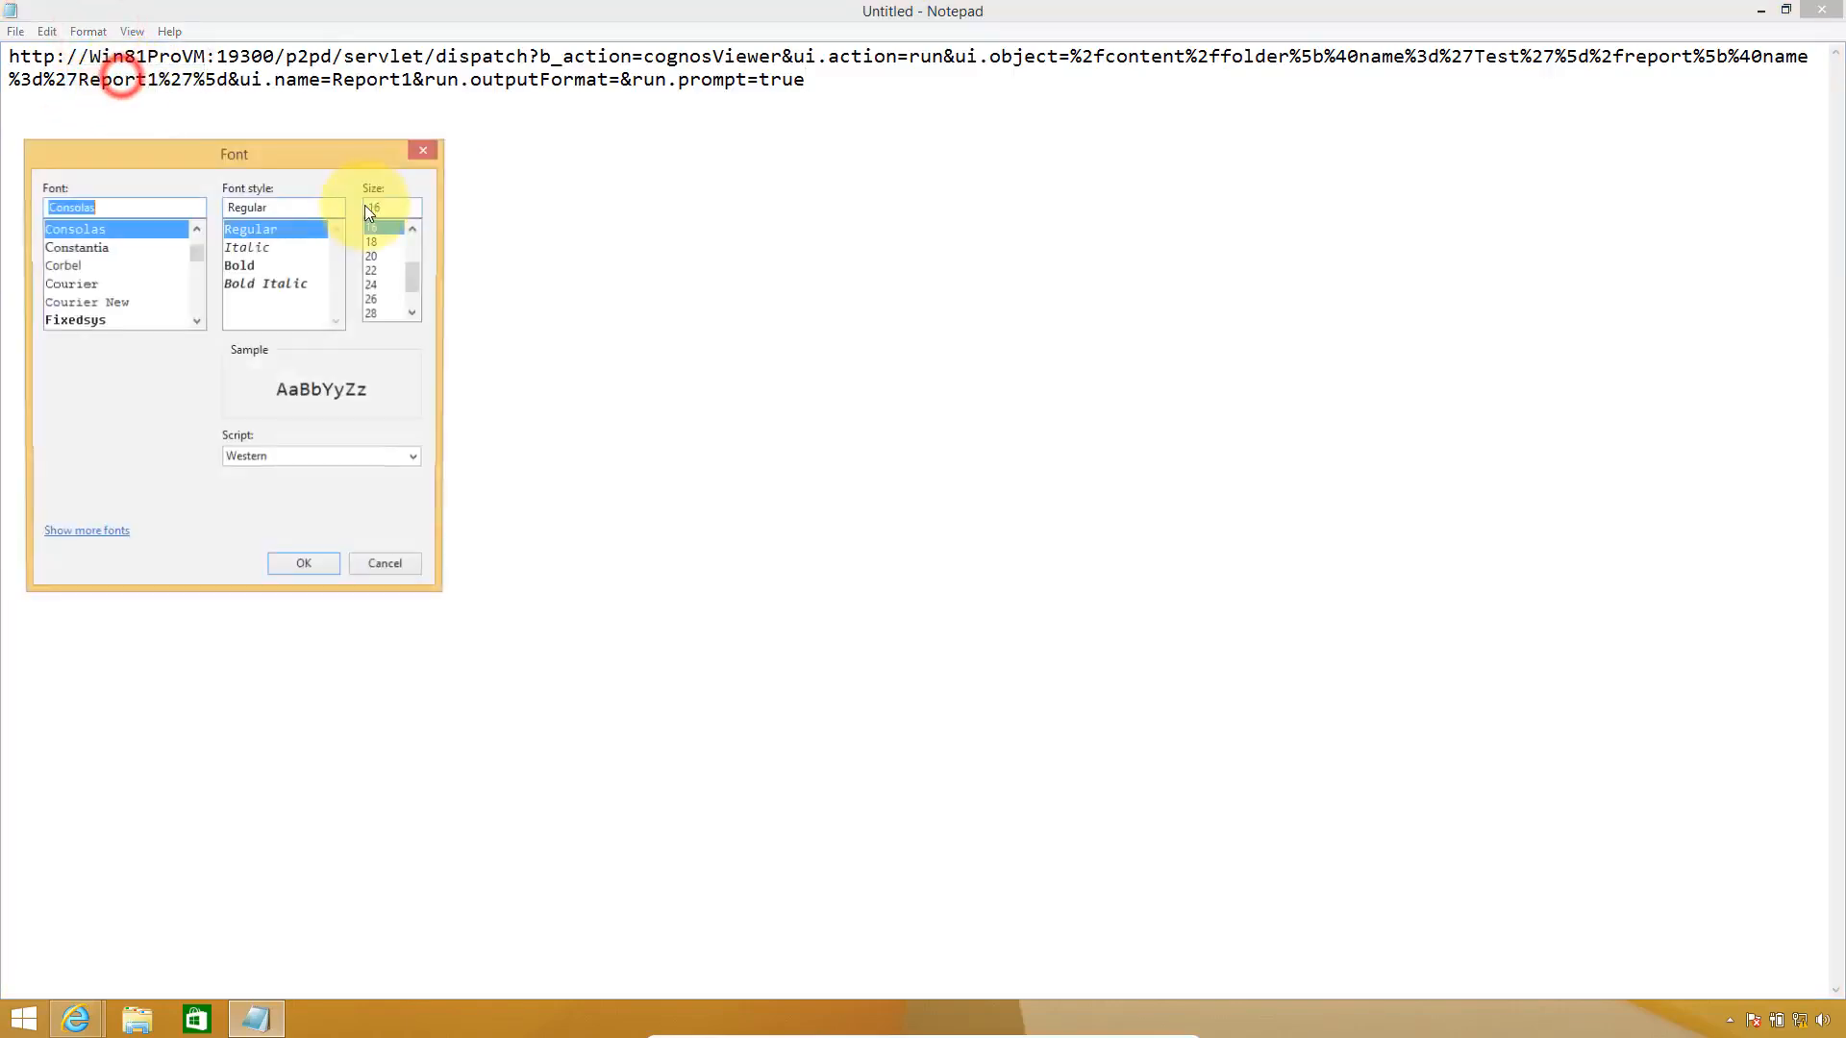
{"action": "left_click", "coordinate": [381, 297]}
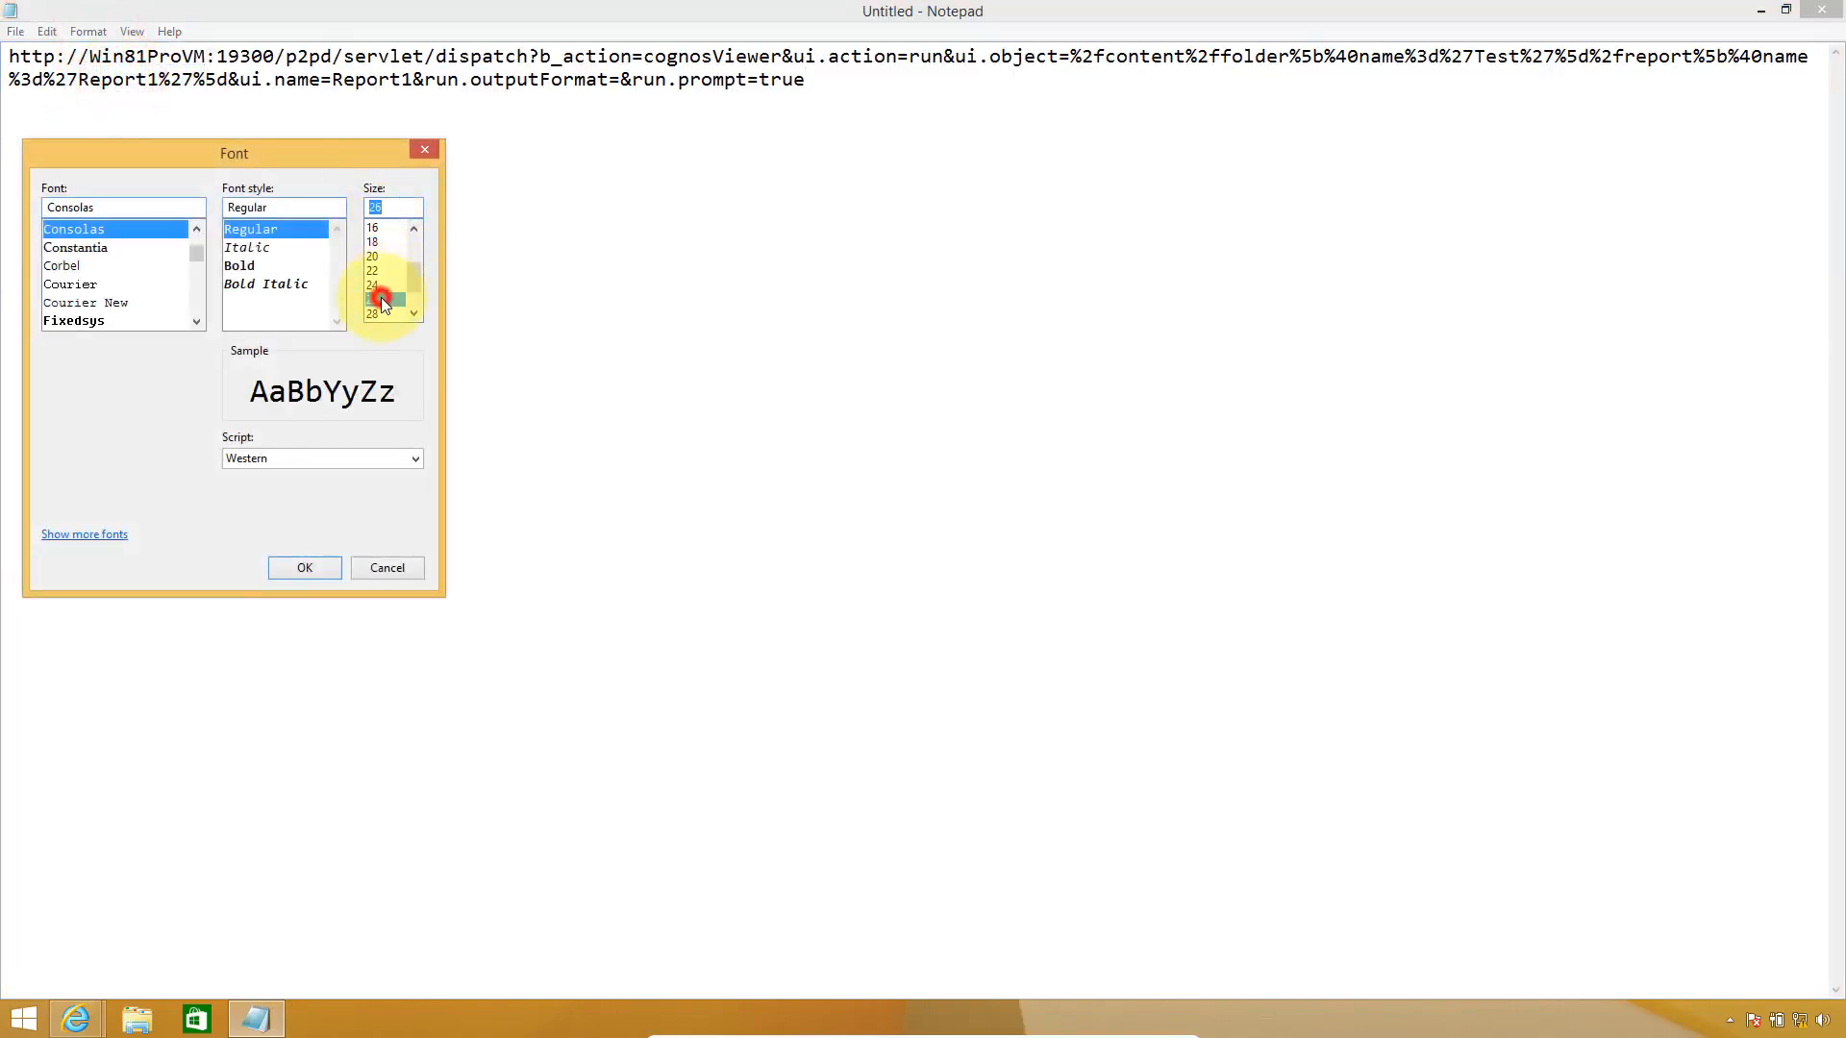
{"action": "left_click", "coordinate": [320, 566]}
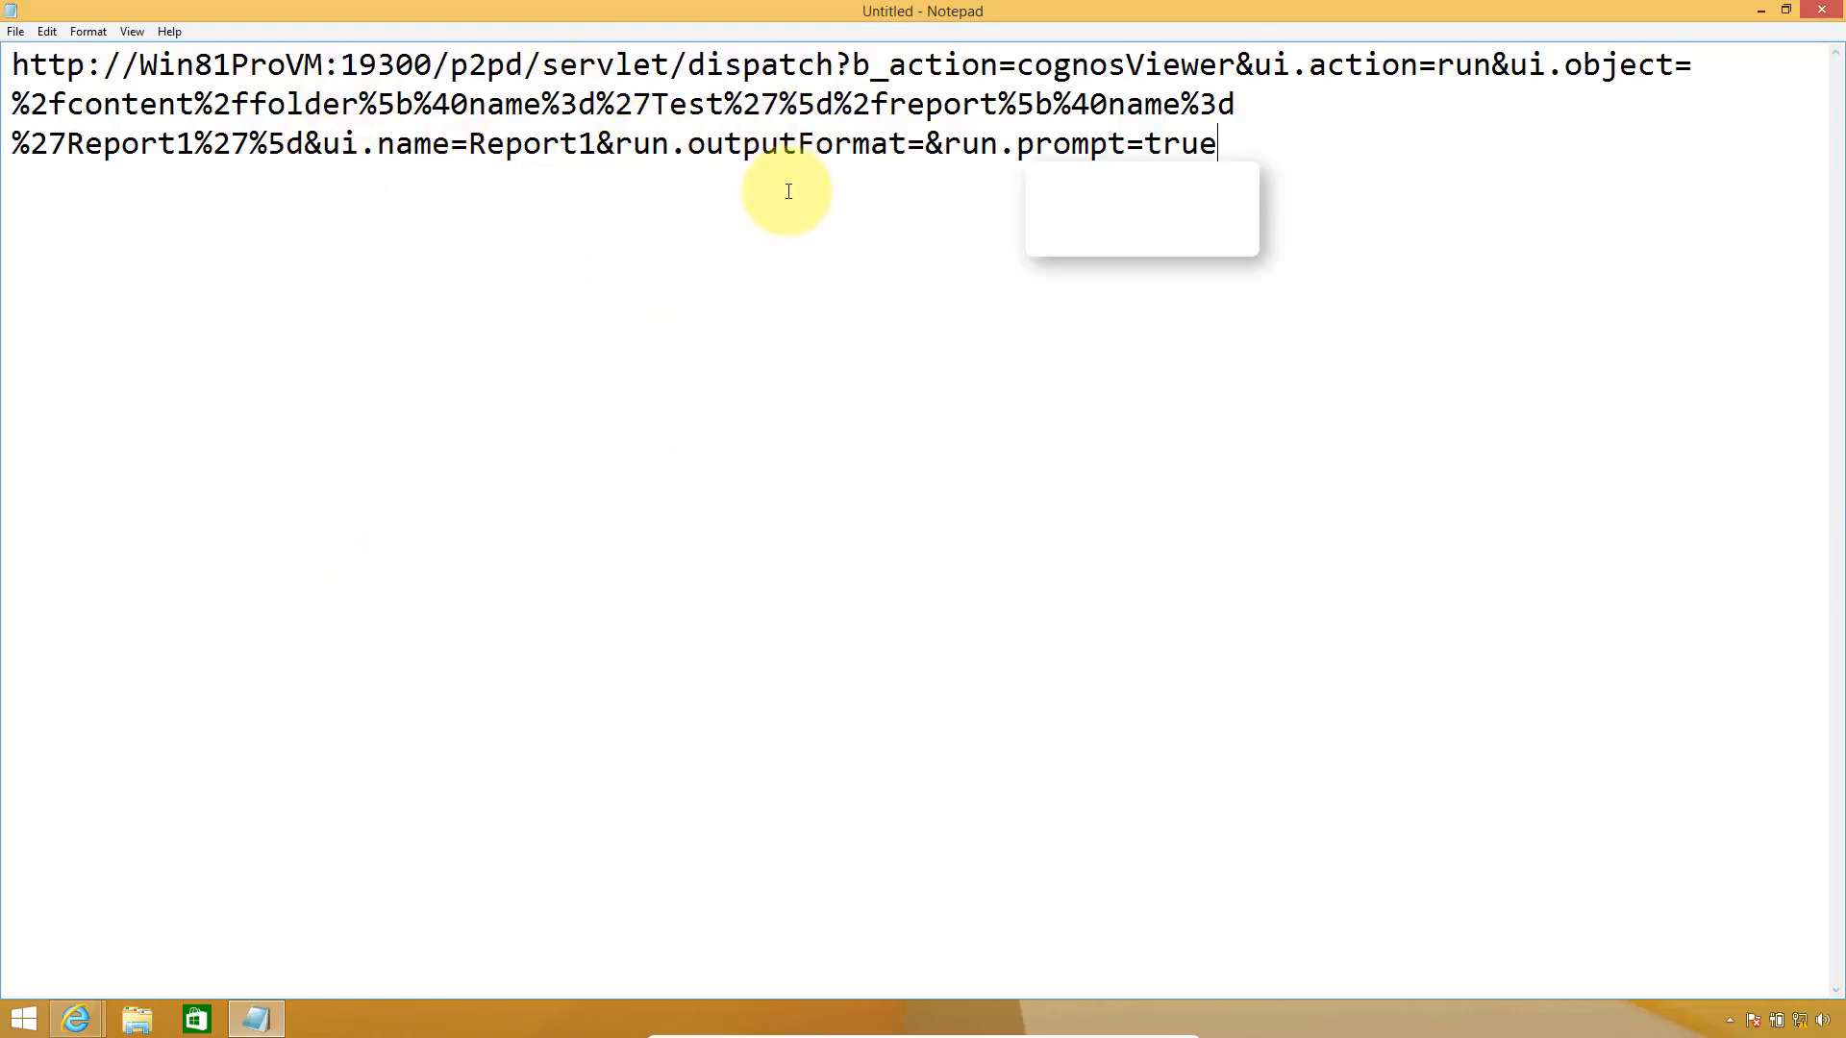
- Switch to Internet Explorer, open the Report1 URL in a new tab and run the report for Belgium
{"action": "key", "text": "ctrl+a"}
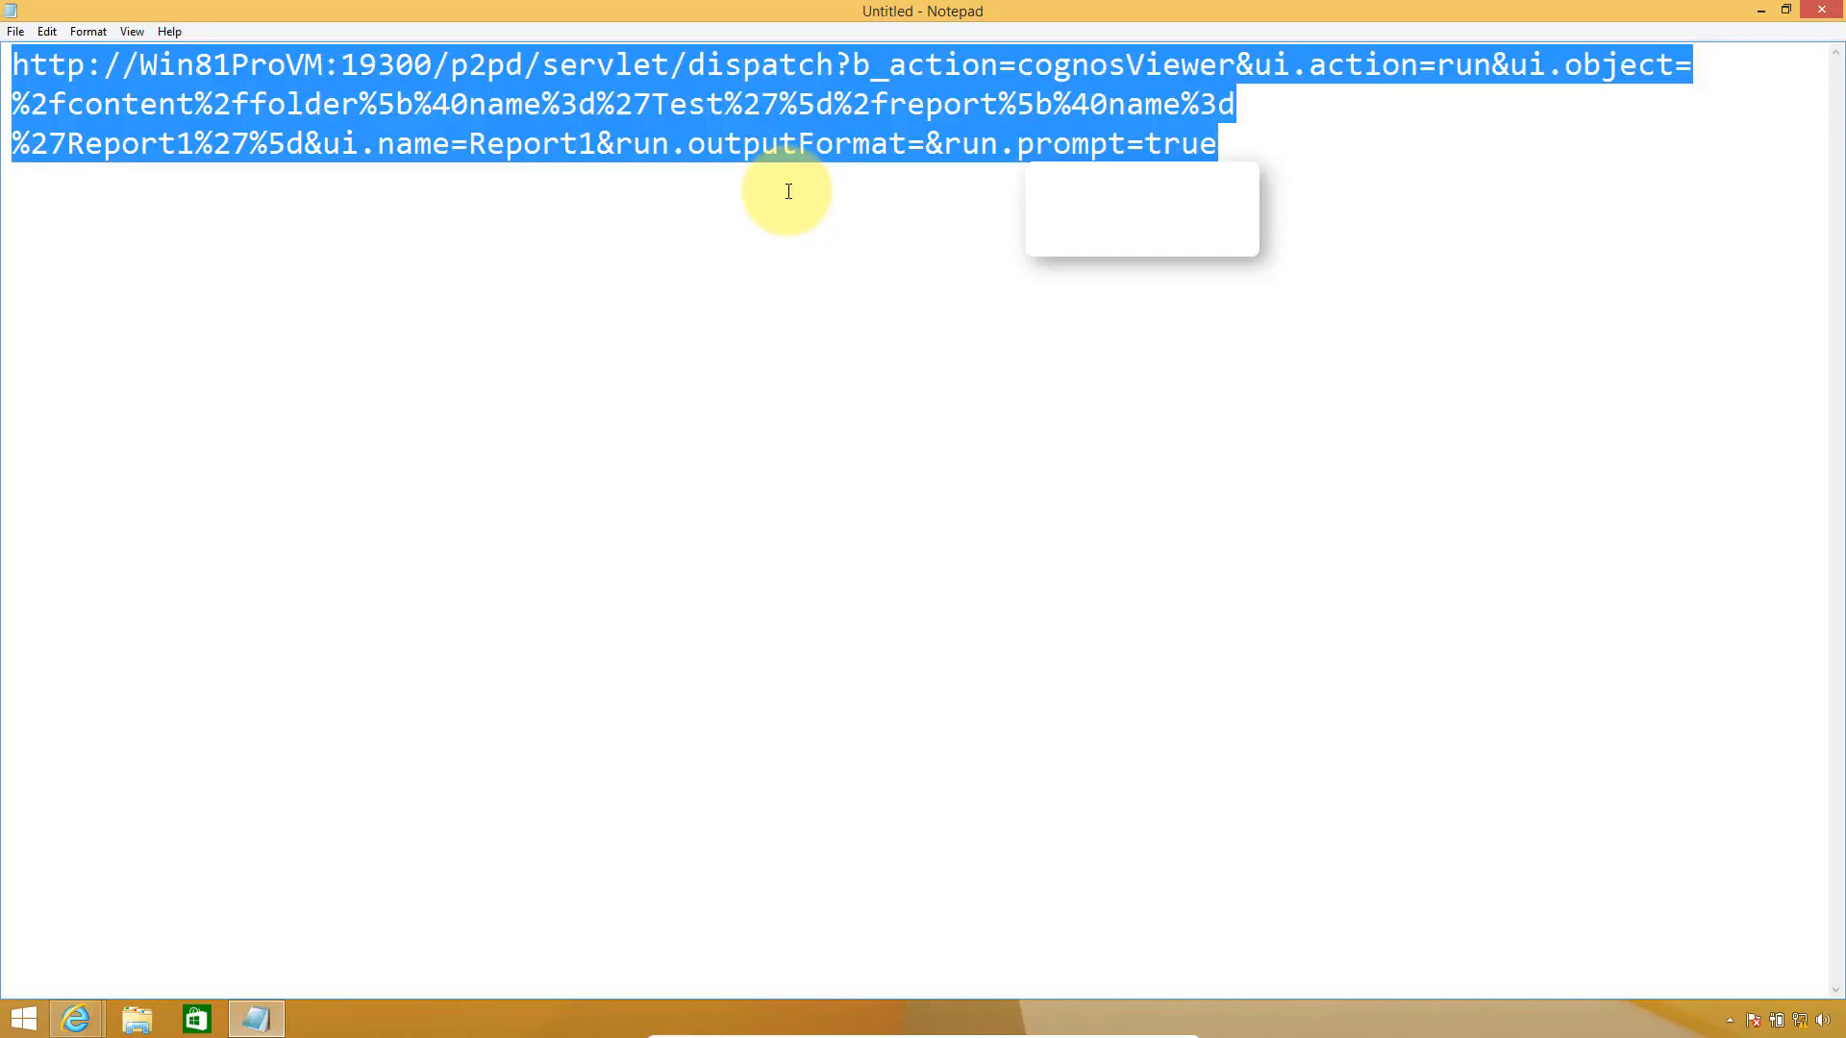
{"action": "key", "text": "alt+Tab"}
{"action": "key", "text": "alt+Tab"}
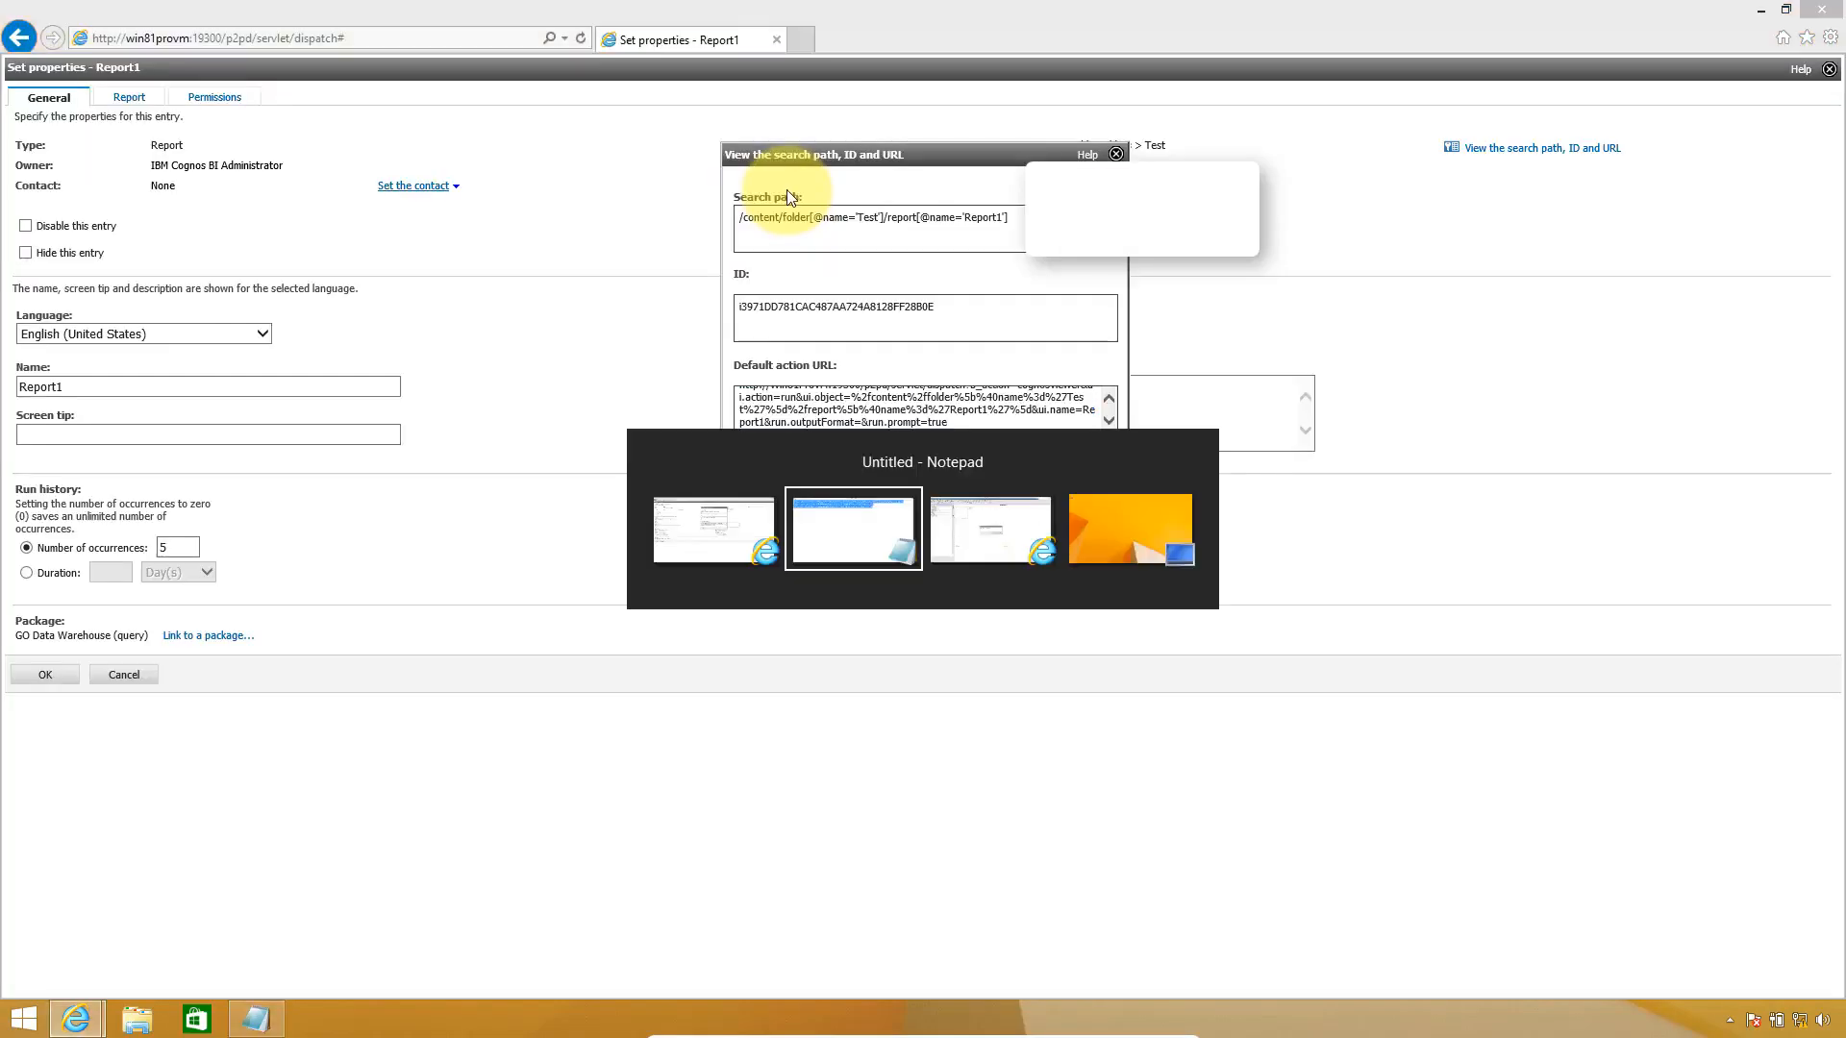
{"action": "key", "text": "alt+Tab"}
{"action": "key", "text": "alt+Tab"}
{"action": "key", "text": "alt+Tab"}
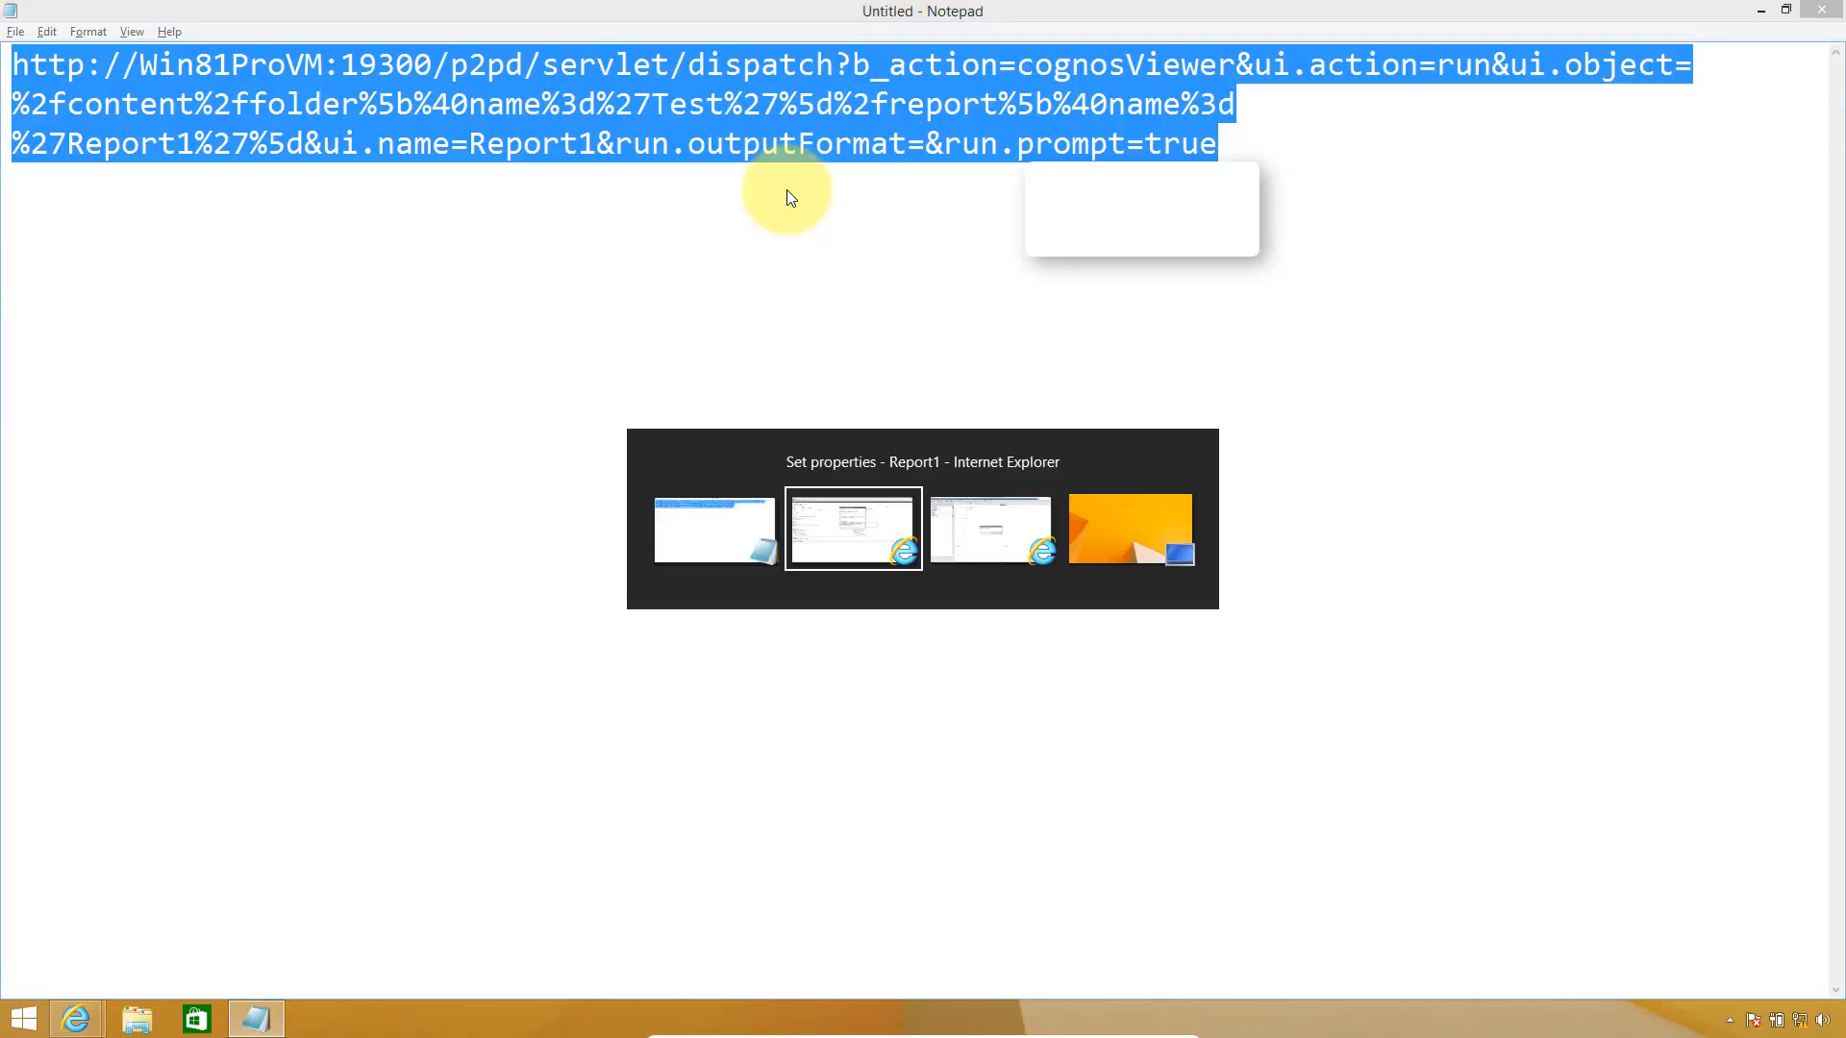
{"action": "left_click", "coordinate": [805, 39]}
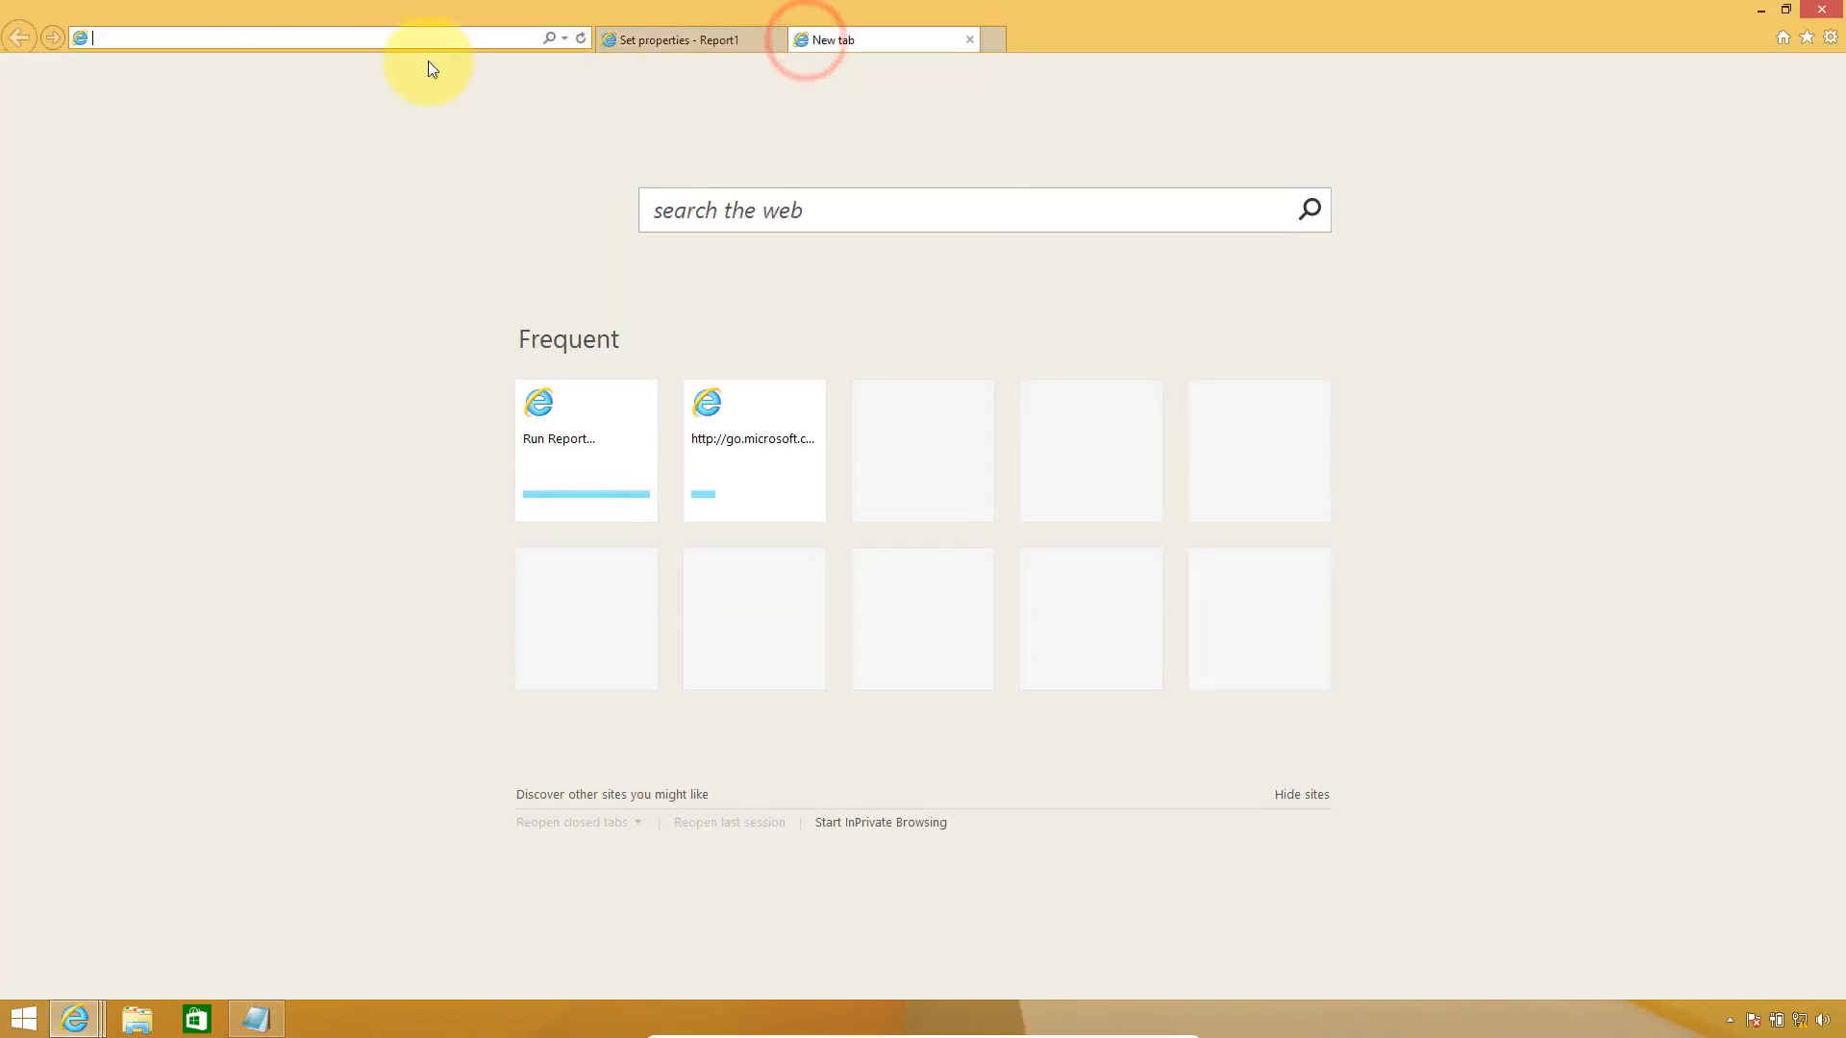
{"action": "type", "text": "http://win81provm:19300/p2pd/servlet/dispatch?b_action=cognosViewer&ui.action=run&ui.object=%2fcontent%2ffolder%5b%40name%3d%27Test%27%5d%2freport%5b%40name%3d%27Report1%27%5d&ui.name=Report1&run.outputFormat=&run.prompt=true"}
{"action": "key", "text": "Return"}
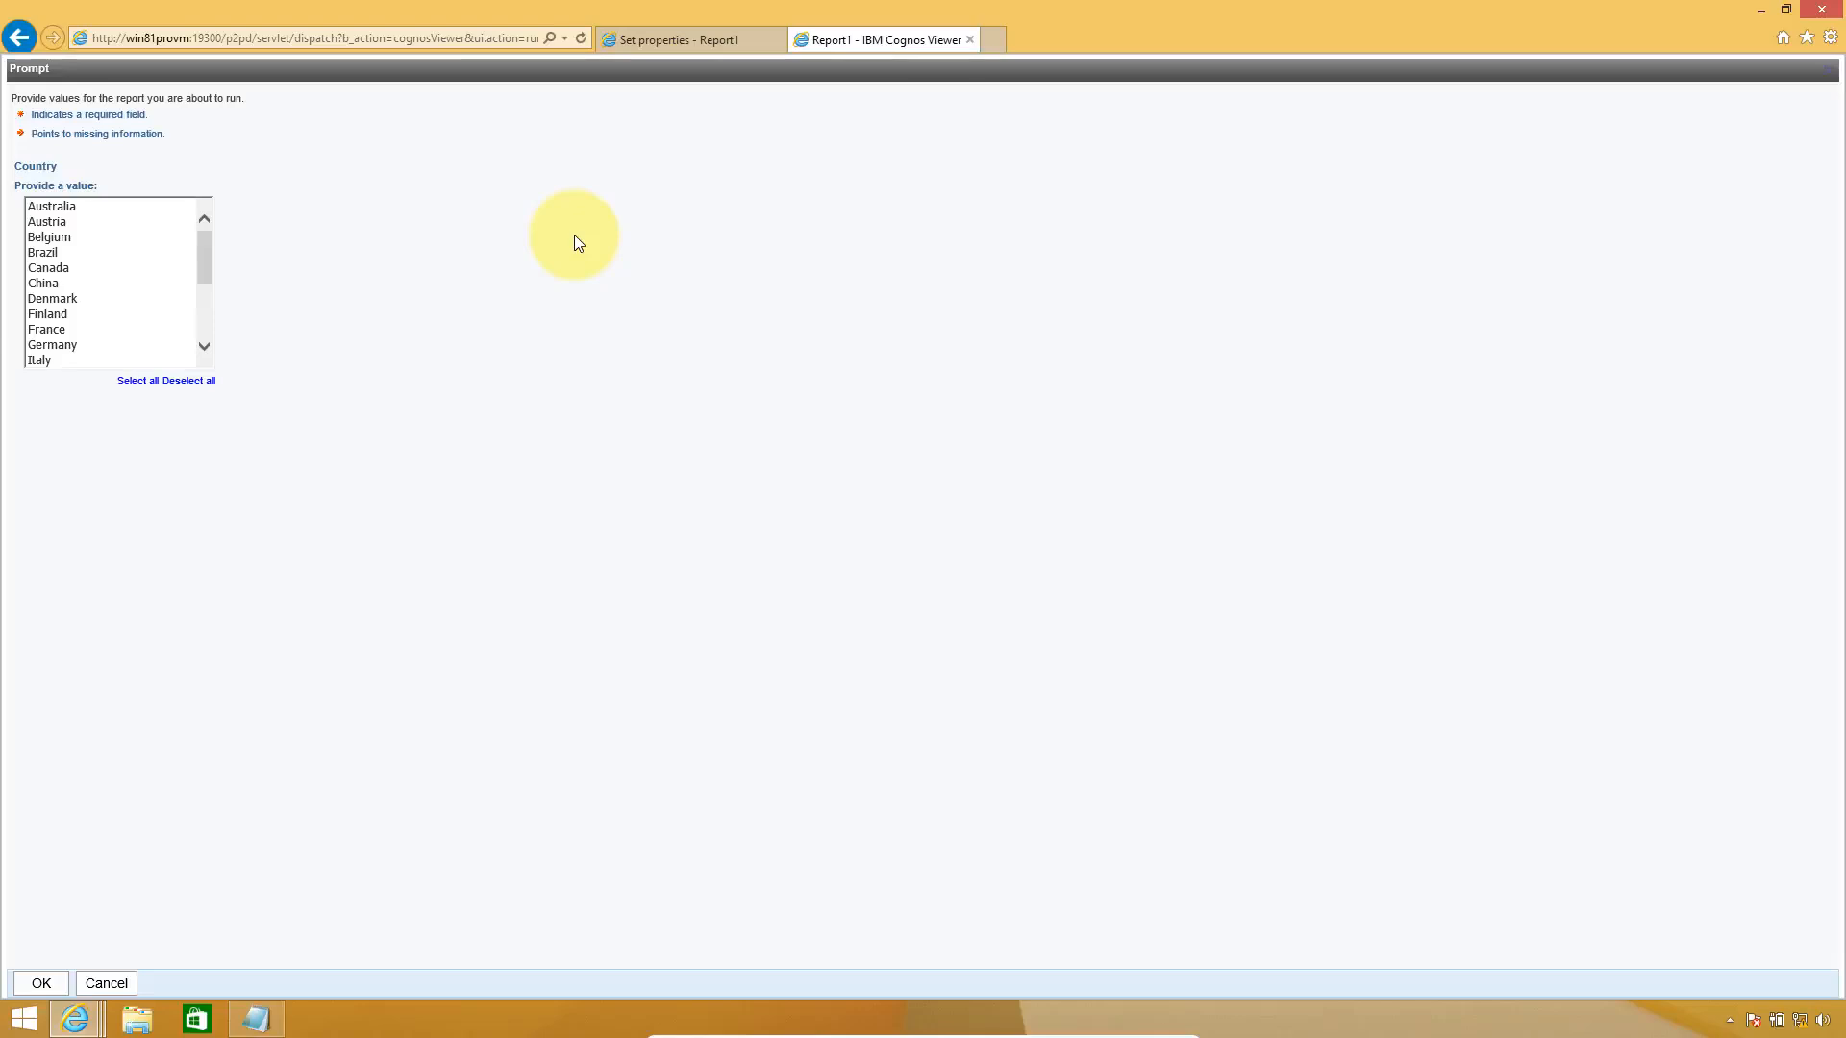
{"action": "left_click", "coordinate": [73, 240]}
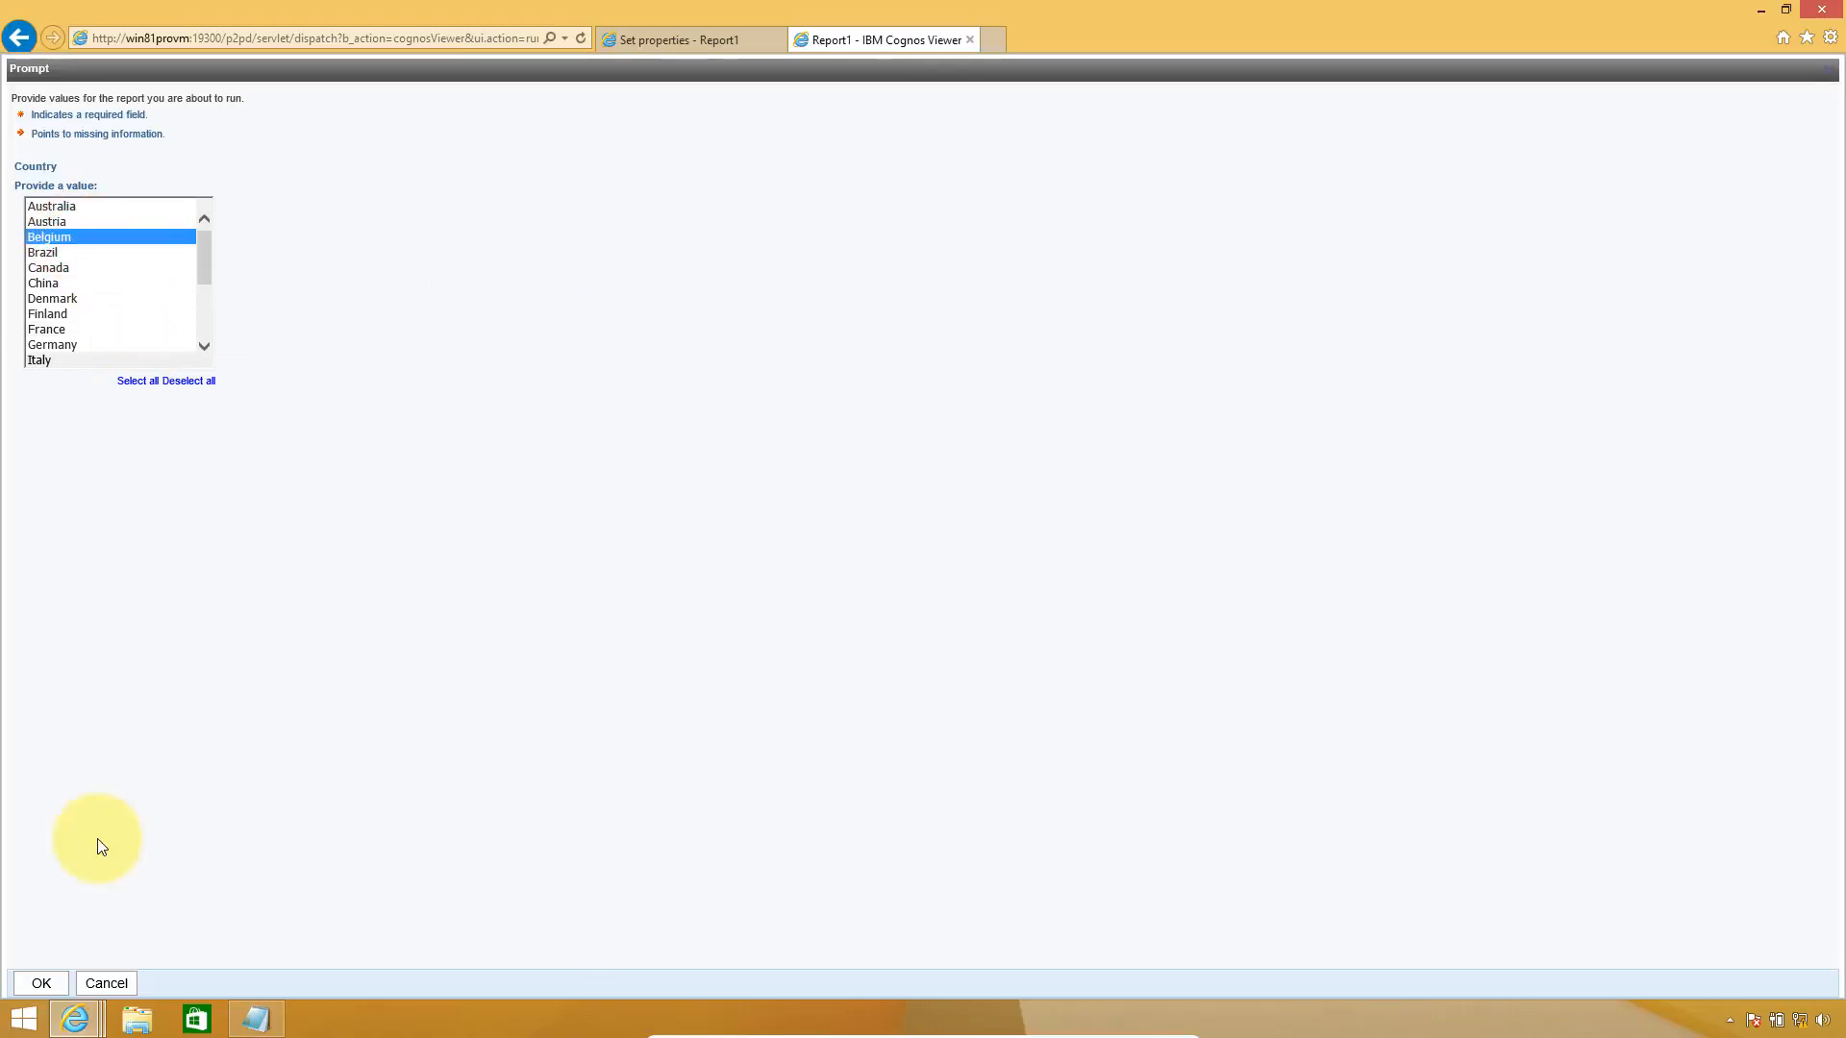
{"action": "left_click", "coordinate": [40, 975]}
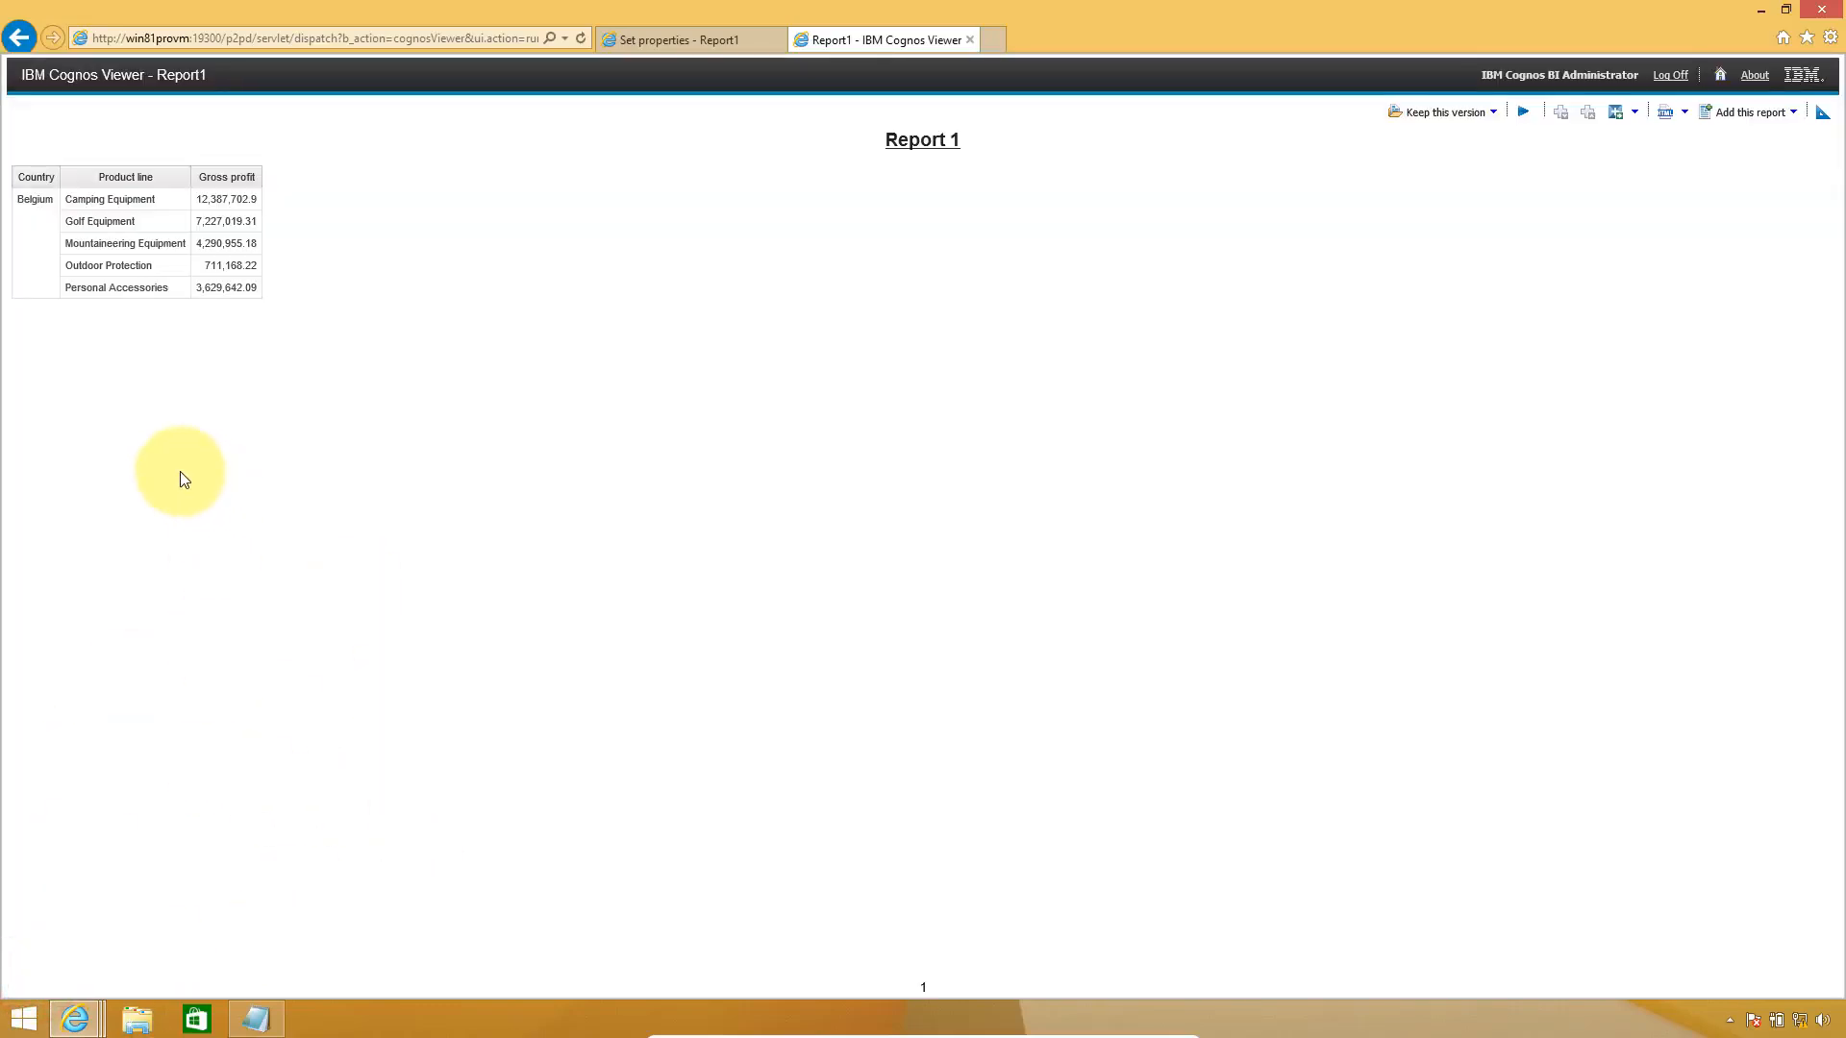
- Switch back to Notepad and set the run.prompt parameter at the end of the URL to false
{"action": "key", "text": "alt+Tab"}
{"action": "key", "text": "alt+Tab"}
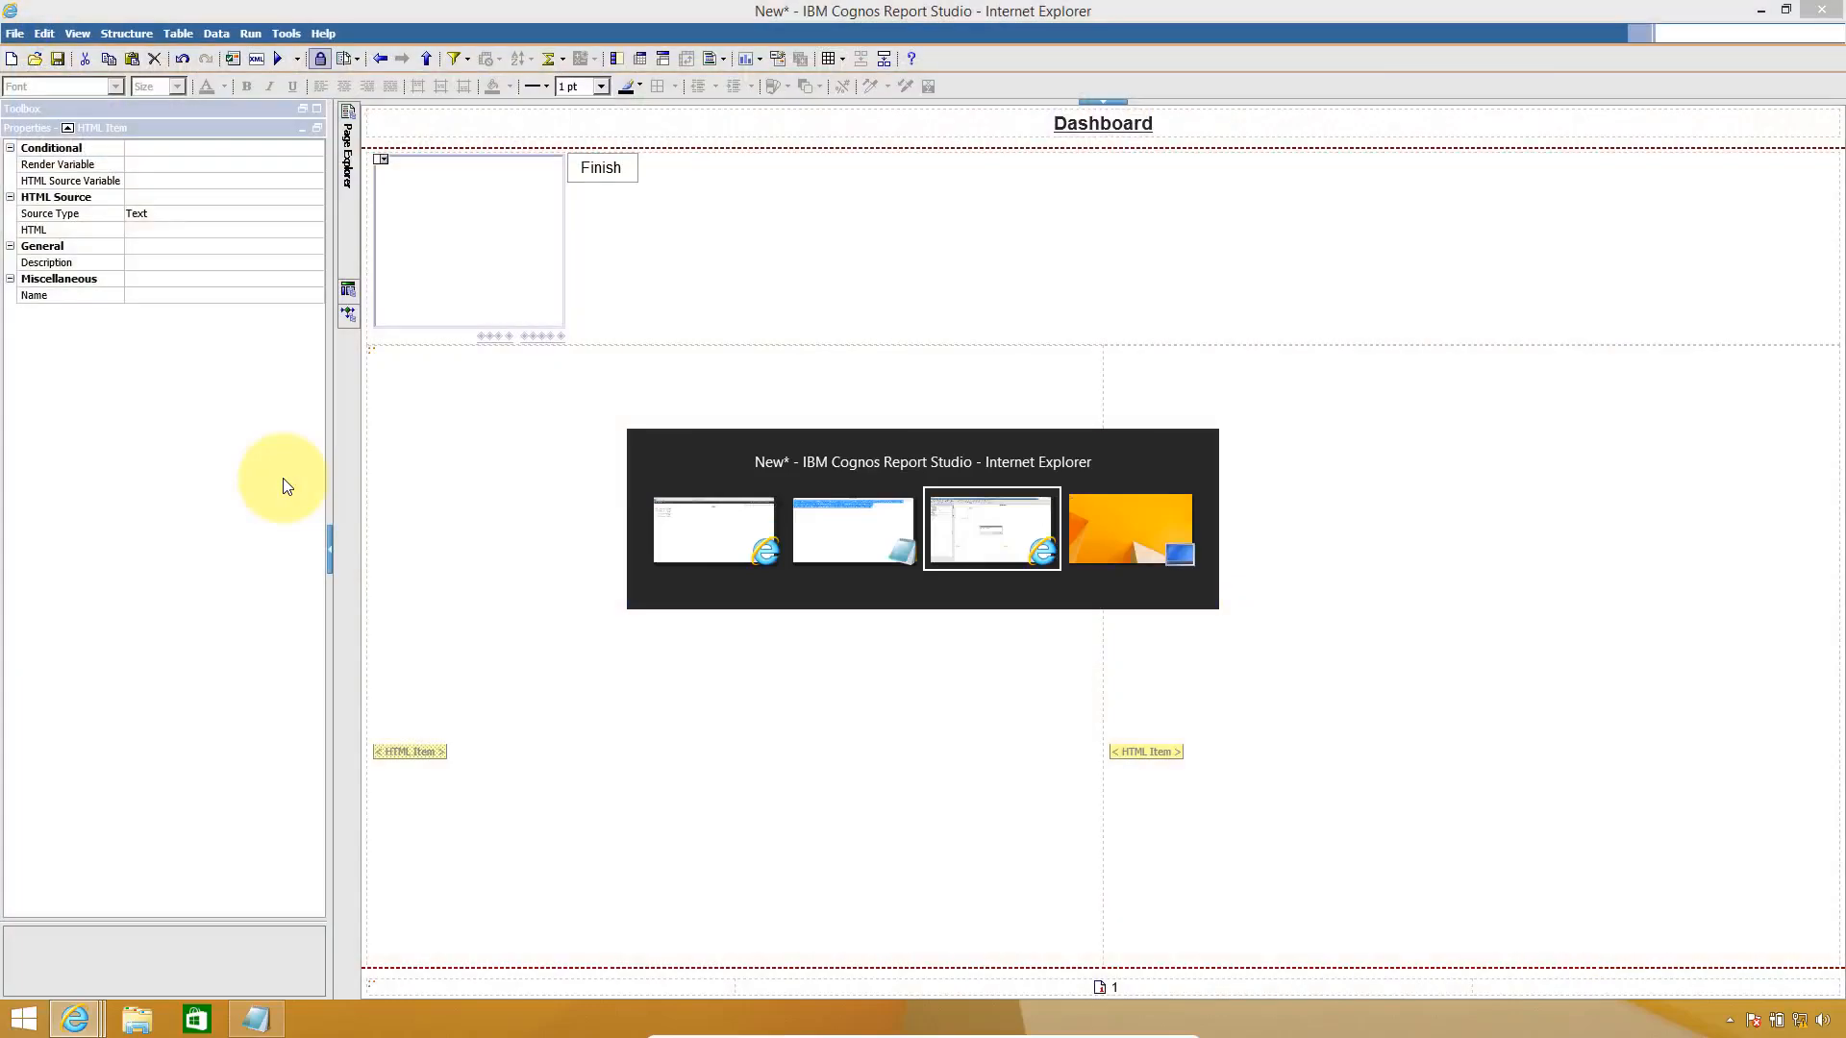
{"action": "key", "text": "alt+shift+Tab"}
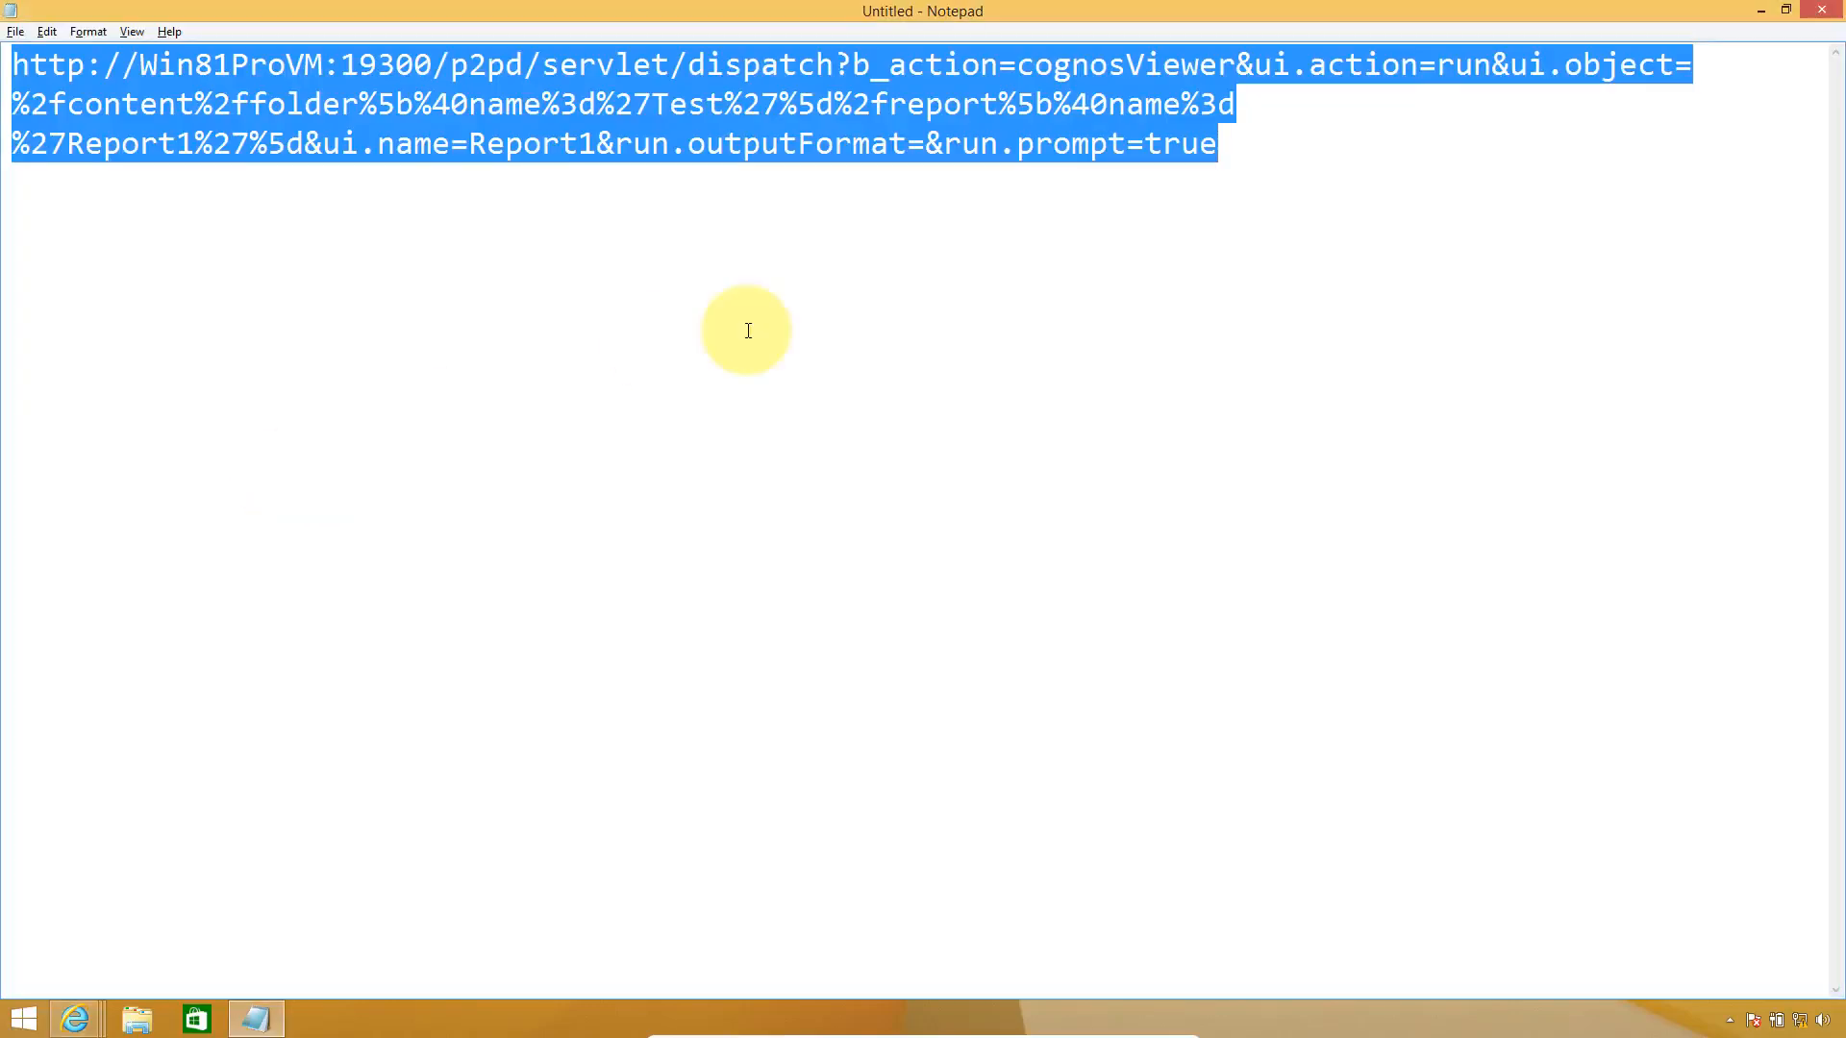
{"action": "left_click", "coordinate": [1186, 152]}
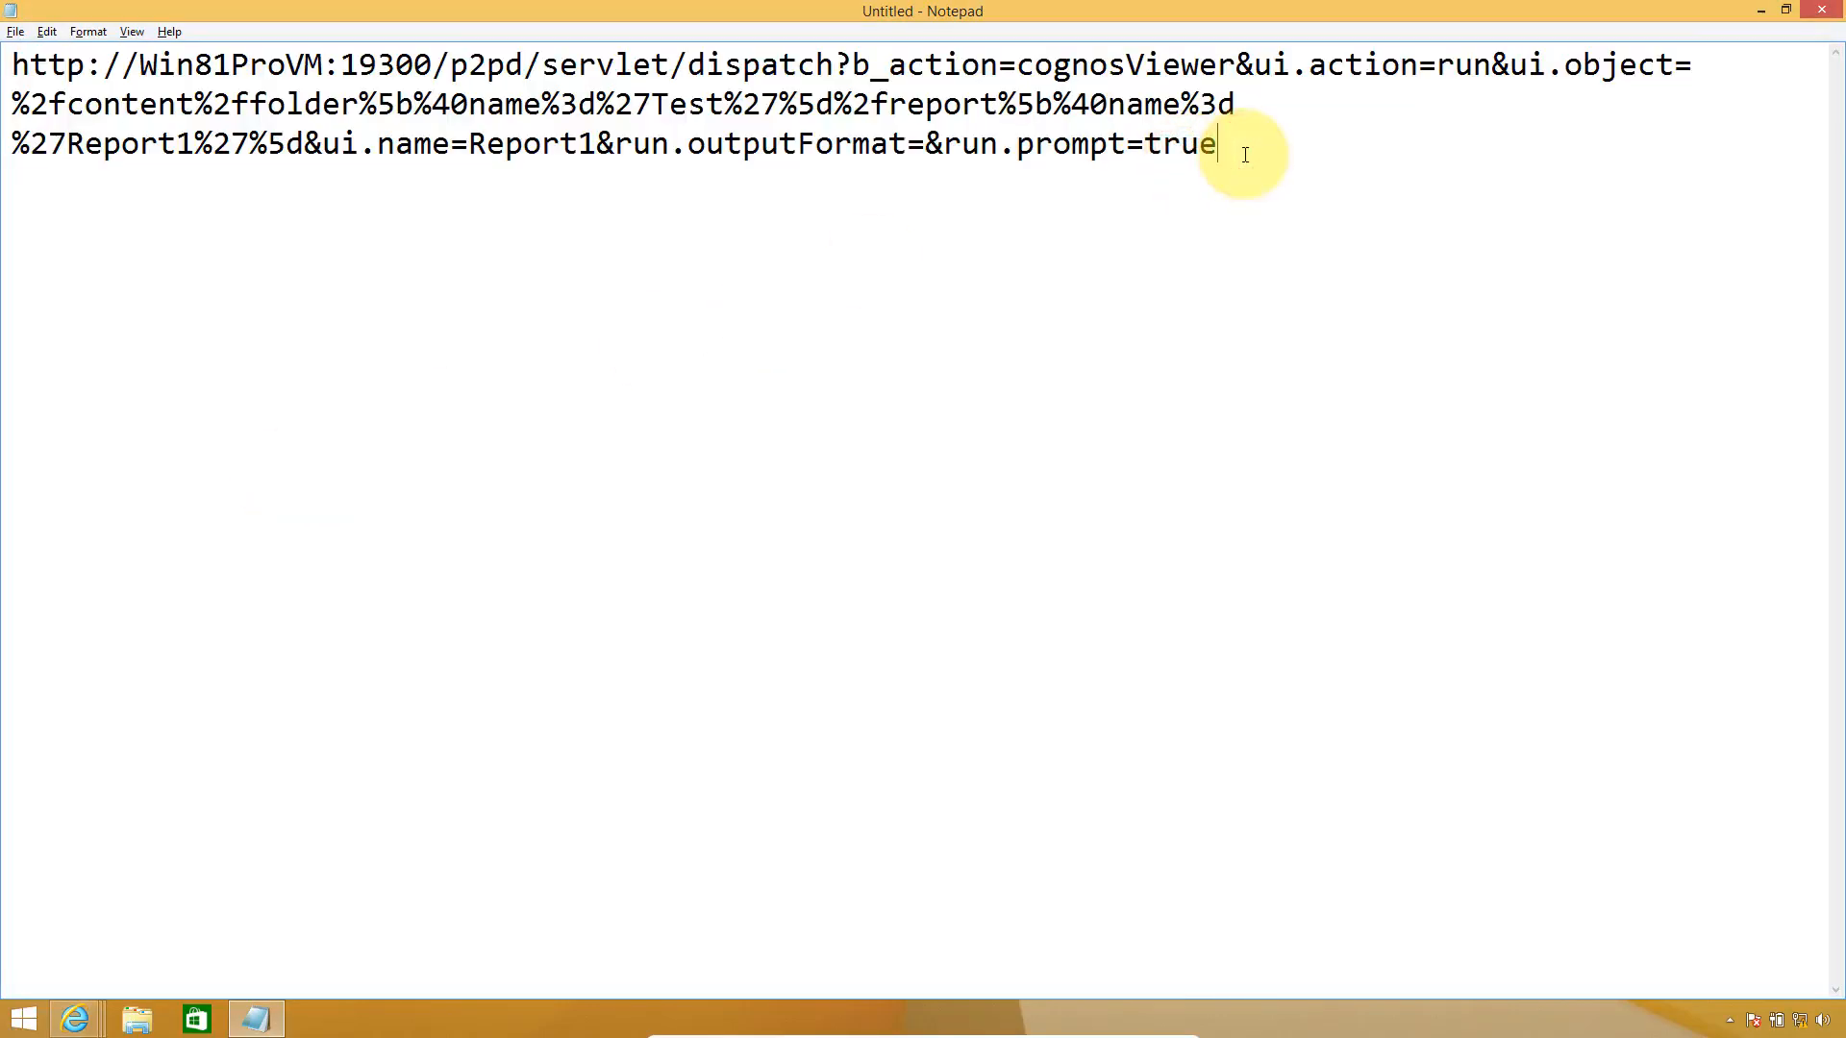
{"action": "key", "text": "shift+Left"}
{"action": "key", "text": "shift+Left"}
{"action": "key", "text": "shift+Left"}
{"action": "key", "text": "shift+Left"}
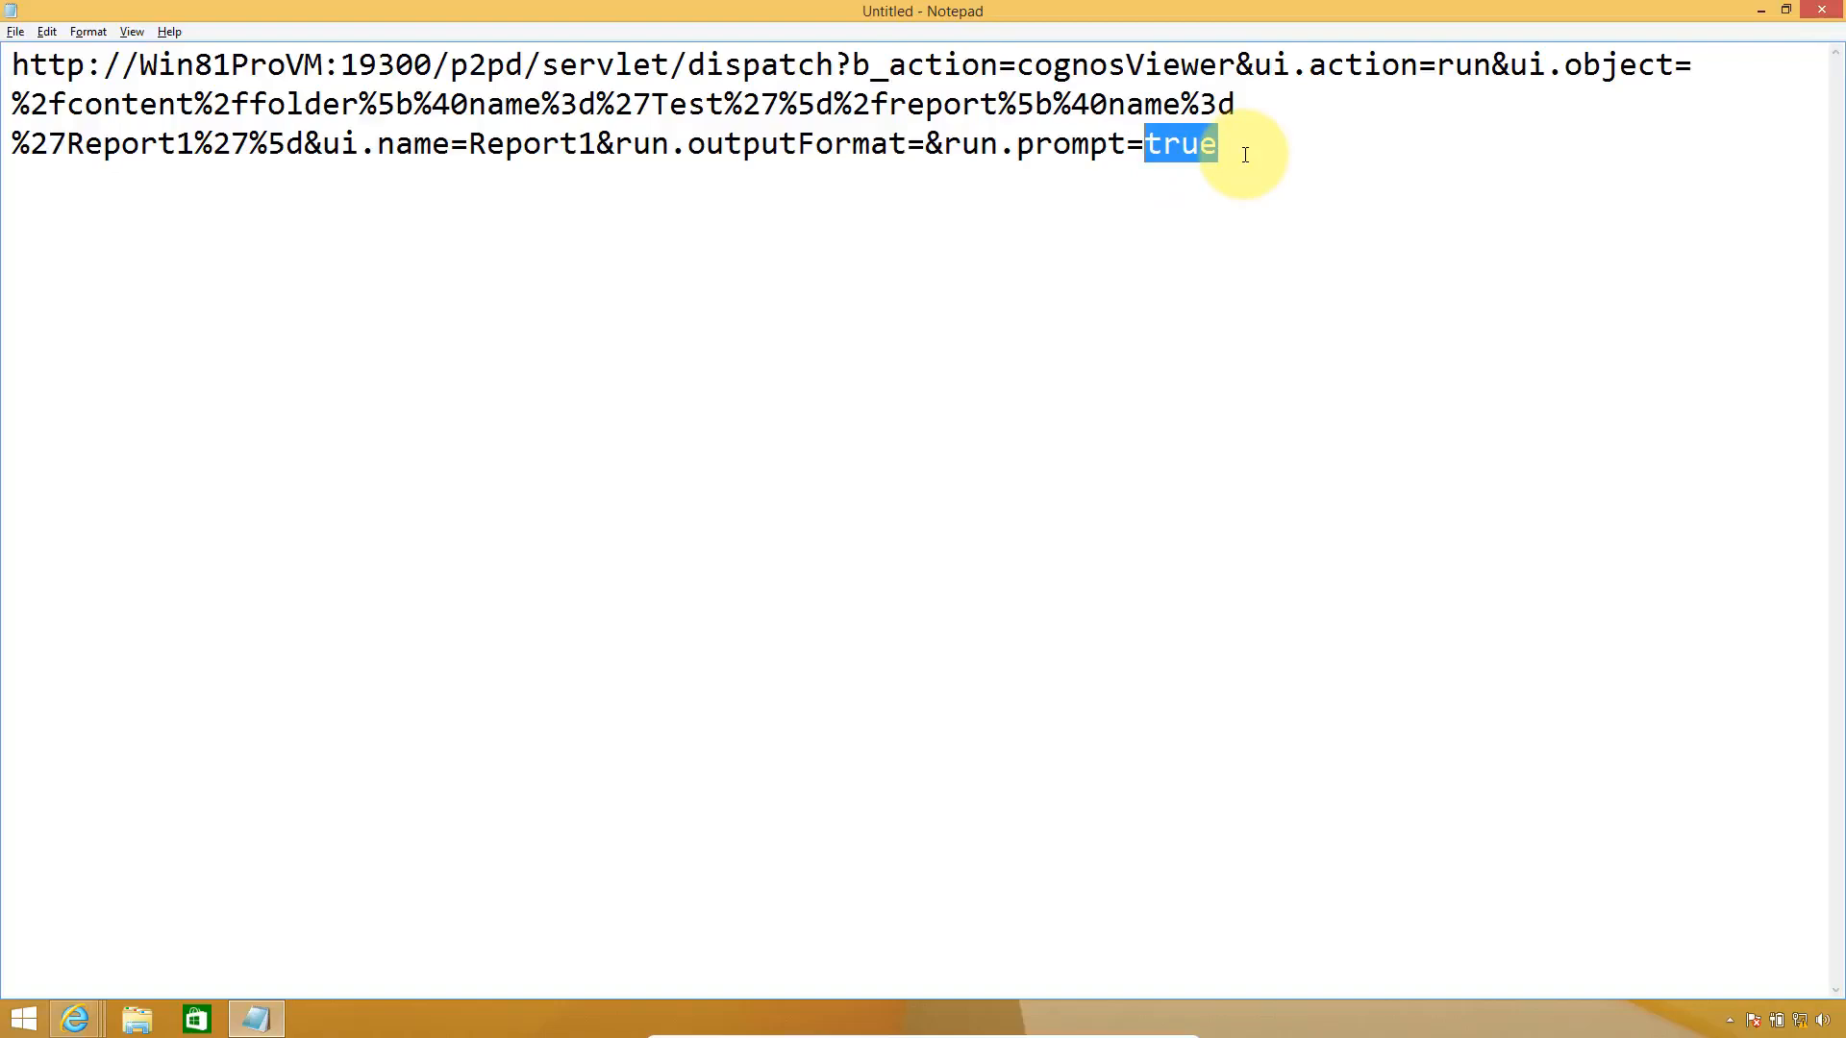
{"action": "type", "text": "false"}
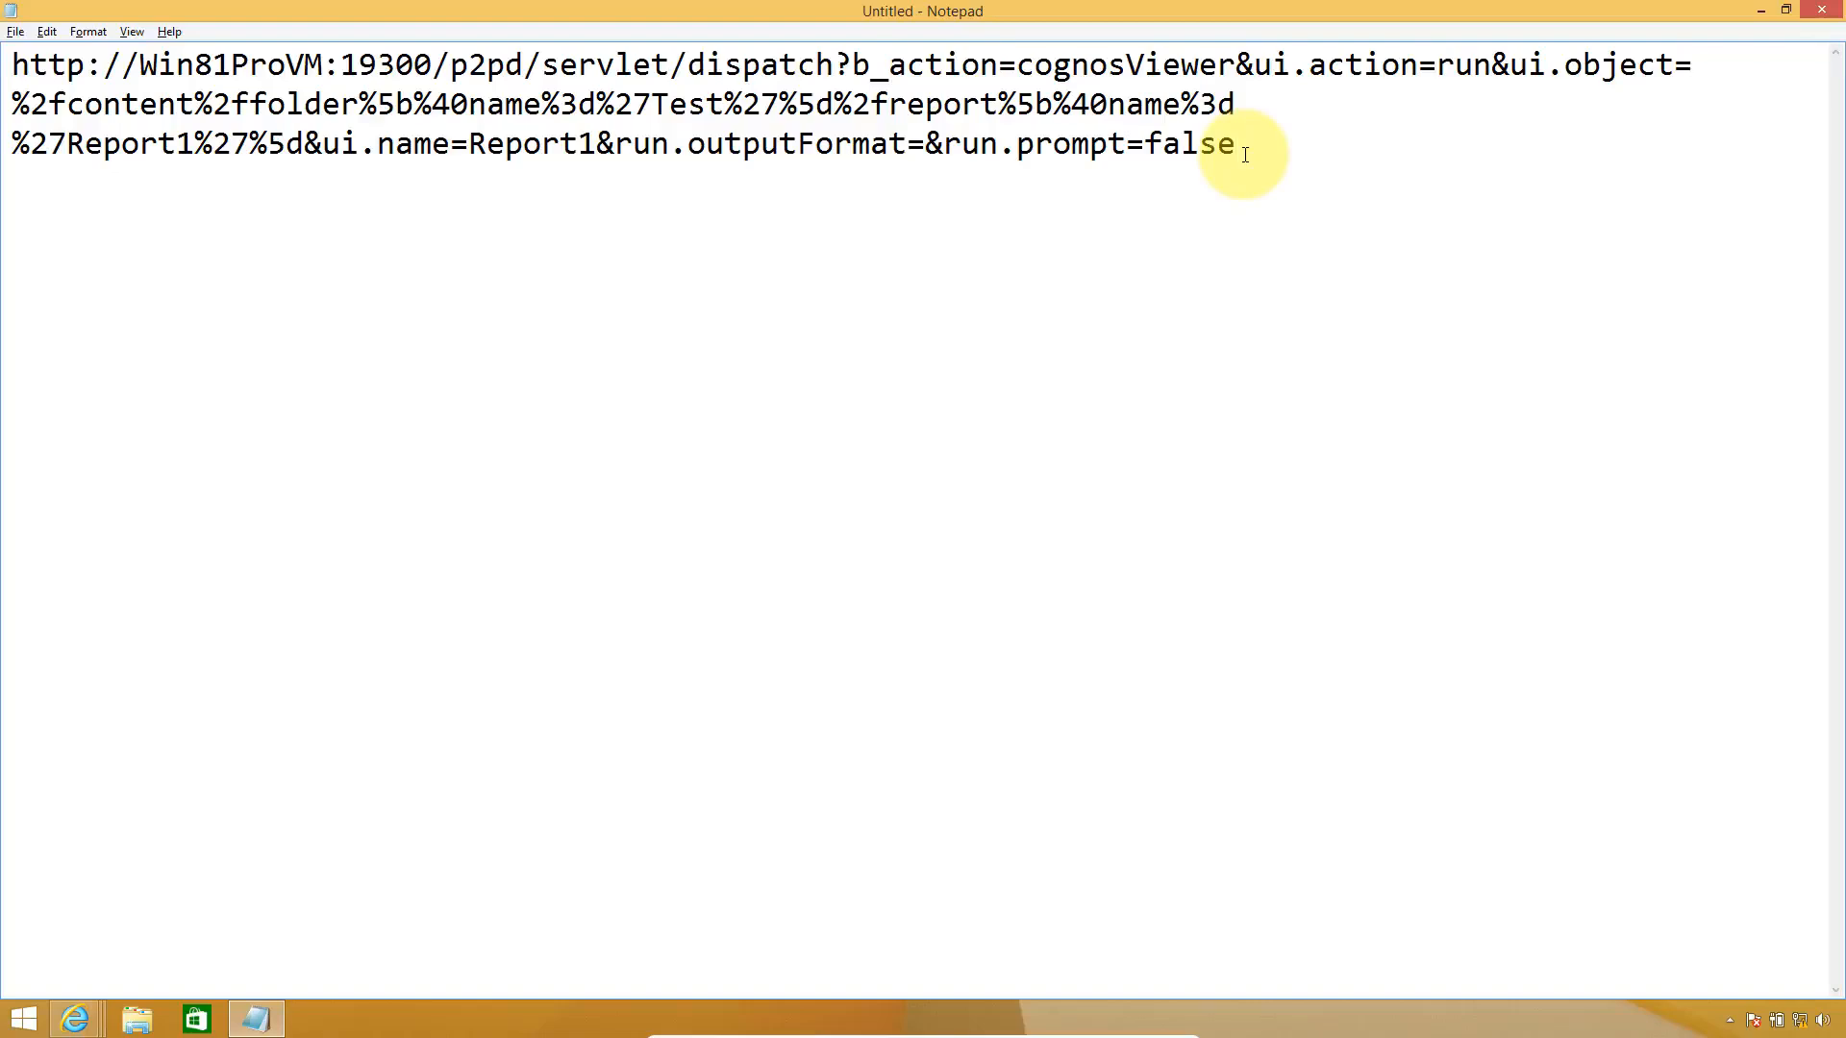
- Open Report1 from the viewer in Report Studio and check the parameter name in its query's Country detail filter expression
{"action": "key", "text": "alt+Tab"}
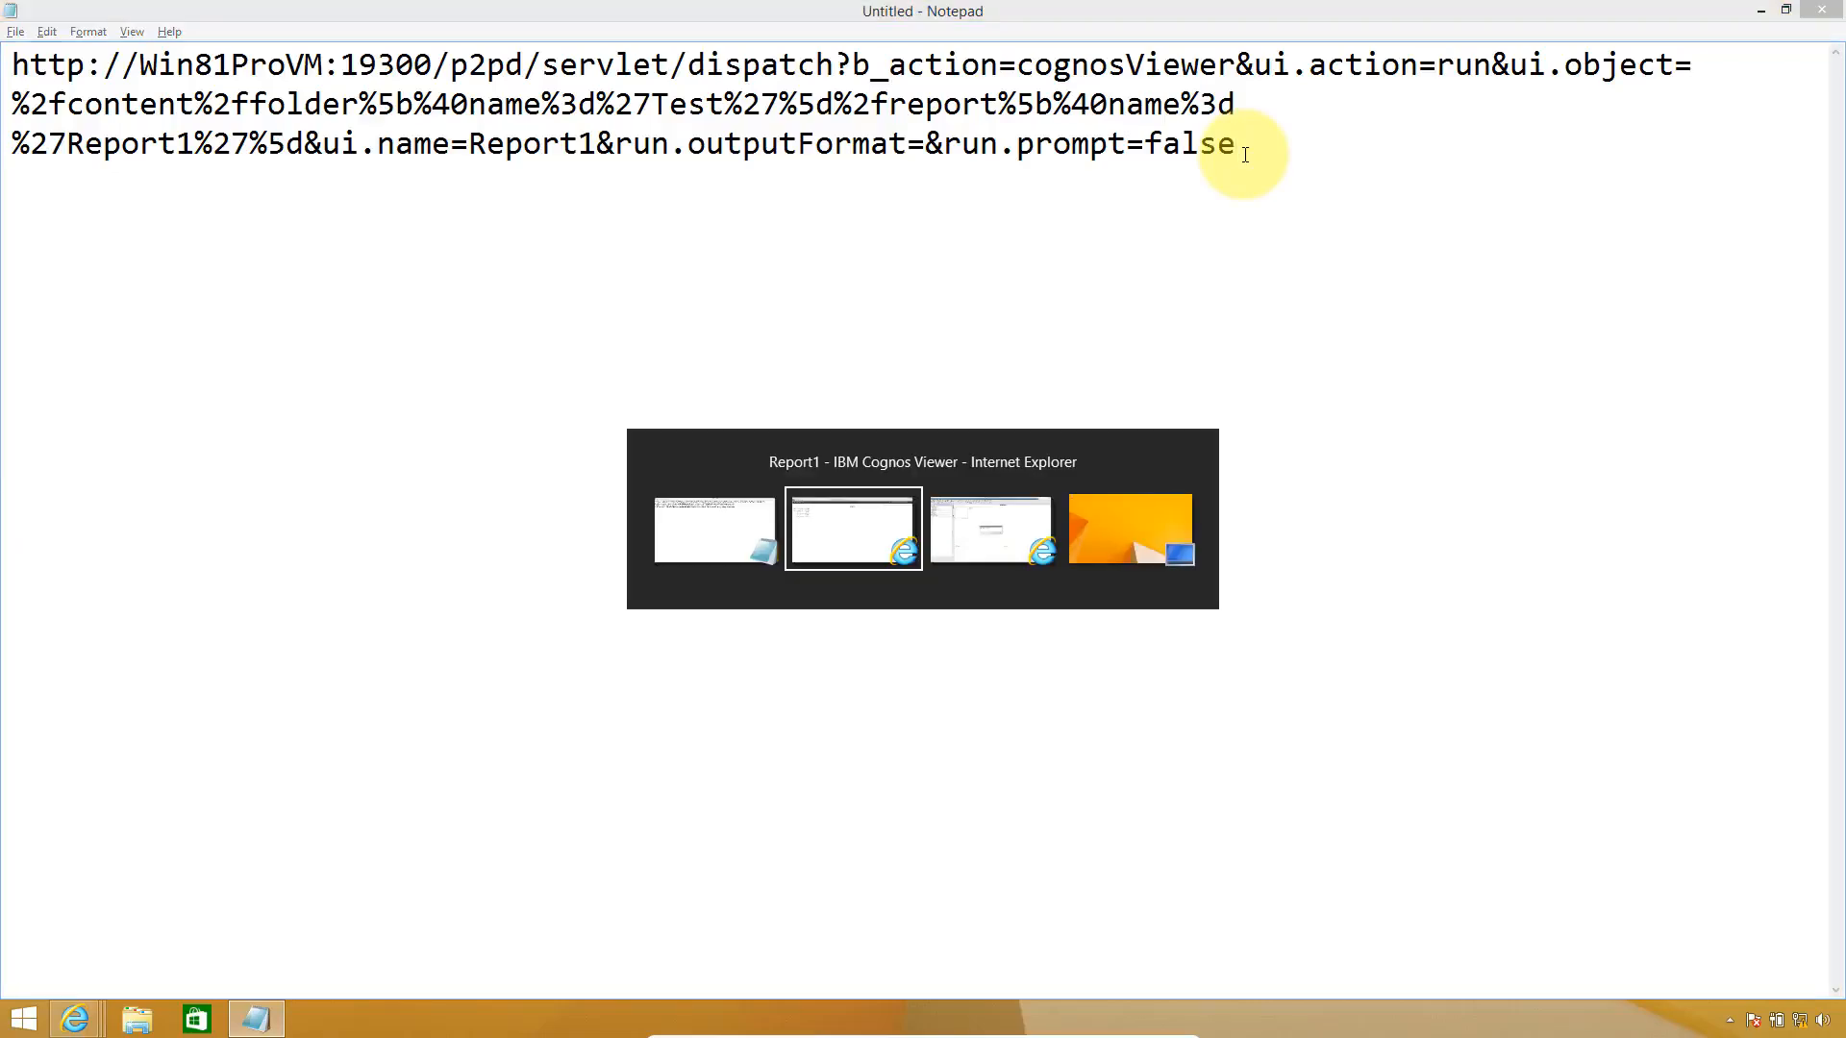
{"action": "key", "text": "alt+Tab"}
{"action": "key", "text": "alt+Tab"}
{"action": "key", "text": "alt+Tab"}
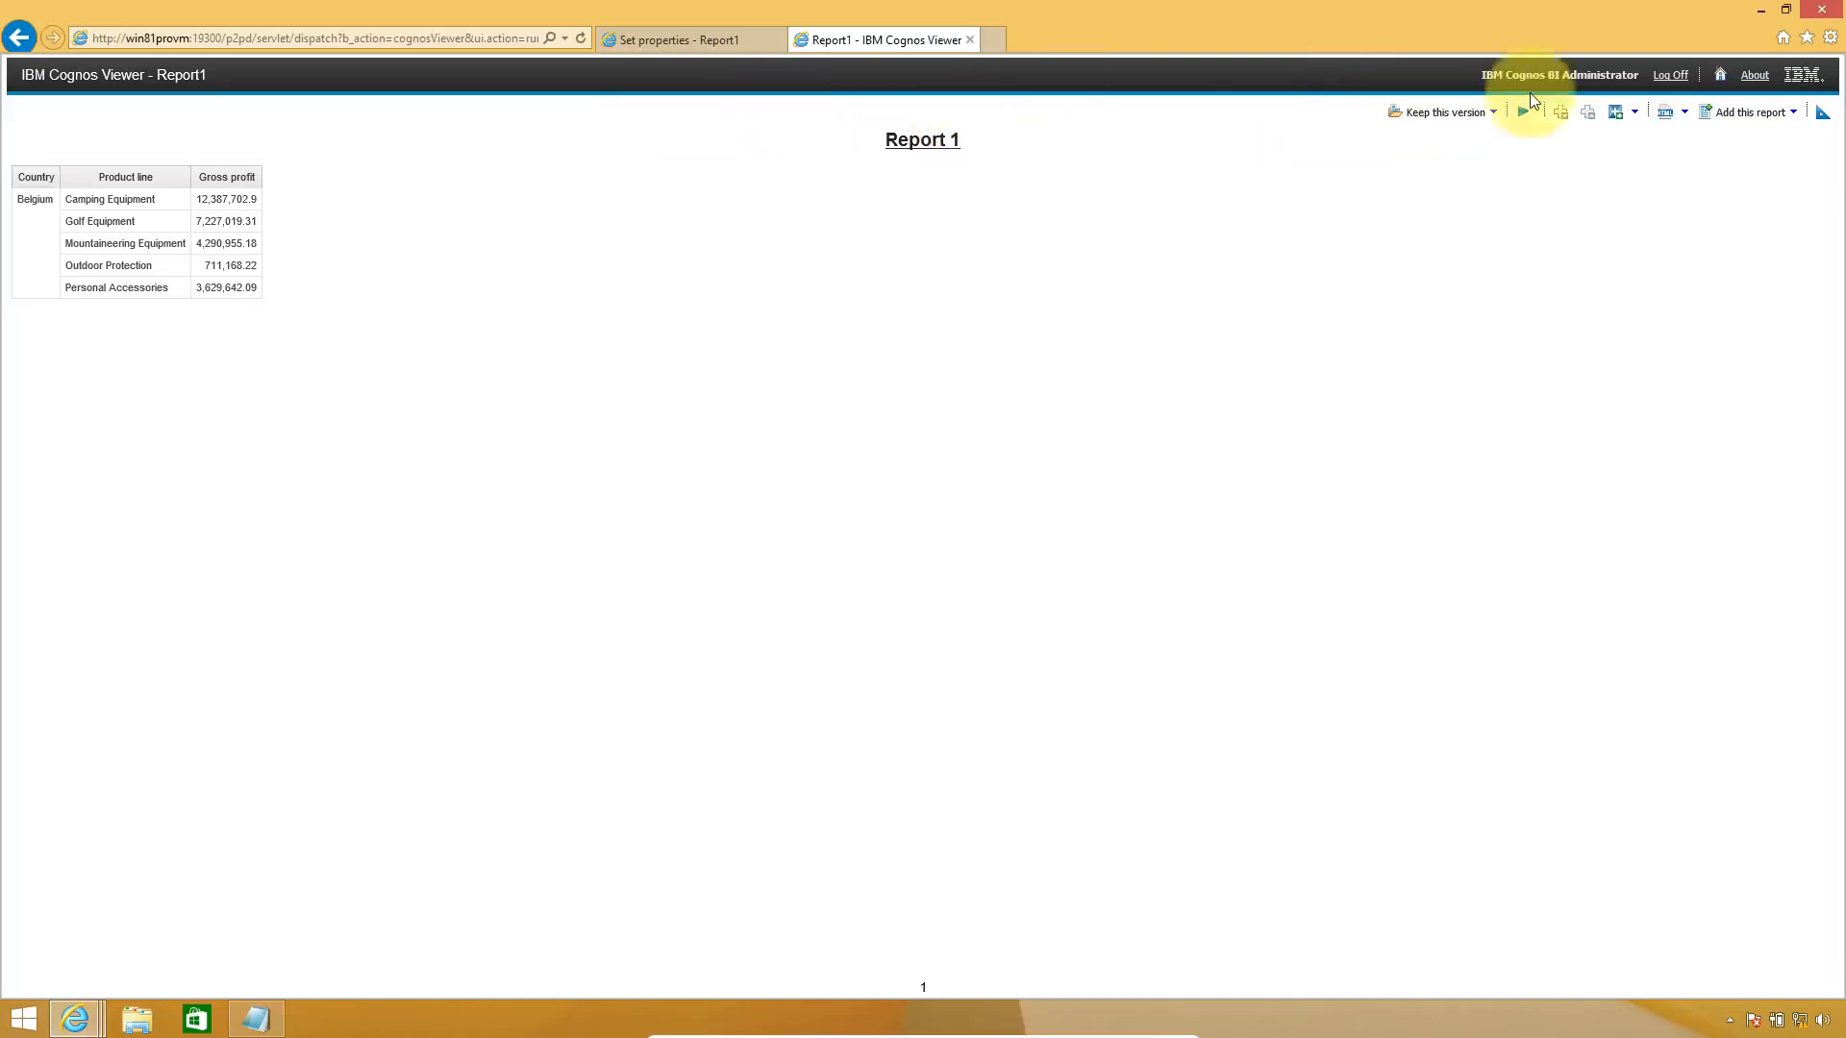
{"action": "left_click", "coordinate": [1822, 112]}
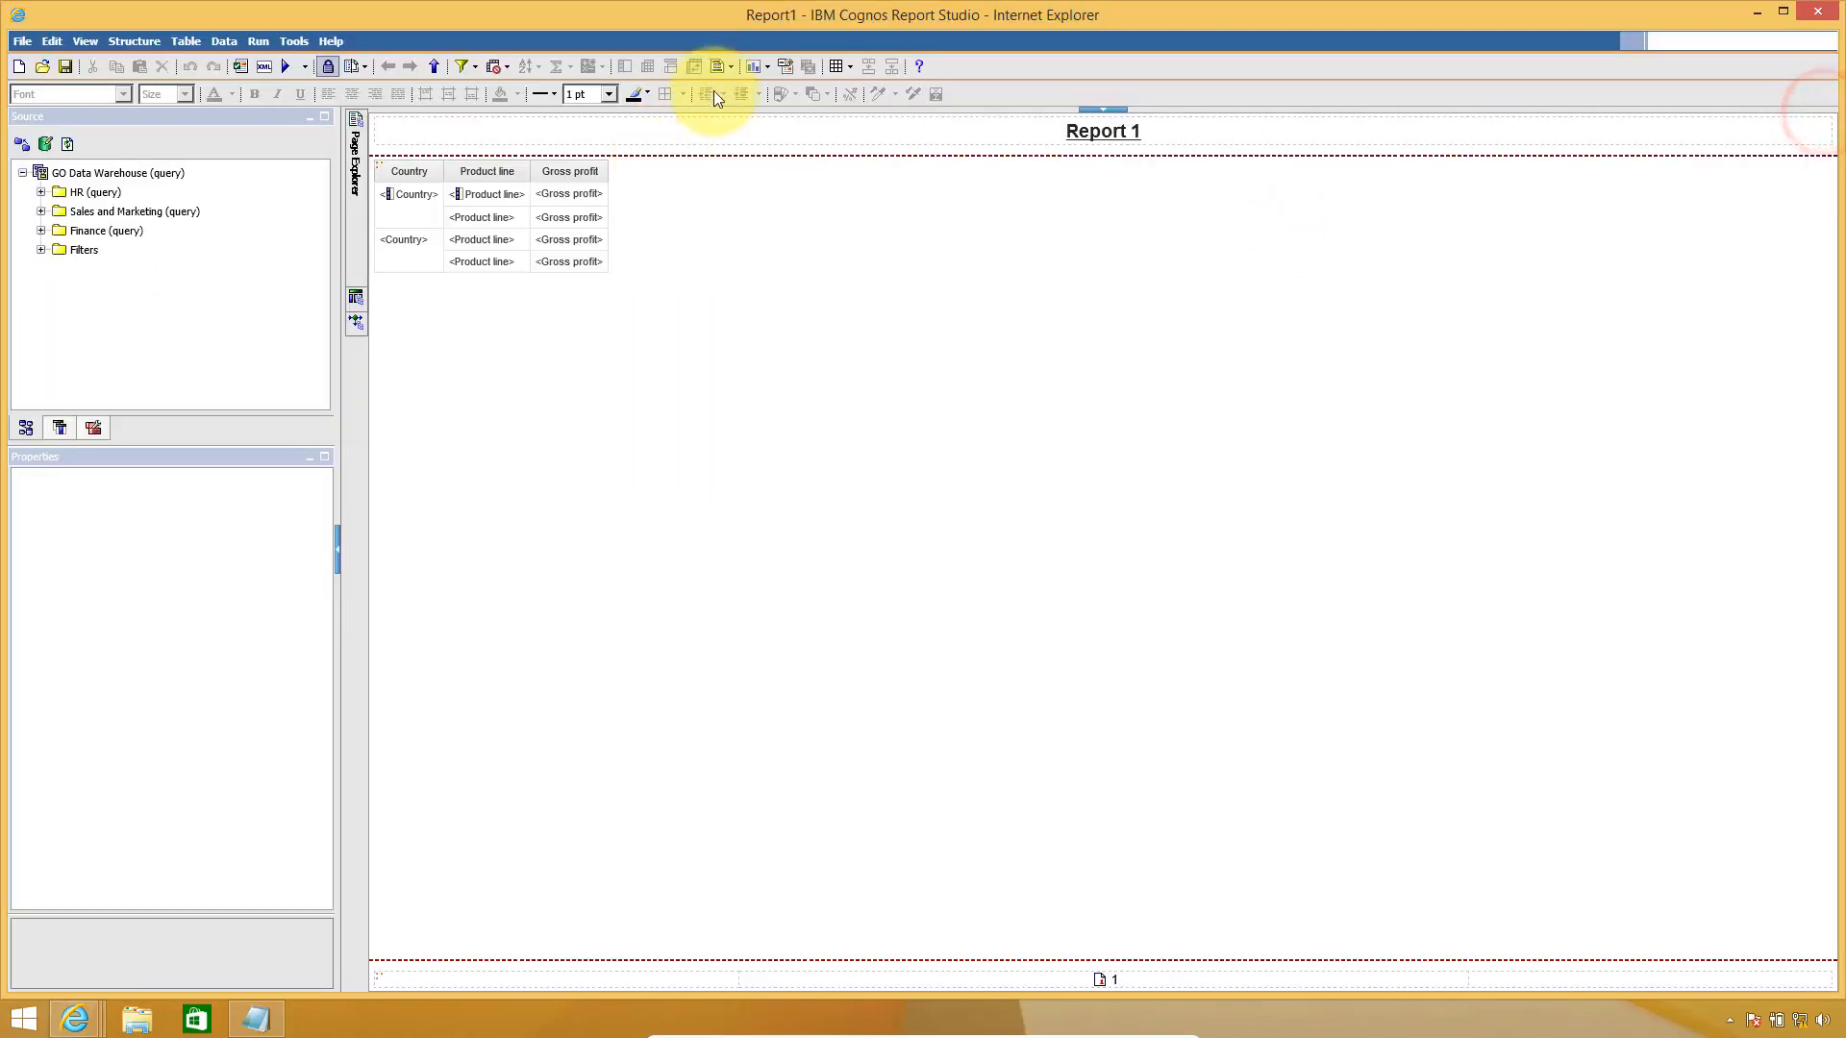
{"action": "left_click", "coordinate": [466, 230]}
{"action": "right_click", "coordinate": [517, 263]}
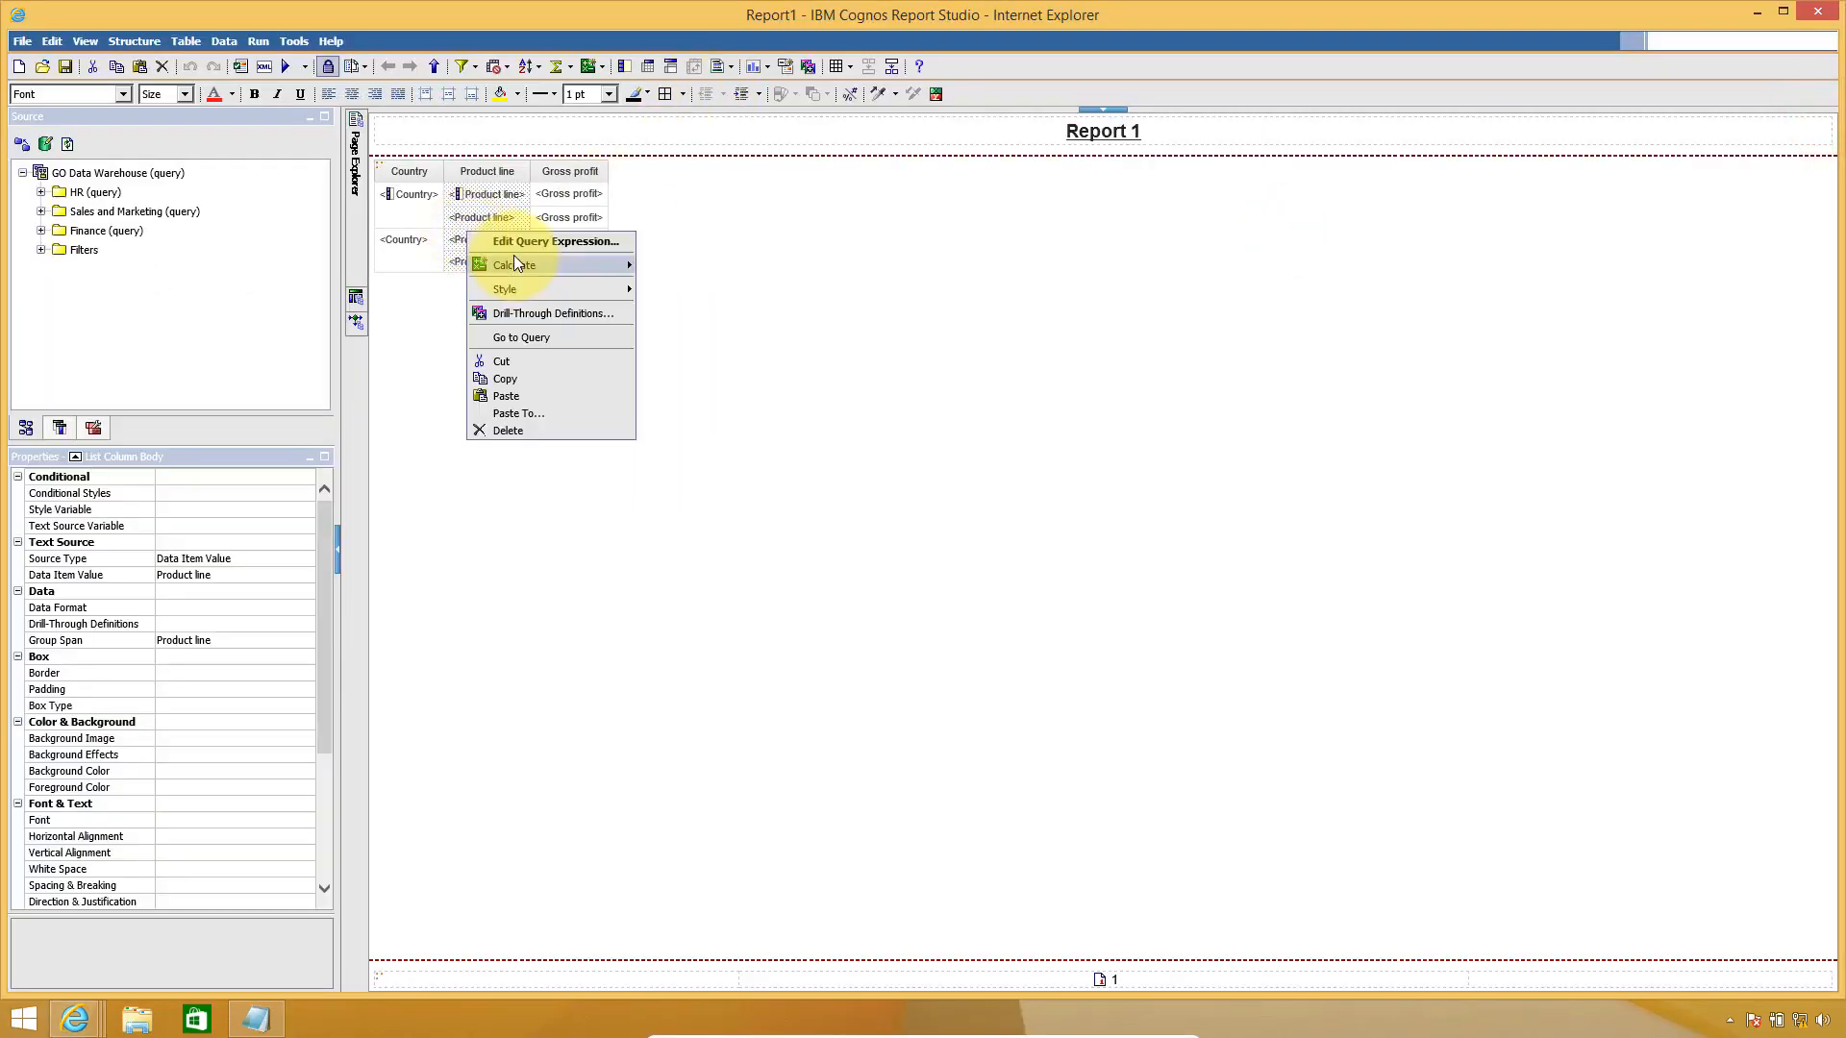
{"action": "left_click", "coordinate": [561, 336]}
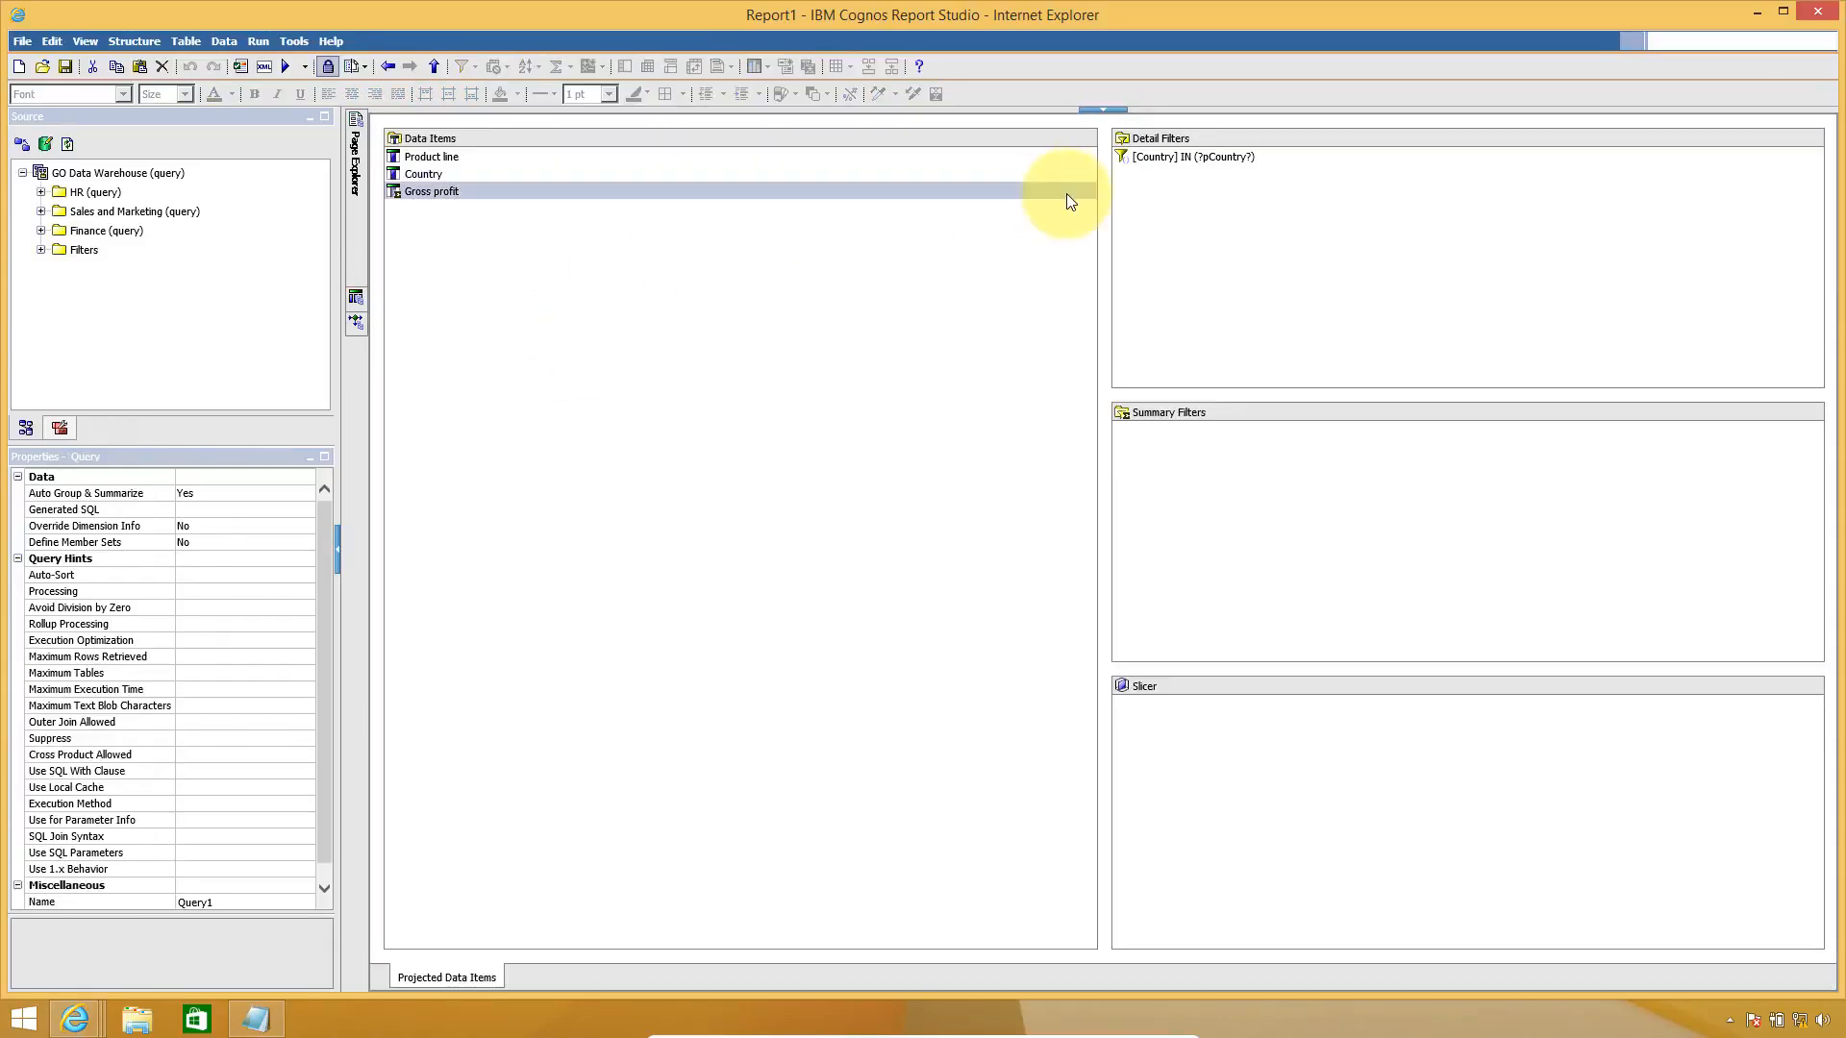
{"action": "left_click", "coordinate": [1225, 162]}
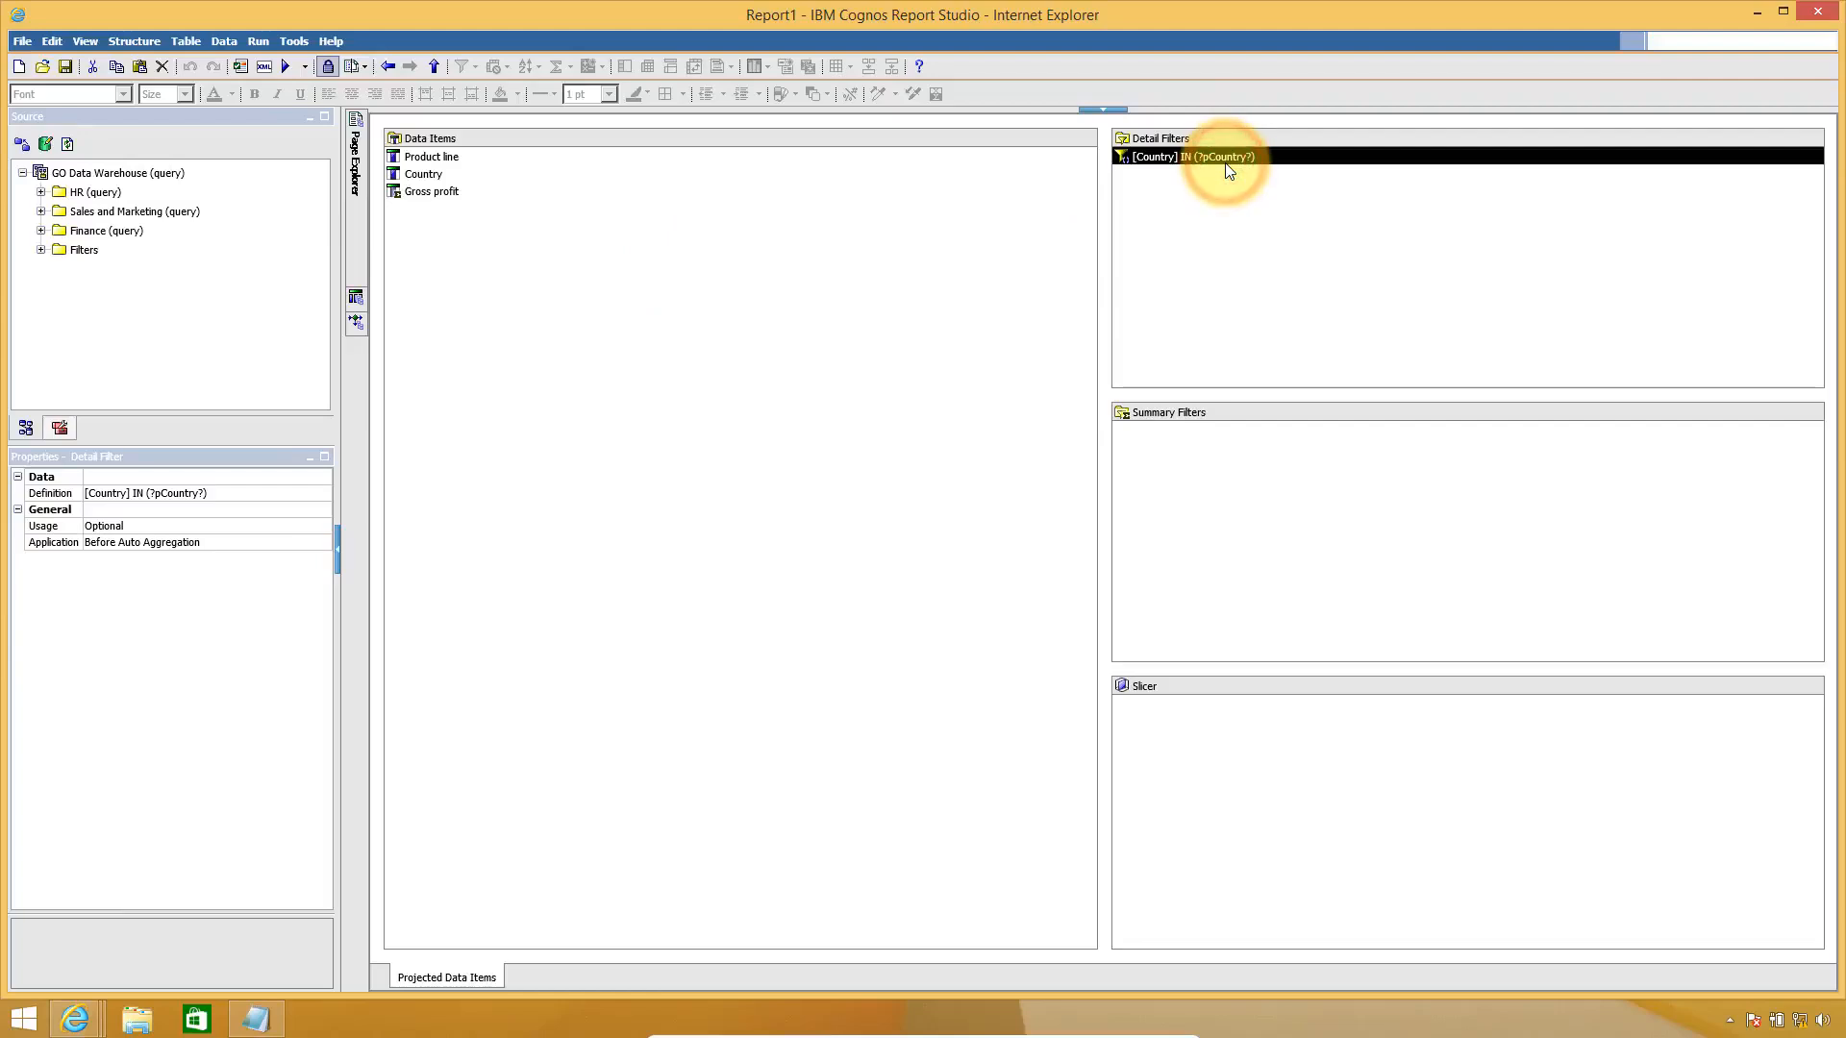
{"action": "double_click", "coordinate": [1227, 170]}
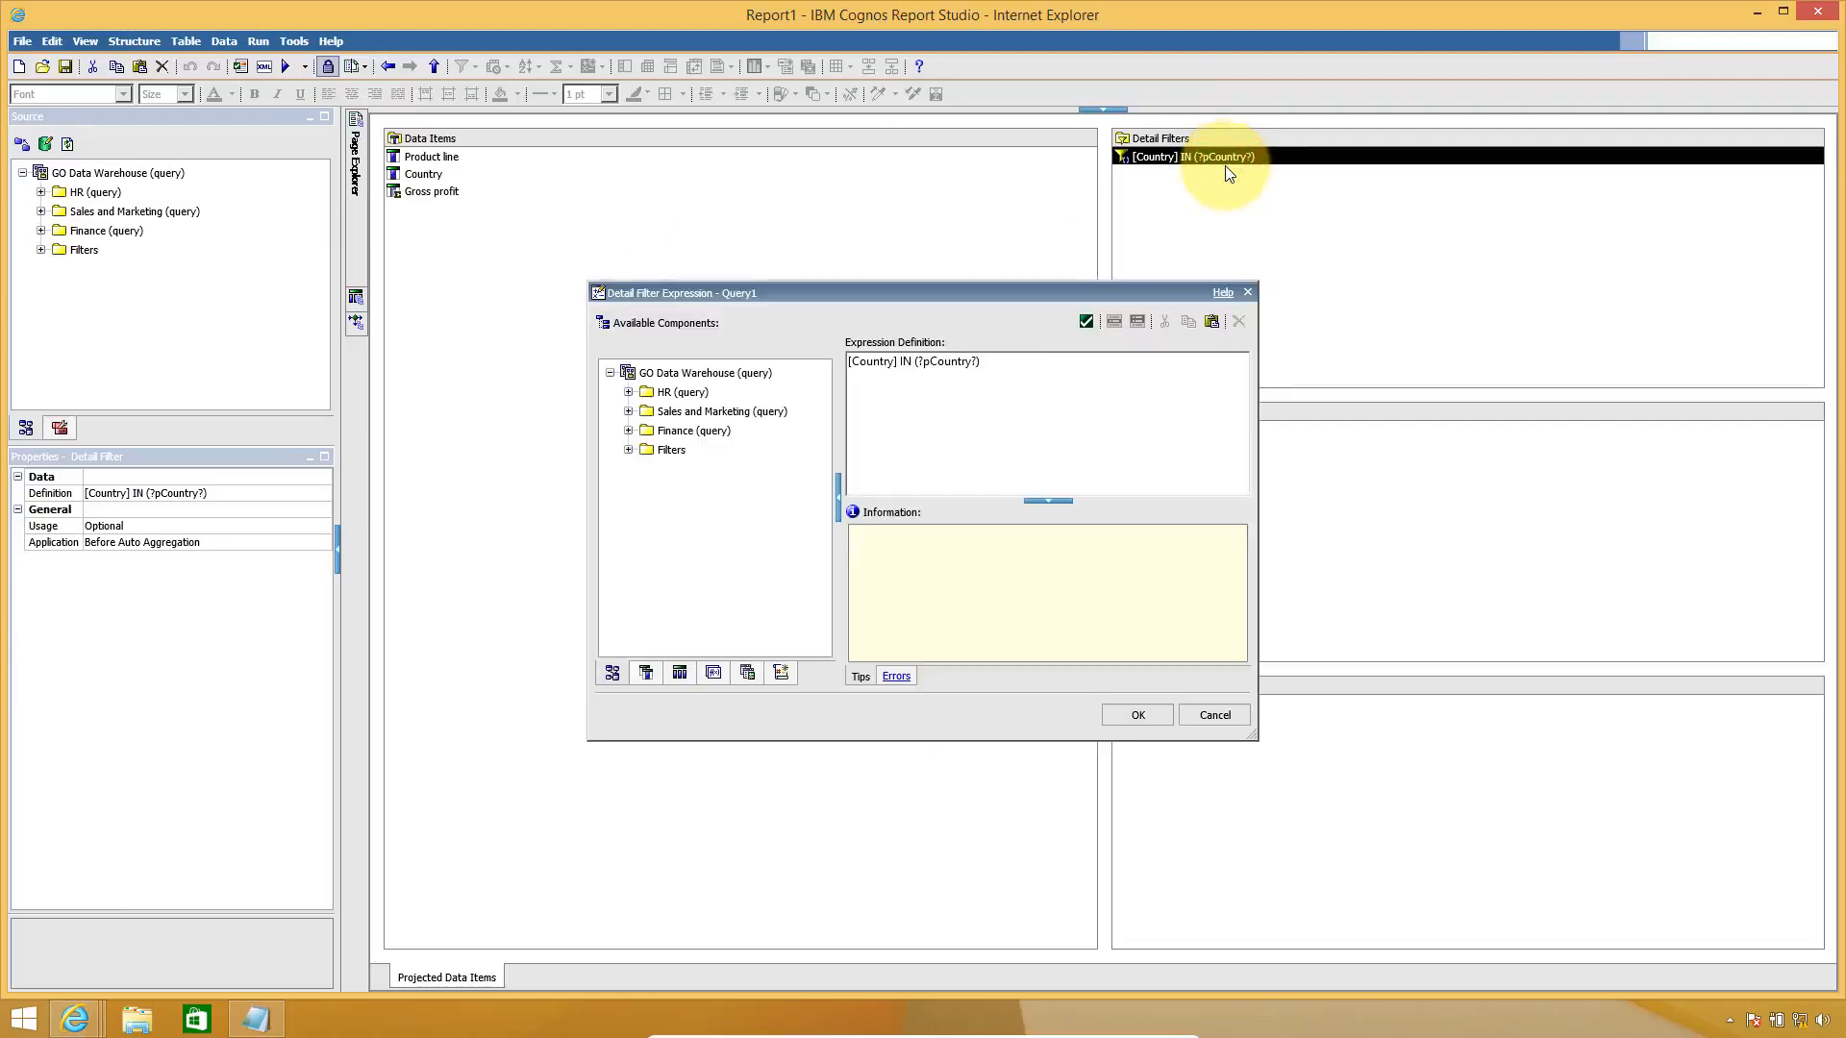
{"action": "left_click_drag", "start_coordinate": [922, 365], "coordinate": [971, 368]}
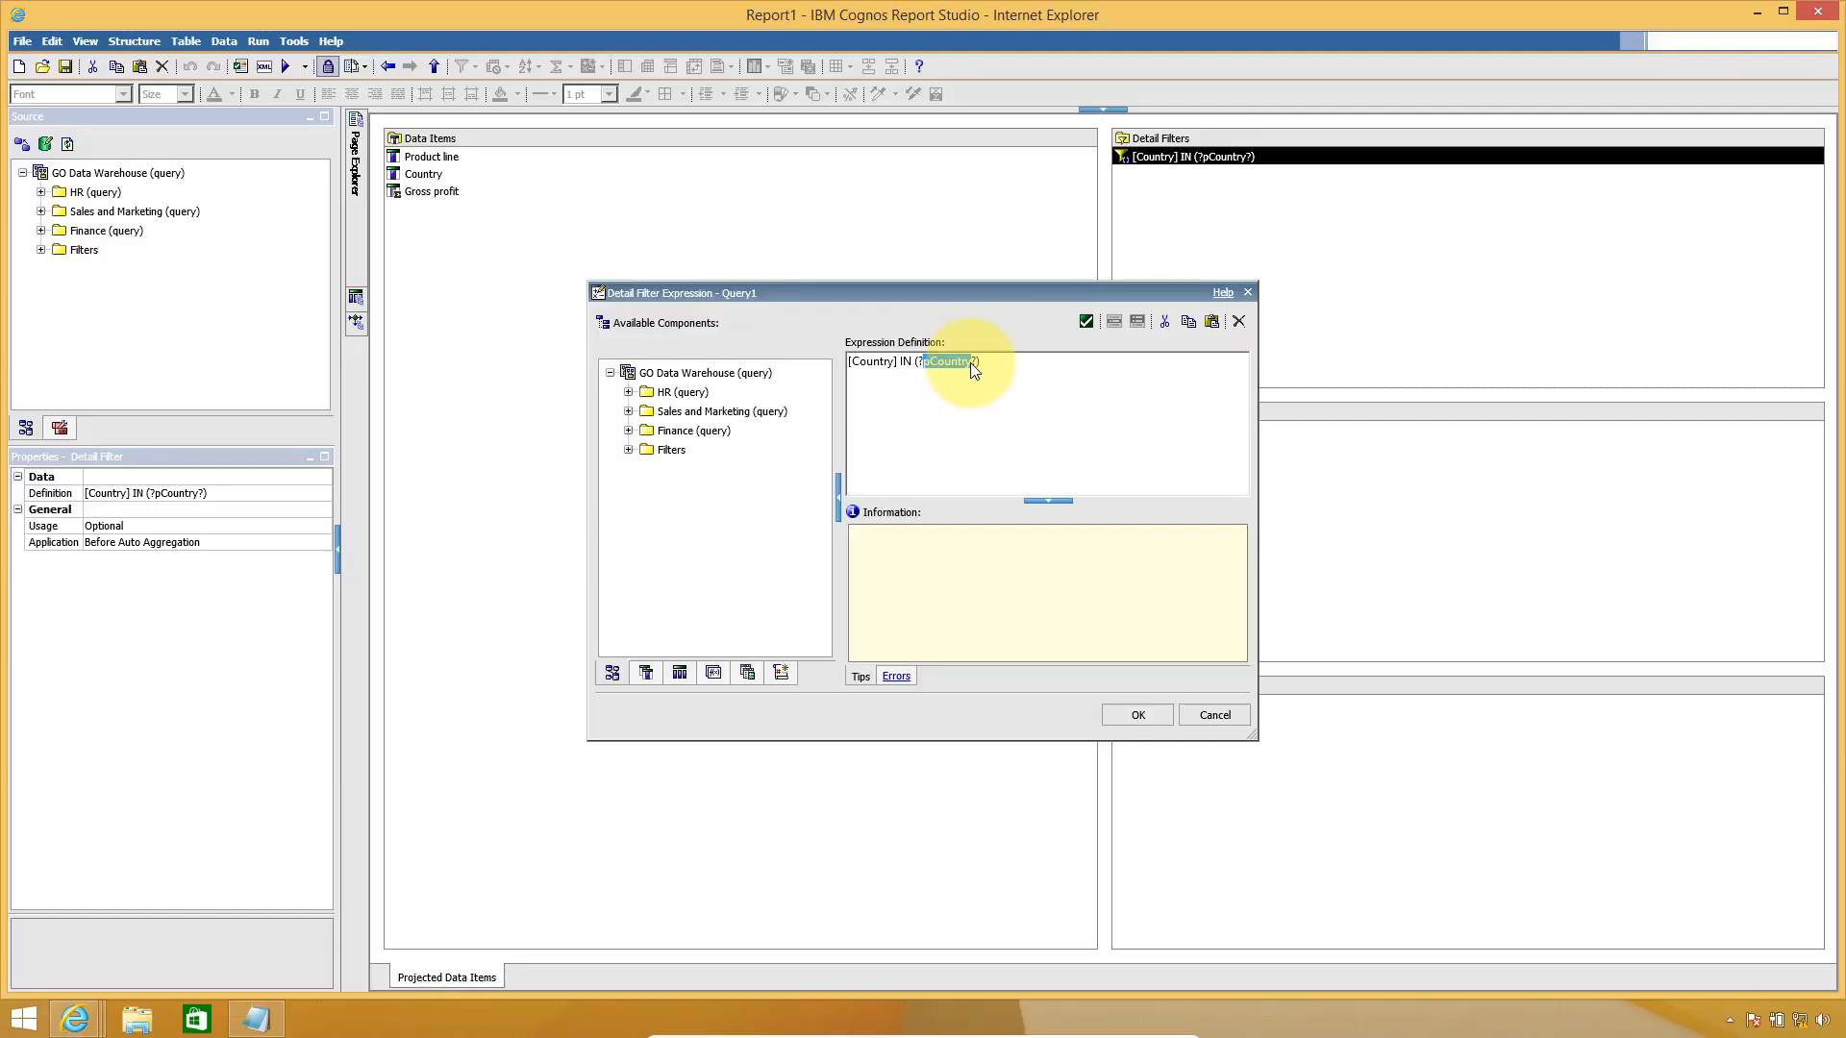
- Switch to Notepad and append &p_pCountry=China to the end of the Report1 URL
{"action": "key", "text": "alt+Tab"}
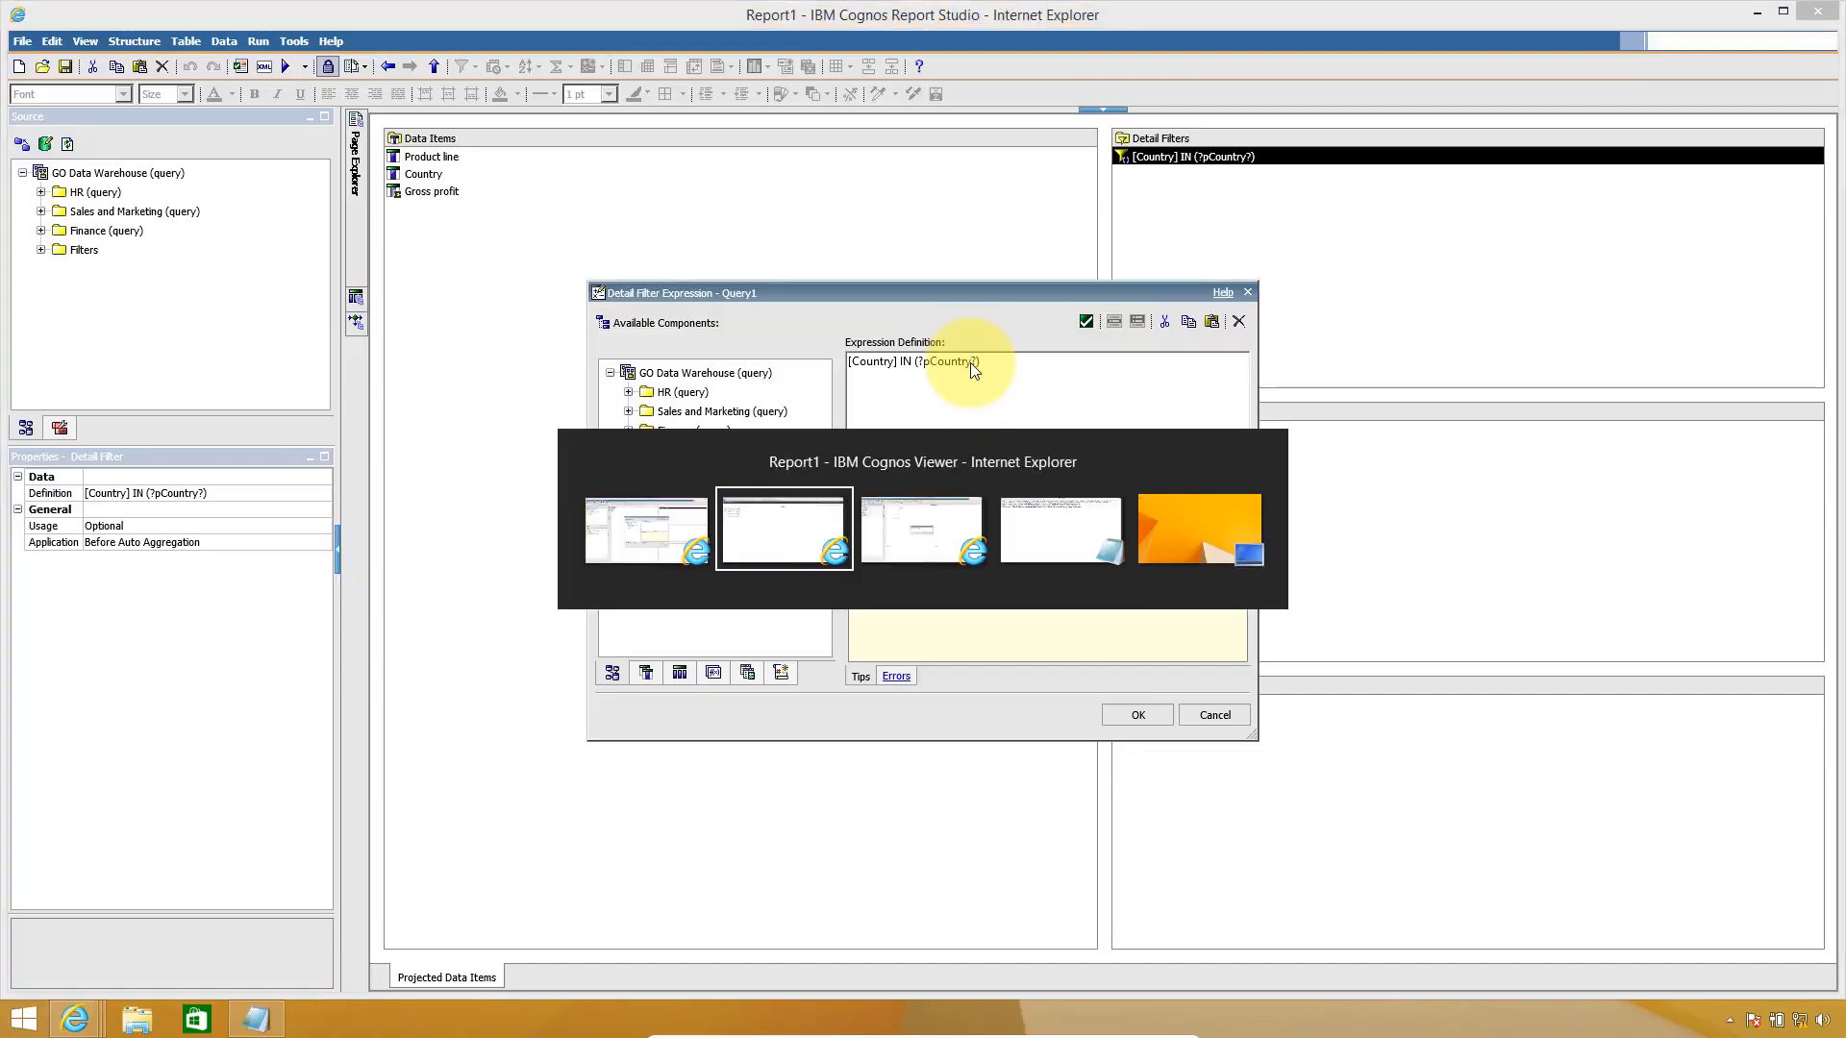
{"action": "key", "text": "alt+Tab"}
{"action": "key", "text": "alt+Tab"}
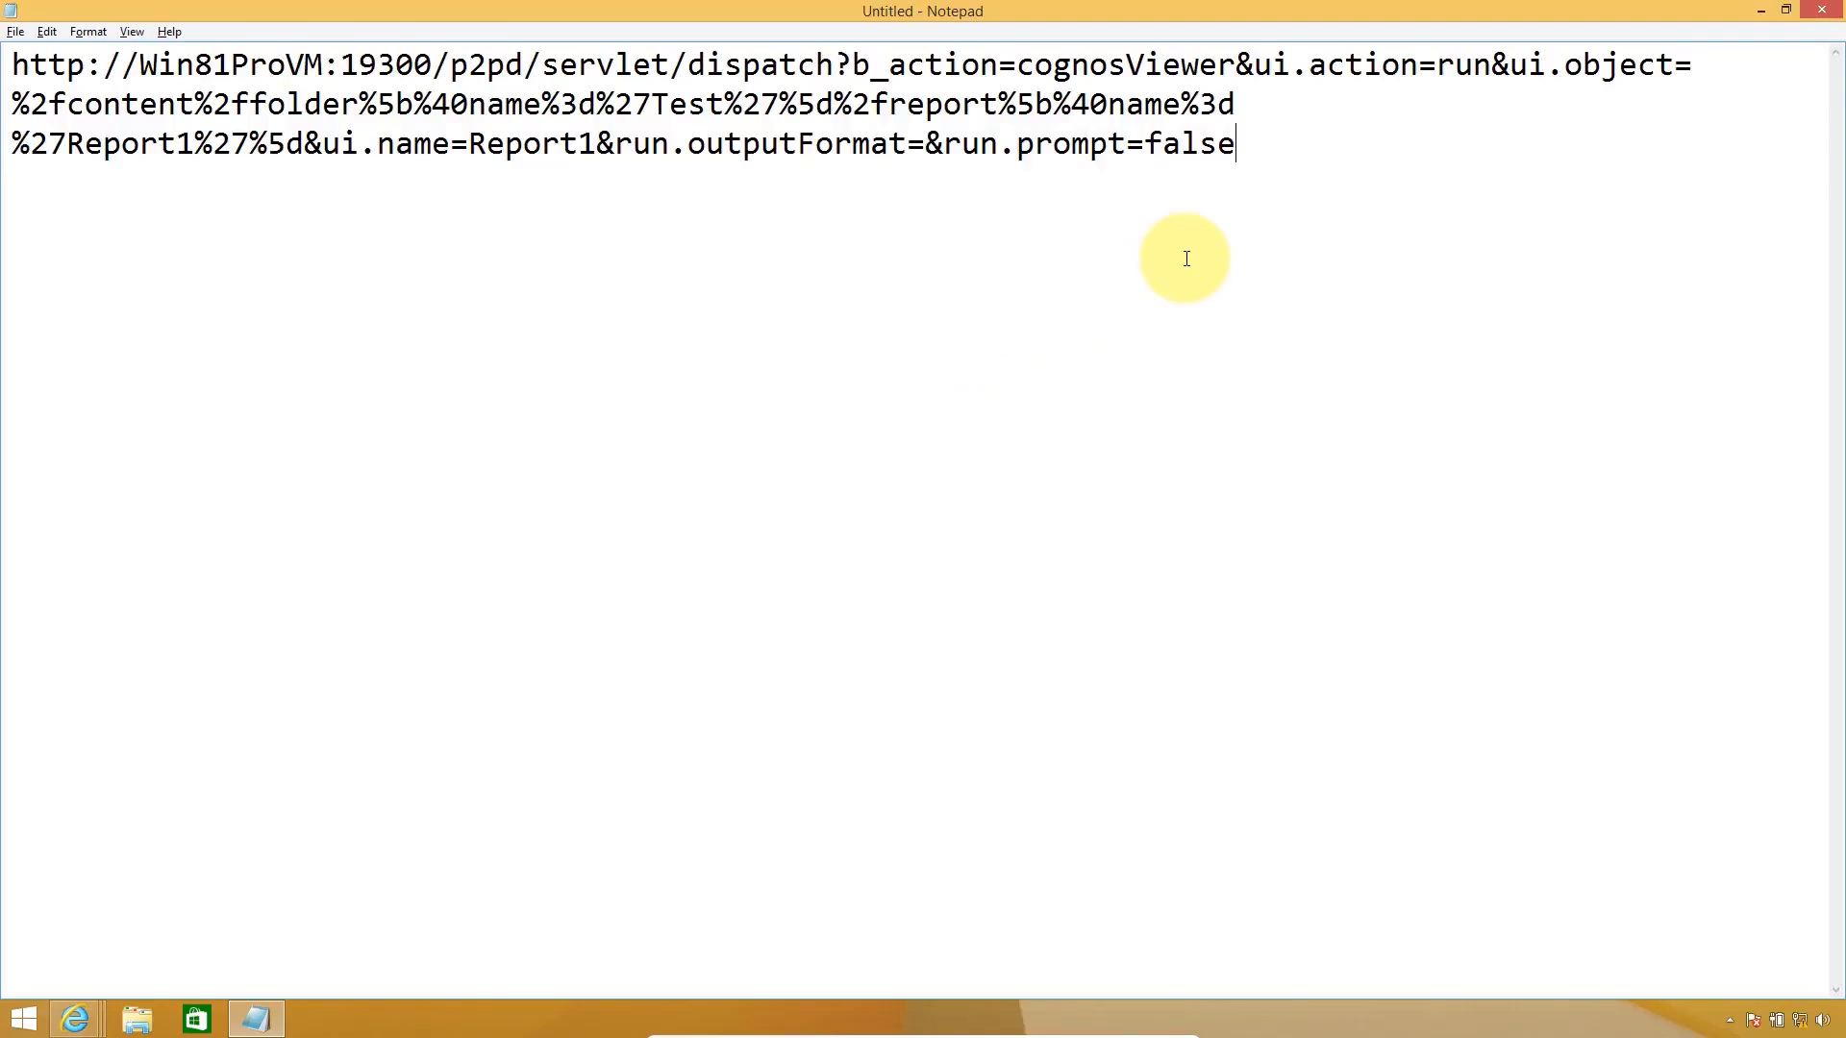
{"action": "type", "text": "&v"}
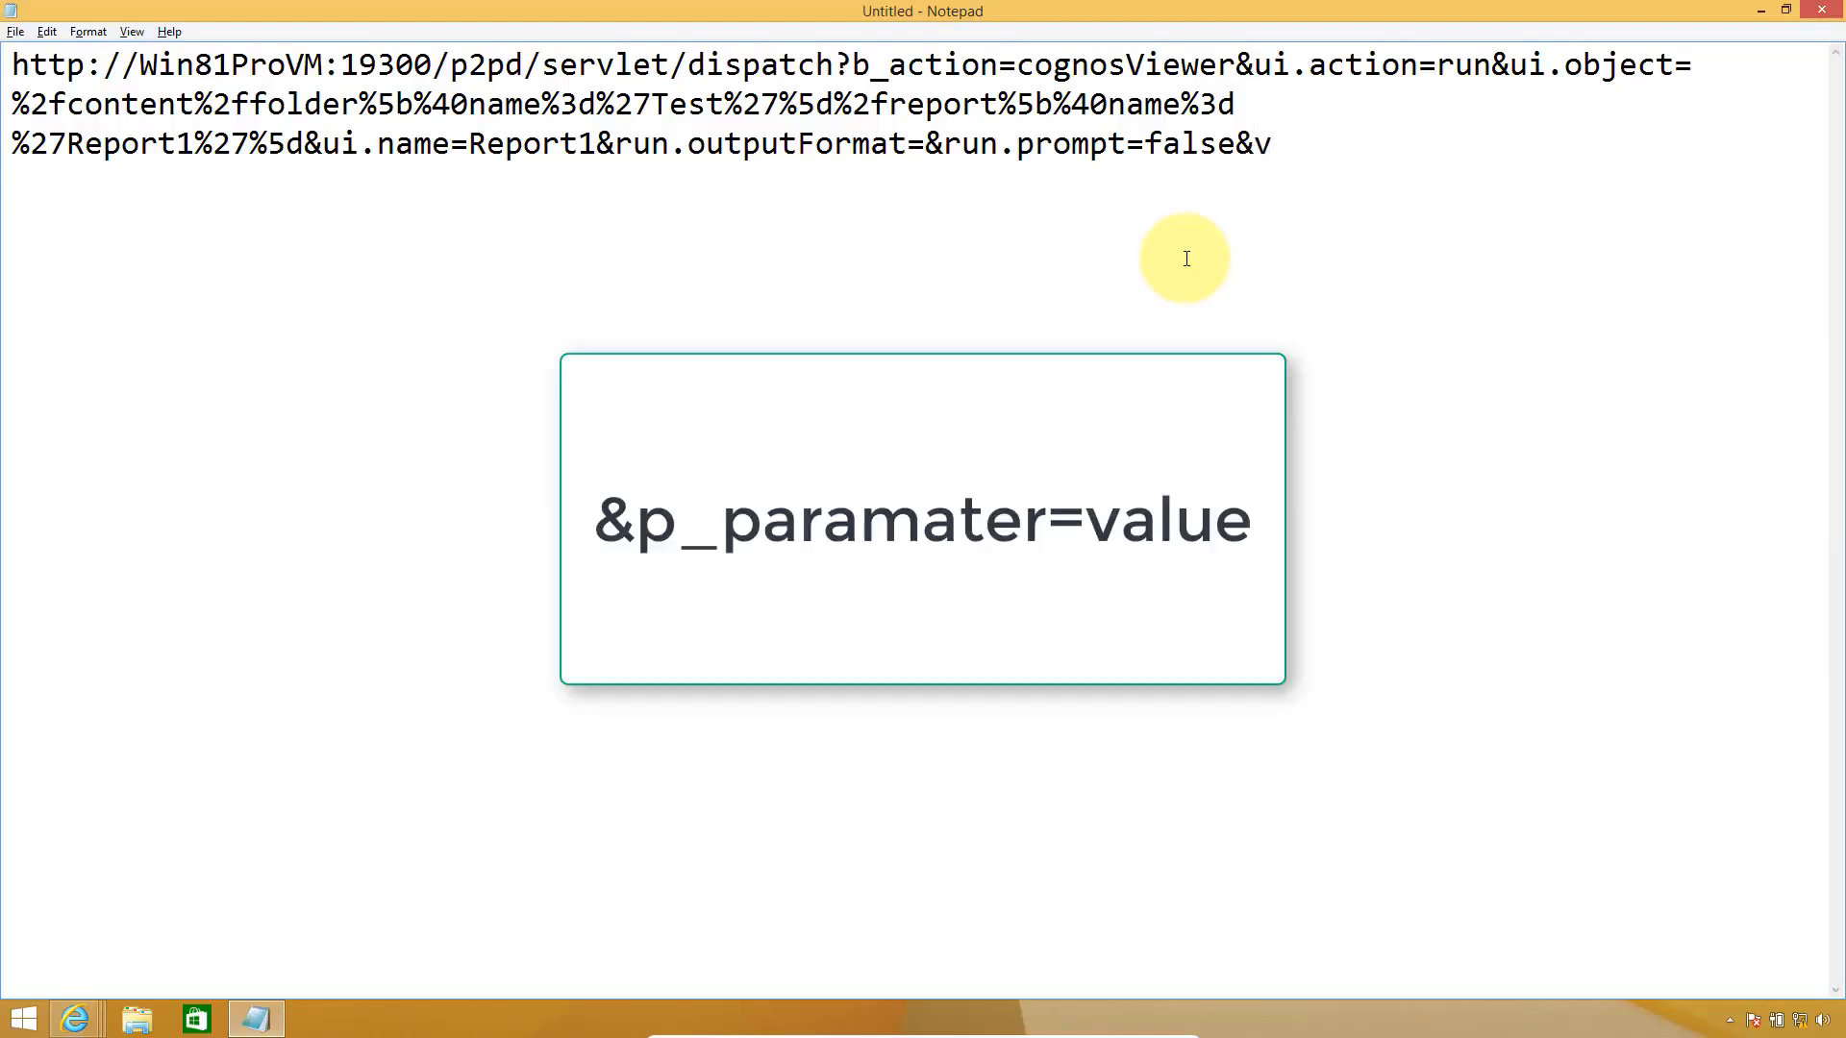
{"action": "key", "text": "BackSpace"}
{"action": "type", "text": "p_pCountry"}
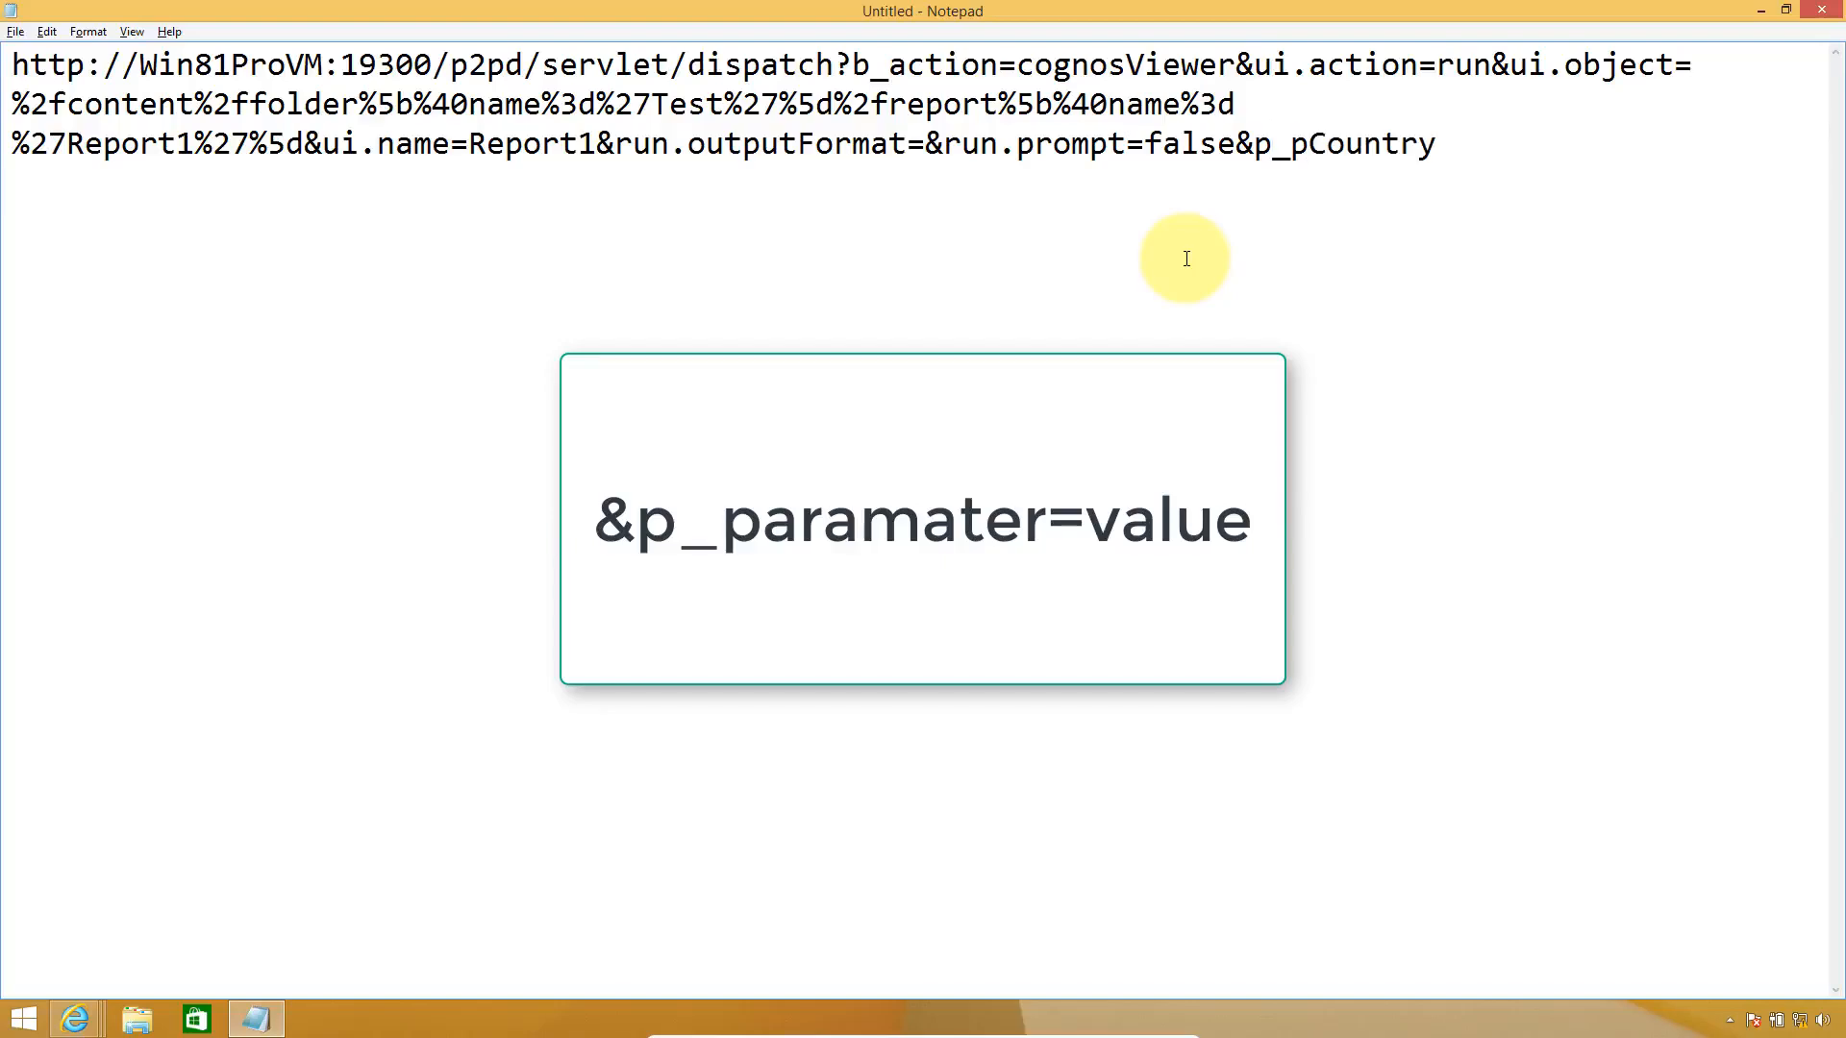
{"action": "type", "text": "=China"}
- Copy the whole URL and load it in the Report1 viewer tab of Internet Explorer to test the country parameter
{"action": "key", "text": "ctrl+a"}
{"action": "key", "text": "ctrl+x"}
{"action": "key", "text": "ctrl+v"}
{"action": "key", "text": "alt+Tab"}
{"action": "key", "text": "Tab"}
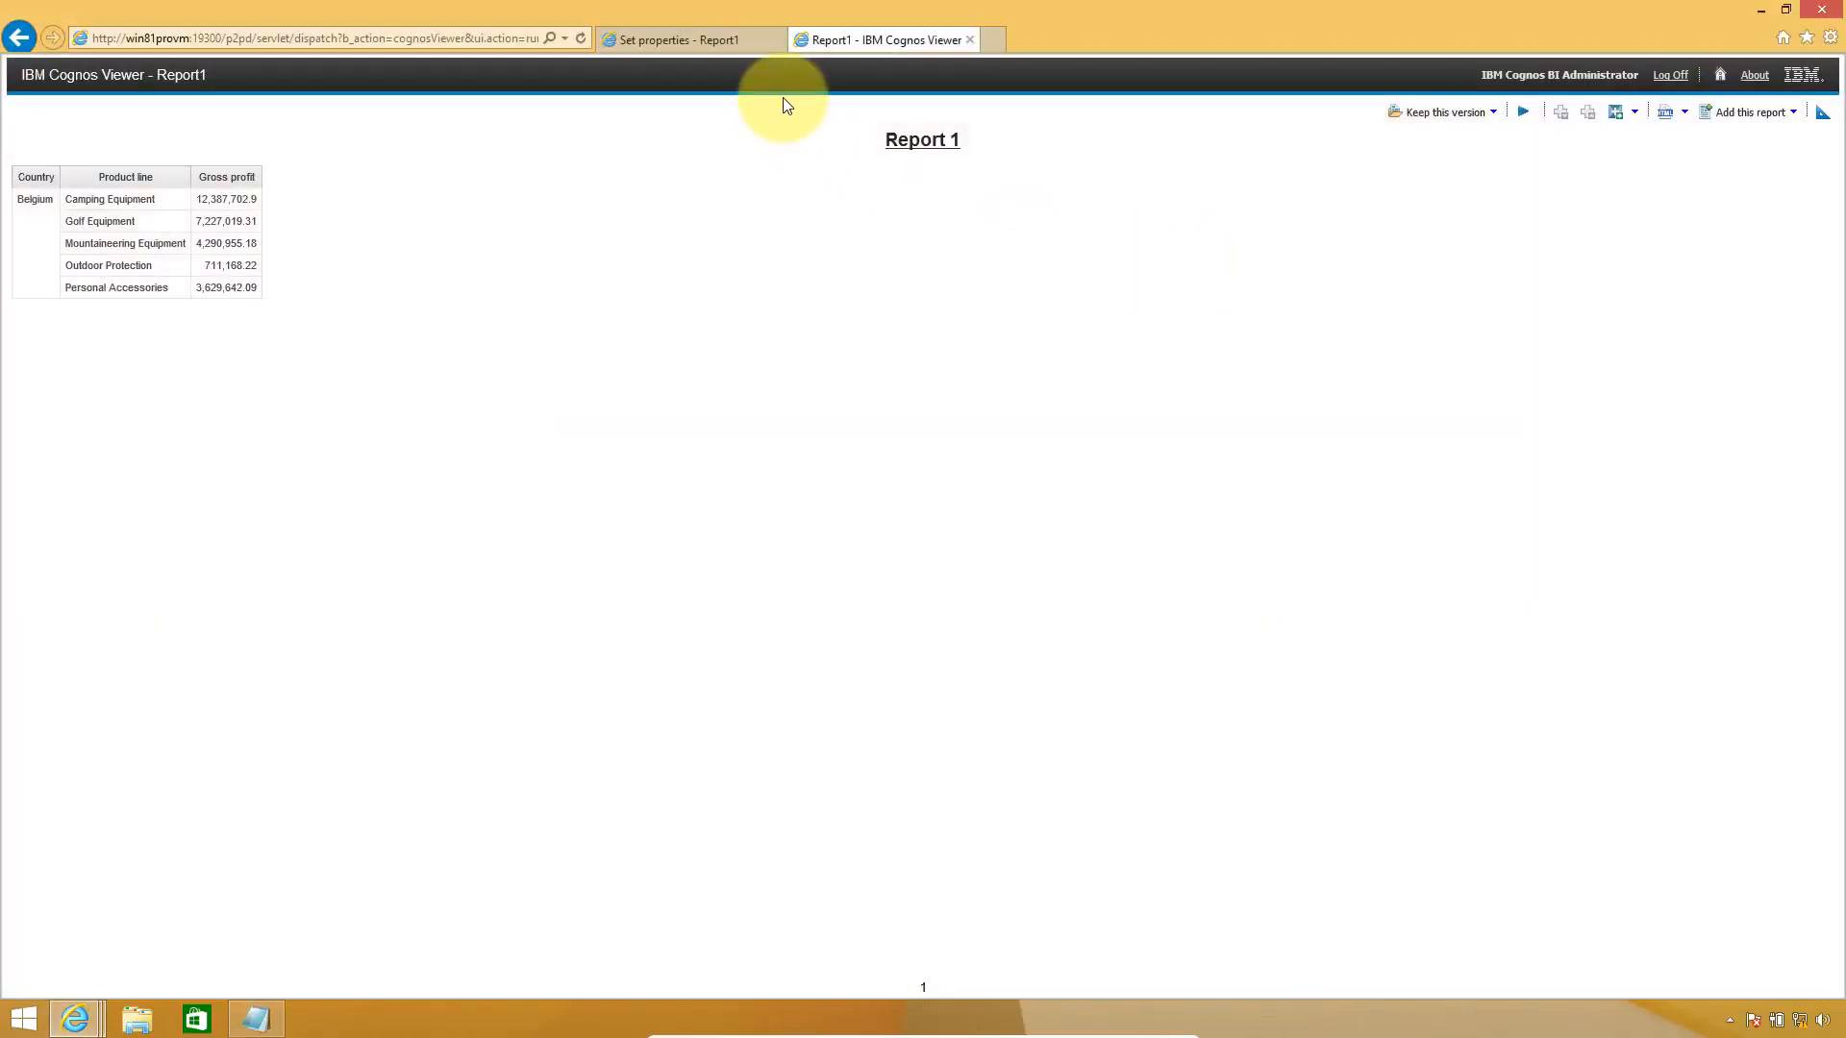
{"action": "left_click", "coordinate": [492, 42]}
{"action": "key", "text": "ctrl+v"}
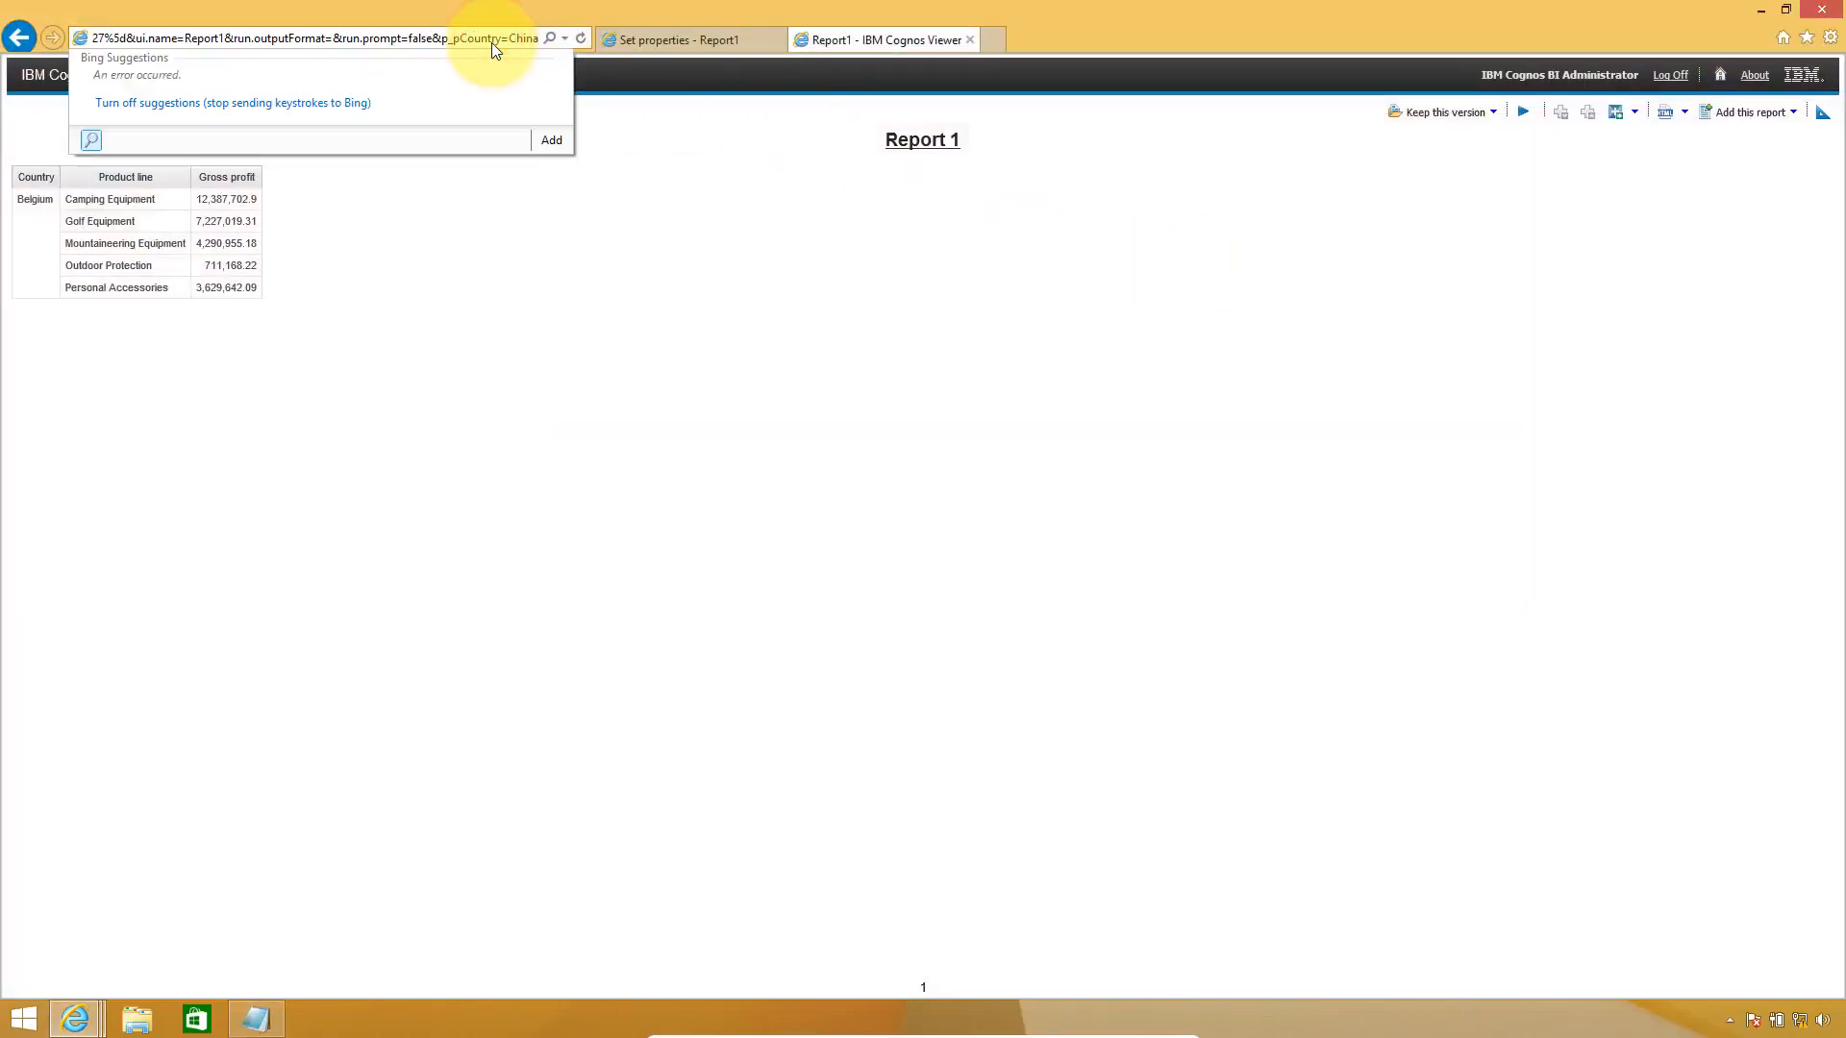
{"action": "key", "text": "Return"}
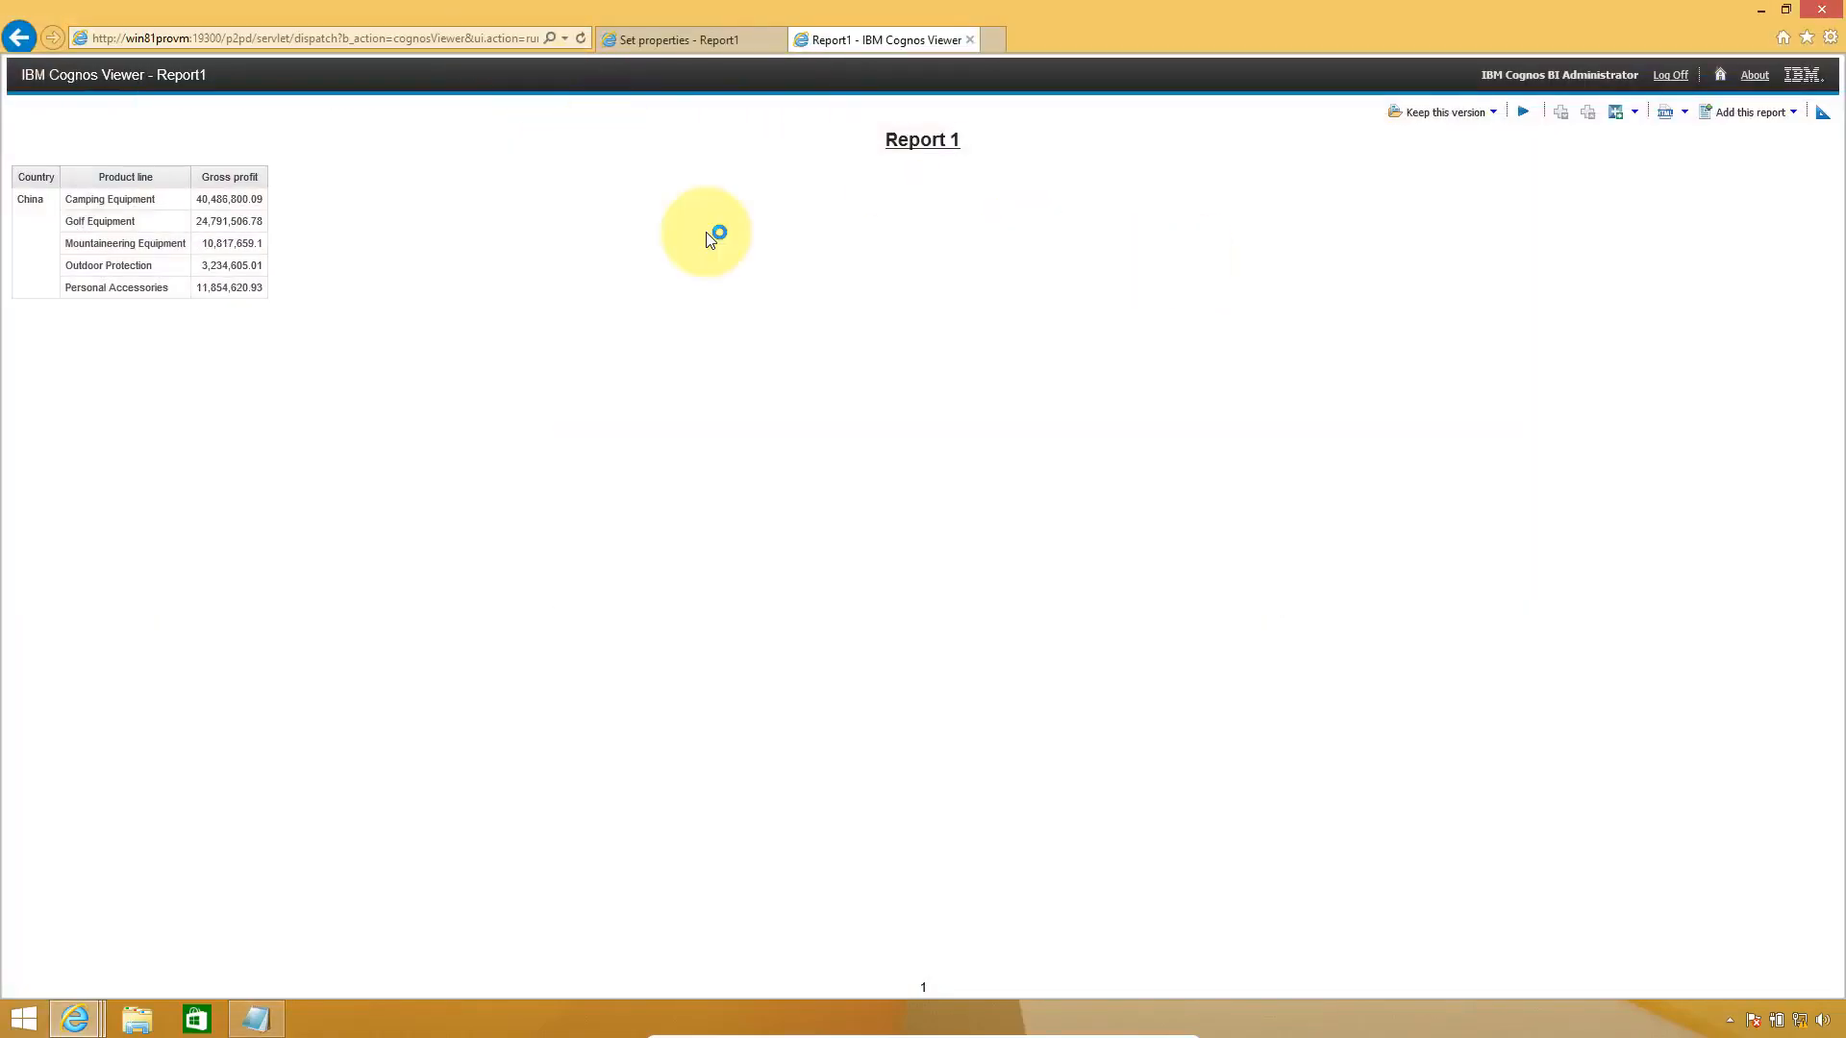
- Copy the Report1 URL in Notepad, then cancel the detail filter expression and close Report1's Report Studio window
{"action": "key", "text": "alt+Tab"}
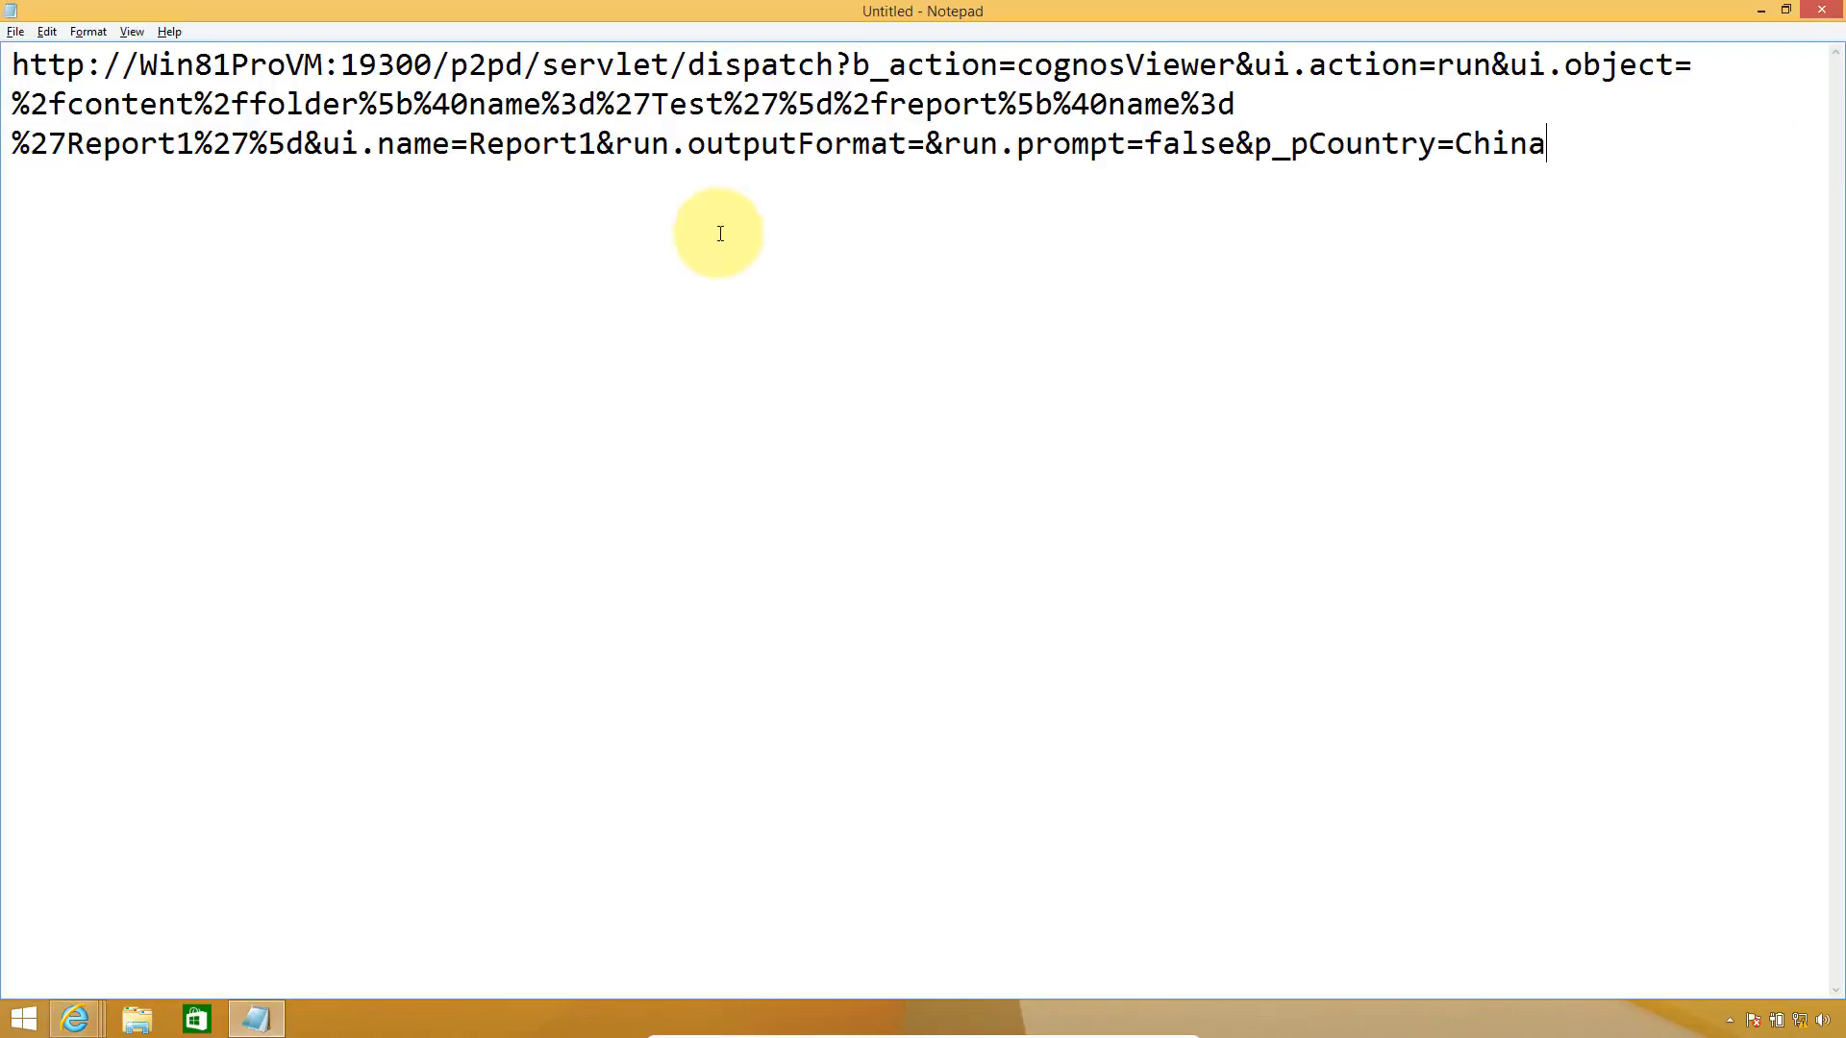
{"action": "left_click_drag", "start_coordinate": [1579, 137], "coordinate": [3, 65]}
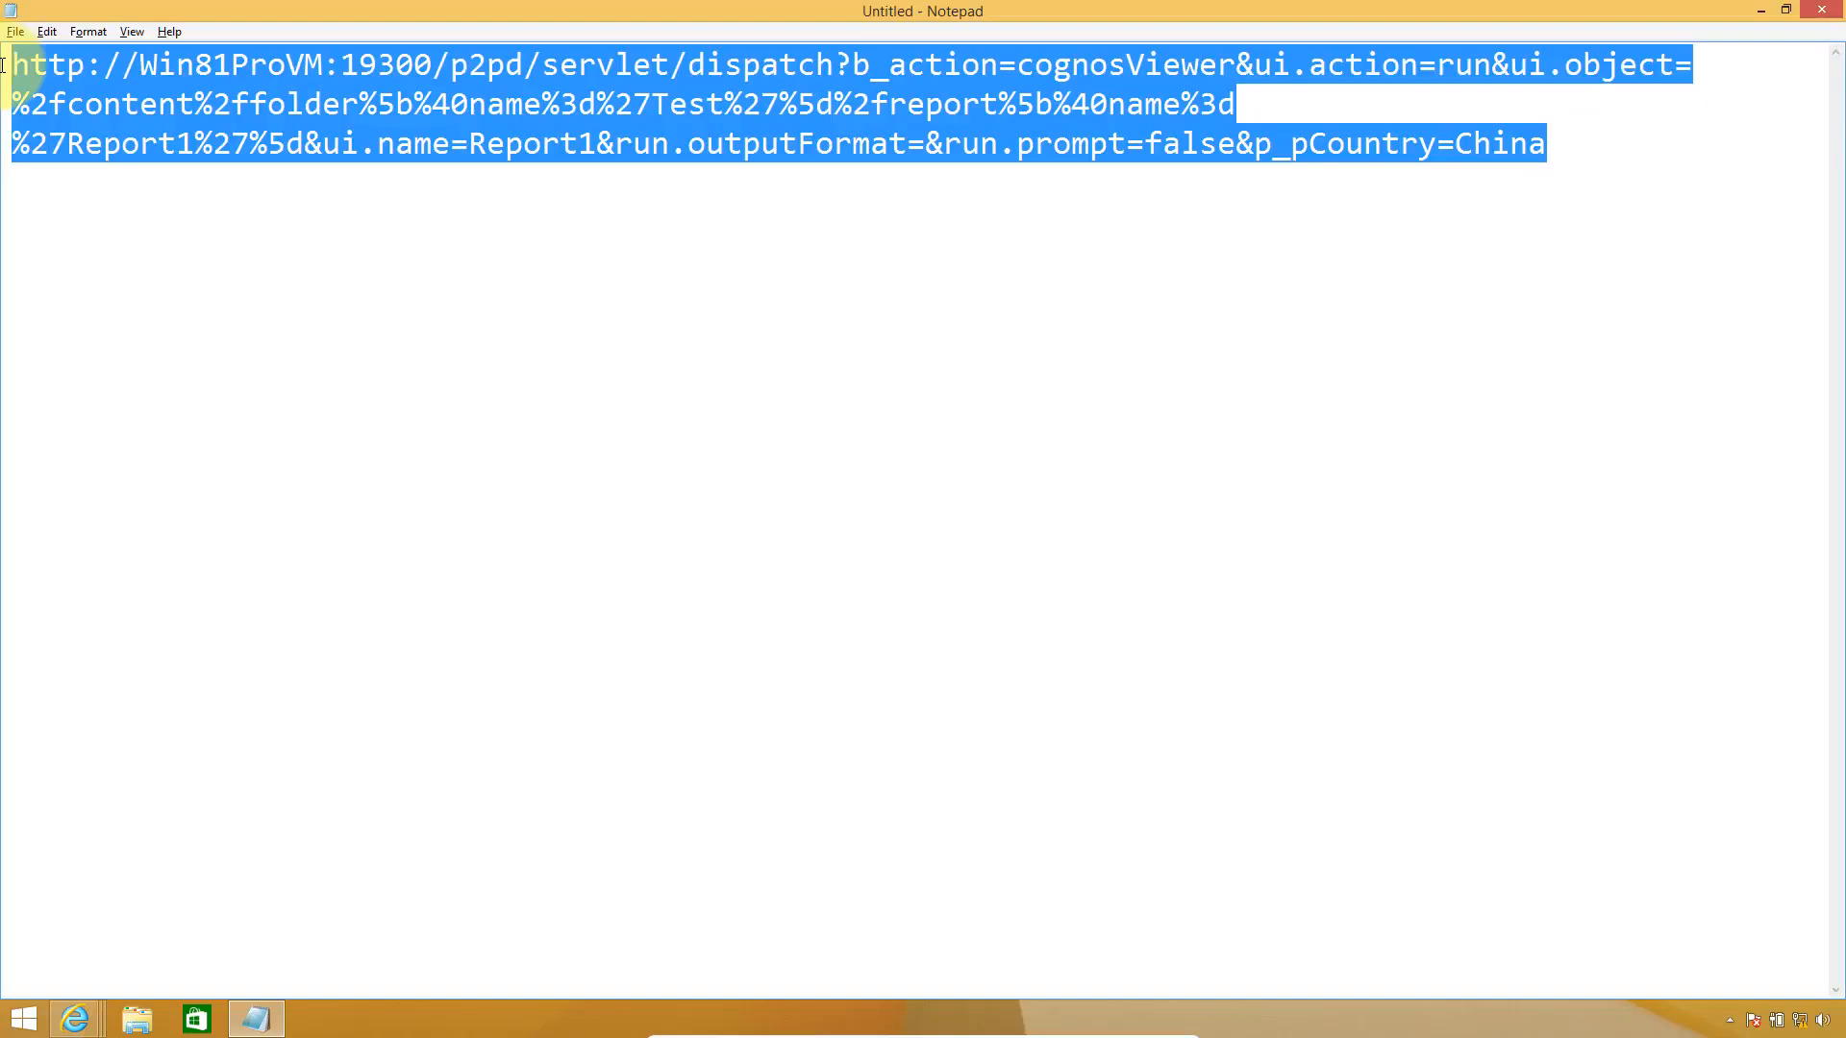
{"action": "key", "text": "alt+Tab"}
{"action": "key", "text": "alt+Tab"}
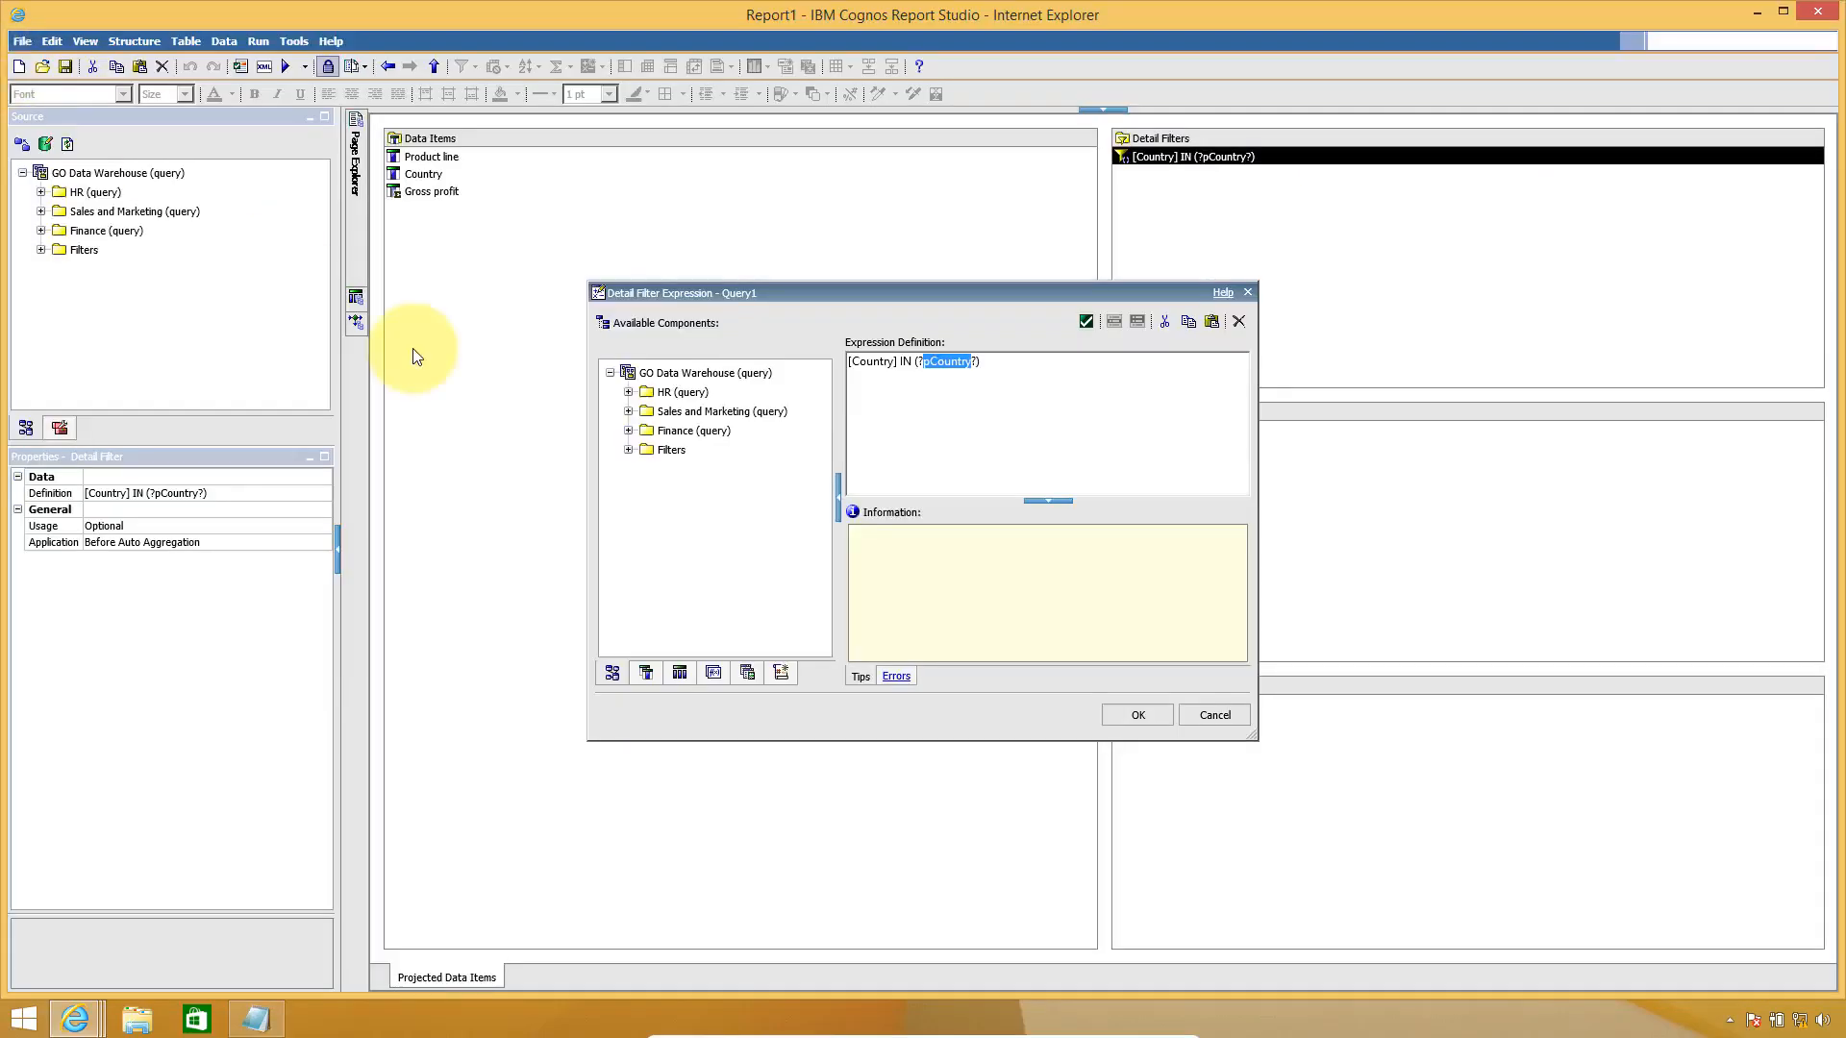
{"action": "left_click", "coordinate": [1211, 710]}
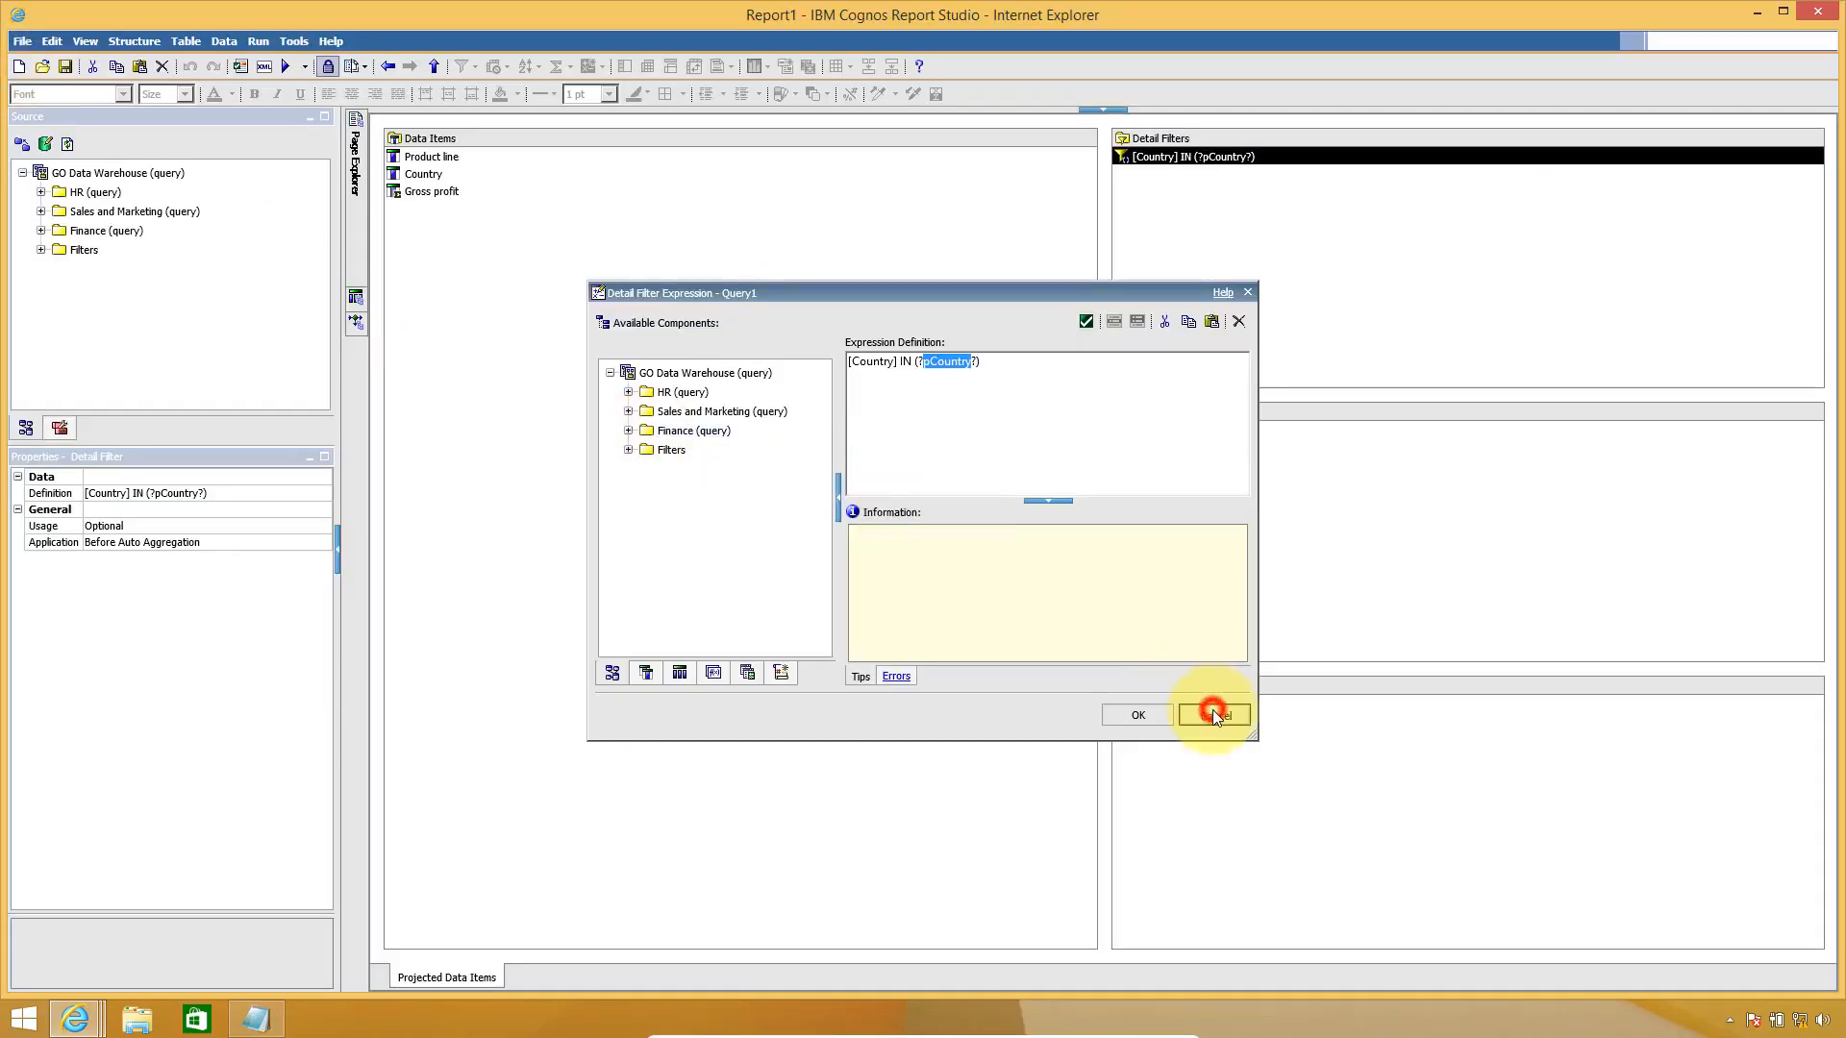
{"action": "left_click", "coordinate": [1824, 16]}
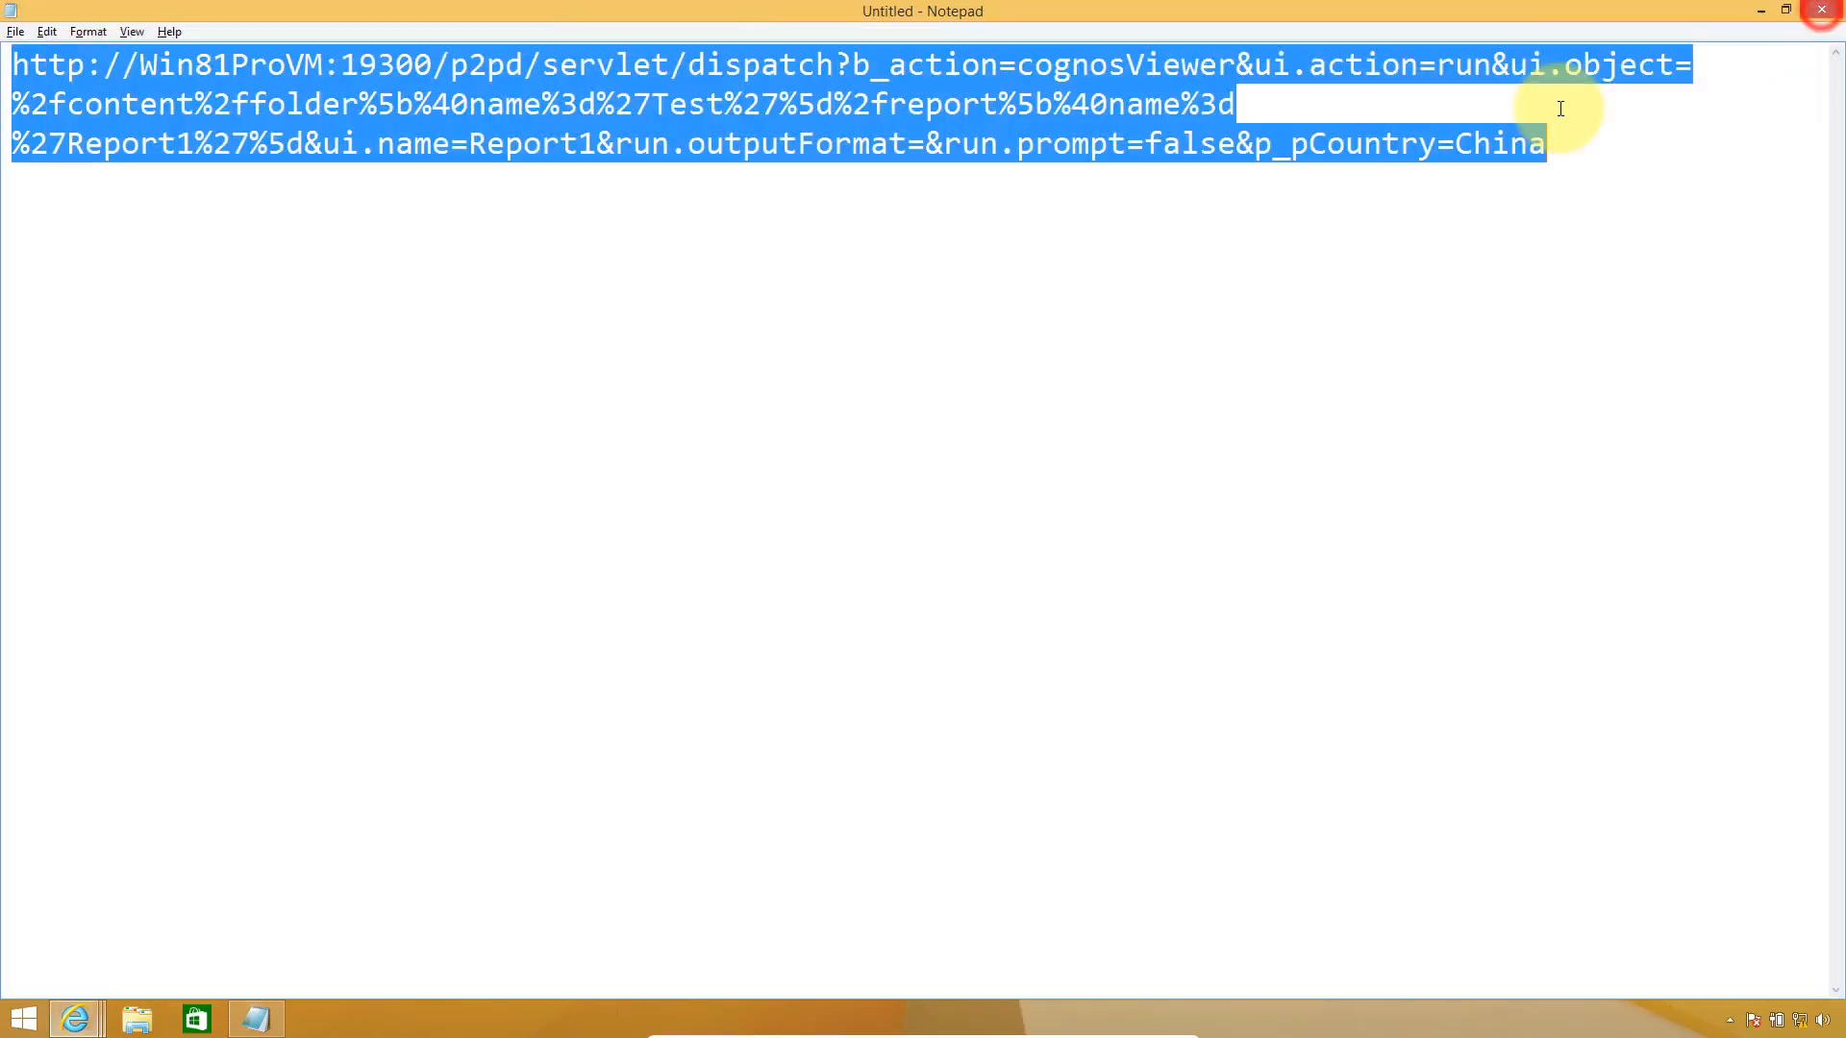
- Switch to the dashboard in Report Studio and insert the copied Report1 URL as the iframe src of the left cell's HTML item
{"action": "key", "text": "alt+Tab"}
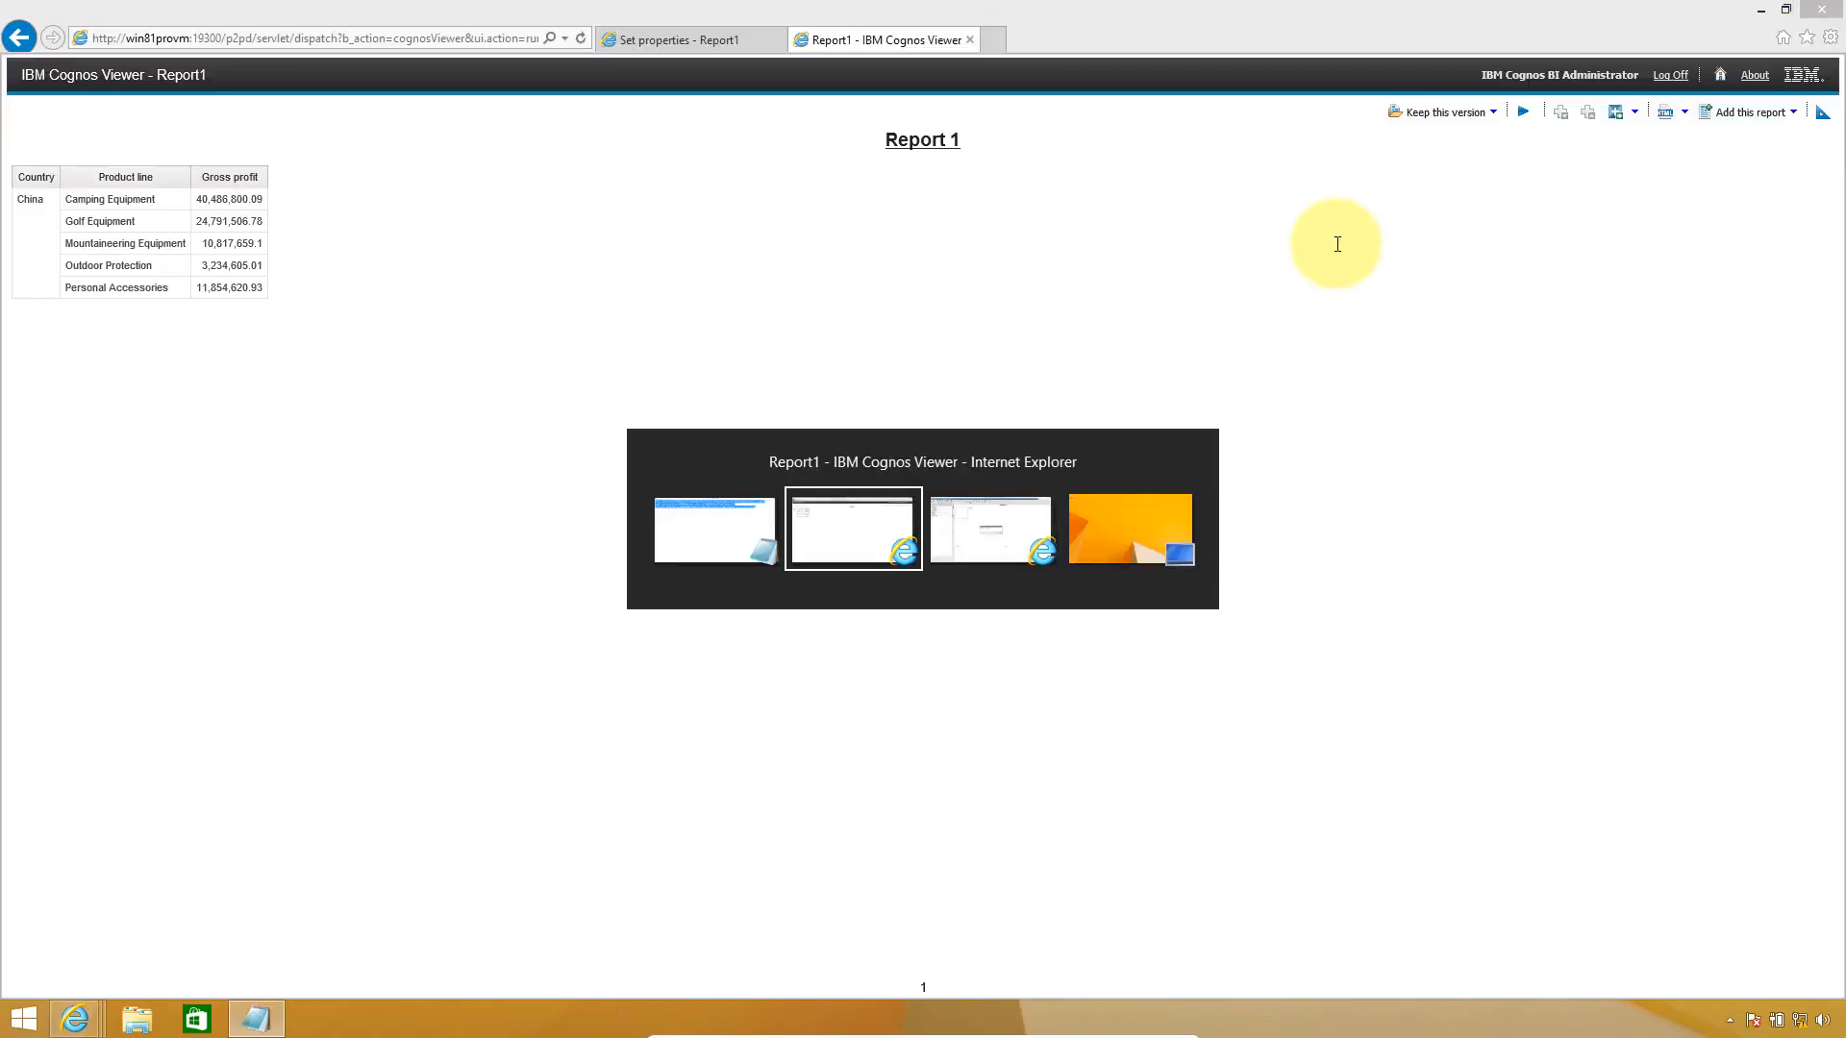
{"action": "key", "text": "alt+Tab"}
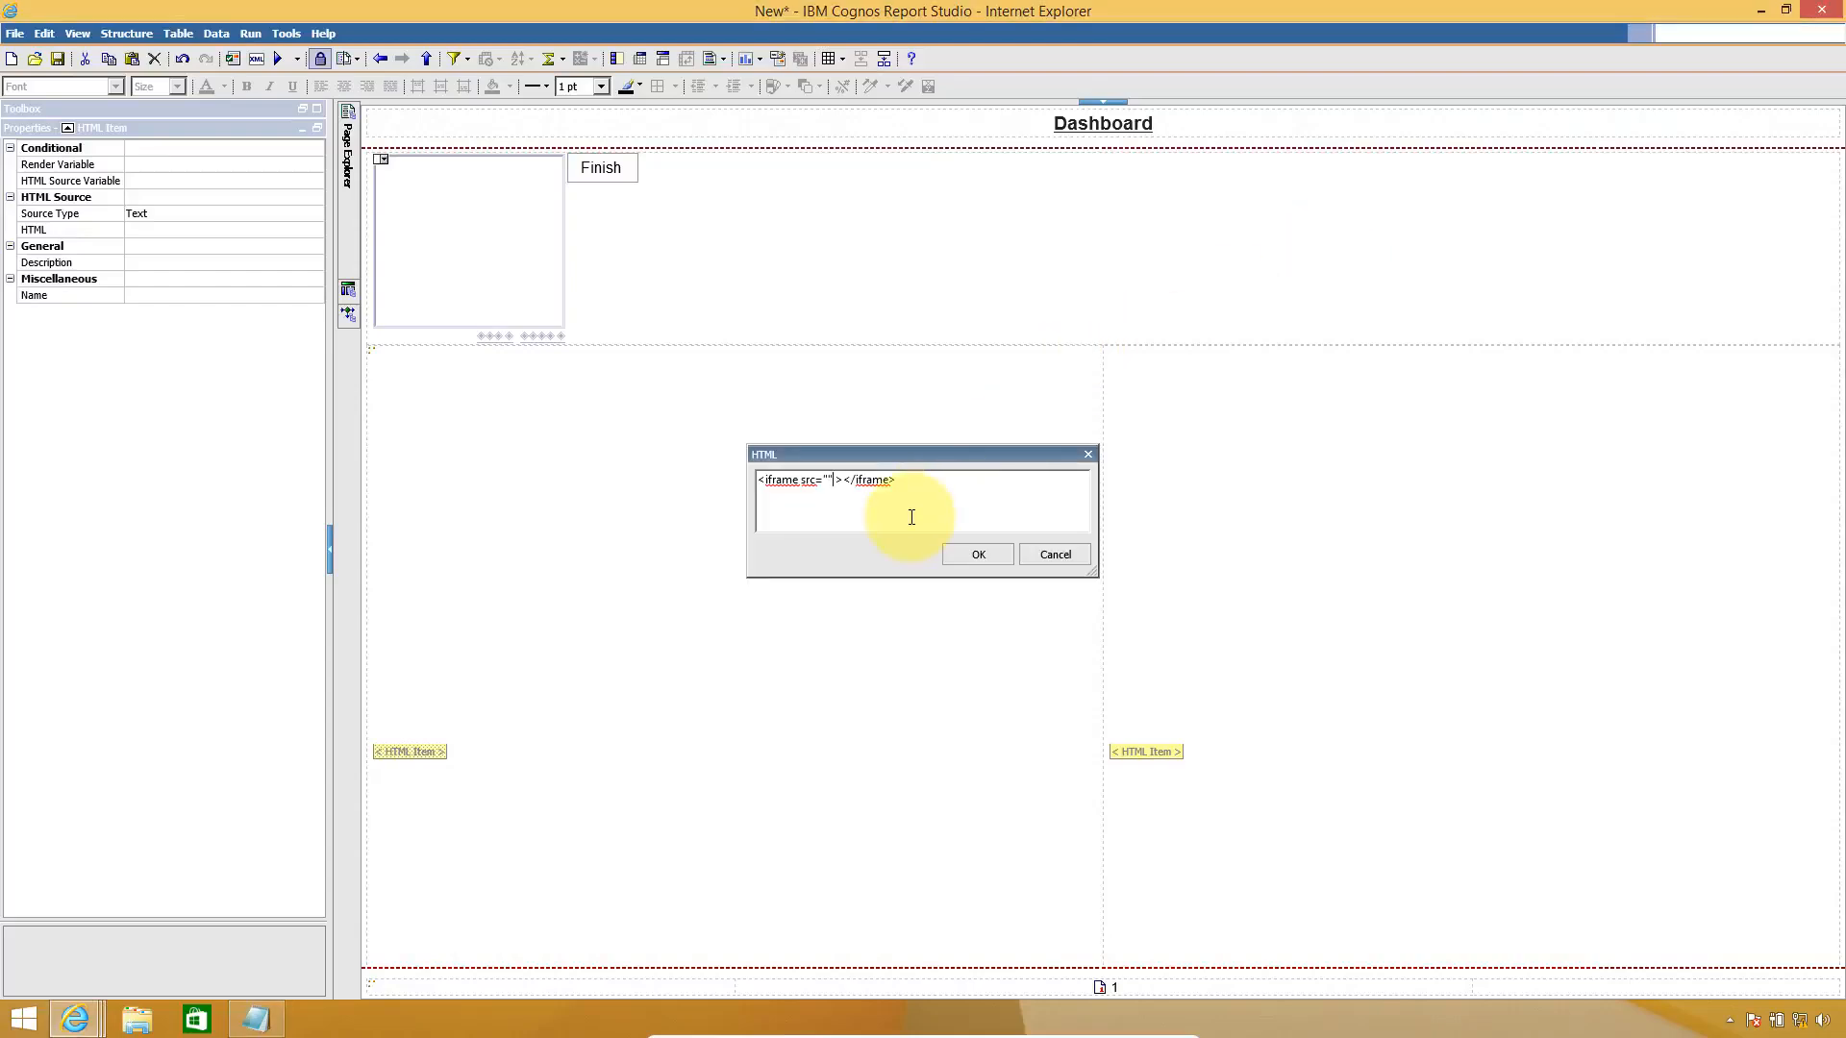
{"action": "key", "text": "ctrl+v"}
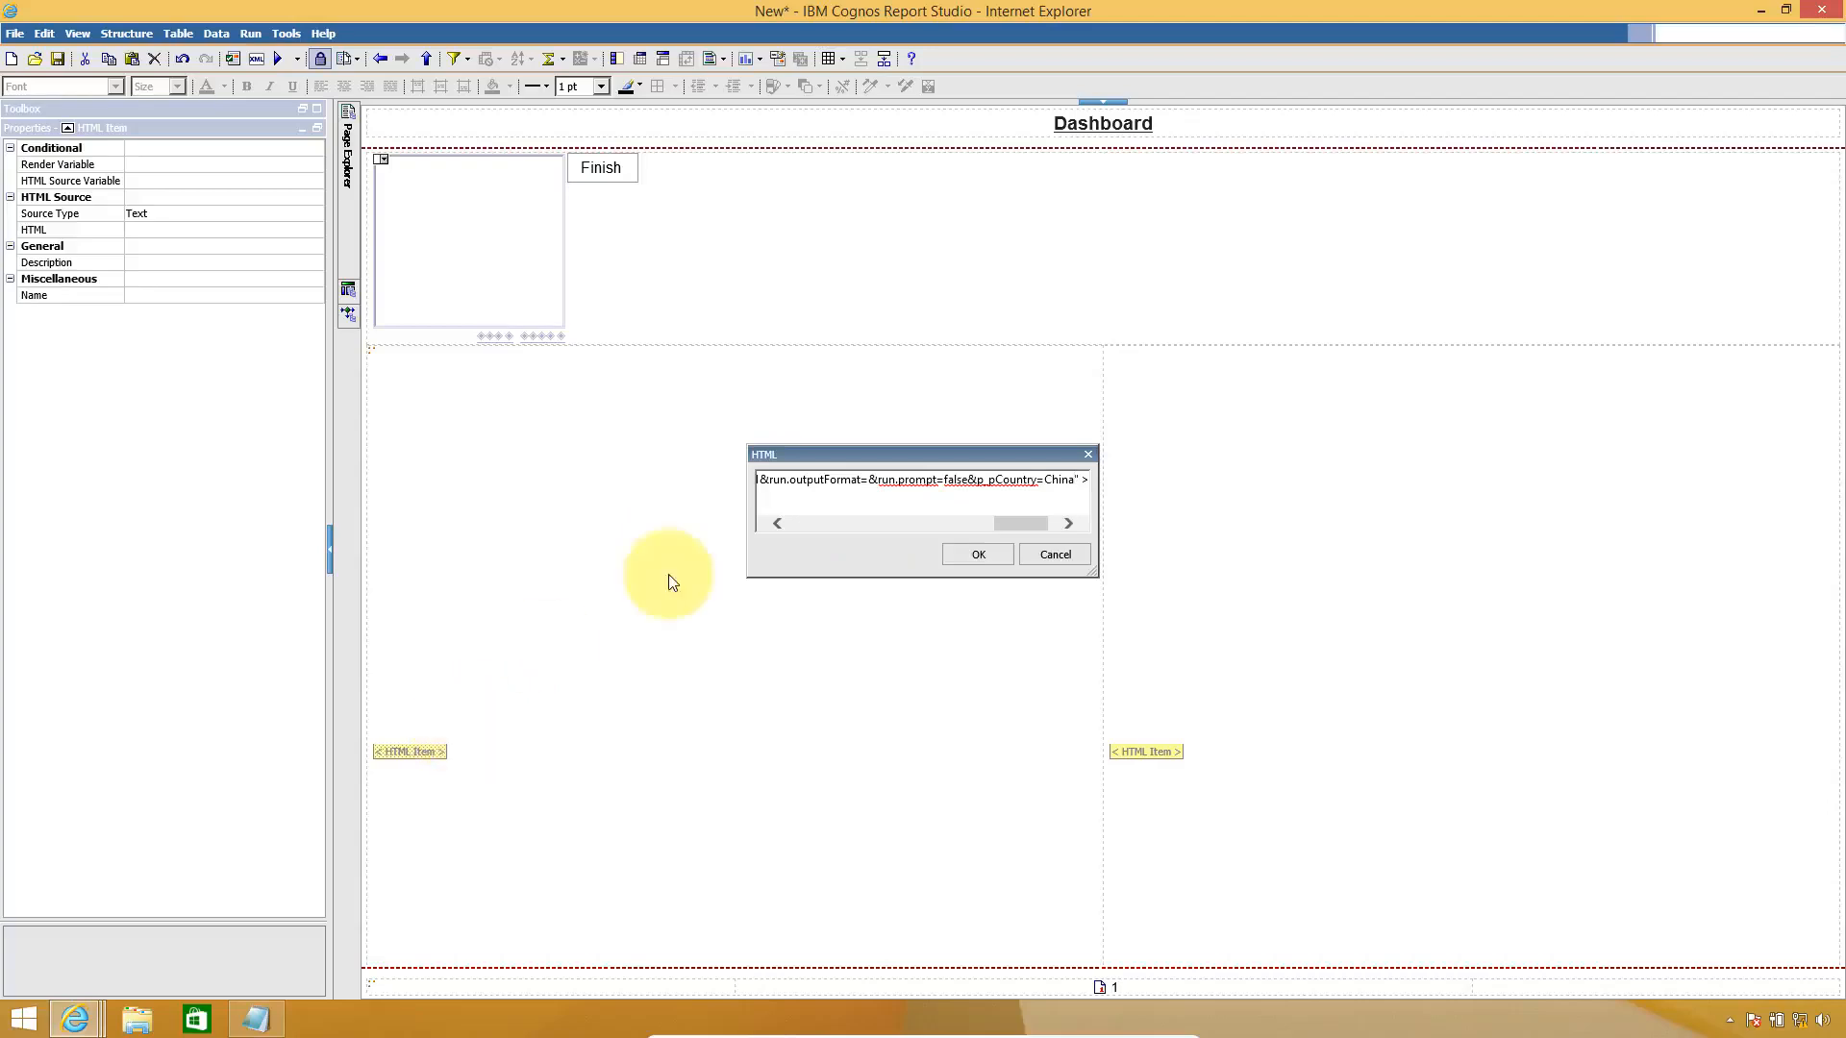
{"action": "left_click", "coordinate": [949, 557]}
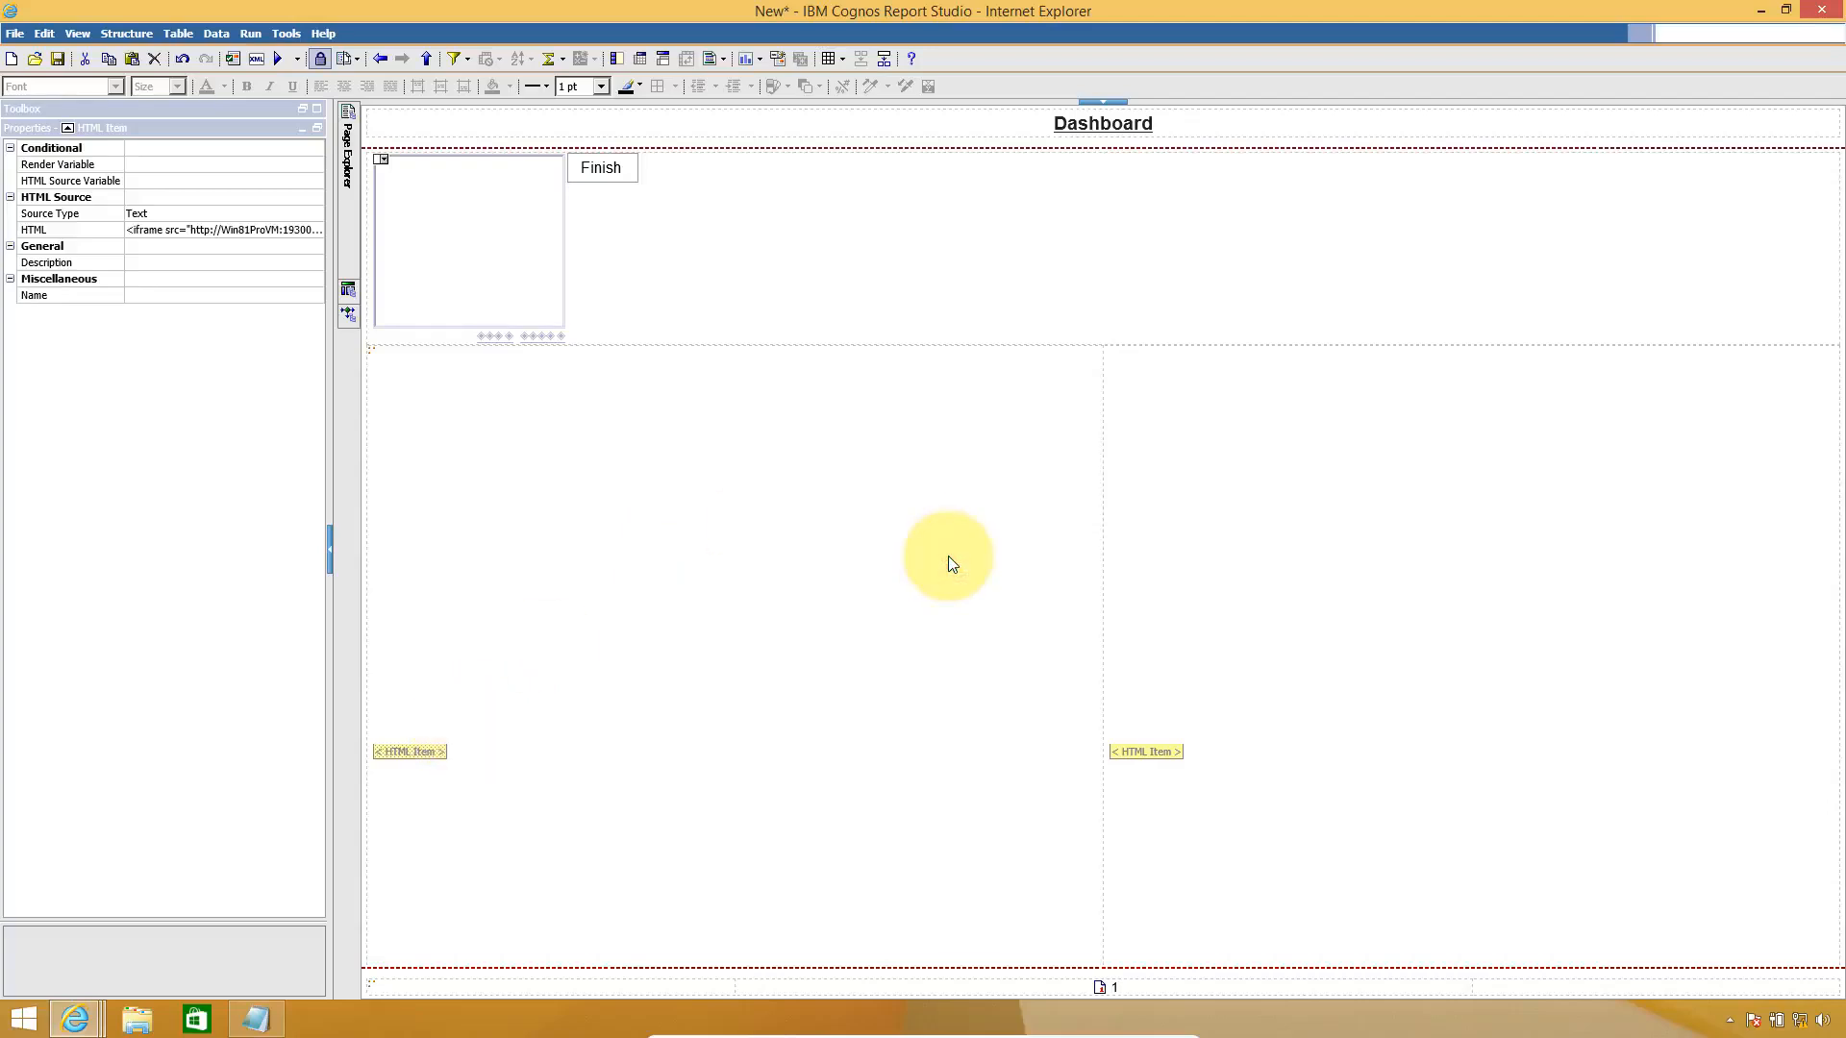
- Switch to Notepad and paste a second copy of the URL below the first, separated by blank space
{"action": "key", "text": "alt+Tab"}
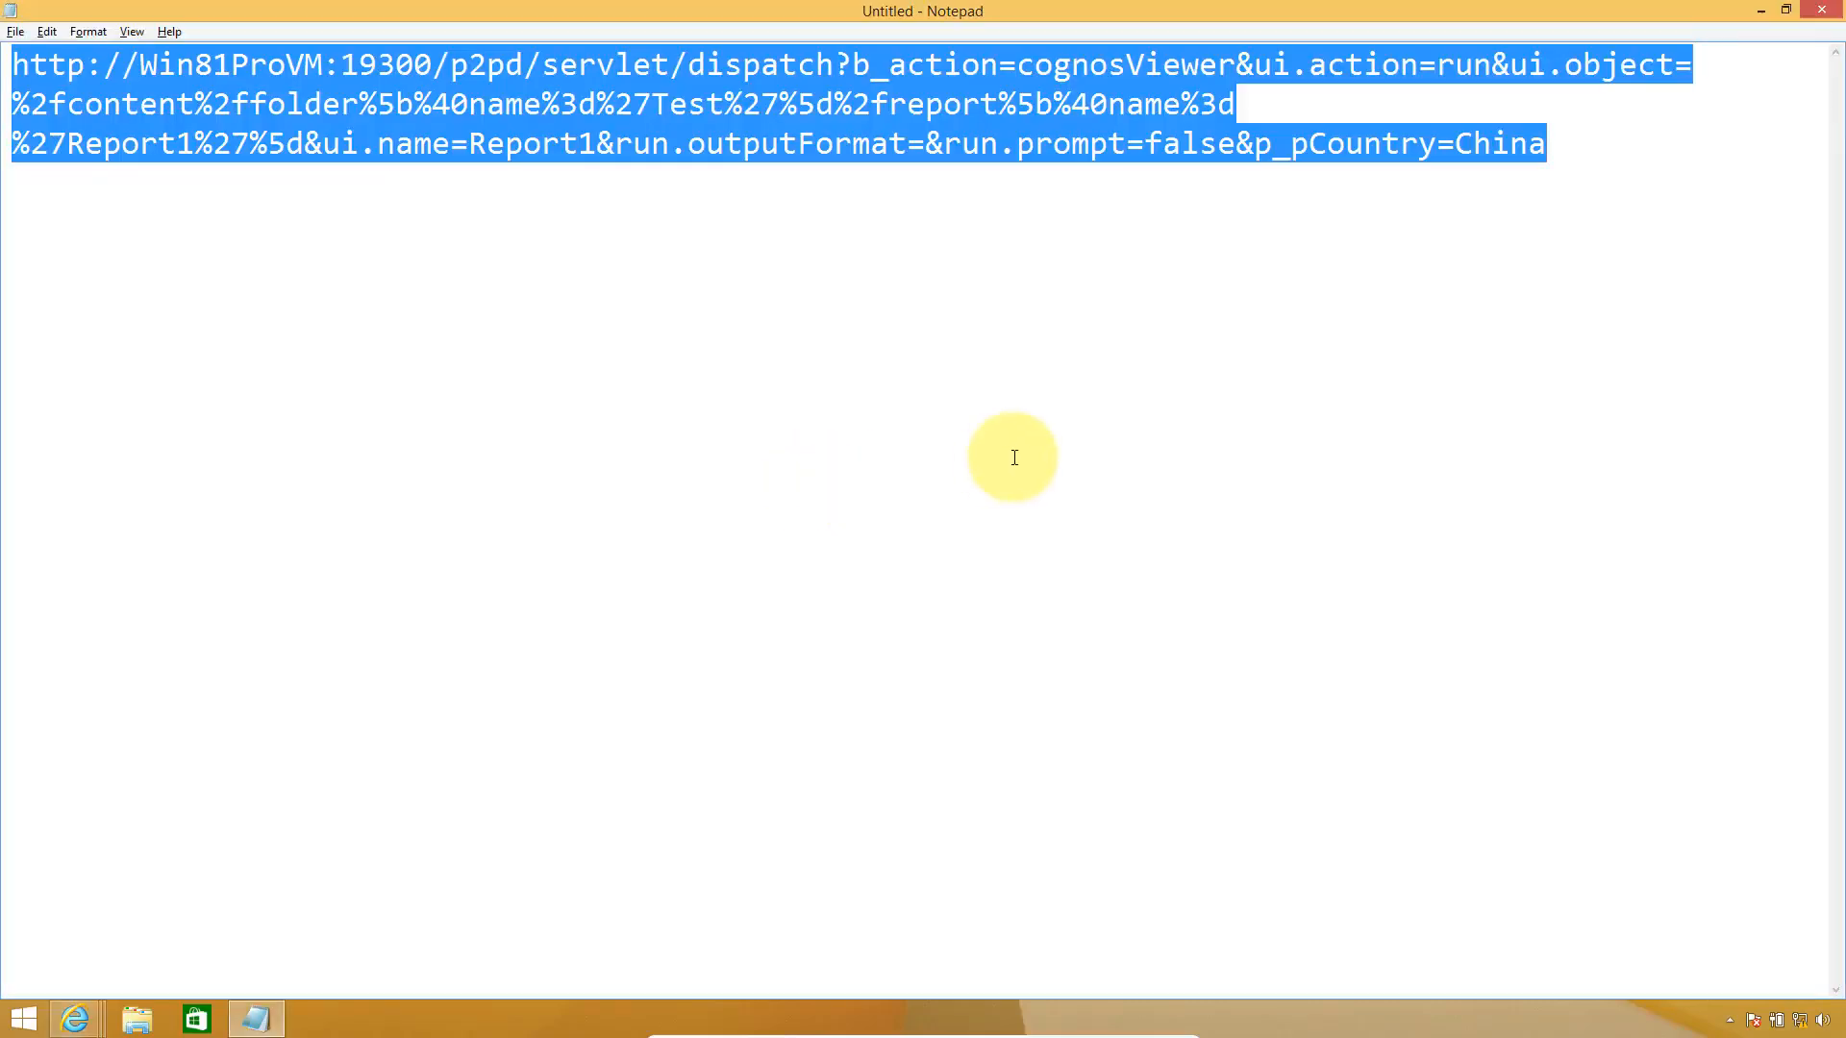
{"action": "left_click", "coordinate": [1014, 458]}
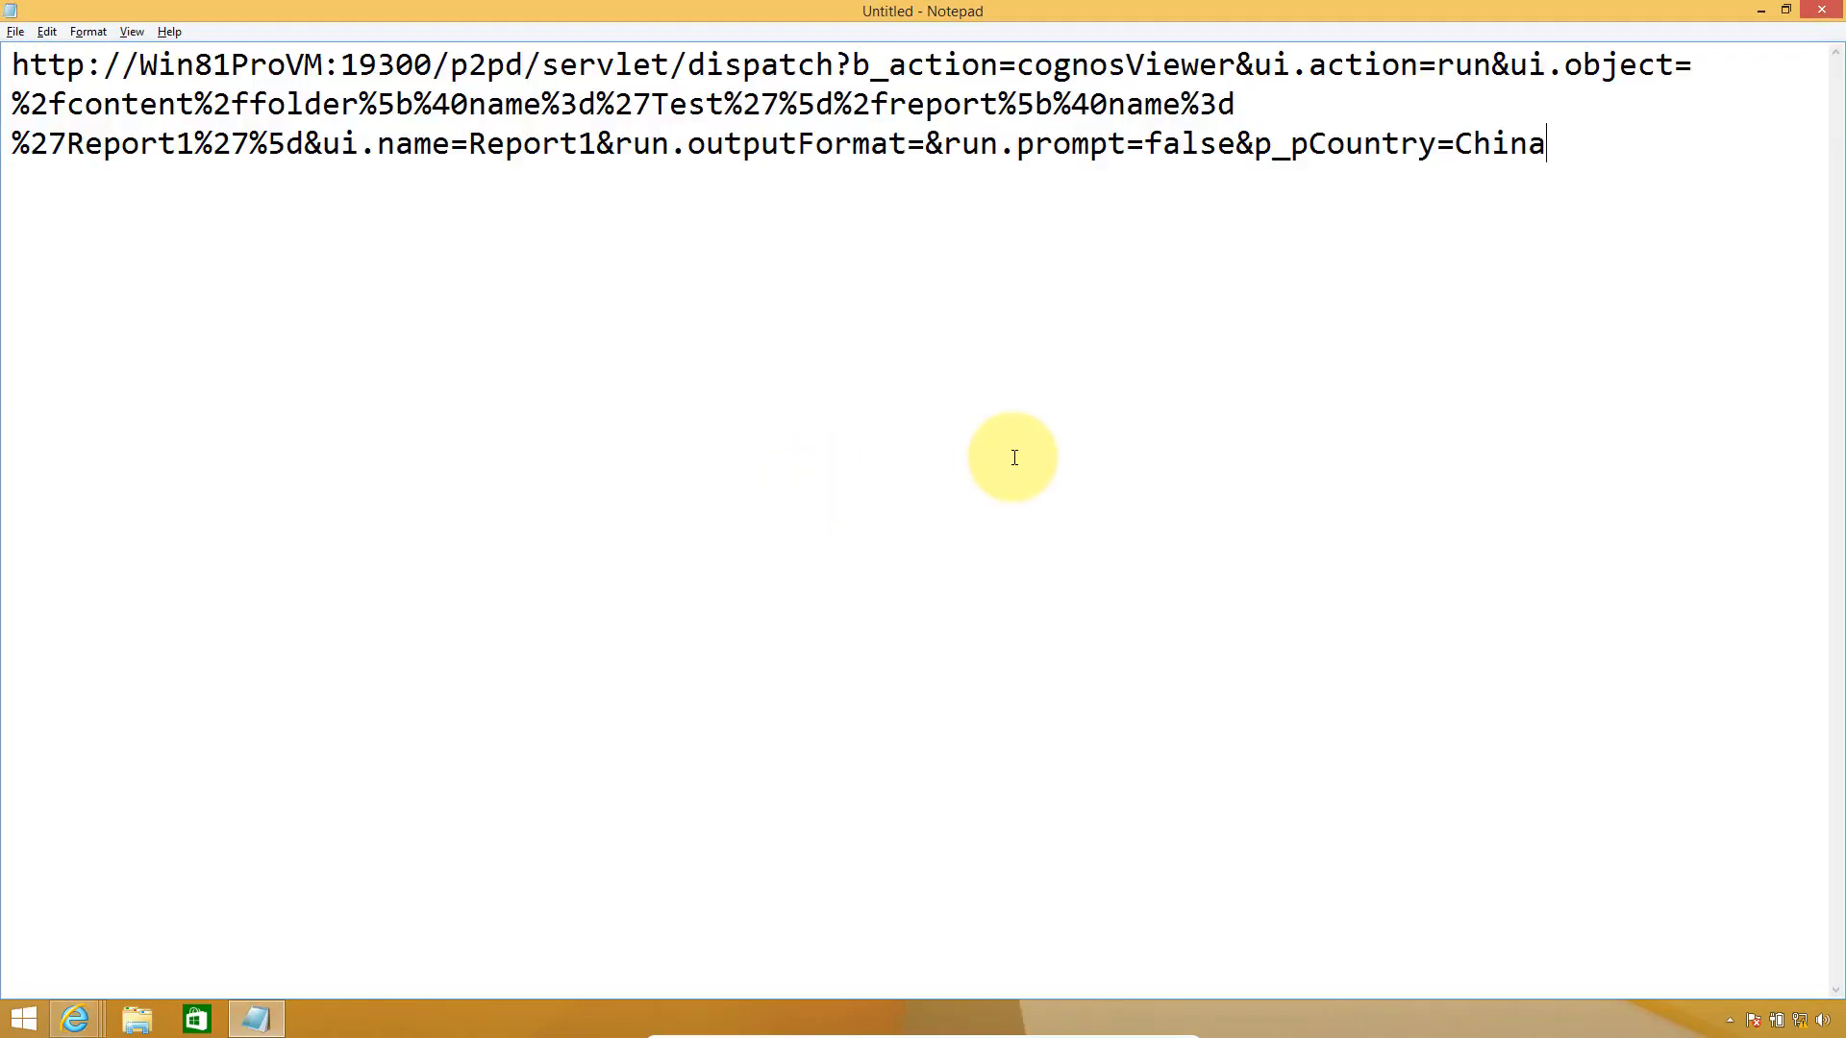
{"action": "key", "text": "Return"}
{"action": "key", "text": "Return"}
{"action": "key", "text": "ctrl+v"}
- Replace both occurrences of Report1 with Report2 in the second URL
{"action": "key", "text": "Up"}
{"action": "key", "text": "Up"}
{"action": "key", "text": "Left"}
{"action": "key", "text": "Left"}
{"action": "key", "text": "Left"}
{"action": "key", "text": "Left"}
{"action": "key", "text": "Left"}
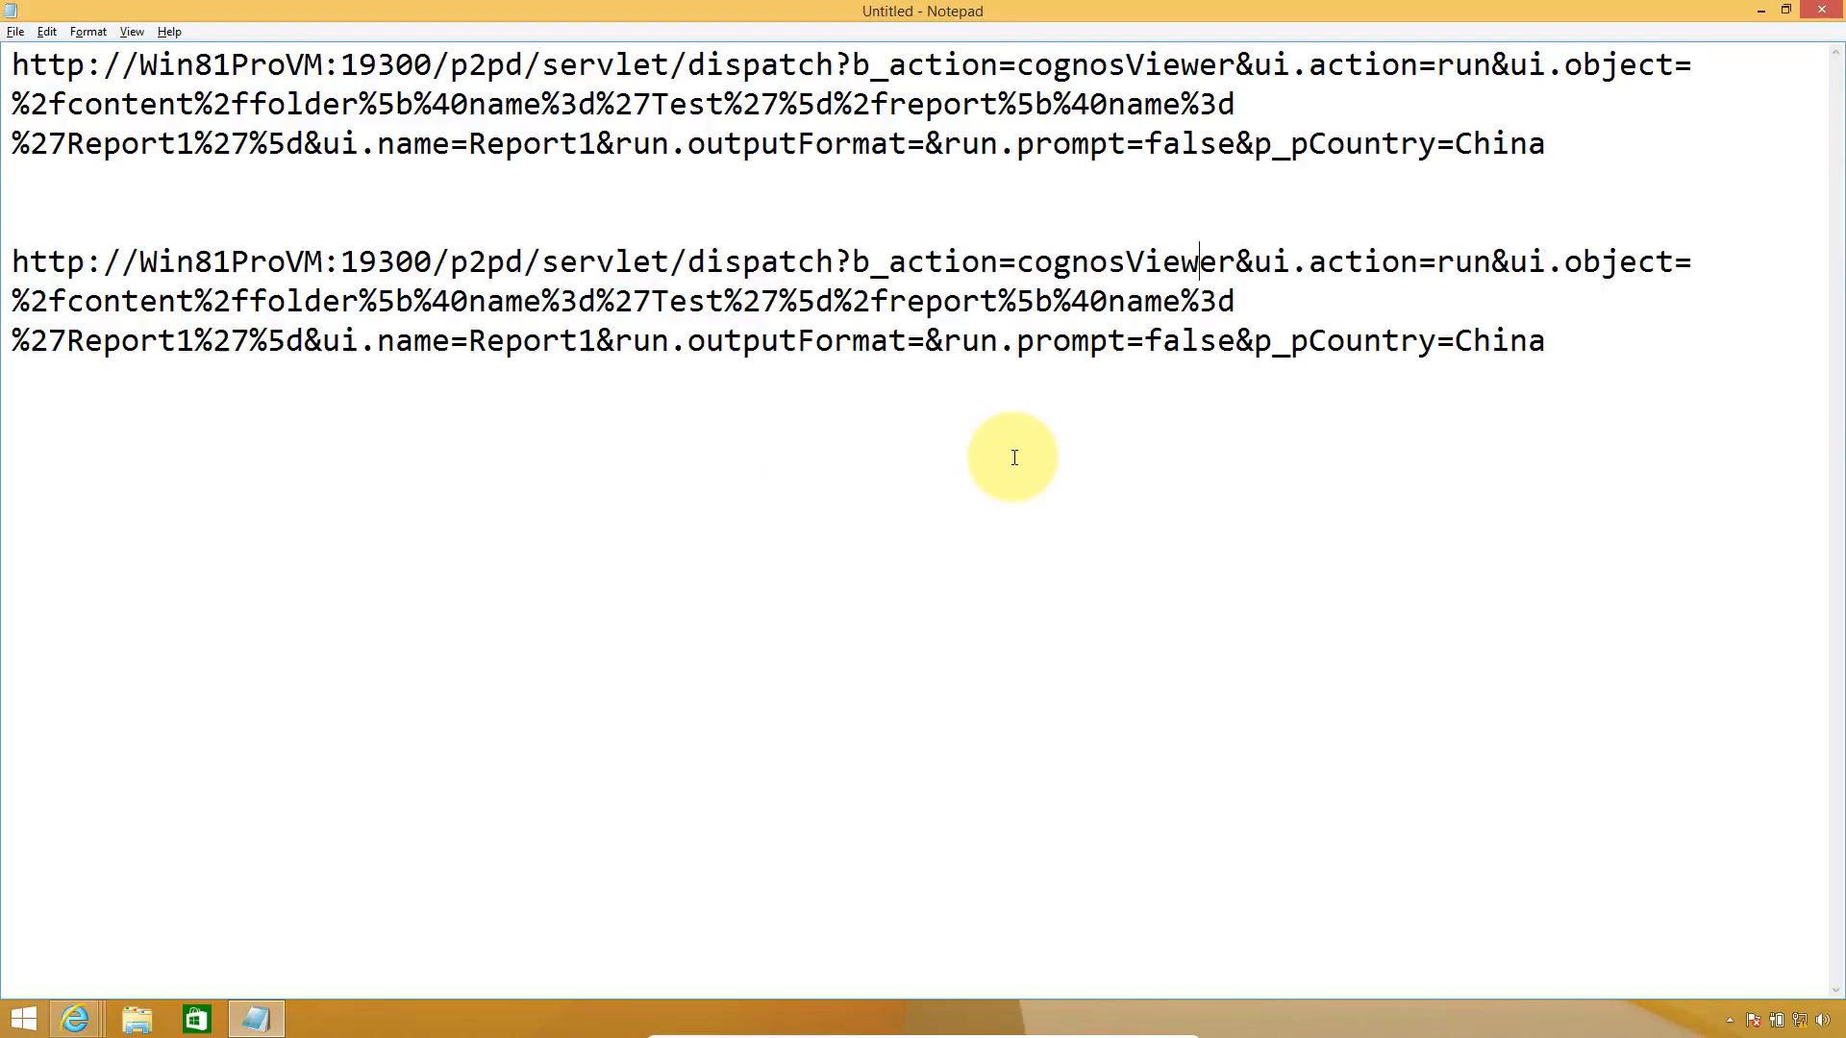
{"action": "key", "text": "Right"}
{"action": "key", "text": "Right"}
{"action": "key", "text": "Right"}
{"action": "key", "text": "Right"}
{"action": "key", "text": "Right"}
{"action": "key", "text": "Right"}
{"action": "key", "text": "Right"}
{"action": "key", "text": "Right"}
{"action": "key", "text": "Right"}
{"action": "key", "text": "Right"}
{"action": "key", "text": "Right"}
{"action": "key", "text": "Right"}
{"action": "key", "text": "Right"}
{"action": "key", "text": "Right"}
{"action": "key", "text": "Right"}
{"action": "key", "text": "Right"}
{"action": "key", "text": "Right"}
{"action": "key", "text": "Right"}
{"action": "key", "text": "Right"}
{"action": "key", "text": "Right"}
{"action": "key", "text": "Right"}
{"action": "key", "text": "Right"}
{"action": "key", "text": "Right"}
{"action": "key", "text": "Right"}
{"action": "key", "text": "Right"}
{"action": "key", "text": "Right"}
{"action": "key", "text": "Right"}
{"action": "key", "text": "Right"}
{"action": "key", "text": "Right"}
{"action": "key", "text": "Right"}
{"action": "key", "text": "Right"}
{"action": "key", "text": "Right"}
{"action": "key", "text": "Right"}
{"action": "key", "text": "Right"}
{"action": "key", "text": "Right"}
{"action": "key", "text": "Right"}
{"action": "key", "text": "Right"}
{"action": "key", "text": "Right"}
{"action": "key", "text": "Right"}
{"action": "key", "text": "Right"}
{"action": "key", "text": "Right"}
{"action": "key", "text": "Right"}
{"action": "key", "text": "Right"}
{"action": "key", "text": "Right"}
{"action": "key", "text": "Right"}
{"action": "key", "text": "Right"}
{"action": "key", "text": "Right"}
{"action": "key", "text": "Right"}
{"action": "key", "text": "Right"}
{"action": "key", "text": "Right"}
{"action": "key", "text": "Left"}
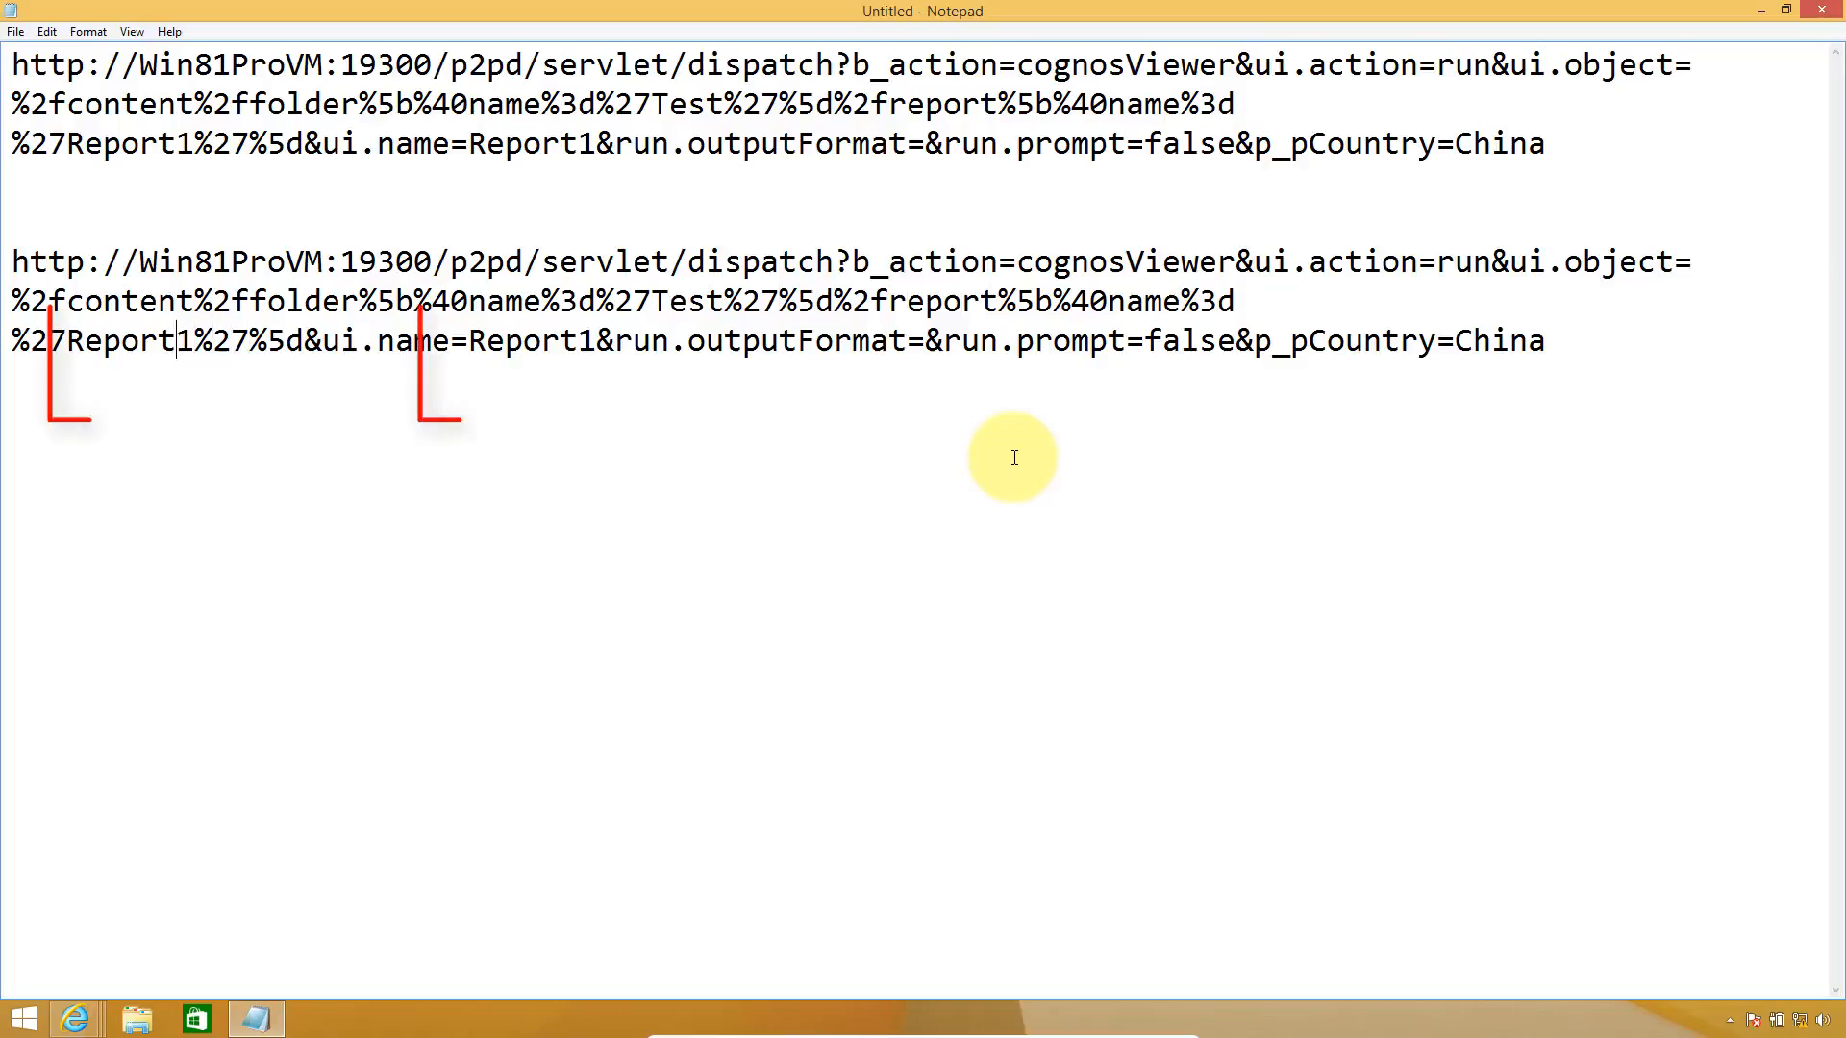
{"action": "key", "text": "BackSpace"}
{"action": "type", "text": "2"}
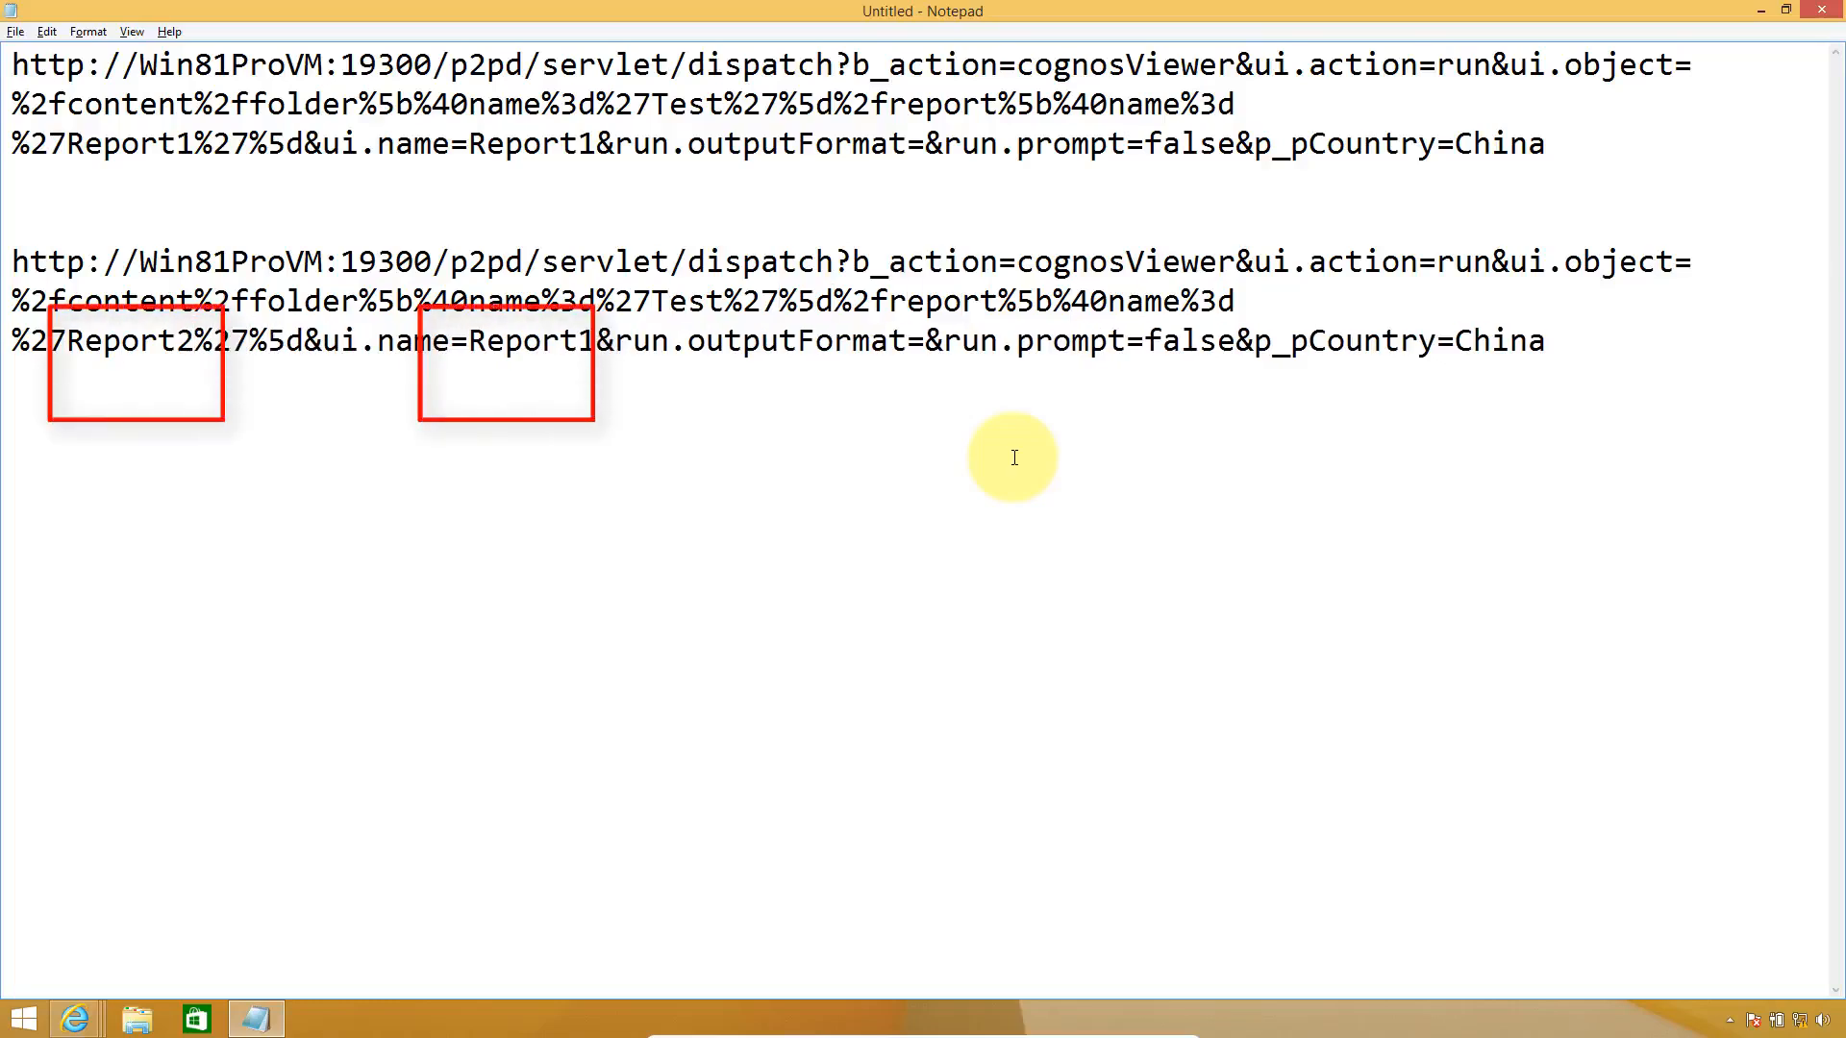
{"action": "key", "text": "Right"}
{"action": "key", "text": "Right"}
{"action": "key", "text": "Right"}
{"action": "key", "text": "Right"}
{"action": "key", "text": "Right"}
{"action": "key", "text": "Right"}
{"action": "key", "text": "Right"}
{"action": "key", "text": "Right"}
{"action": "key", "text": "Right"}
{"action": "key", "text": "Right"}
{"action": "key", "text": "Right"}
{"action": "key", "text": "Right"}
{"action": "key", "text": "Right"}
{"action": "key", "text": "Right"}
{"action": "key", "text": "BackSpace"}
{"action": "type", "text": "2"}
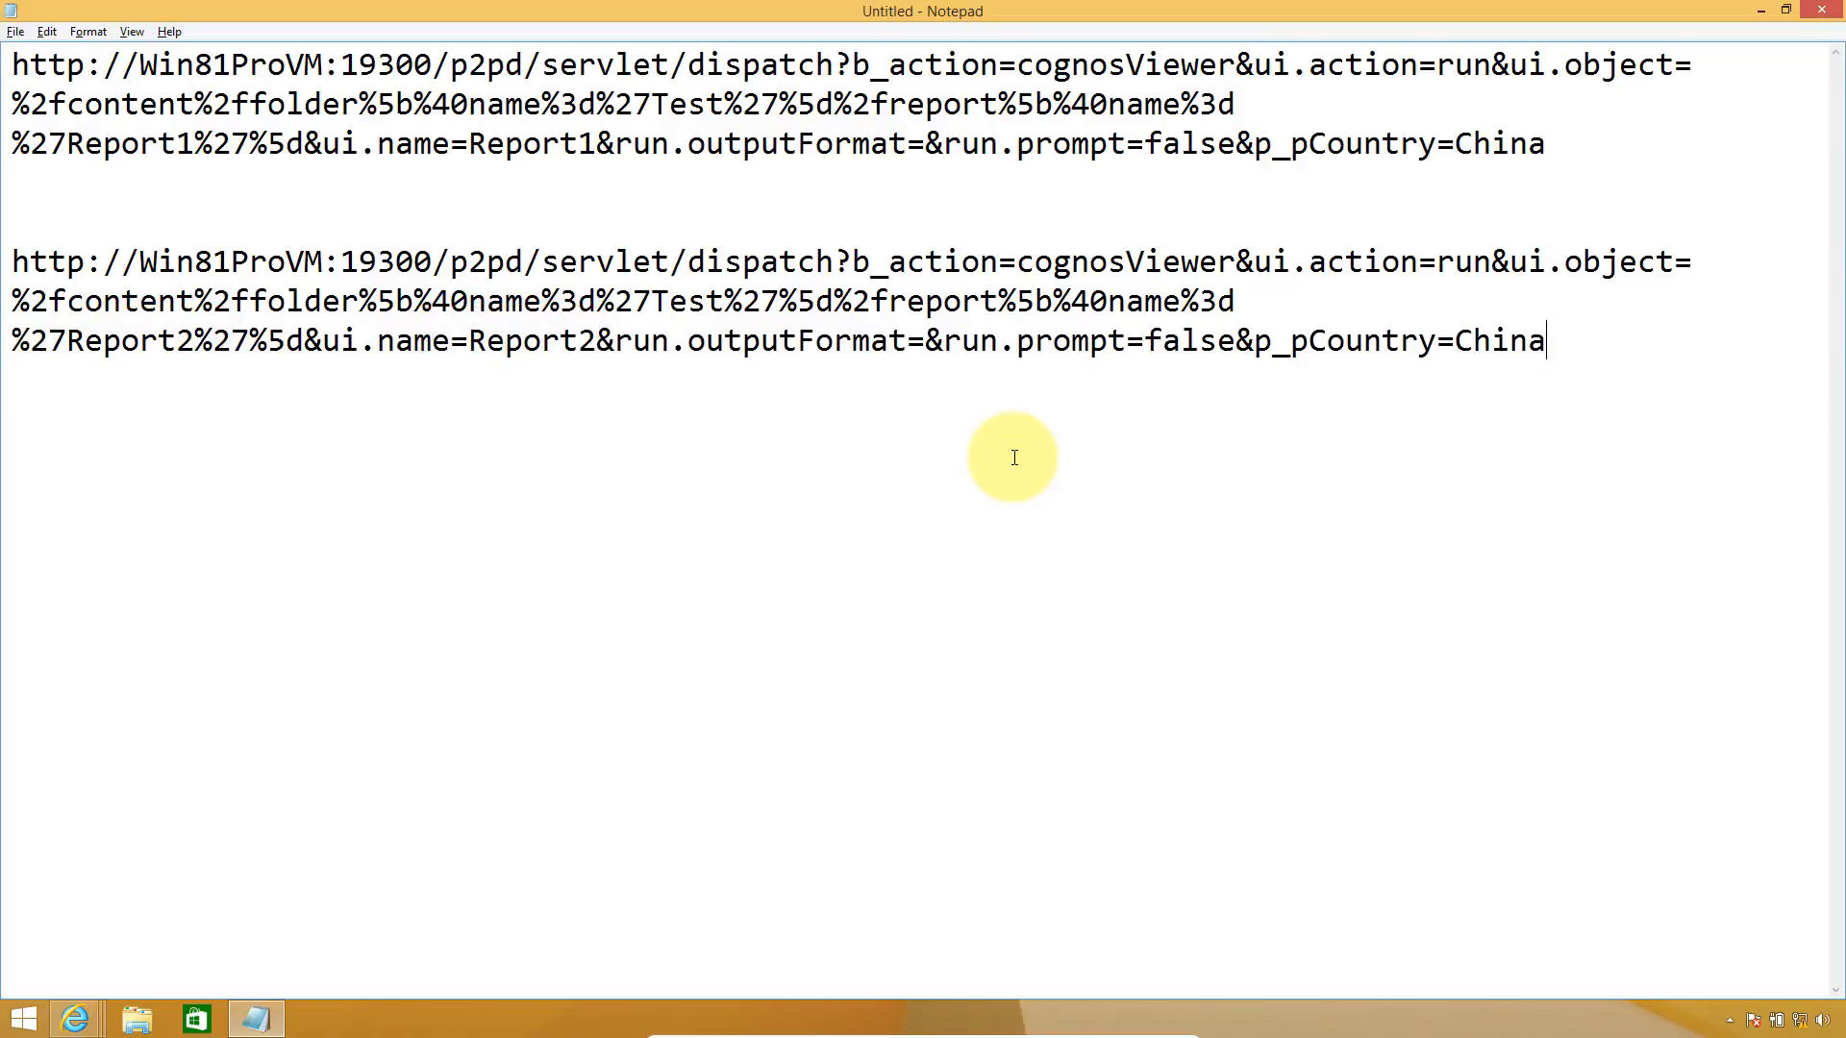
- Copy the Report2 URL and open it in a new Internet Explorer tab to test it
{"action": "key", "text": "shift+Up"}
{"action": "key", "text": "shift+Up"}
{"action": "key", "text": "shift+Up"}
{"action": "key", "text": "shift+Up"}
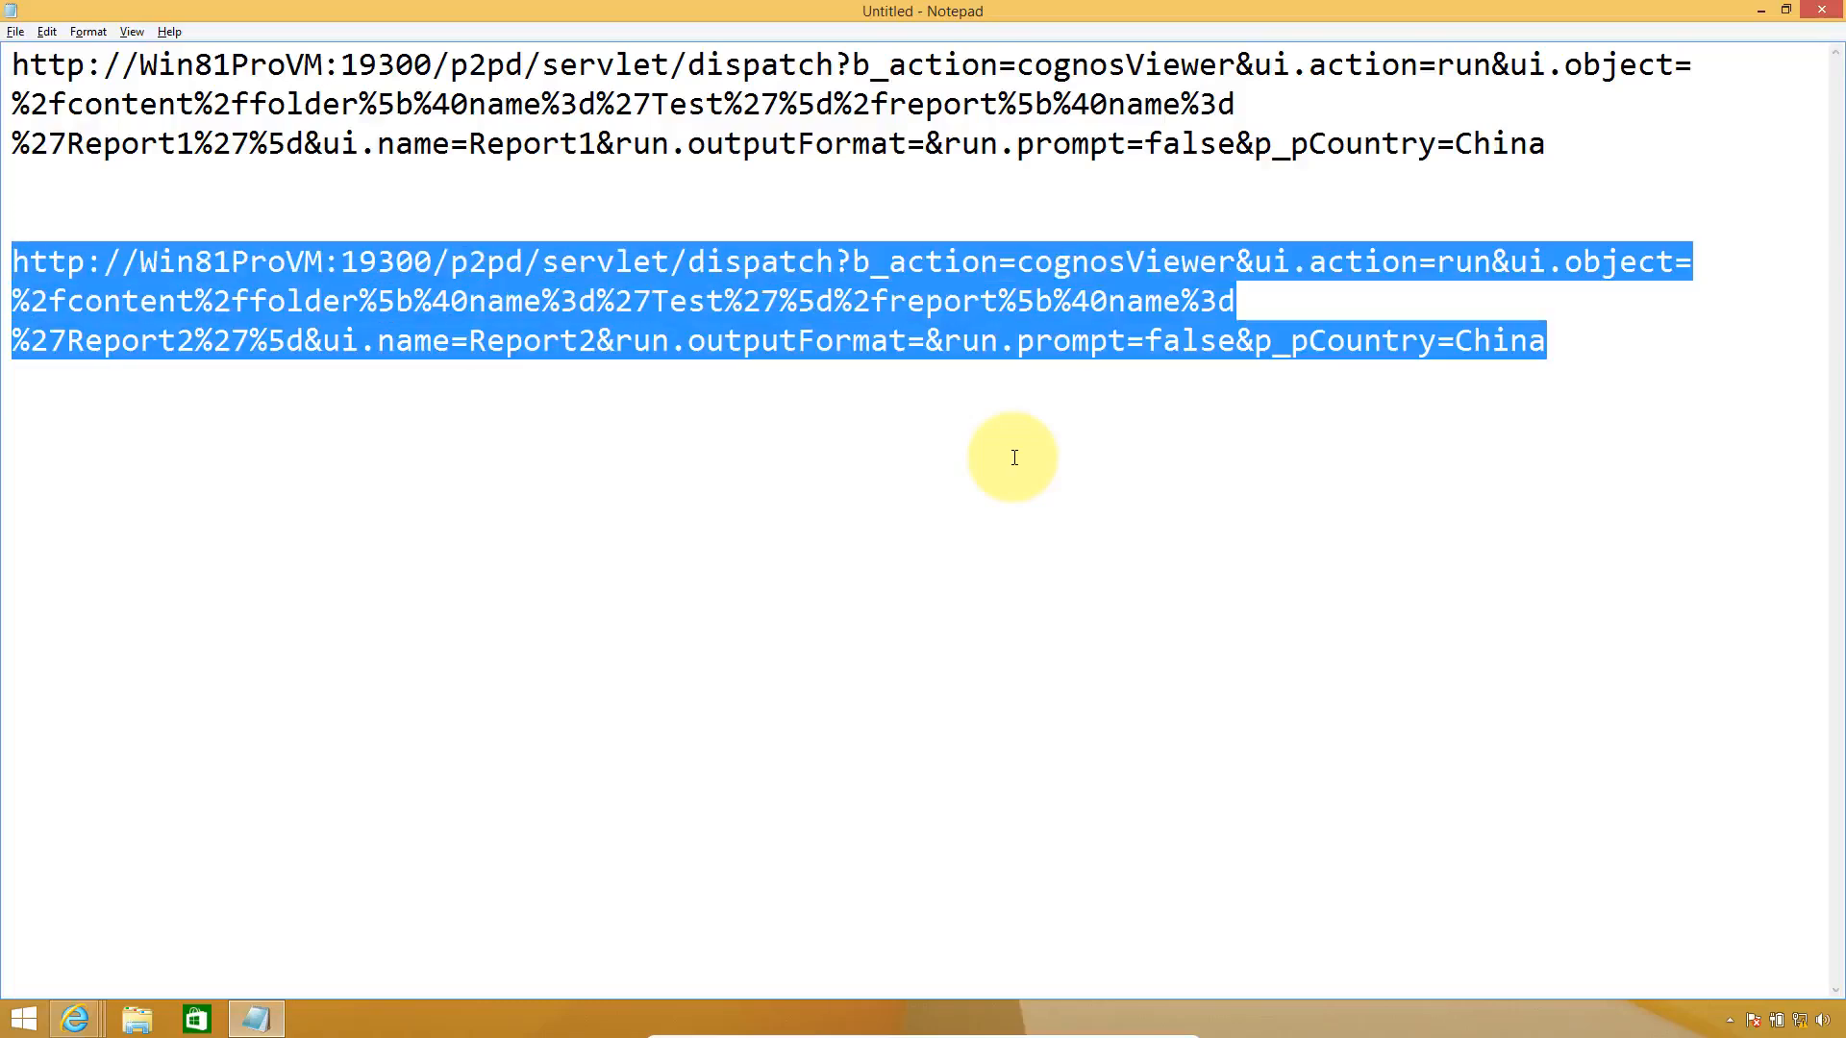
{"action": "key", "text": "alt+Tab"}
{"action": "key", "text": "alt+Tab"}
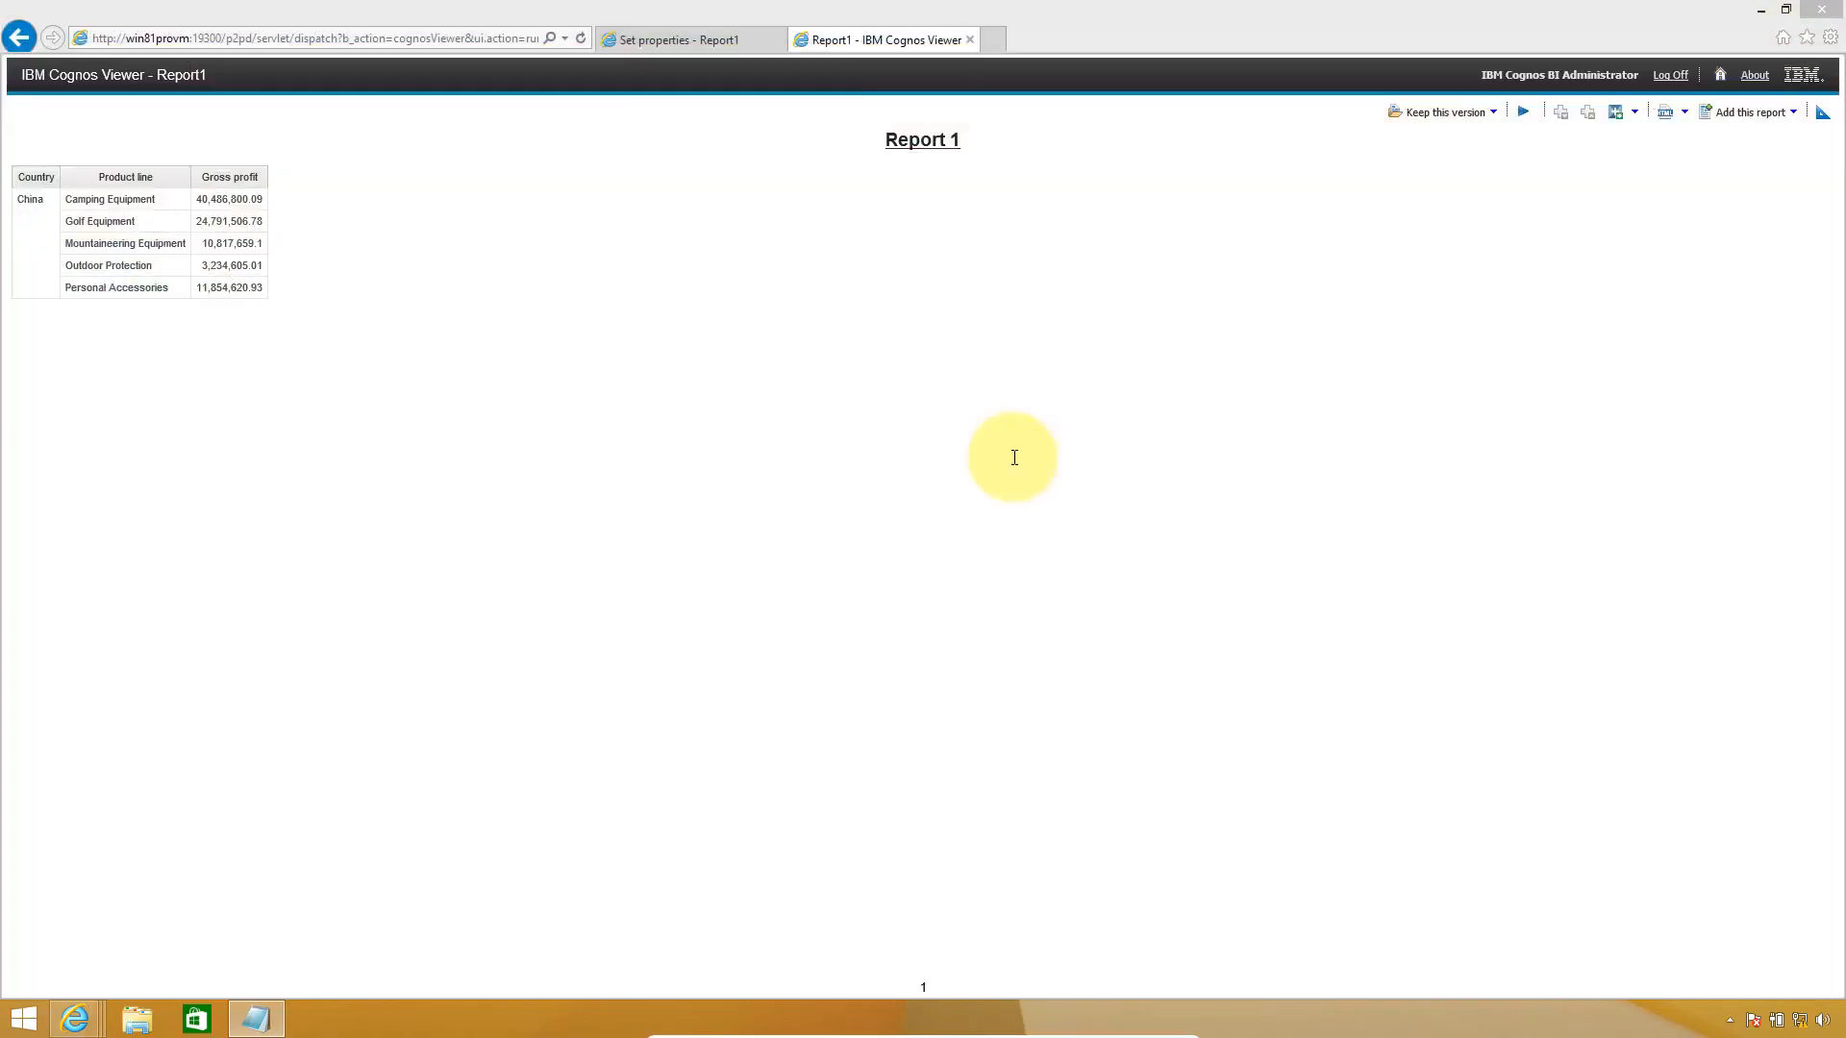
{"action": "left_click", "coordinate": [996, 44]}
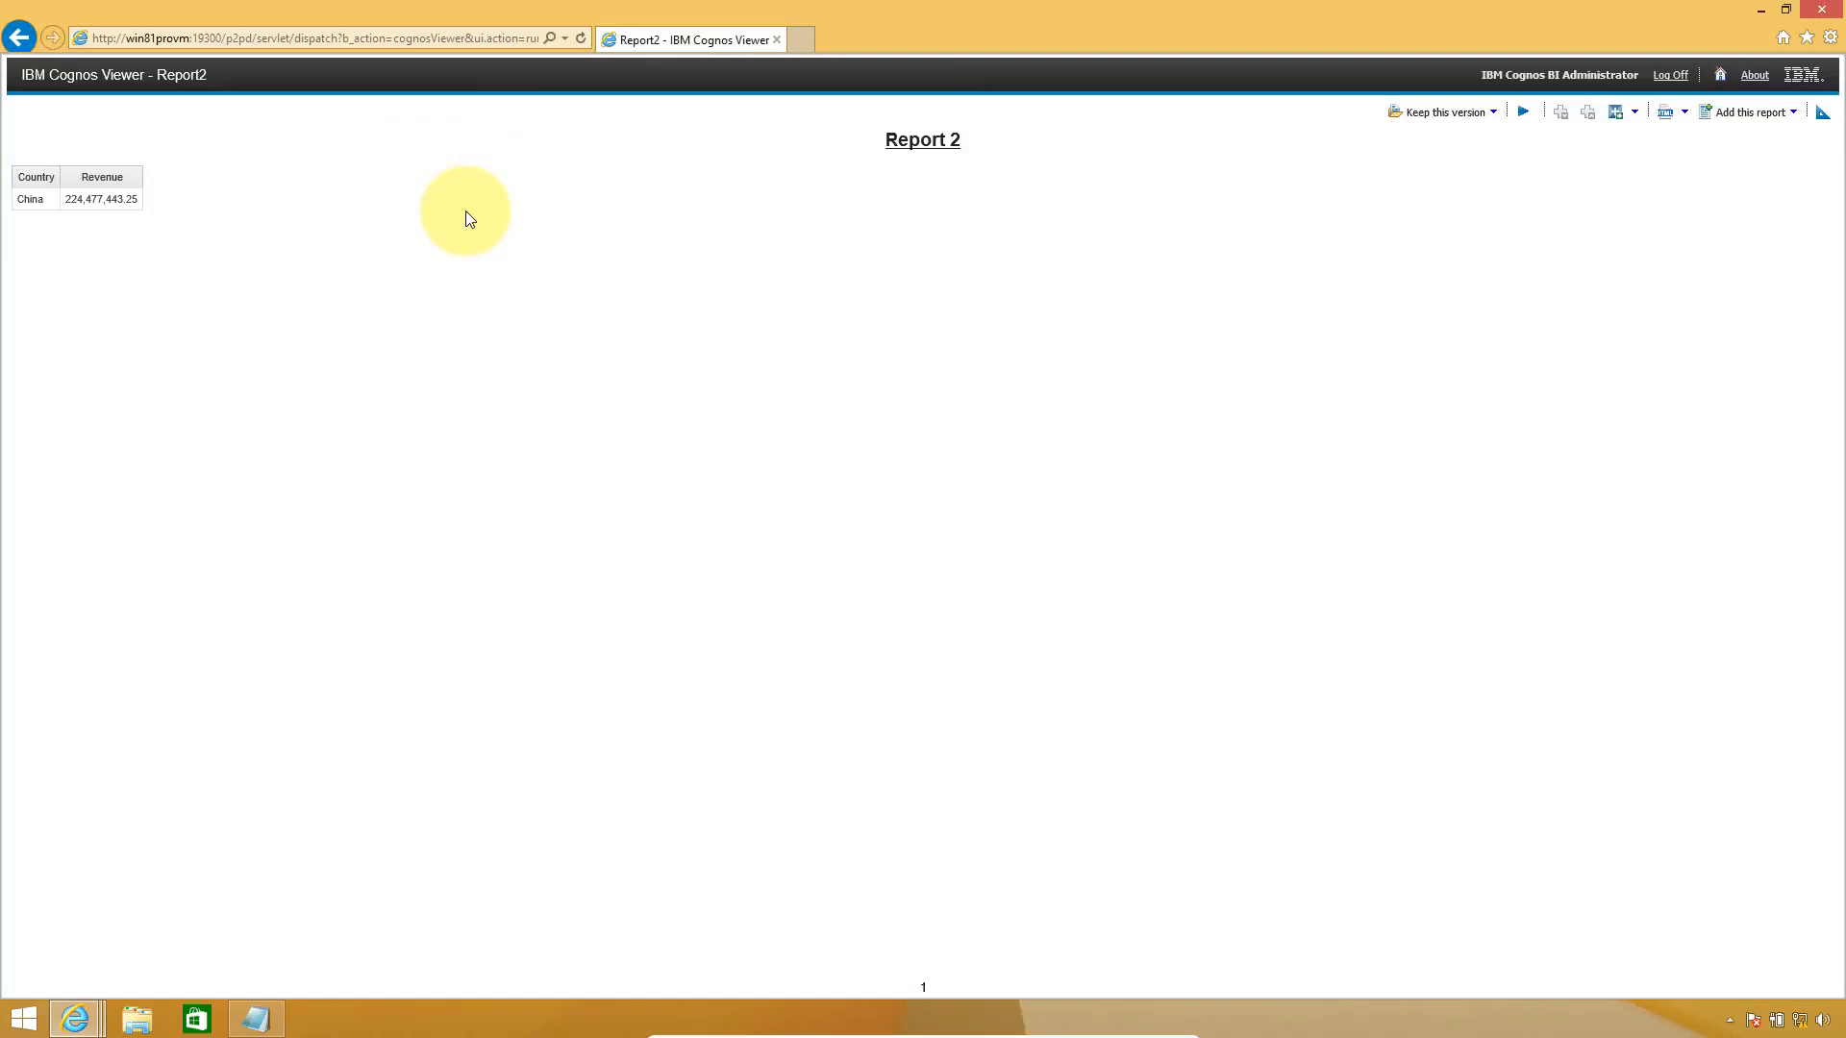
- Switch to the dashboard in Report Studio and start an iframe in the right cell's HTML item with the copied Report2 URL as its src
{"action": "key", "text": "alt+Tab"}
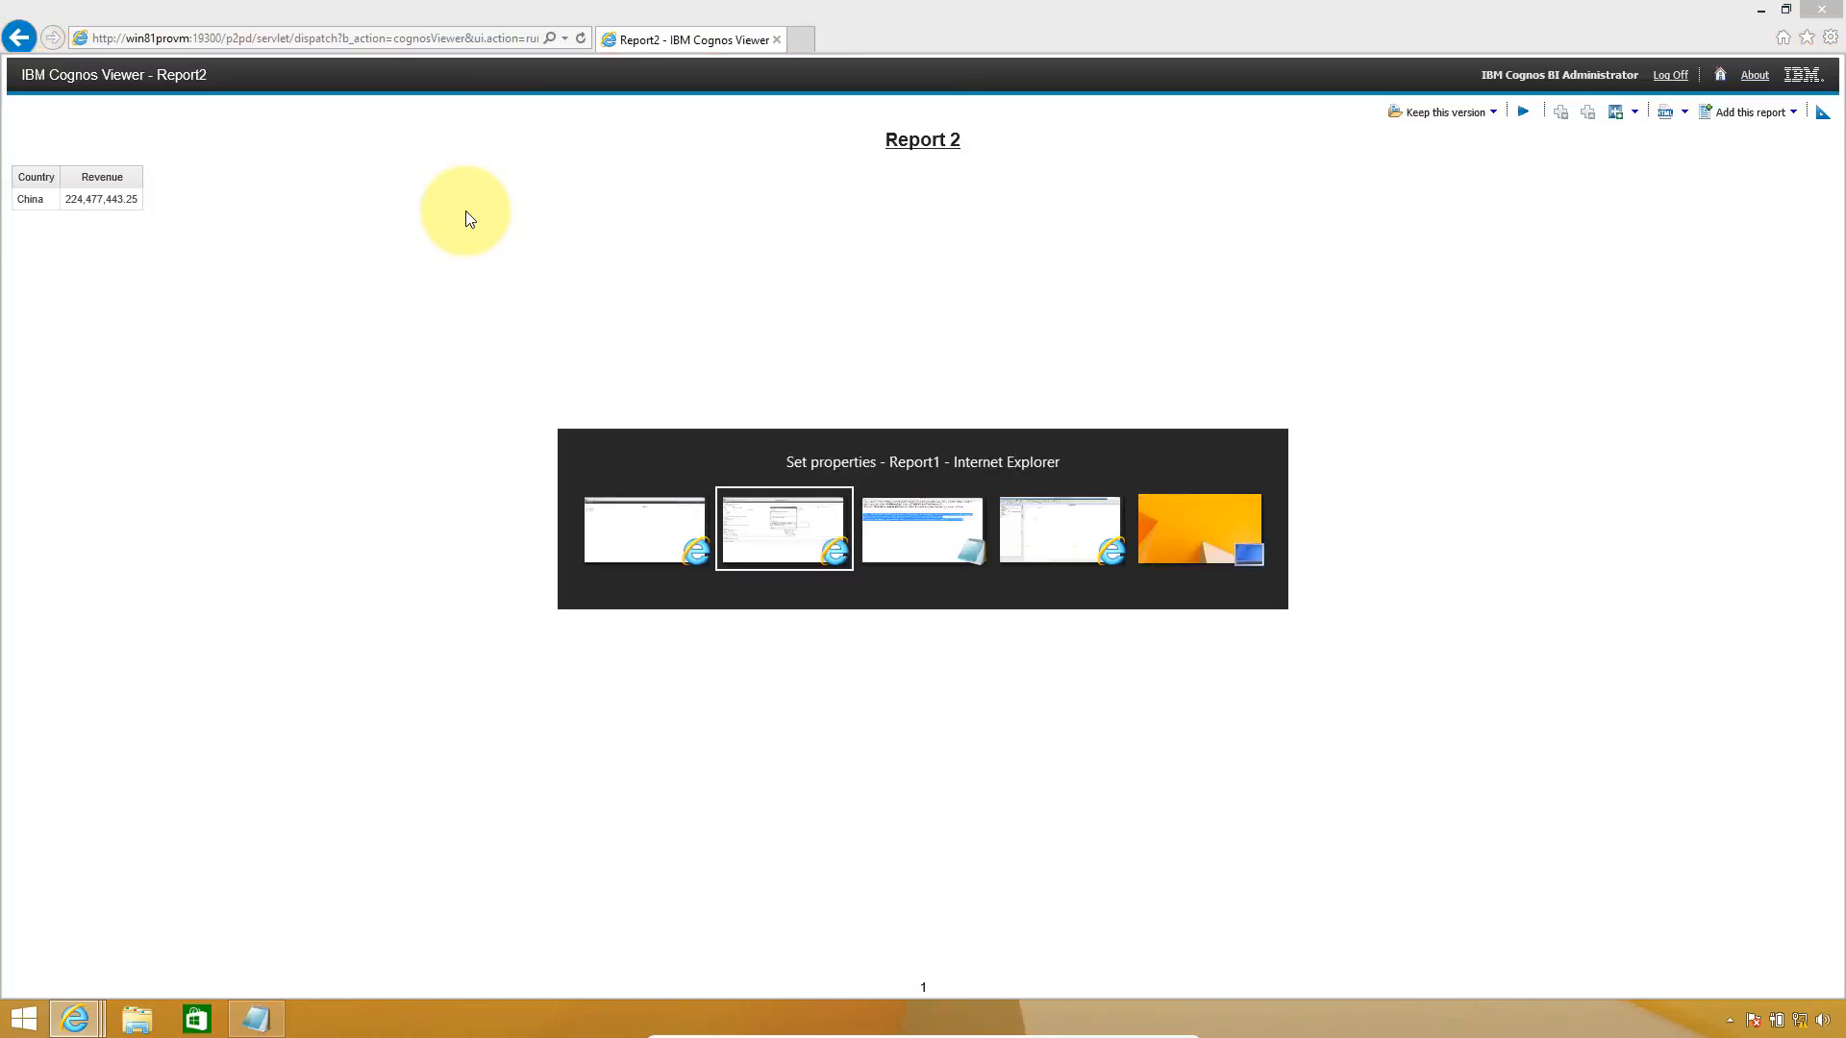
{"action": "key", "text": "alt+Tab"}
{"action": "key", "text": "alt+Tab"}
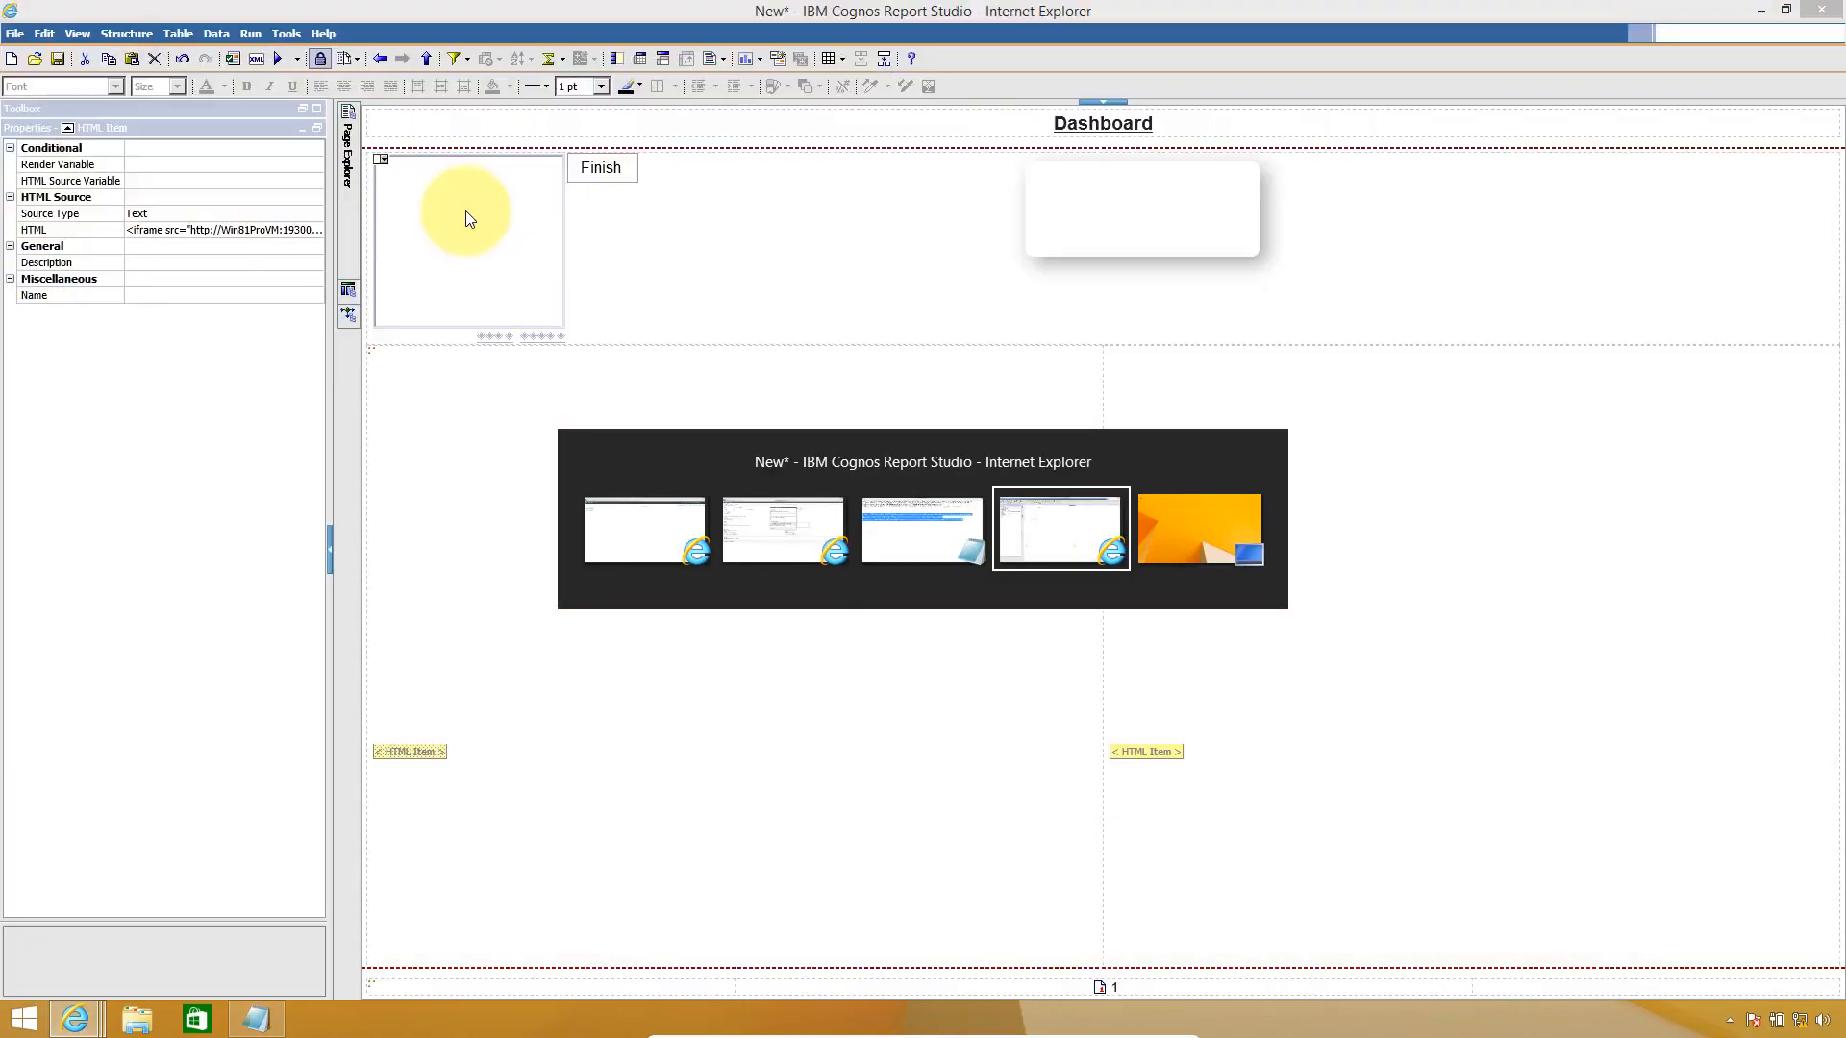
{"action": "double_click", "coordinate": [1145, 753]}
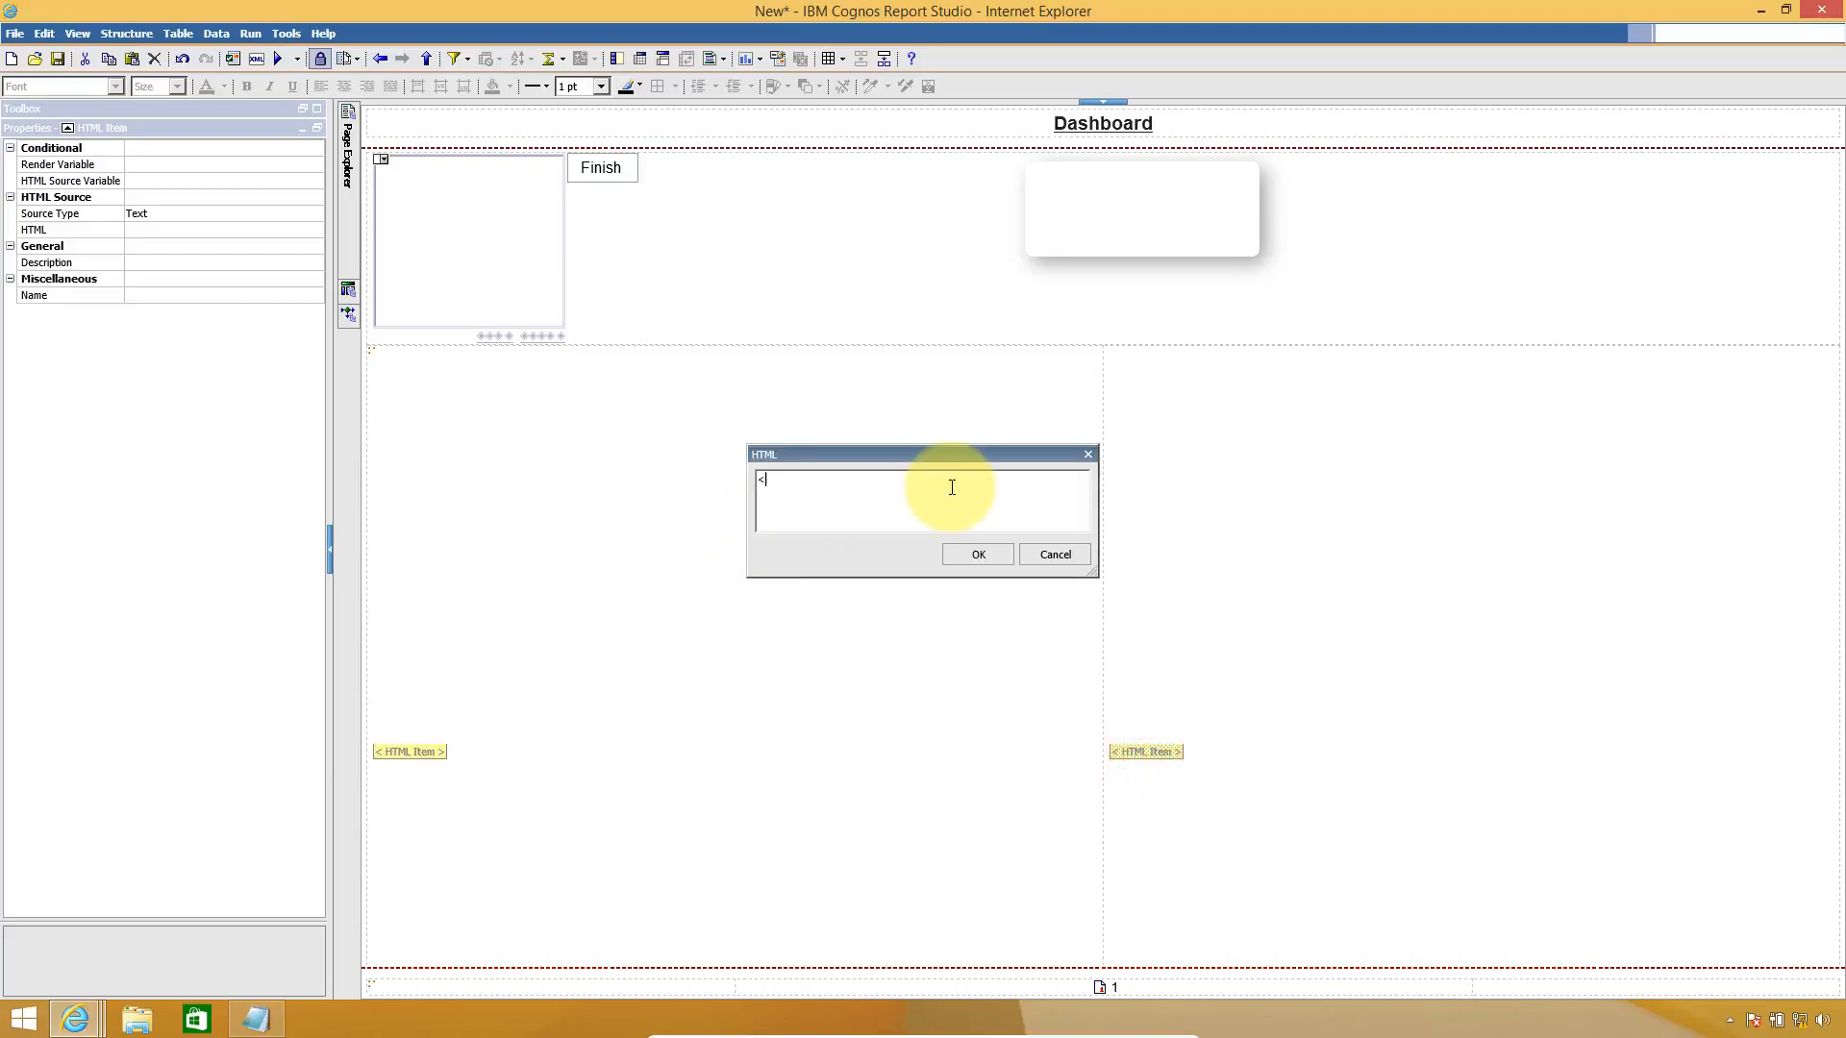
{"action": "type", "text": "<iframe src"}
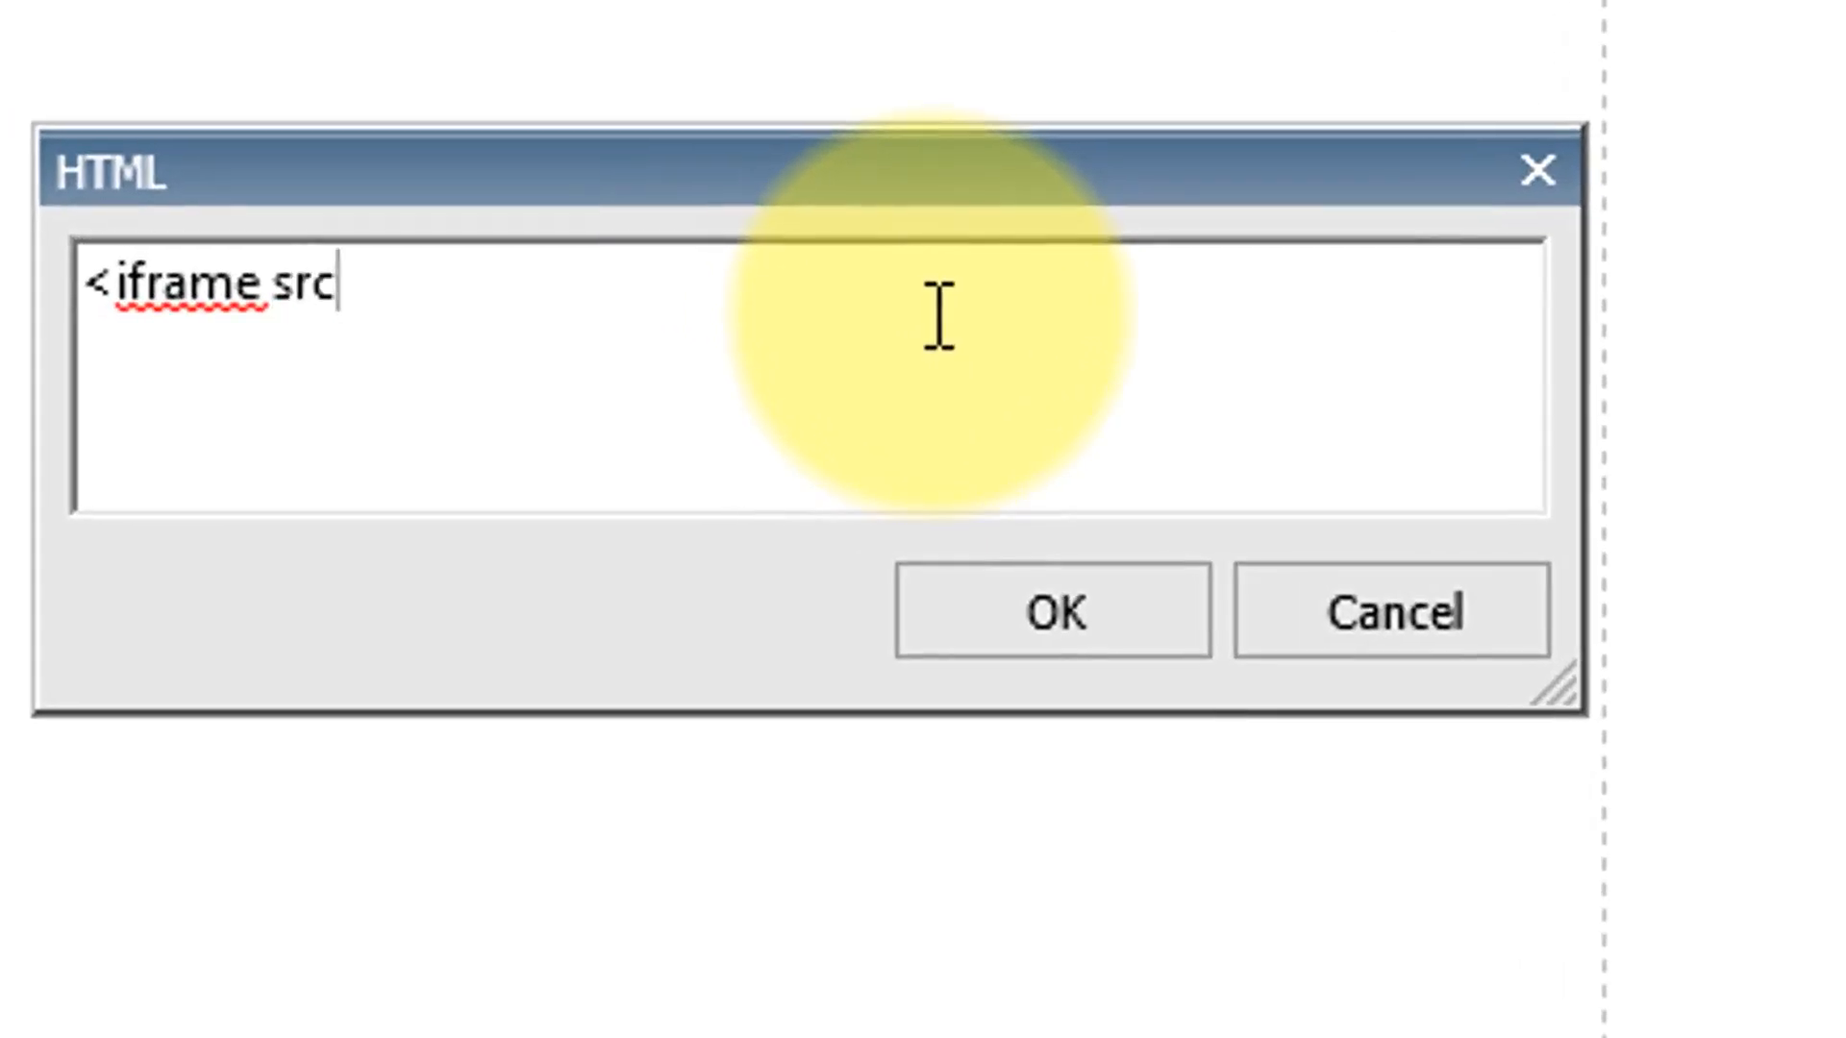
{"action": "type", "text": "=\""}
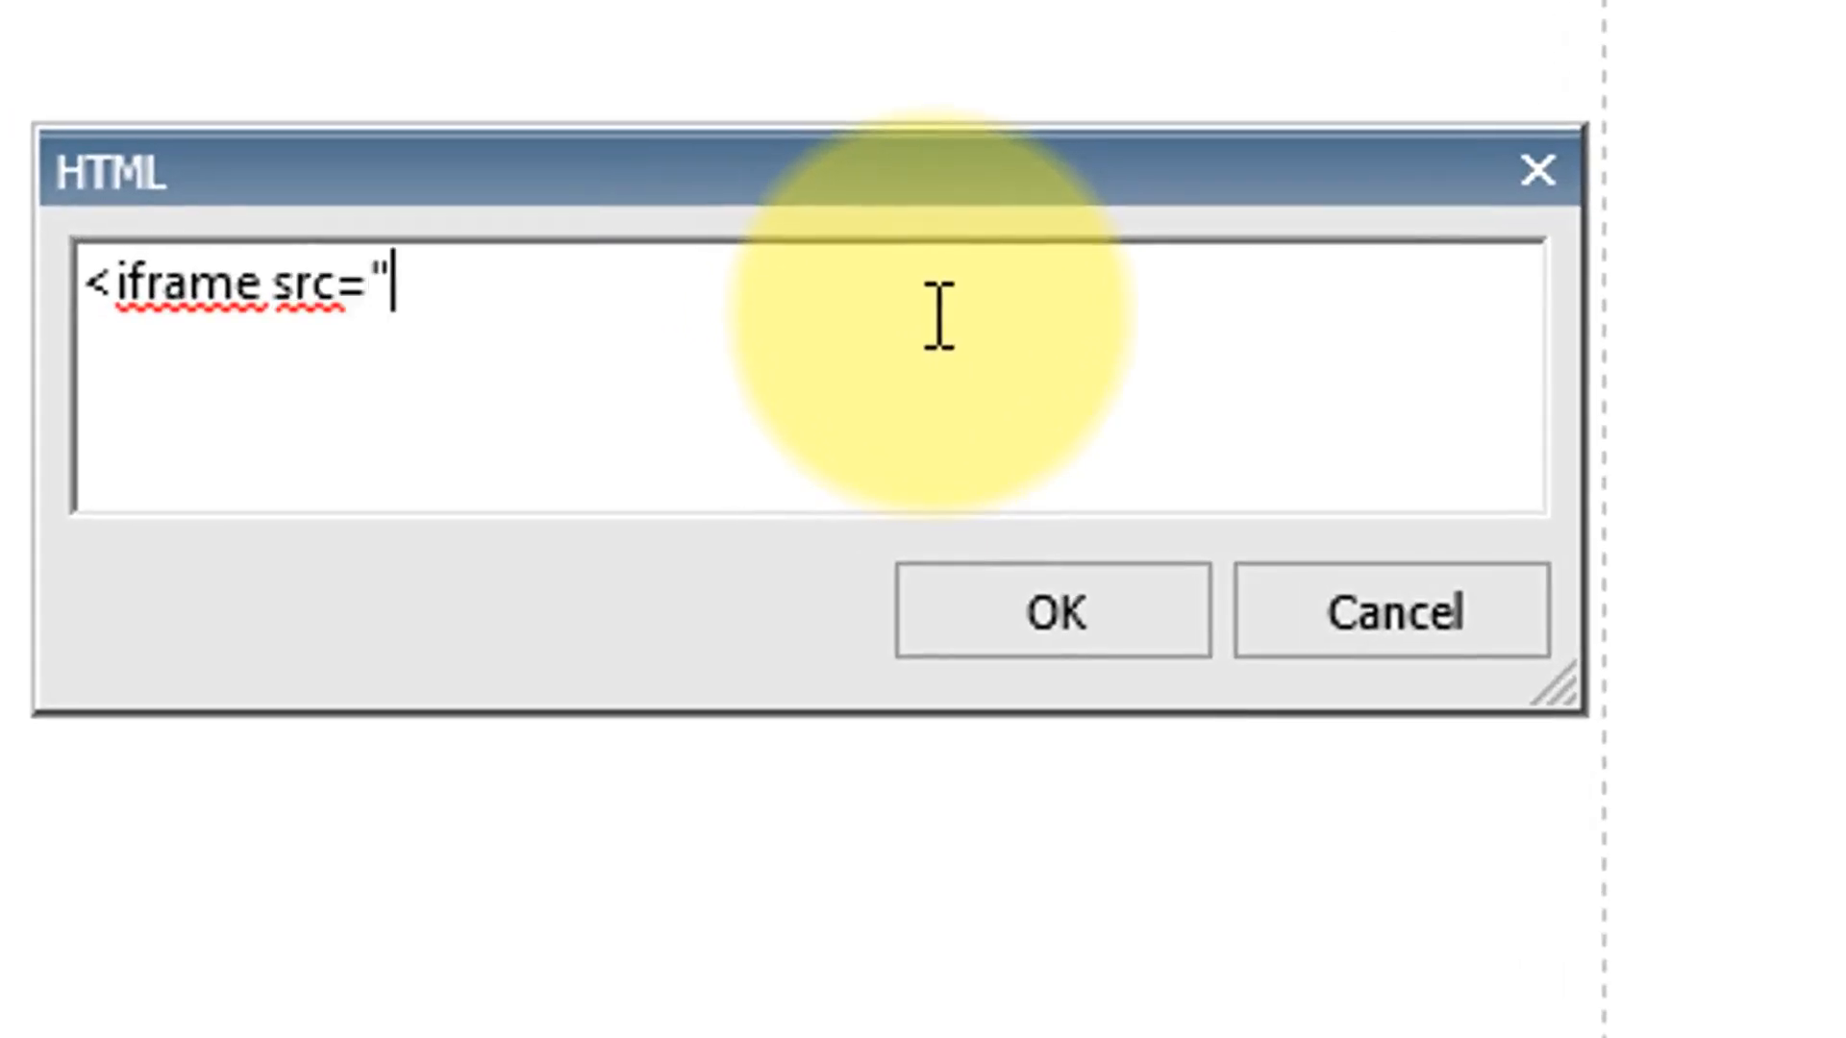
{"action": "key", "text": "ctrl+v"}
{"action": "type", "text": "\""}
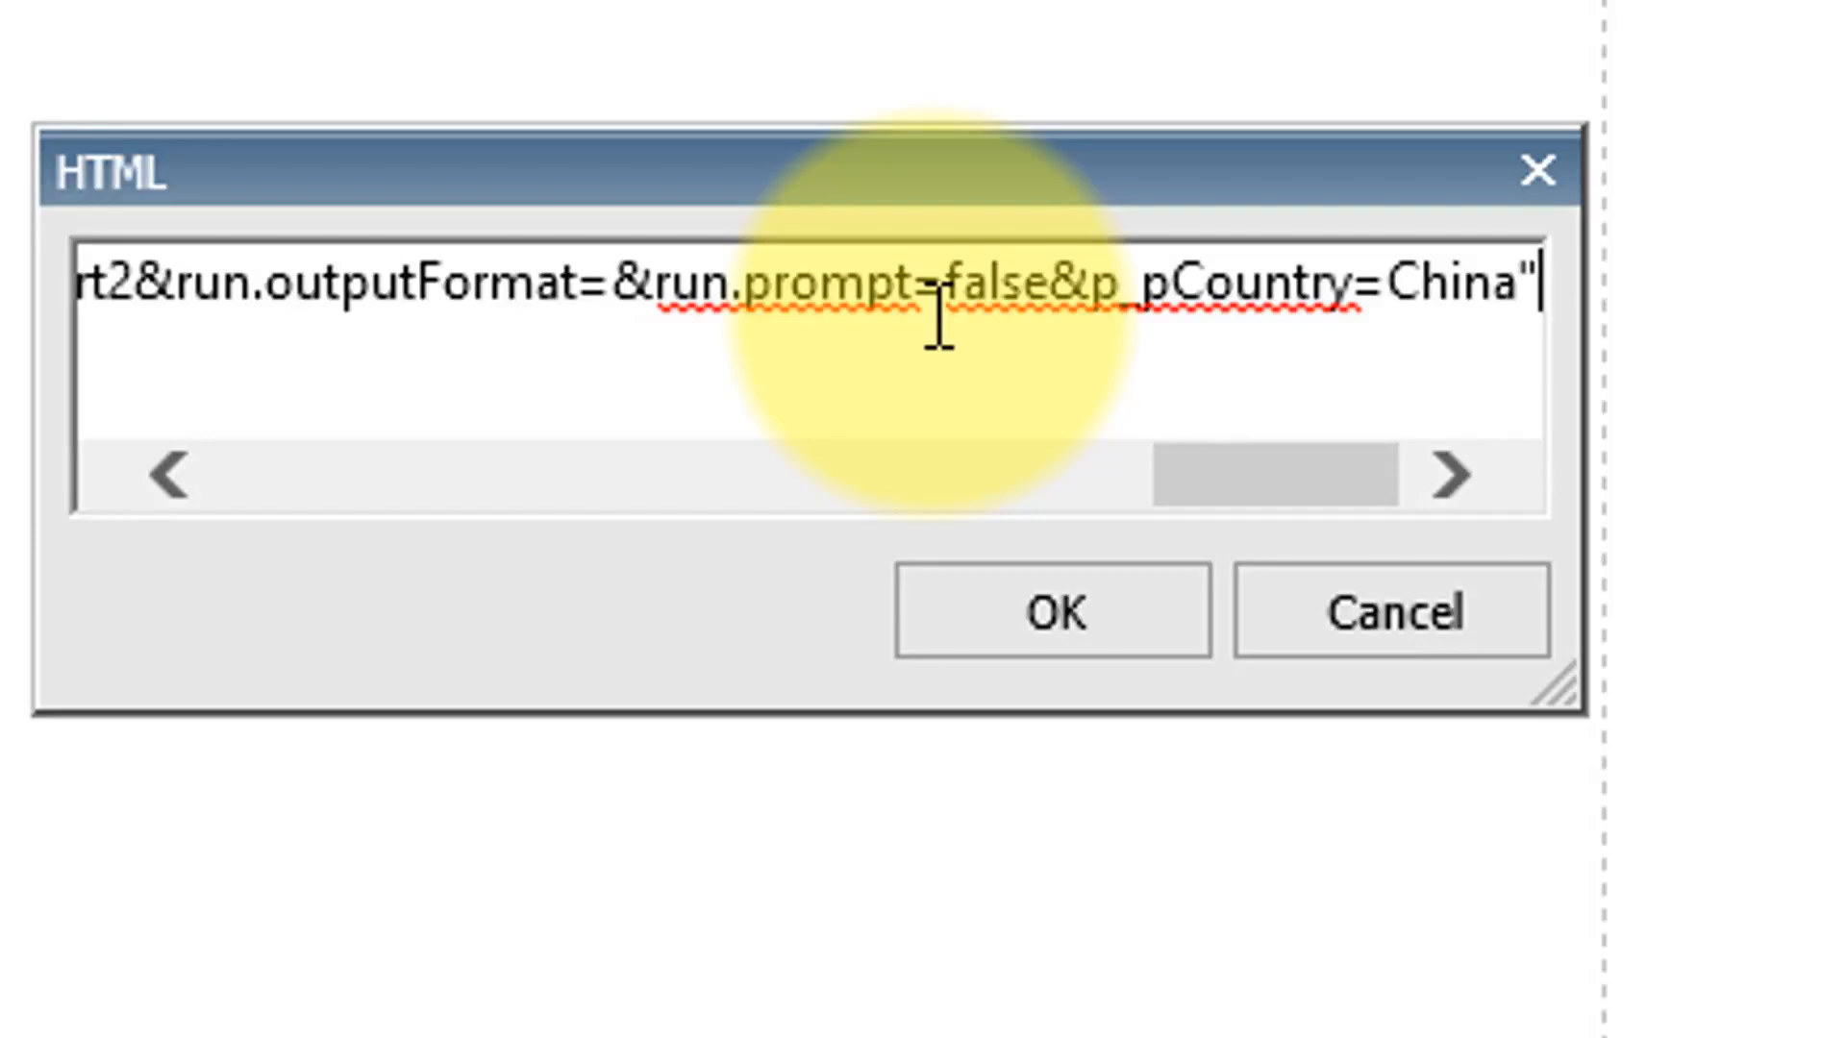
- Complete the Report2 iframe markup with ></iframe> and confirm the HTML
{"action": "type", "text": "?"}
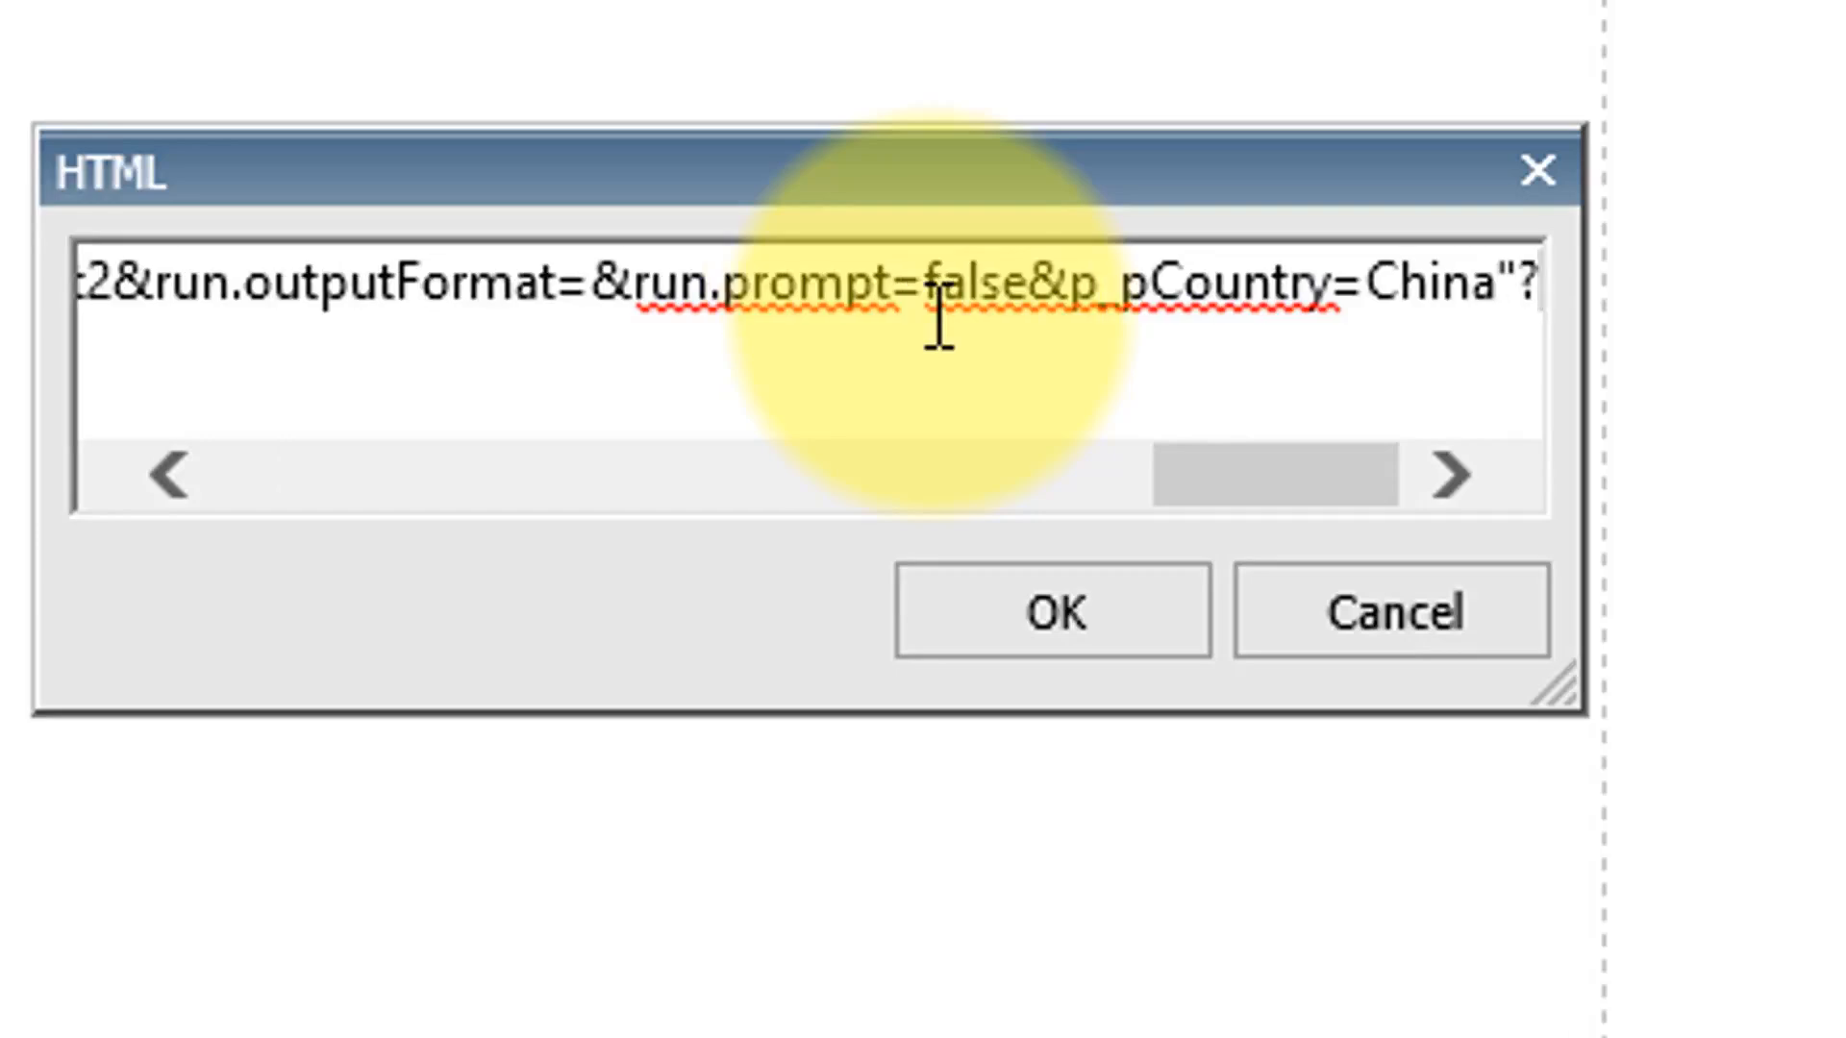
{"action": "key", "text": "BackSpace"}
{"action": "type", "text": "></"}
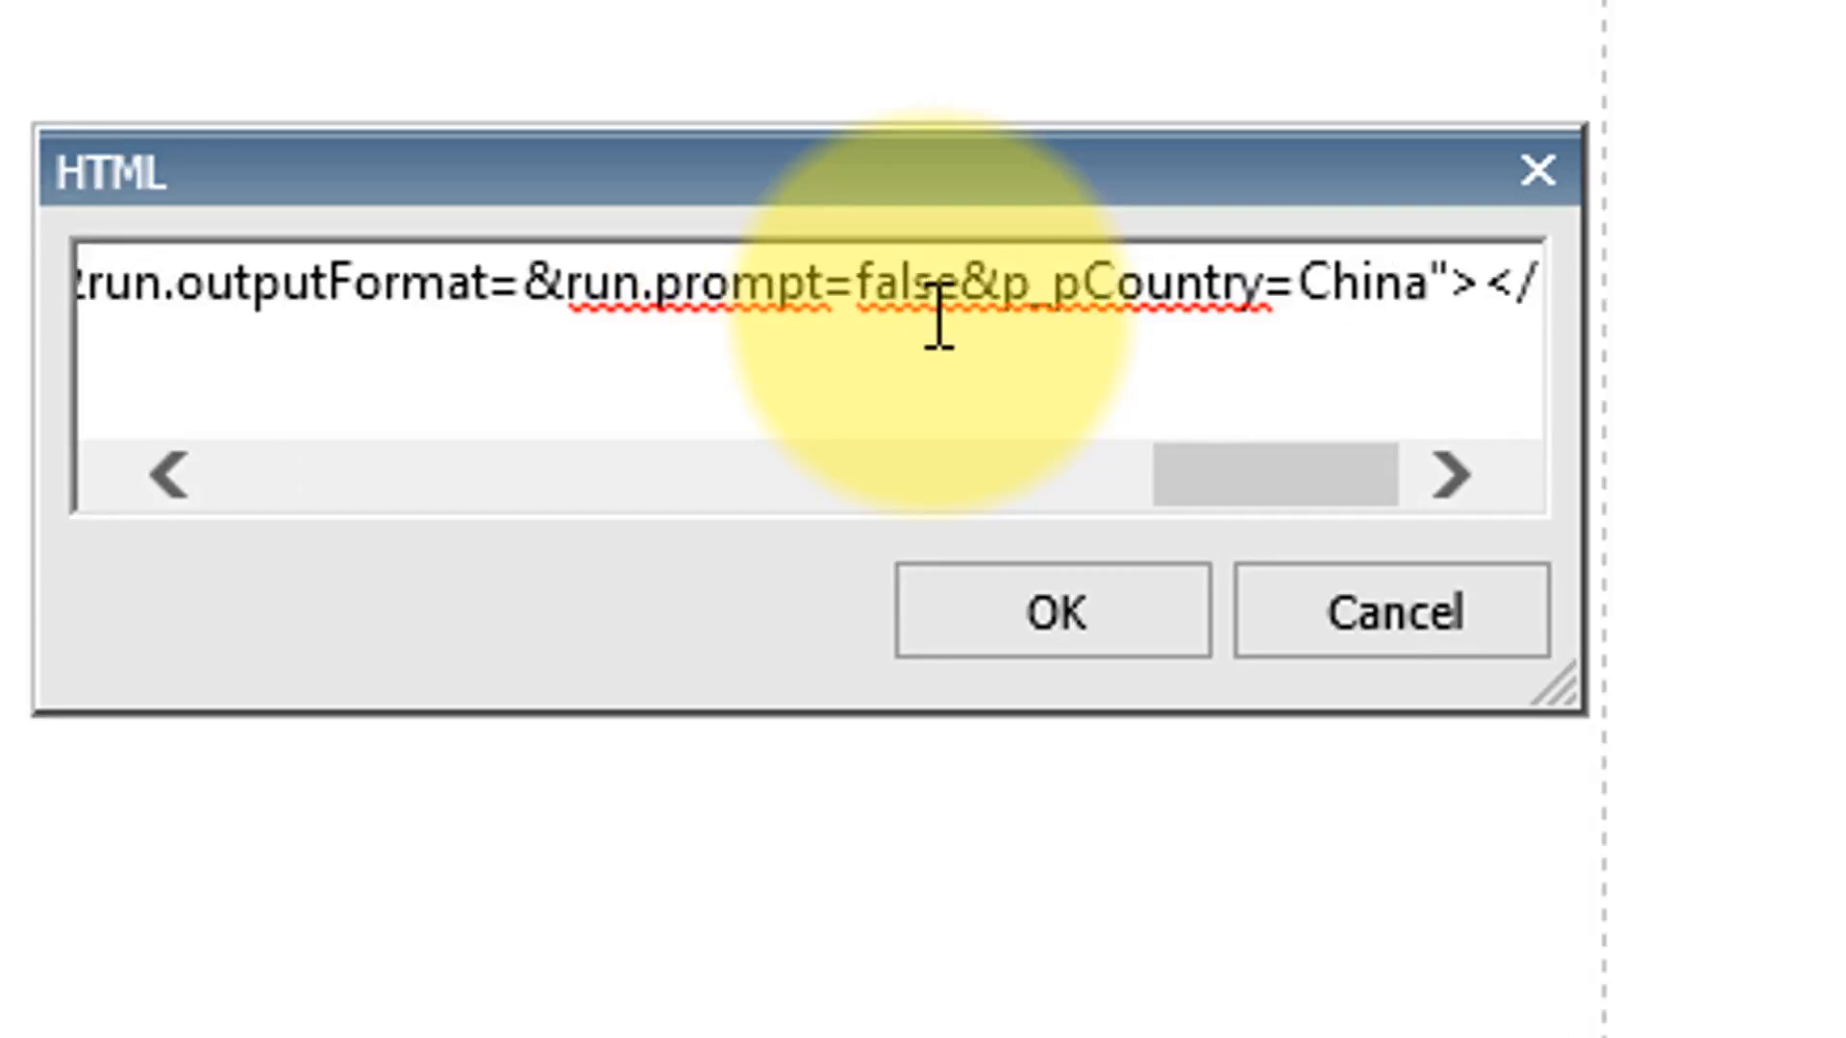
{"action": "type", "text": "iframe>"}
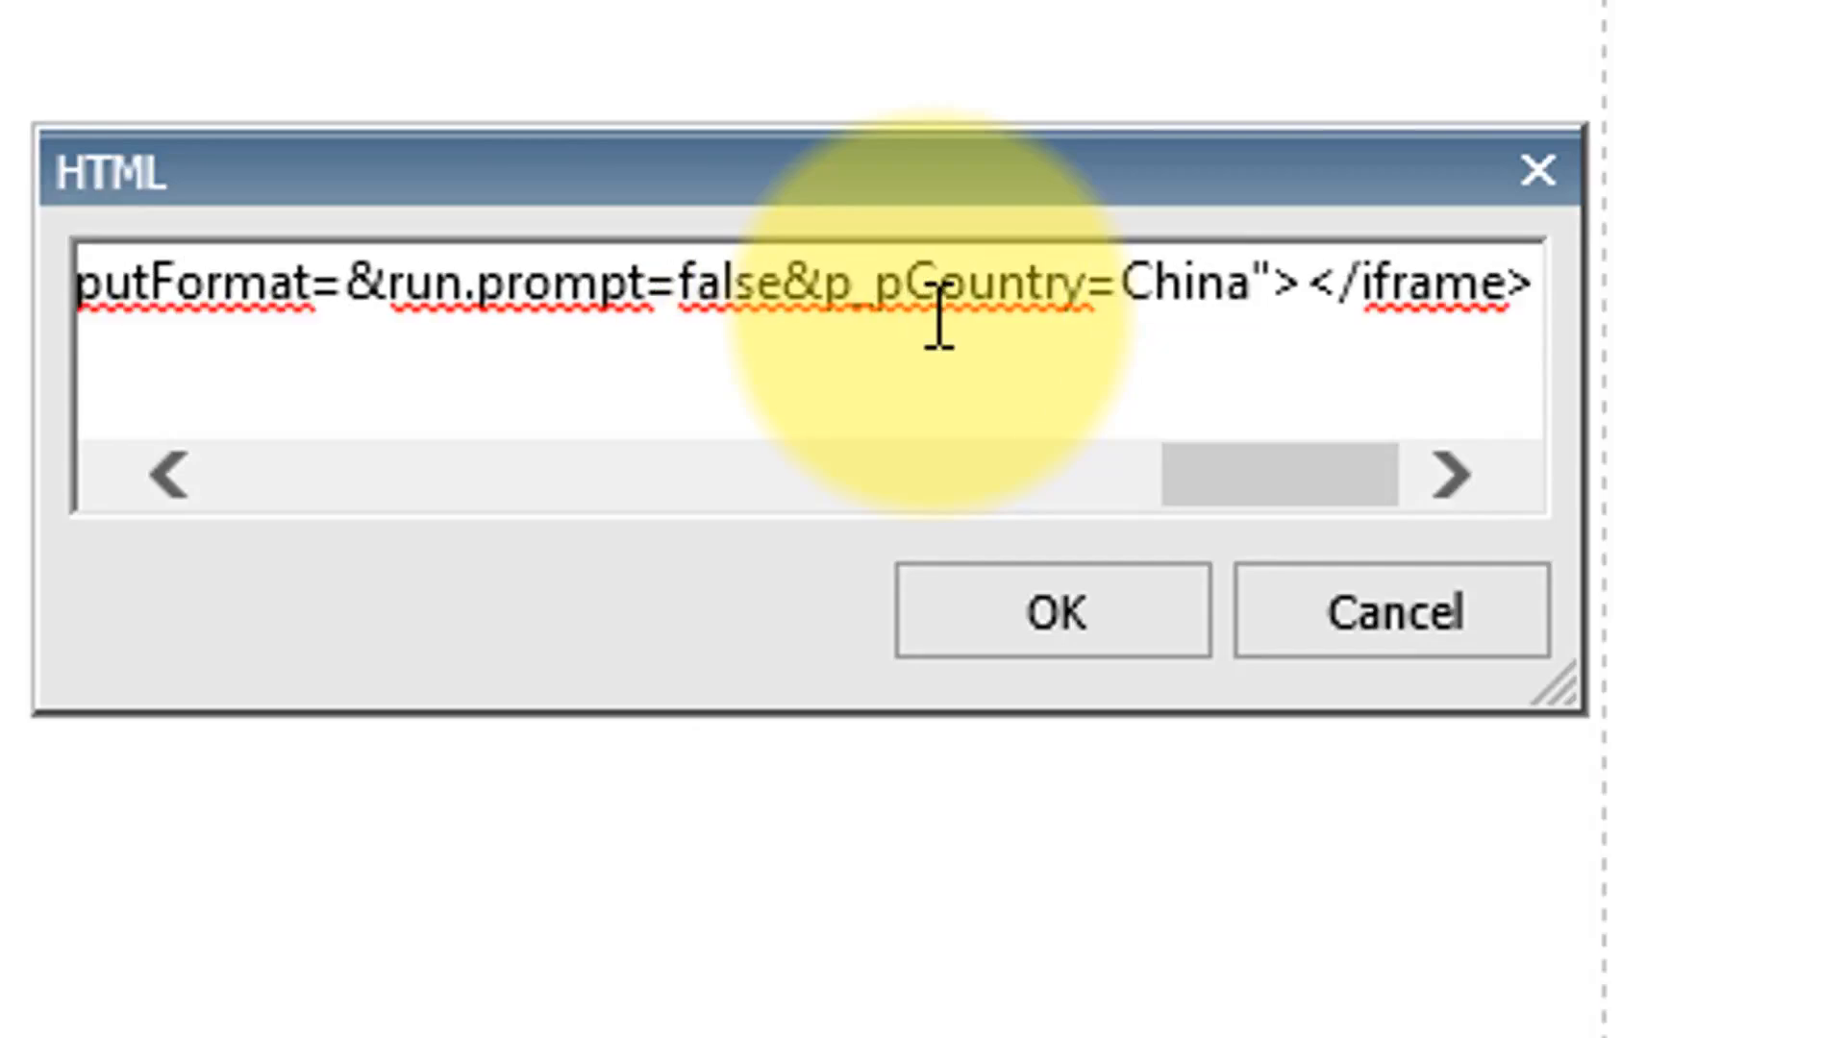
{"action": "key", "text": "ctrl+a"}
{"action": "key", "text": "End"}
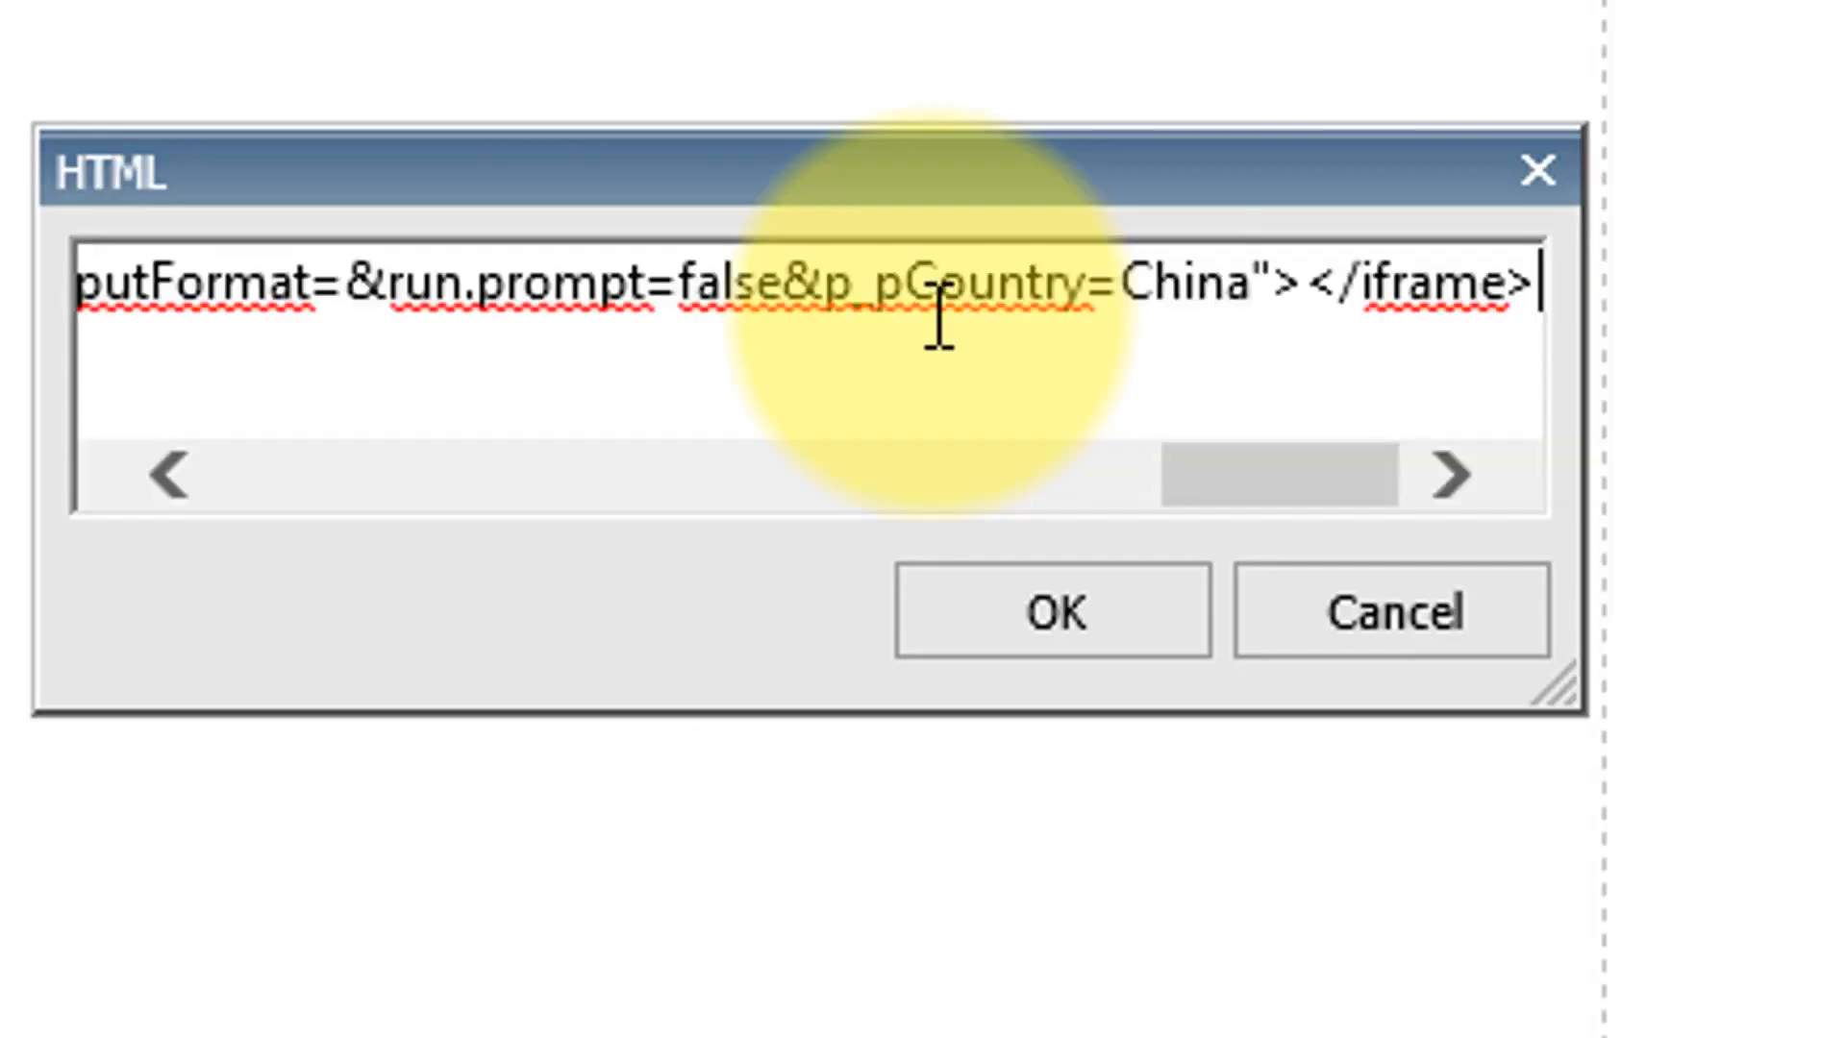
{"action": "left_click", "coordinate": [1075, 621]}
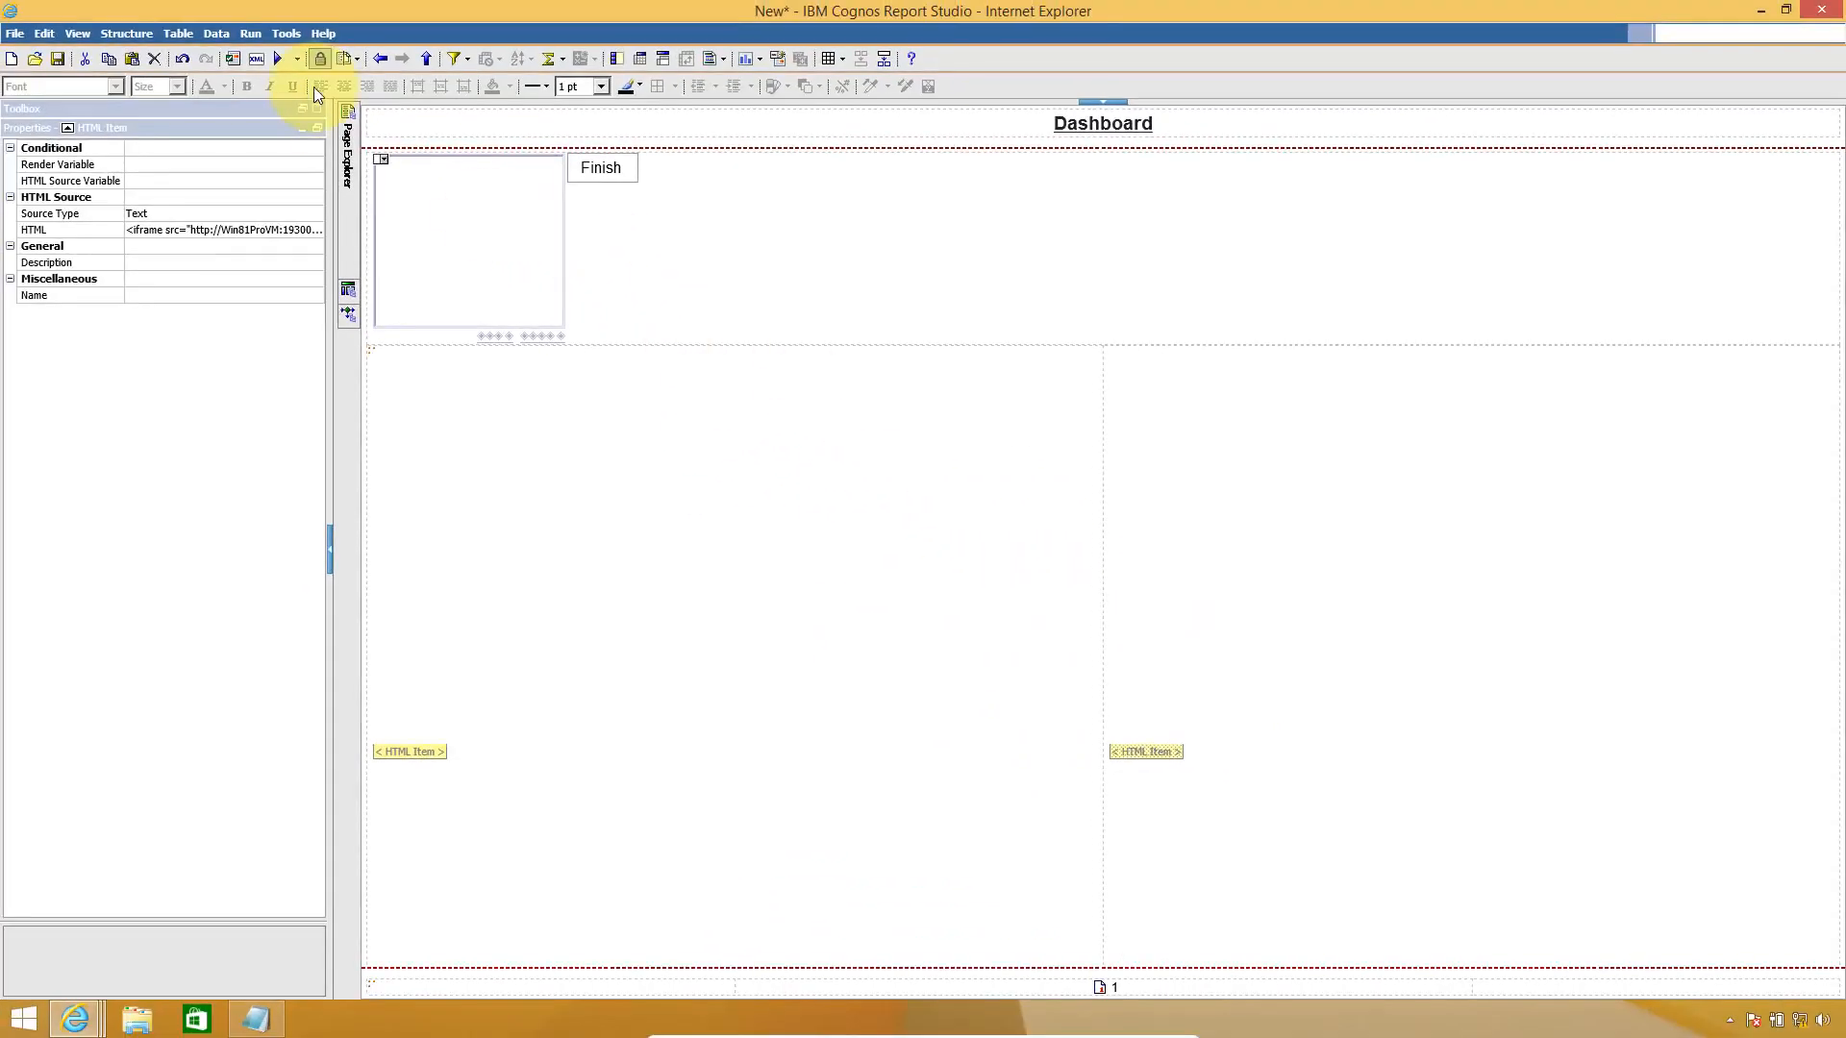
- Run the dashboard in a maximized window, examine the embedded Report1 and Report2 frames, and close the output
{"action": "left_click", "coordinate": [280, 62]}
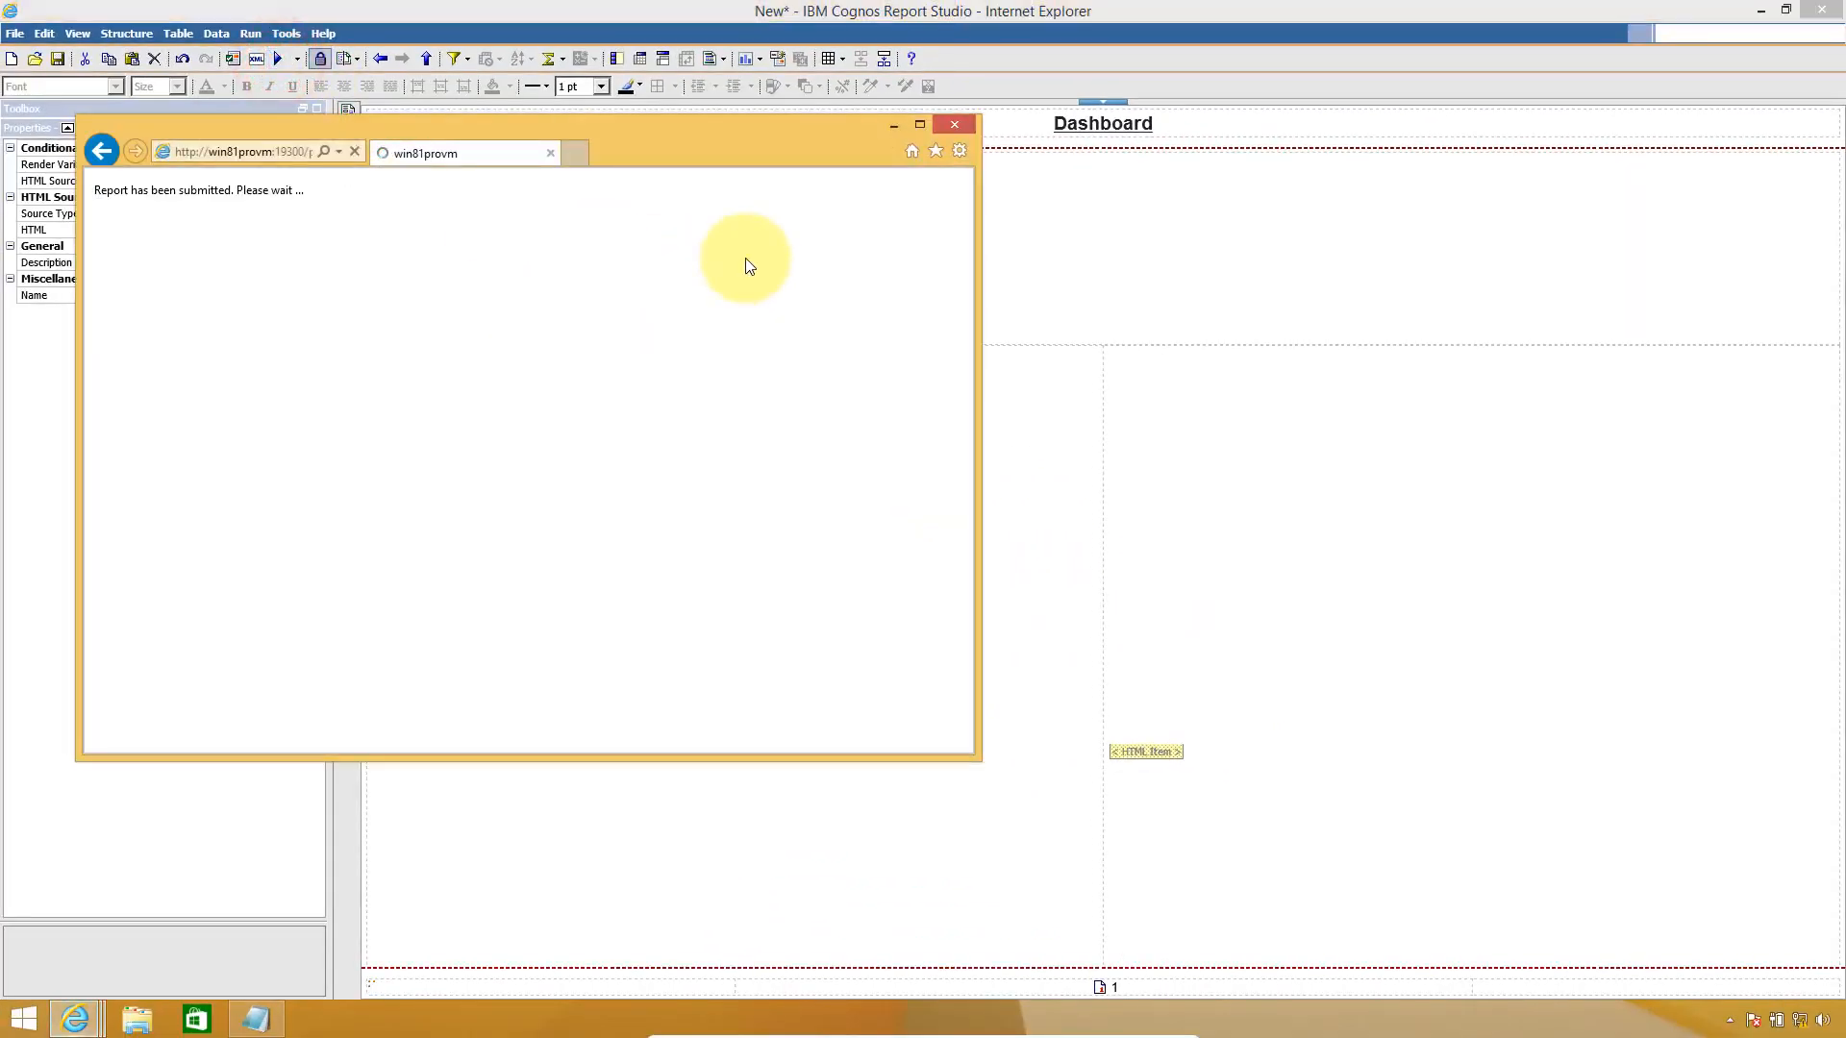
{"action": "left_click", "coordinate": [916, 126]}
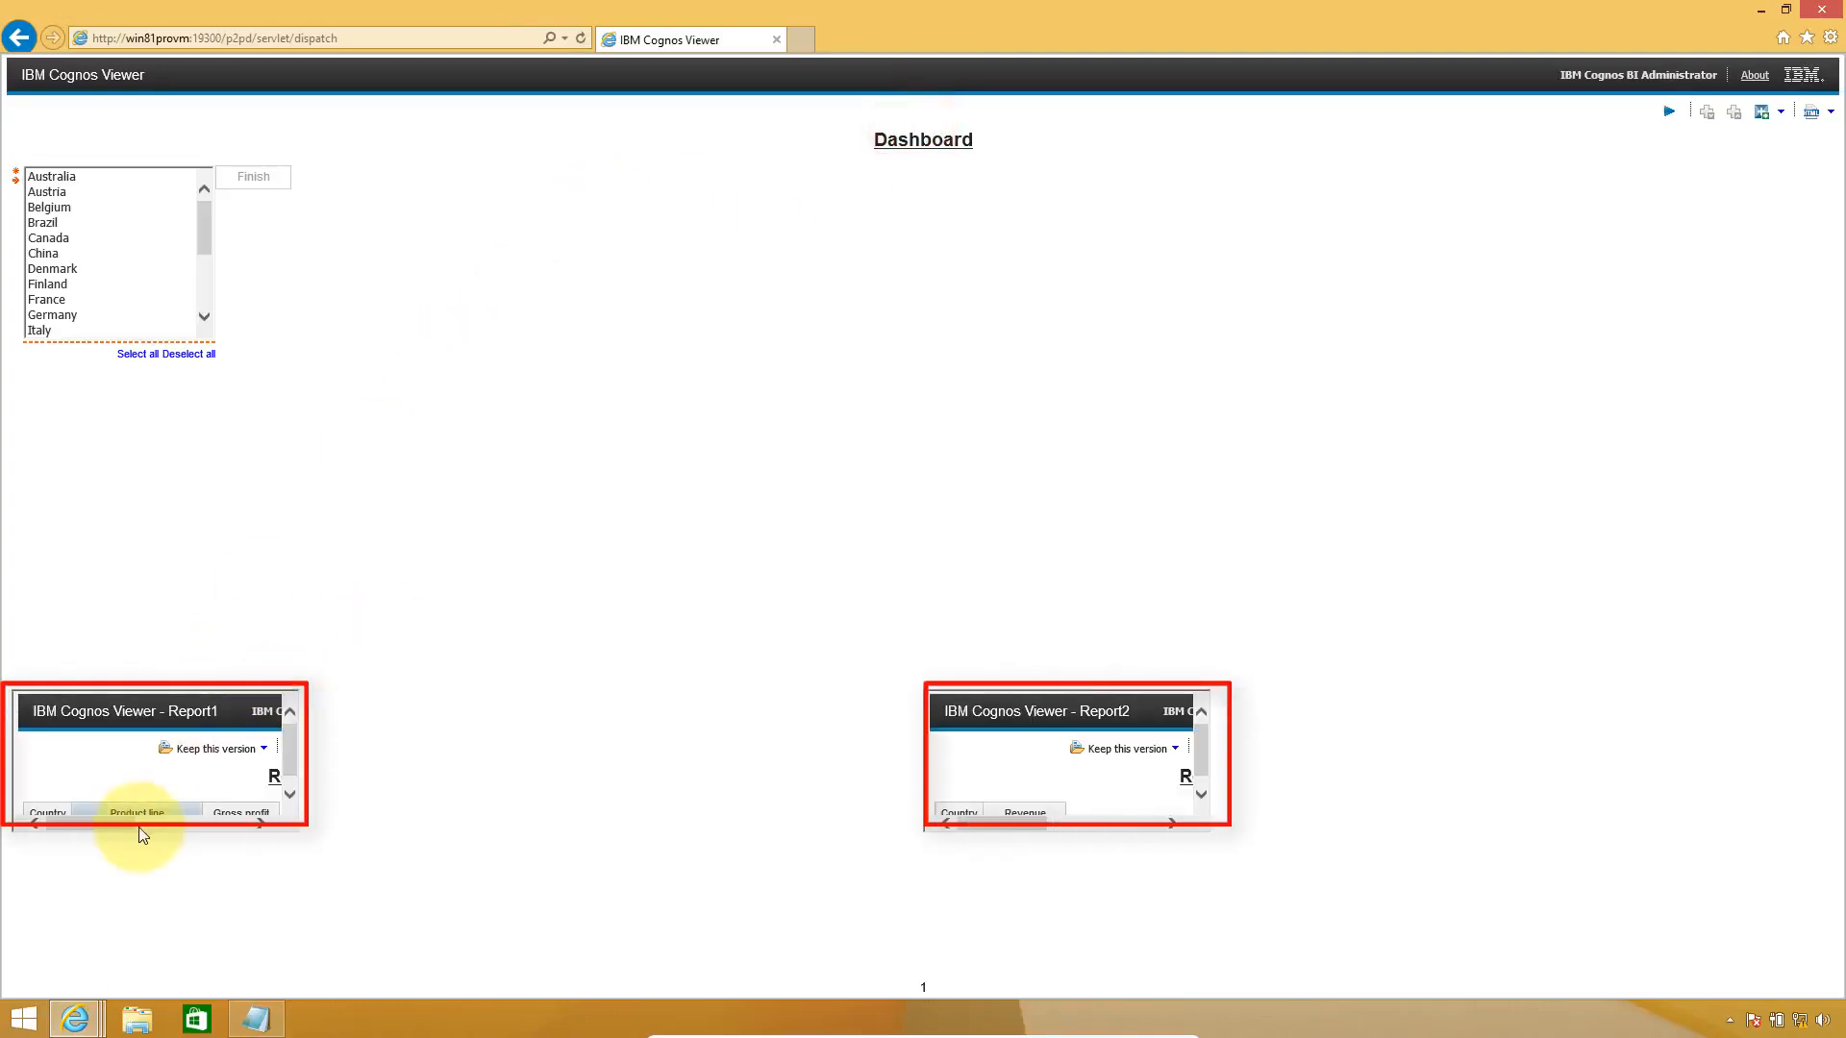
{"action": "mouse_move", "coordinate": [124, 825]}
{"action": "left_mouse_down"}
{"action": "mouse_move", "coordinate": [176, 827]}
{"action": "mouse_move", "coordinate": [91, 827]}
{"action": "mouse_move", "coordinate": [111, 825]}
{"action": "left_mouse_up"}
{"action": "left_click_drag", "start_coordinate": [294, 753], "coordinate": [291, 798]}
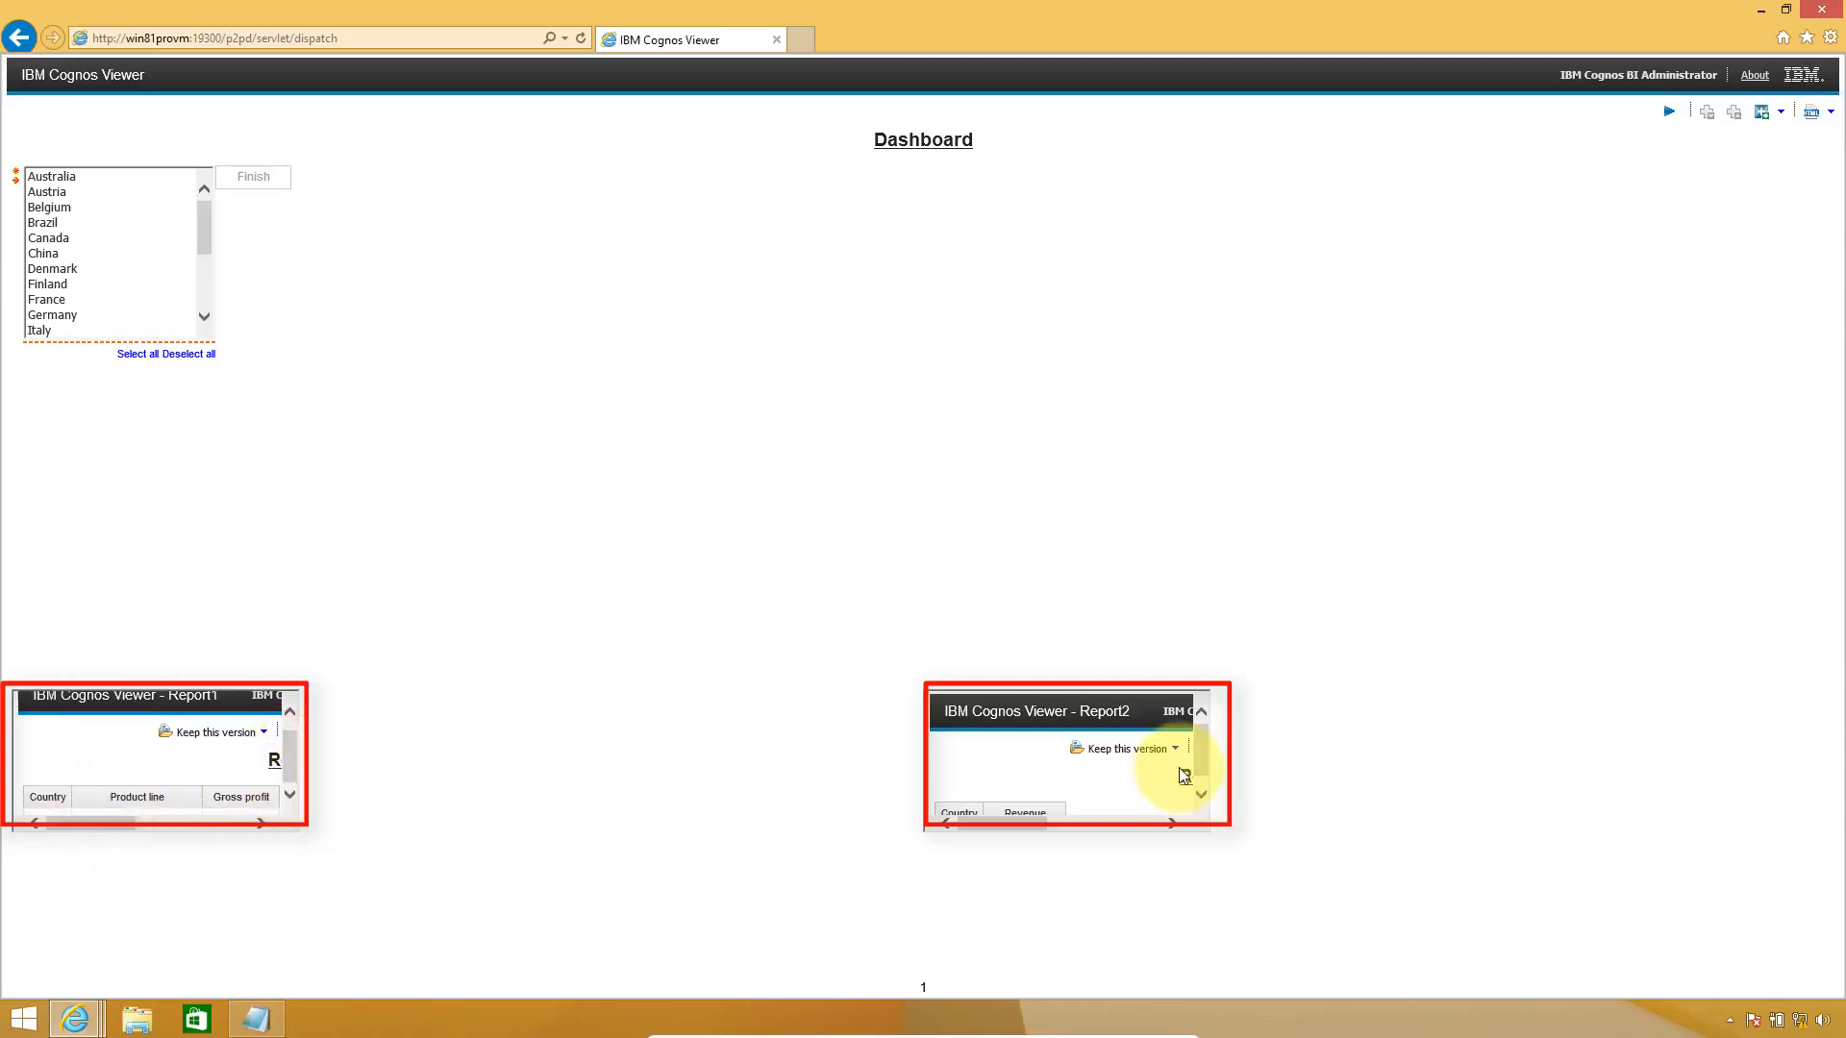
{"action": "left_click_drag", "start_coordinate": [1208, 759], "coordinate": [1203, 775]}
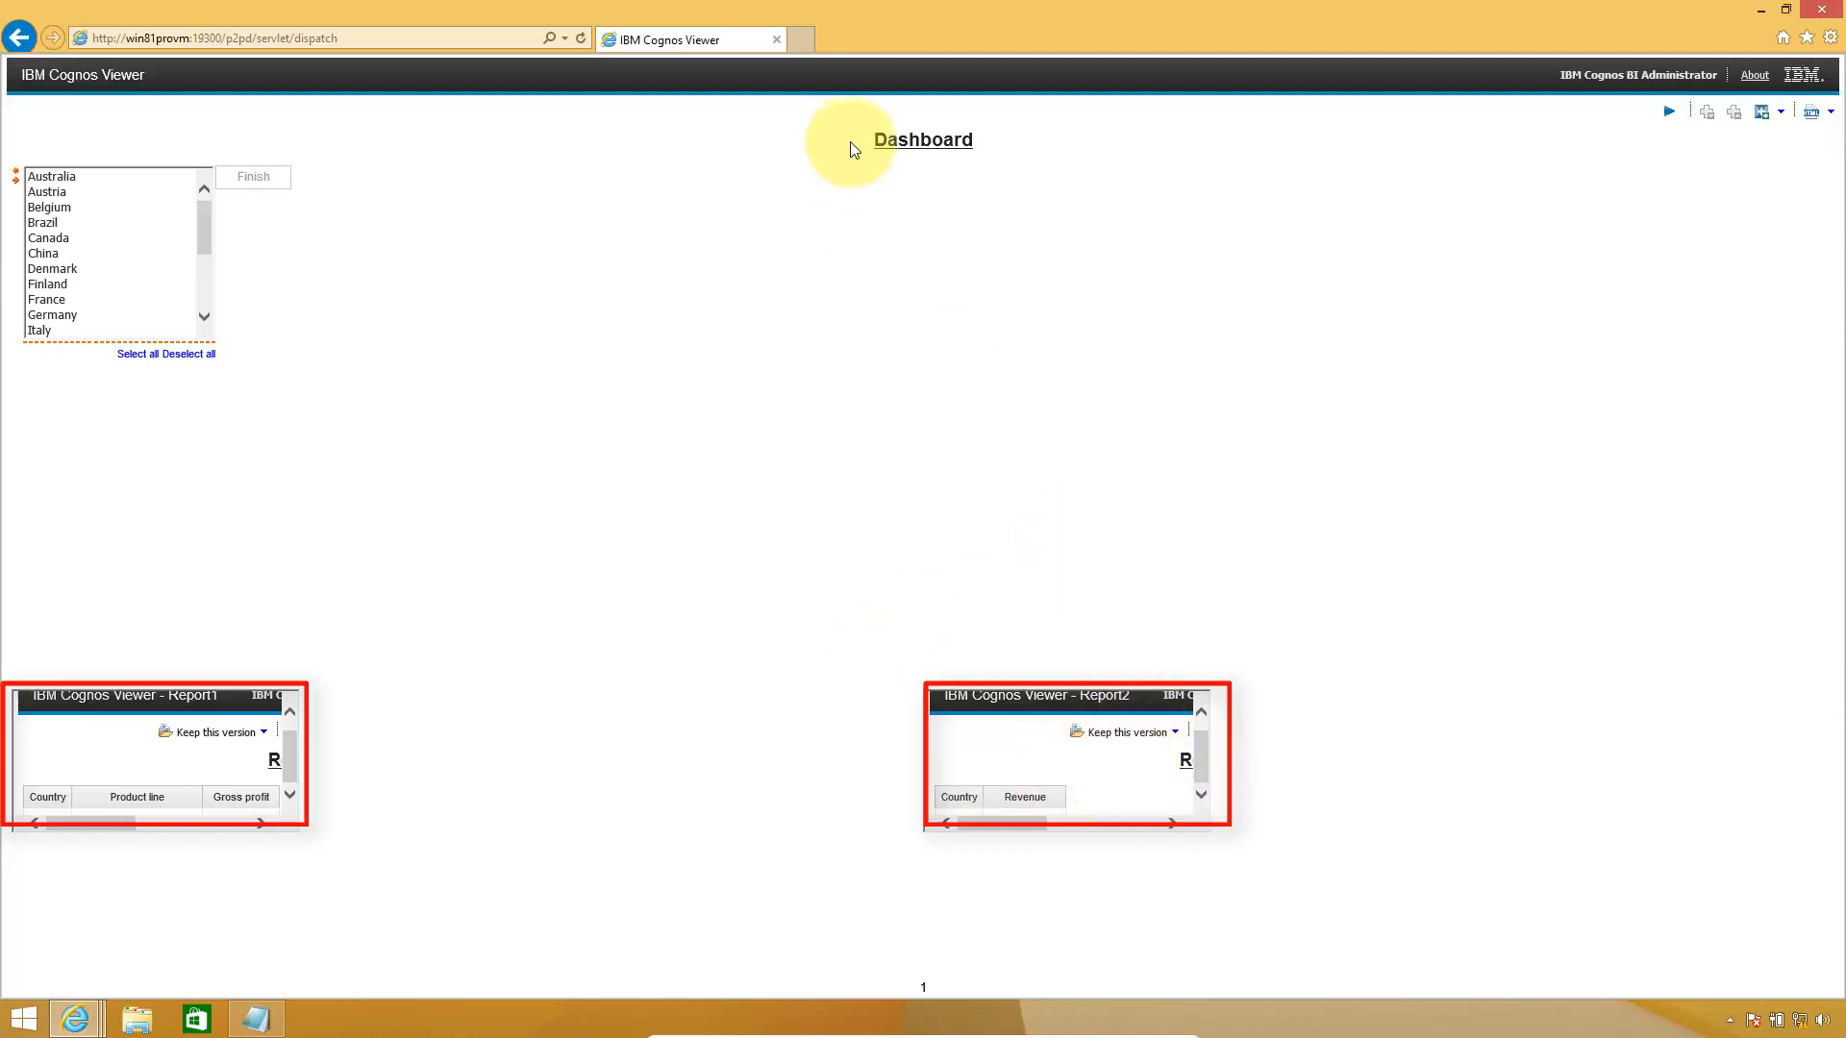
{"action": "left_click", "coordinate": [776, 37]}
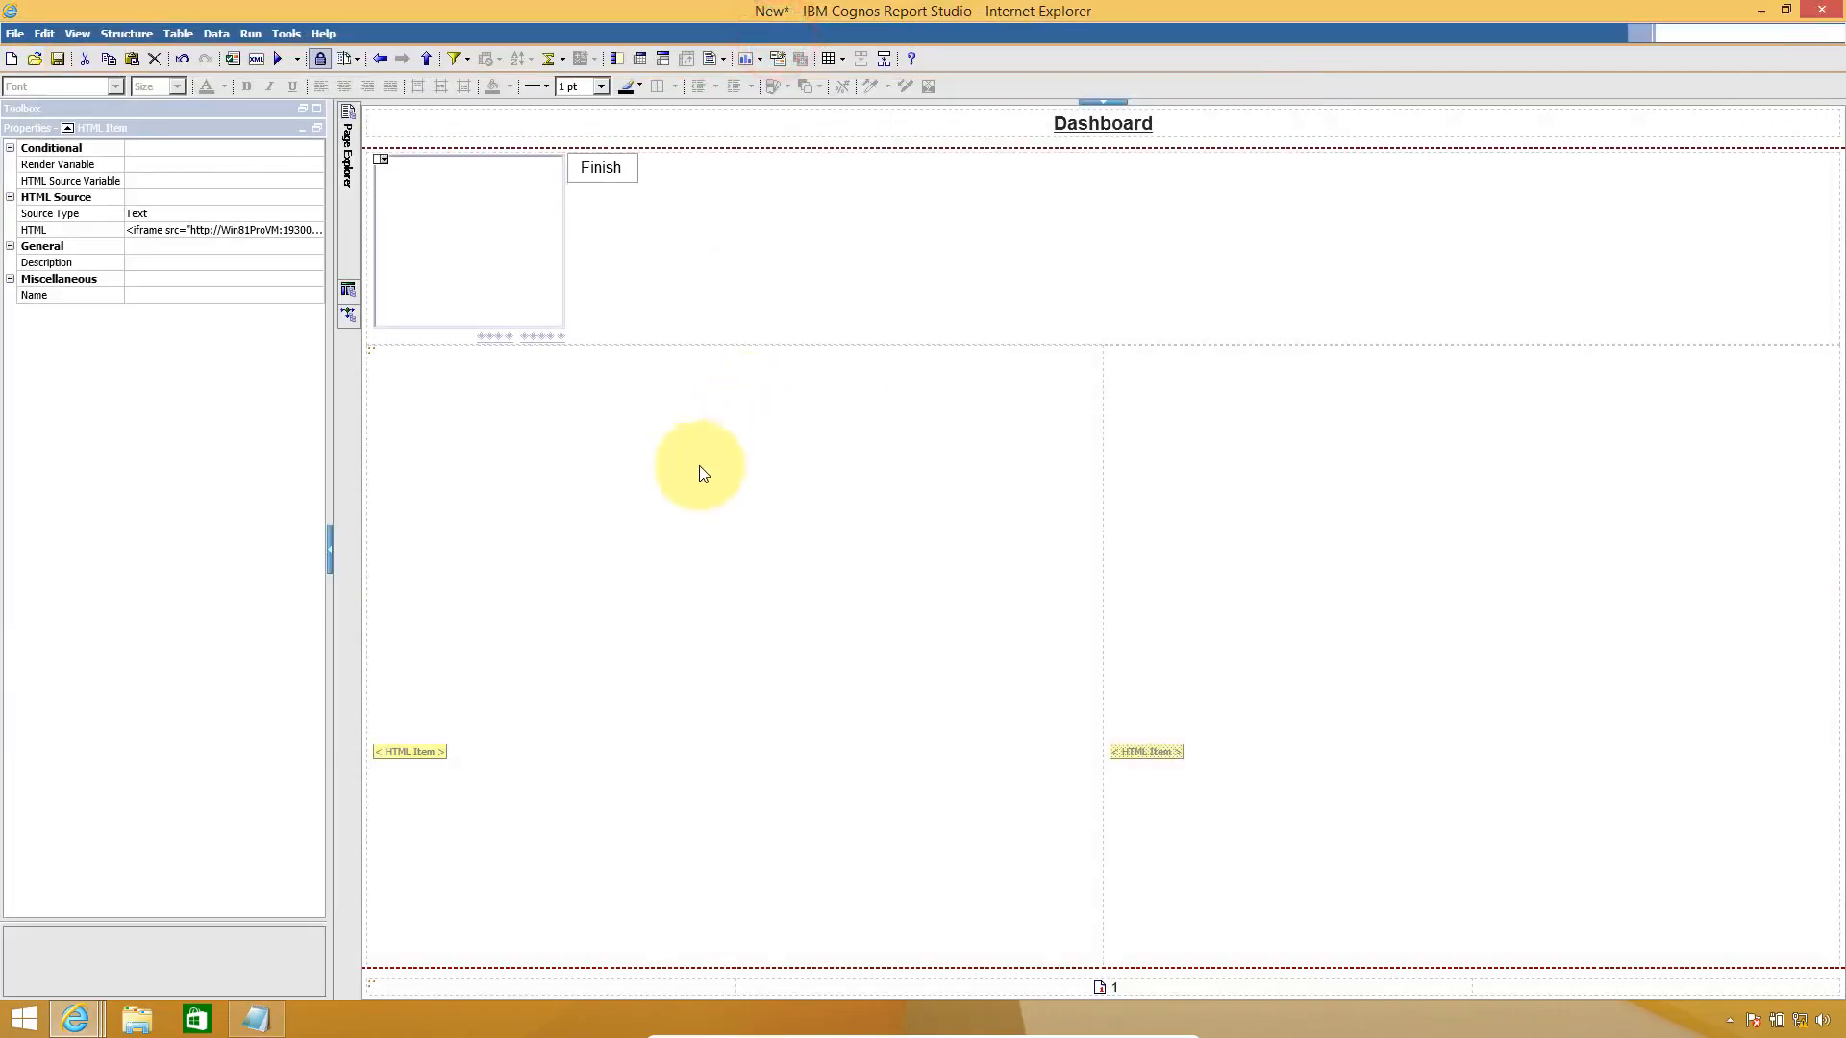
- In an enlarged HTML editor for the left cell's item, add a style attribute with width:100%; to the Report1 iframe
{"action": "double_click", "coordinate": [425, 754]}
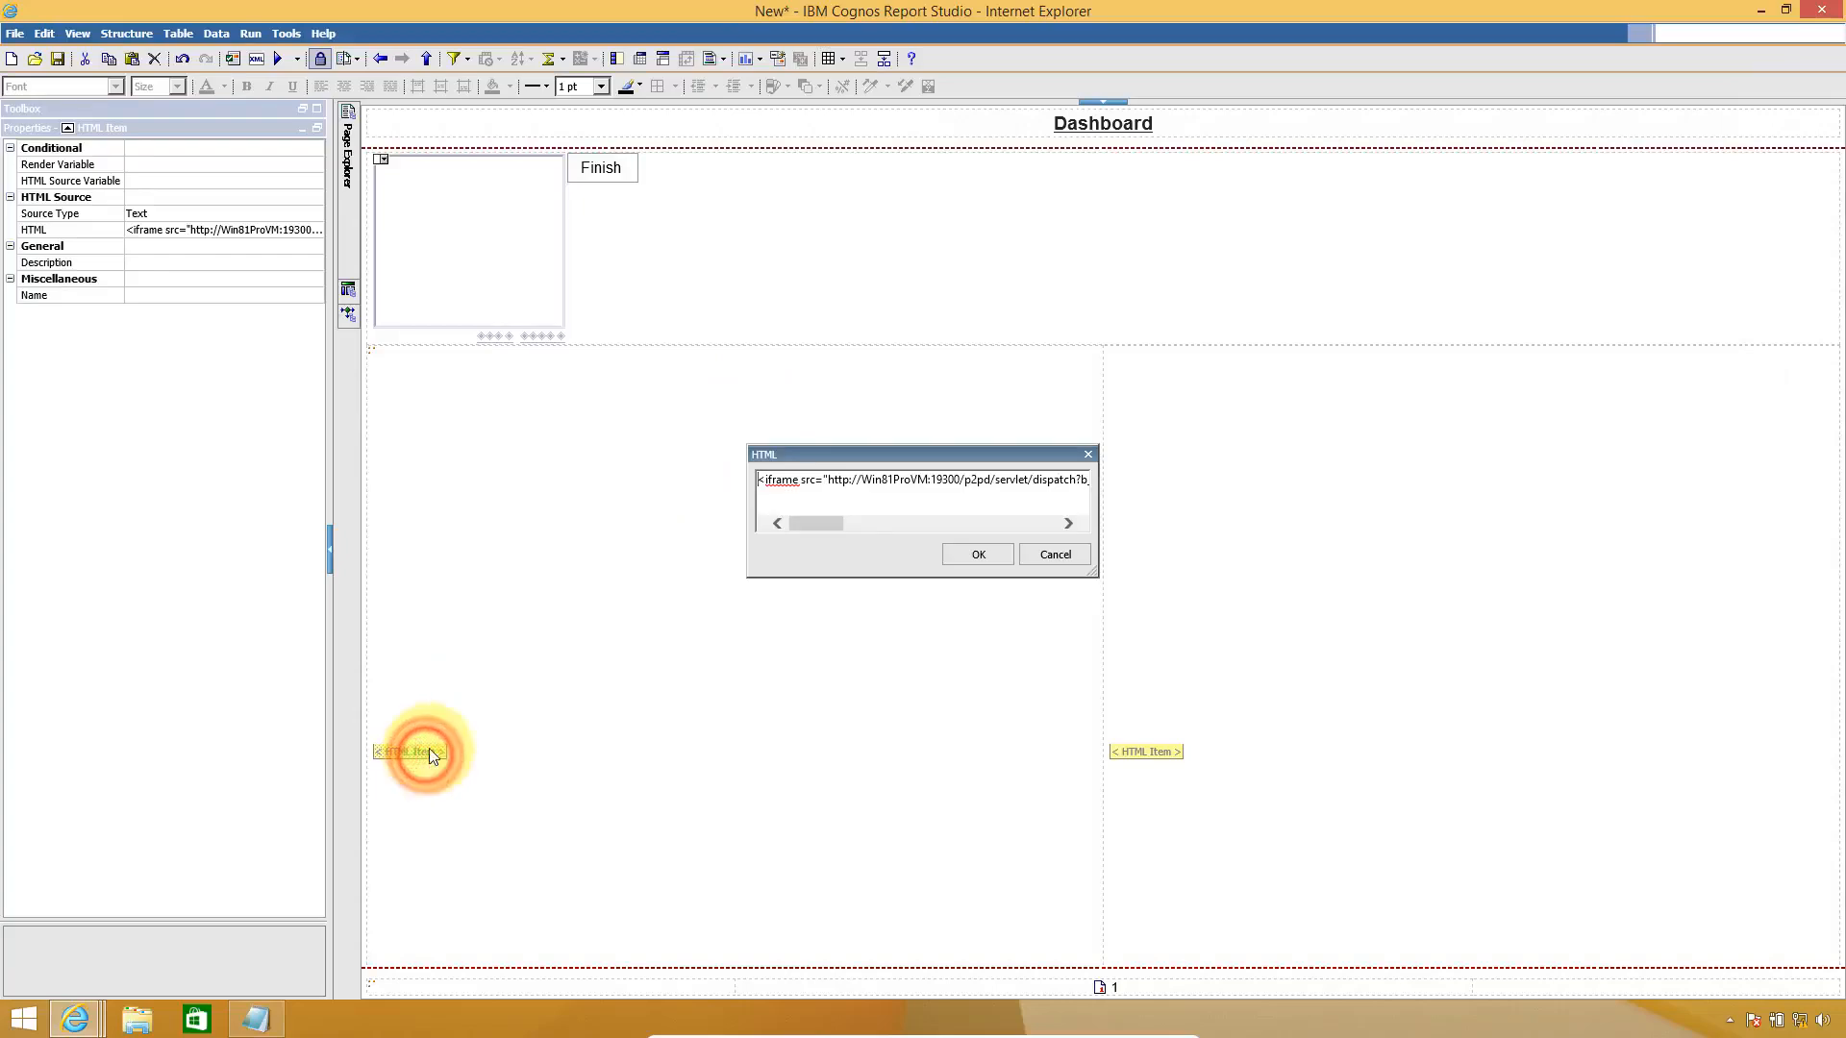
{"action": "left_click_drag", "start_coordinate": [876, 454], "coordinate": [586, 307]}
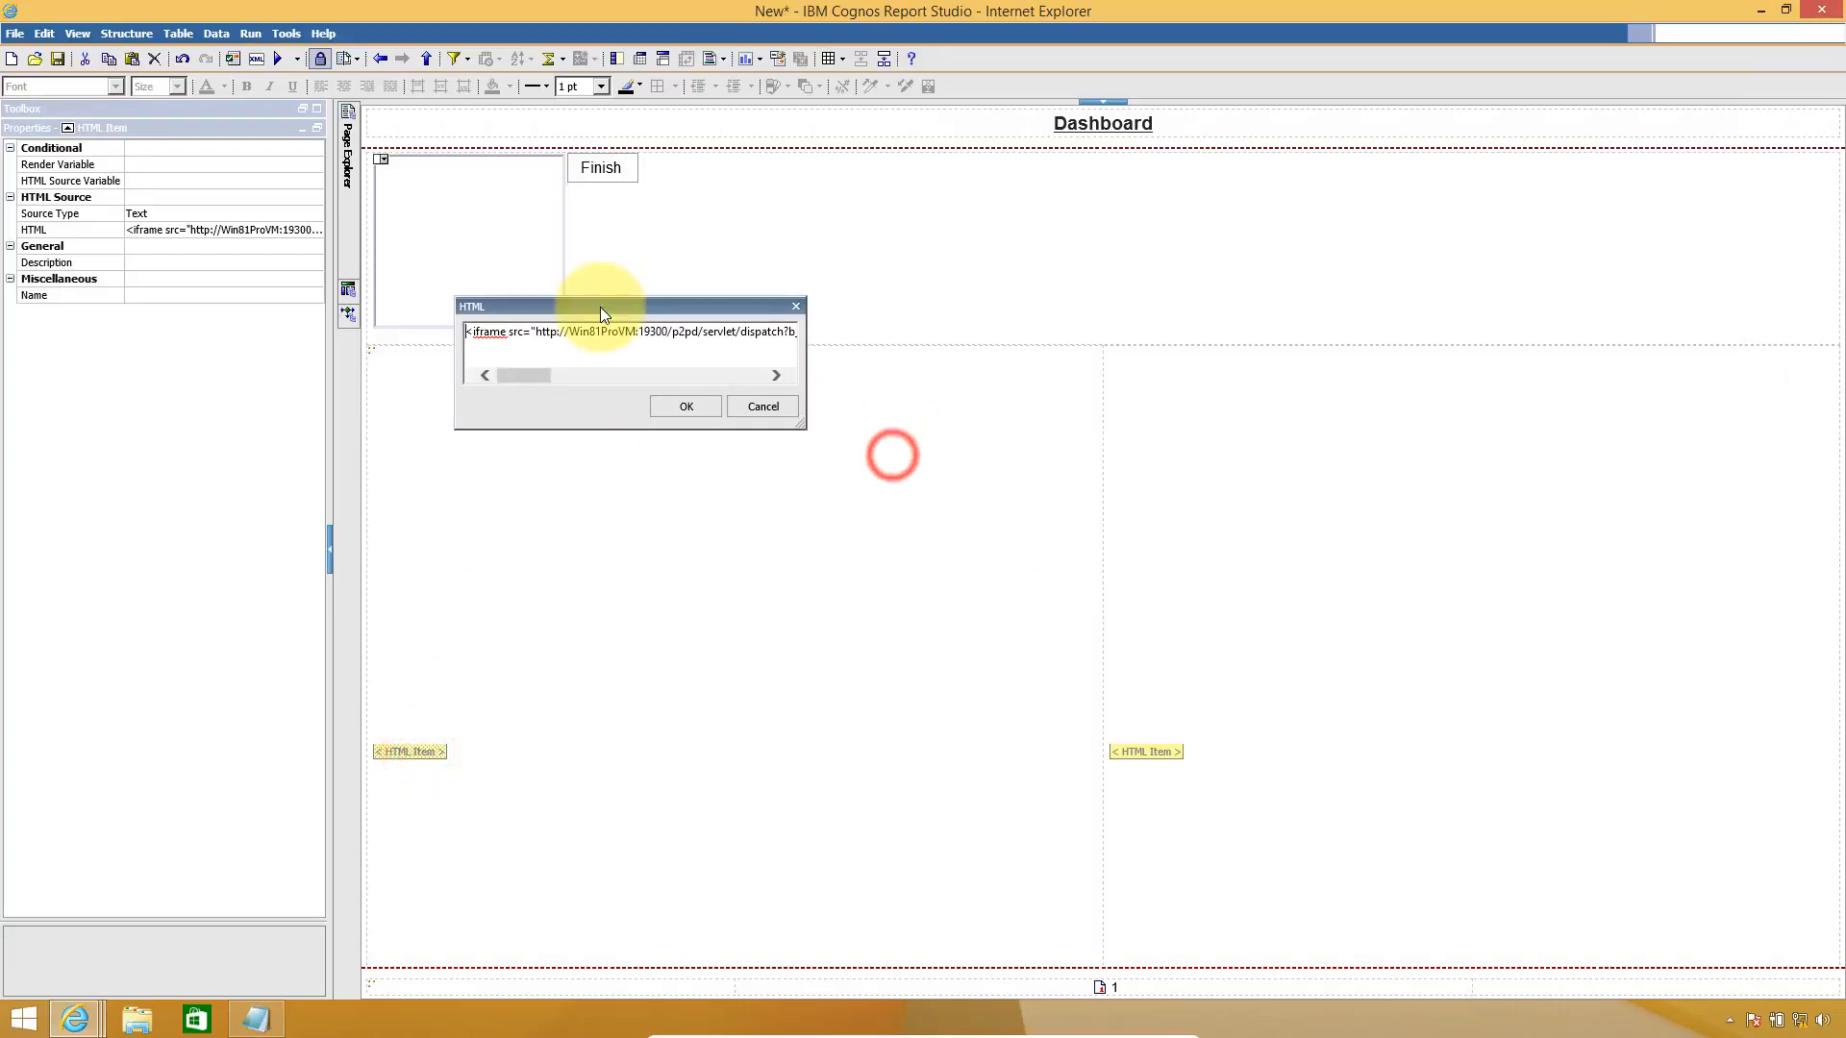
{"action": "left_click_drag", "start_coordinate": [798, 424], "coordinate": [1554, 764]}
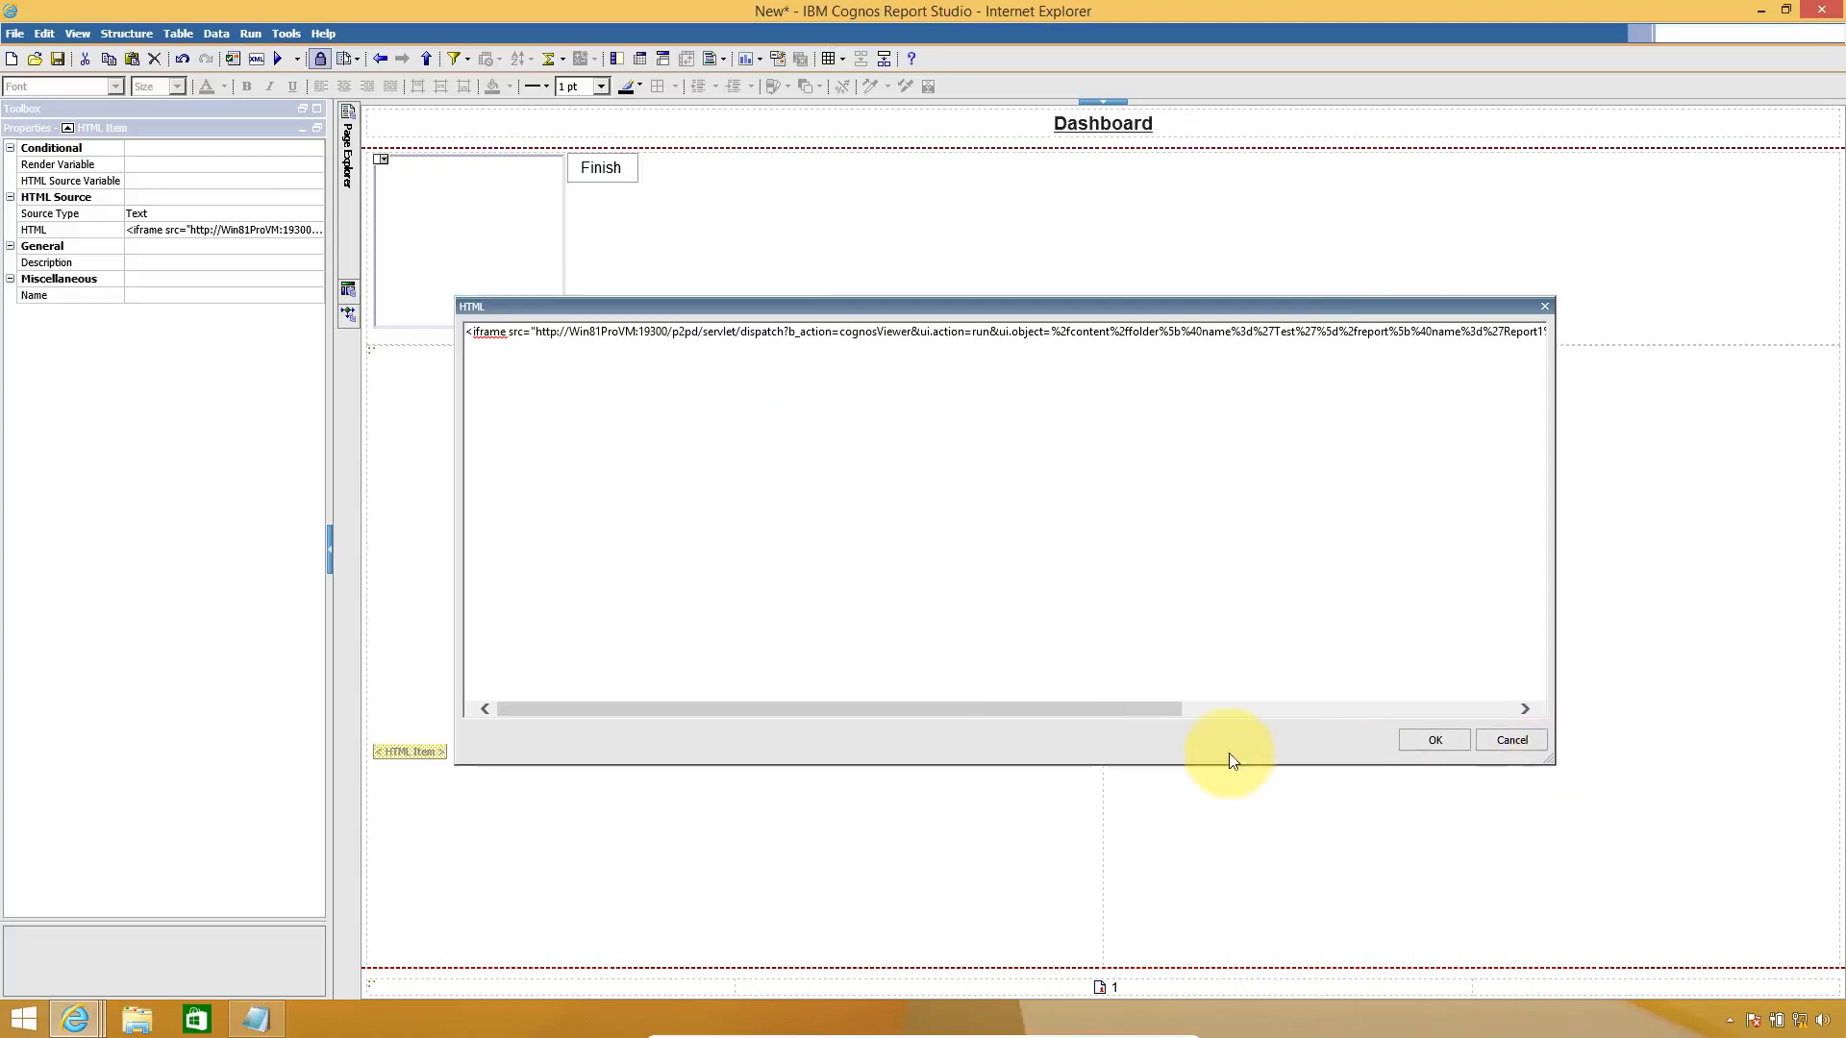
{"action": "left_click_drag", "start_coordinate": [1130, 710], "coordinate": [1452, 720]}
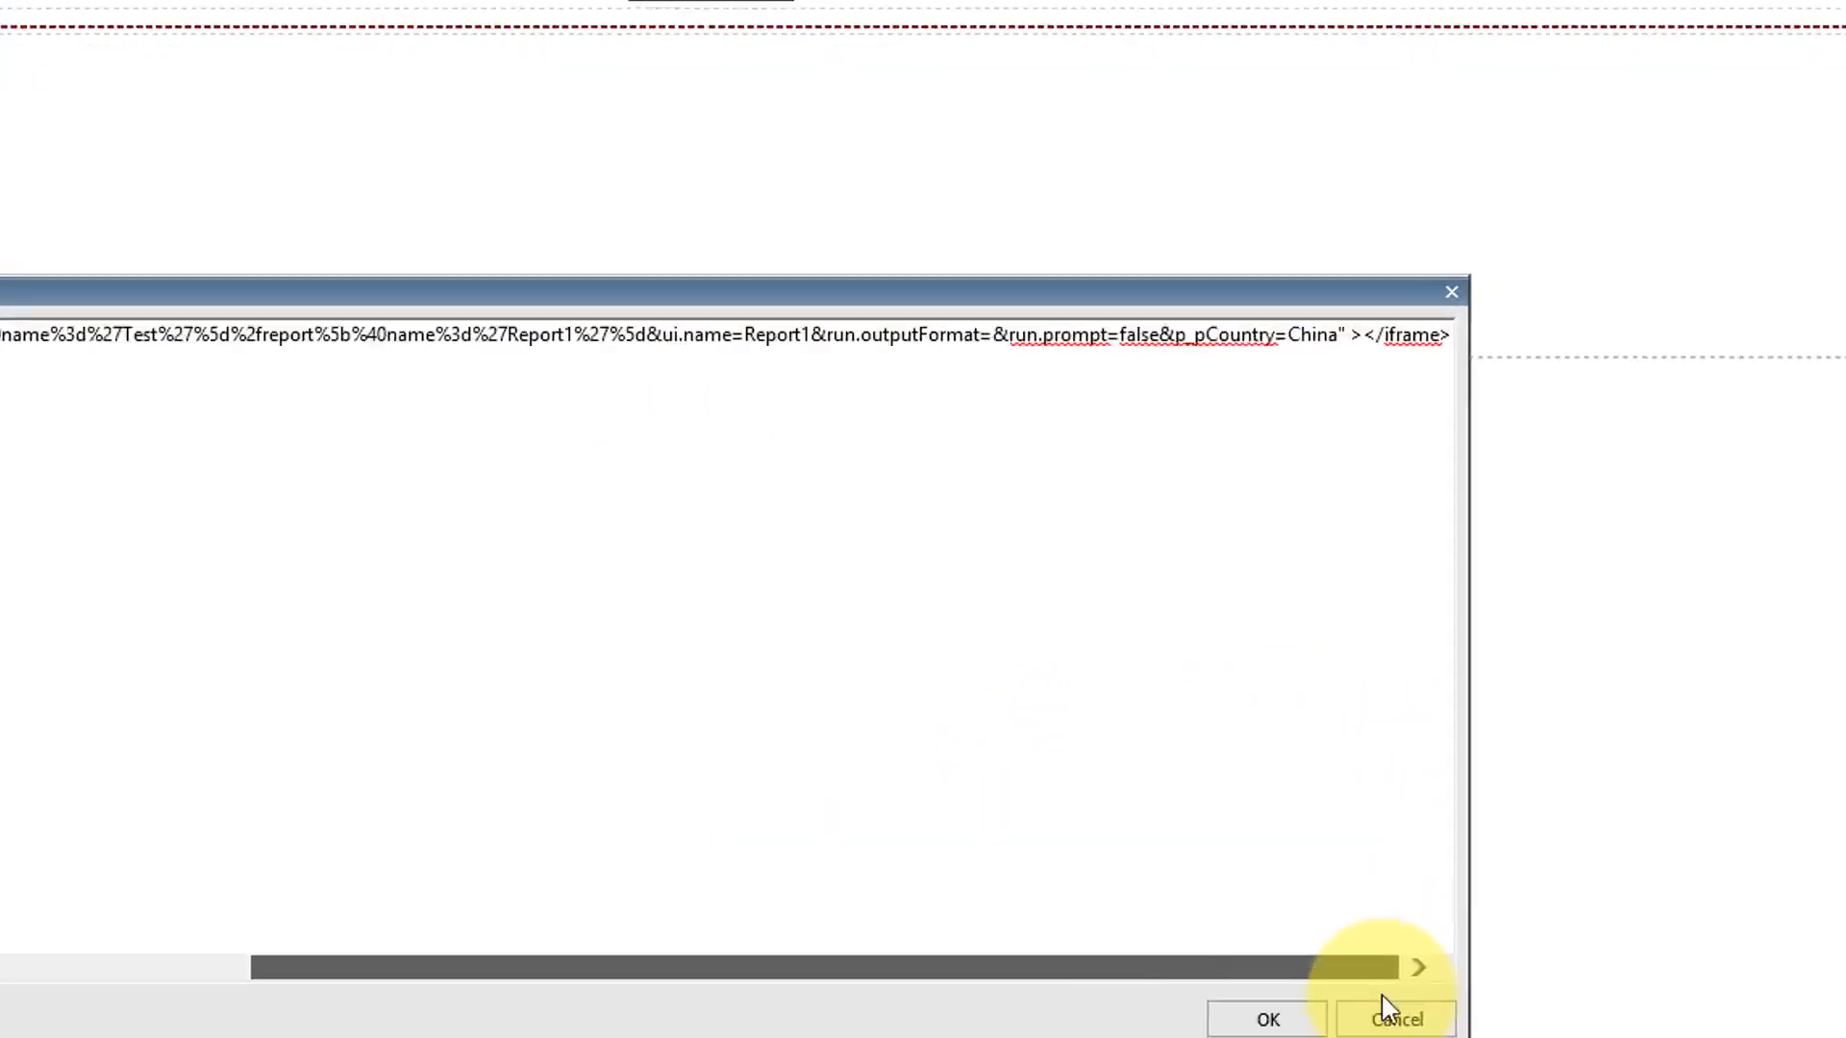
{"action": "left_click", "coordinate": [1488, 331]}
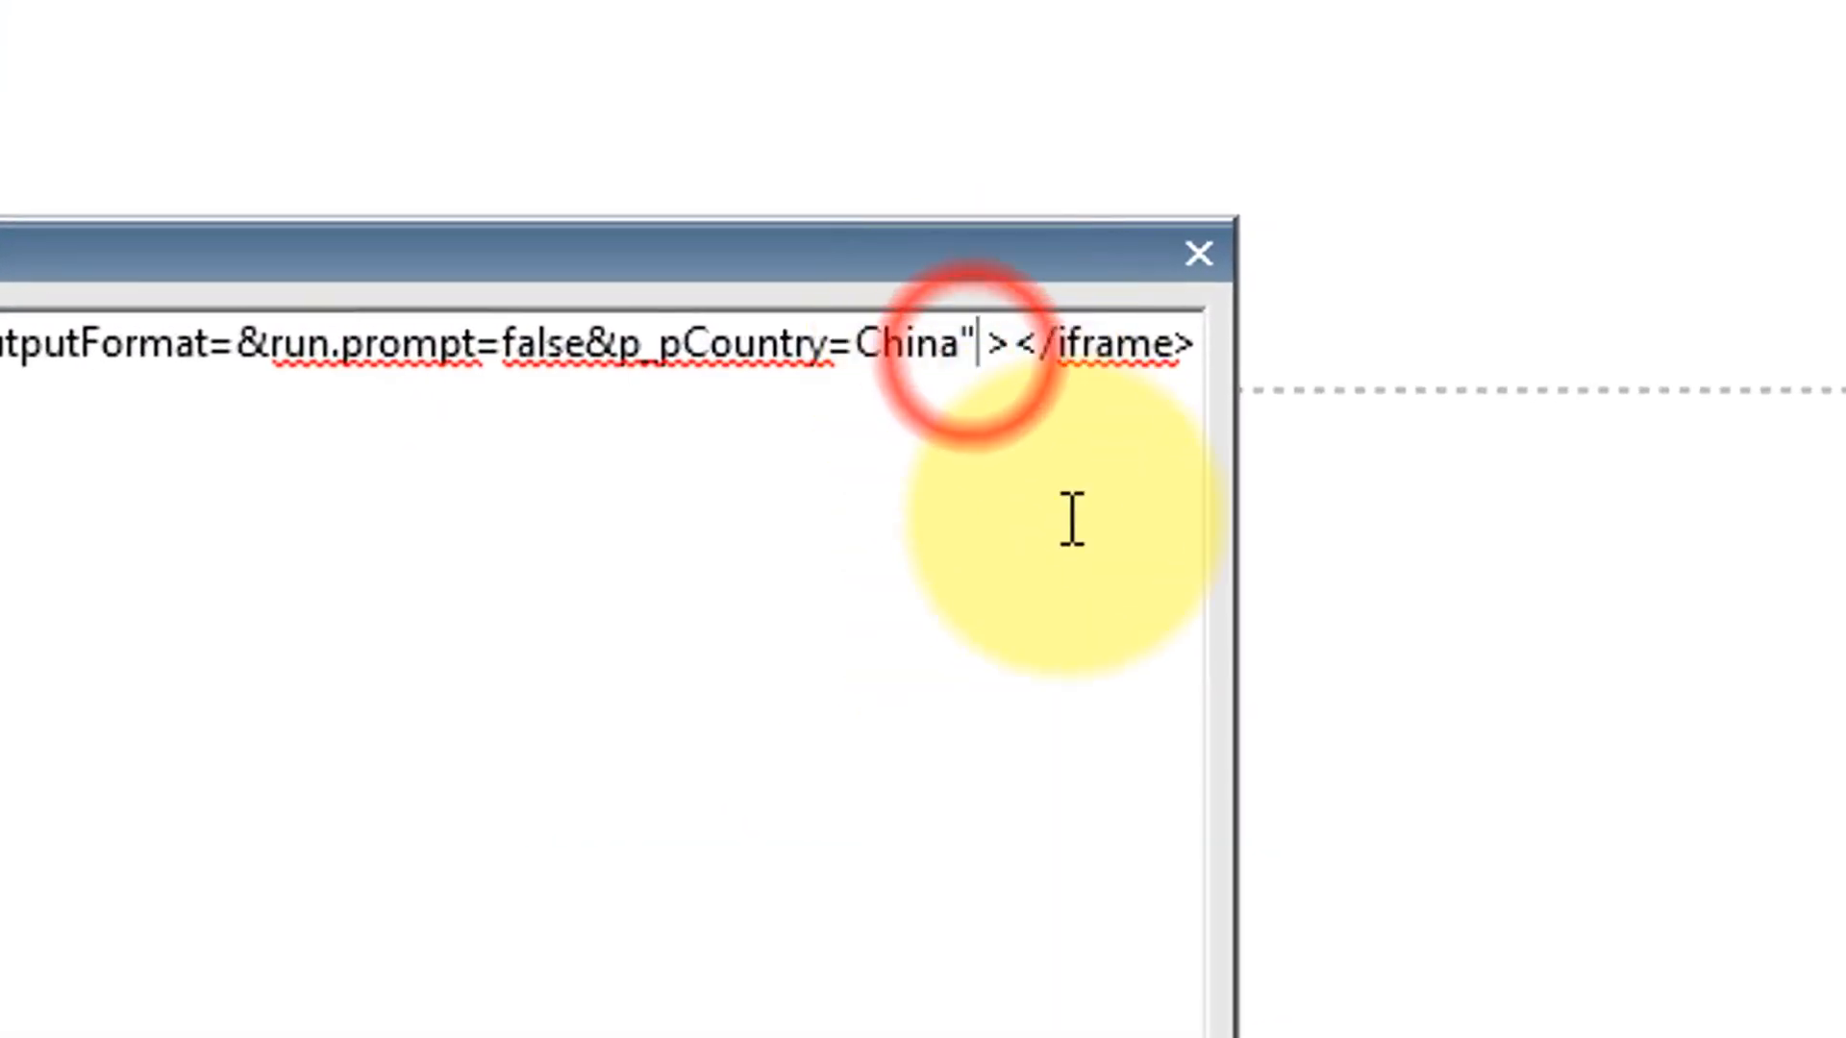
{"action": "type", "text": "sty"}
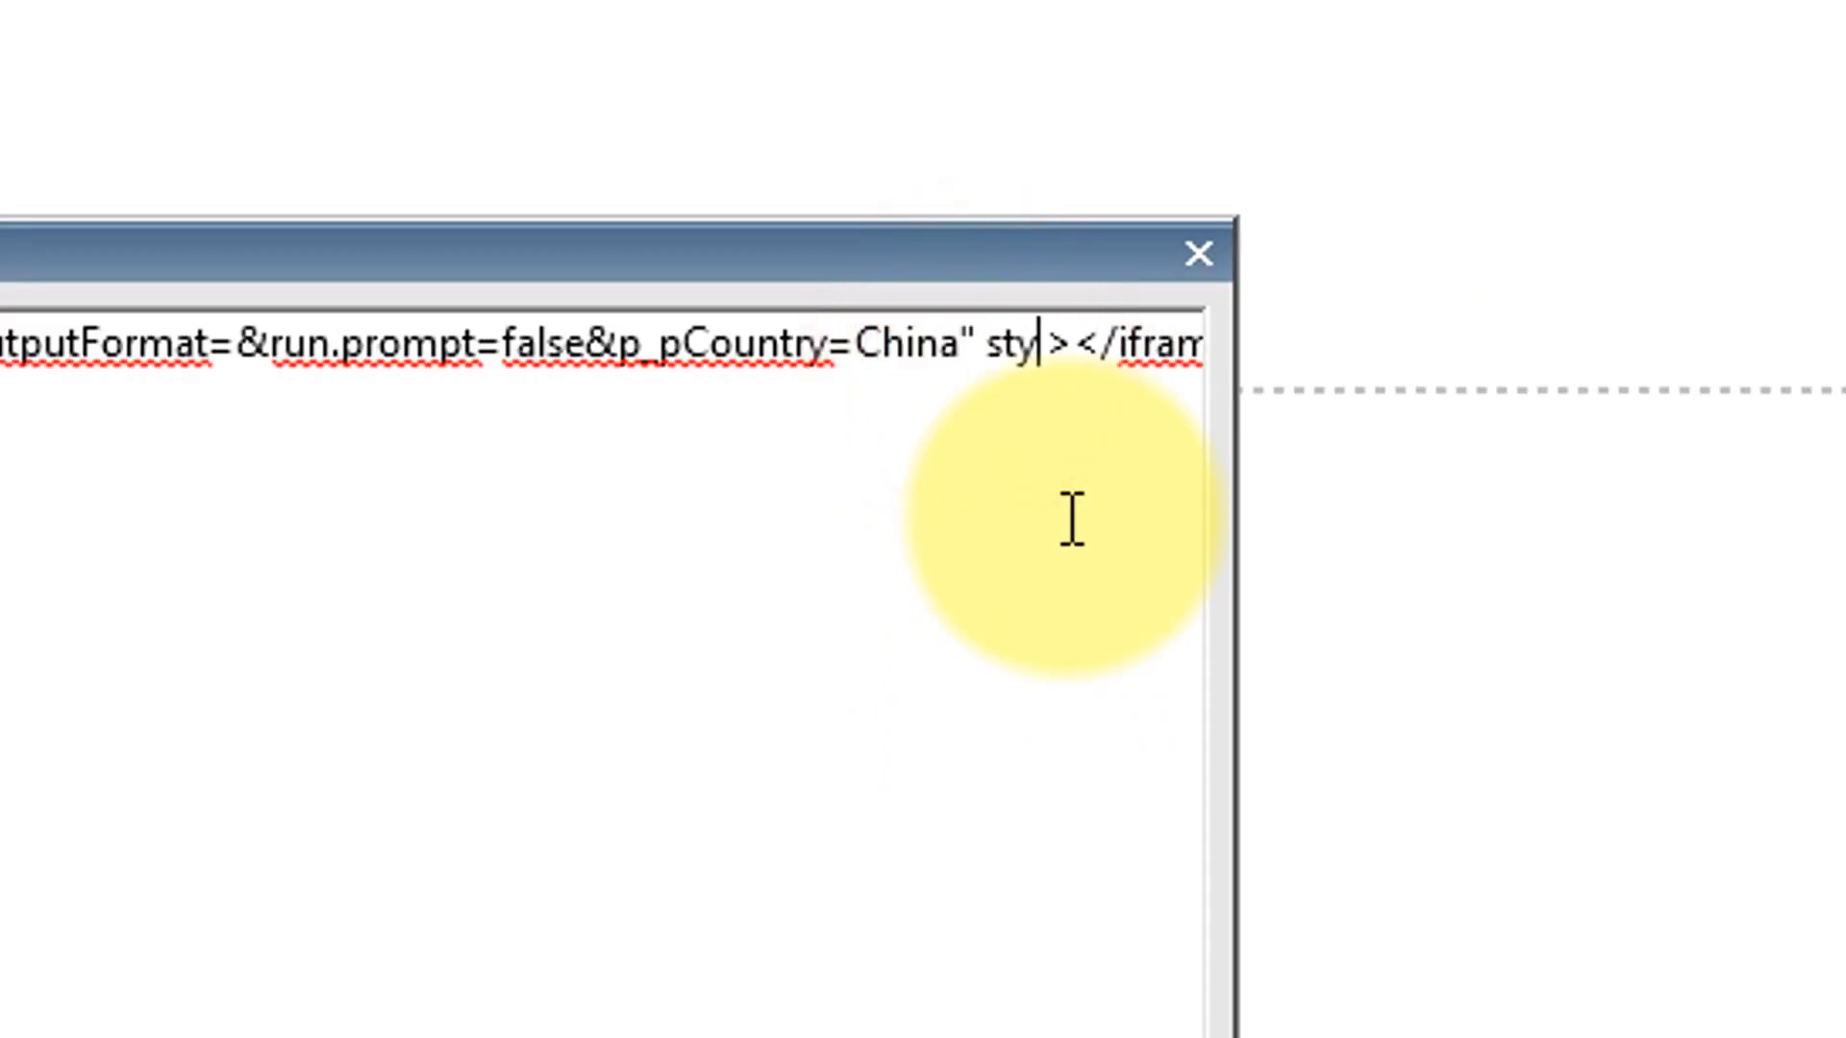
{"action": "type", "text": "le="}
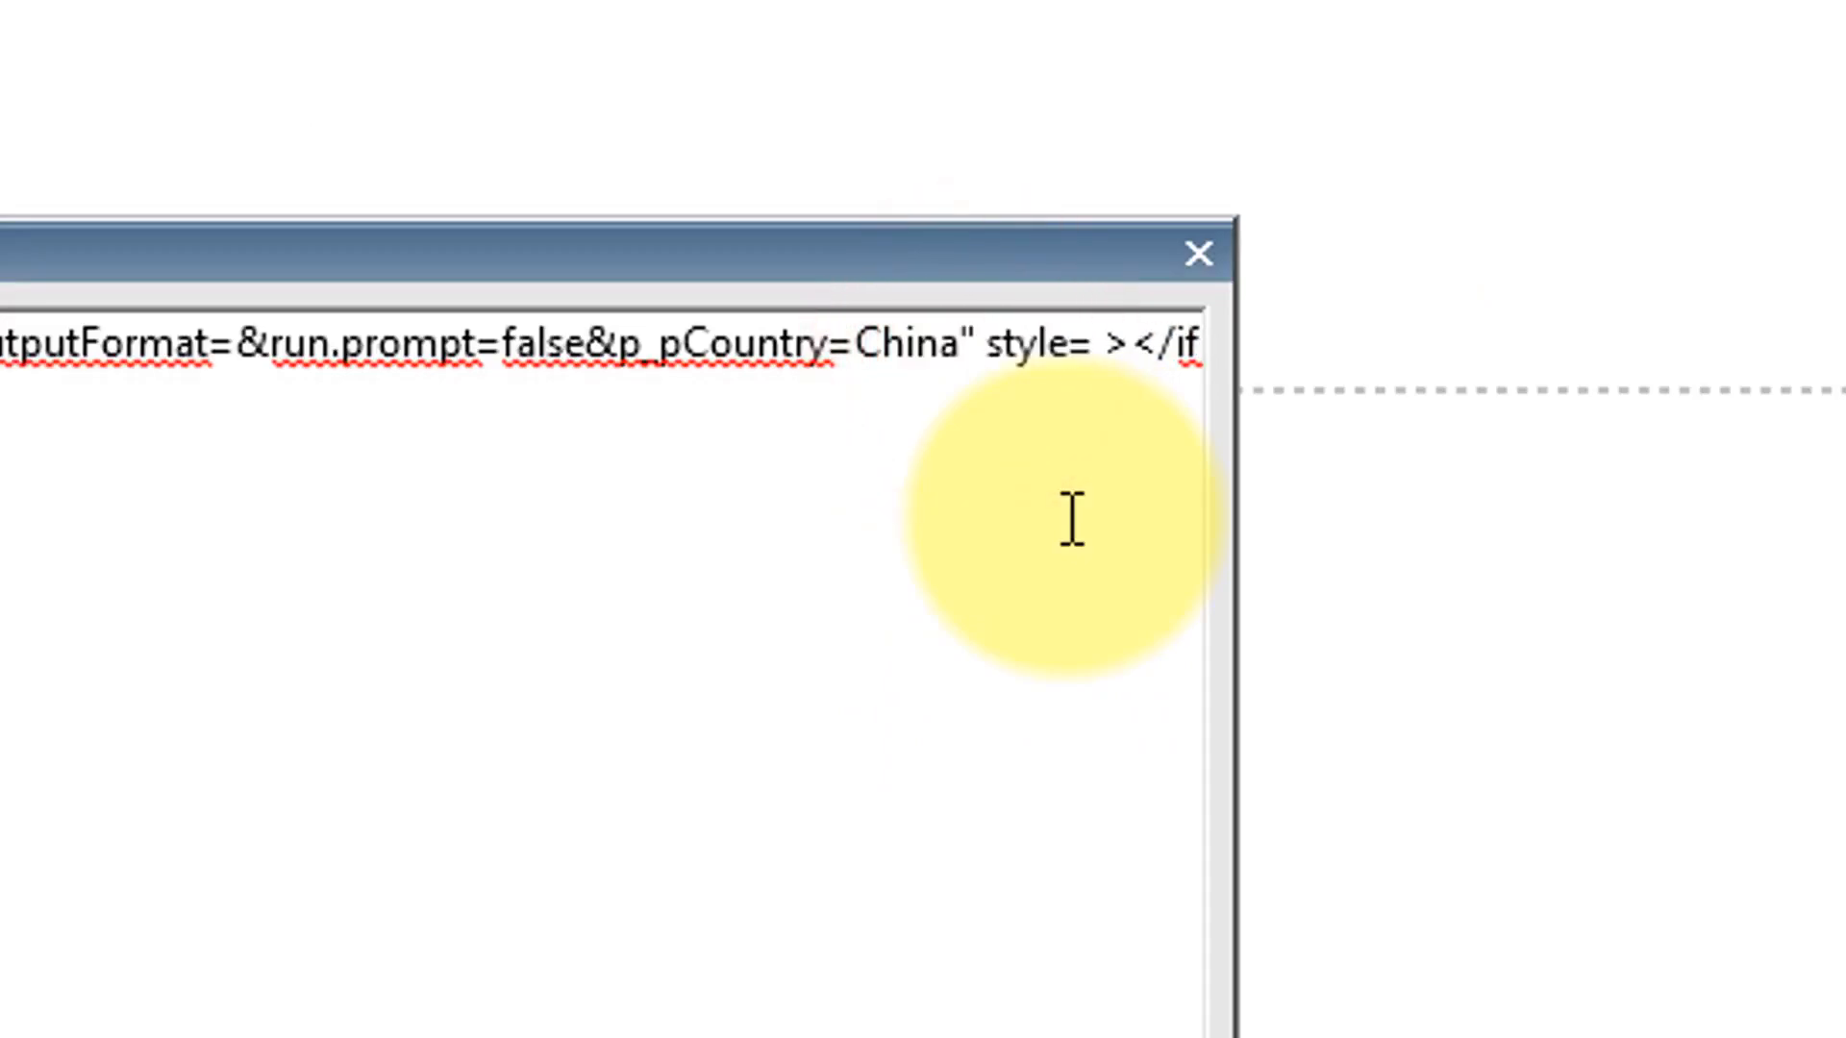
{"action": "type", "text": "\""}
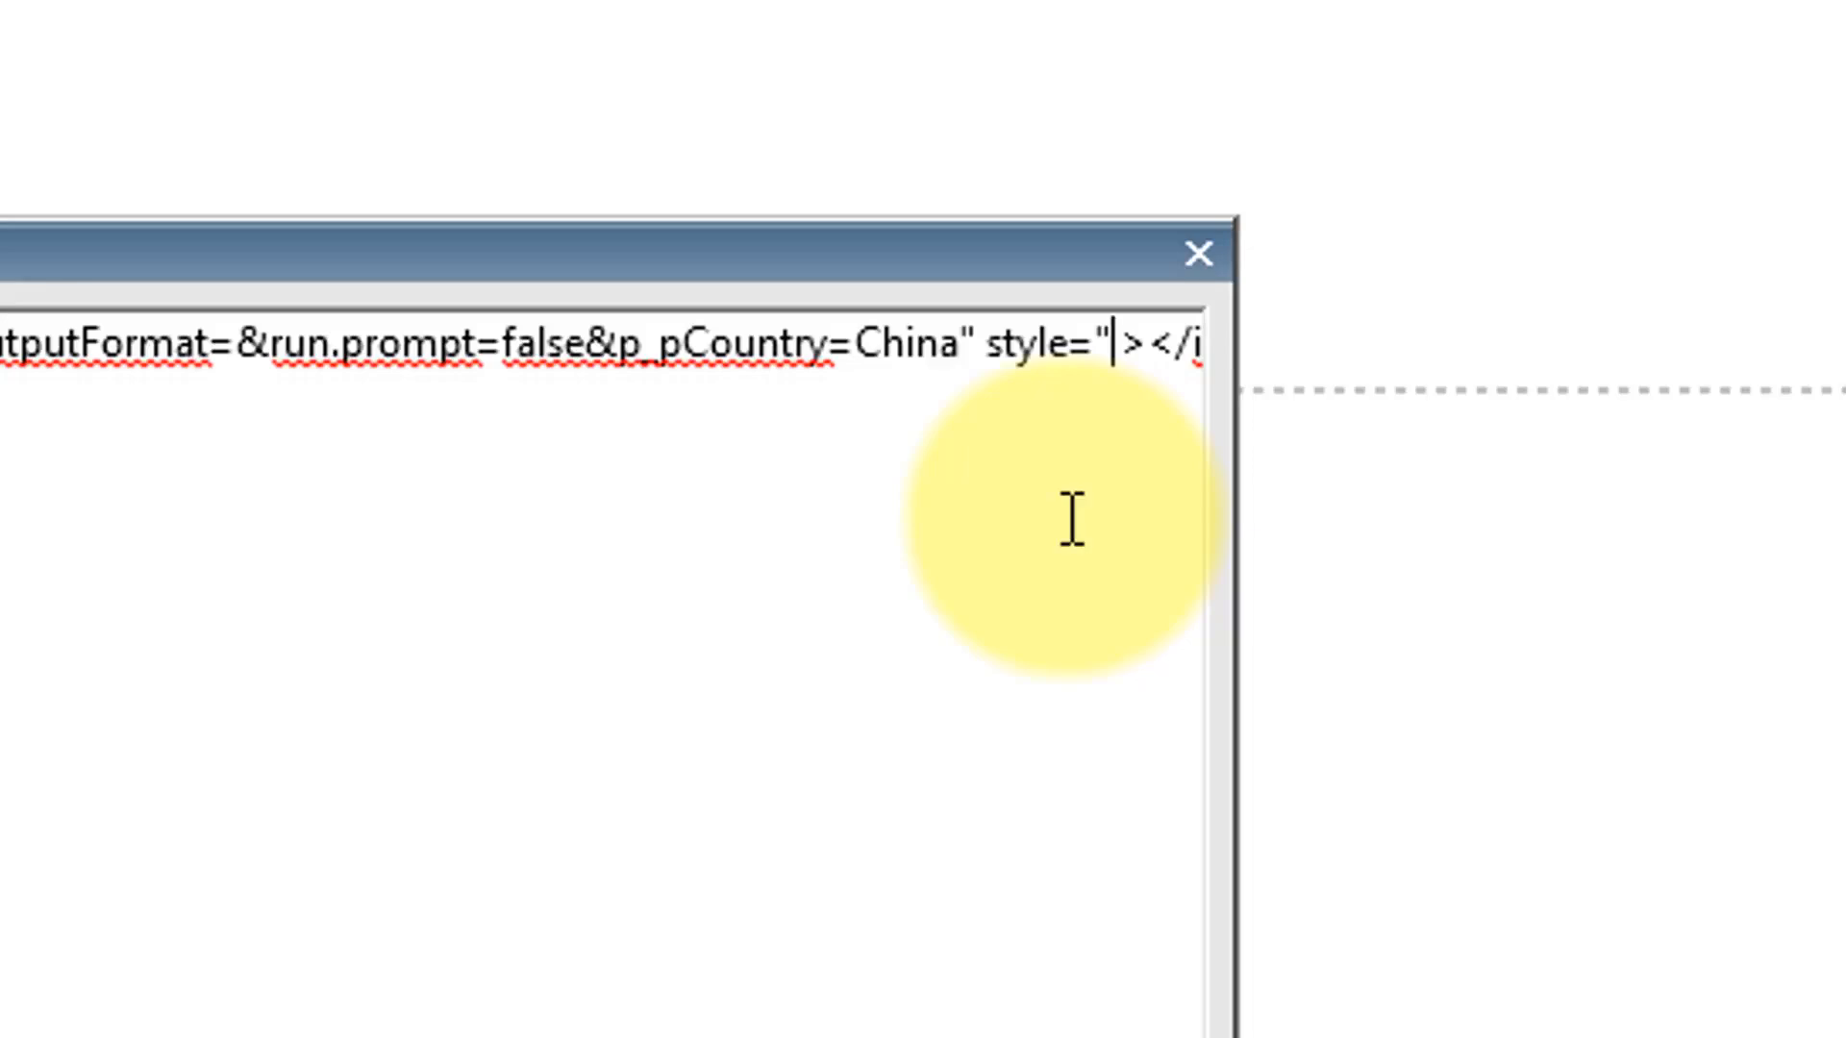
{"action": "type", "text": "widt"}
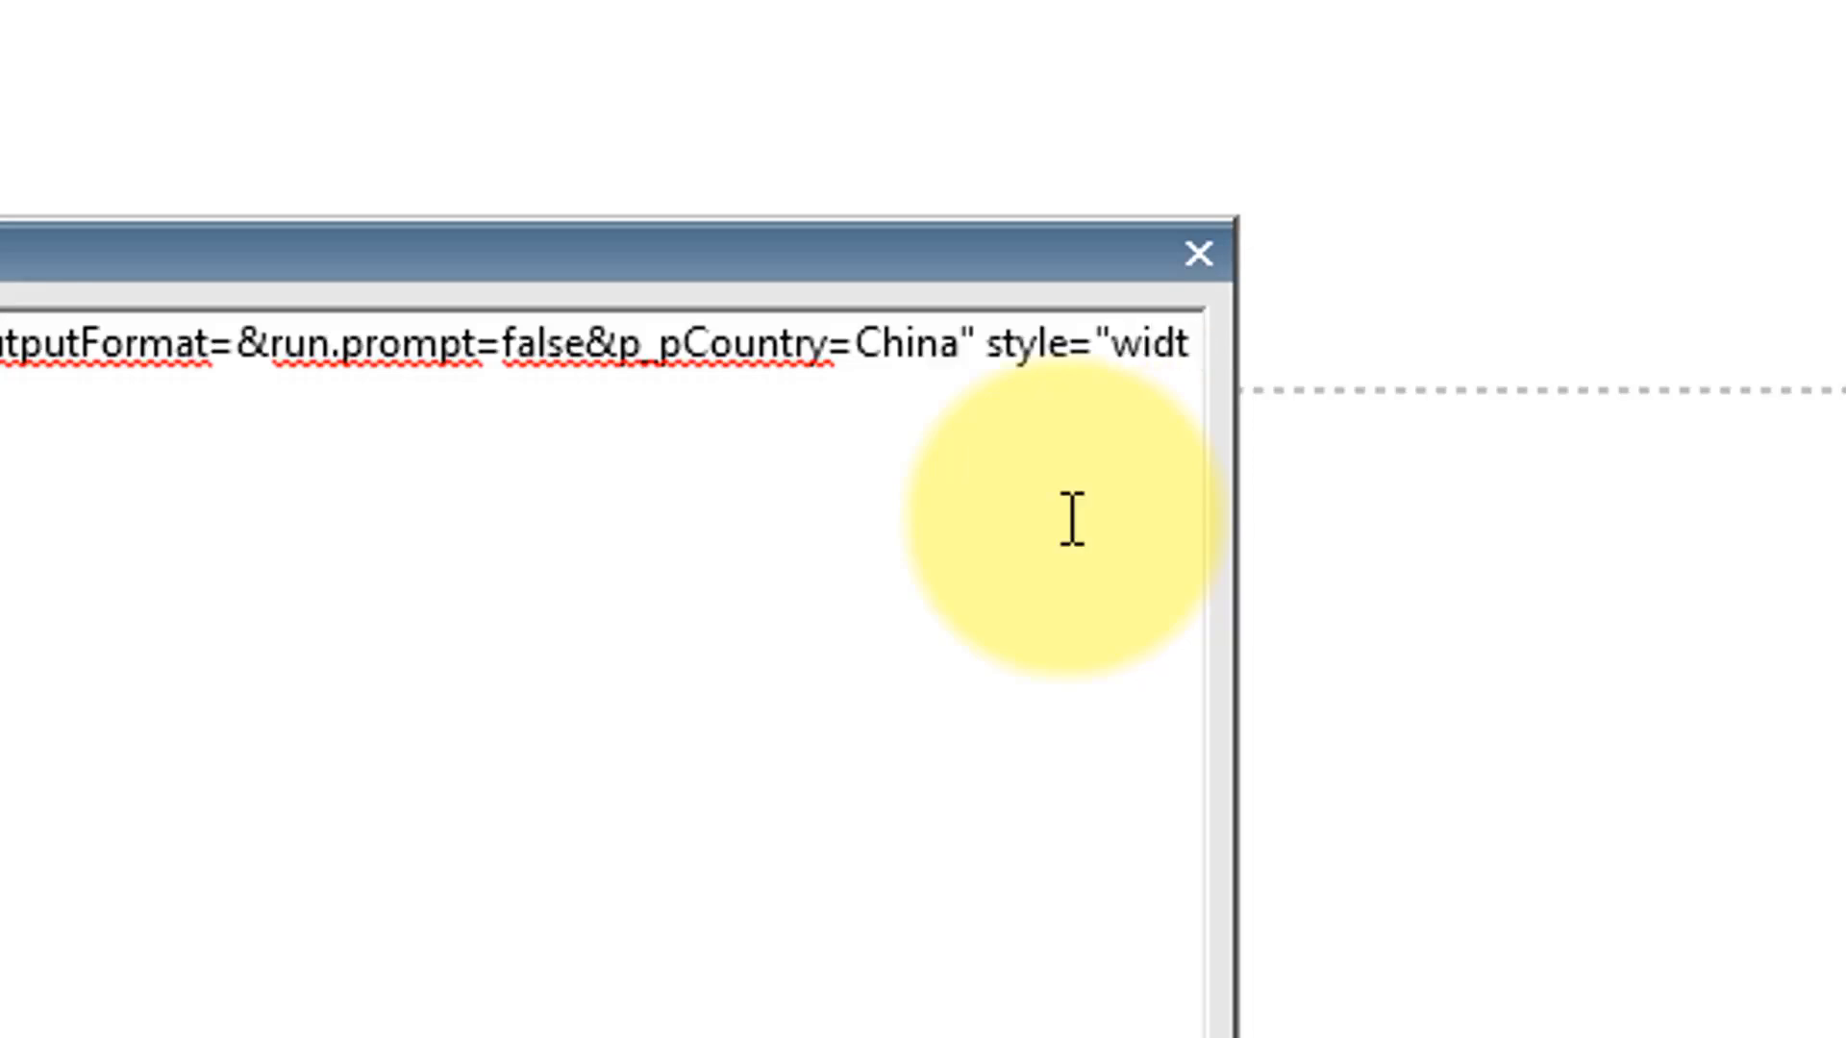
{"action": "type", "text": "h >"}
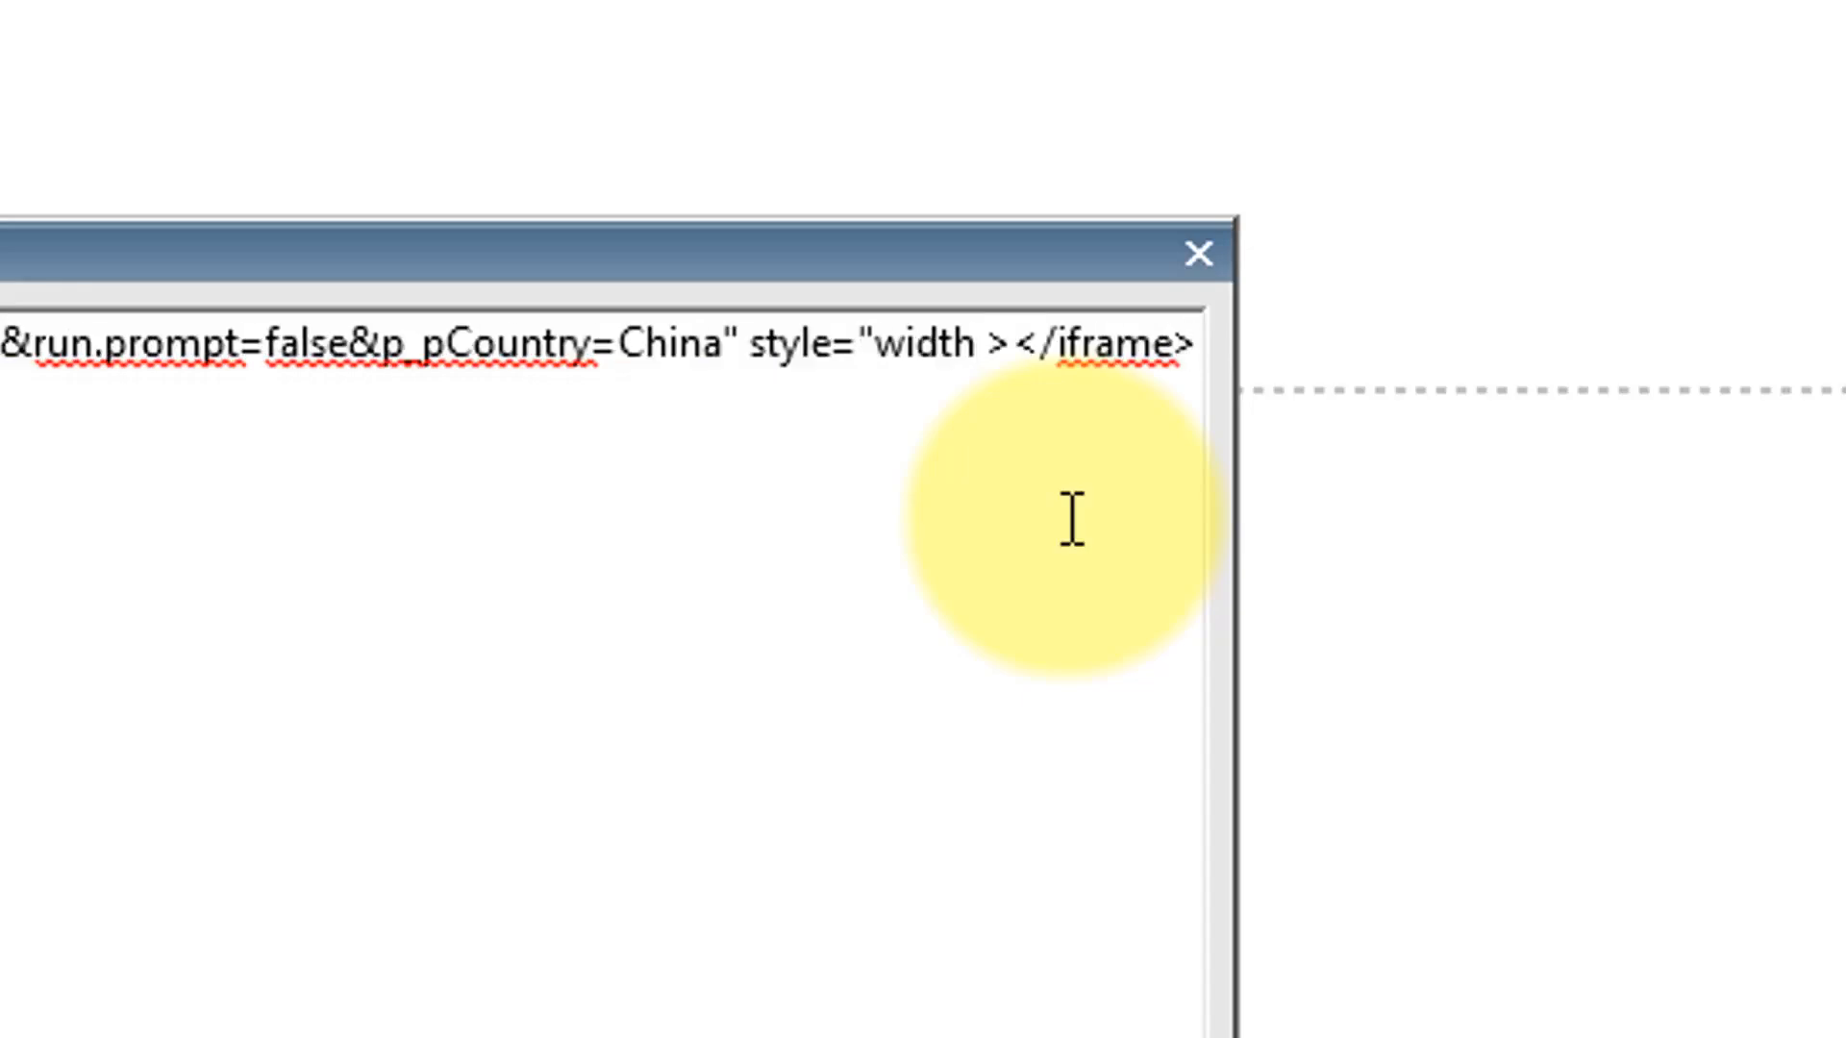
{"action": "type", "text": ":100"}
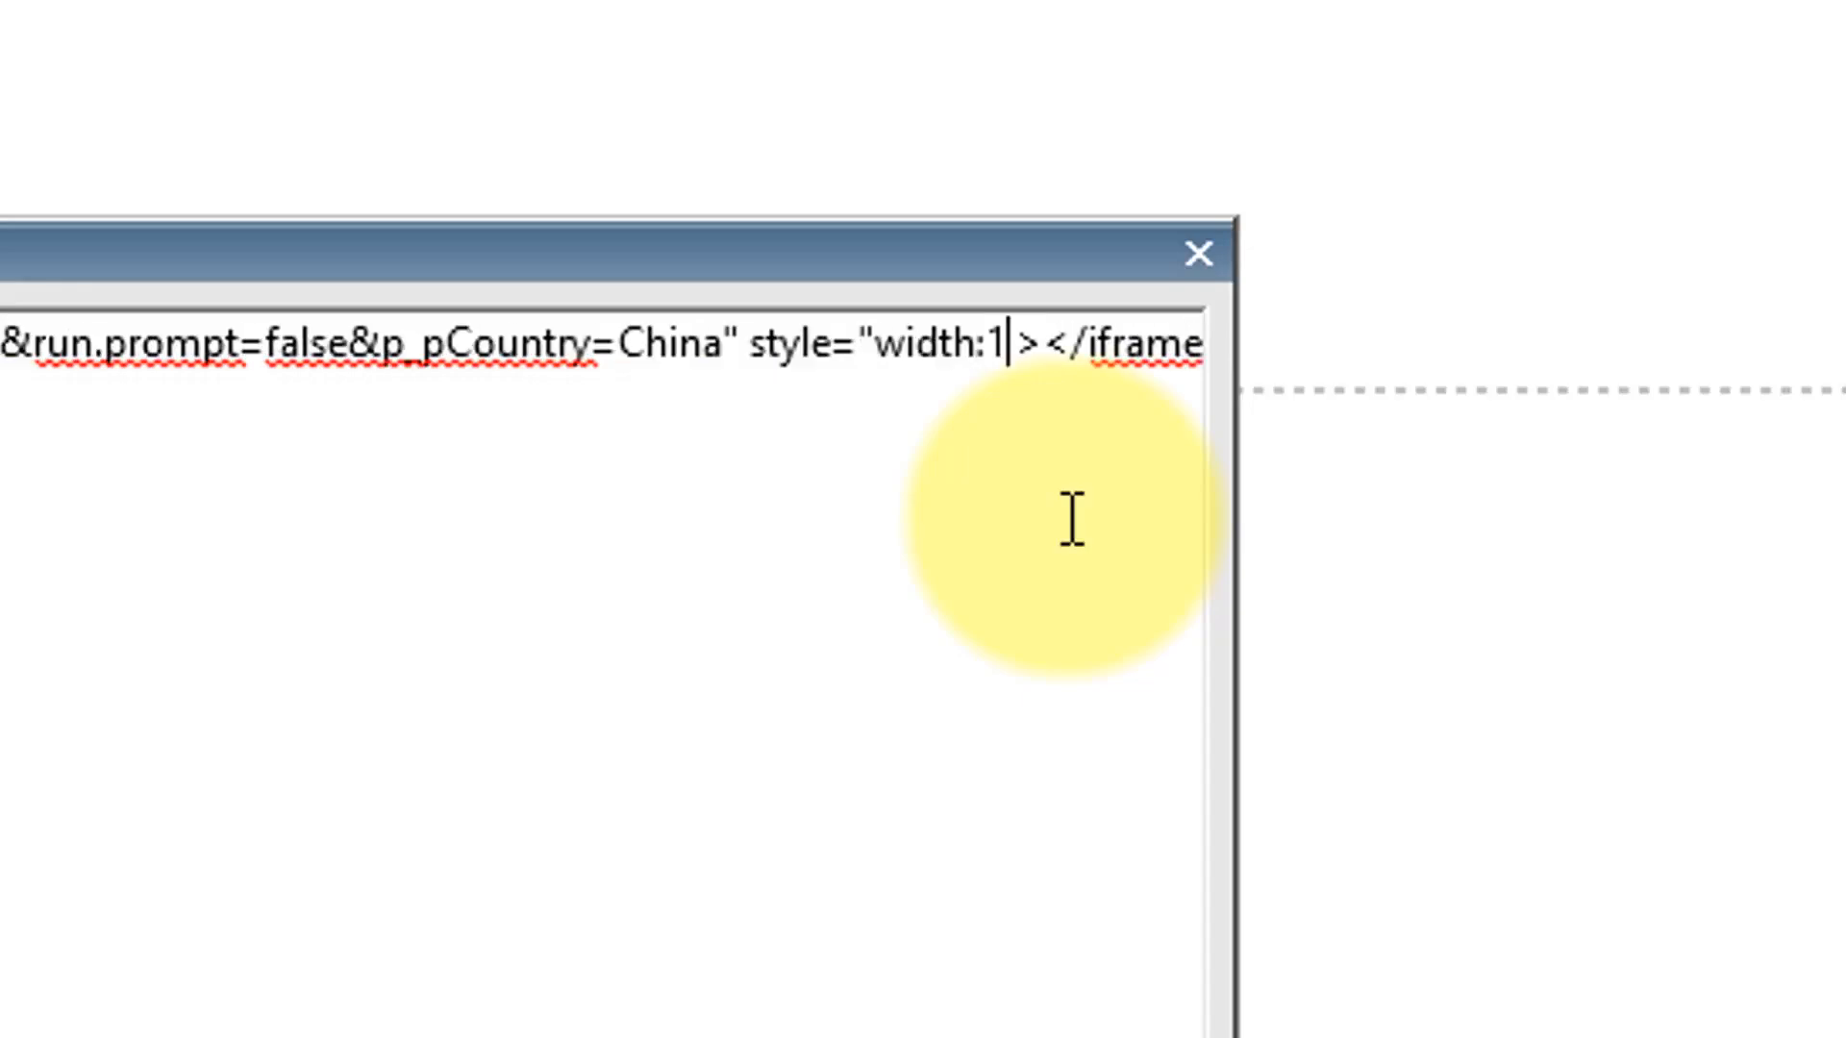
{"action": "type", "text": "%"}
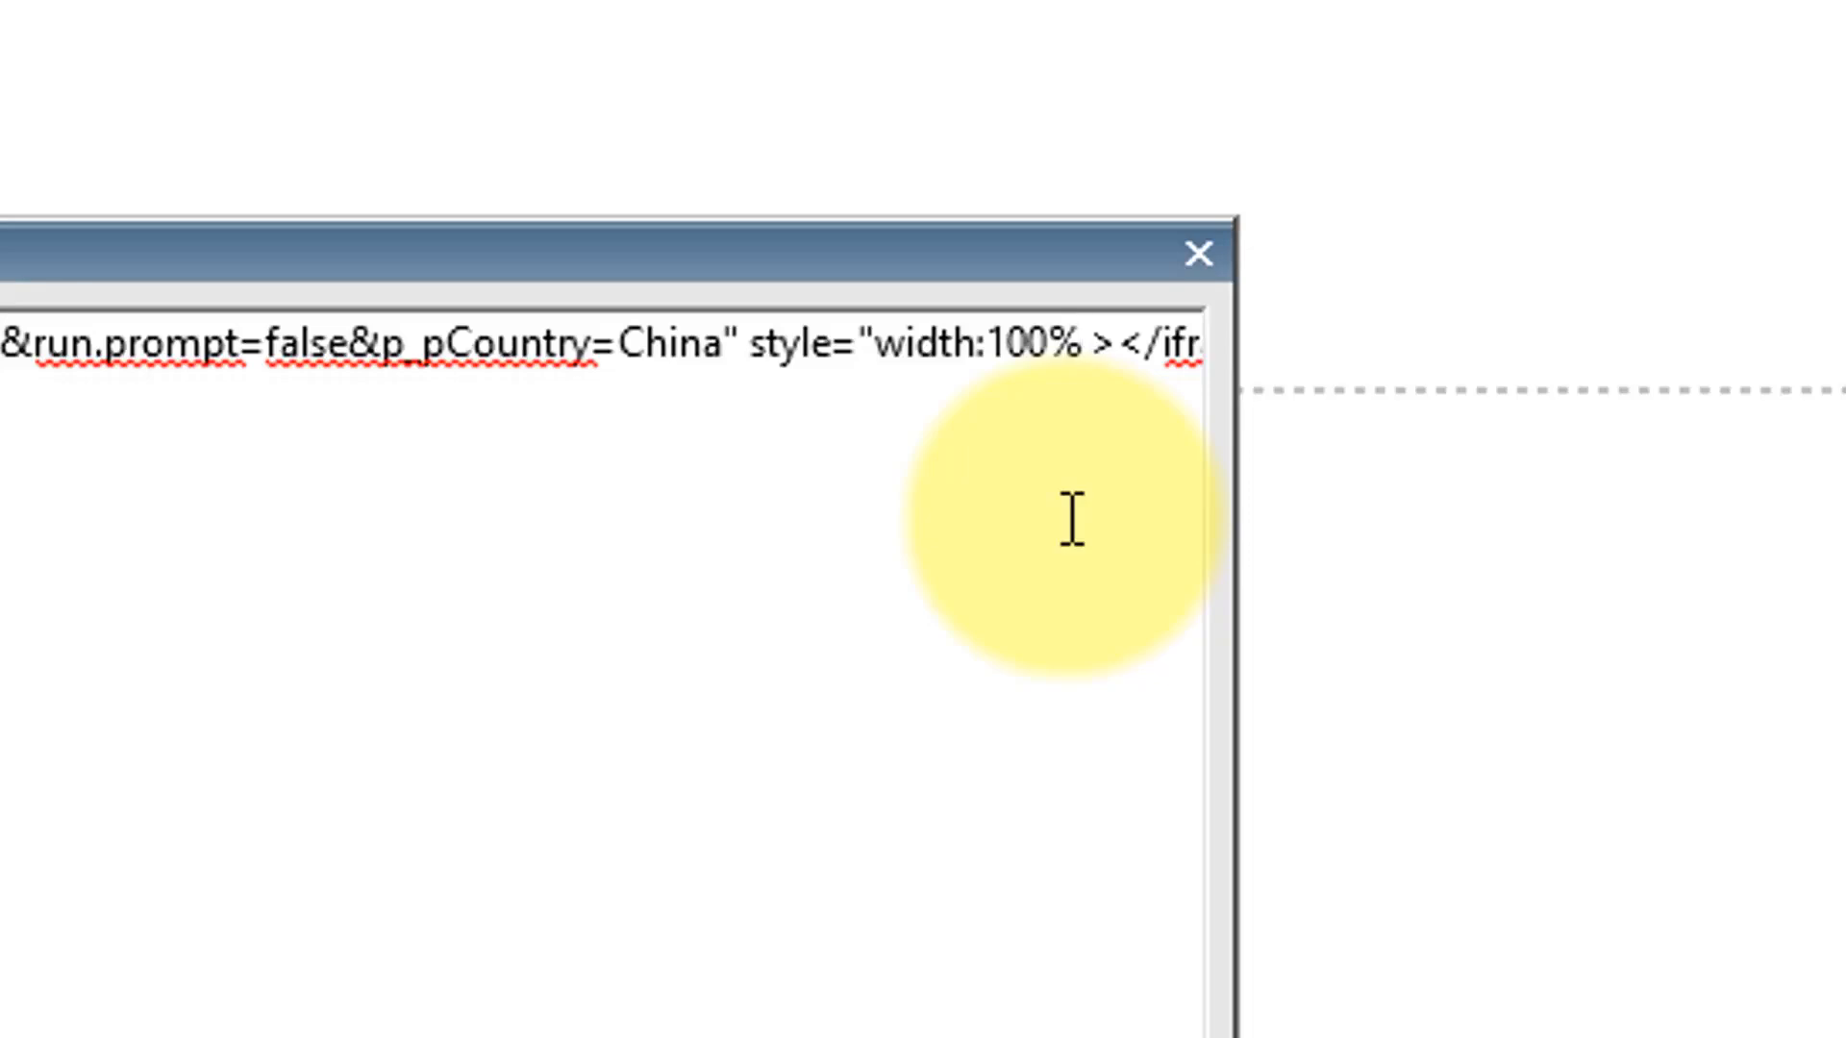
{"action": "type", "text": ";"}
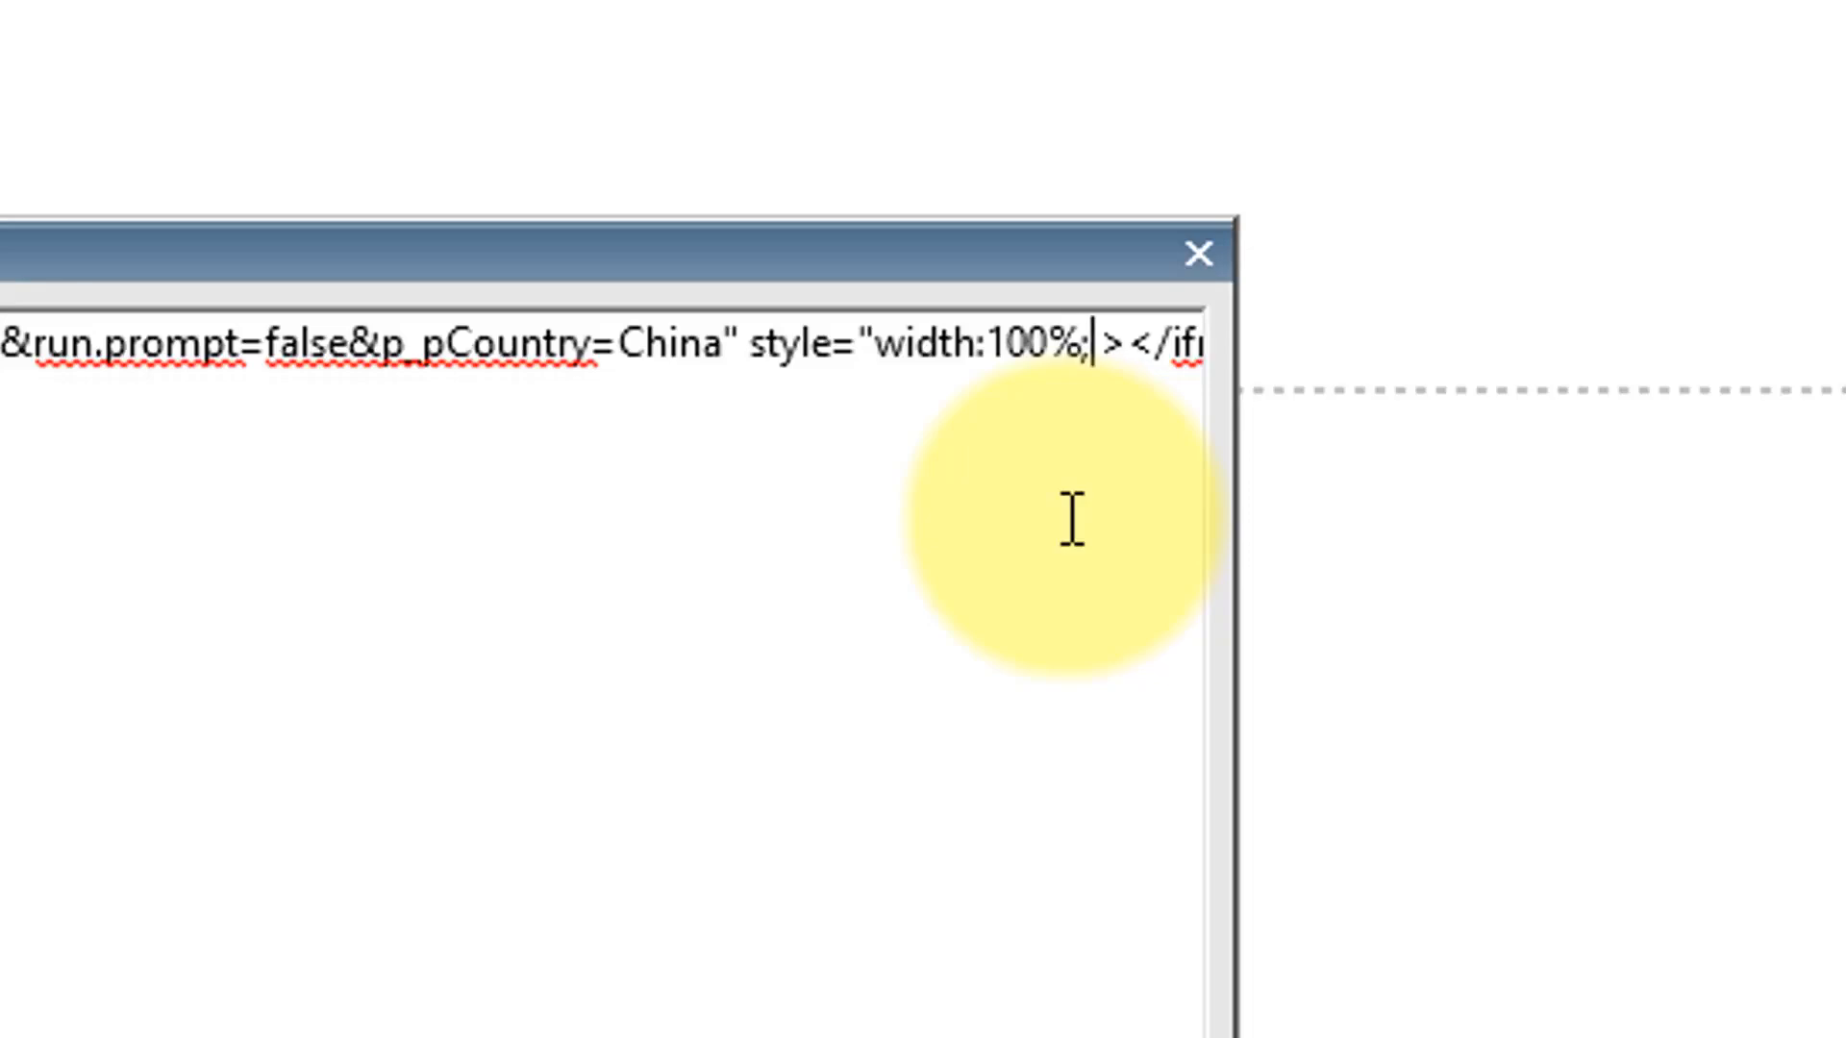
- Add height:100%; to the Report1 iframe's style and close the attribute with a quotation mark
{"action": "type", "text": "he"}
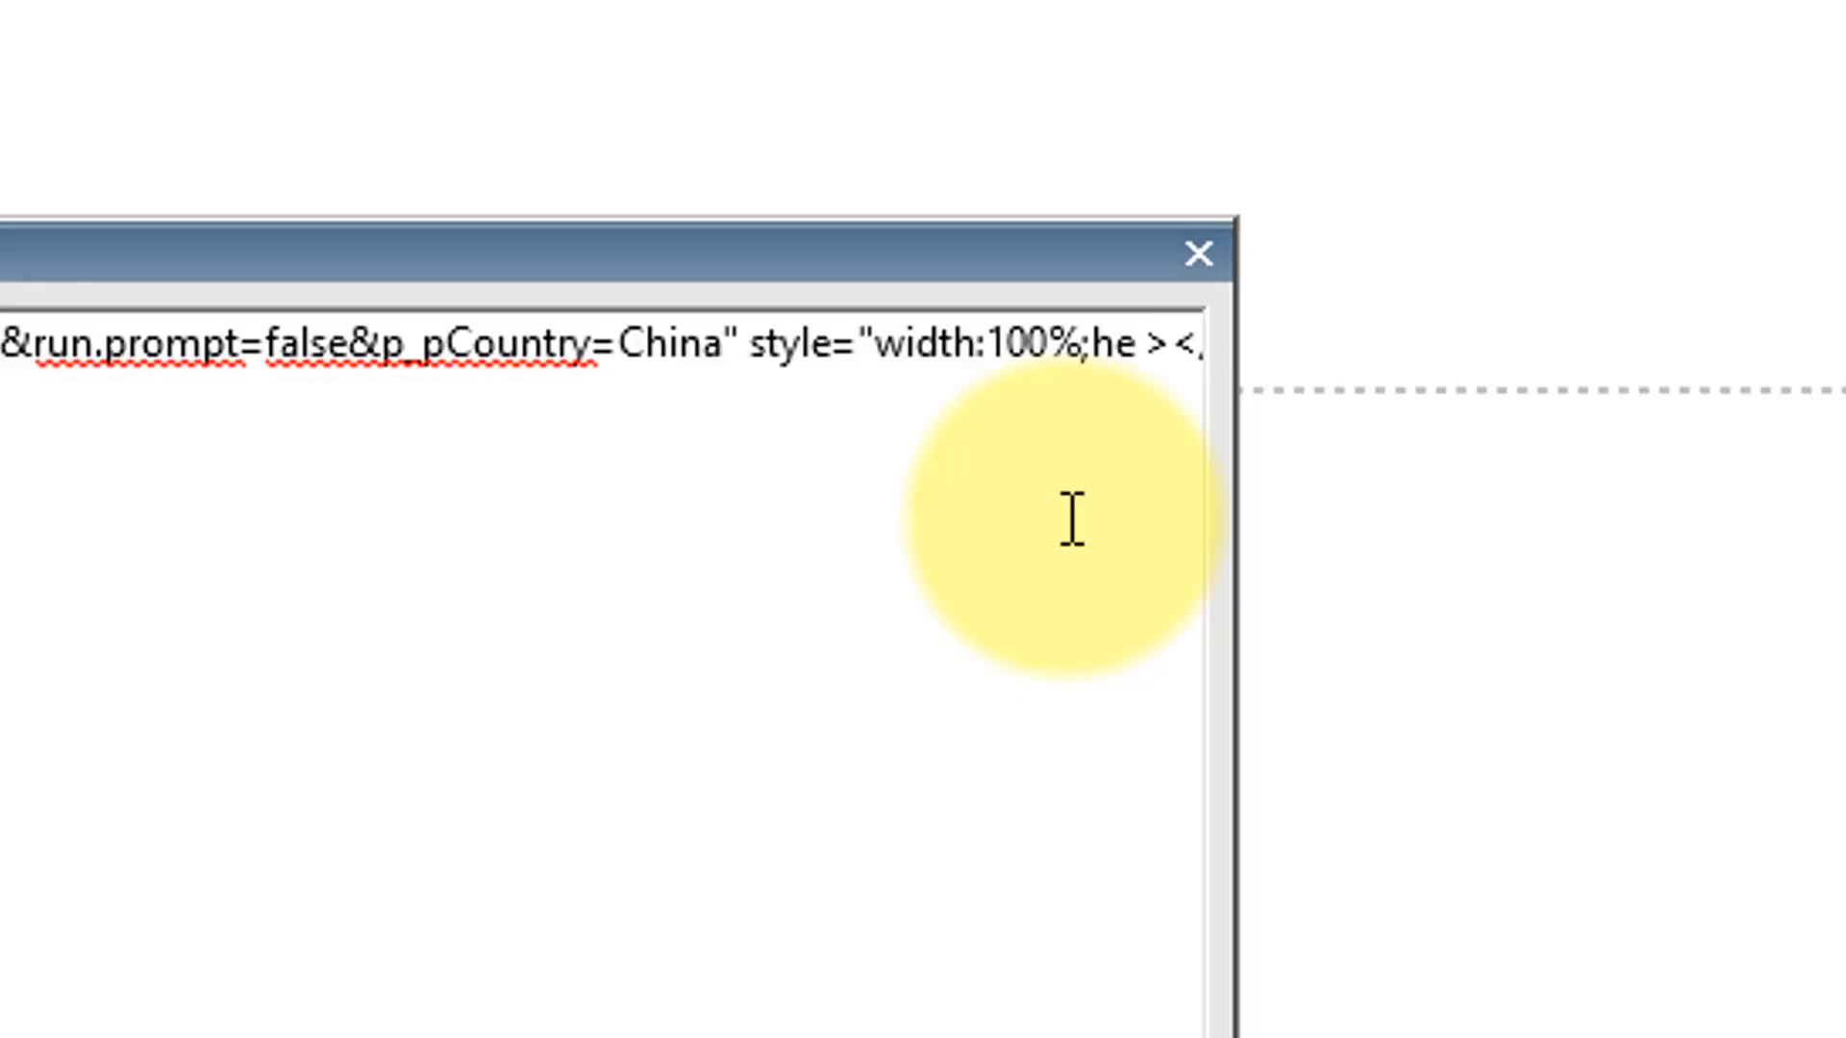
{"action": "type", "text": "ight"}
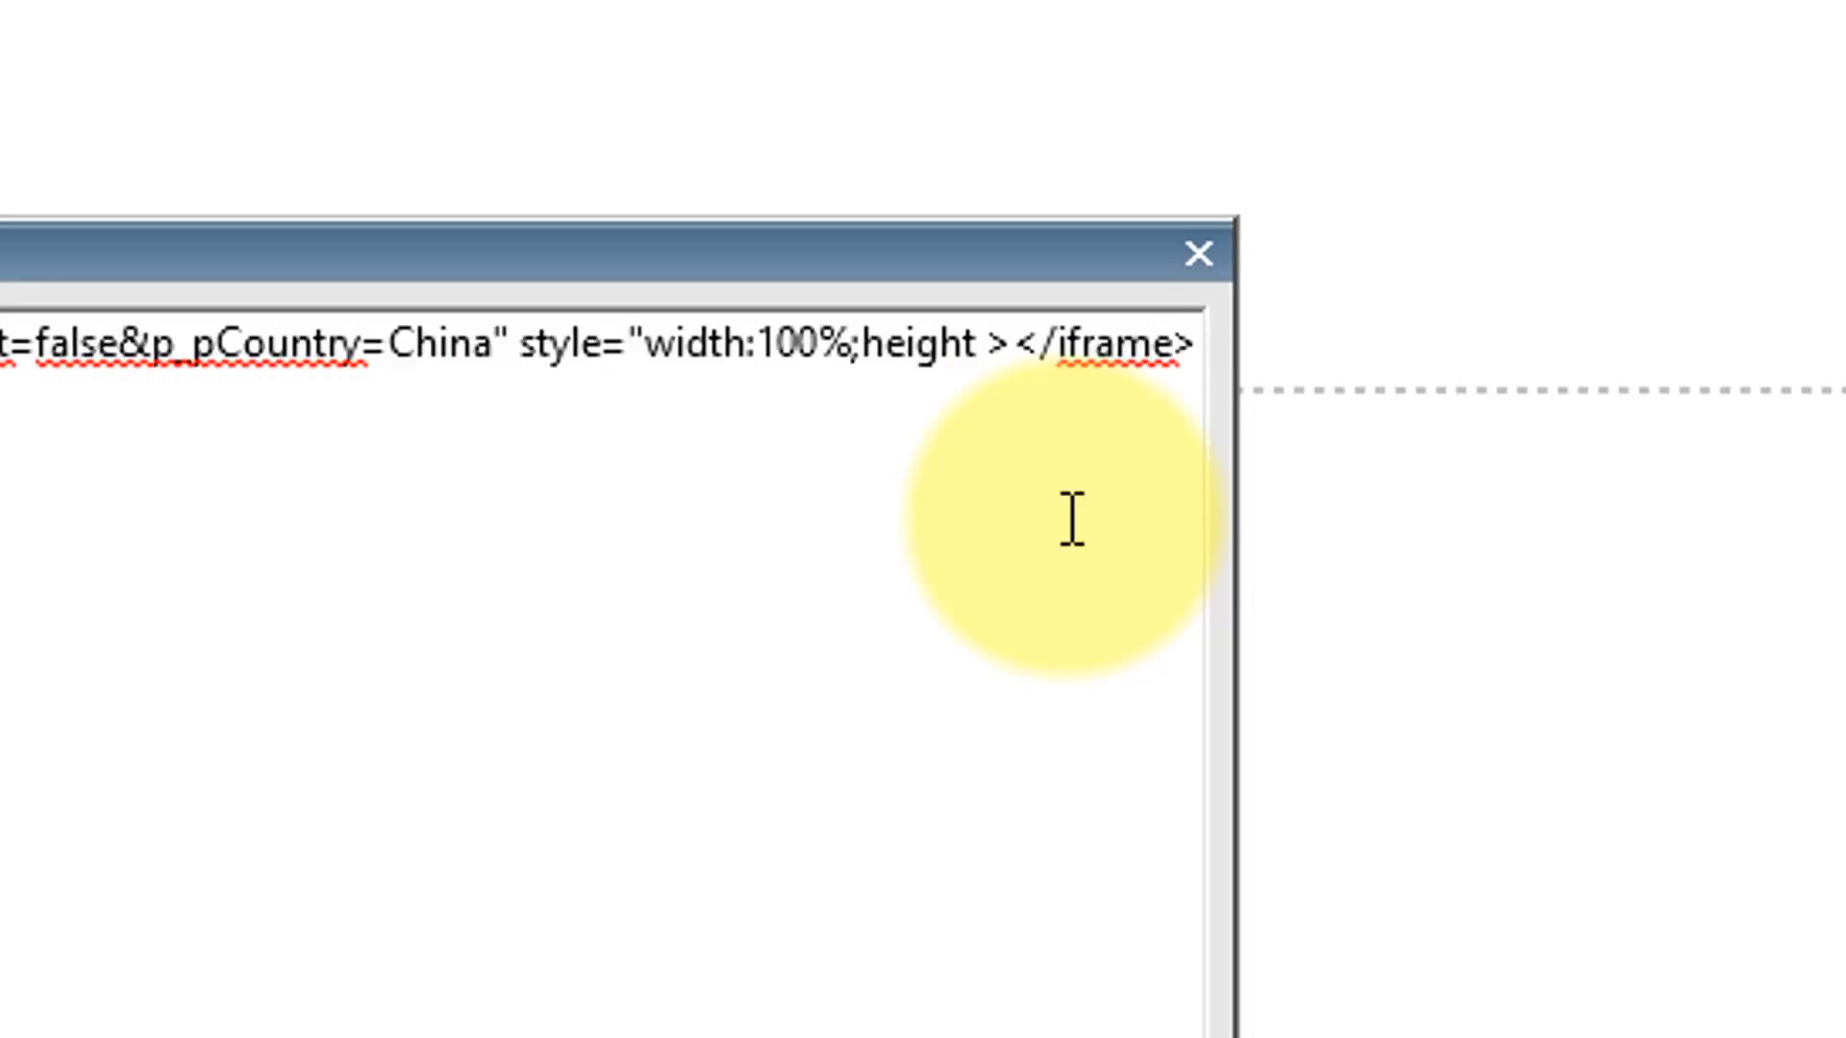
{"action": "type", "text": ":100"}
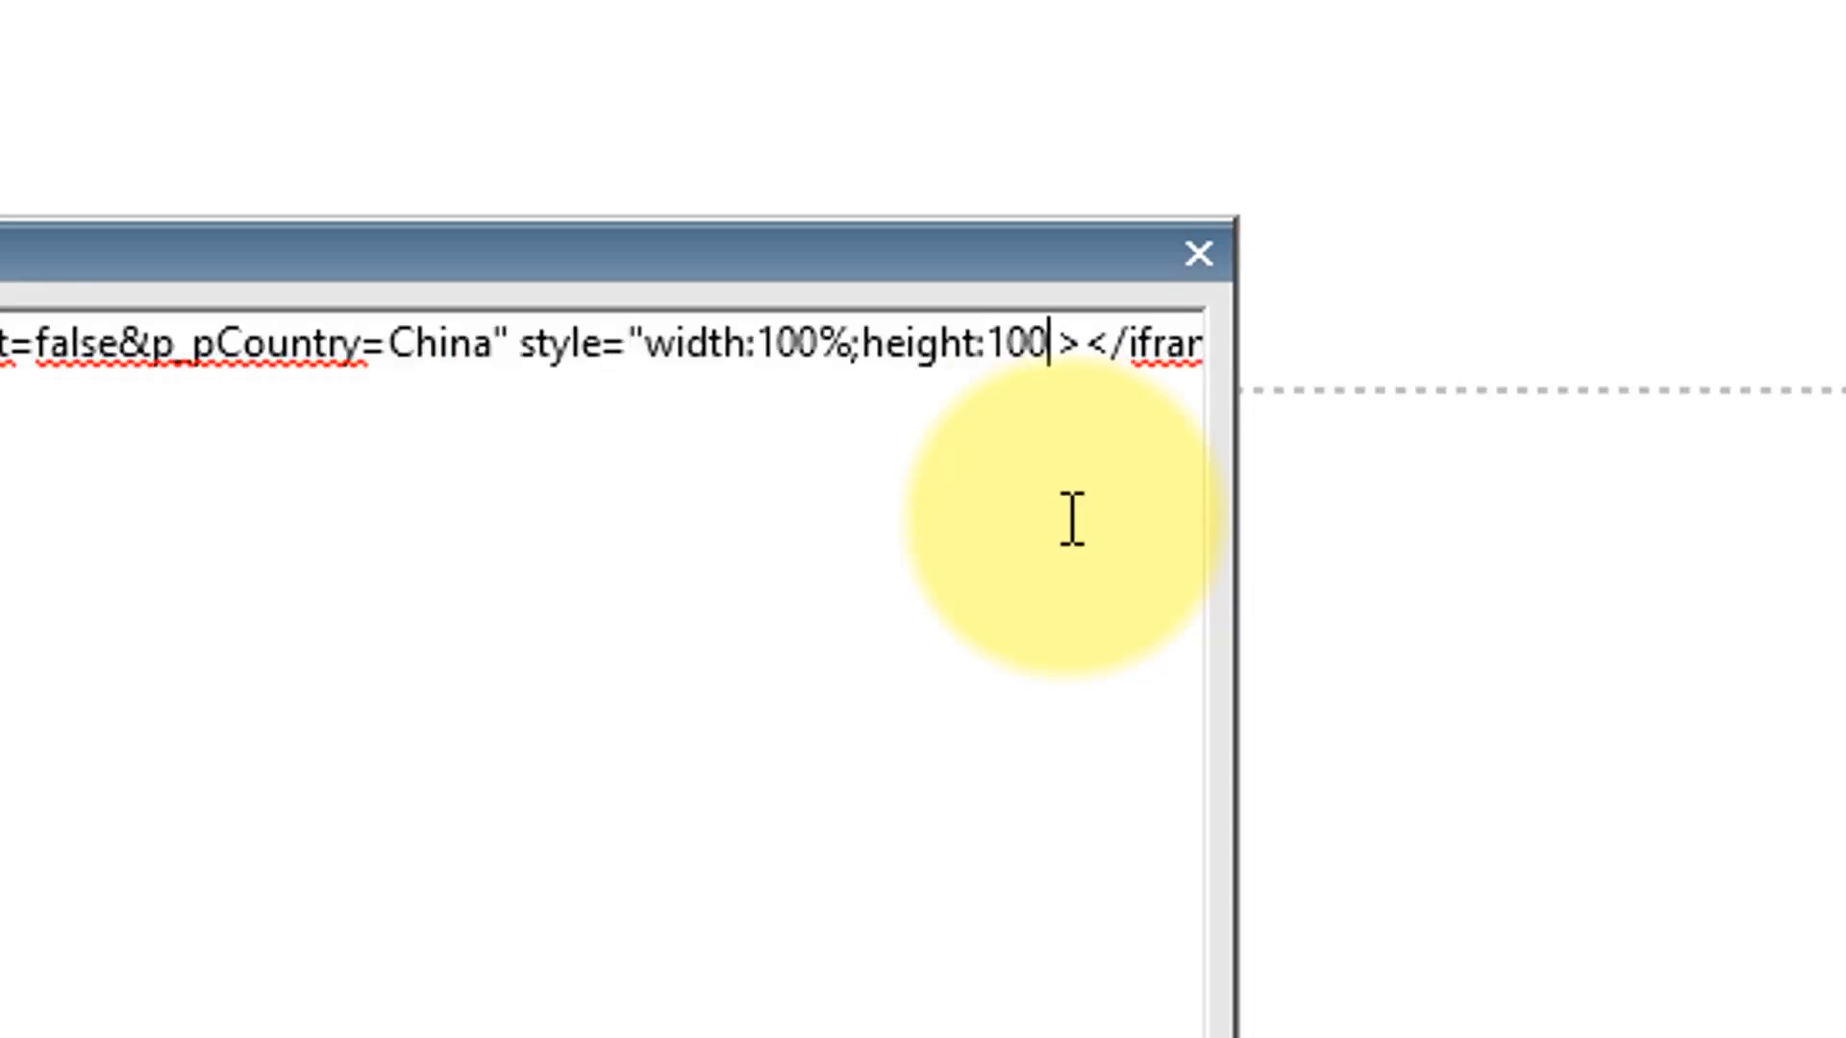
{"action": "type", "text": "%"}
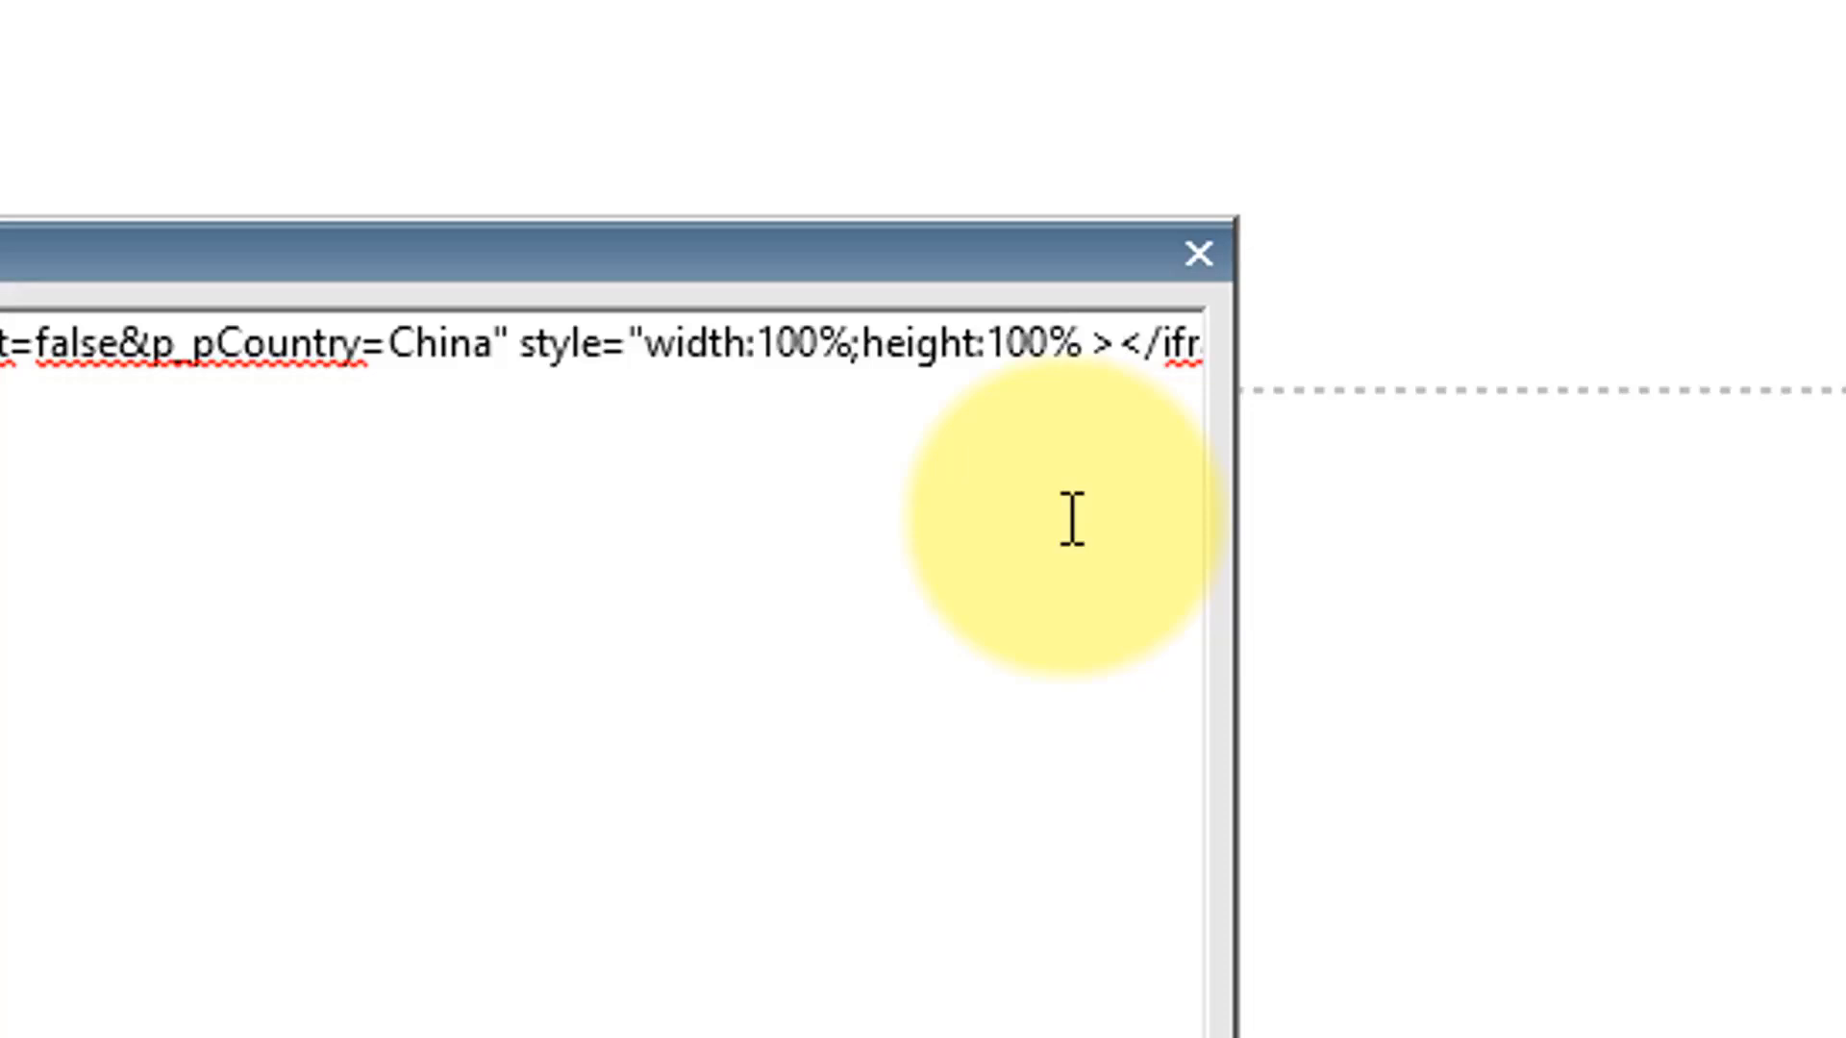
{"action": "type", "text": ";"}
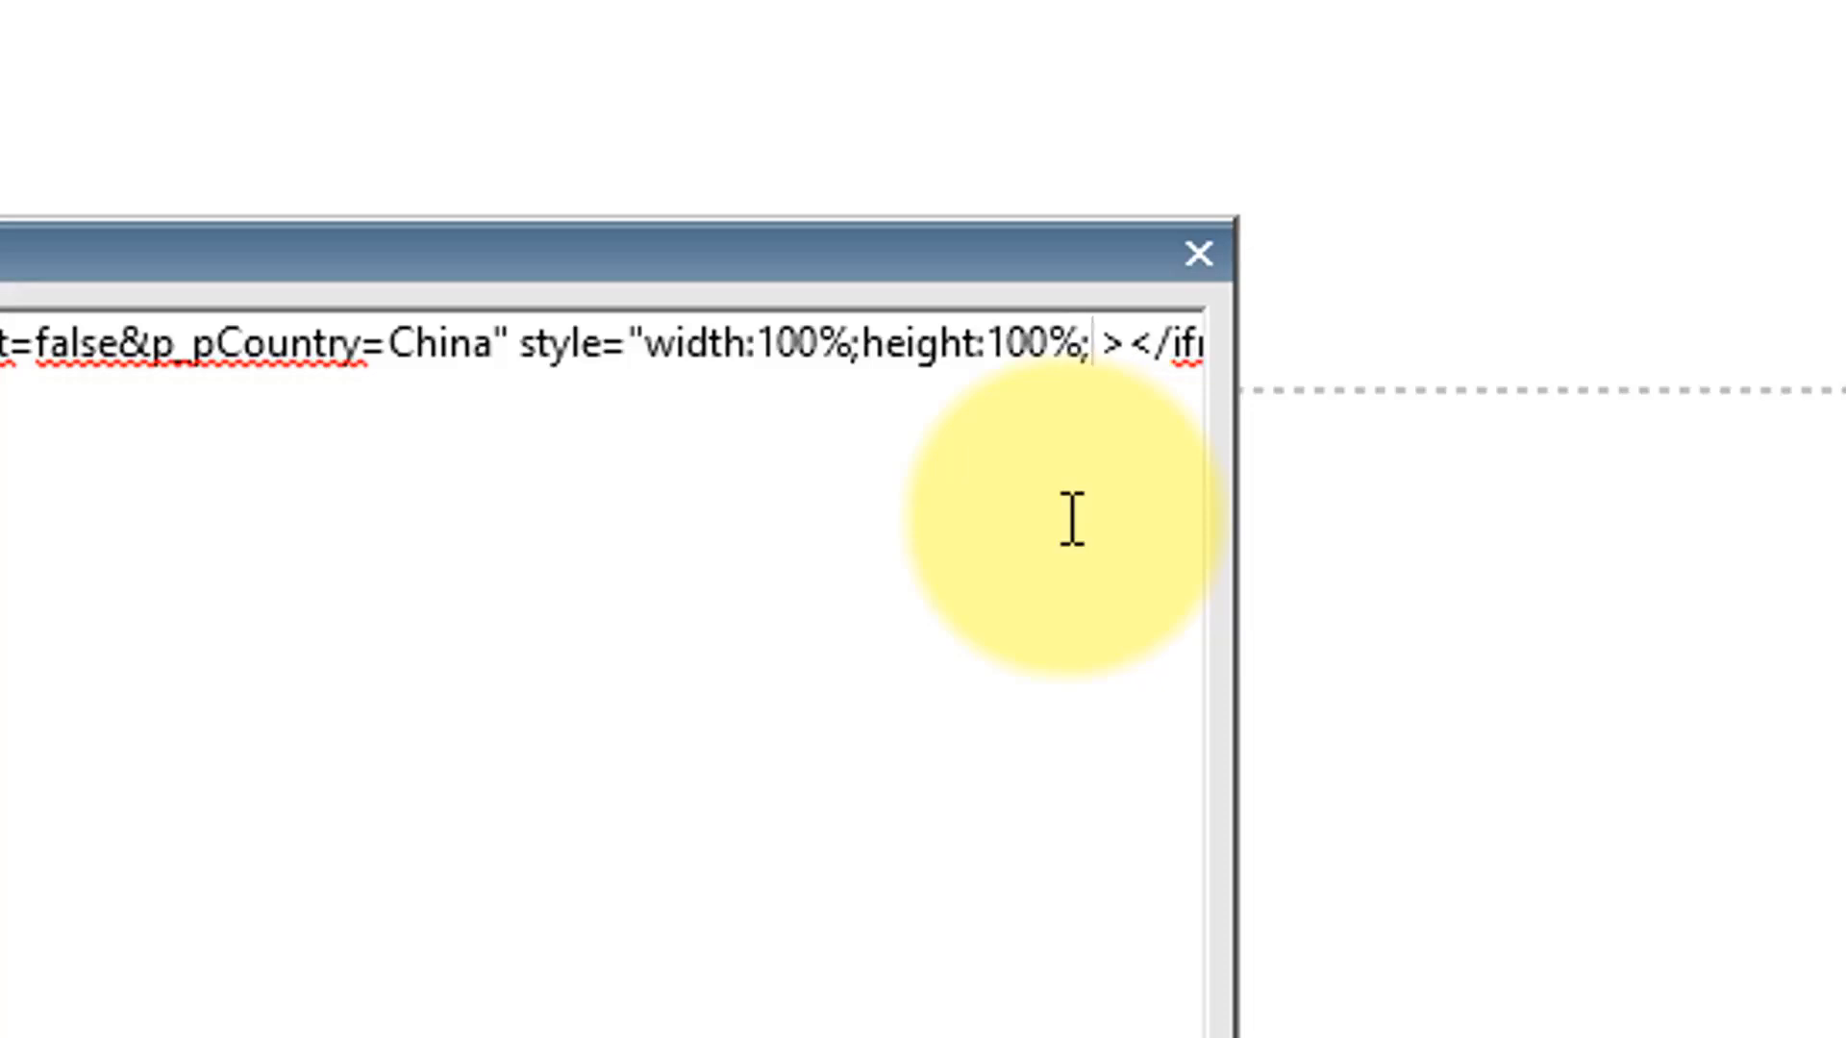
{"action": "type", "text": "\""}
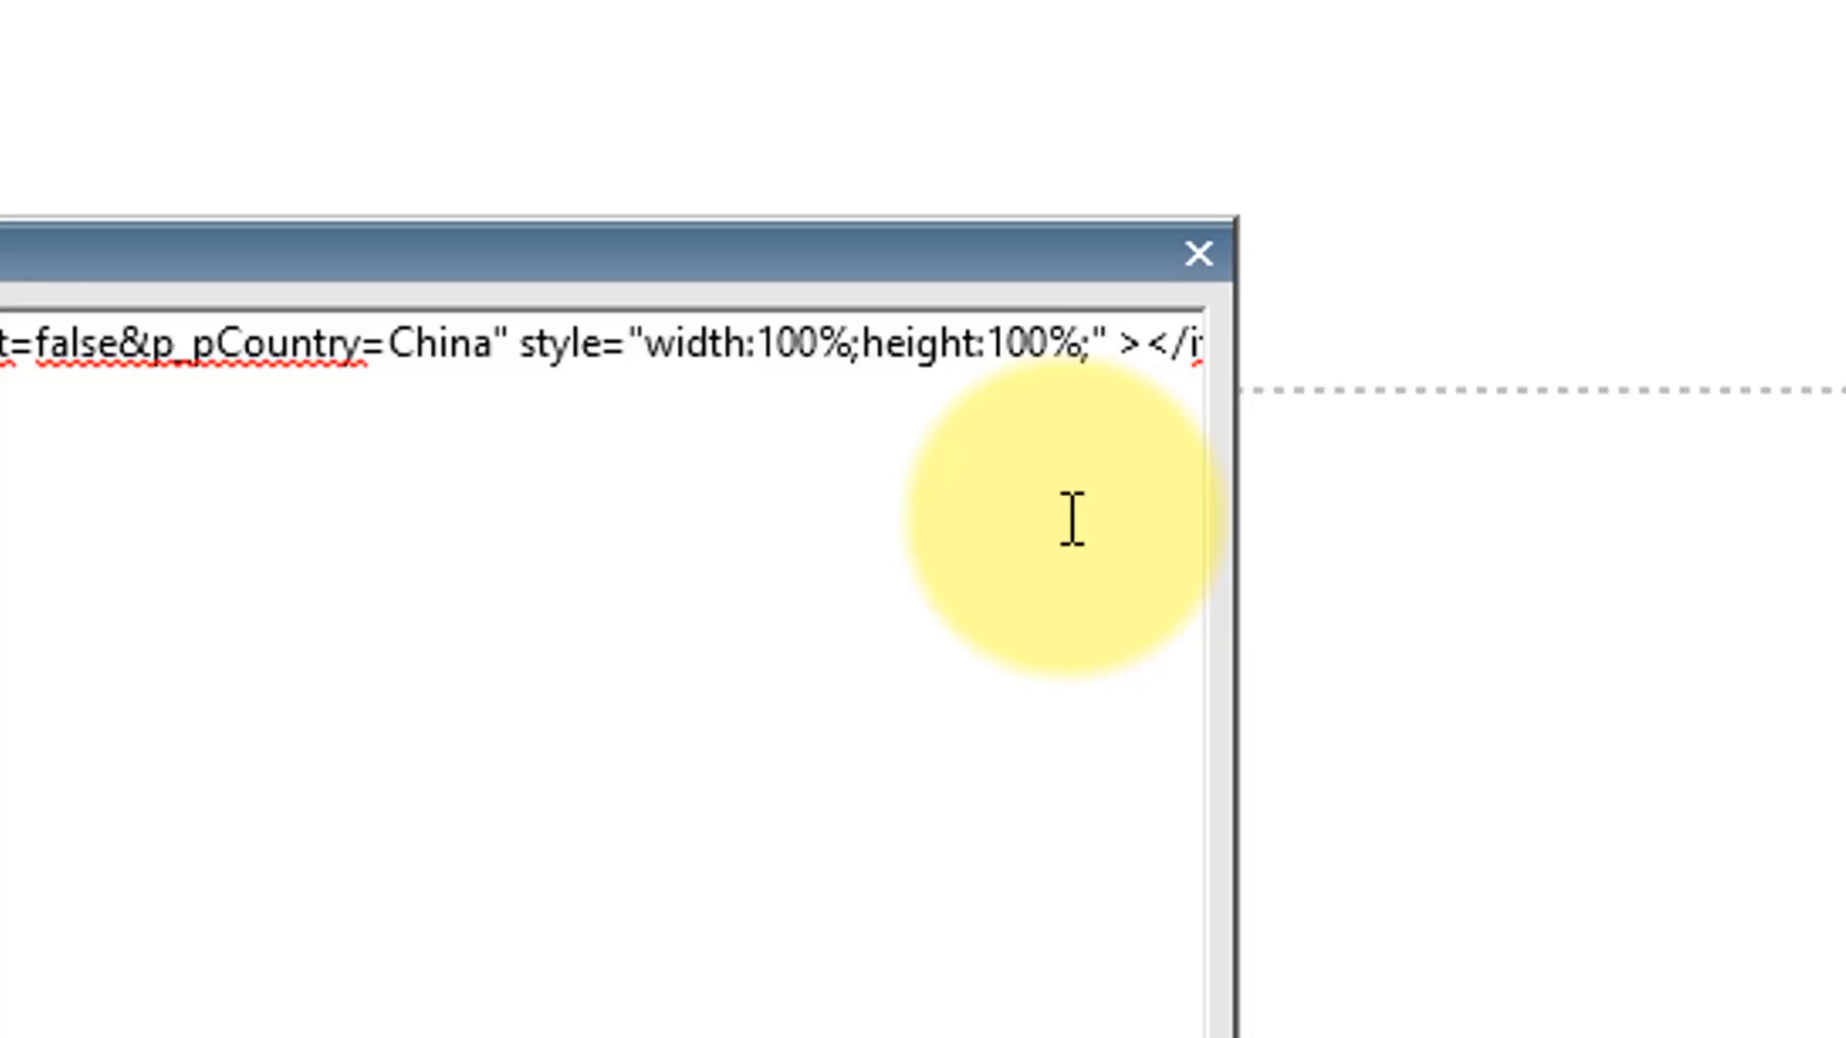
- Copy the style="width:100%;height:100%;" attribute from the Report1 iframe markup and confirm the HTML
{"action": "key", "text": "shift+Left"}
{"action": "key", "text": "shift+Left"}
{"action": "key", "text": "shift+Left"}
{"action": "key", "text": "shift+Left"}
{"action": "key", "text": "shift+Left"}
{"action": "key", "text": "shift+Left"}
{"action": "key", "text": "shift+Left"}
{"action": "key", "text": "shift+Left"}
{"action": "key", "text": "shift+Left"}
{"action": "key", "text": "shift+Left"}
{"action": "key", "text": "shift+Left"}
{"action": "key", "text": "shift+Left"}
{"action": "key", "text": "shift+Left"}
{"action": "key", "text": "shift+Left"}
{"action": "key", "text": "shift+Left"}
{"action": "key", "text": "shift+Left"}
{"action": "key", "text": "shift+Left"}
{"action": "key", "text": "shift+Left"}
{"action": "key", "text": "shift+Left"}
{"action": "key", "text": "shift+Left"}
{"action": "key", "text": "shift+Left"}
{"action": "key", "text": "ctrl+c"}
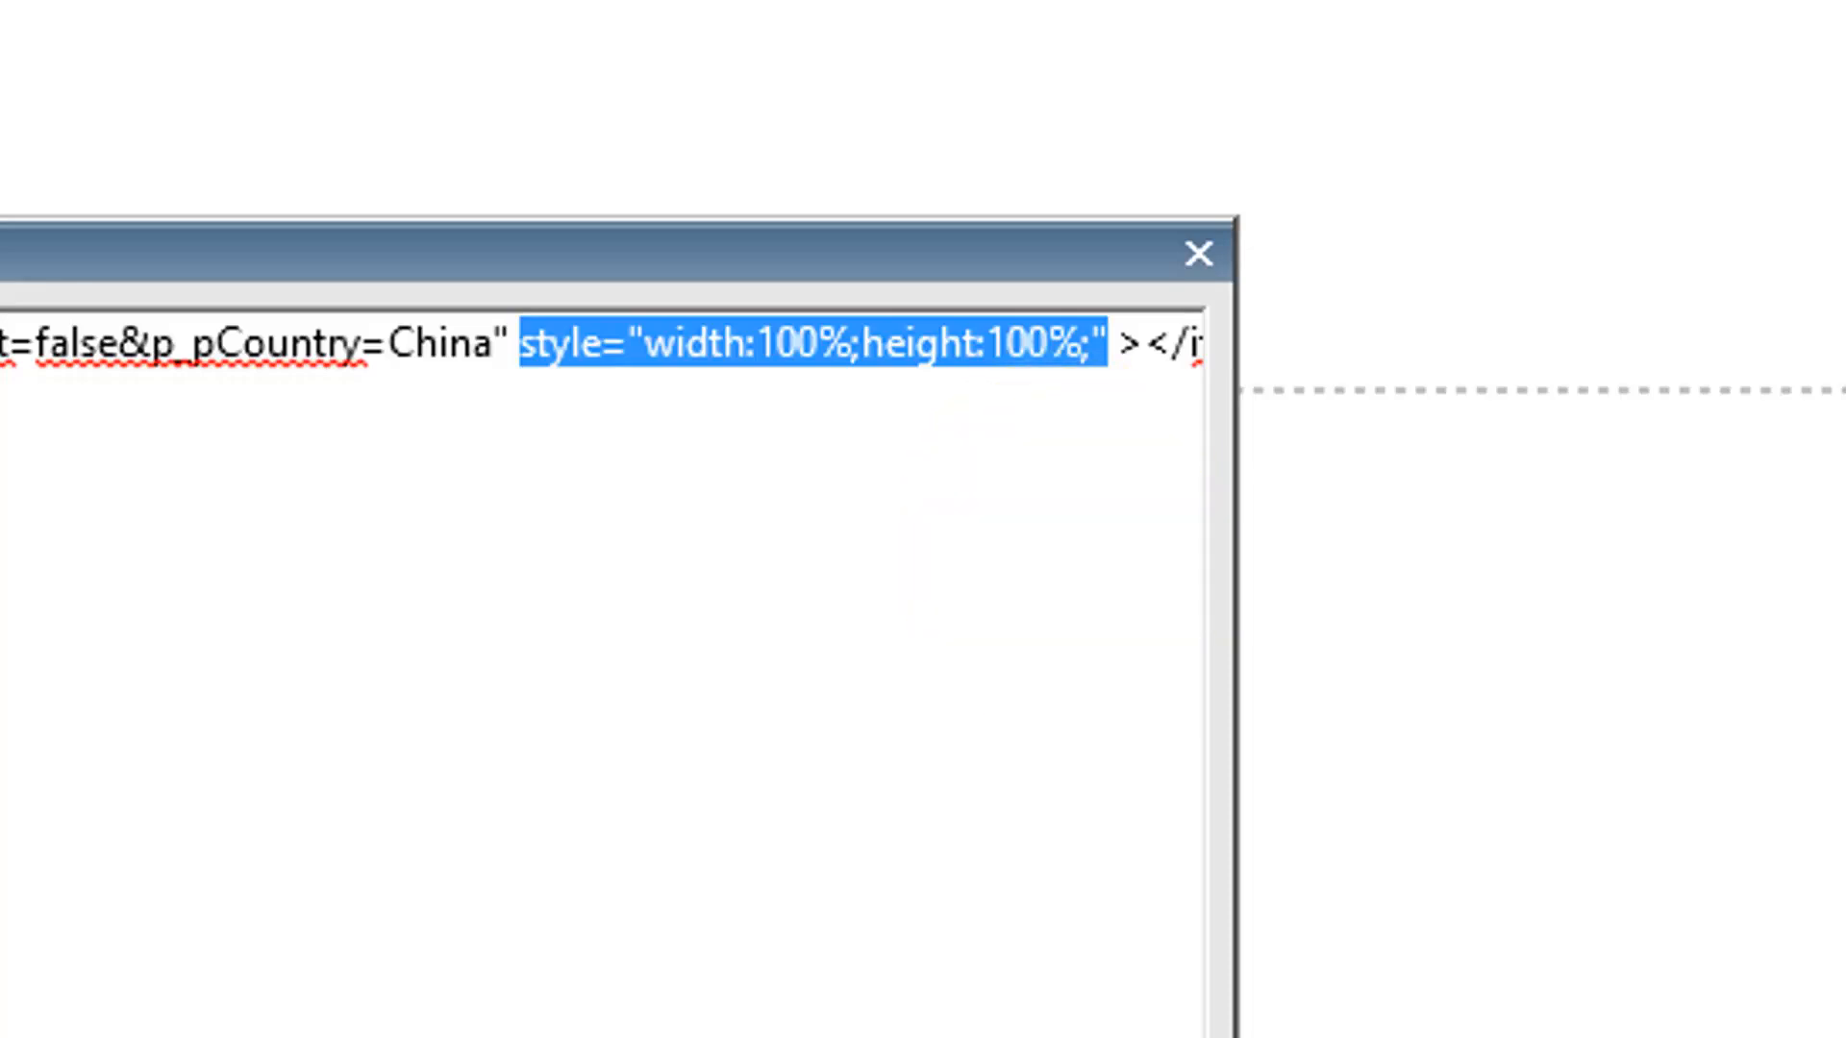
{"action": "left_click", "coordinate": [923, 1037]}
- Paste the copied style attribute after the URL in the right cell's Report2 iframe tag and confirm the HTML
{"action": "double_click", "coordinate": [1171, 746]}
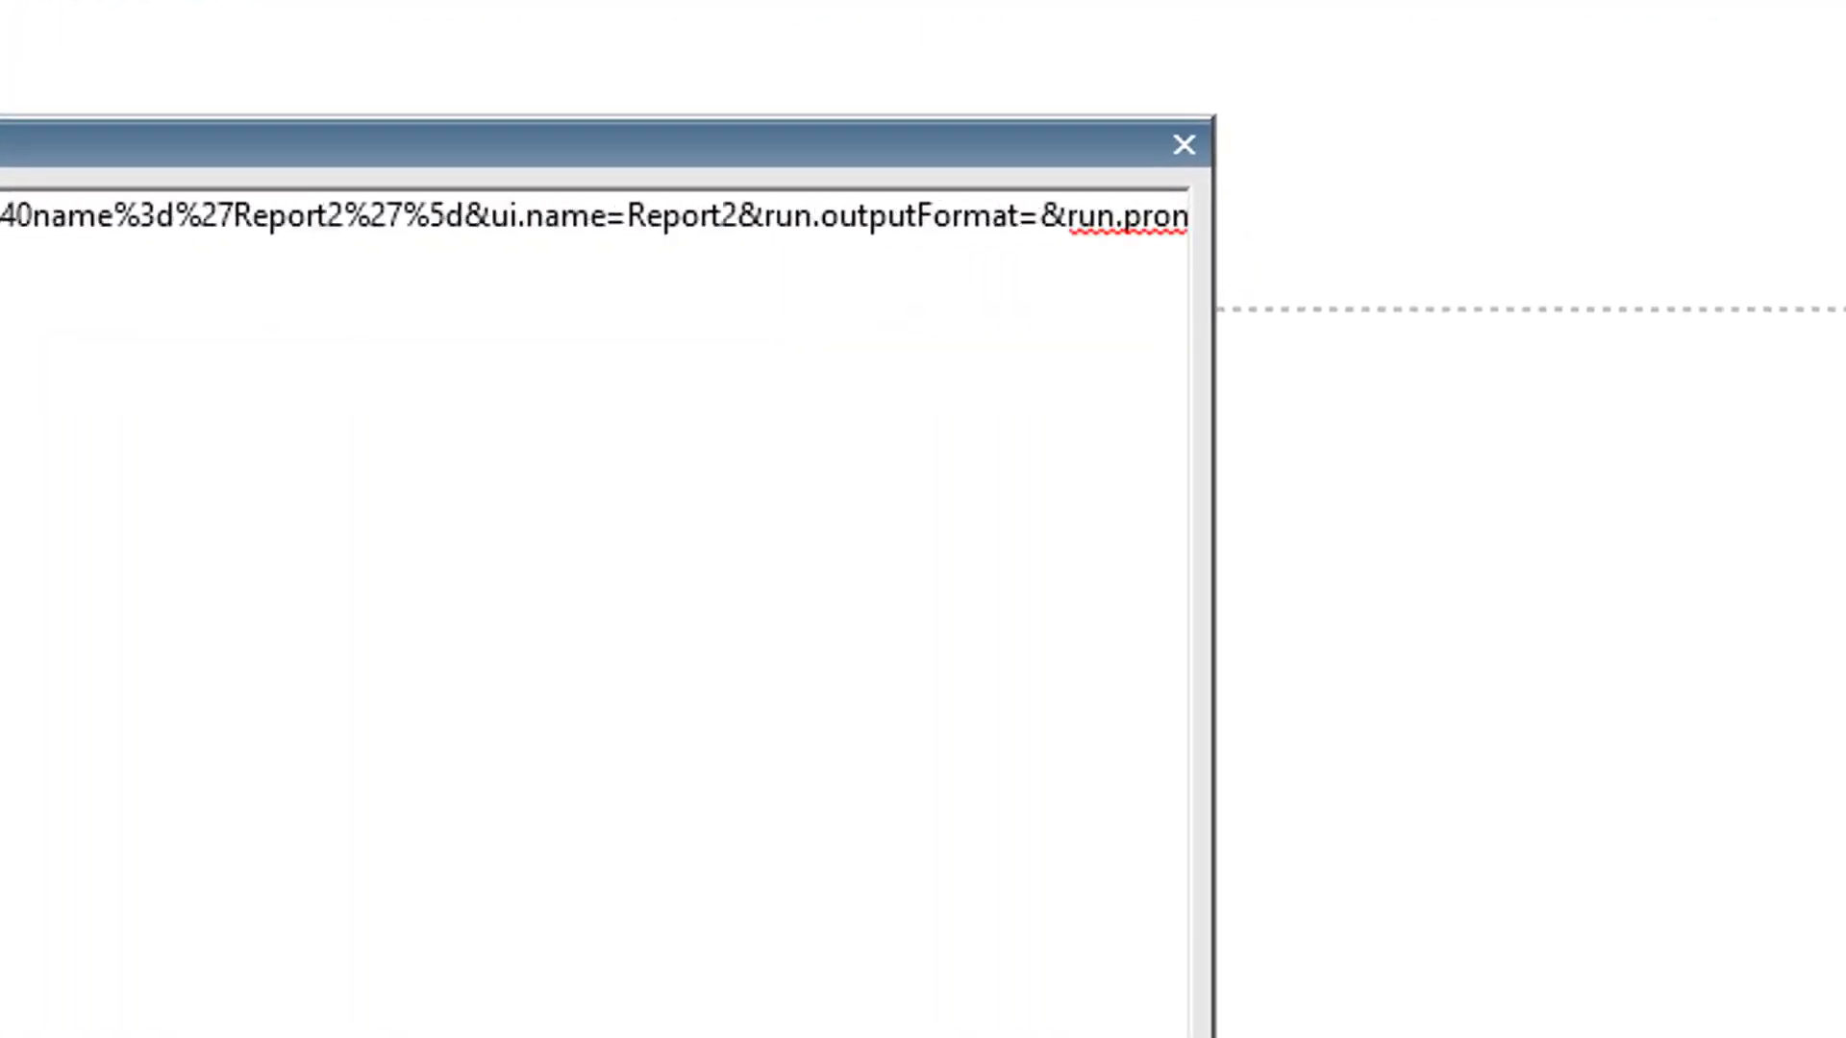
{"action": "left_click_drag", "start_coordinate": [745, 1037], "coordinate": [992, 1037]}
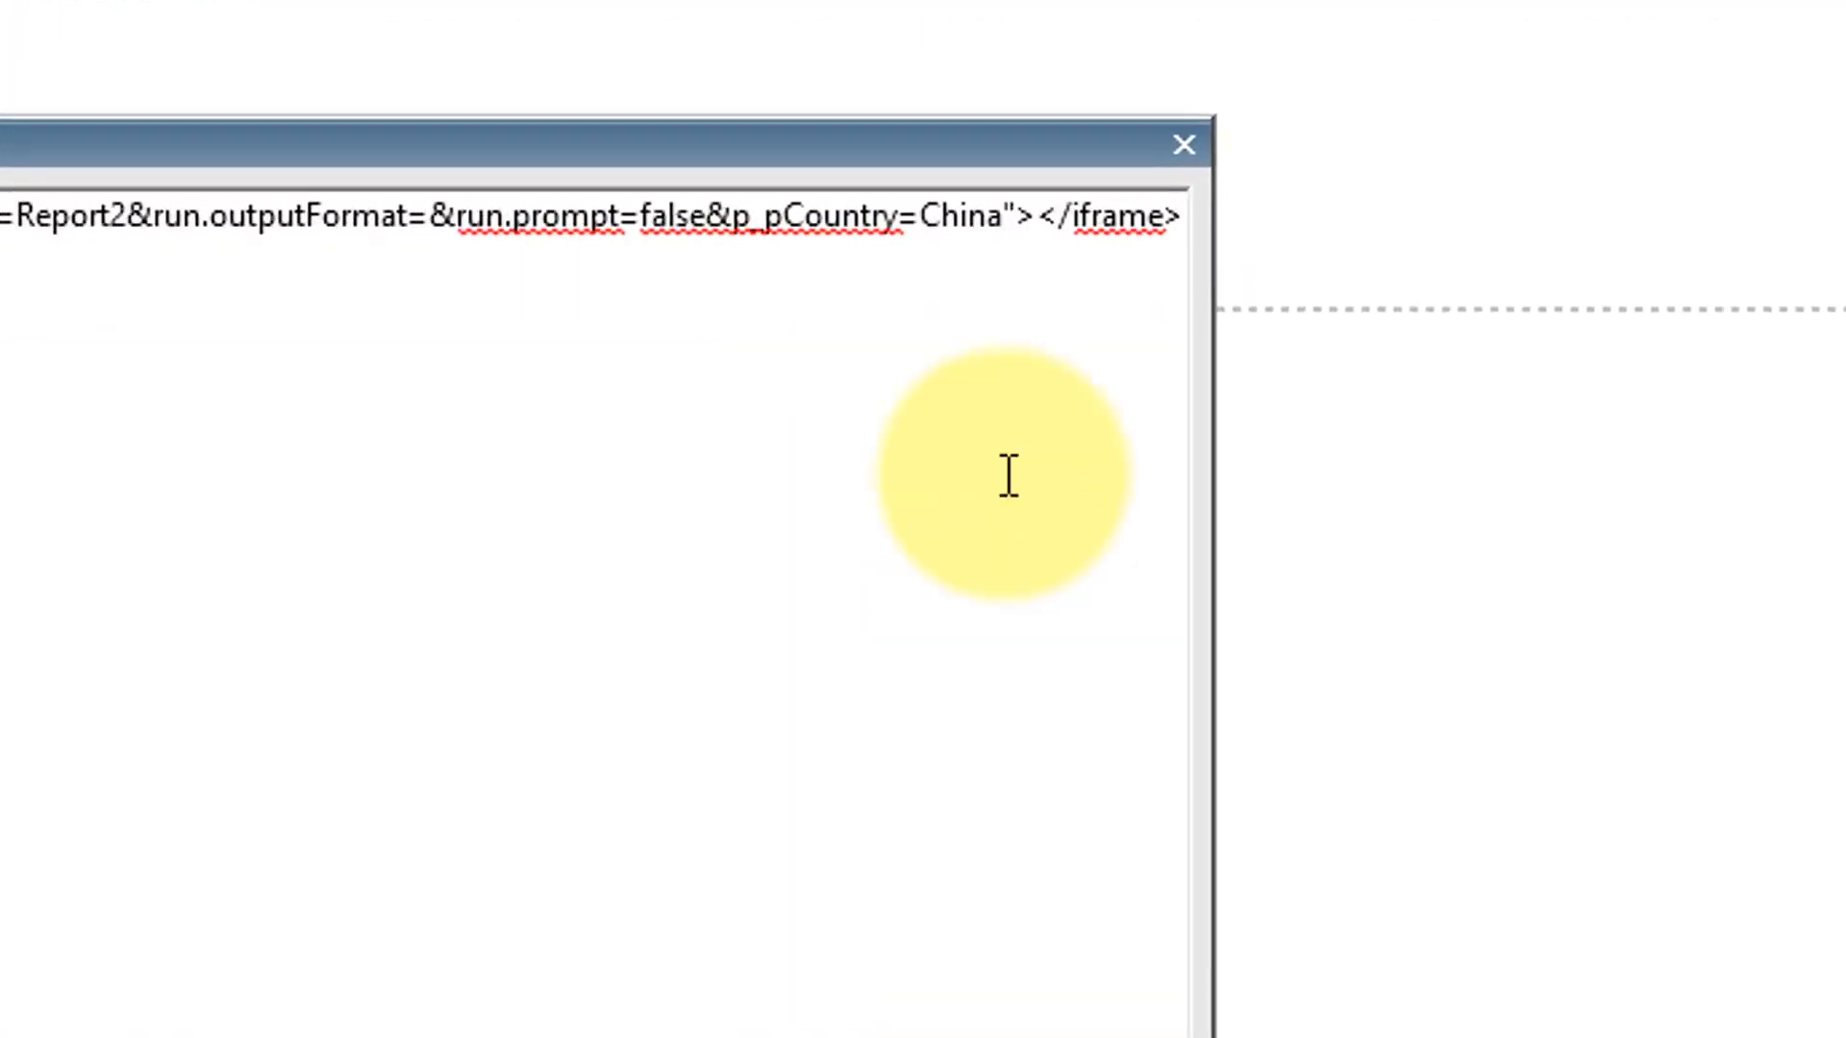
{"action": "left_click", "coordinate": [1013, 214]}
{"action": "key", "text": "ctrl+v"}
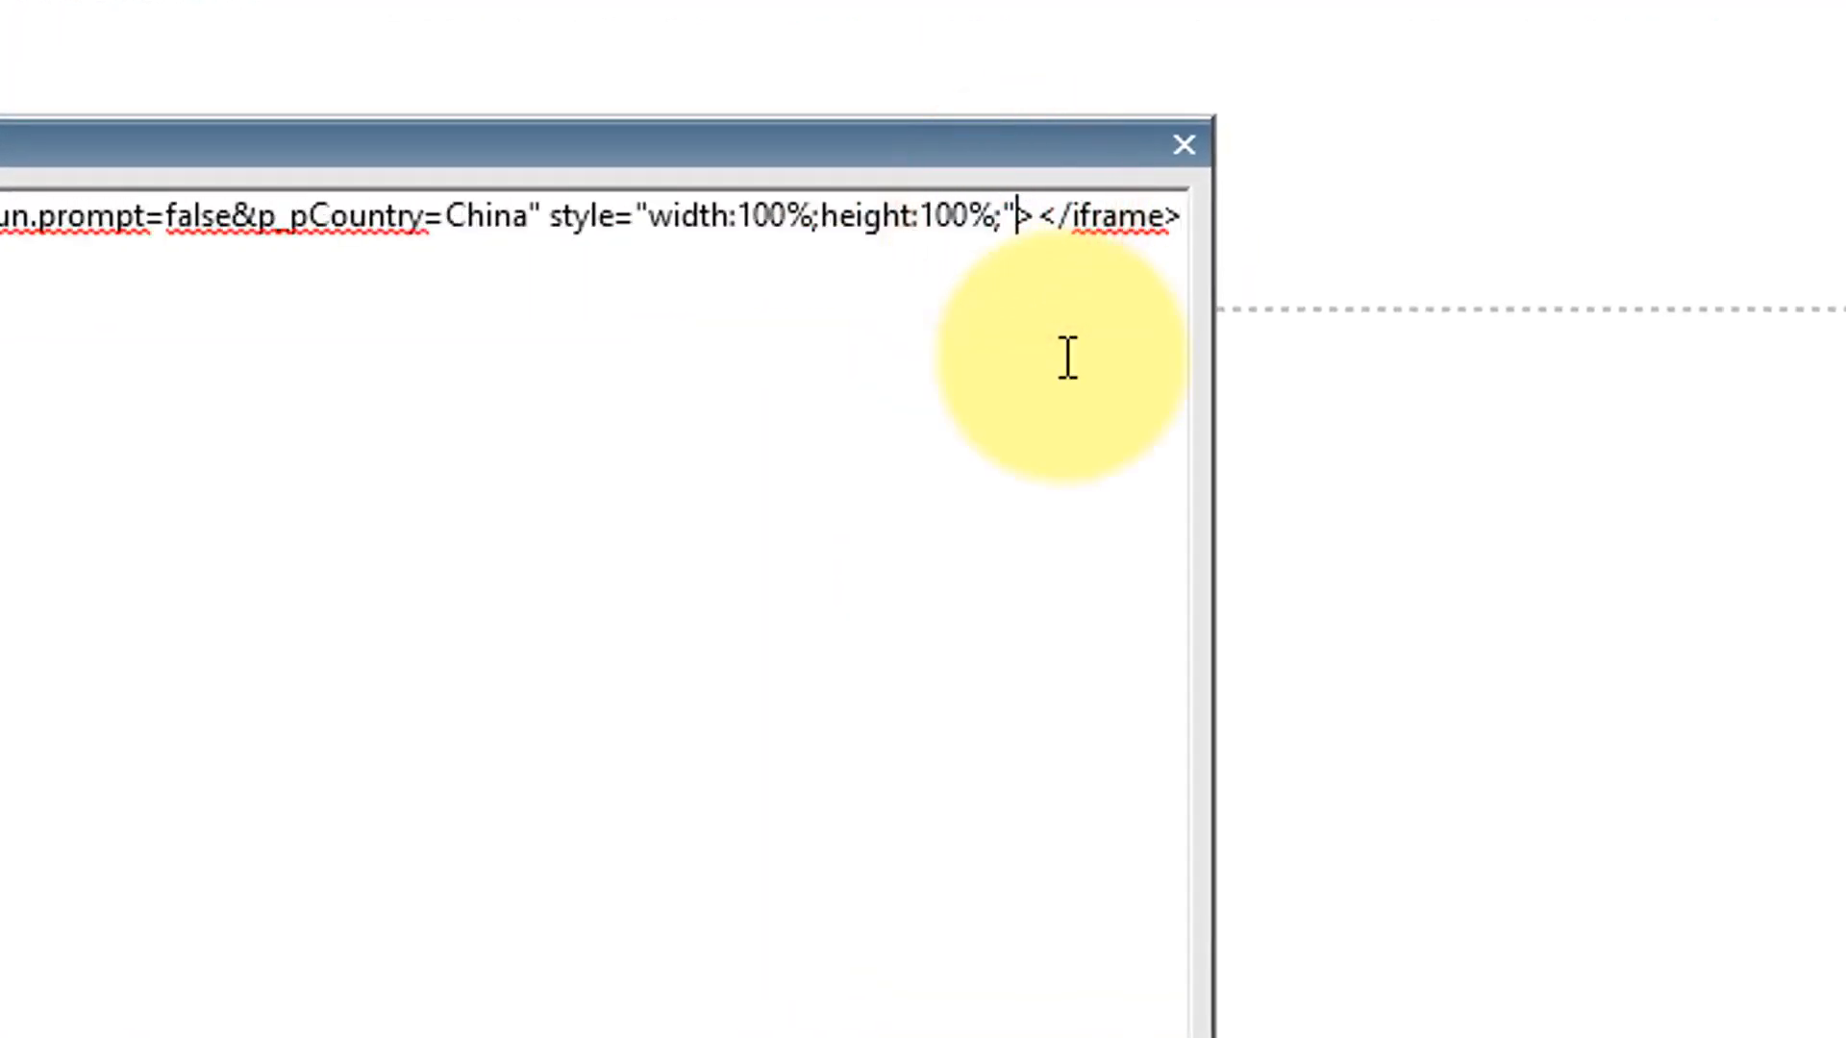
{"action": "left_click", "coordinate": [1342, 717]}
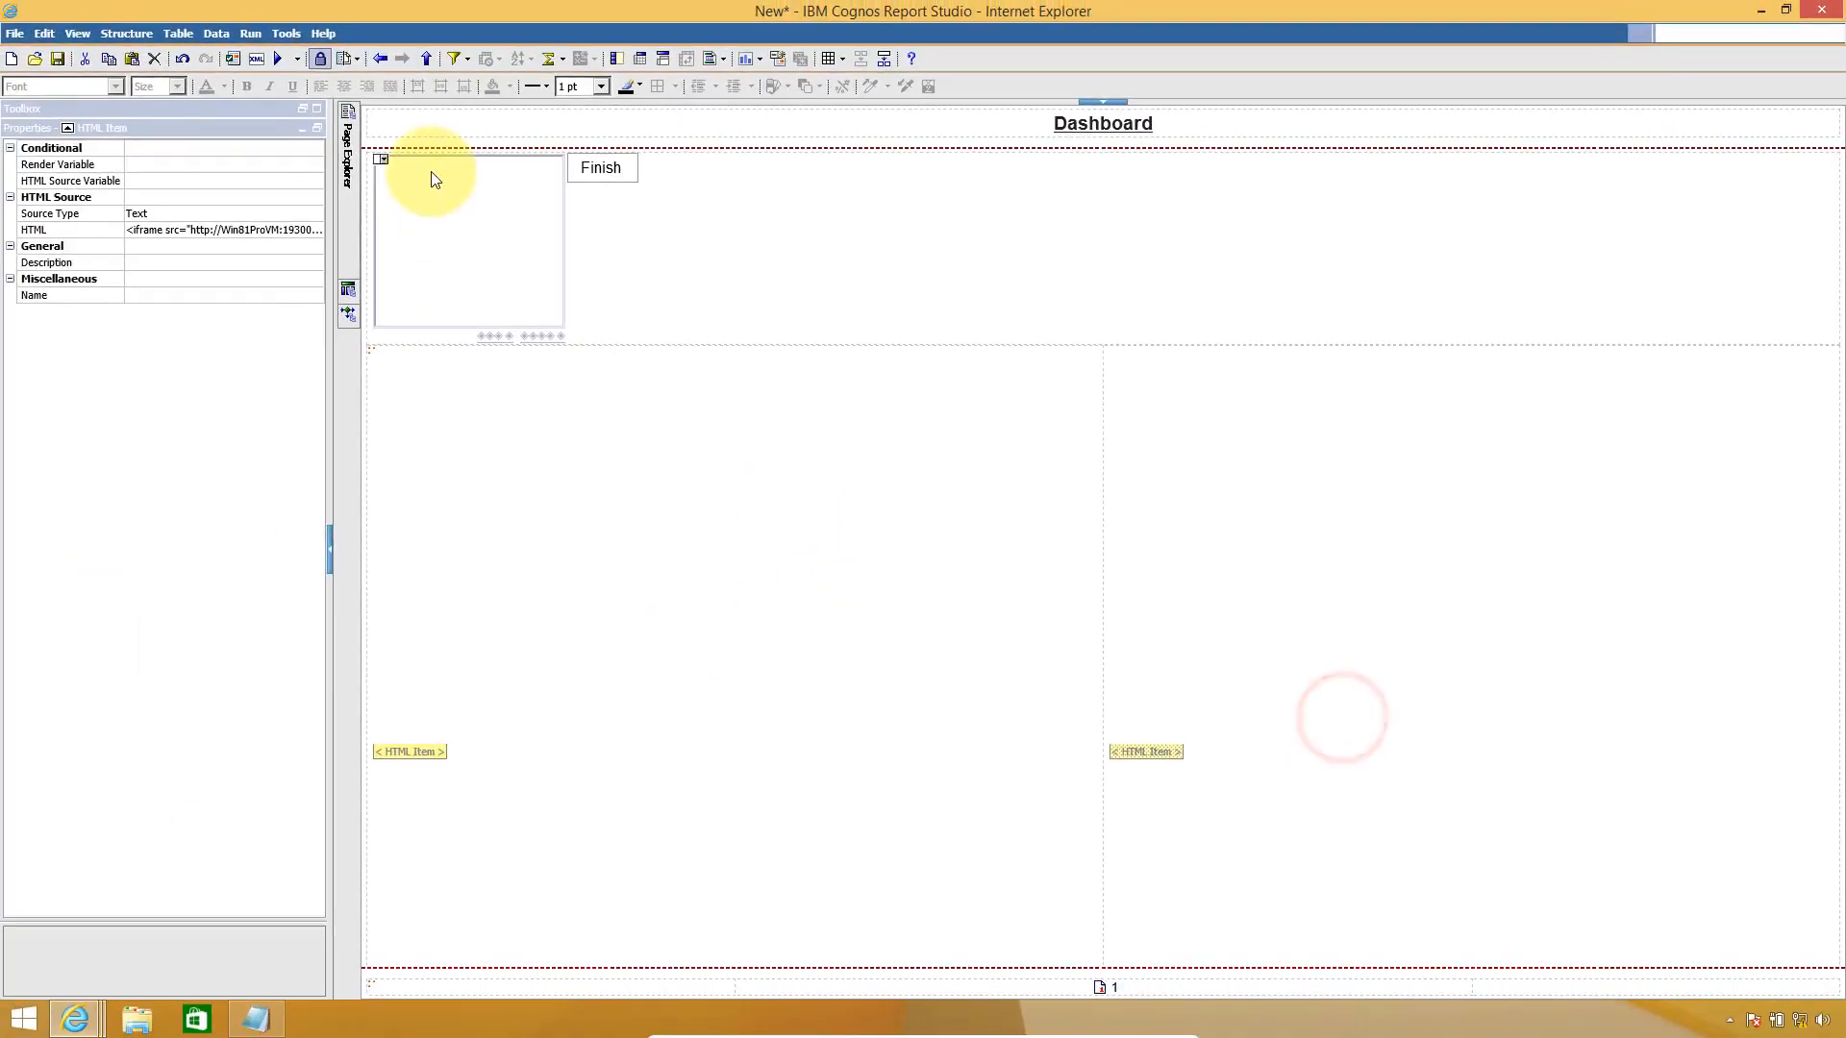
- Run the dashboard in a maximized window, examine the full-size report frames, and submit the country prompt with Belgium selected
{"action": "left_click", "coordinate": [55, 60]}
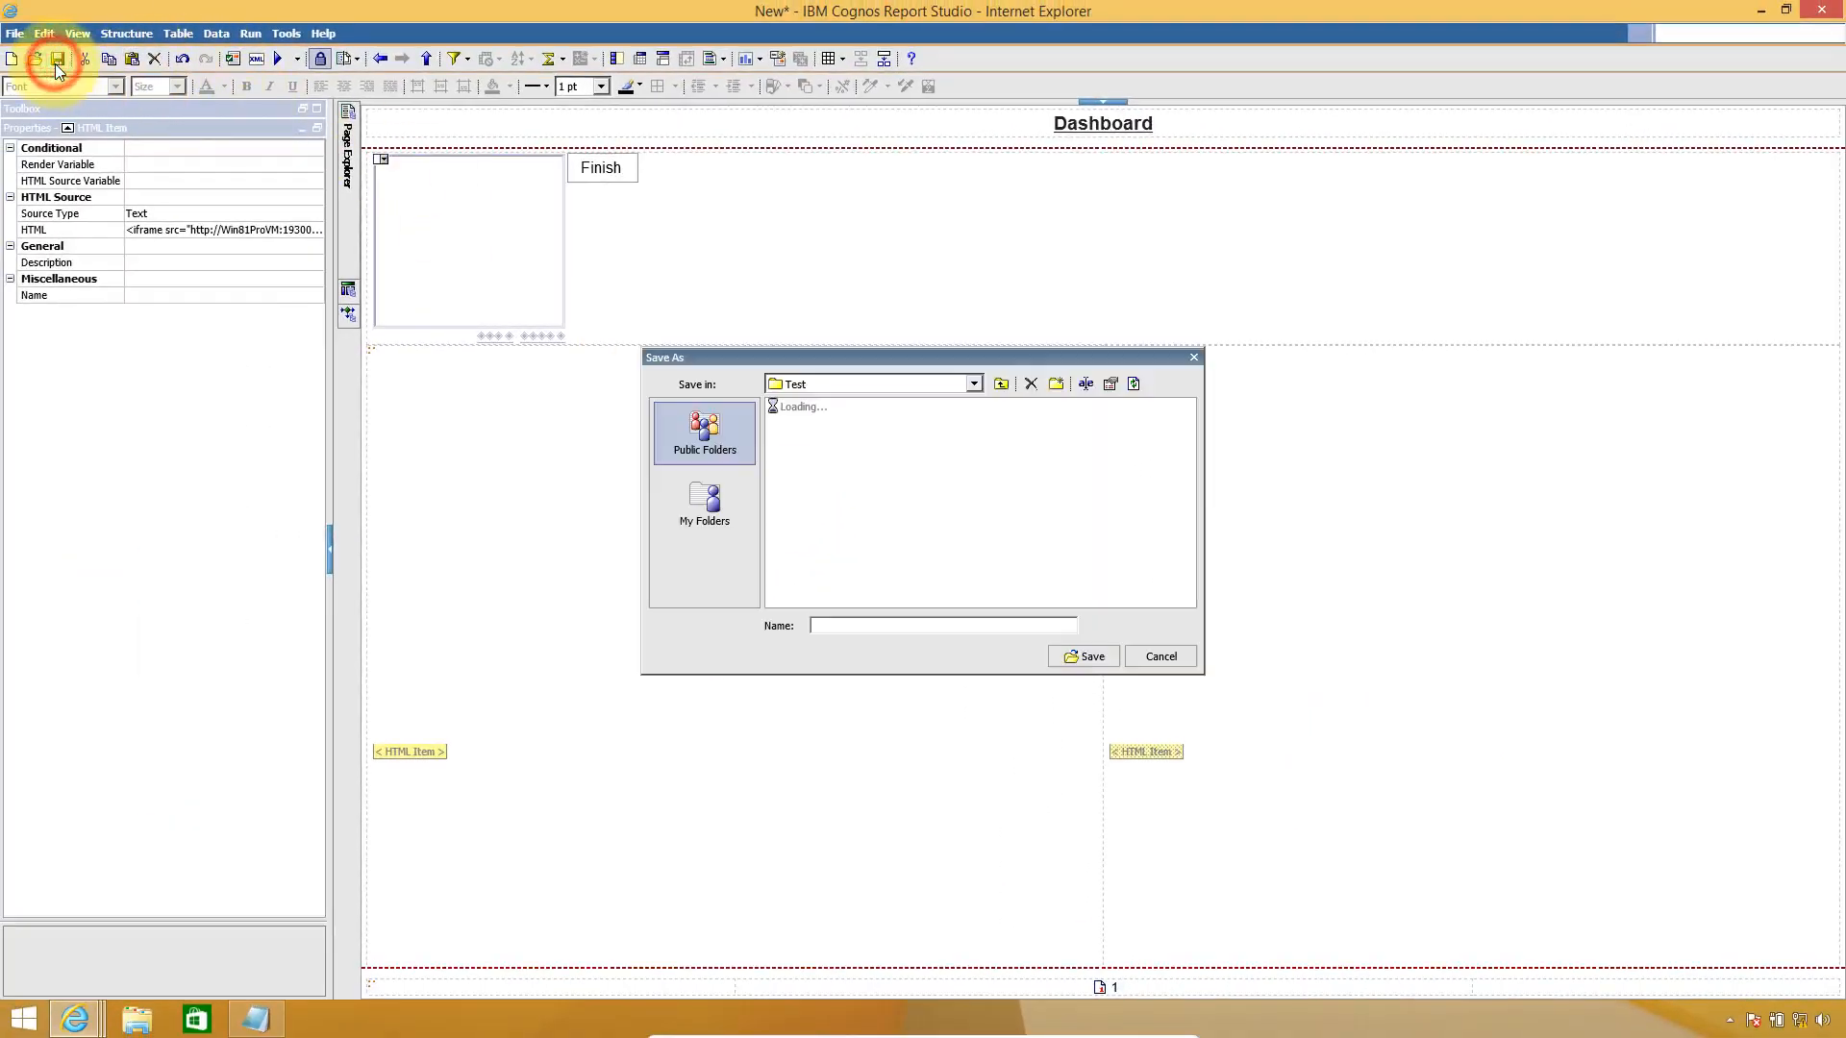
{"action": "left_click", "coordinate": [1135, 655]}
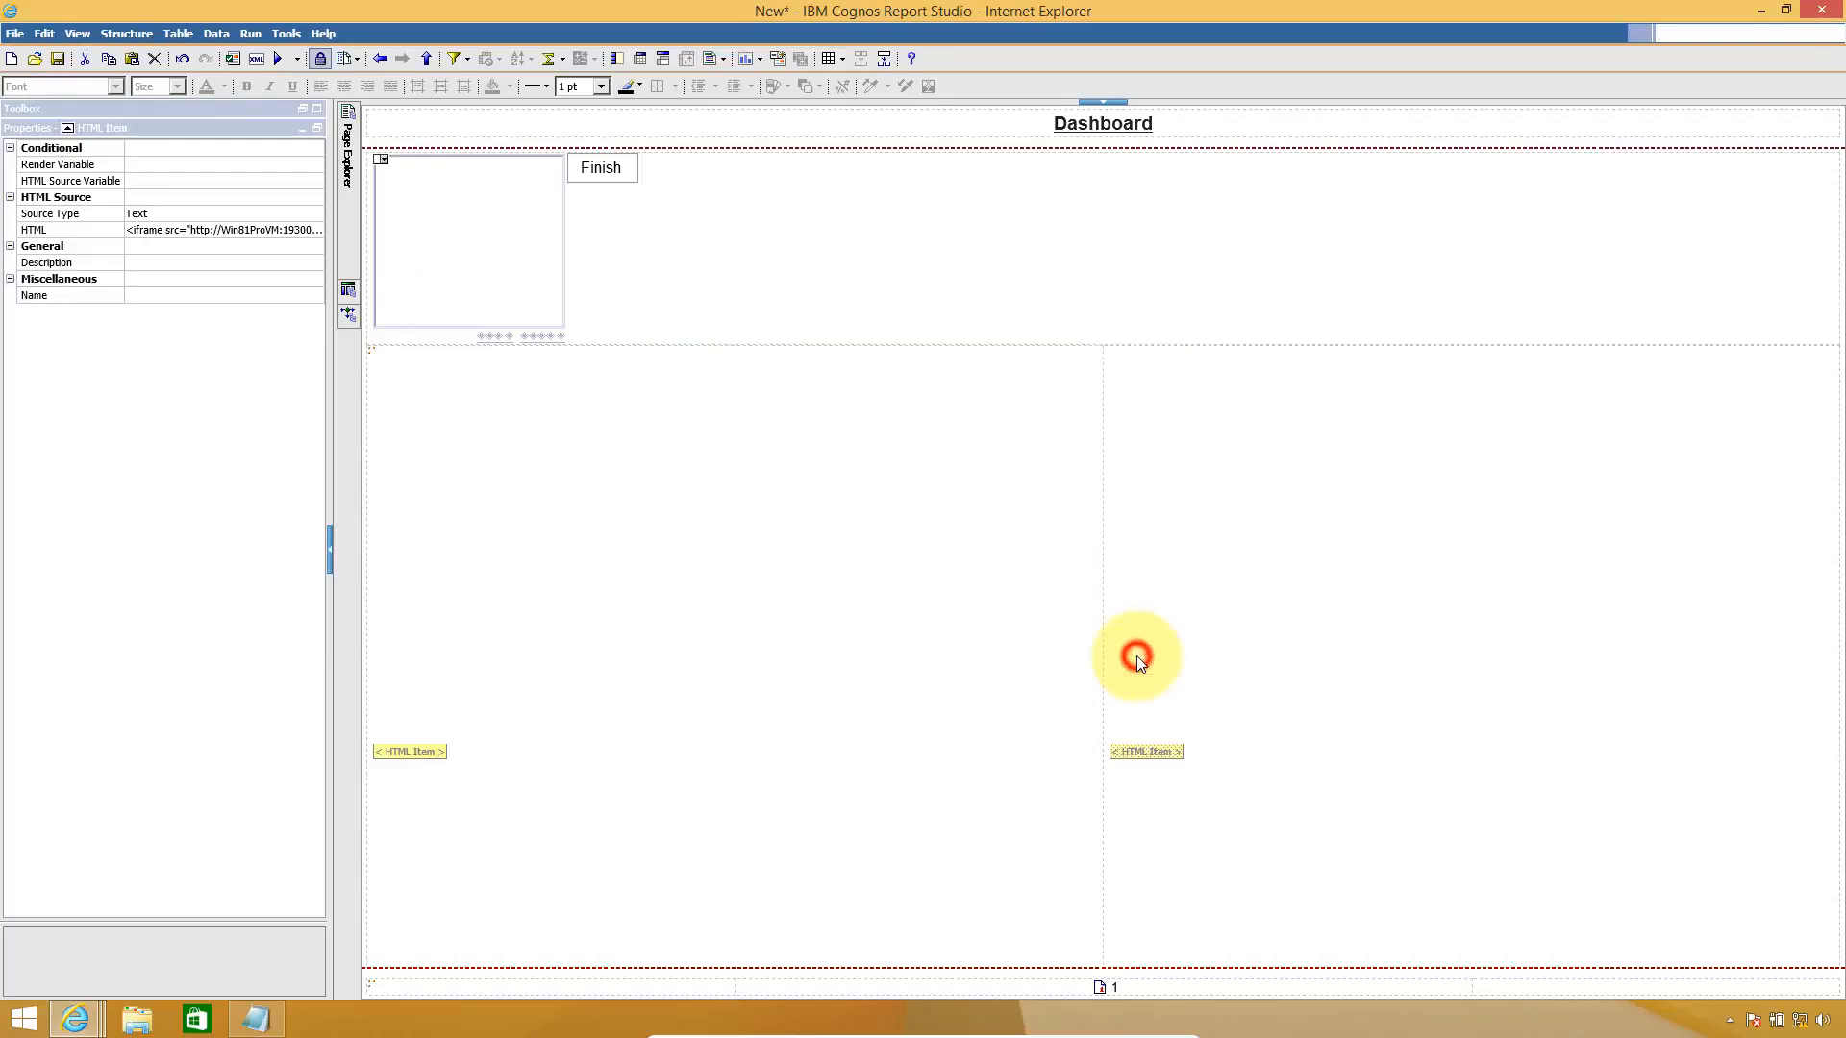
{"action": "left_click", "coordinate": [279, 58]}
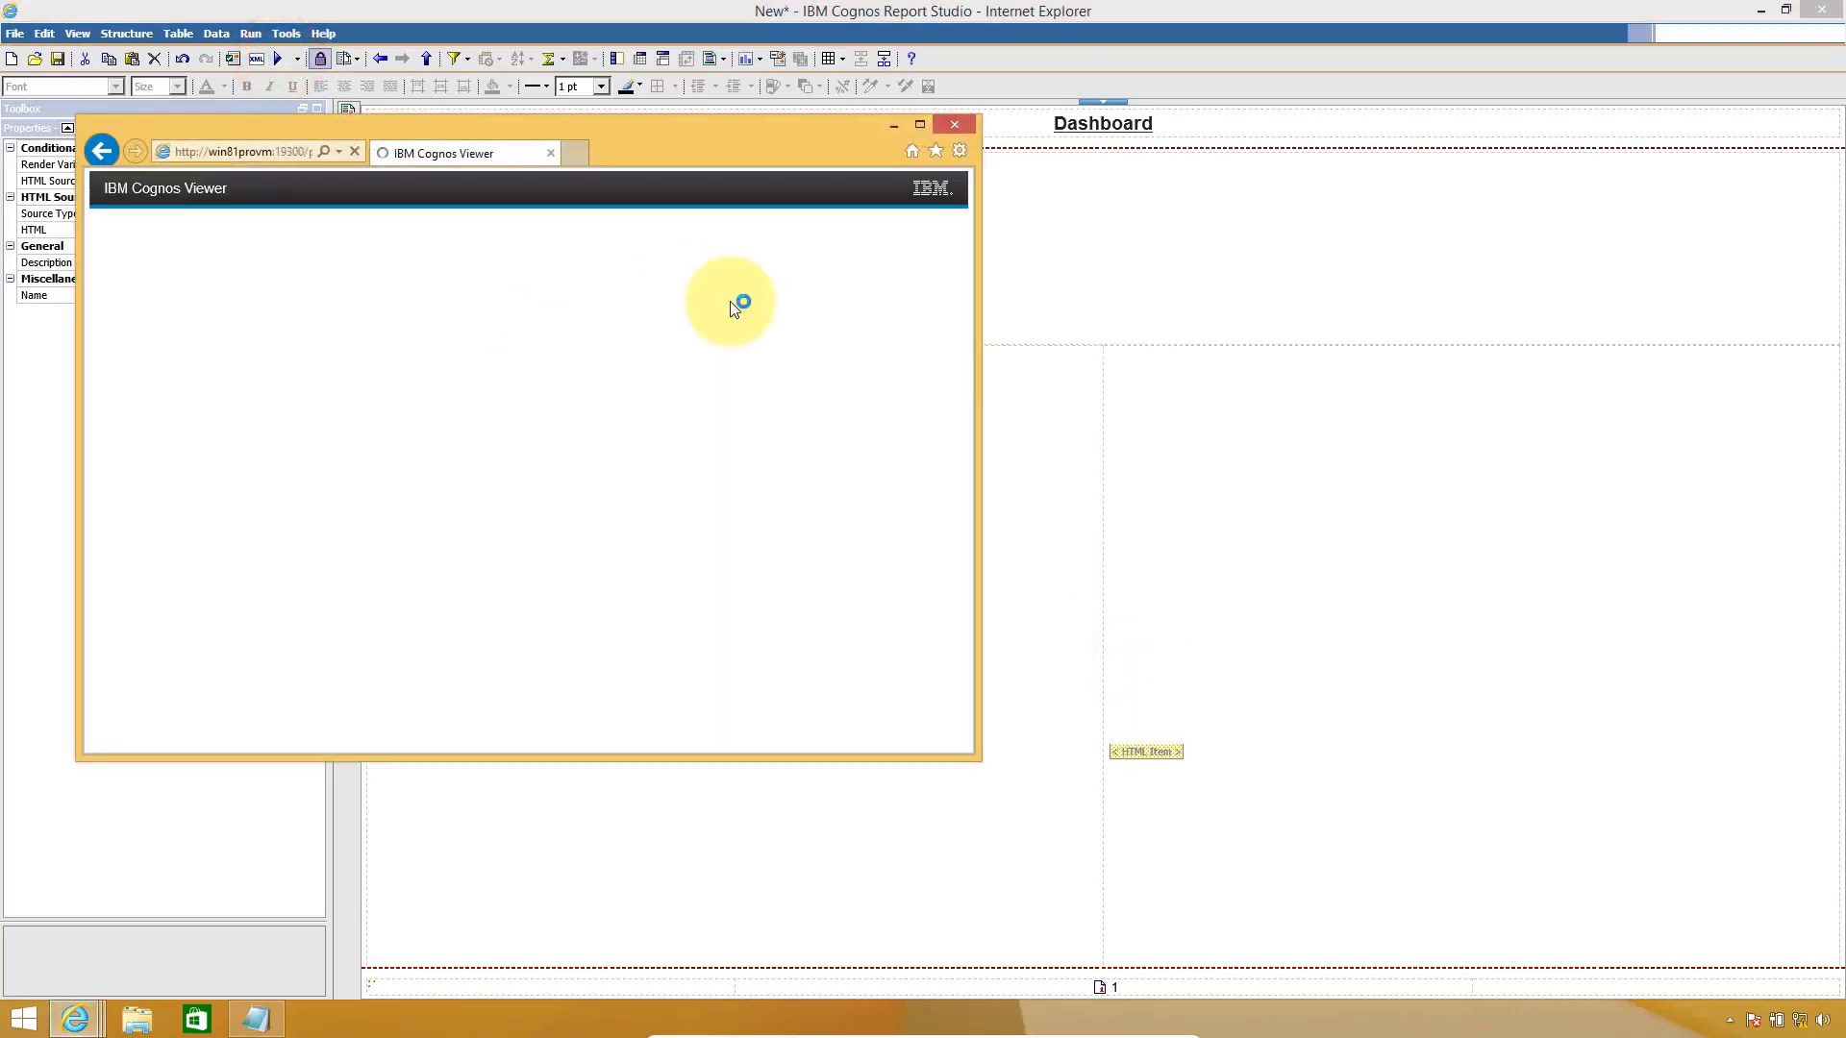
{"action": "left_click", "coordinate": [919, 126]}
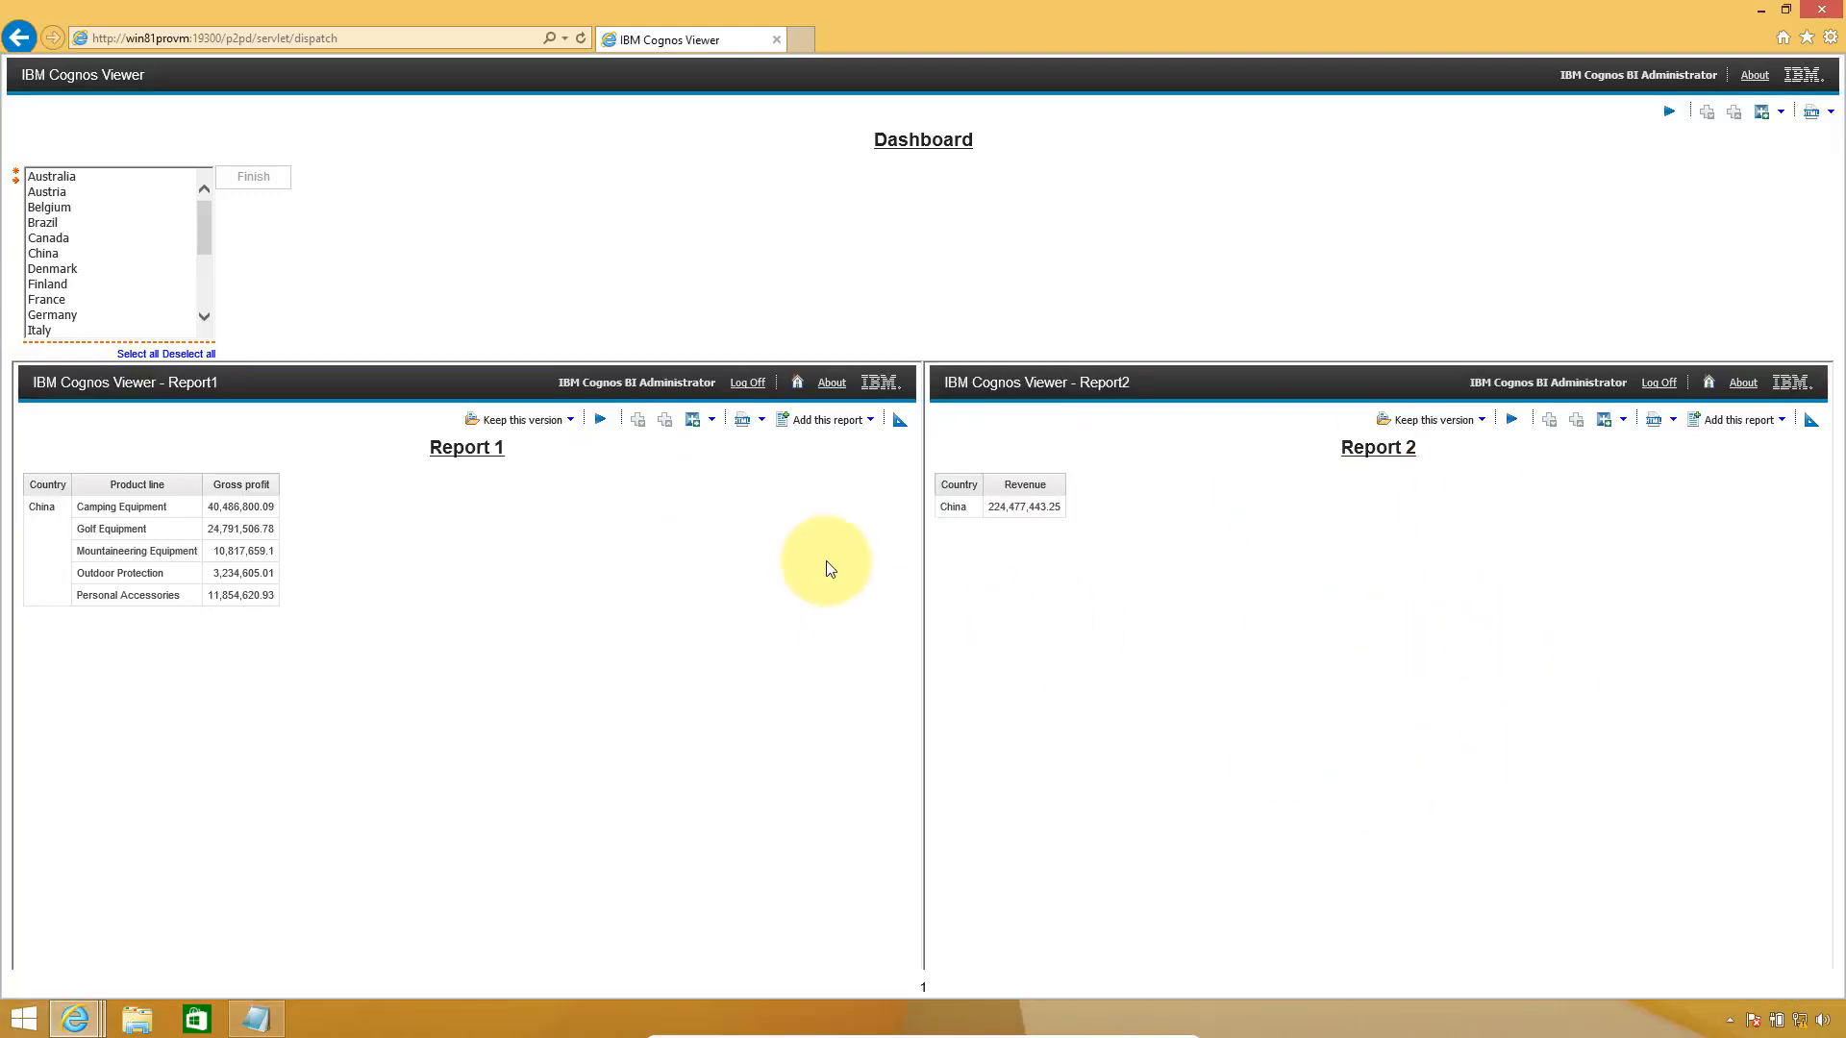
{"action": "left_click", "coordinate": [77, 238]}
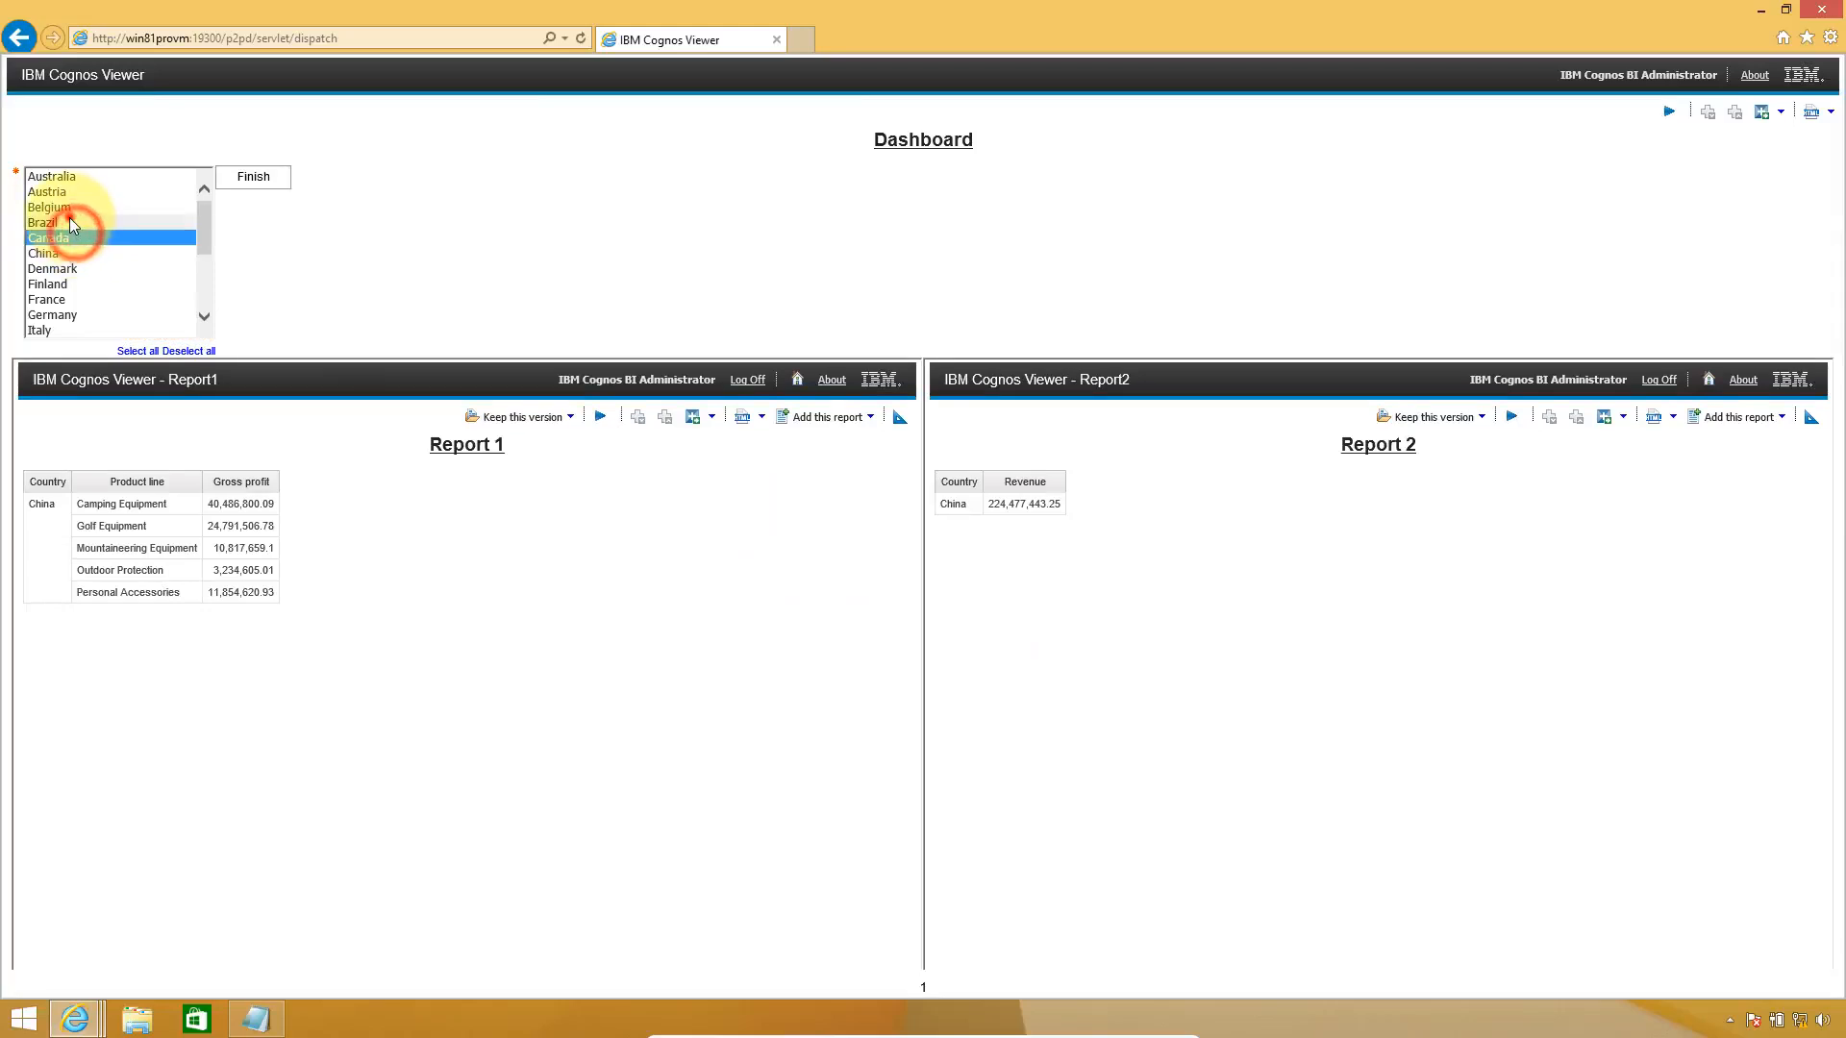
{"action": "left_click", "coordinate": [67, 208]}
{"action": "left_click", "coordinate": [256, 177]}
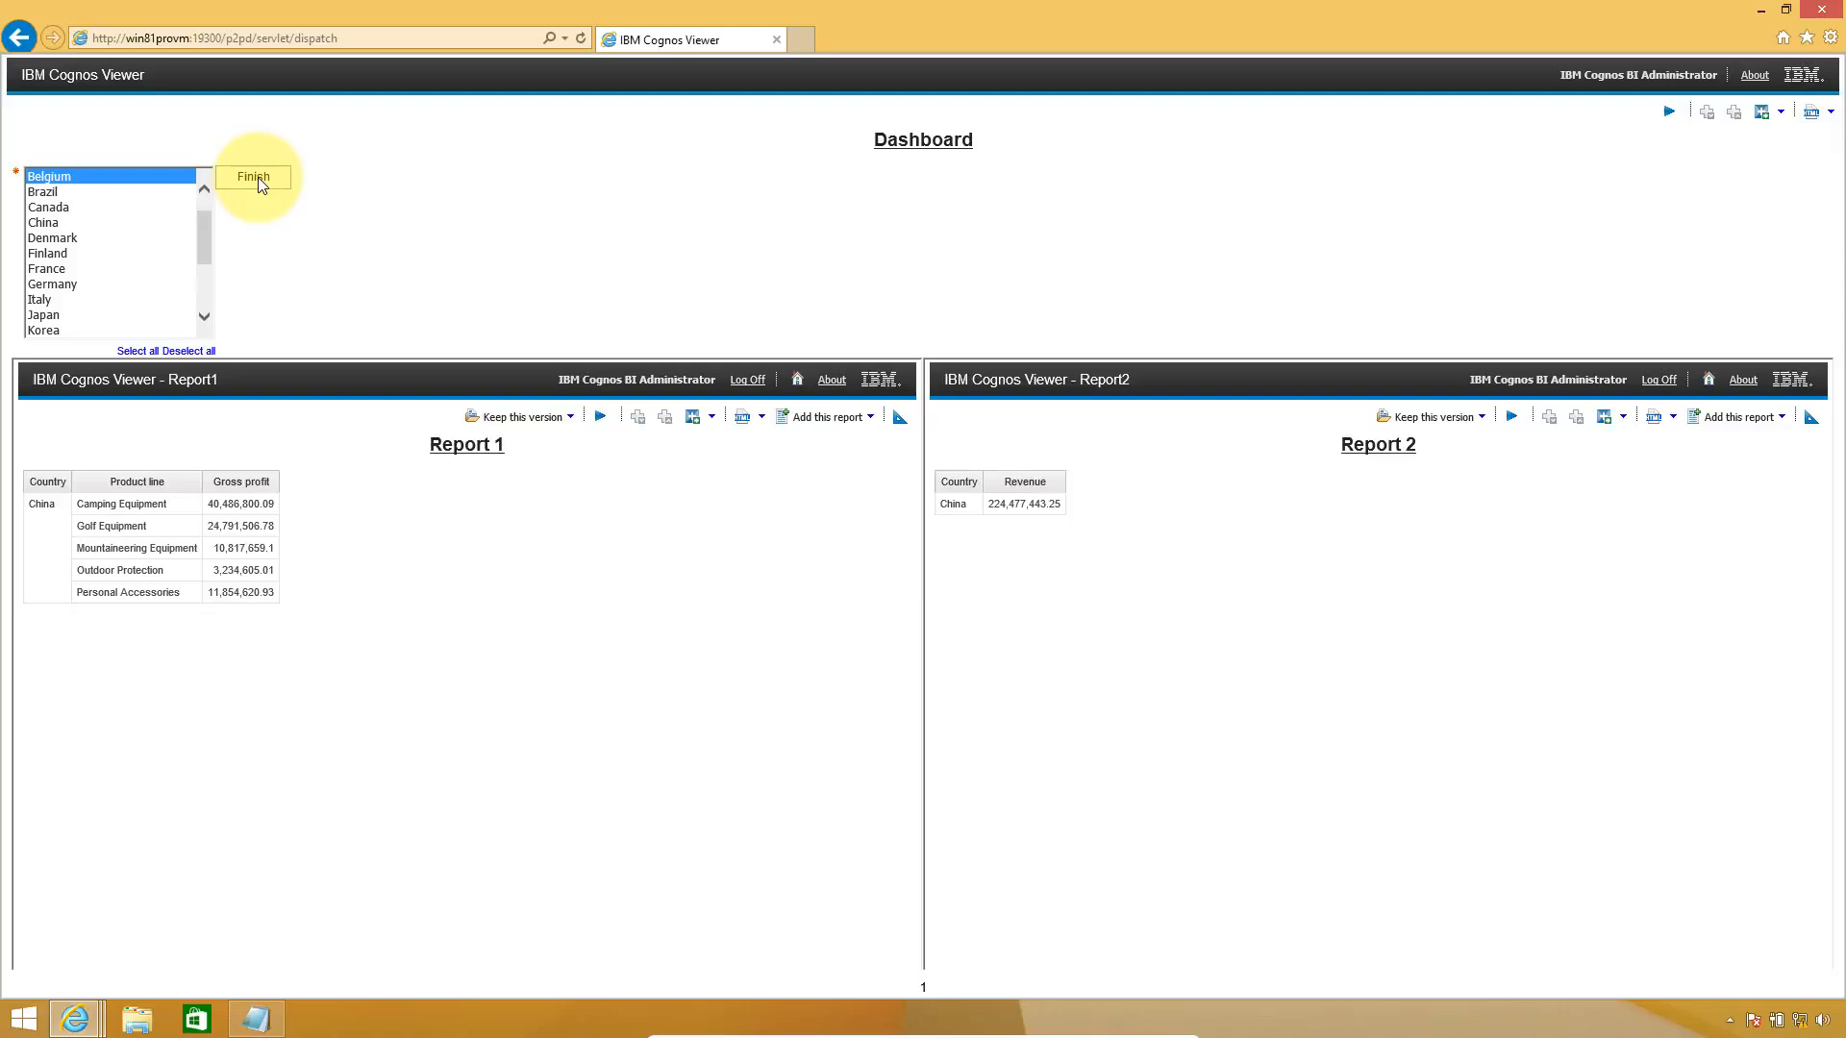
- Switch to Notepad, examine the hard-coded China value at the end of the Report2 URL, and return to Report Studio
{"action": "key", "text": "alt+Tab"}
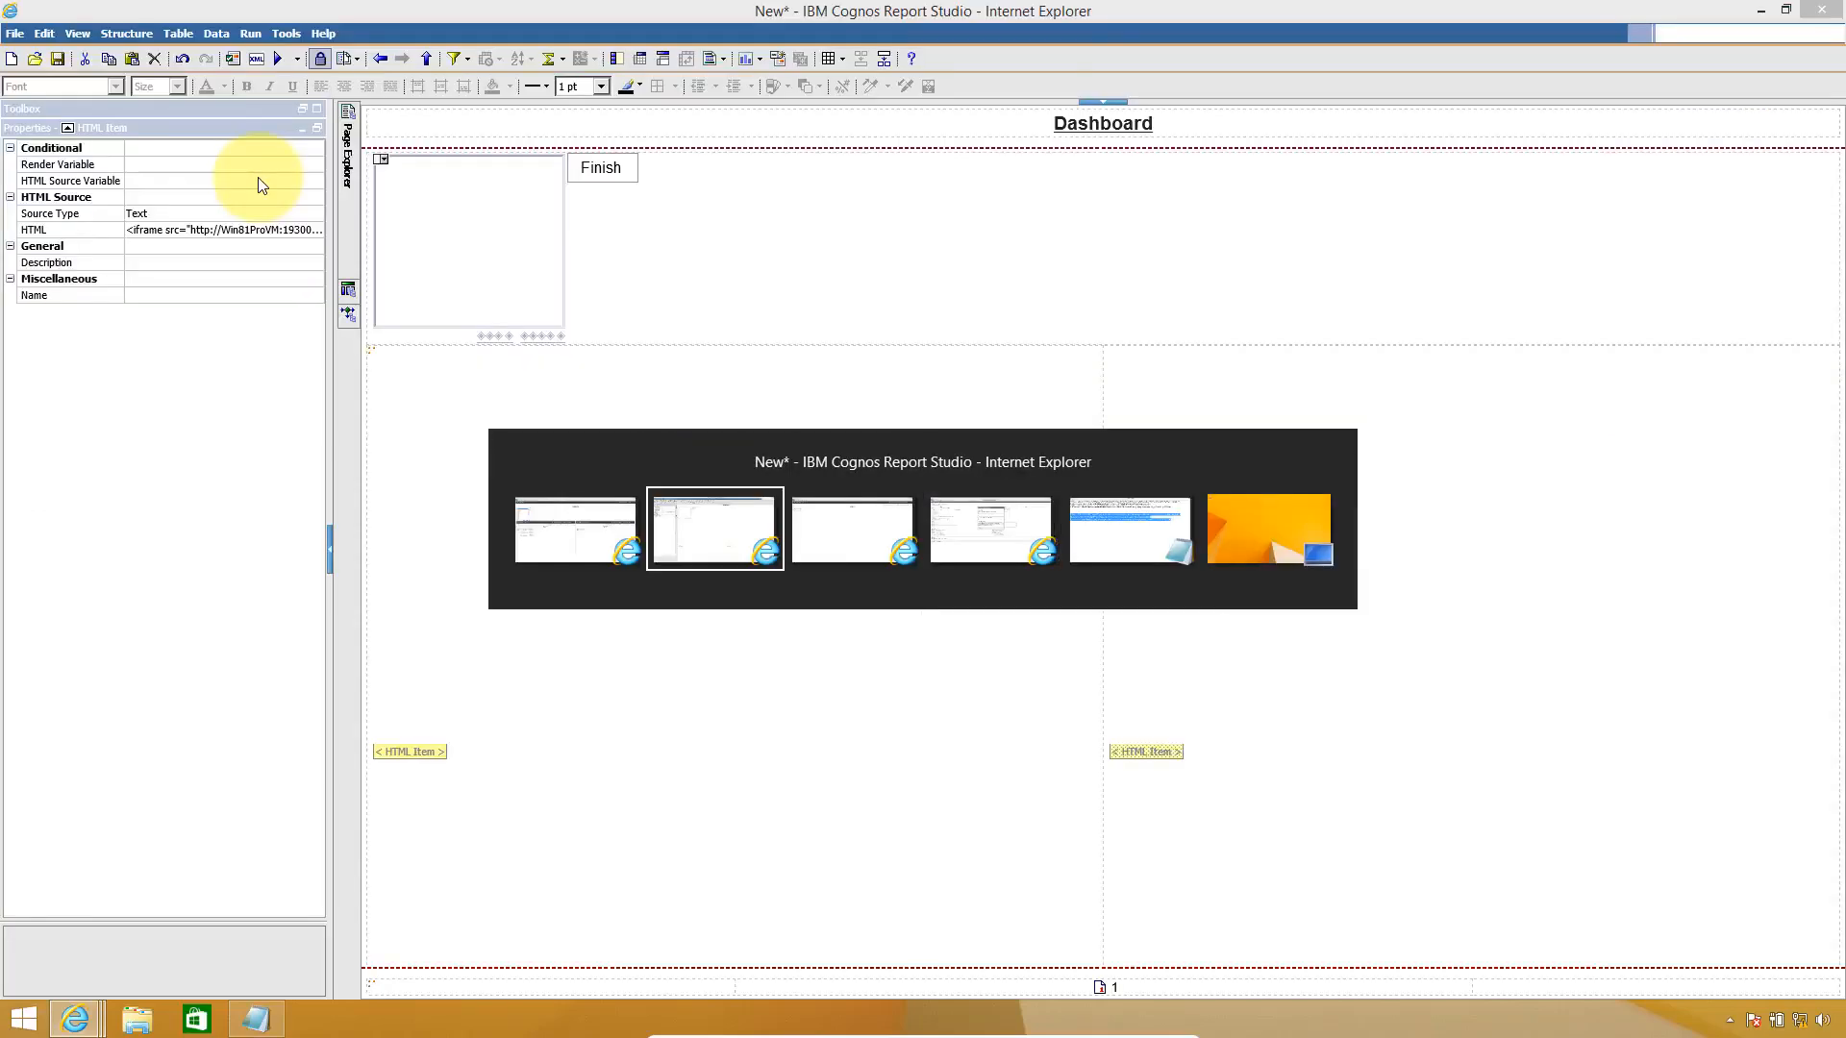
{"action": "key", "text": "alt+Tab"}
{"action": "key", "text": "alt+Tab"}
{"action": "key", "text": "alt+Tab"}
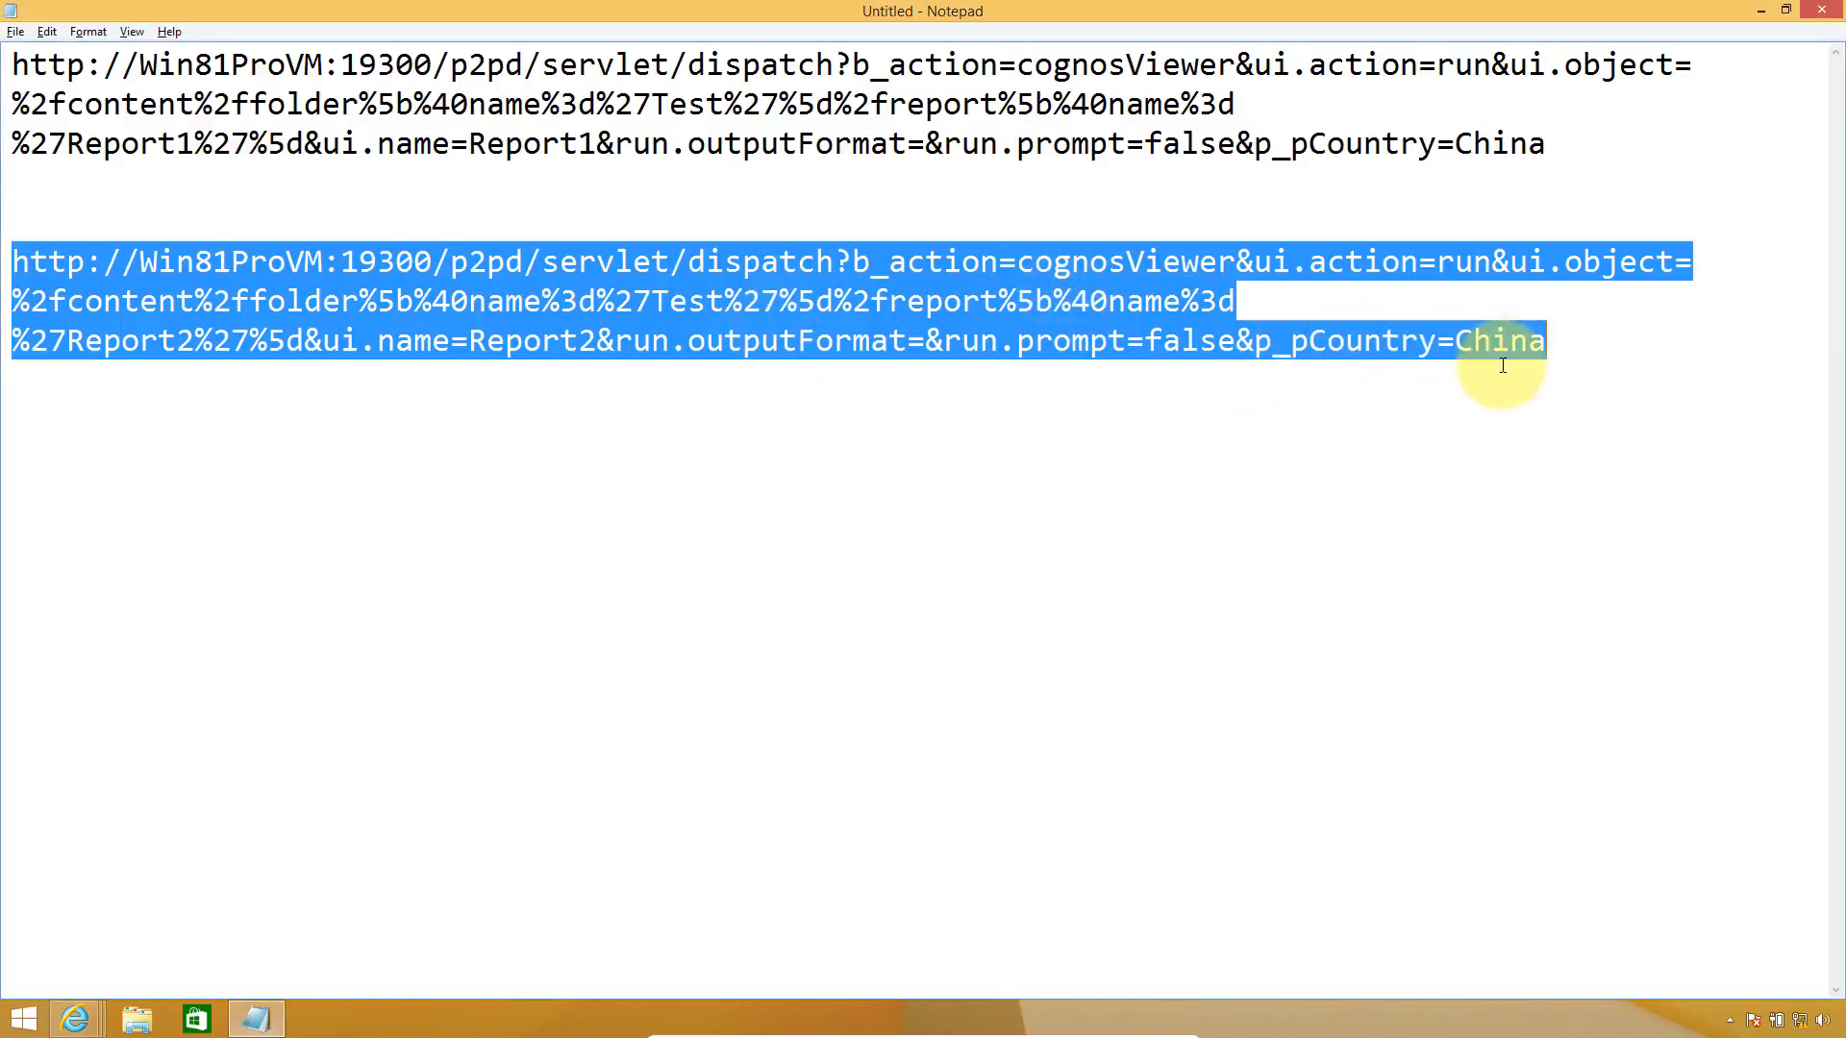
{"action": "left_click_drag", "start_coordinate": [1456, 346], "coordinate": [1558, 345]}
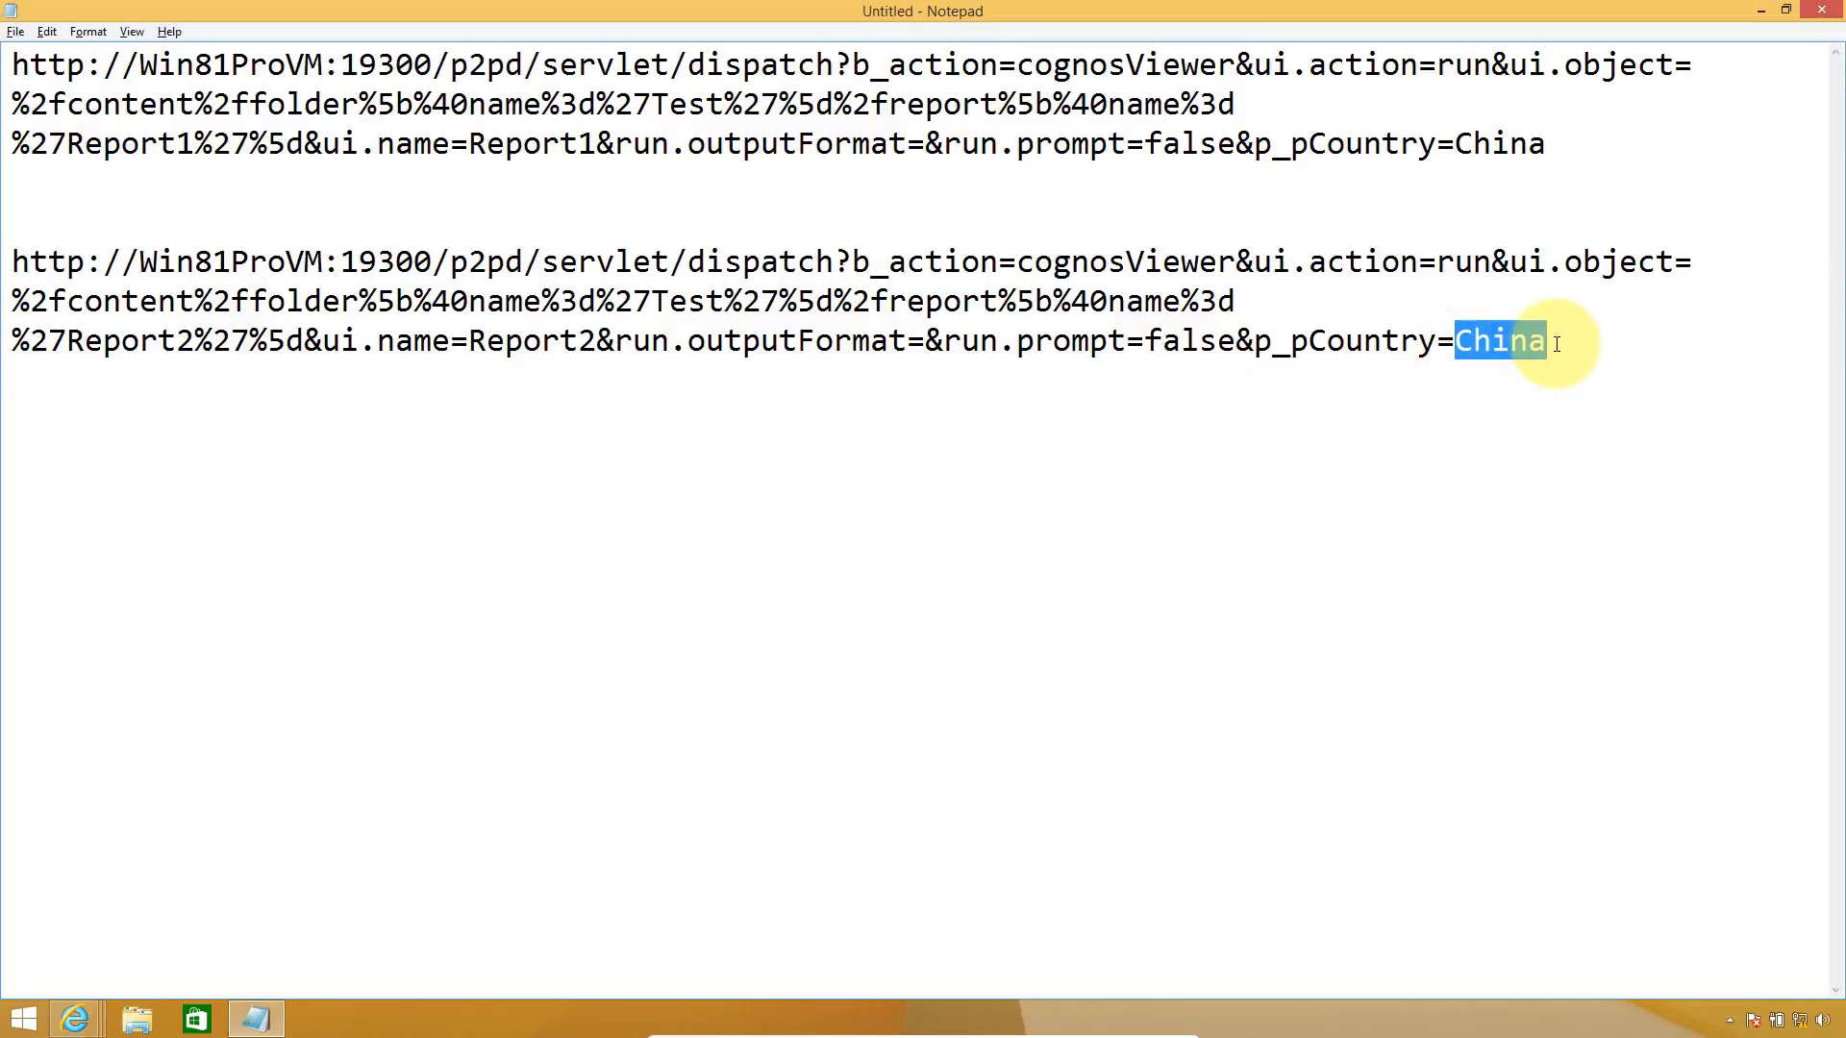
{"action": "key", "text": "alt+Tab"}
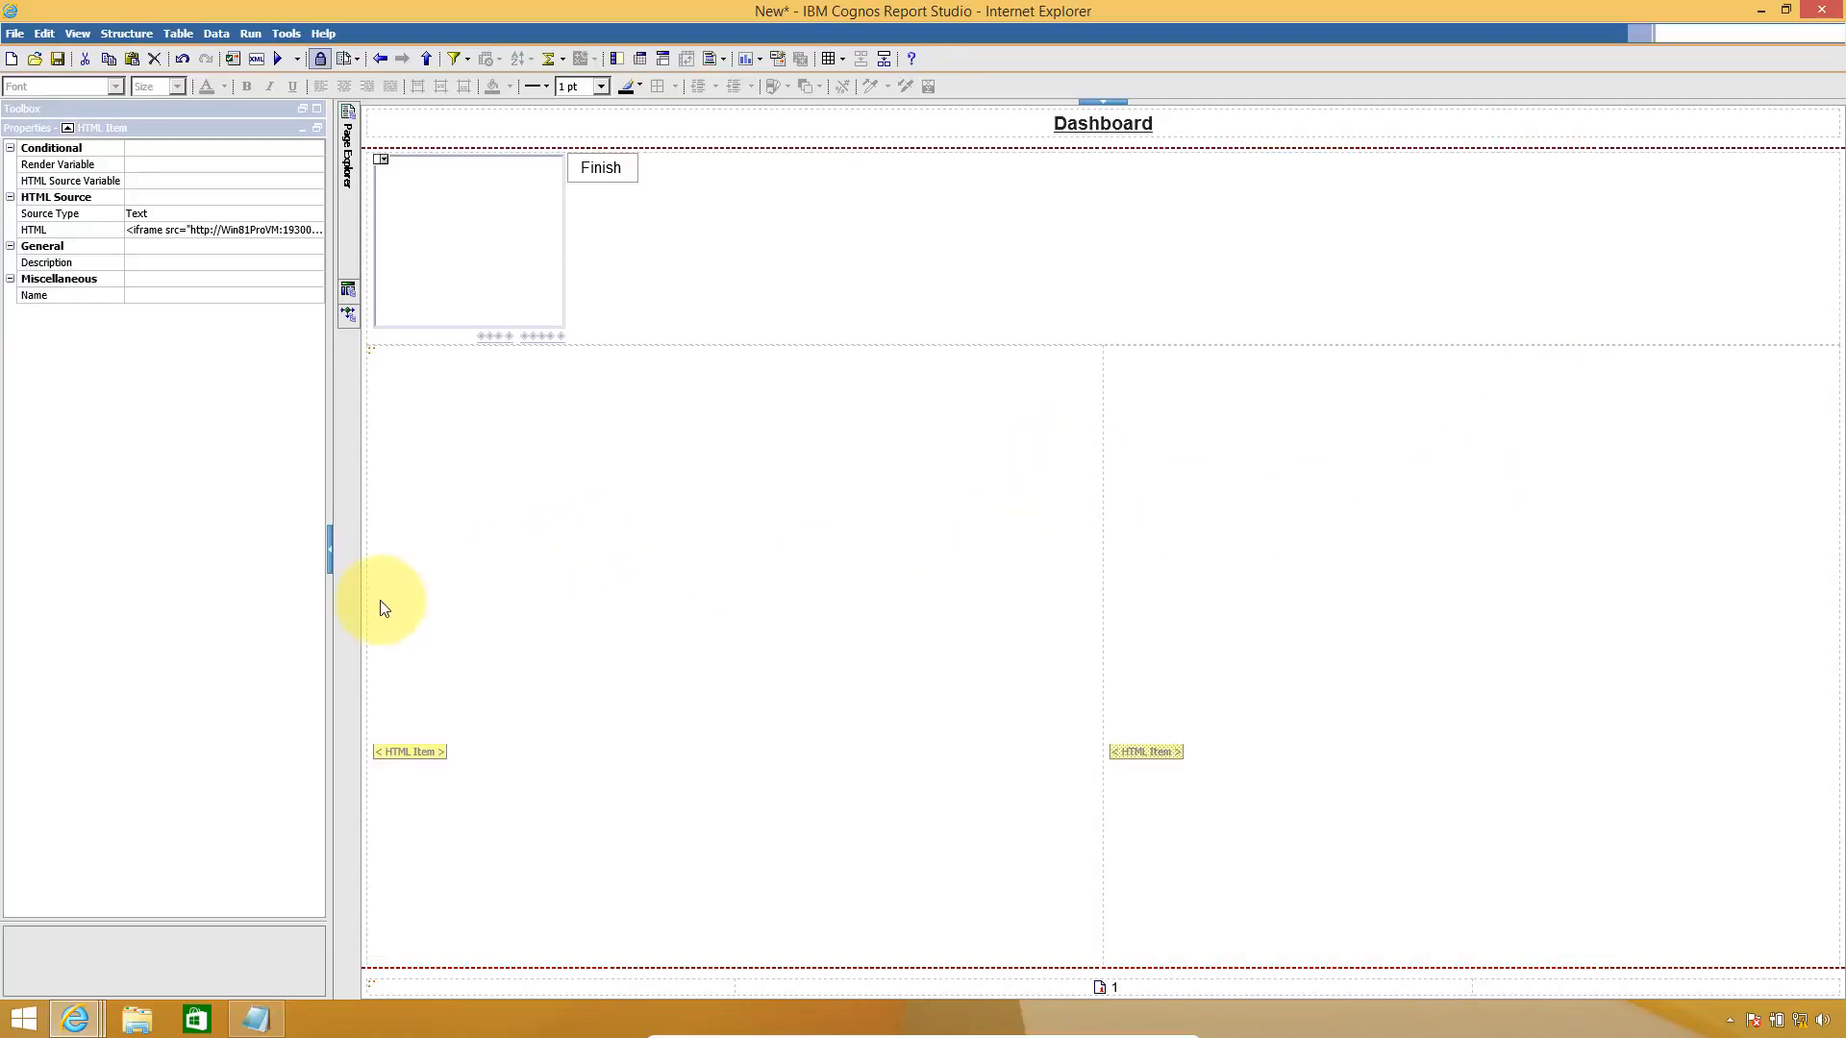
{"action": "left_click", "coordinate": [425, 748]}
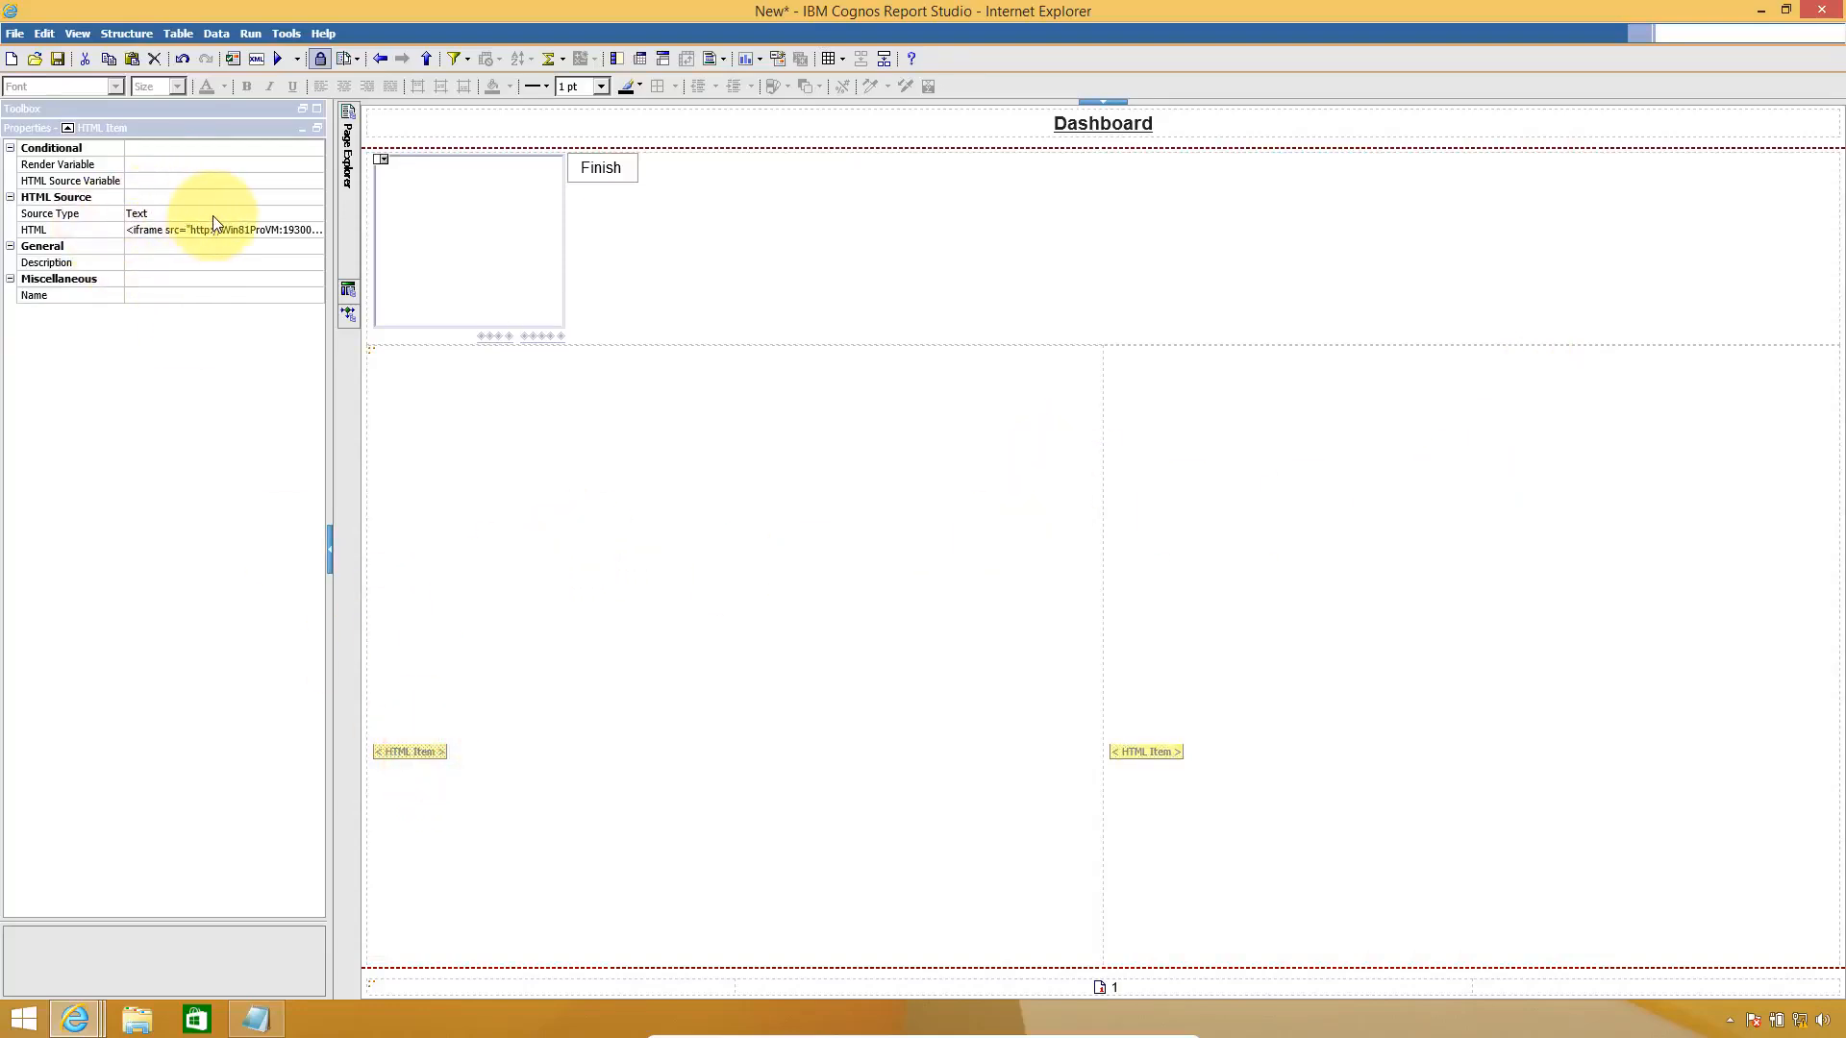
{"action": "left_click", "coordinate": [317, 214]}
{"action": "left_click", "coordinate": [314, 214]}
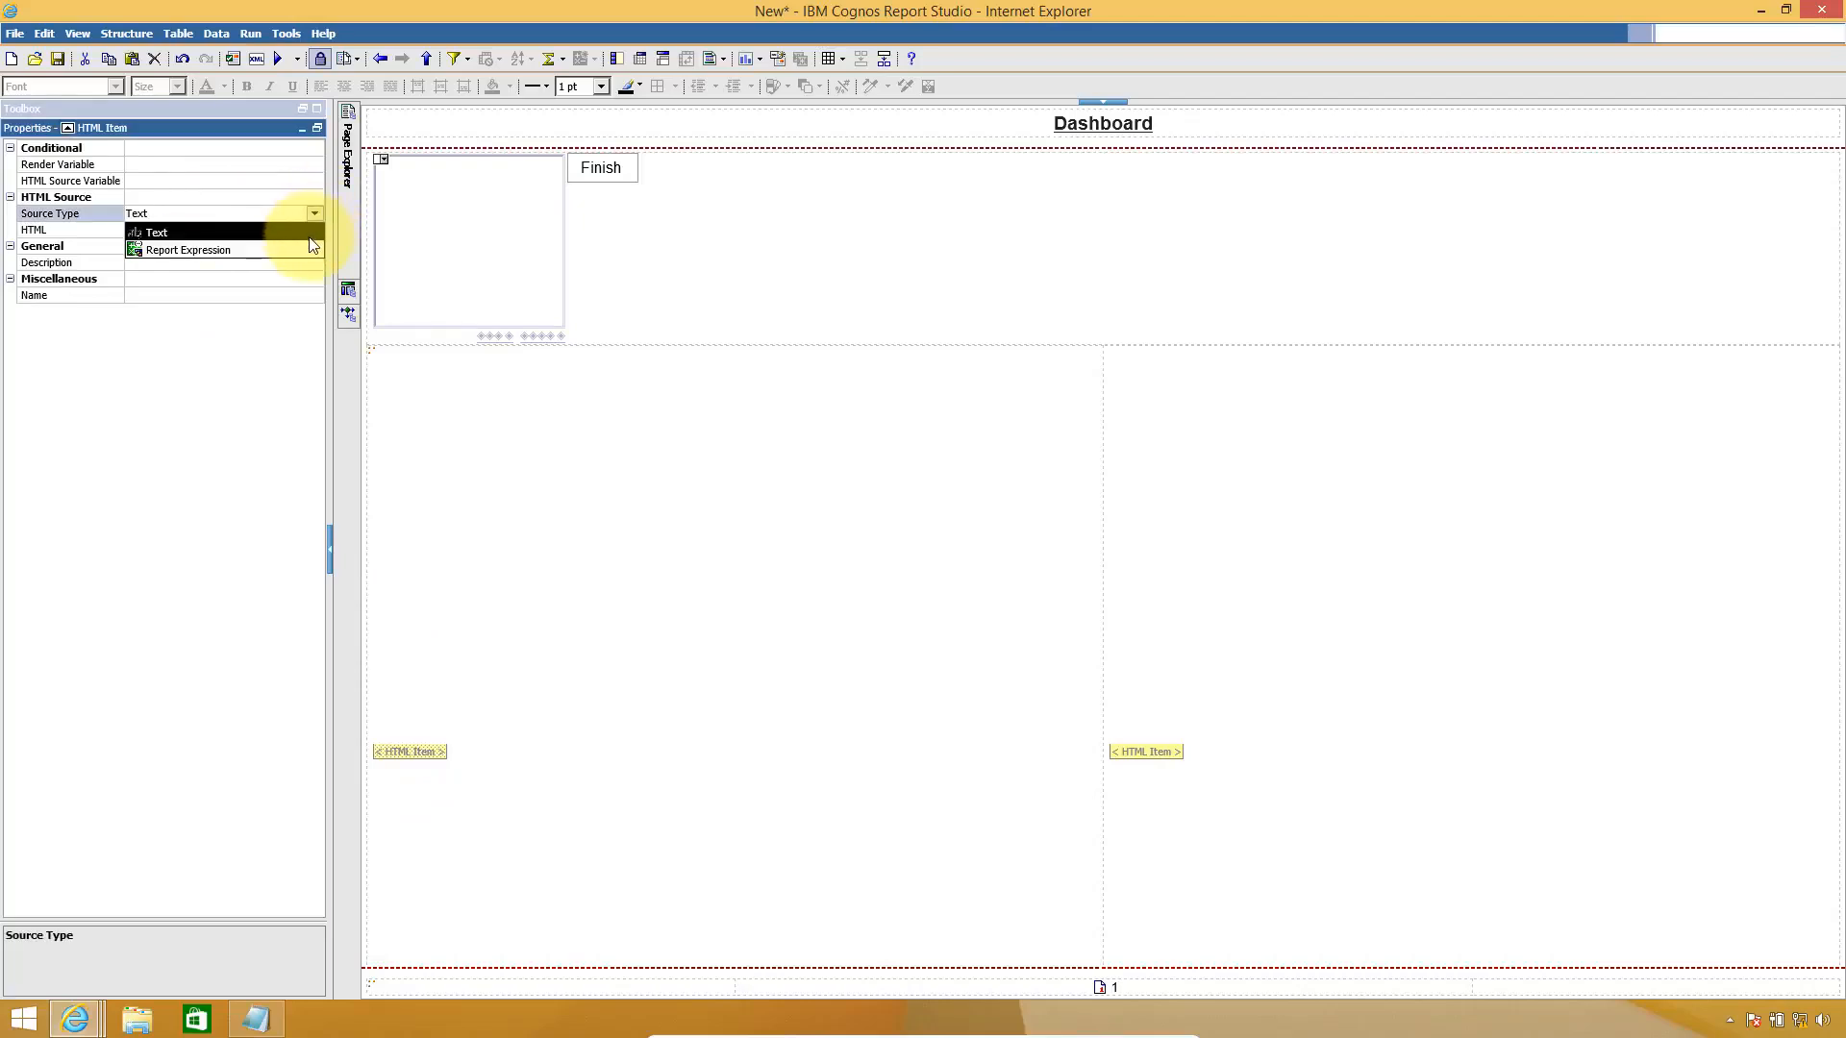
{"action": "left_click", "coordinate": [577, 677]}
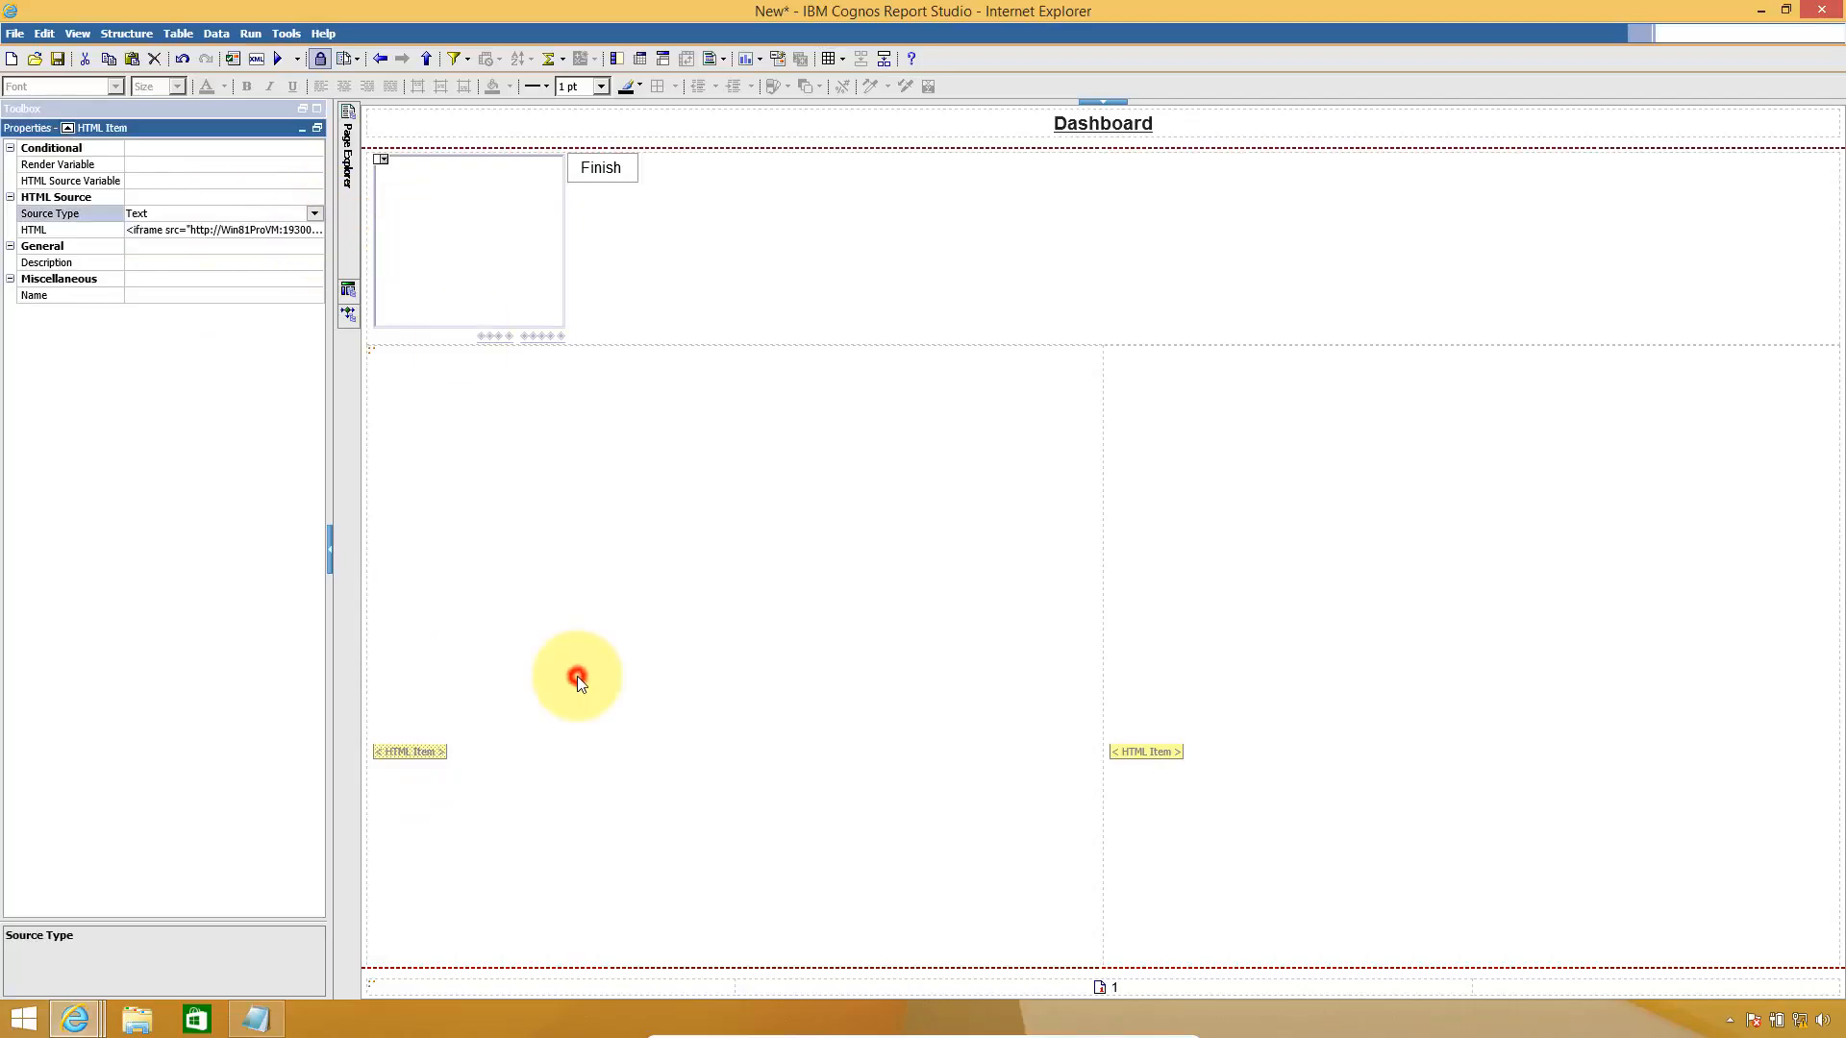
- Copy the entire Report1 iframe markup from the left cell's HTML item and close its editor without saving changes
{"action": "double_click", "coordinate": [400, 757]}
{"action": "left_click", "coordinate": [658, 531]}
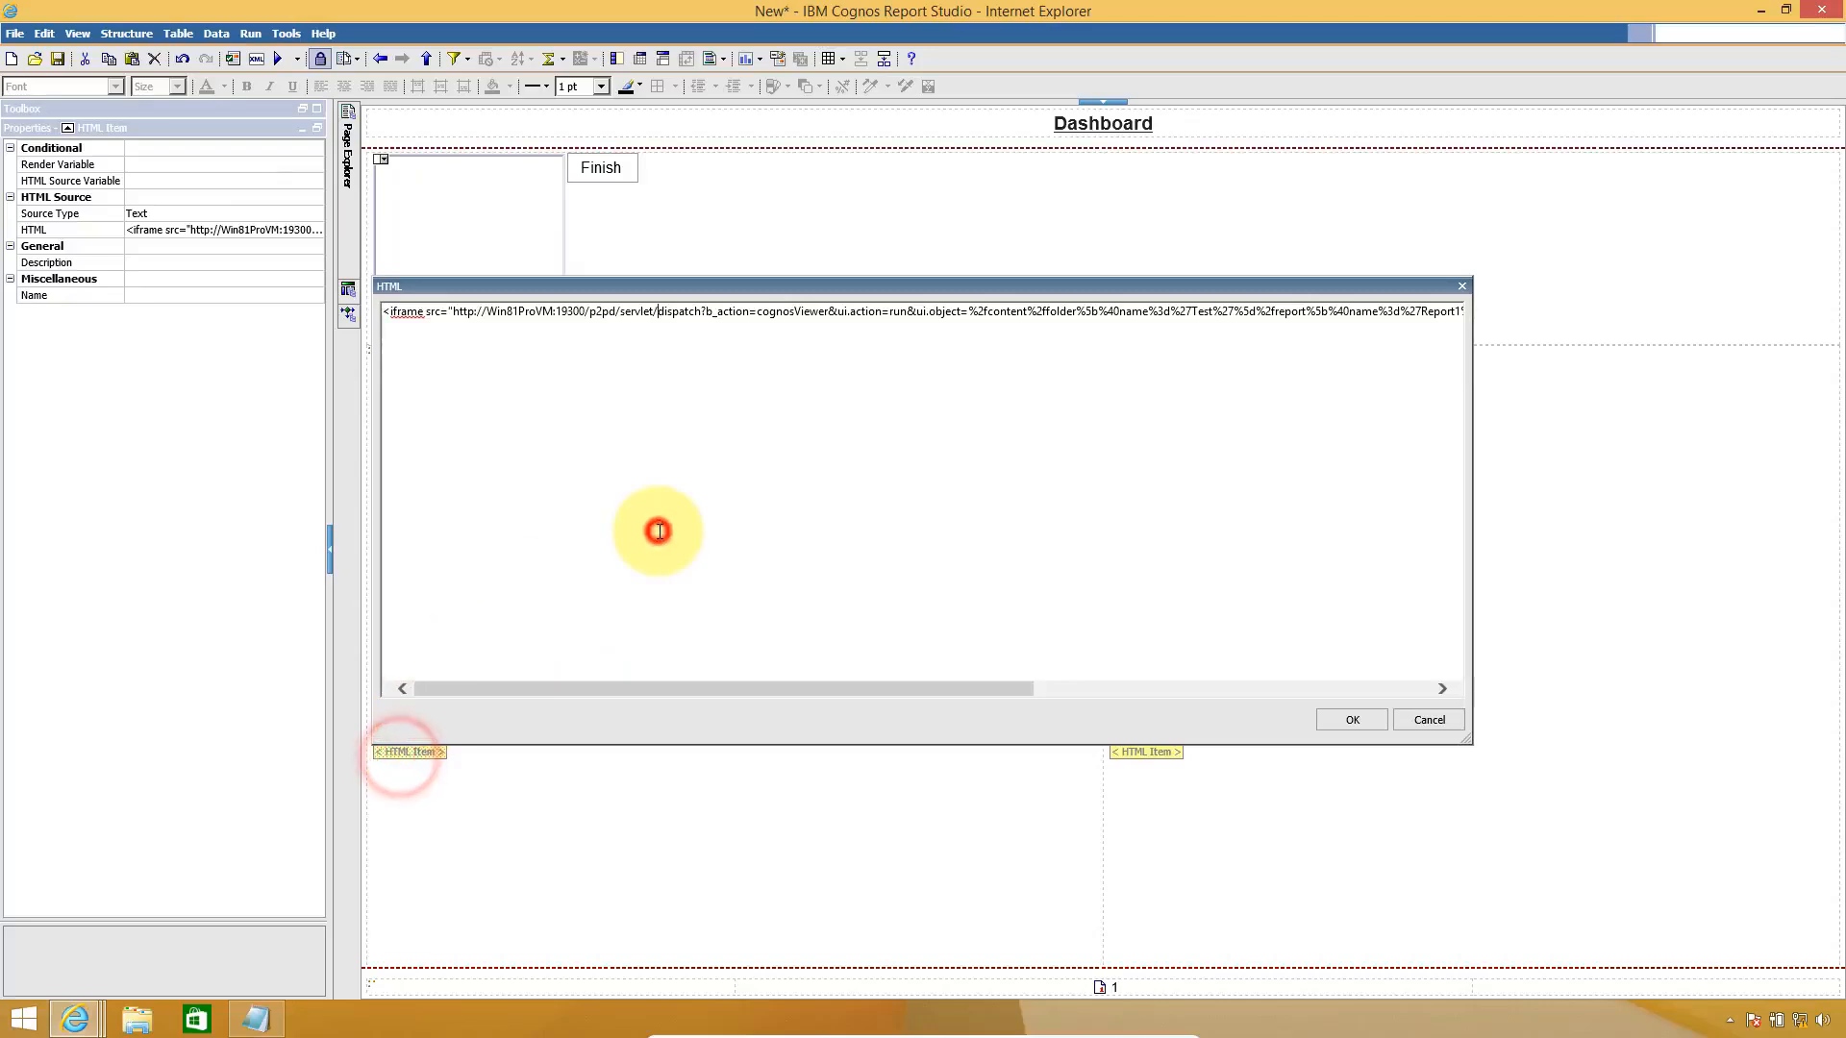
{"action": "key", "text": "ctrl+a"}
{"action": "key", "text": "ctrl+c"}
{"action": "key", "text": "Delete"}
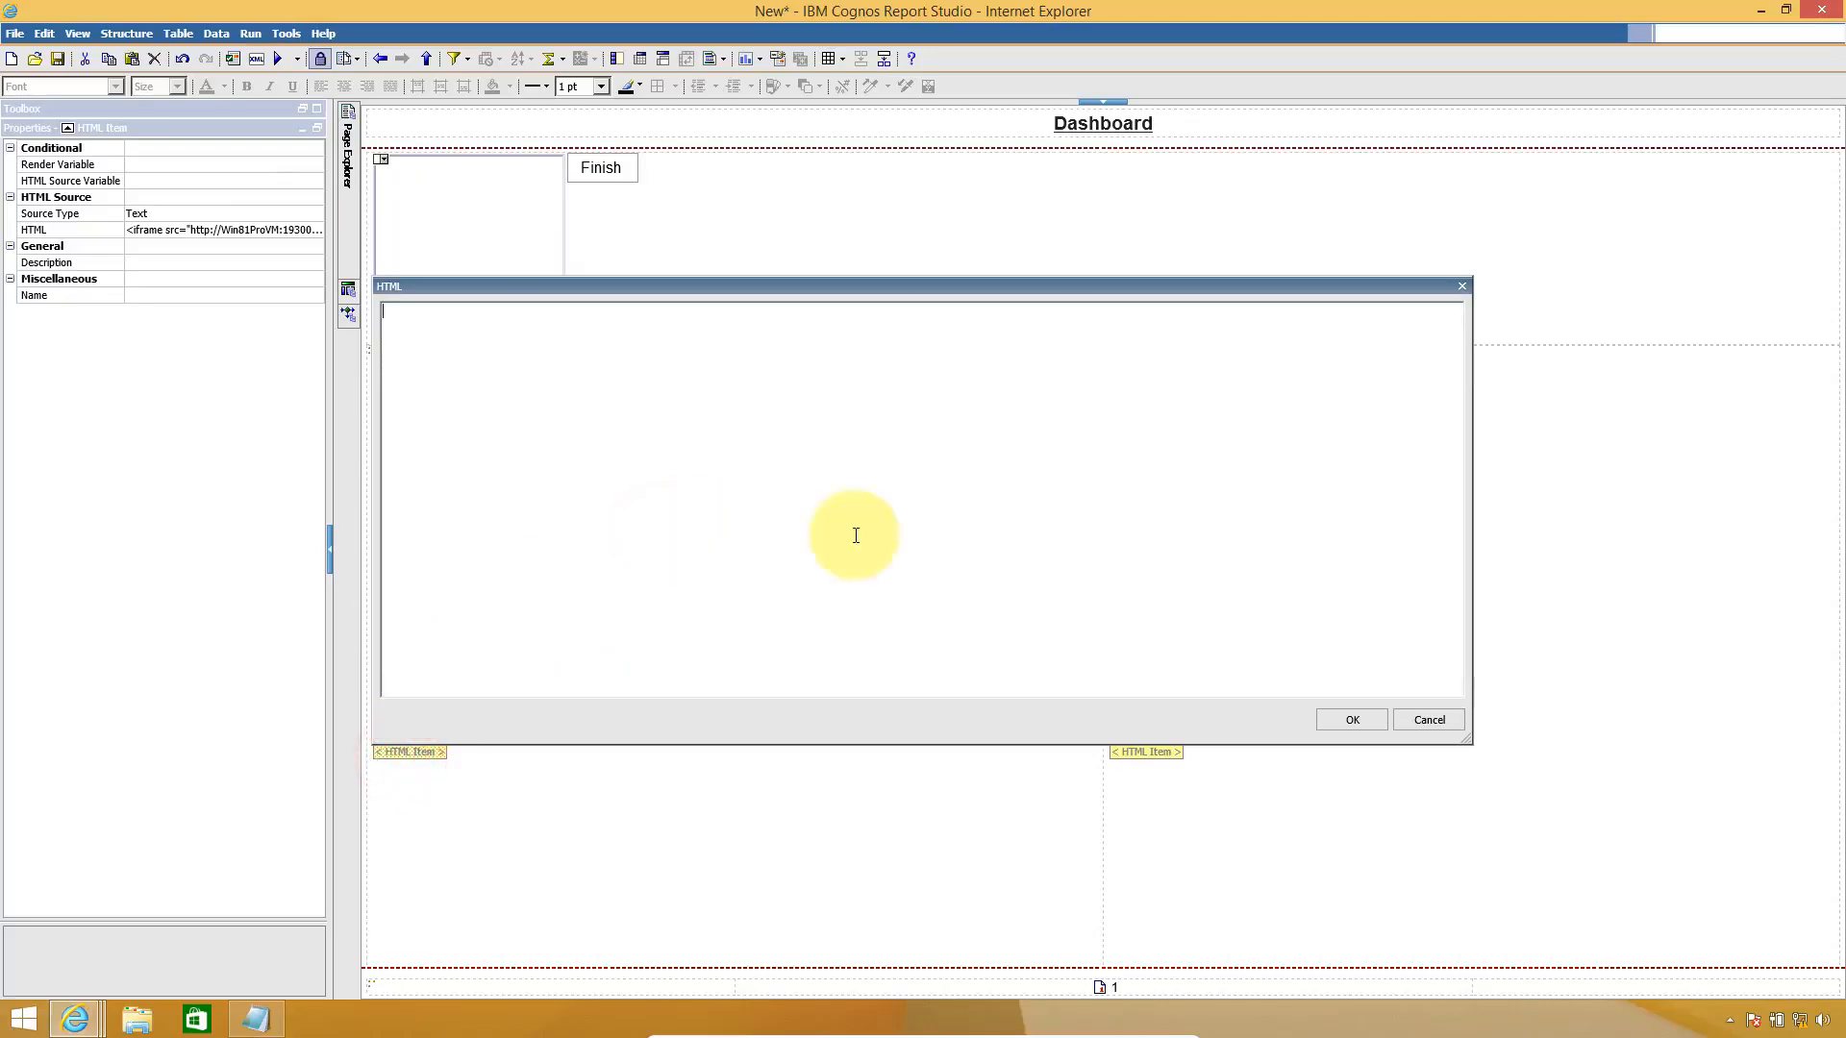
{"action": "left_click", "coordinate": [1413, 719]}
- Change the source type of the left cell's HTML item to Report Expression
{"action": "left_click", "coordinate": [244, 211]}
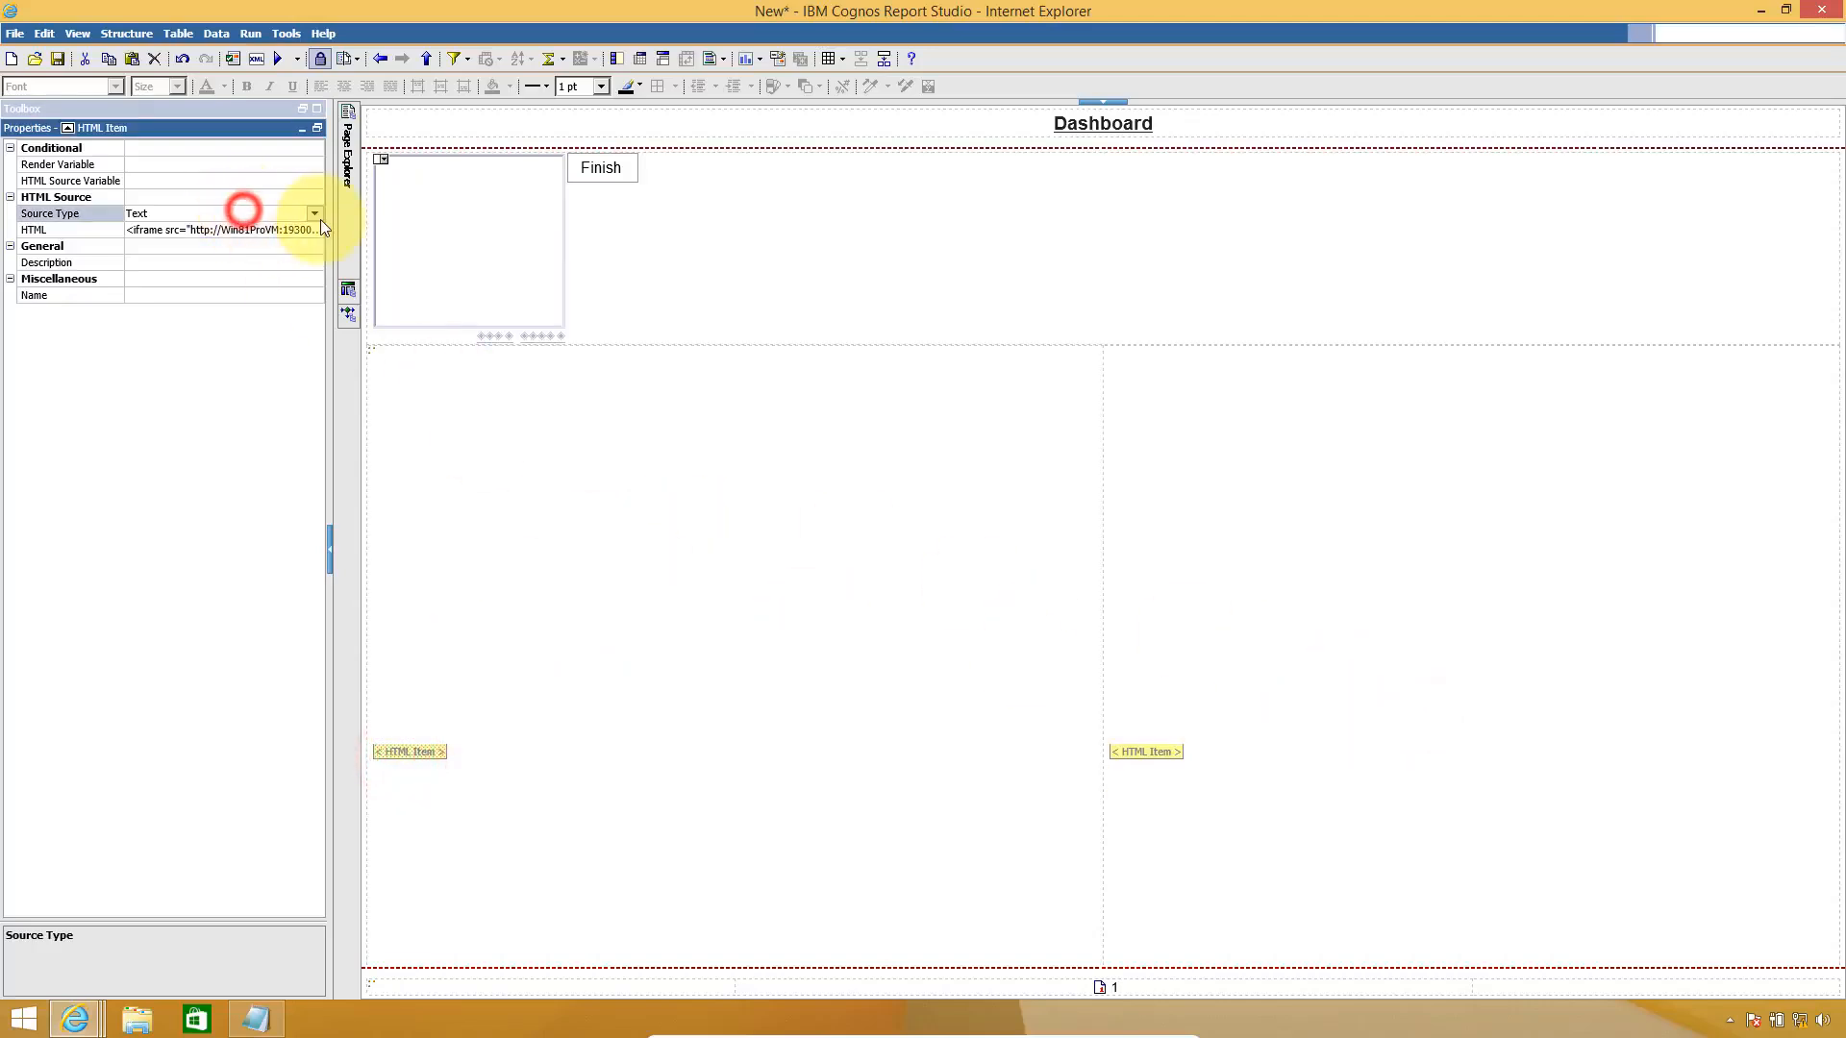
{"action": "left_click", "coordinate": [314, 214]}
{"action": "left_click", "coordinate": [276, 252]}
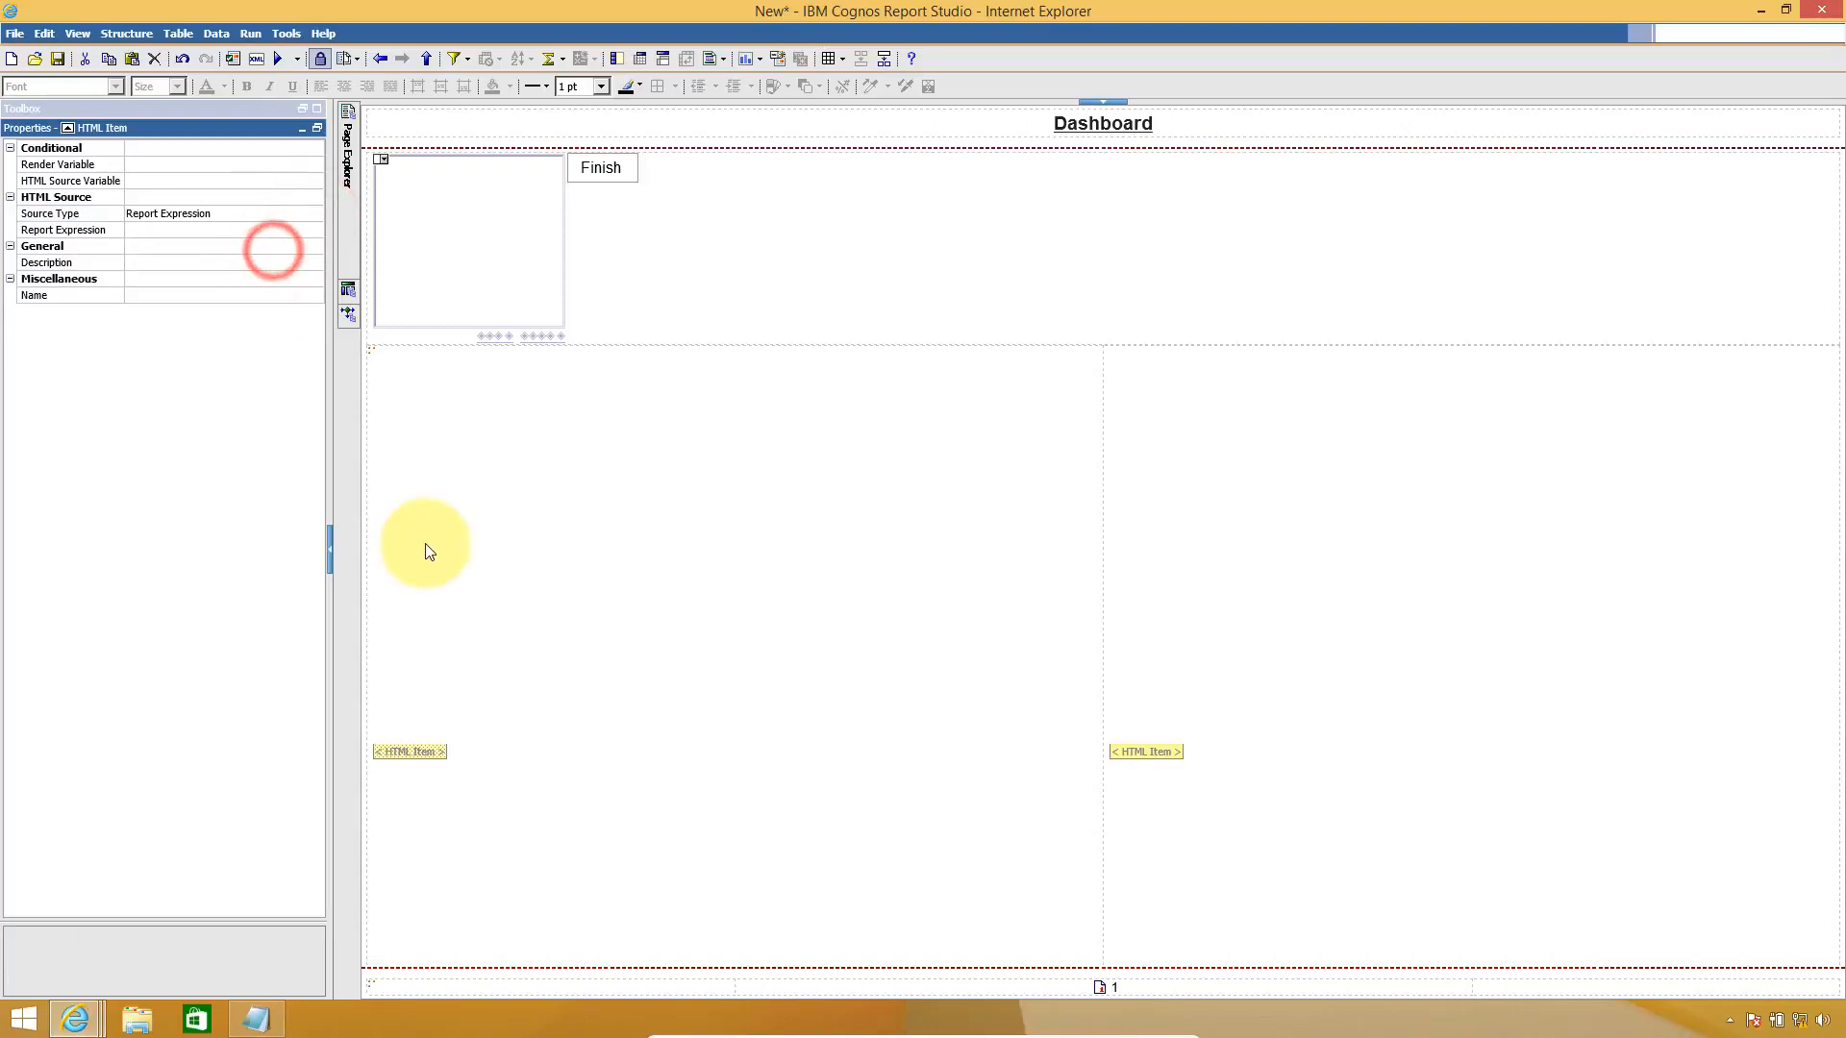
- Paste the Report1 iframe markup between single quotes as the left item's report expression, validate it, and confirm
{"action": "left_click", "coordinate": [436, 748]}
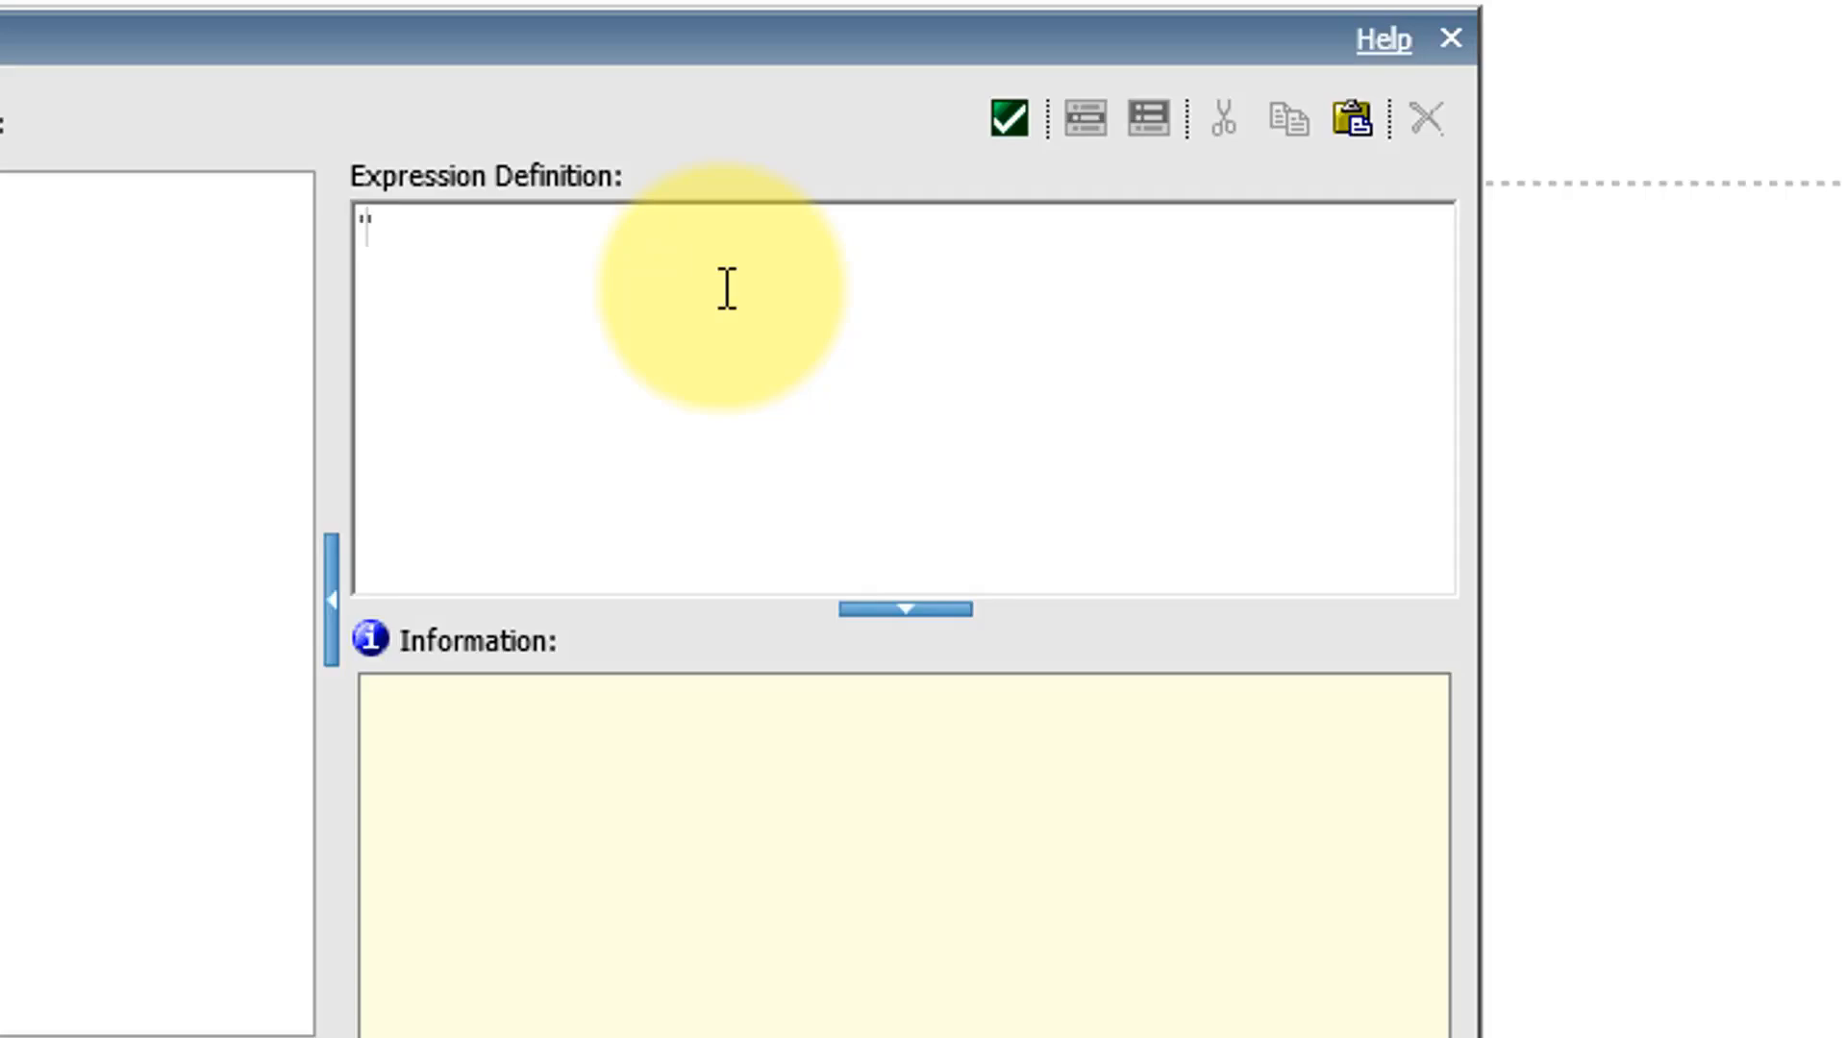
{"action": "key", "text": "ctrl+v"}
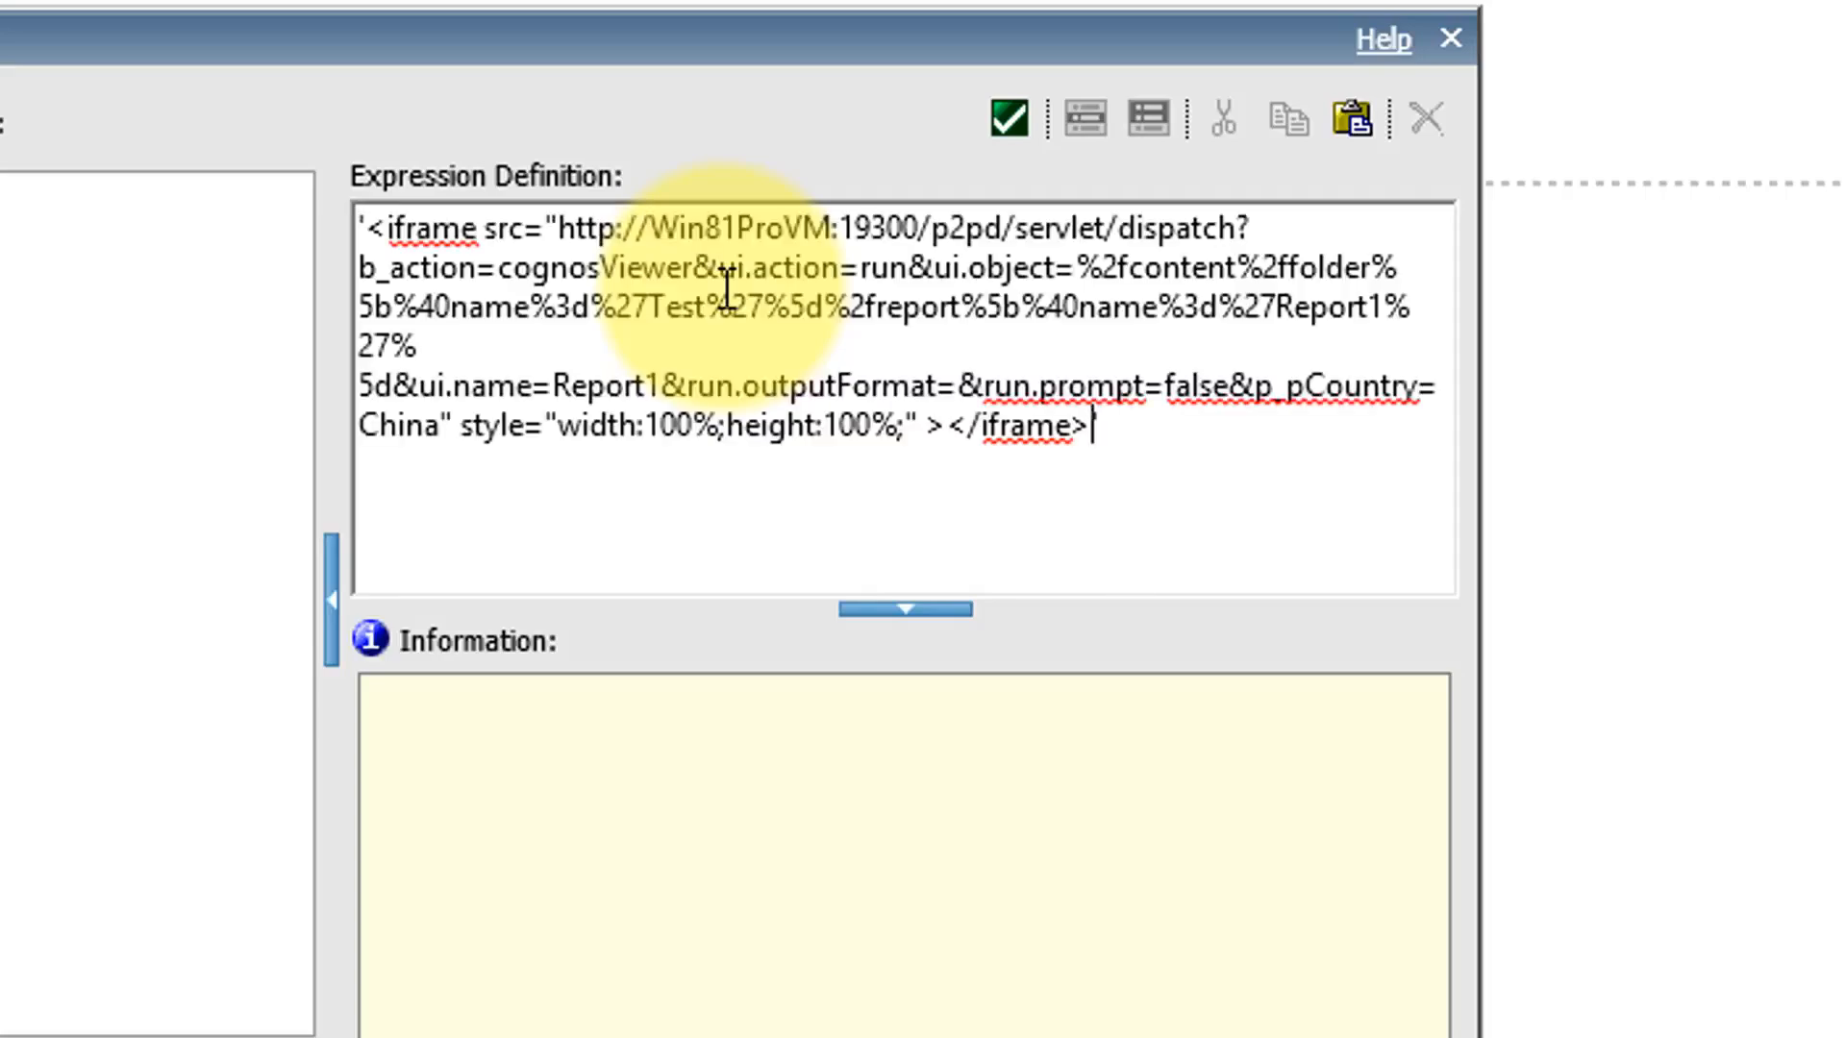
{"action": "type", "text": "'"}
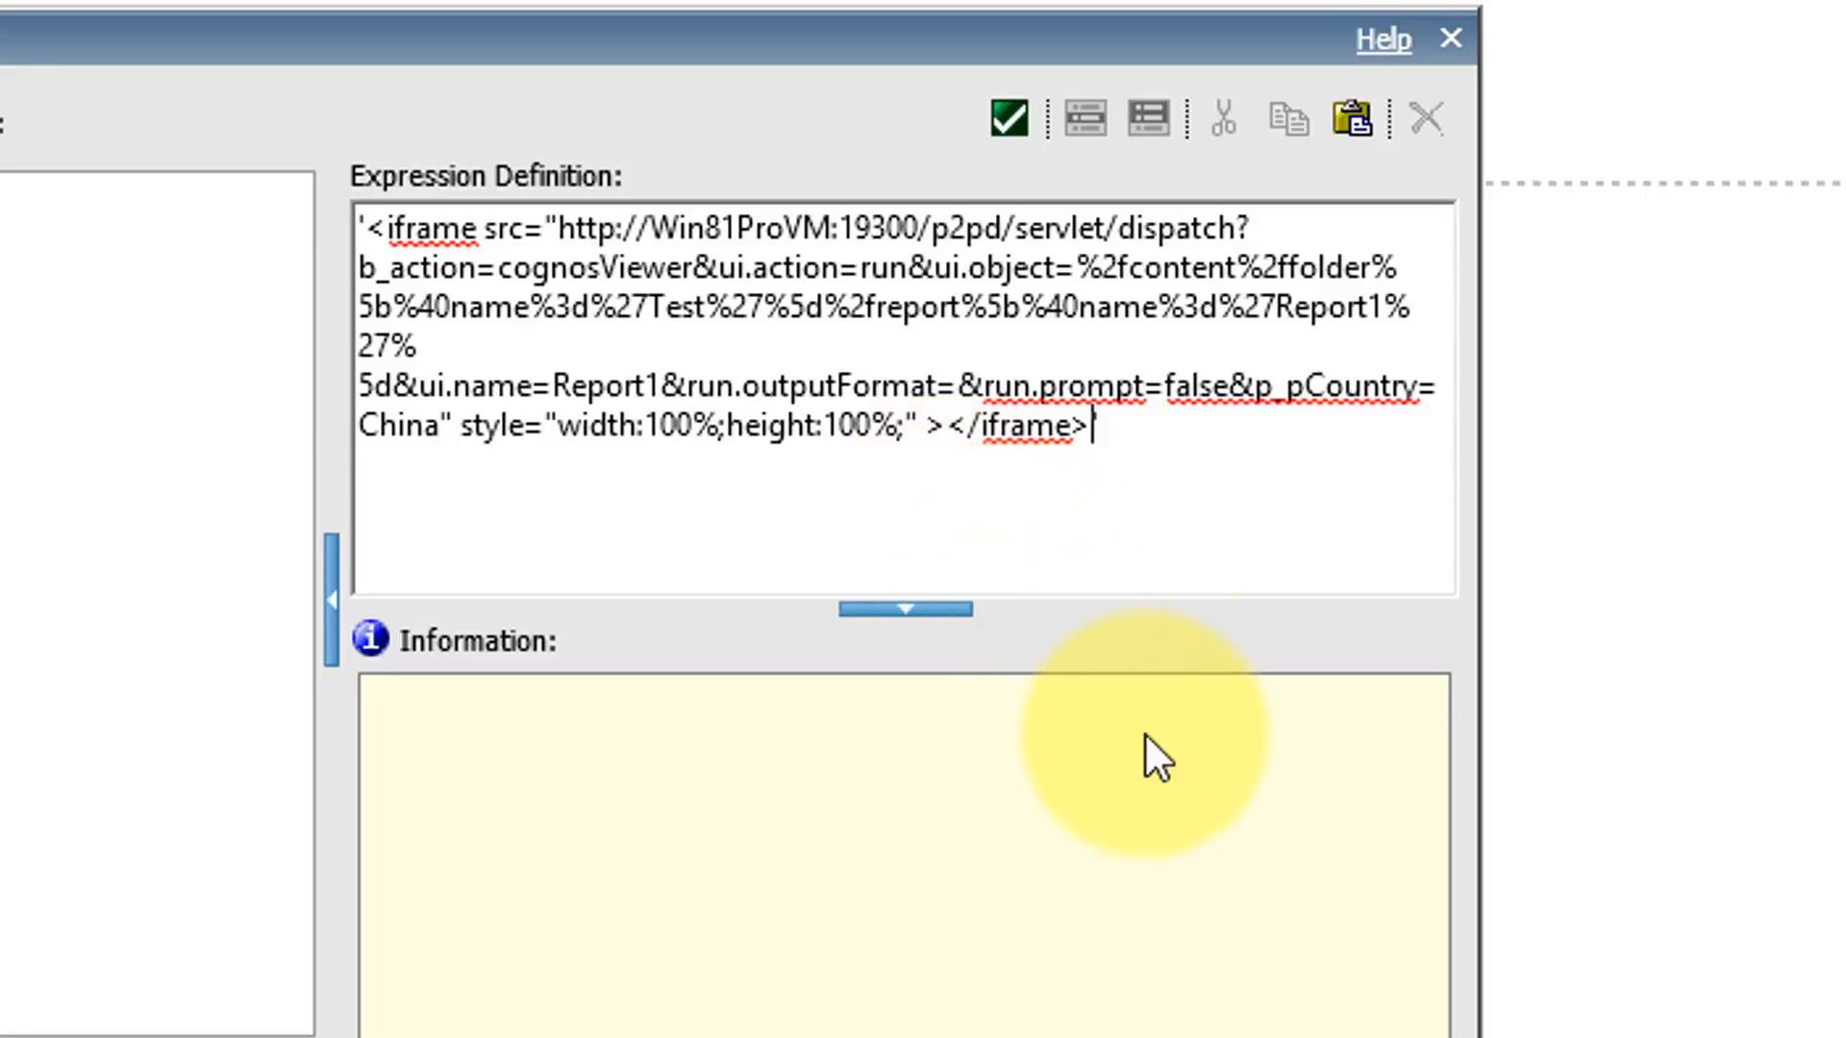
{"action": "left_click", "coordinate": [1005, 139]}
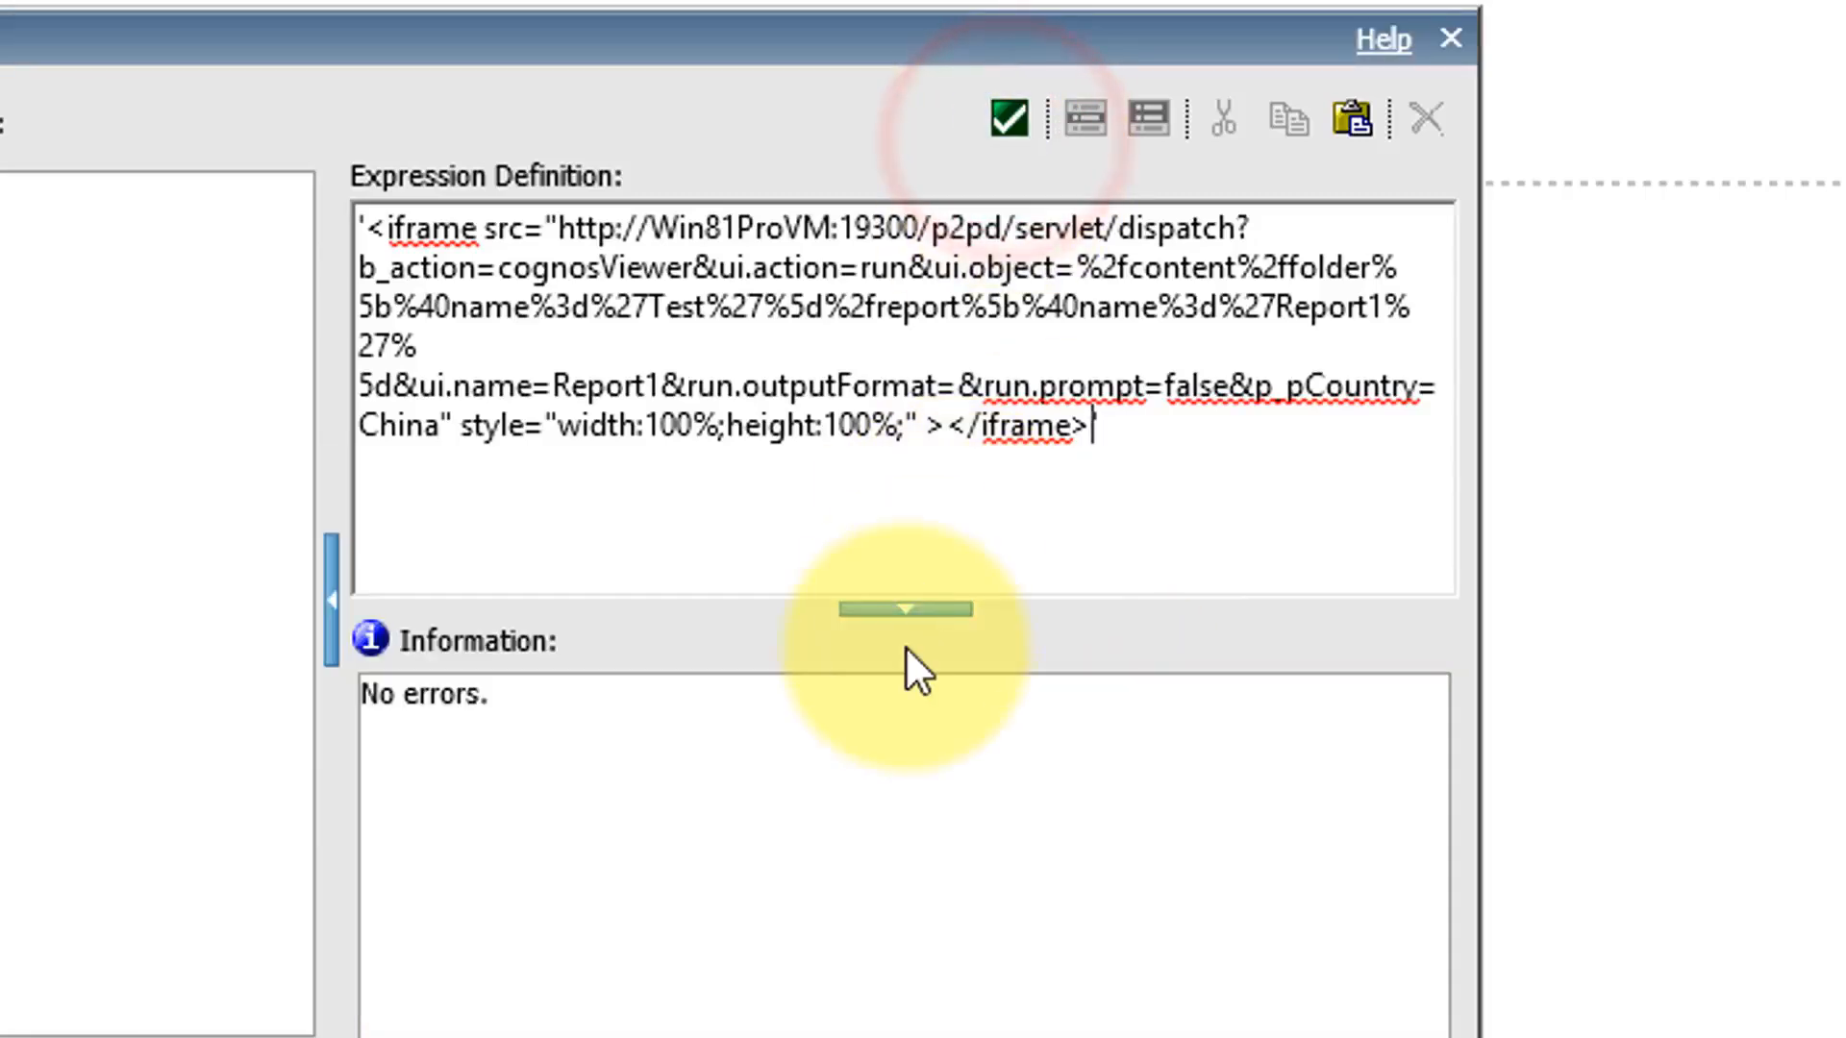
{"action": "key", "text": "Return"}
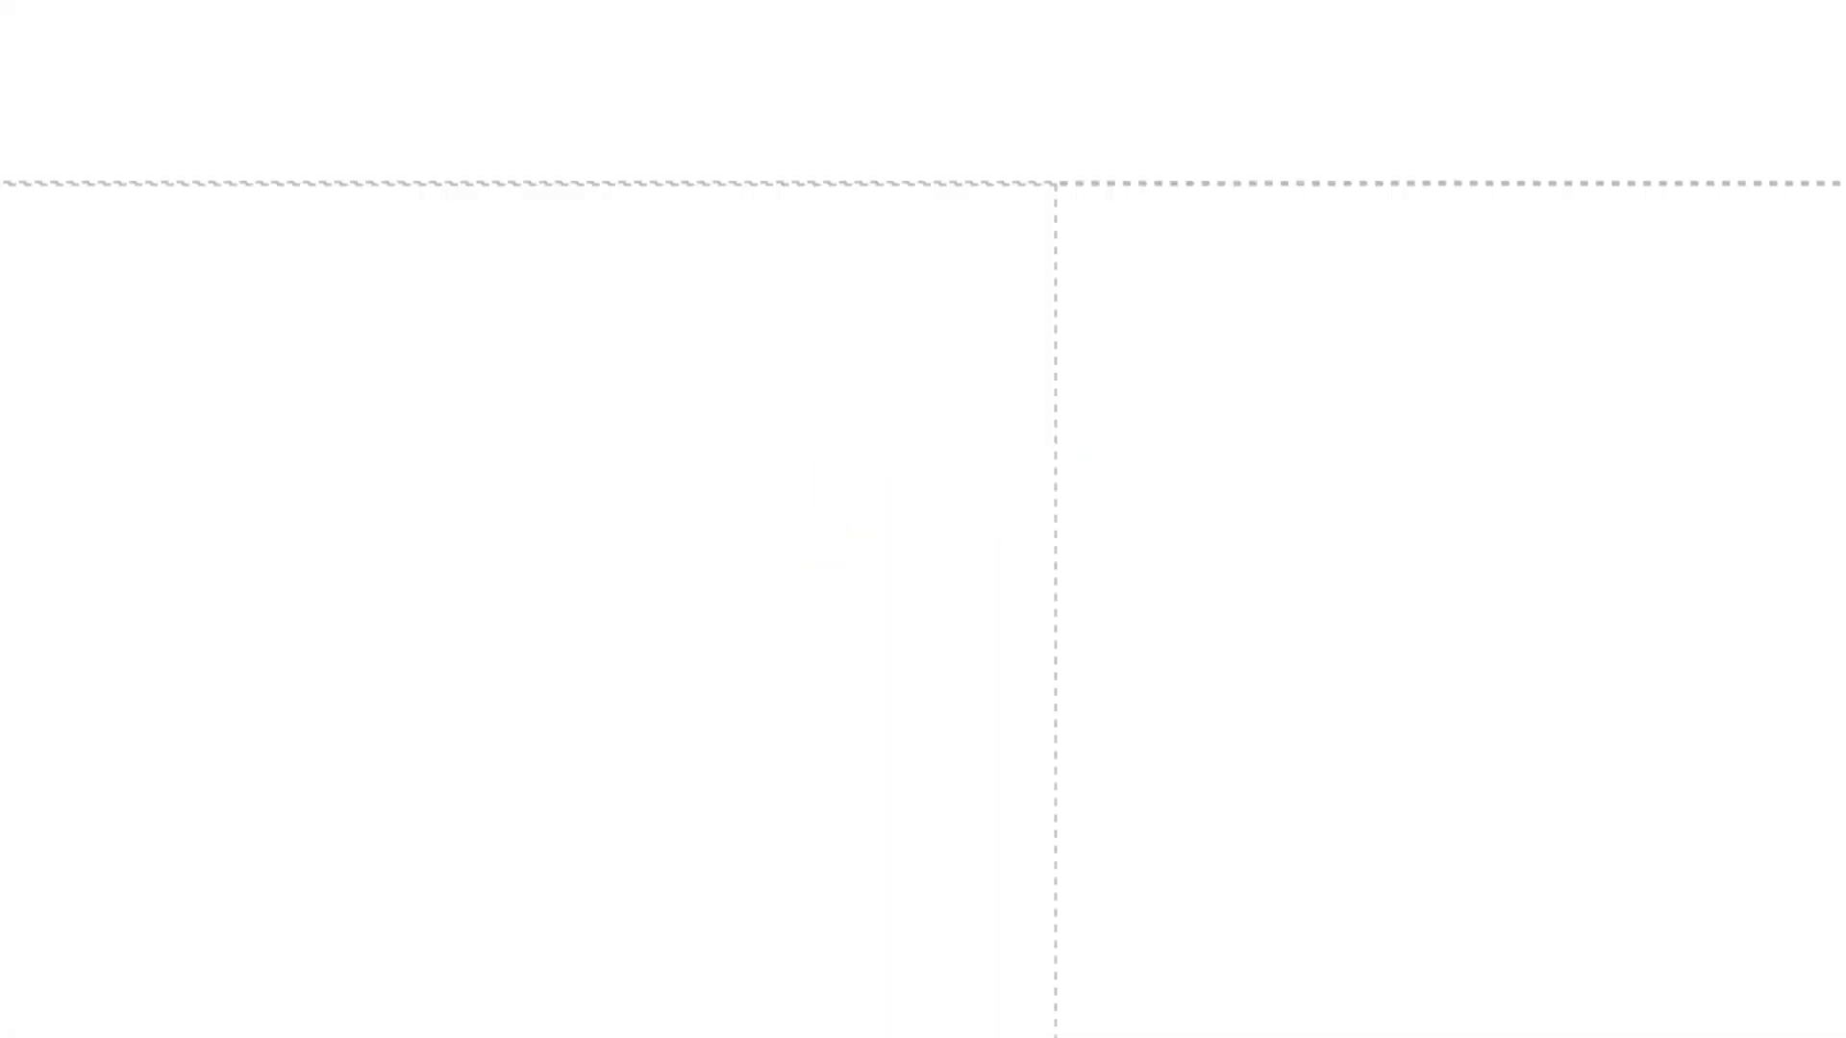
- Check the country prompt's parameter name, and replace China in the left item's Report1 expression with '++'
{"action": "left_click", "coordinate": [506, 12]}
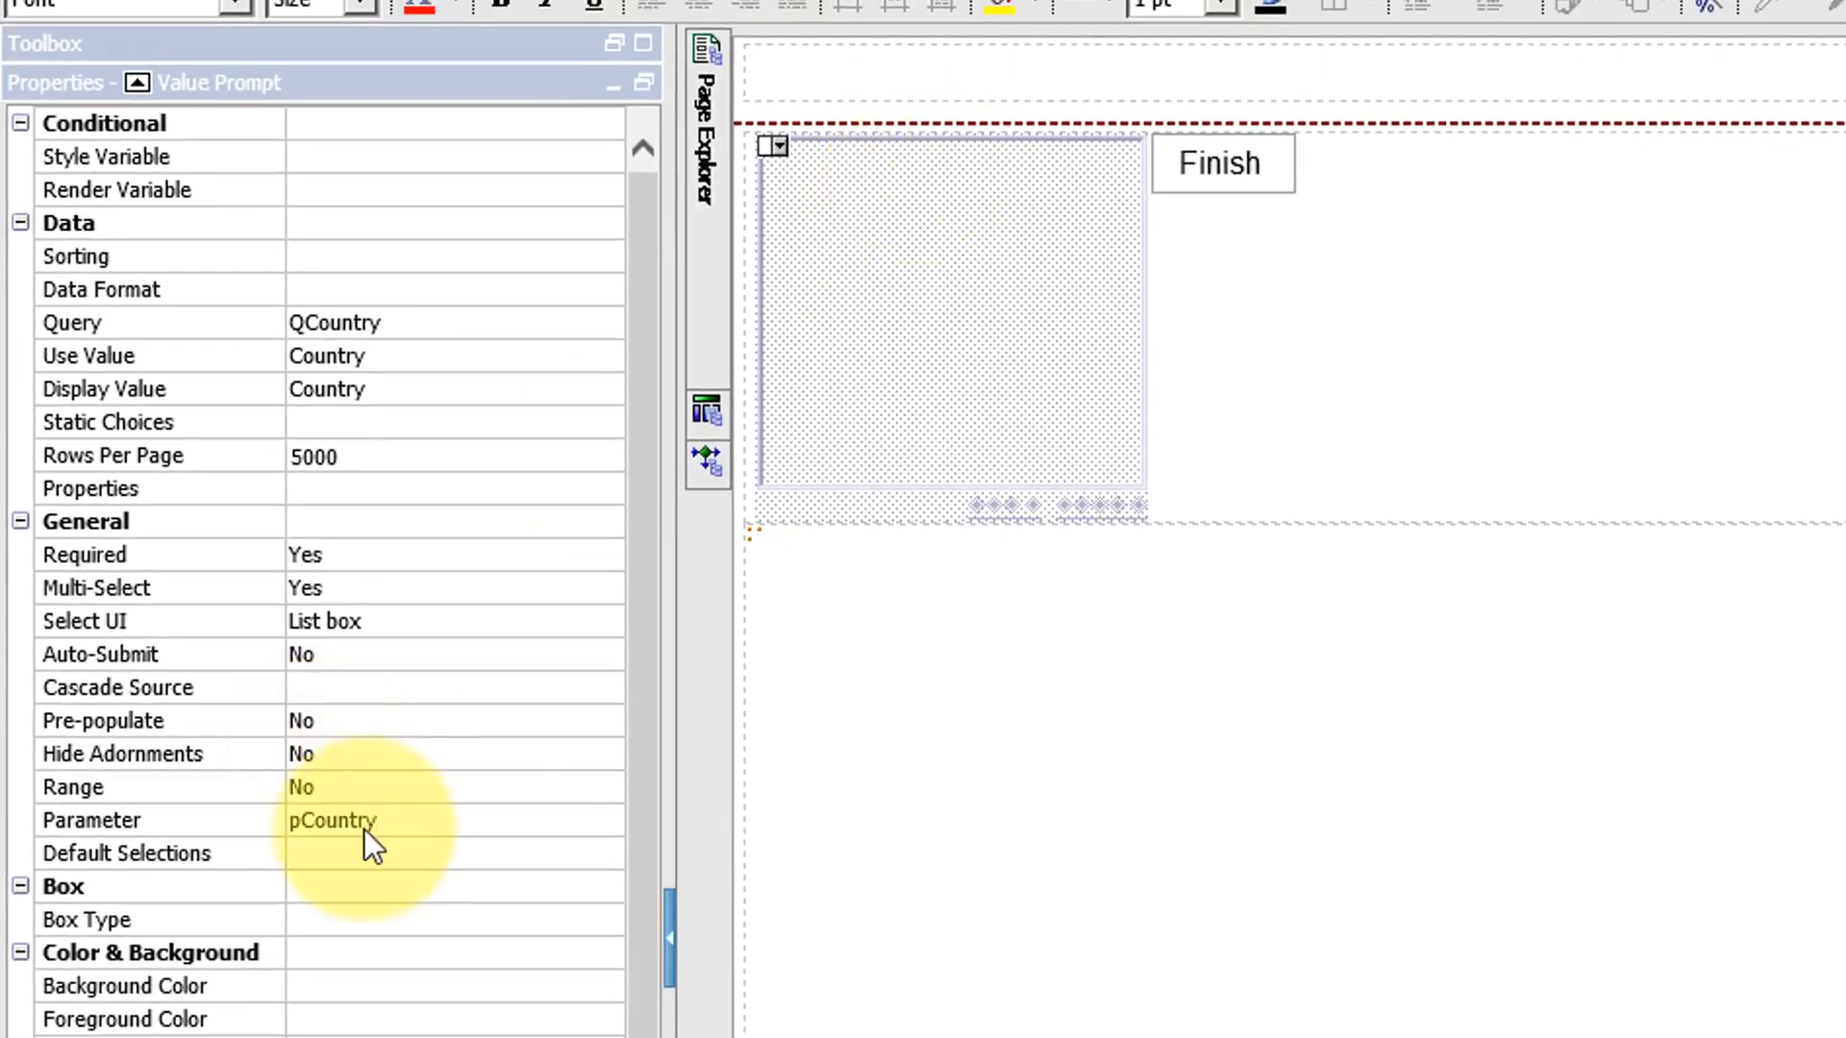
{"action": "left_click", "coordinate": [396, 832]}
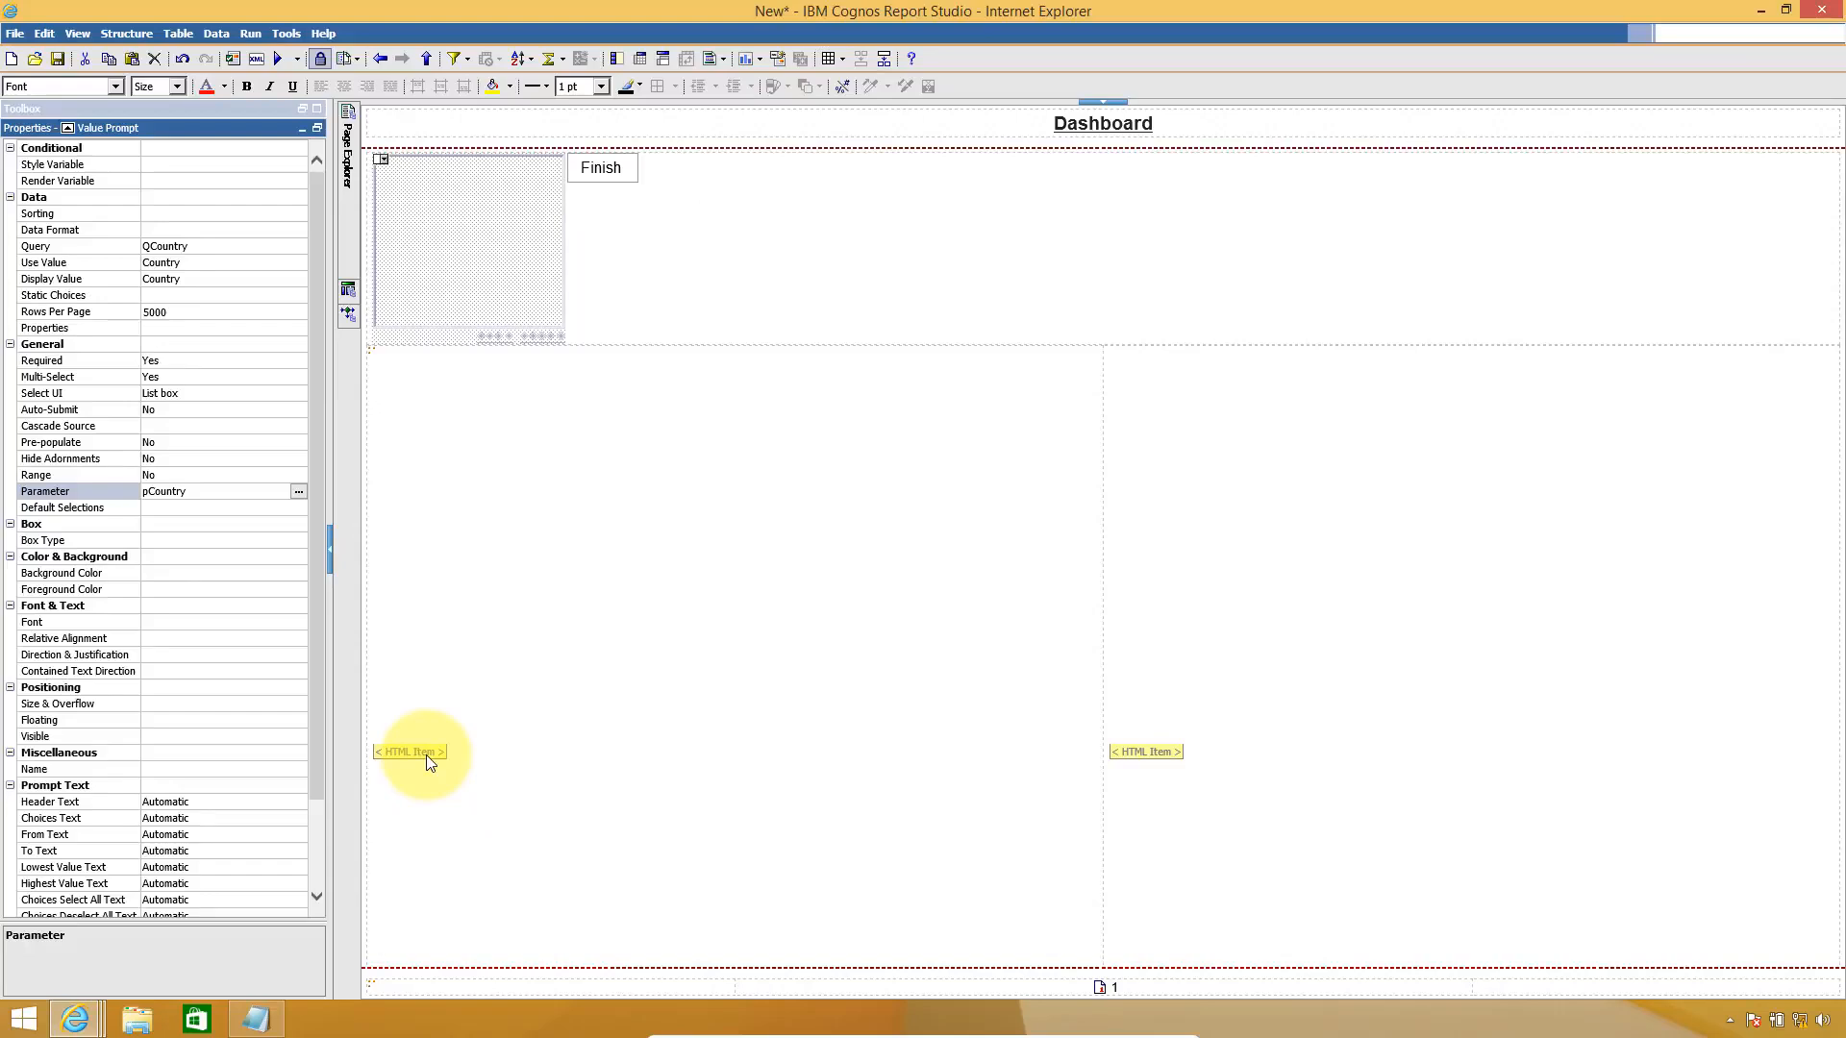
{"action": "double_click", "coordinate": [425, 753]}
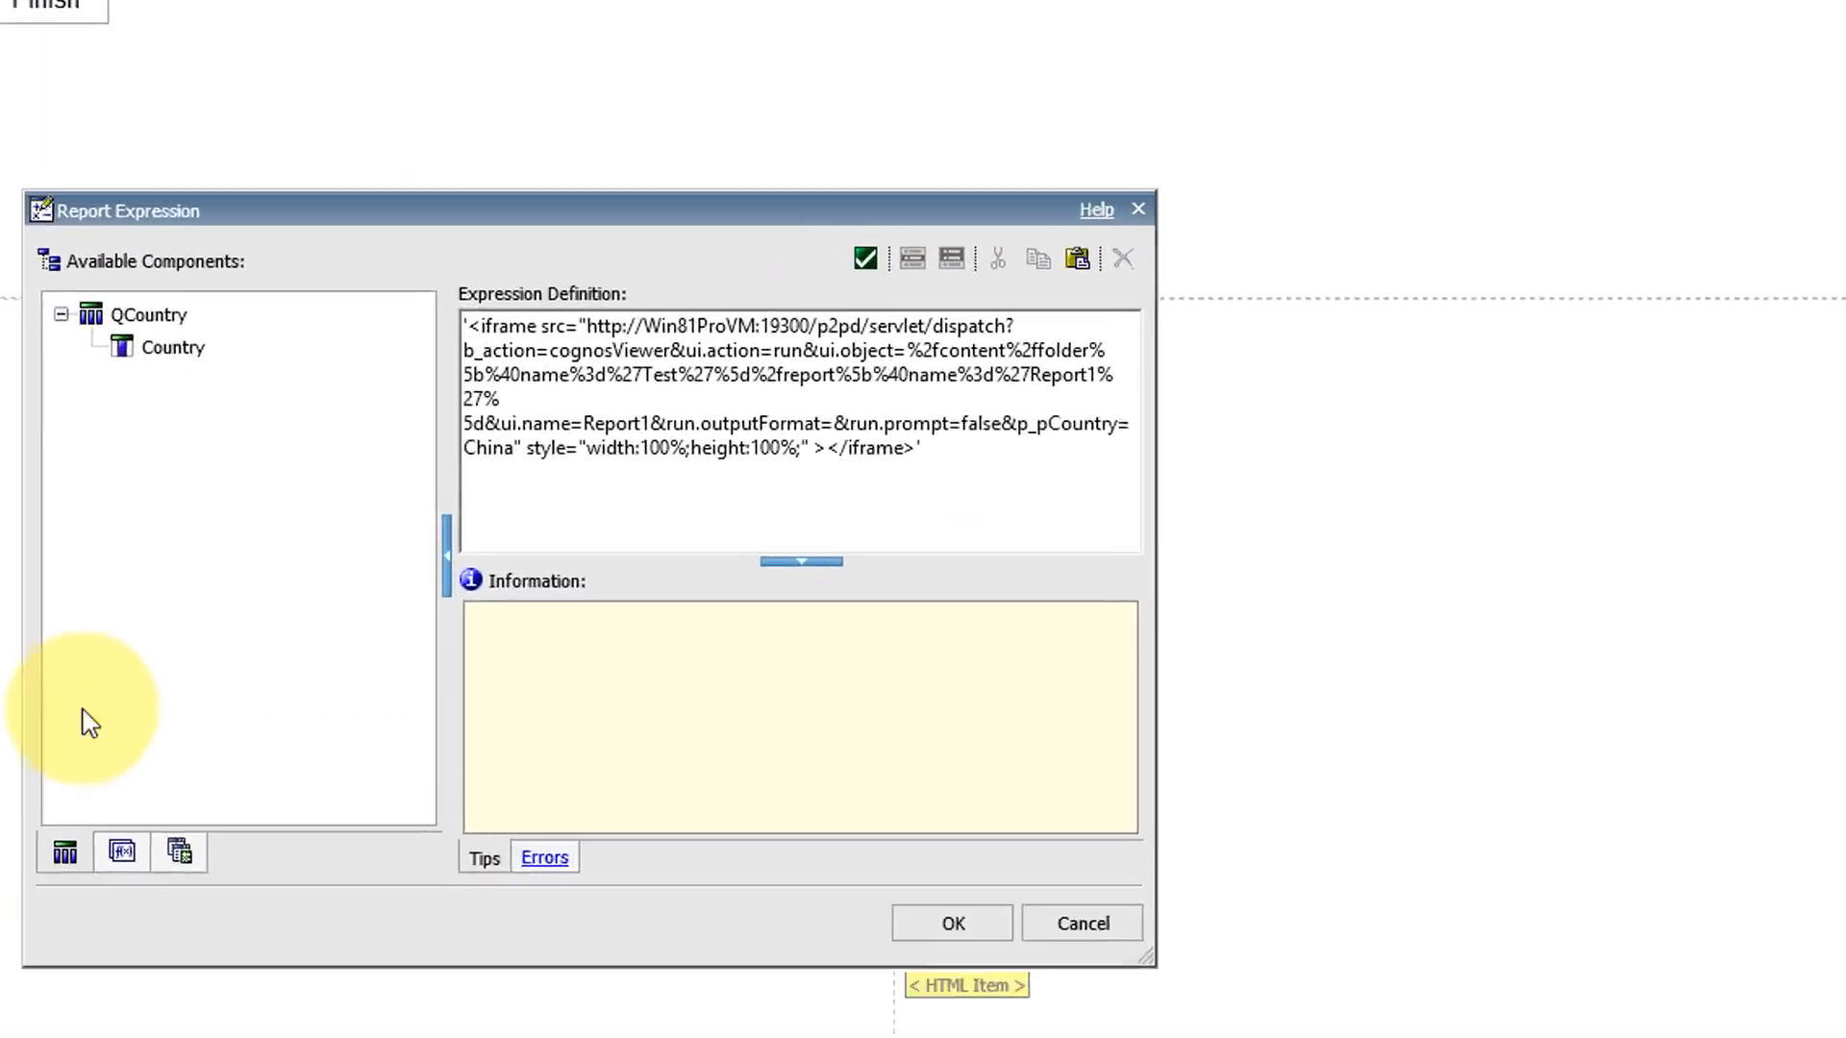
{"action": "left_click", "coordinate": [759, 448]}
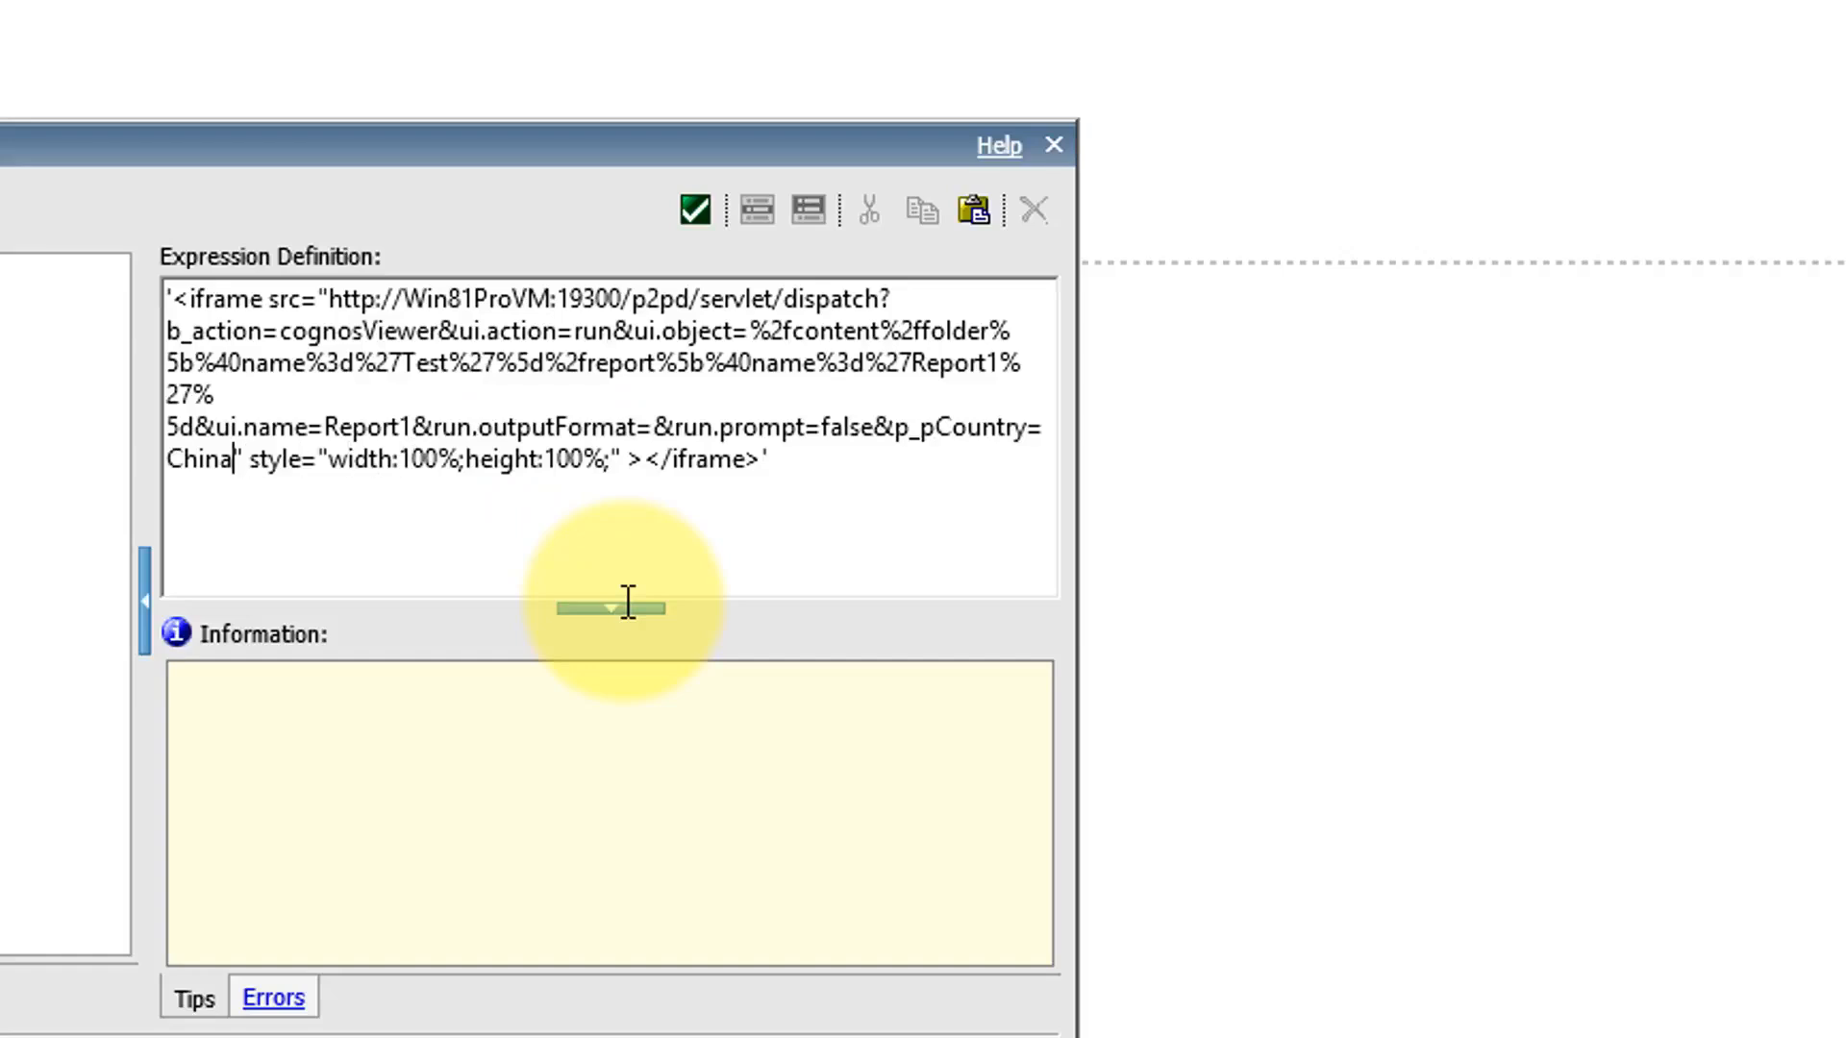
{"action": "key", "text": "shift+Left"}
{"action": "key", "text": "shift+Left"}
{"action": "key", "text": "shift+Left"}
{"action": "key", "text": "shift+Left"}
{"action": "key", "text": "shift+Left"}
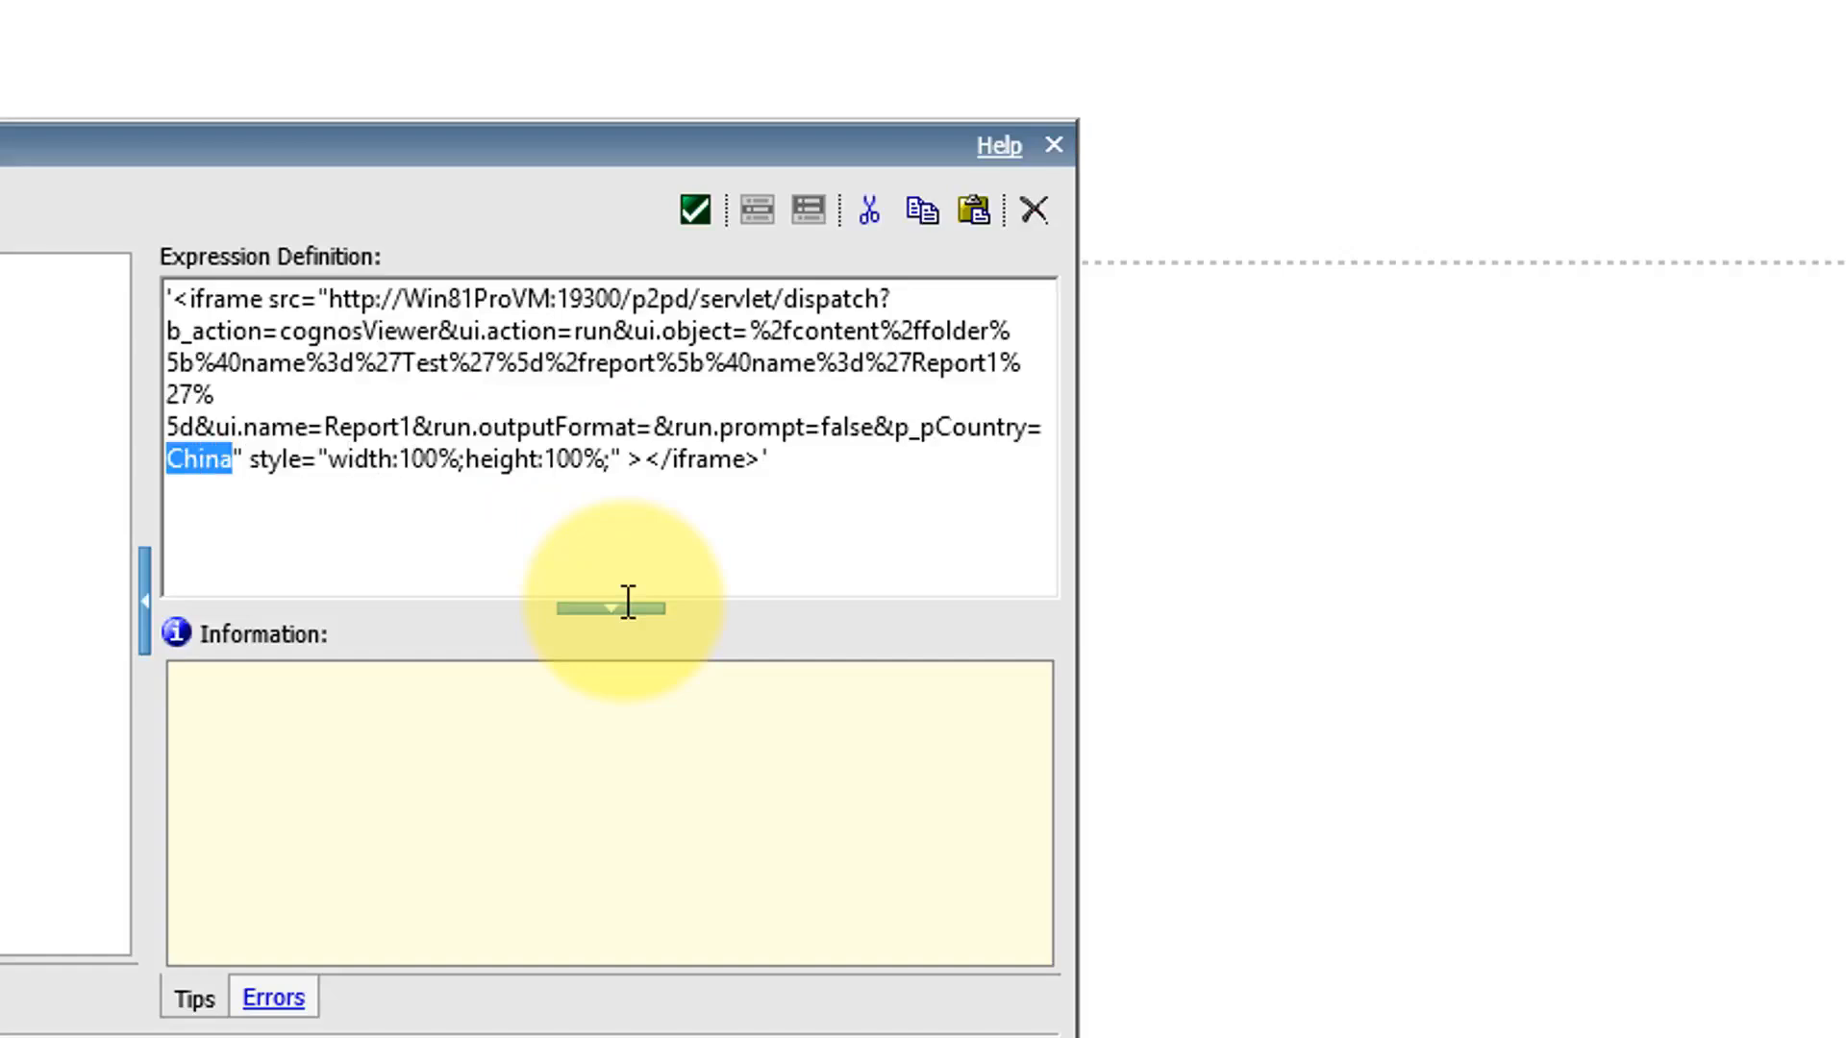
{"action": "type", "text": "''"}
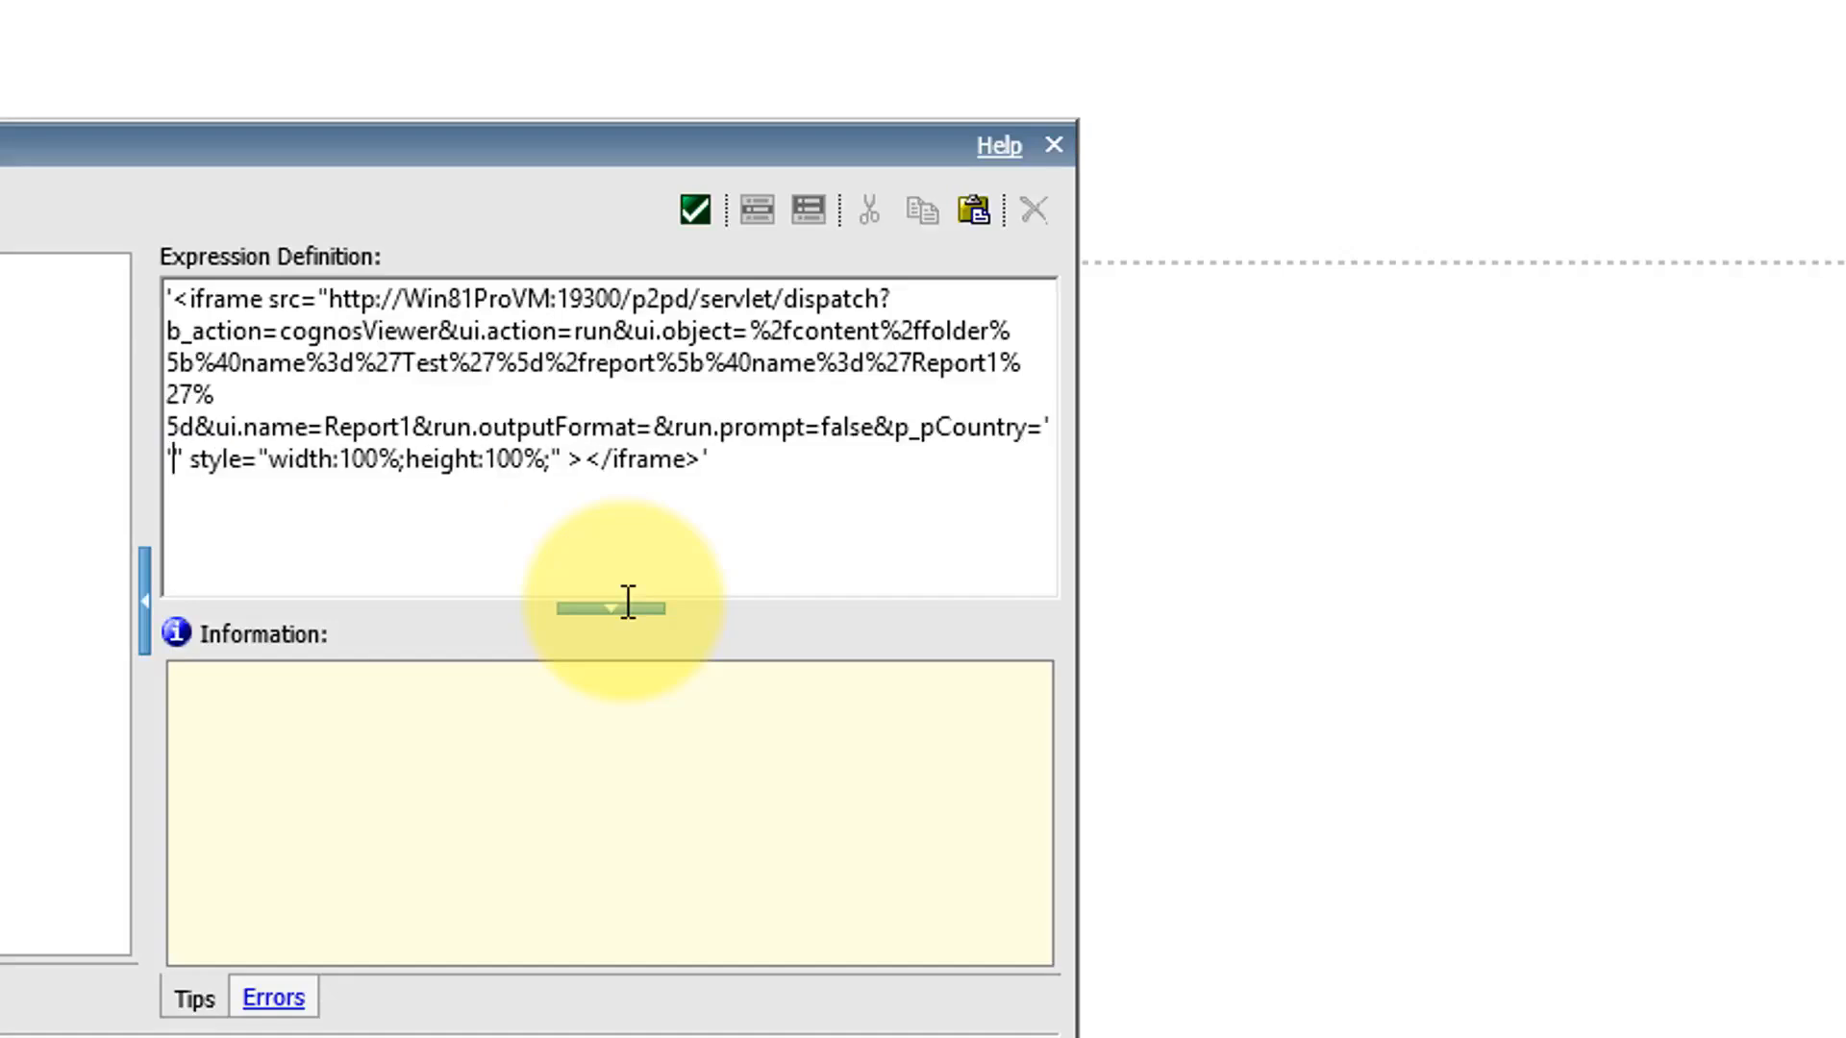
{"action": "type", "text": "++"}
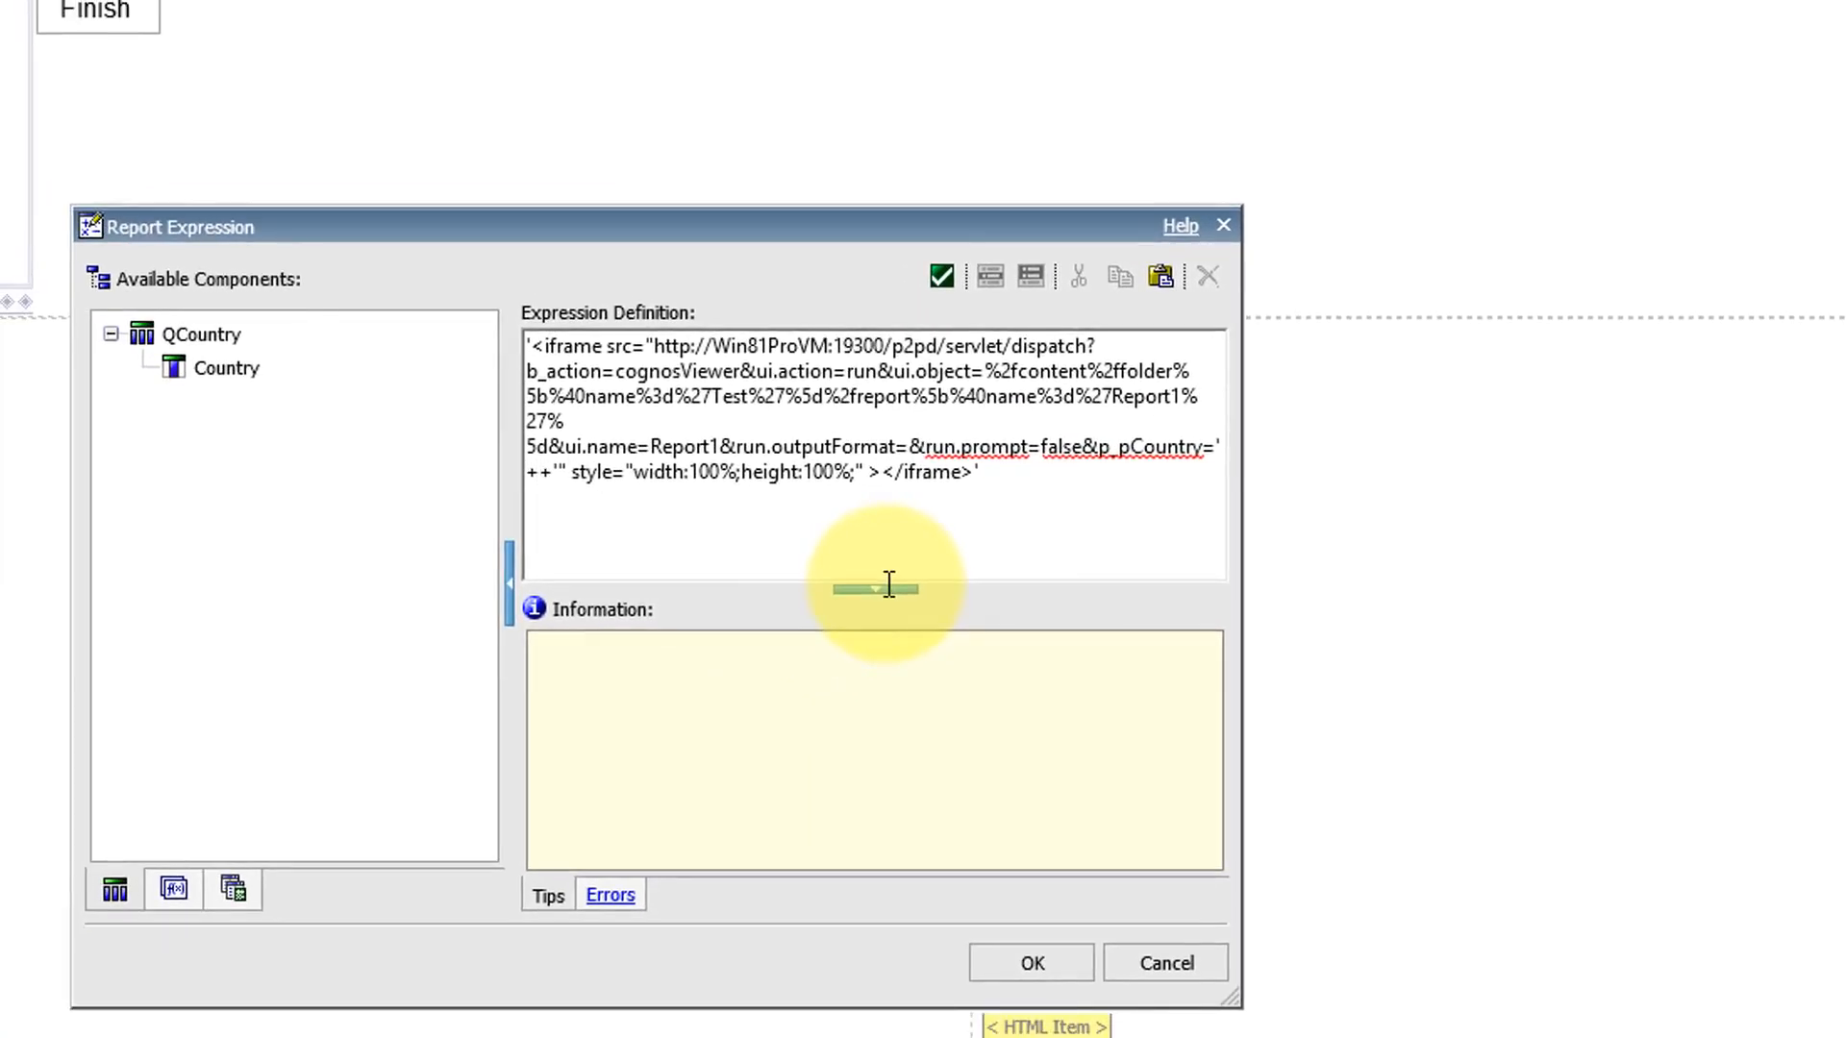
- Insert the pCountry parameter between the two plus signs as ParamDisplayValue('pCountry')
{"action": "left_click", "coordinate": [234, 884]}
{"action": "left_click_drag", "start_coordinate": [197, 334], "coordinate": [543, 485]}
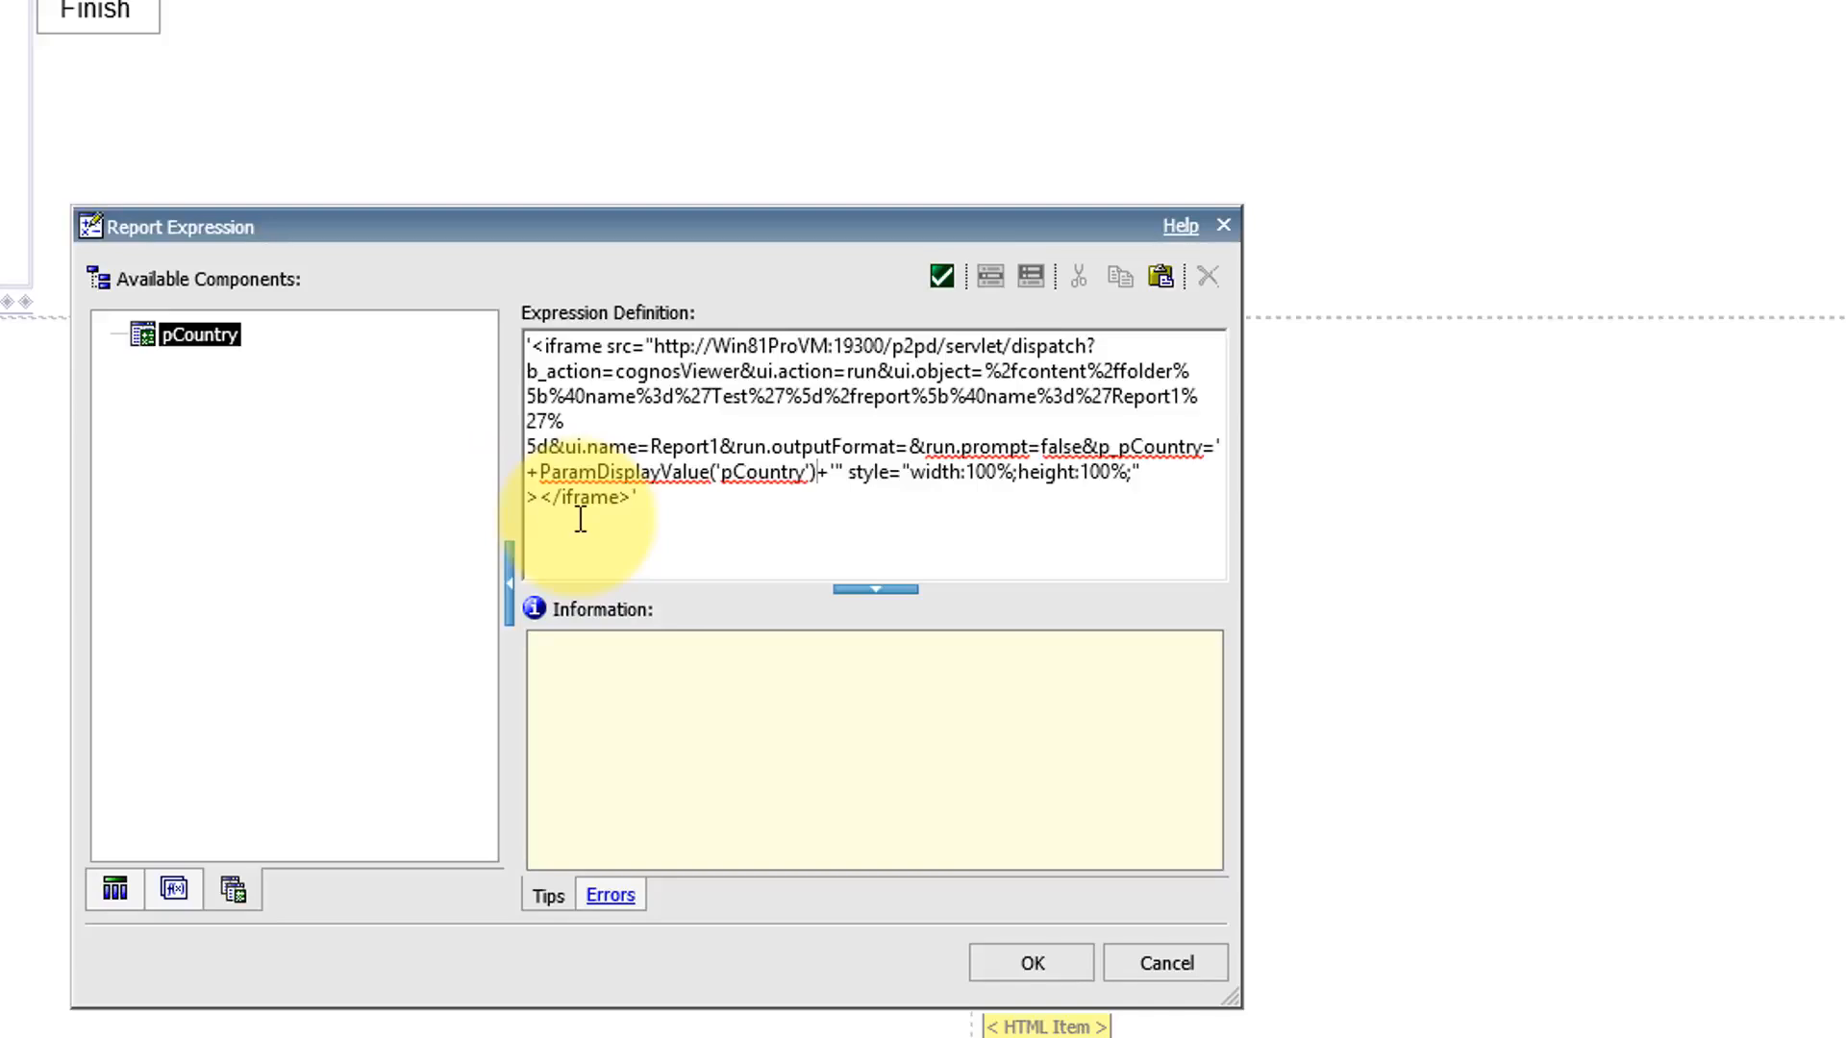
- Validate the left HTML item's report expression, copy the whole expression, and confirm it
{"action": "left_click", "coordinate": [942, 277]}
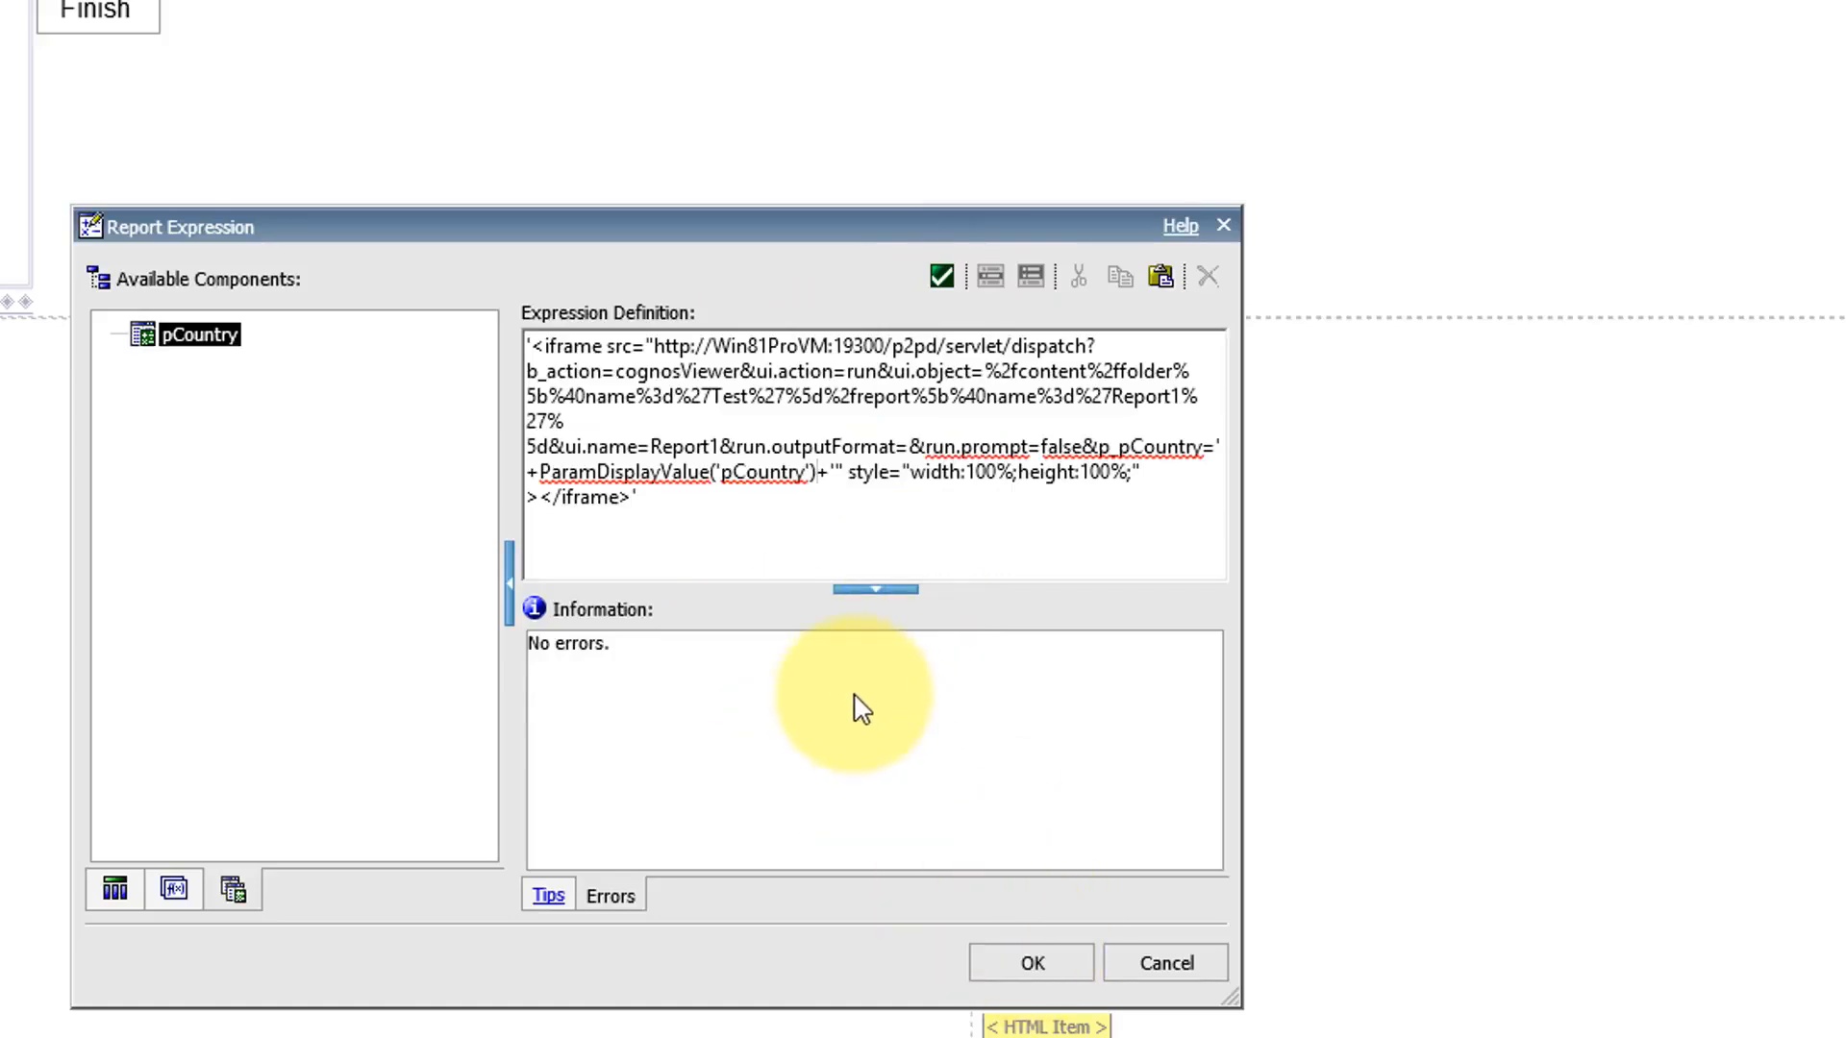
{"action": "left_click", "coordinate": [709, 536]}
{"action": "key", "text": "ctrl+a"}
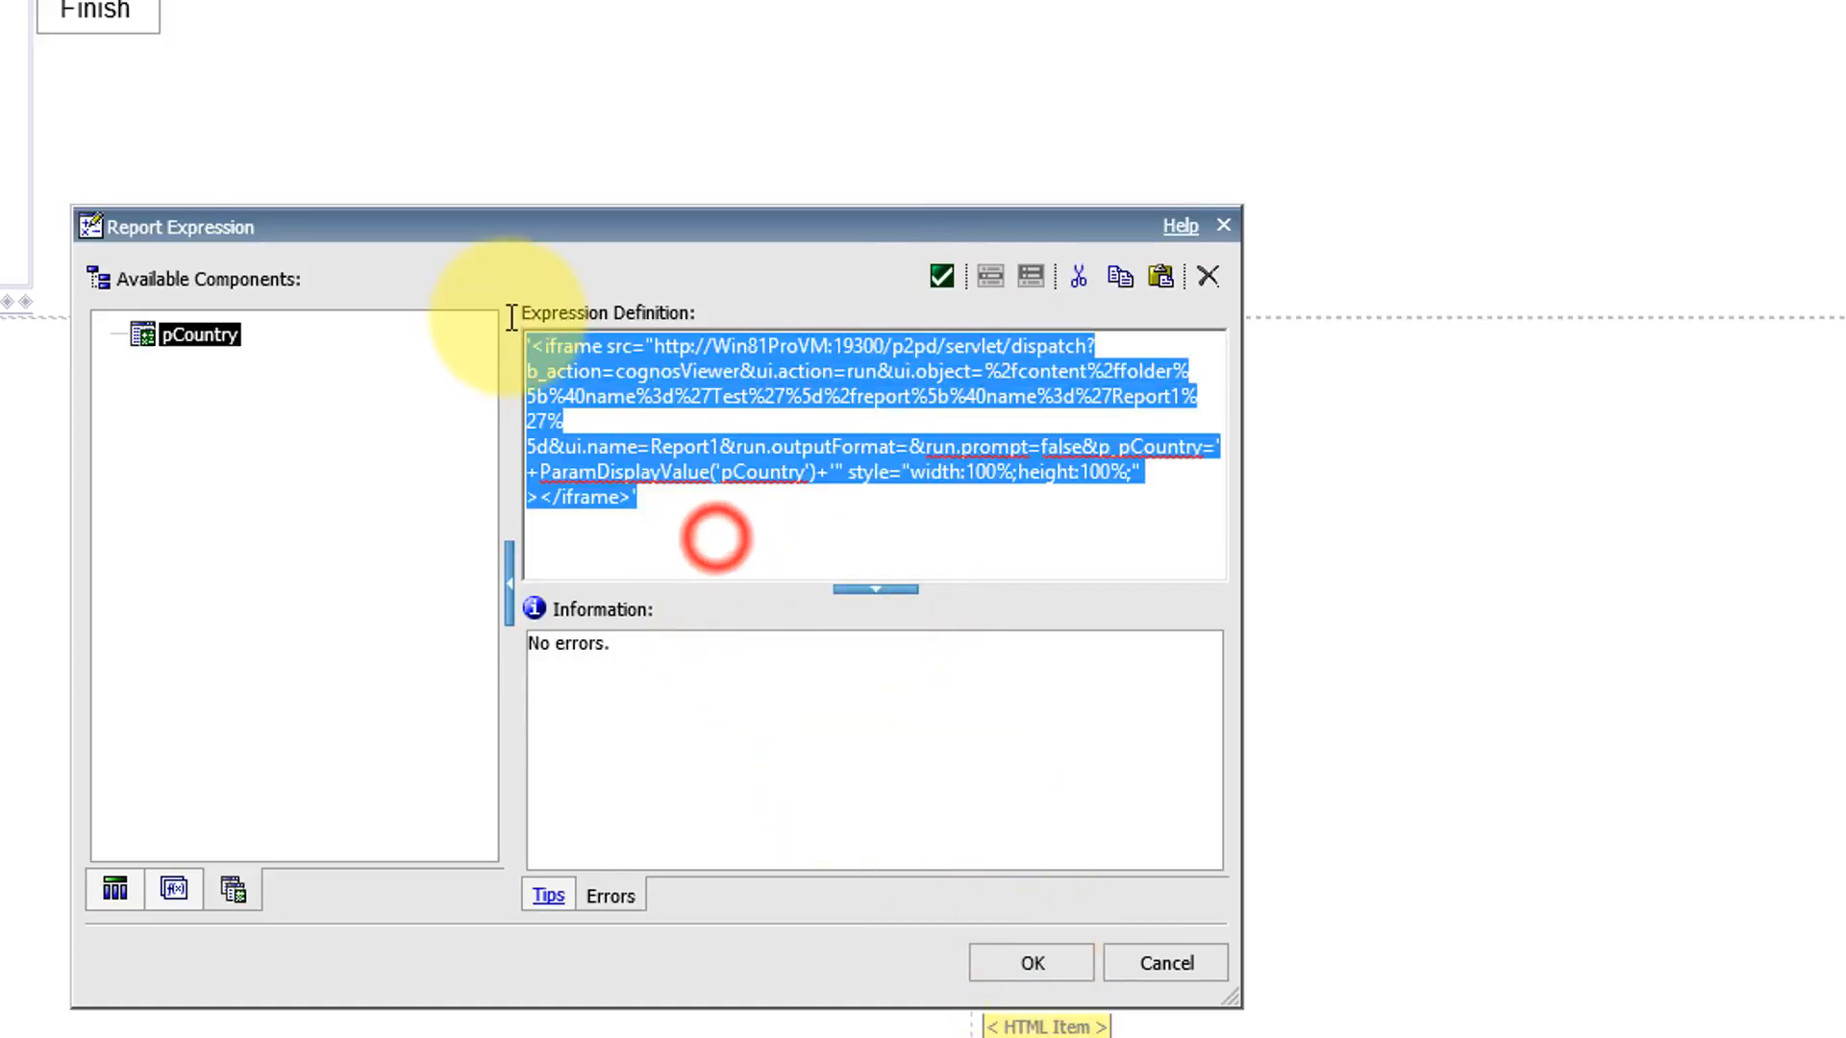
{"action": "left_click", "coordinate": [1033, 964]}
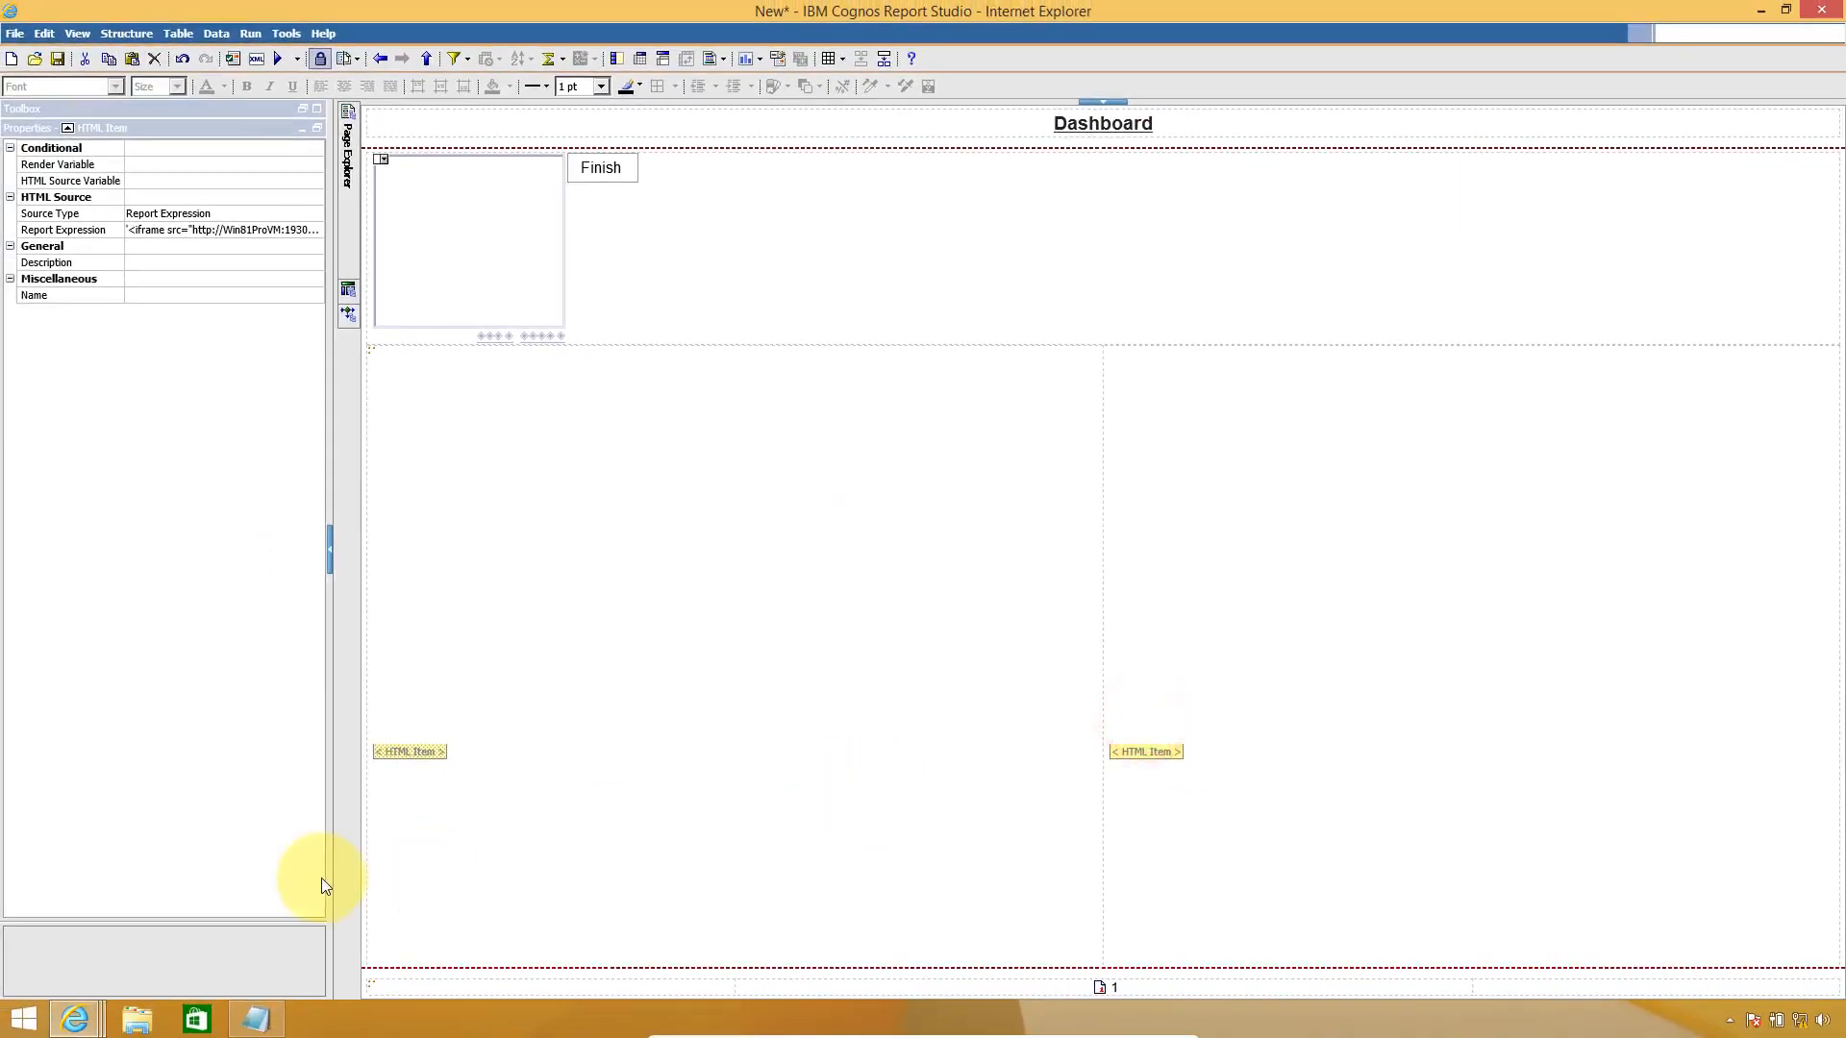
- Switch to Notepad and paste the copied Report1 iframe expression below the Report2 URL
{"action": "left_click", "coordinate": [260, 1021]}
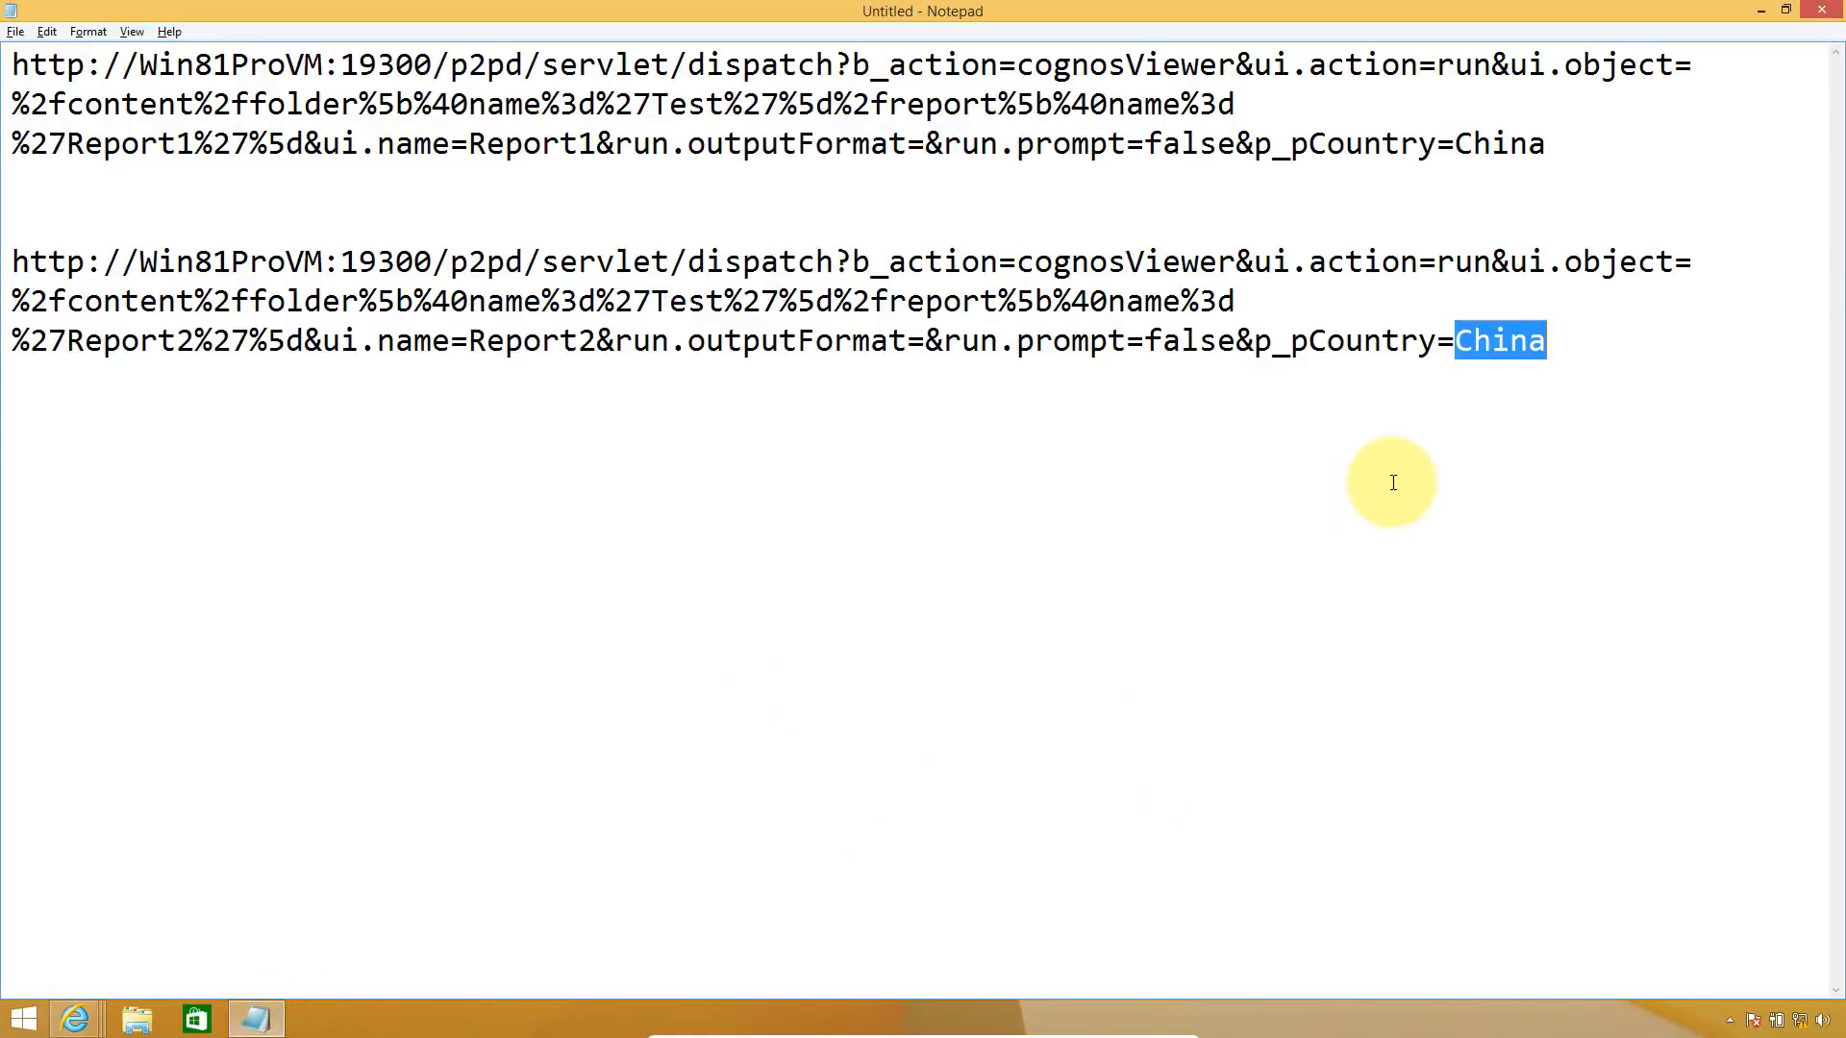
{"action": "left_click", "coordinate": [1590, 380]}
{"action": "key", "text": "Return"}
{"action": "key", "text": "Return"}
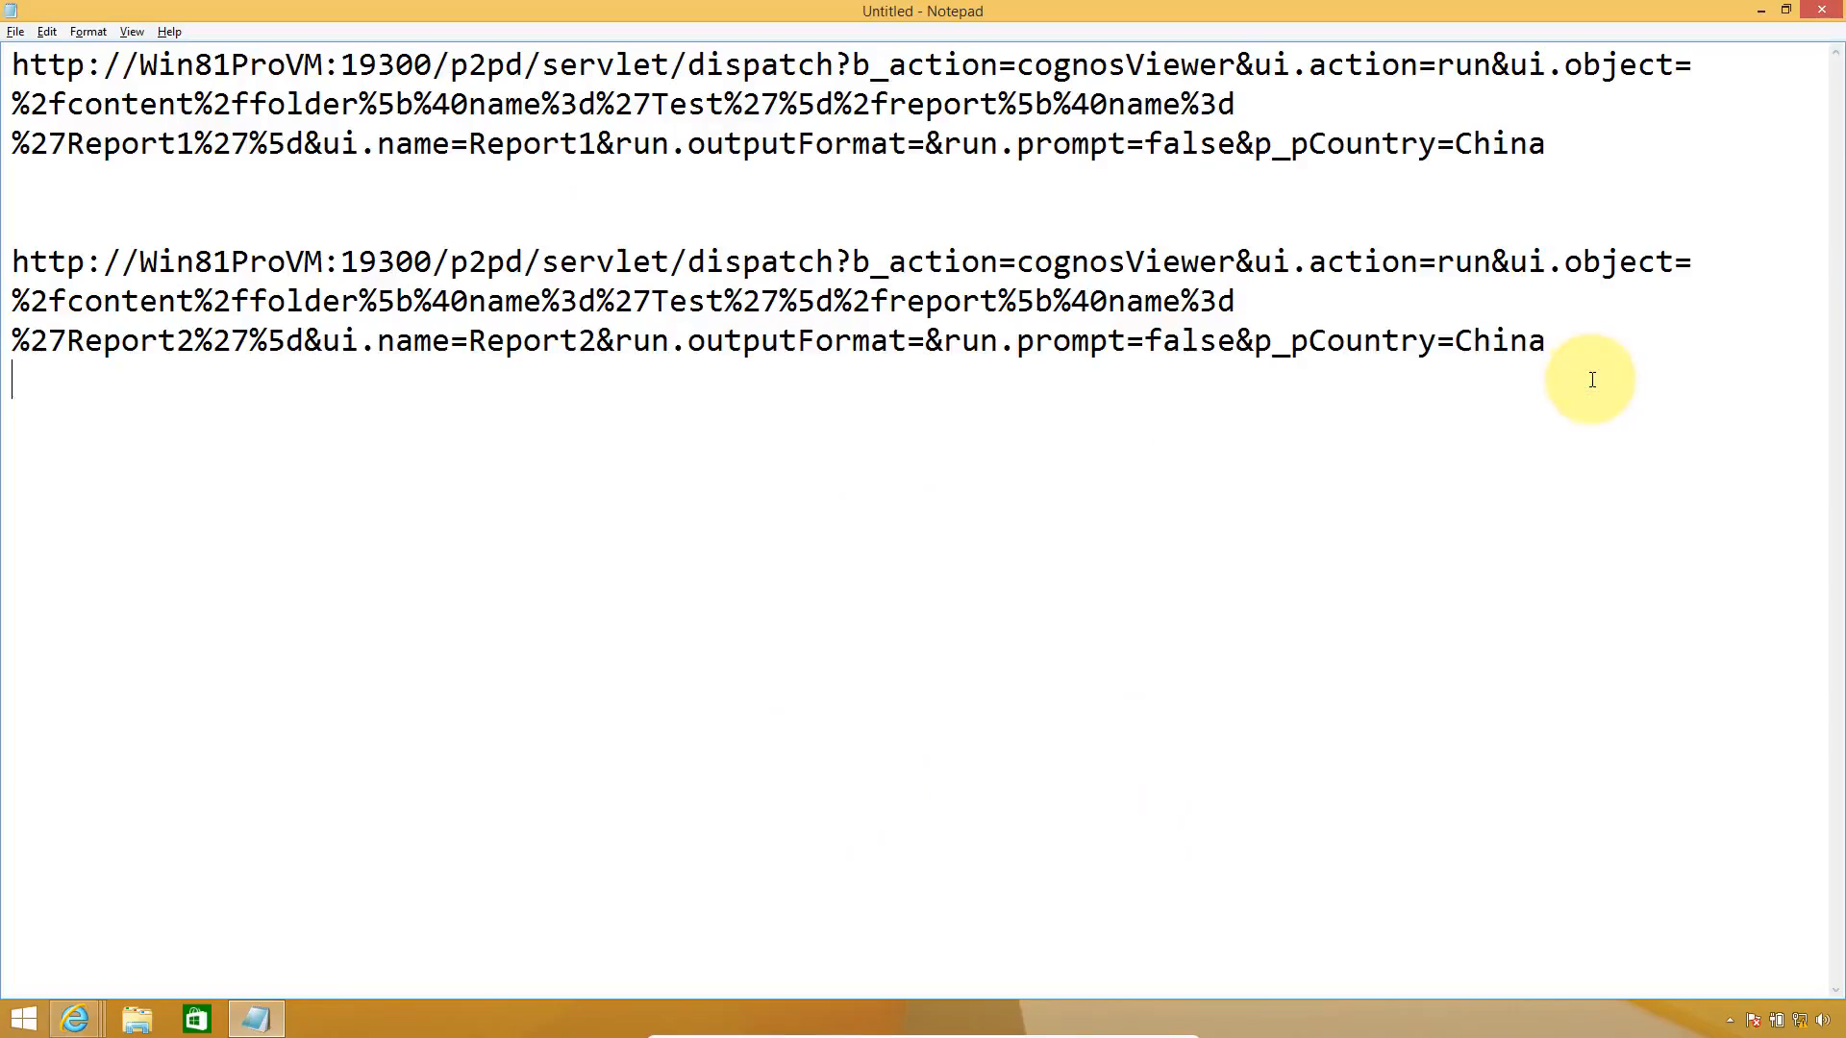
{"action": "type", "text": "'<iframe src=\"http://Win81ProVM:19300/p2pd/servlet/dispatch?b_action=cognosViewer&ui.action=run&ui.object=%2fcontent%2ffolder%5b%40name%3d%27Test%27%5d%2freport%5b%40name%3d%27Report1%27%5d&ui.name=Report1&run.outputFormat=&run.prompt=false&p_pCountry='+ParamDisplayValue('pCountry')+'\" style=\"width:100%;height:100%;\" ></iframe>'"}
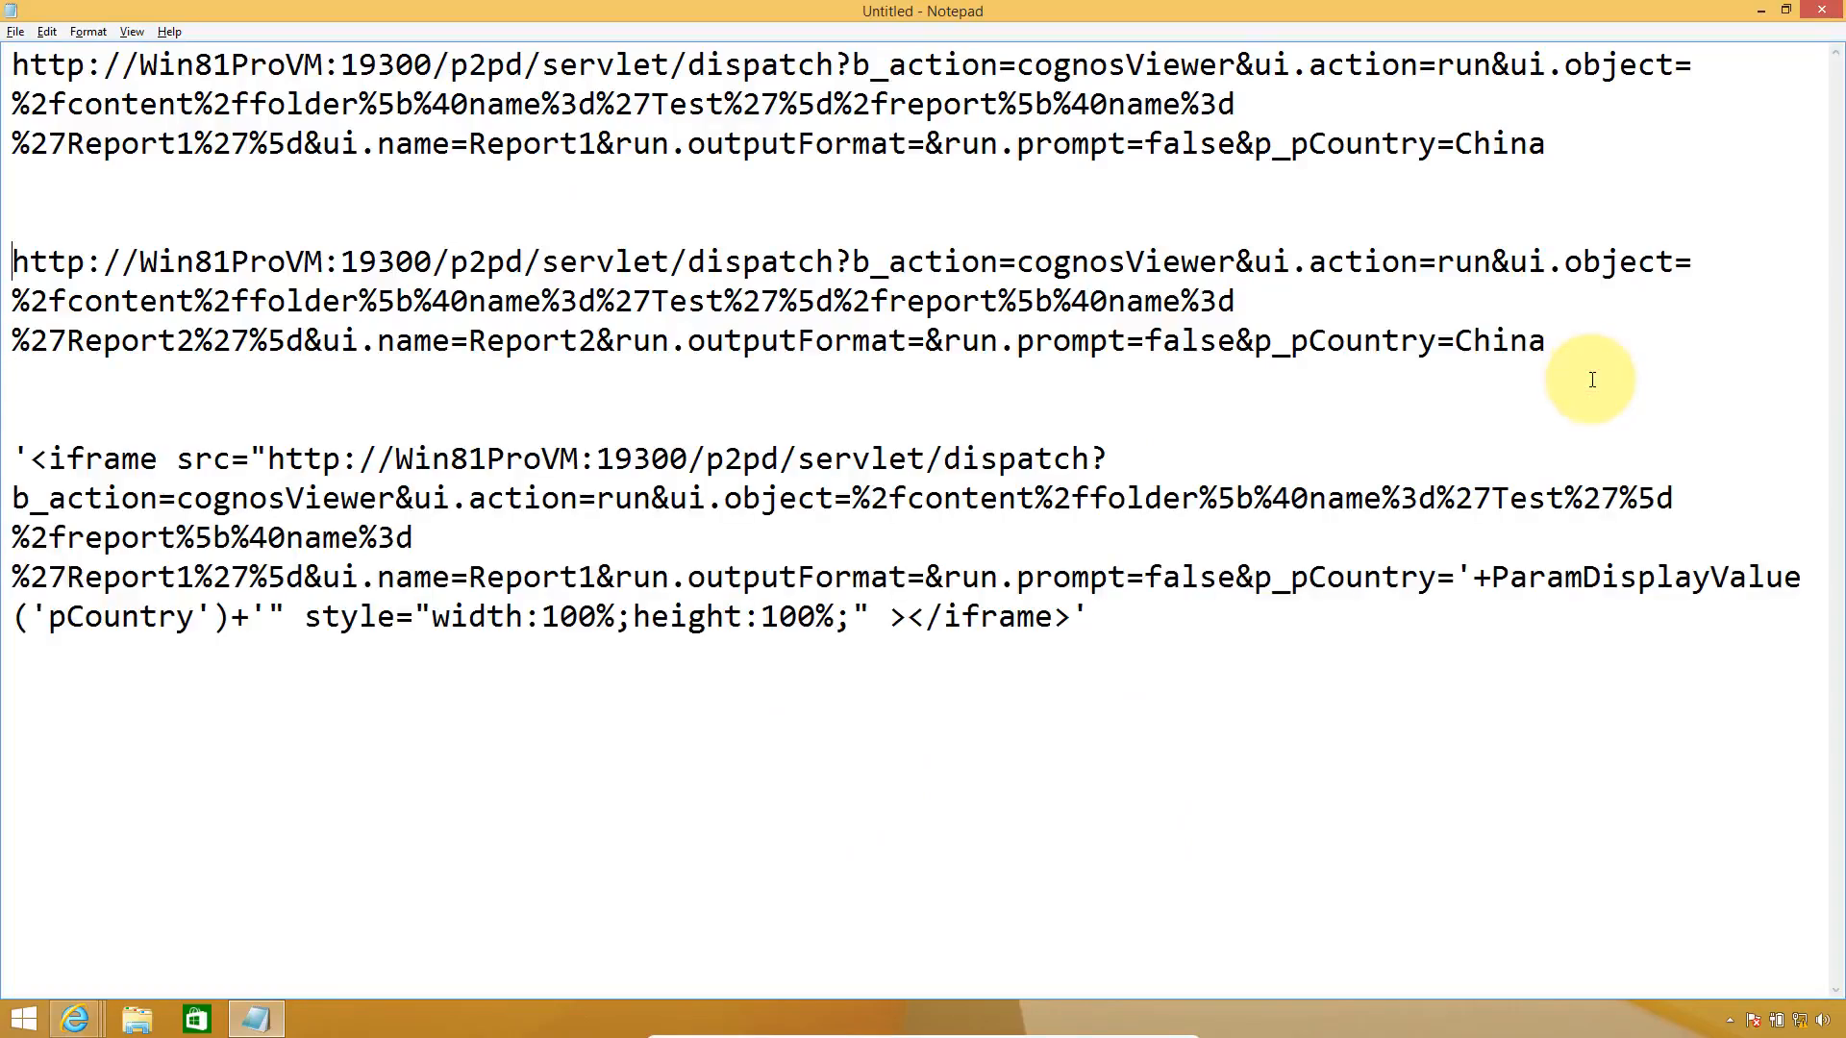
- Copy the Report2 URL and paste it between single quotes above the iframe expression
{"action": "key", "text": "shift+Down"}
{"action": "key", "text": "shift+Down"}
{"action": "key", "text": "shift+Down"}
{"action": "key", "text": "shift+Up"}
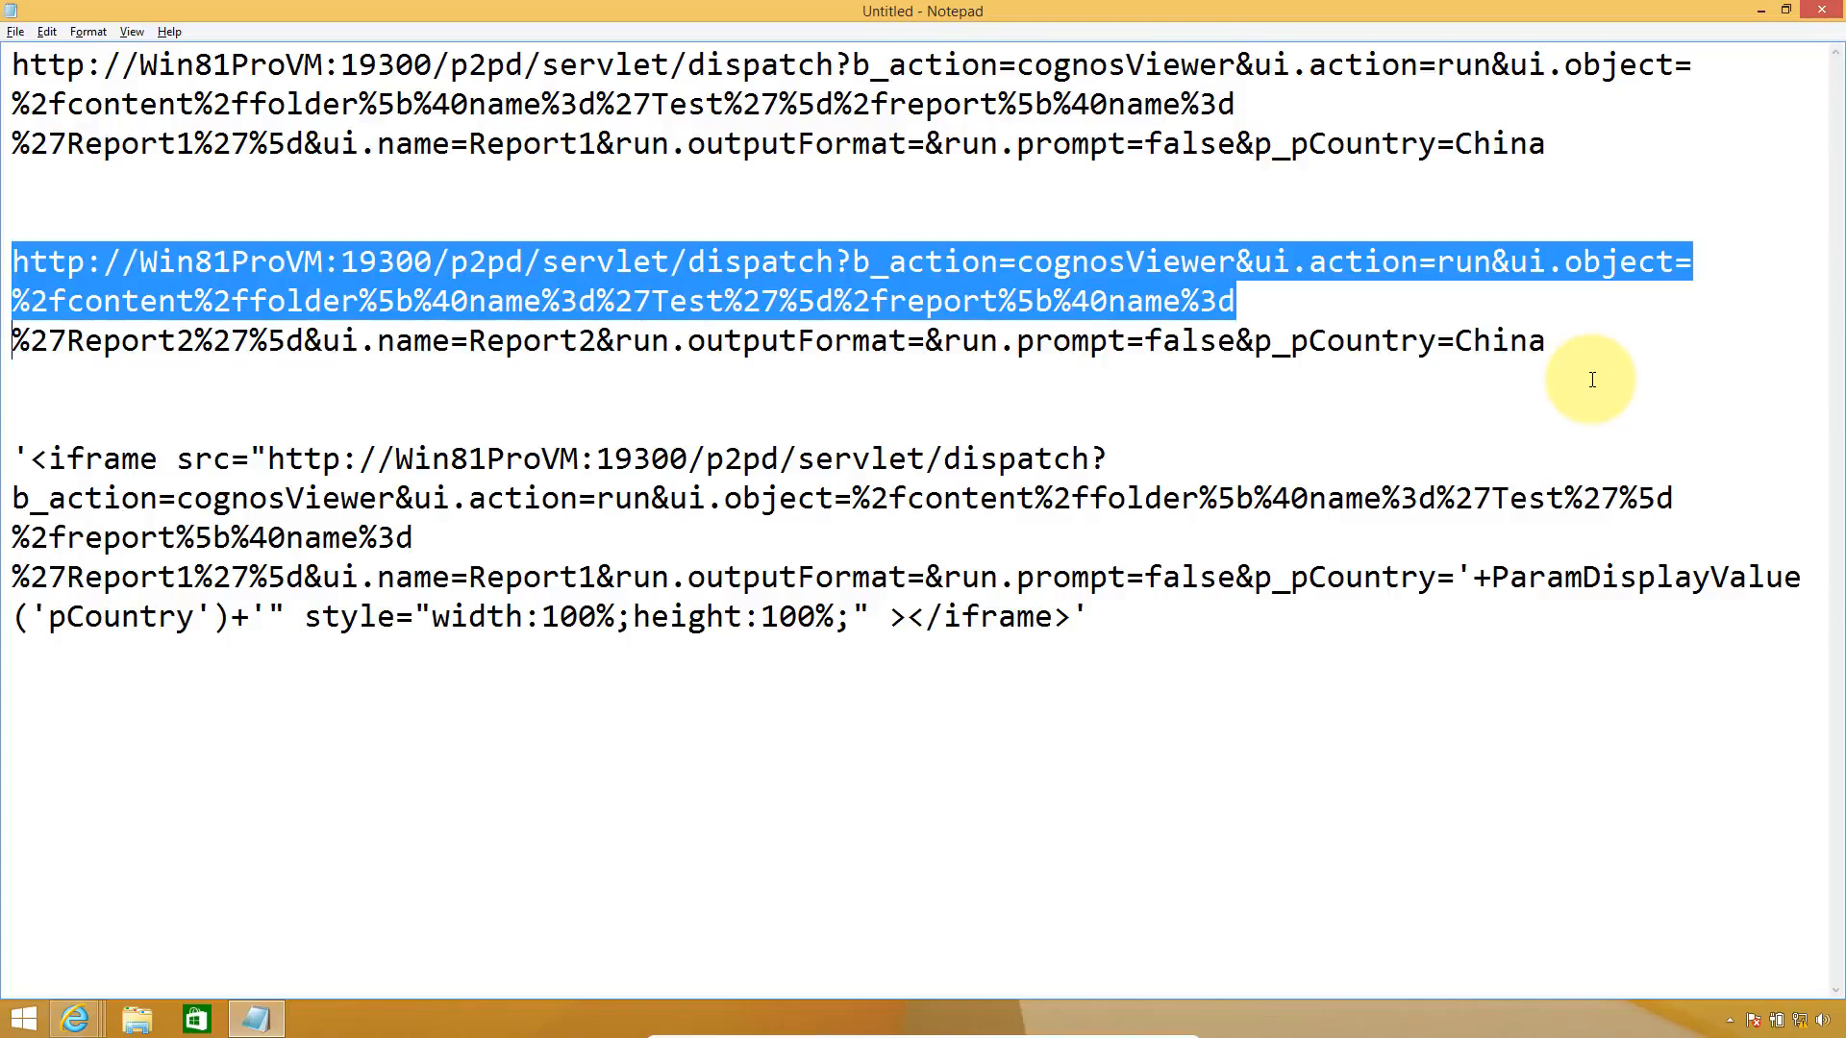
{"action": "key", "text": "shift+End"}
{"action": "key", "text": "ctrl+c"}
{"action": "left_click", "coordinate": [1592, 379]}
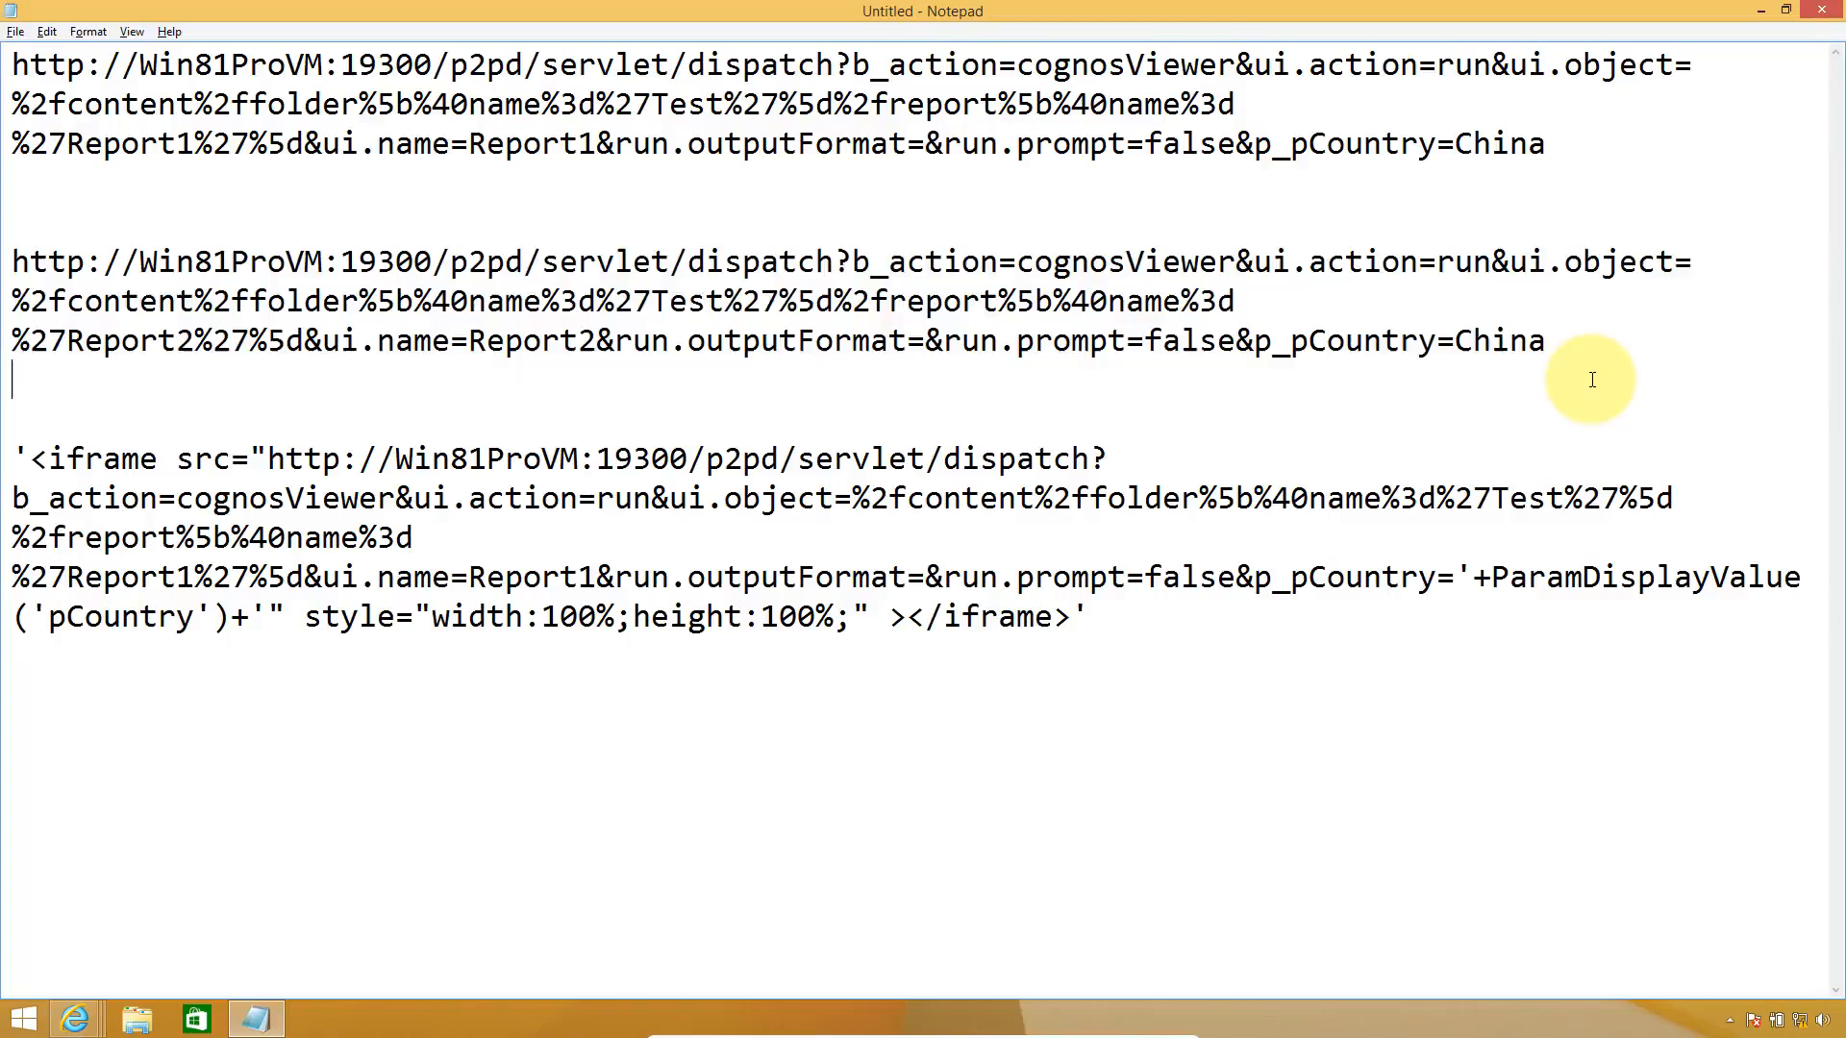
{"action": "key", "text": "Return"}
{"action": "key", "text": "Return"}
{"action": "key", "text": "Up"}
{"action": "key", "text": "Up"}
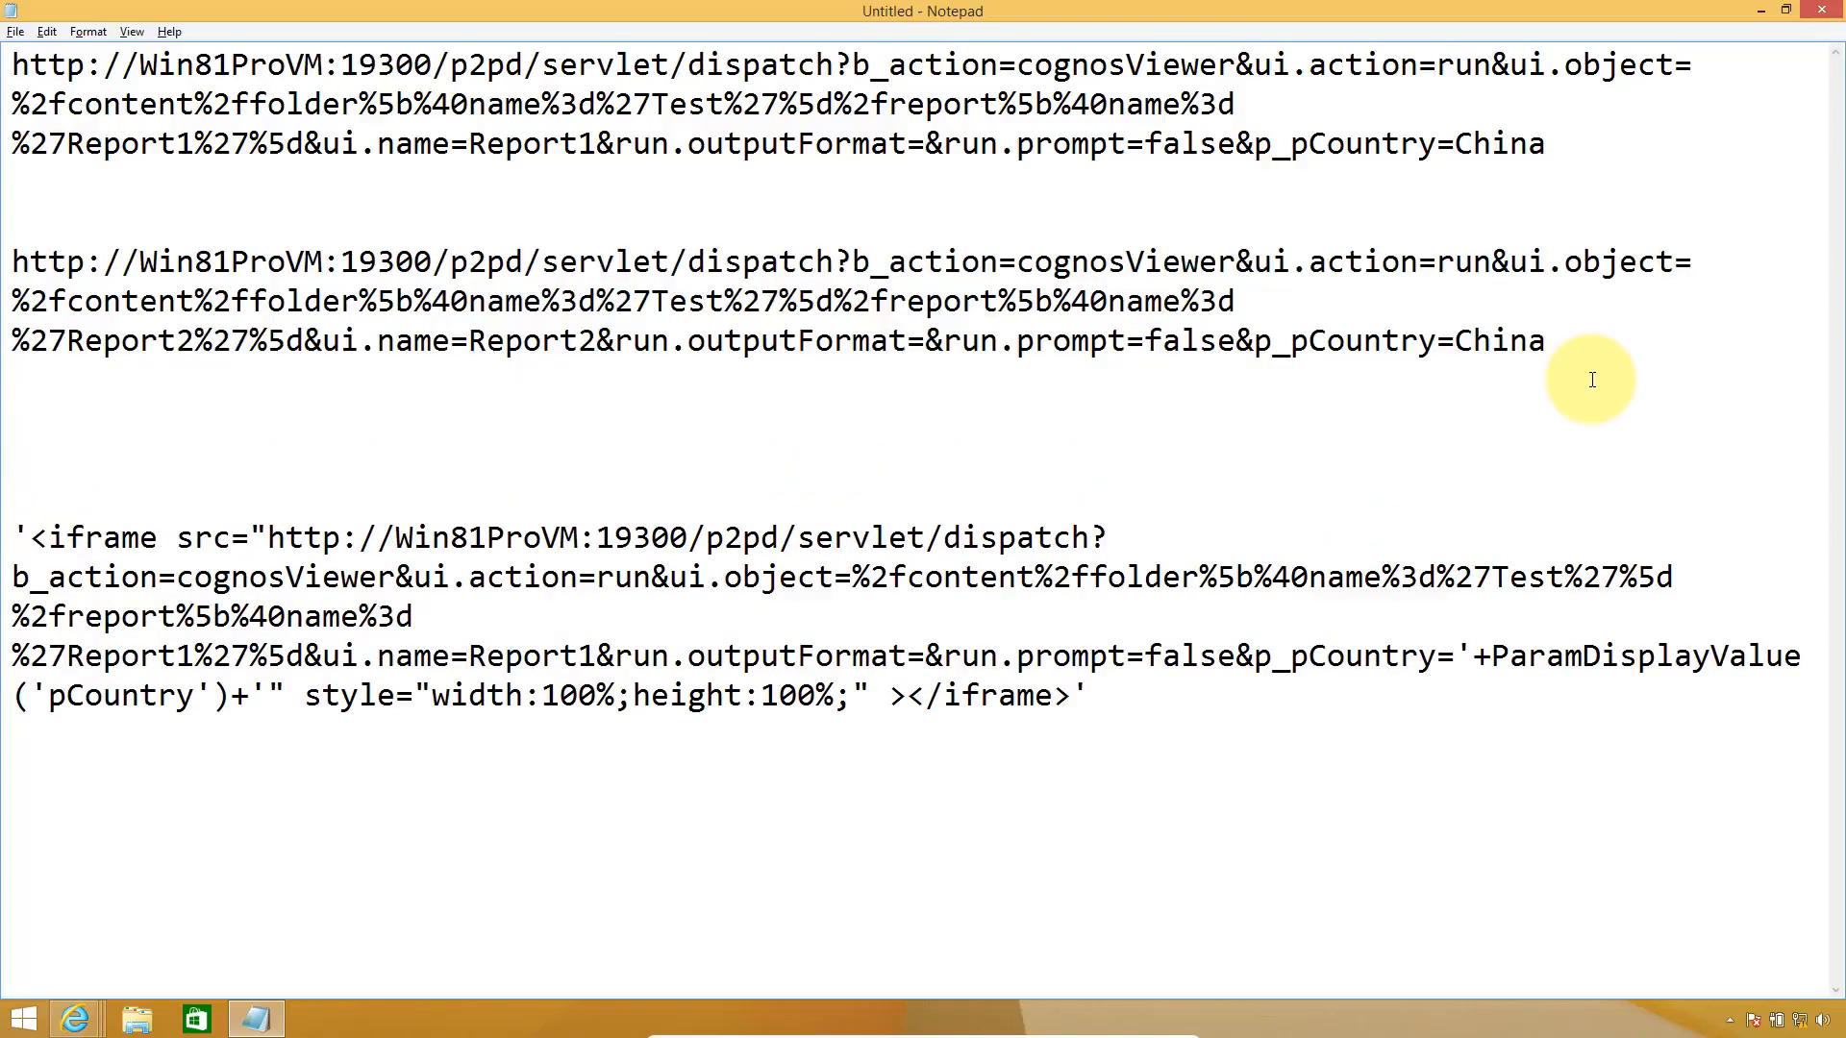
{"action": "key", "text": "ctrl+v"}
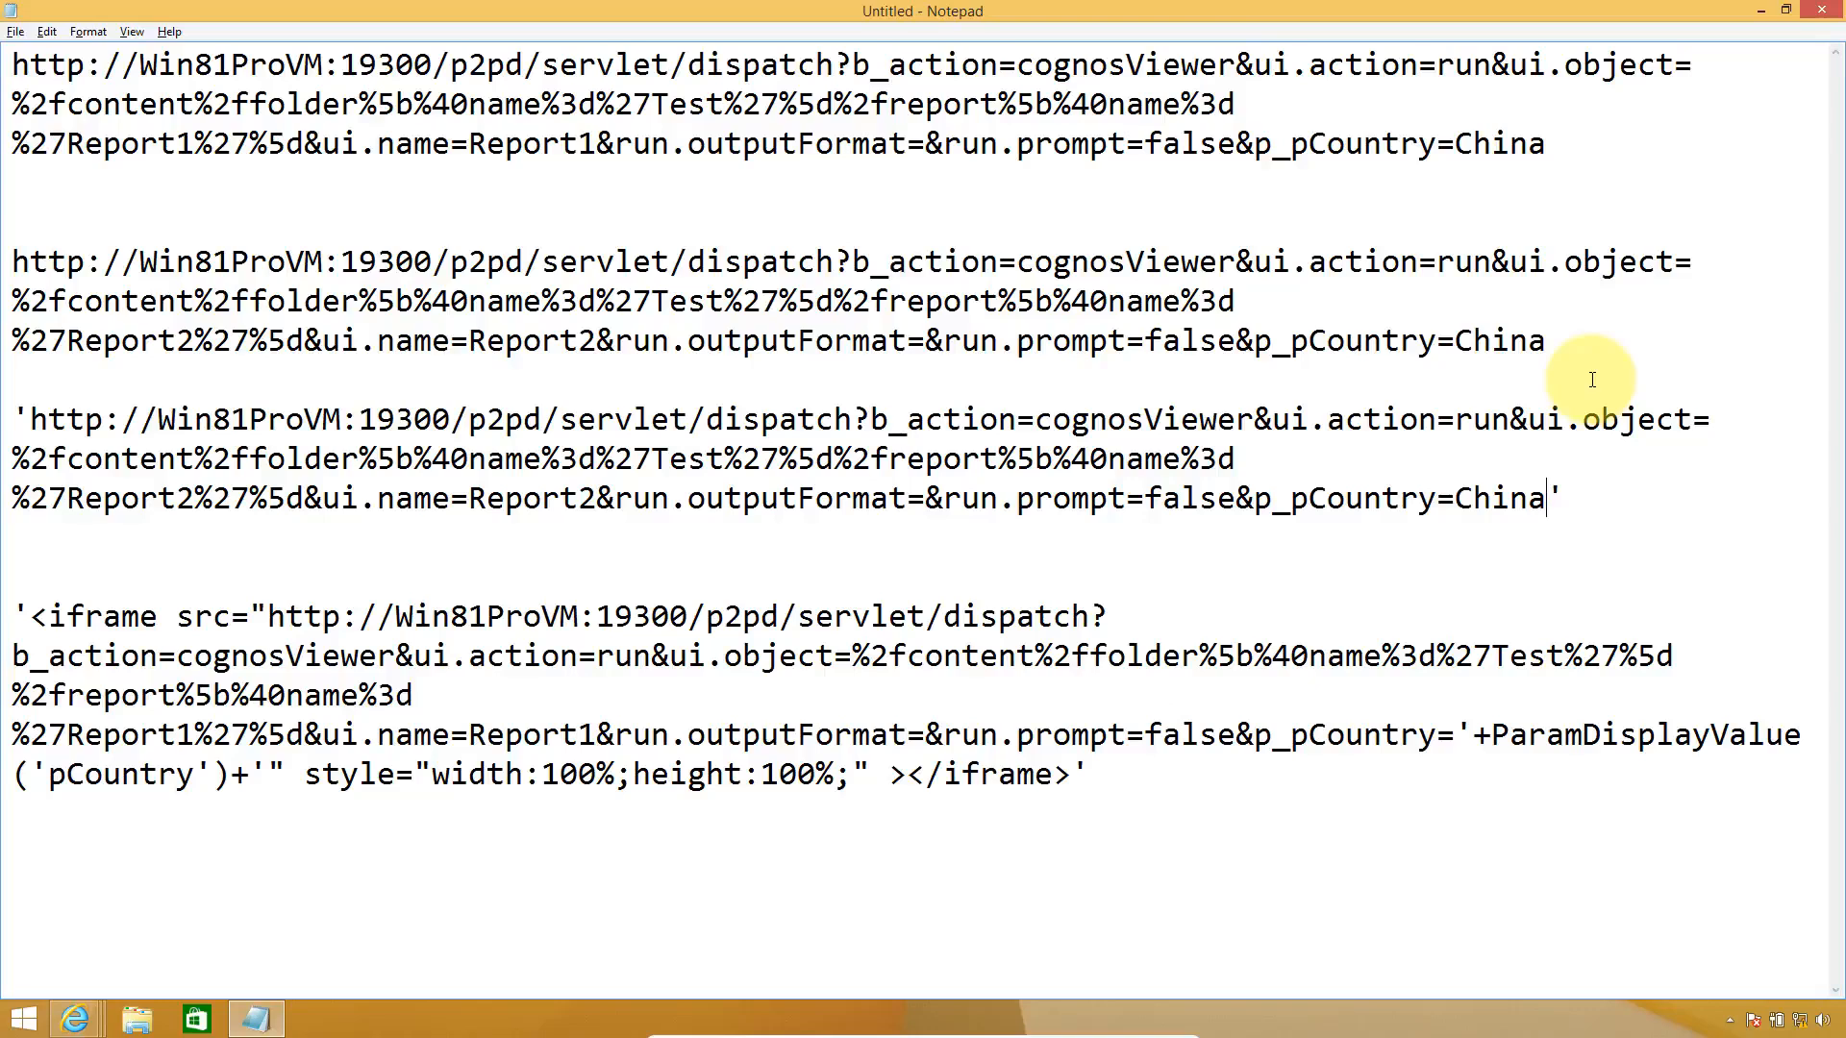
- Replace China in the quoted Report2 URL with '+ParamDisplay+'
{"action": "key", "text": "shift+Left"}
{"action": "key", "text": "shift+Left"}
{"action": "key", "text": "shift+Left"}
{"action": "key", "text": "shift+Left"}
{"action": "key", "text": "shift+Left"}
{"action": "key", "text": "BackSpace"}
{"action": "type", "text": "Para"}
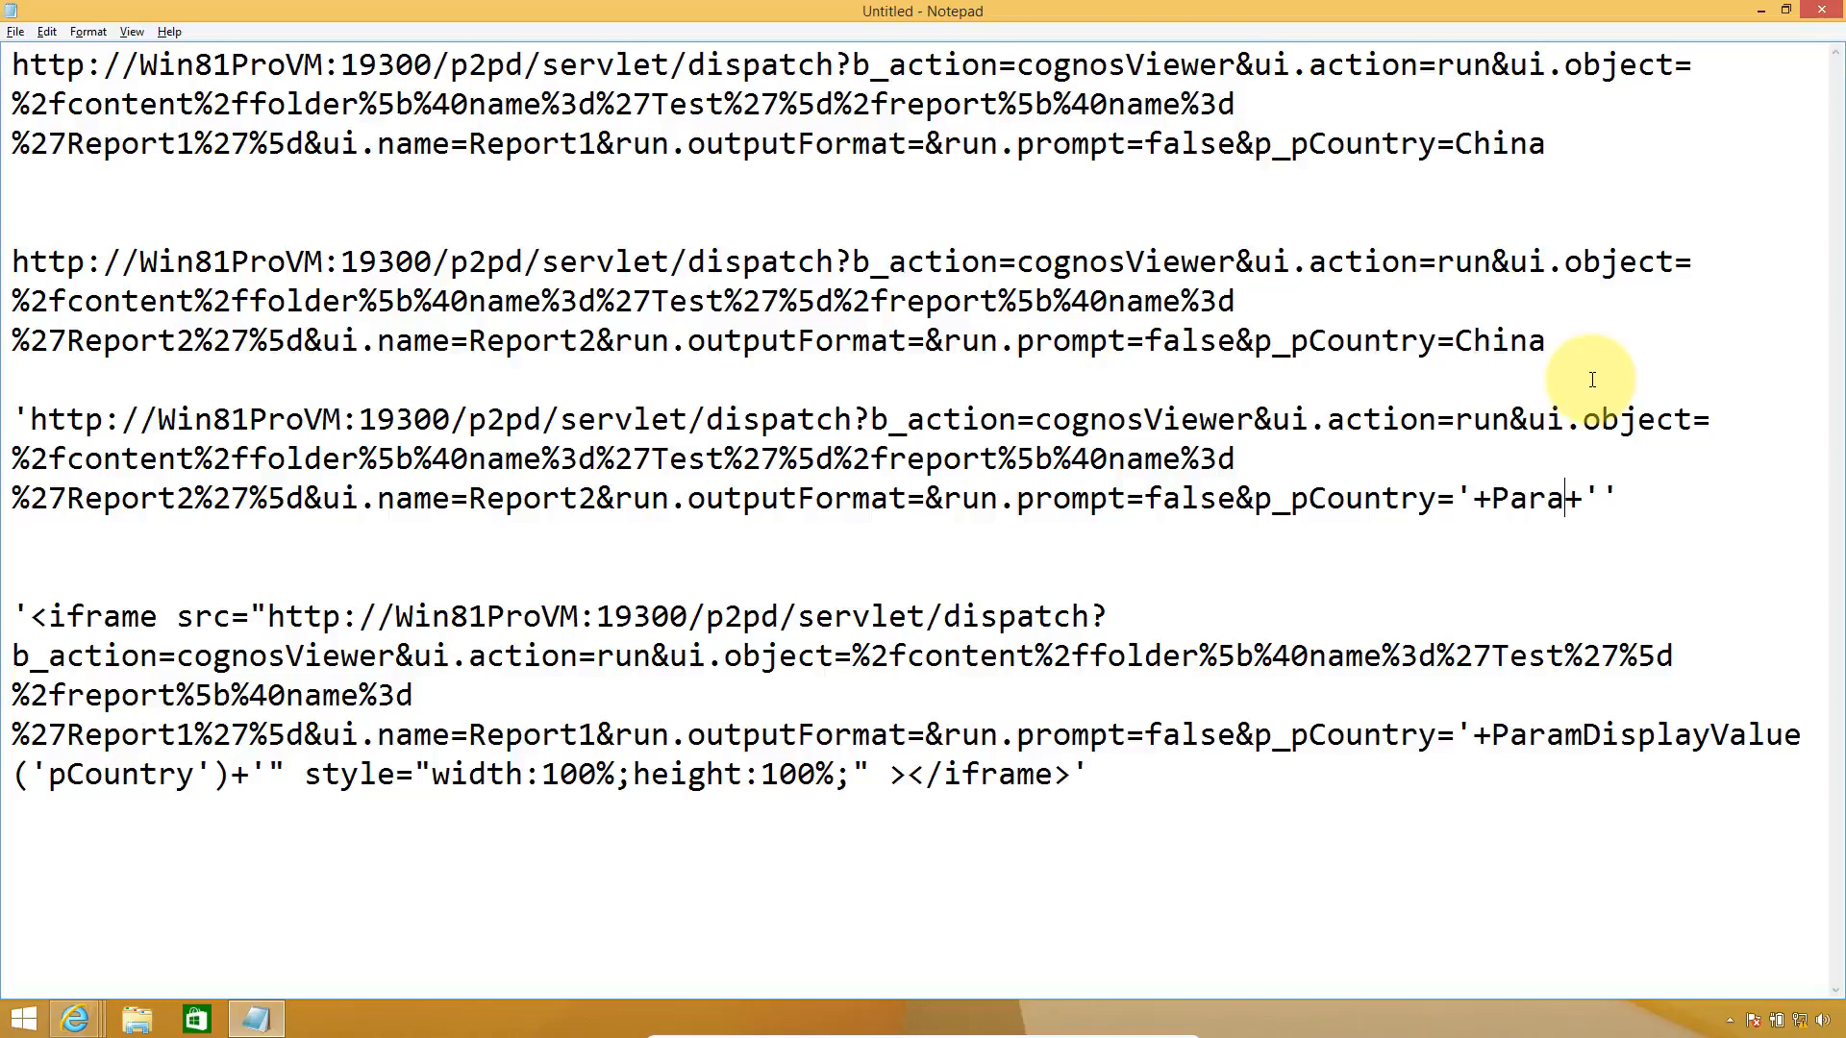
{"action": "type", "text": "mDisplay"}
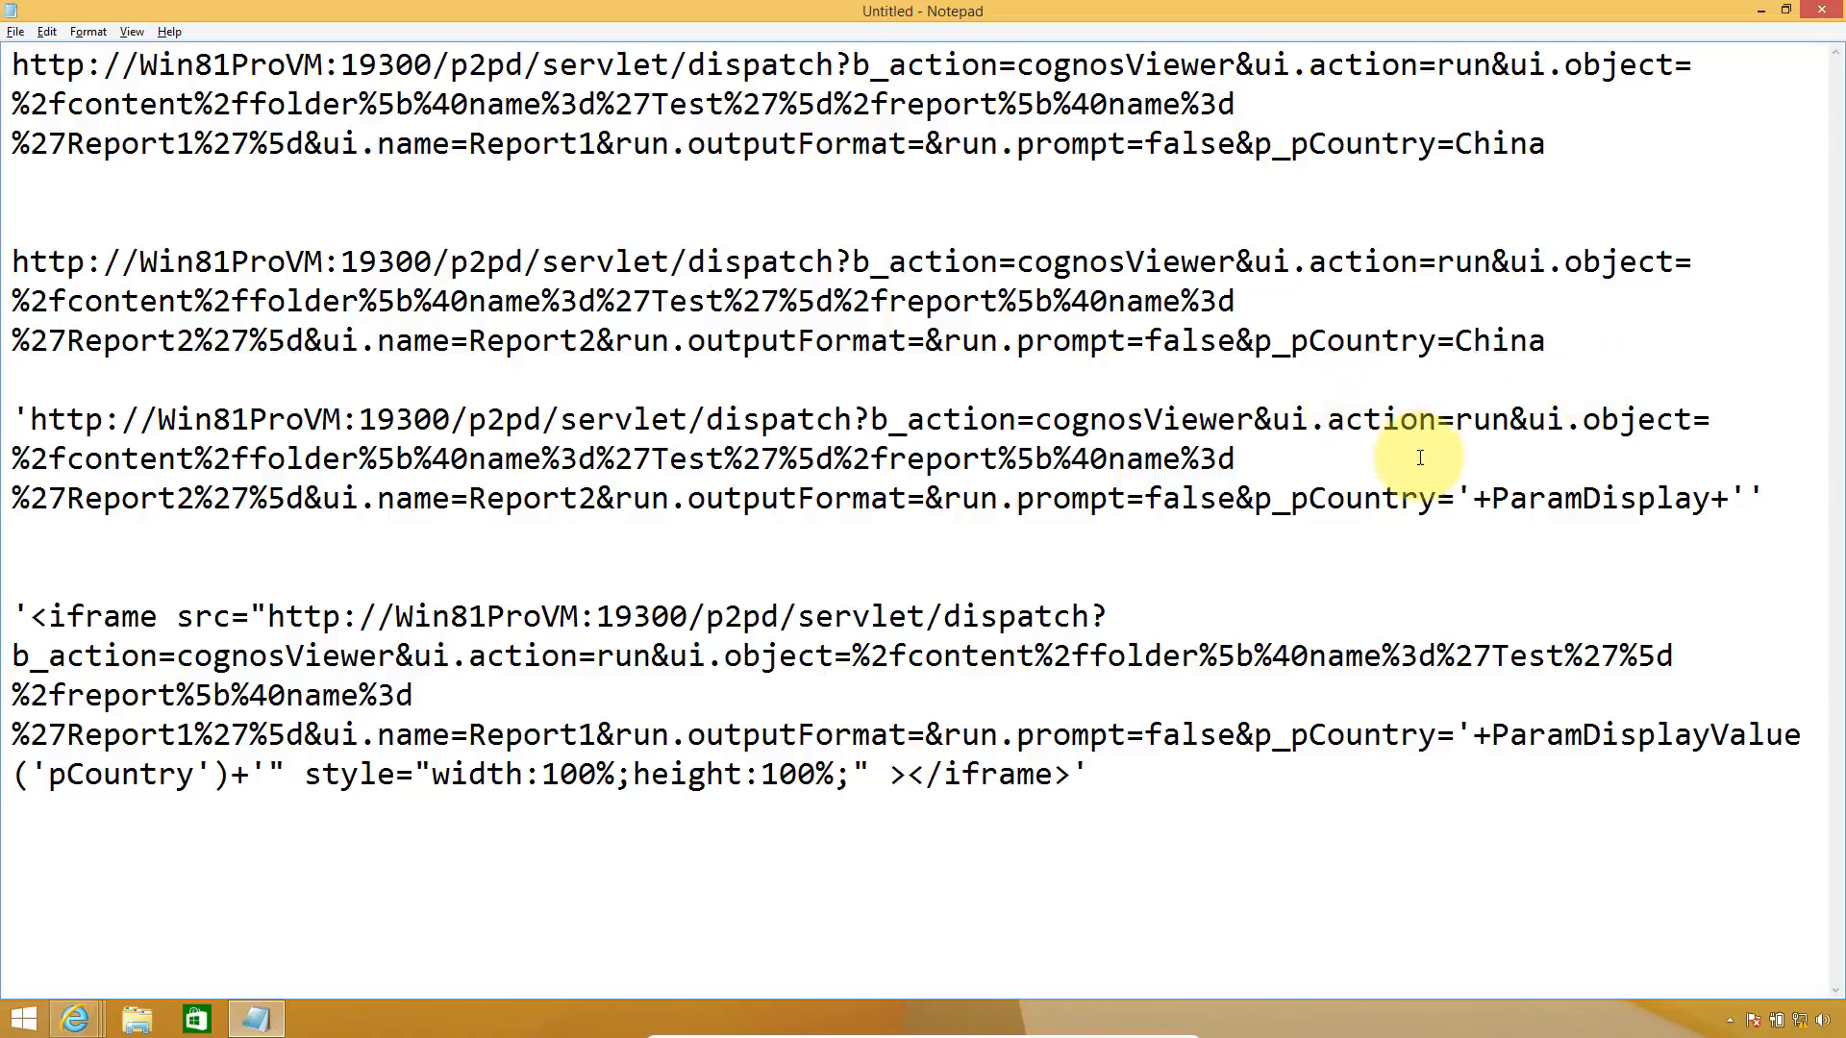
- Compare the quoted URL with the iframe expression, examining the parts before and after the ParamDisplayValue call
{"action": "left_click_drag", "start_coordinate": [1466, 489], "coordinate": [14, 417]}
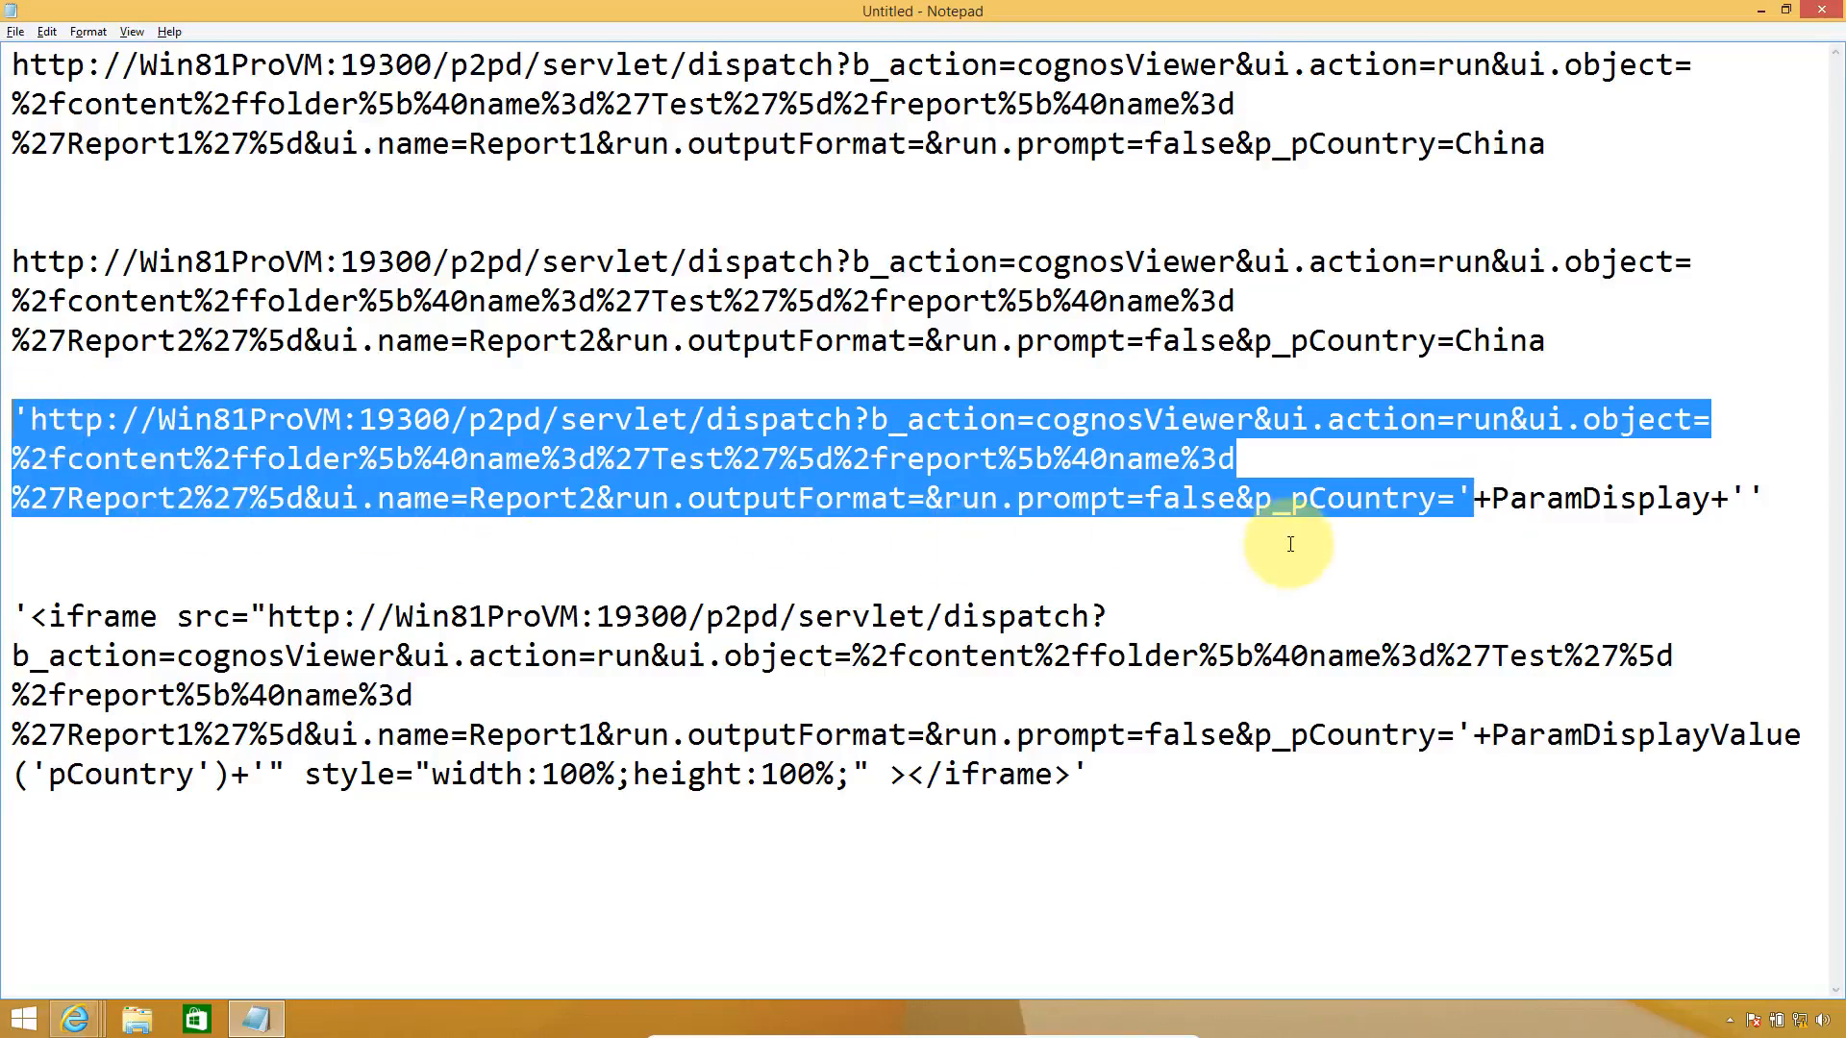
{"action": "left_click", "coordinate": [1524, 522]}
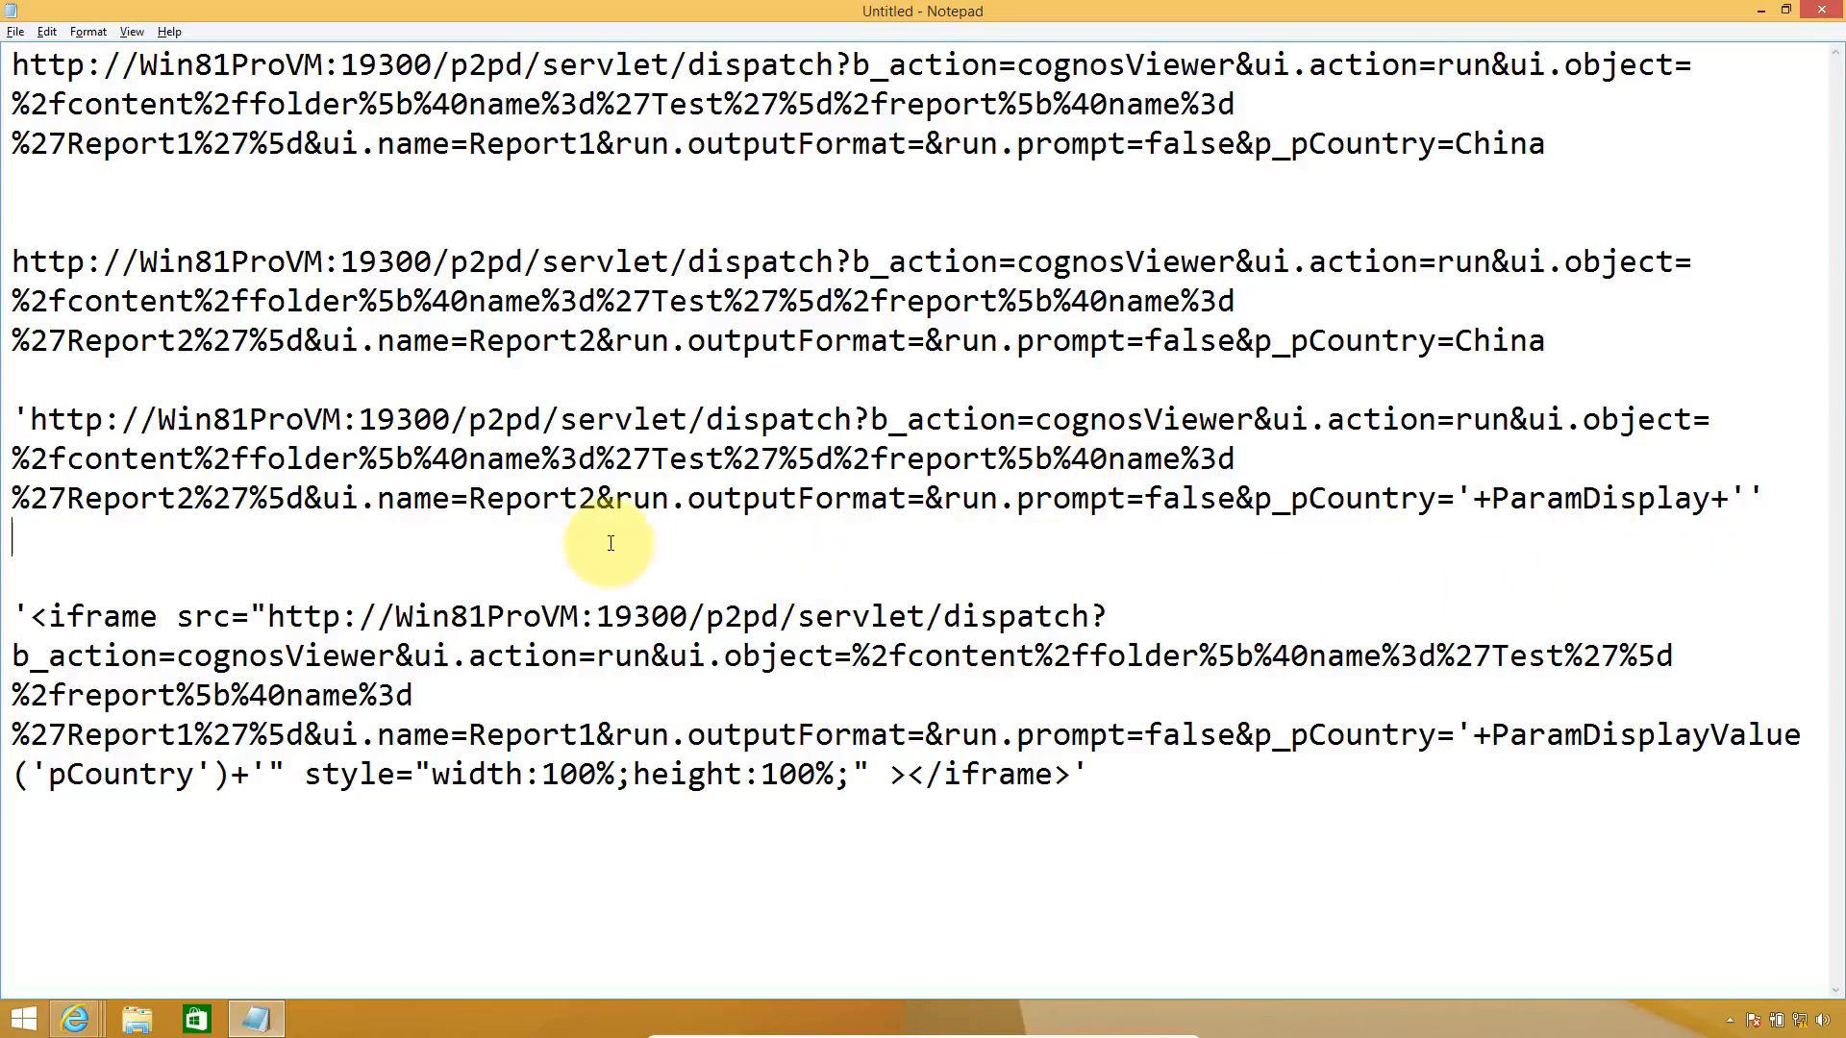
{"action": "left_click_drag", "start_coordinate": [50, 644], "coordinate": [1469, 730]}
{"action": "left_click", "coordinate": [38, 618]}
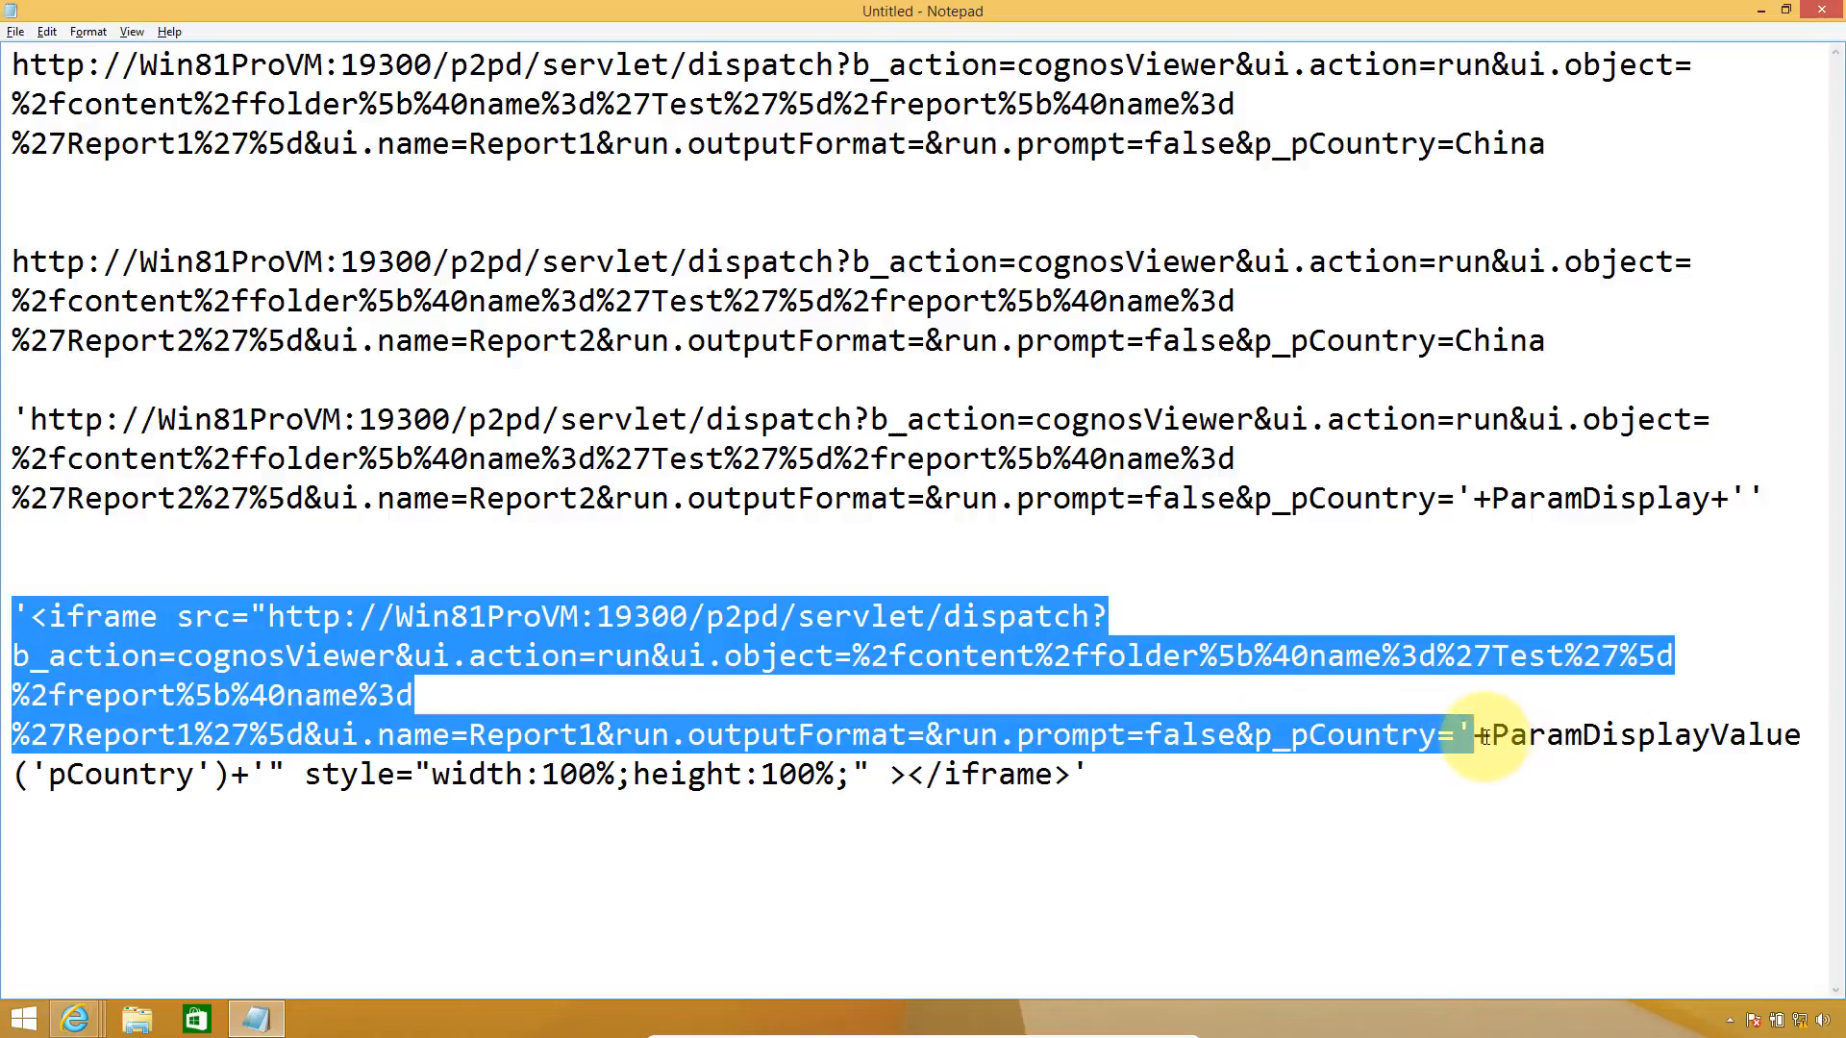
{"action": "left_click", "coordinate": [1433, 742]}
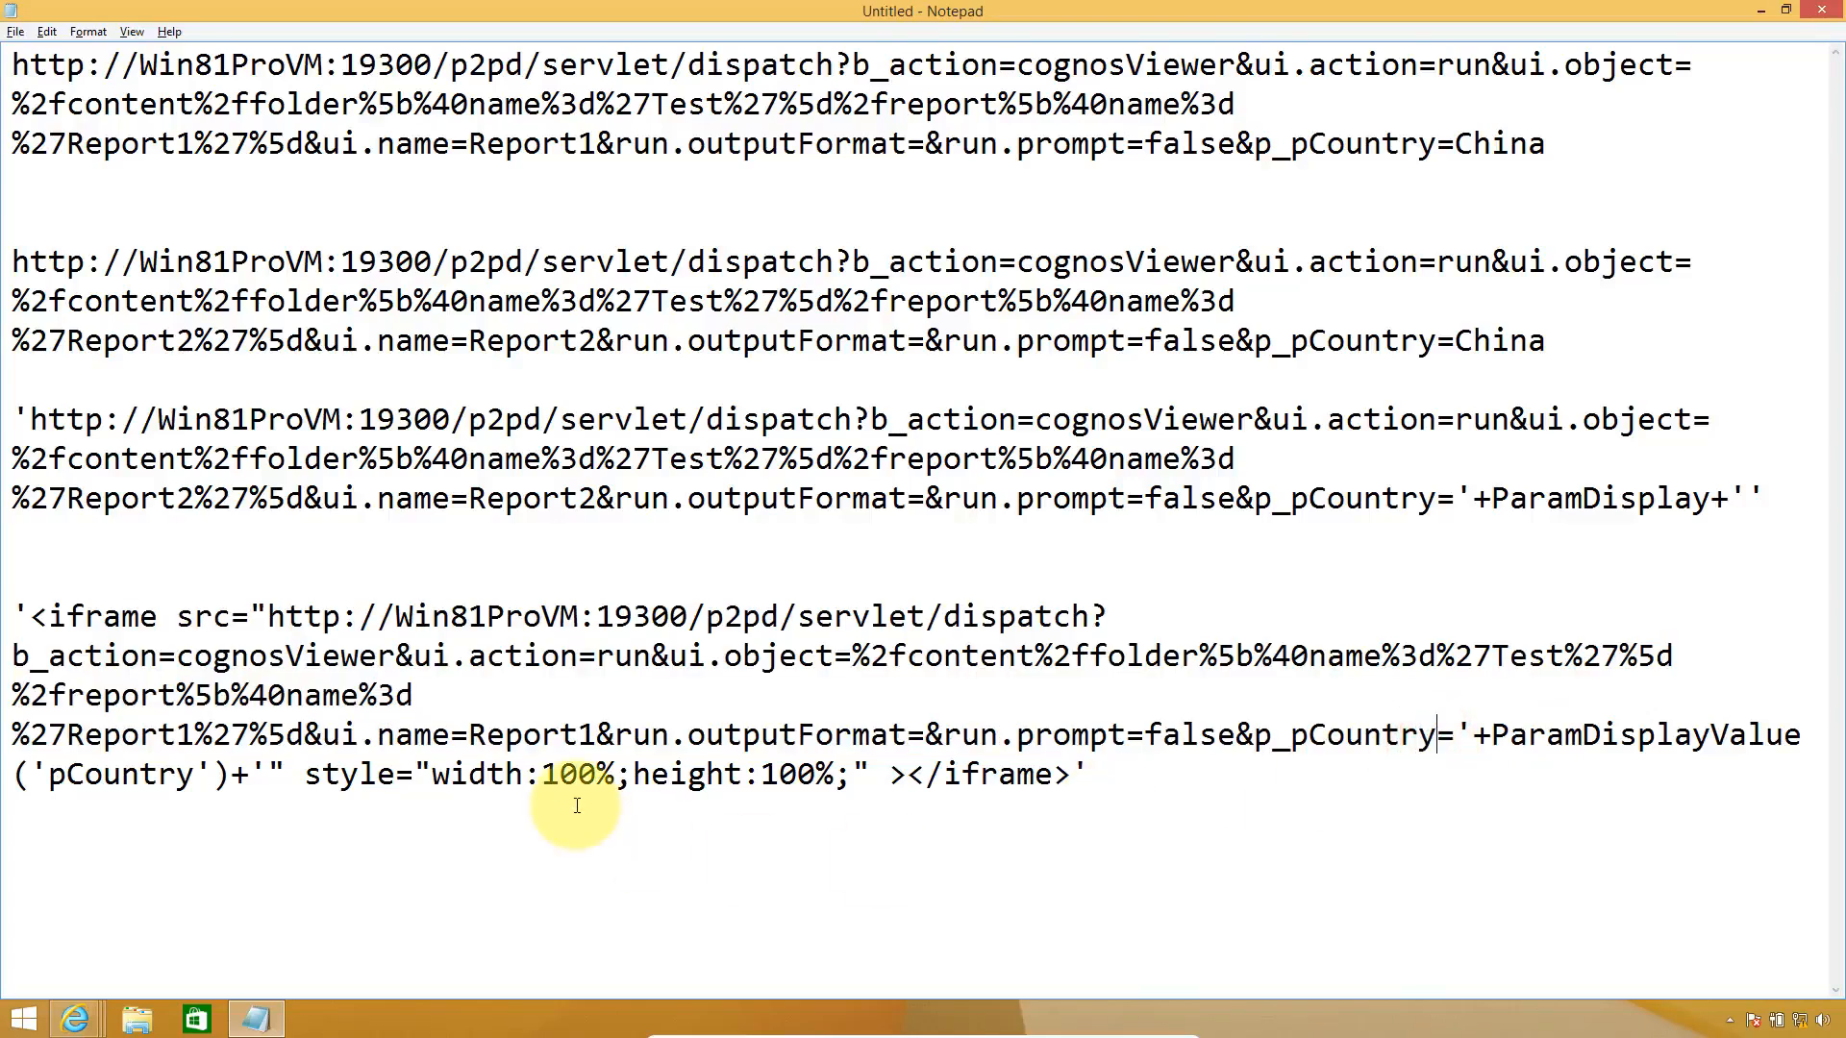
{"action": "left_click_drag", "start_coordinate": [251, 775], "coordinate": [1089, 775]}
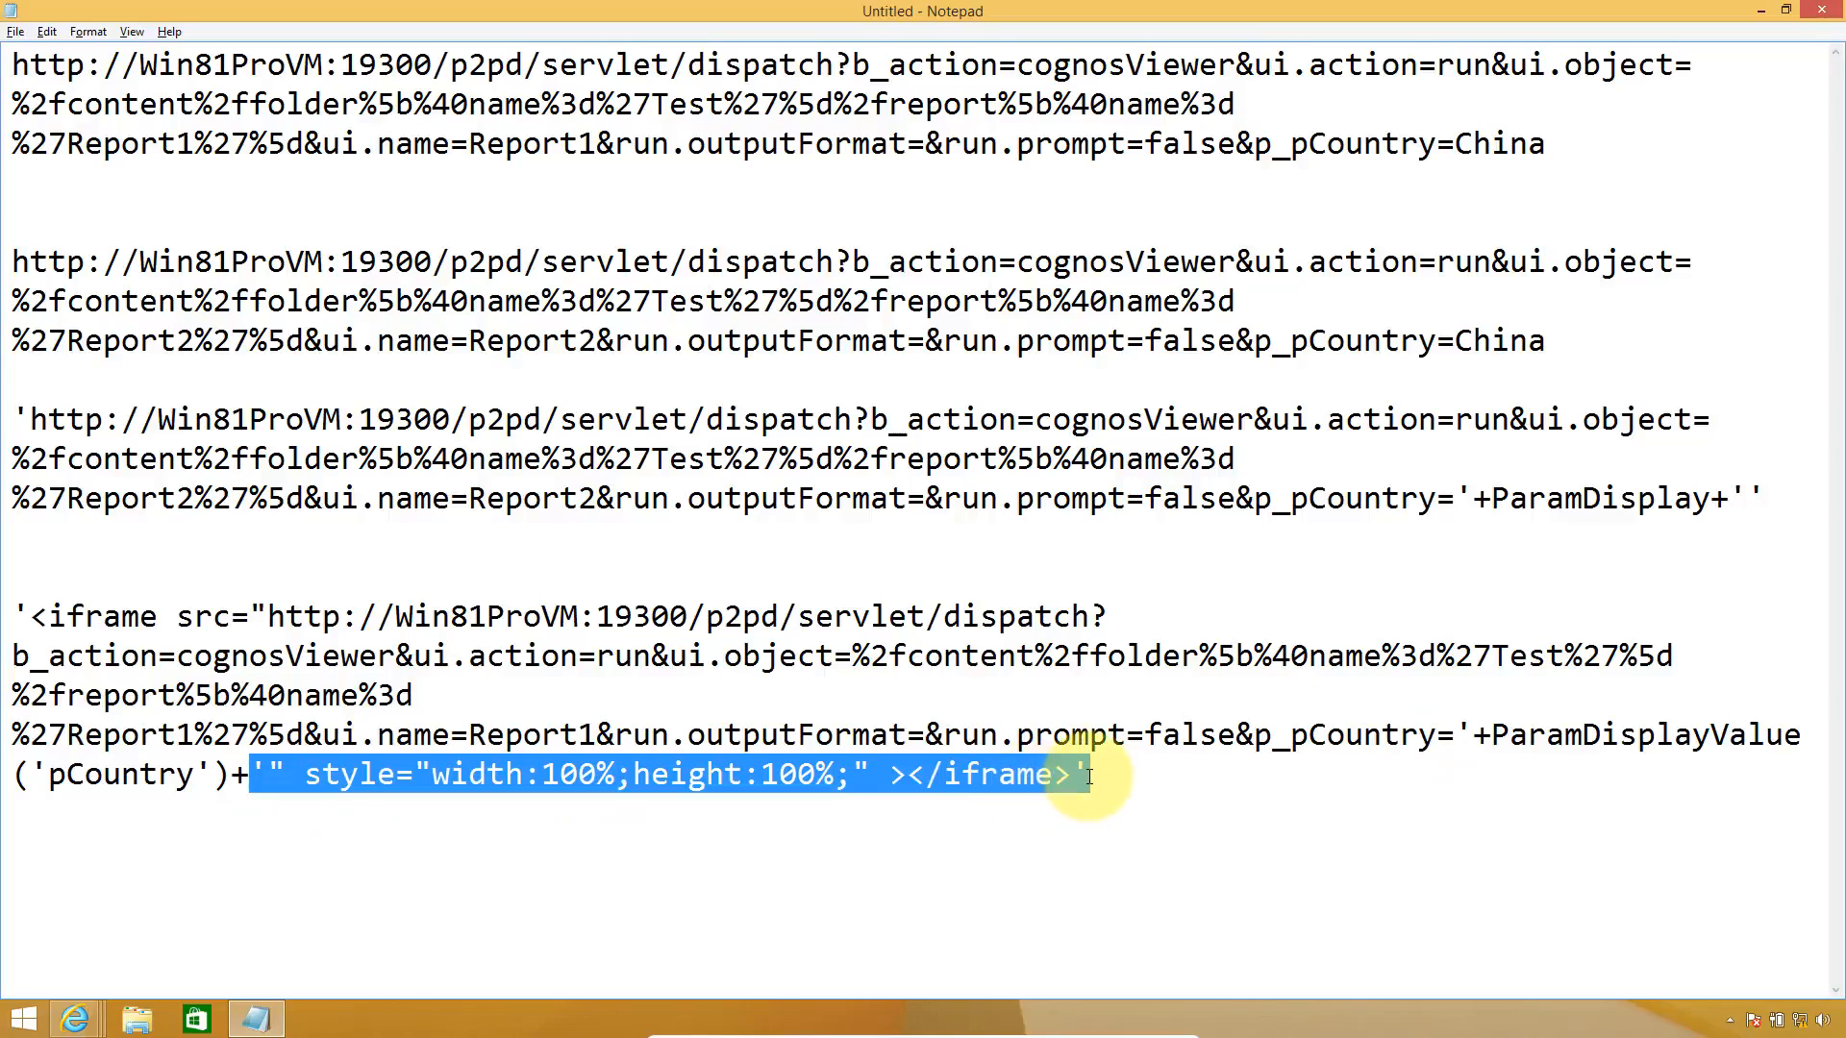
{"action": "left_click", "coordinate": [1089, 776]}
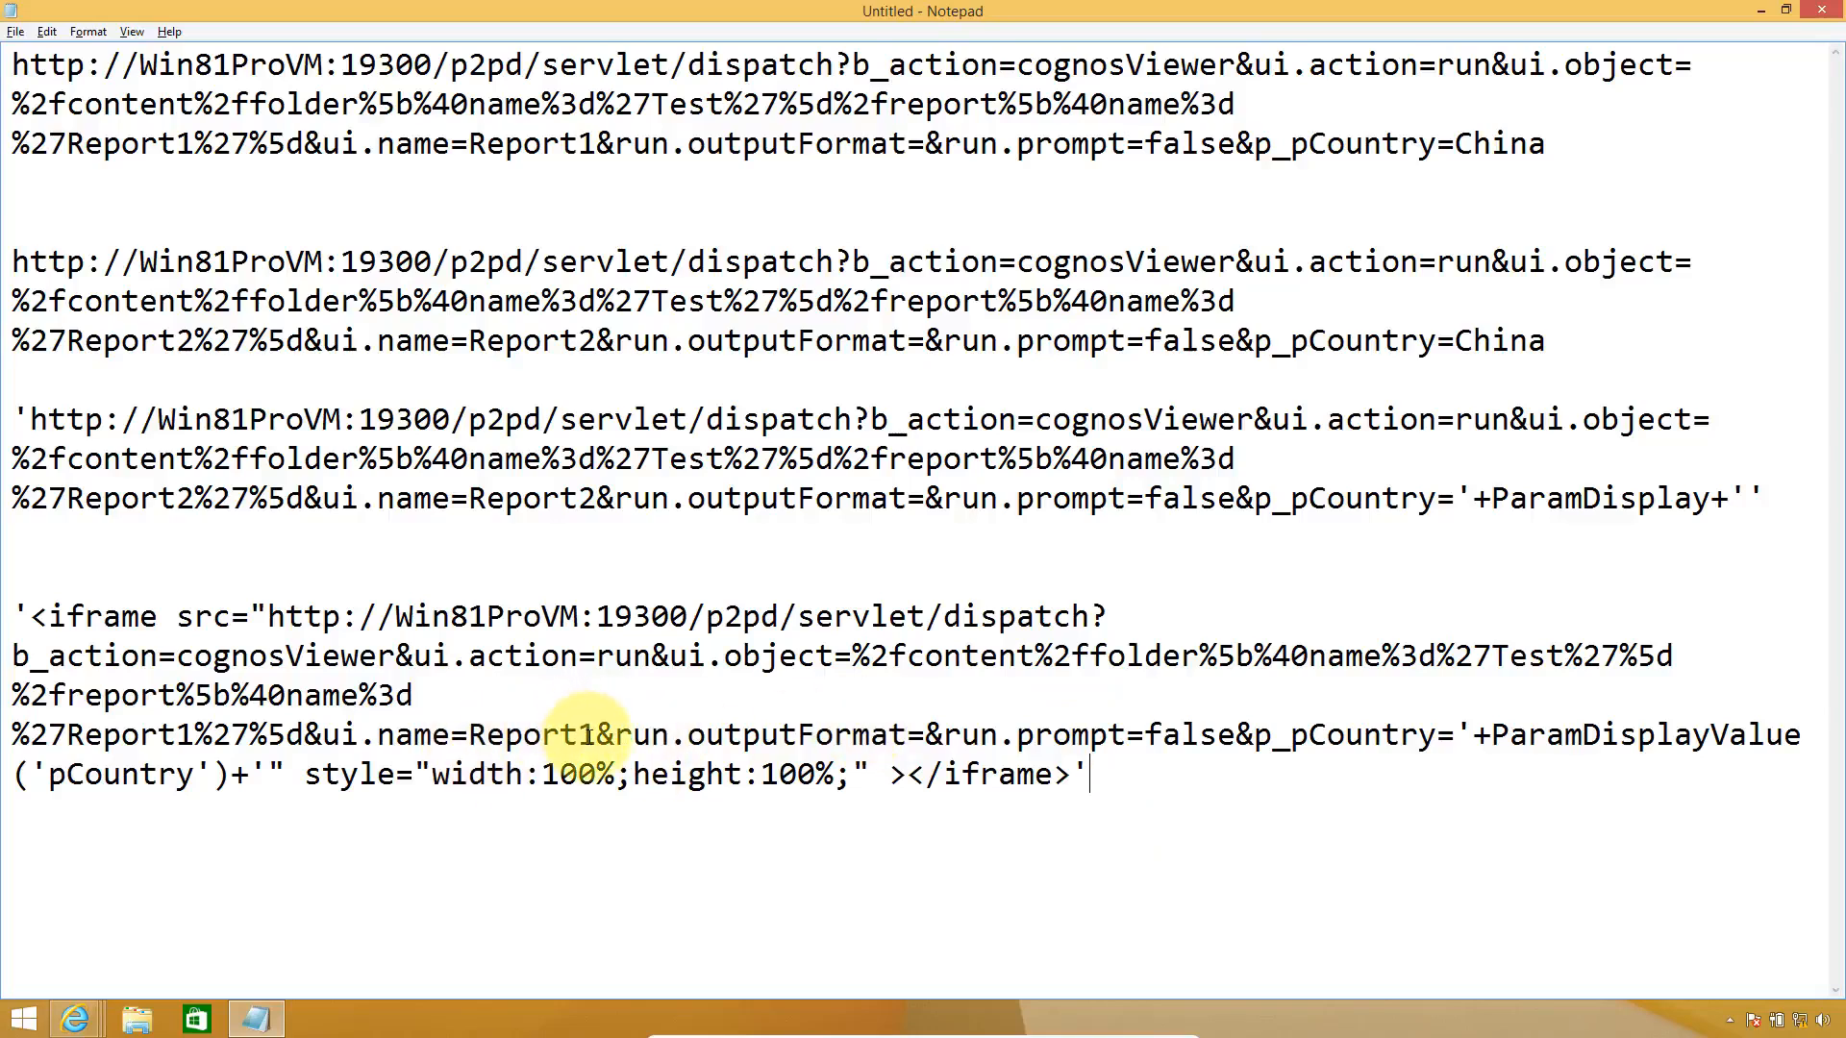
- Change both Report1 references in the iframe expression to Report2
{"action": "left_click", "coordinate": [588, 733]}
{"action": "key", "text": "BackSpace"}
{"action": "type", "text": "2"}
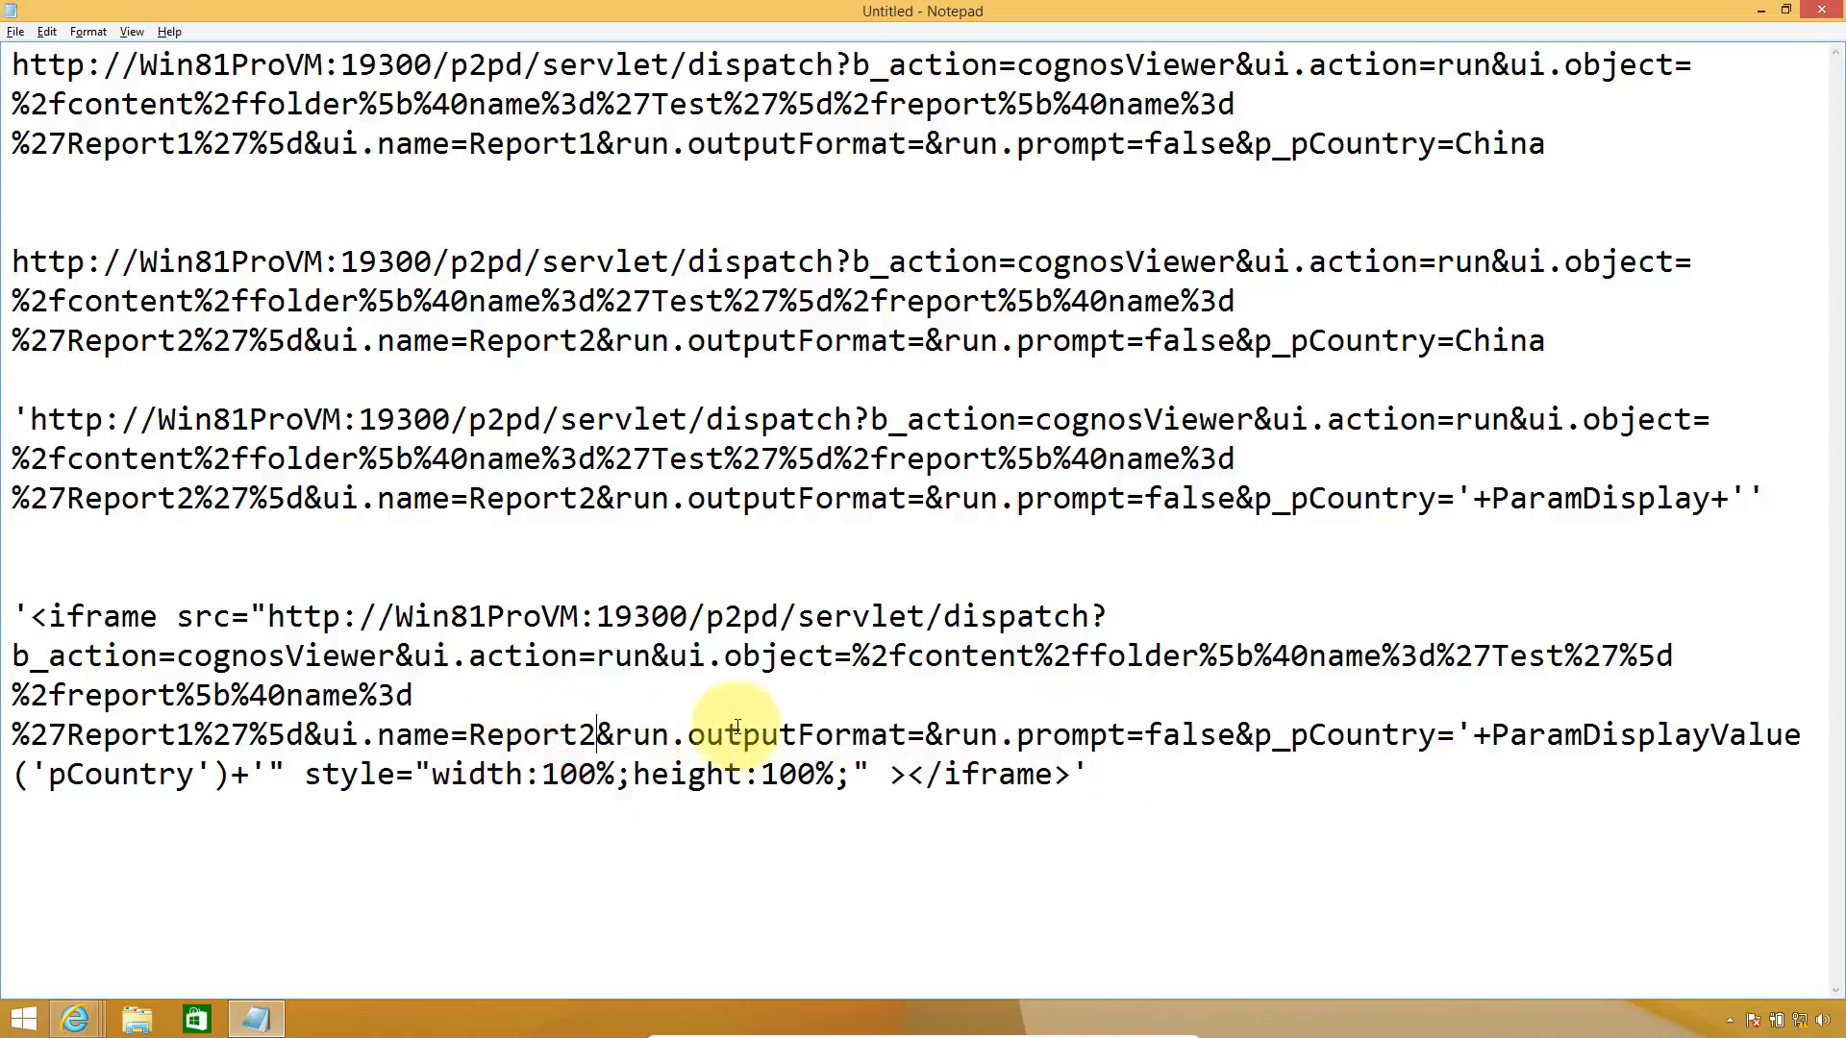
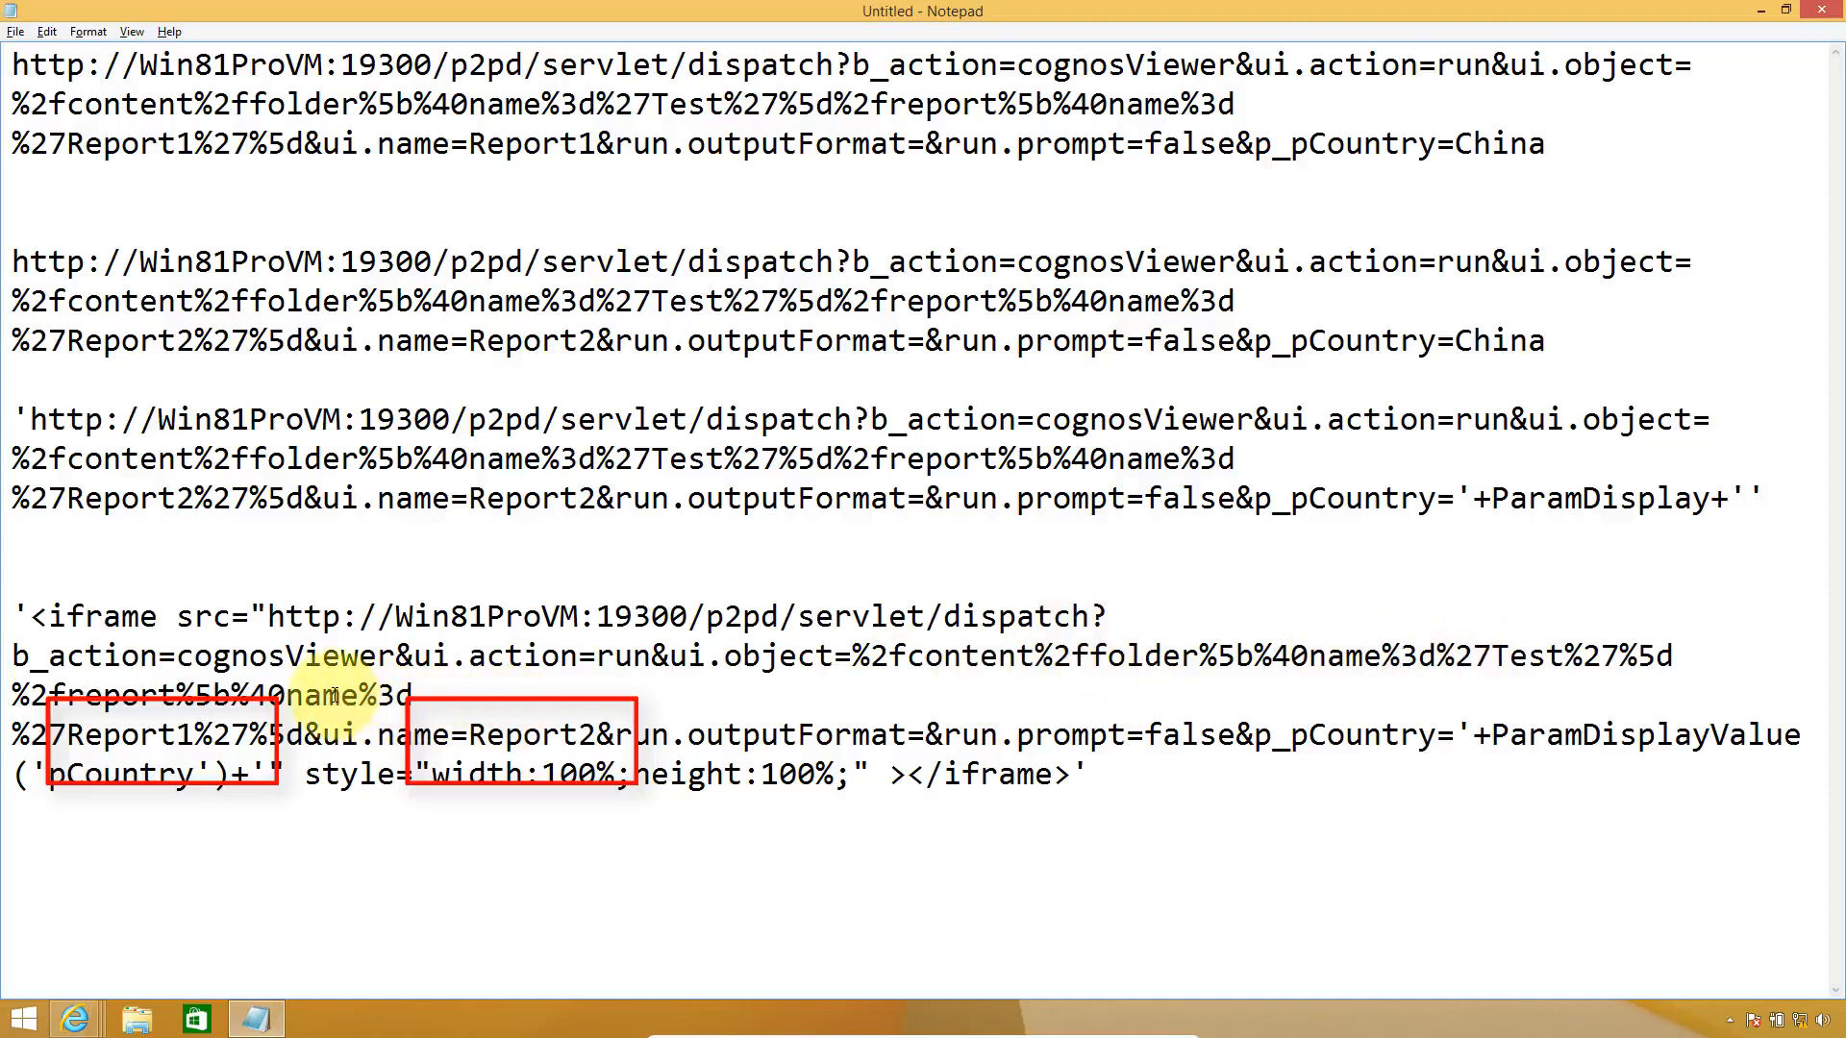
{"action": "left_click", "coordinate": [197, 736]}
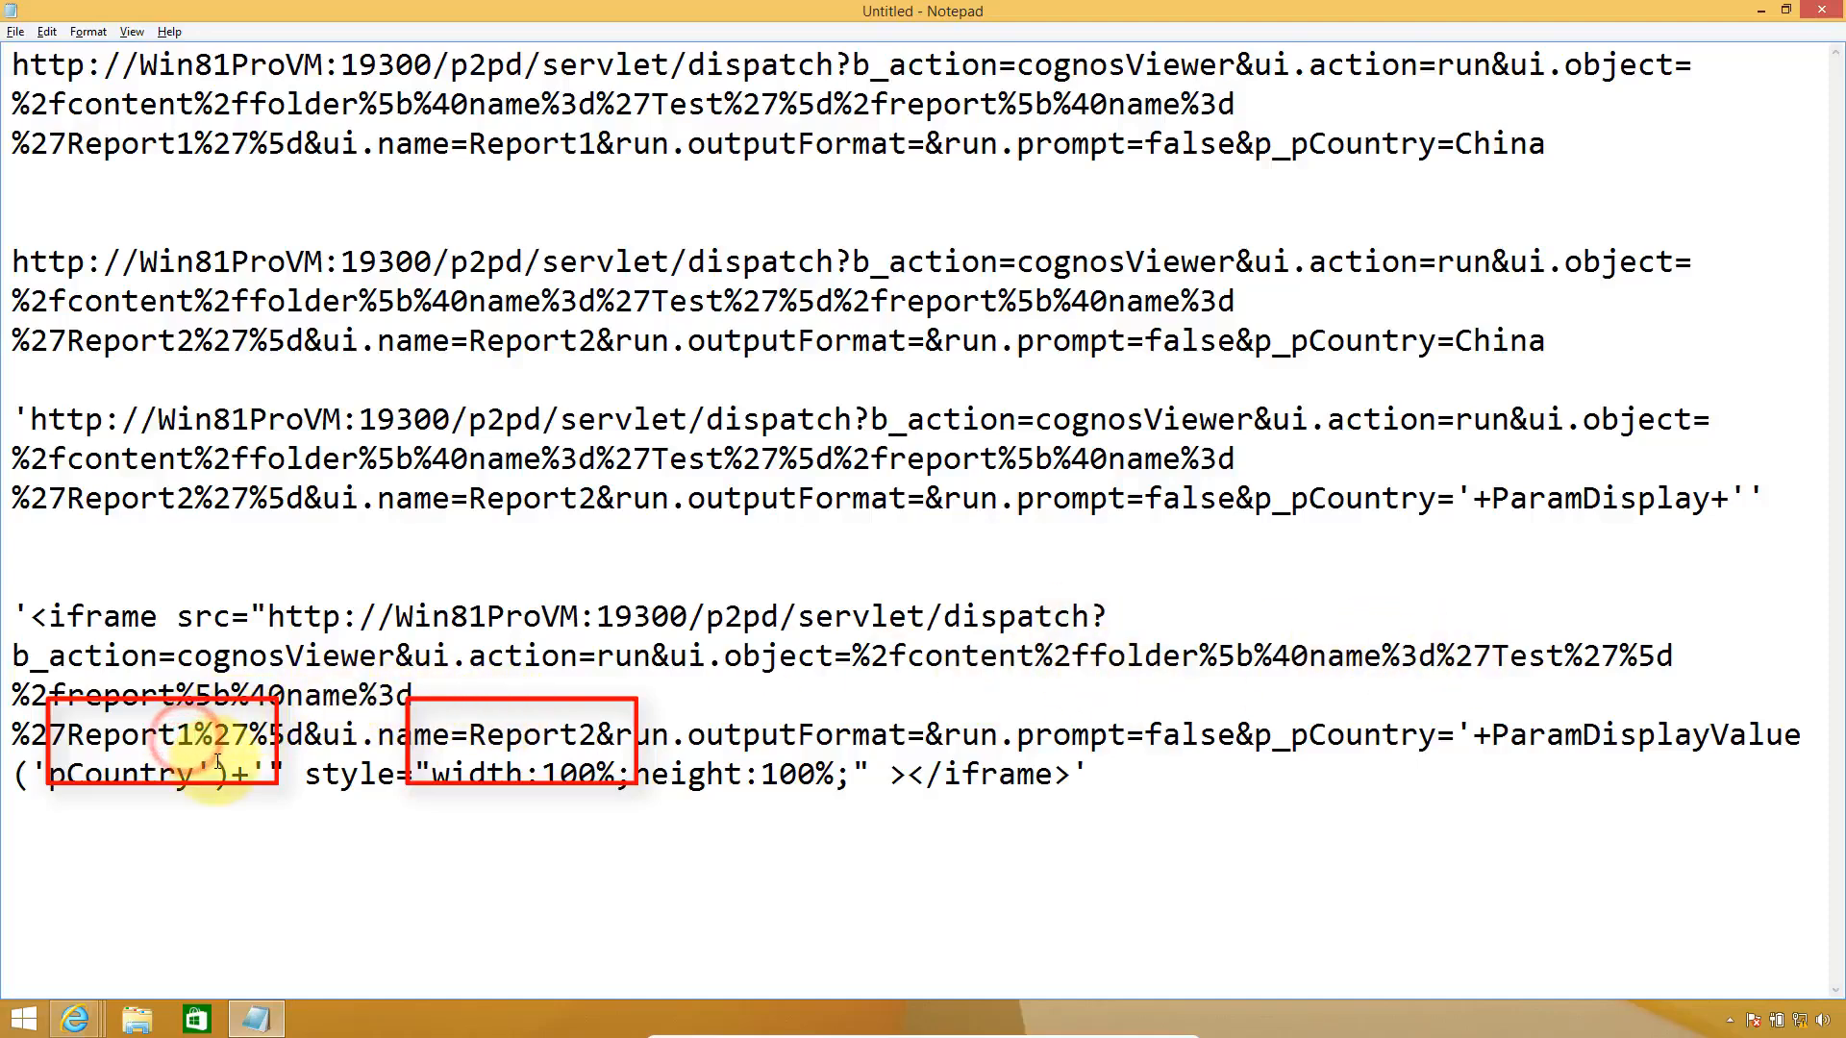
{"action": "key", "text": "BackSpace"}
{"action": "type", "text": "2"}
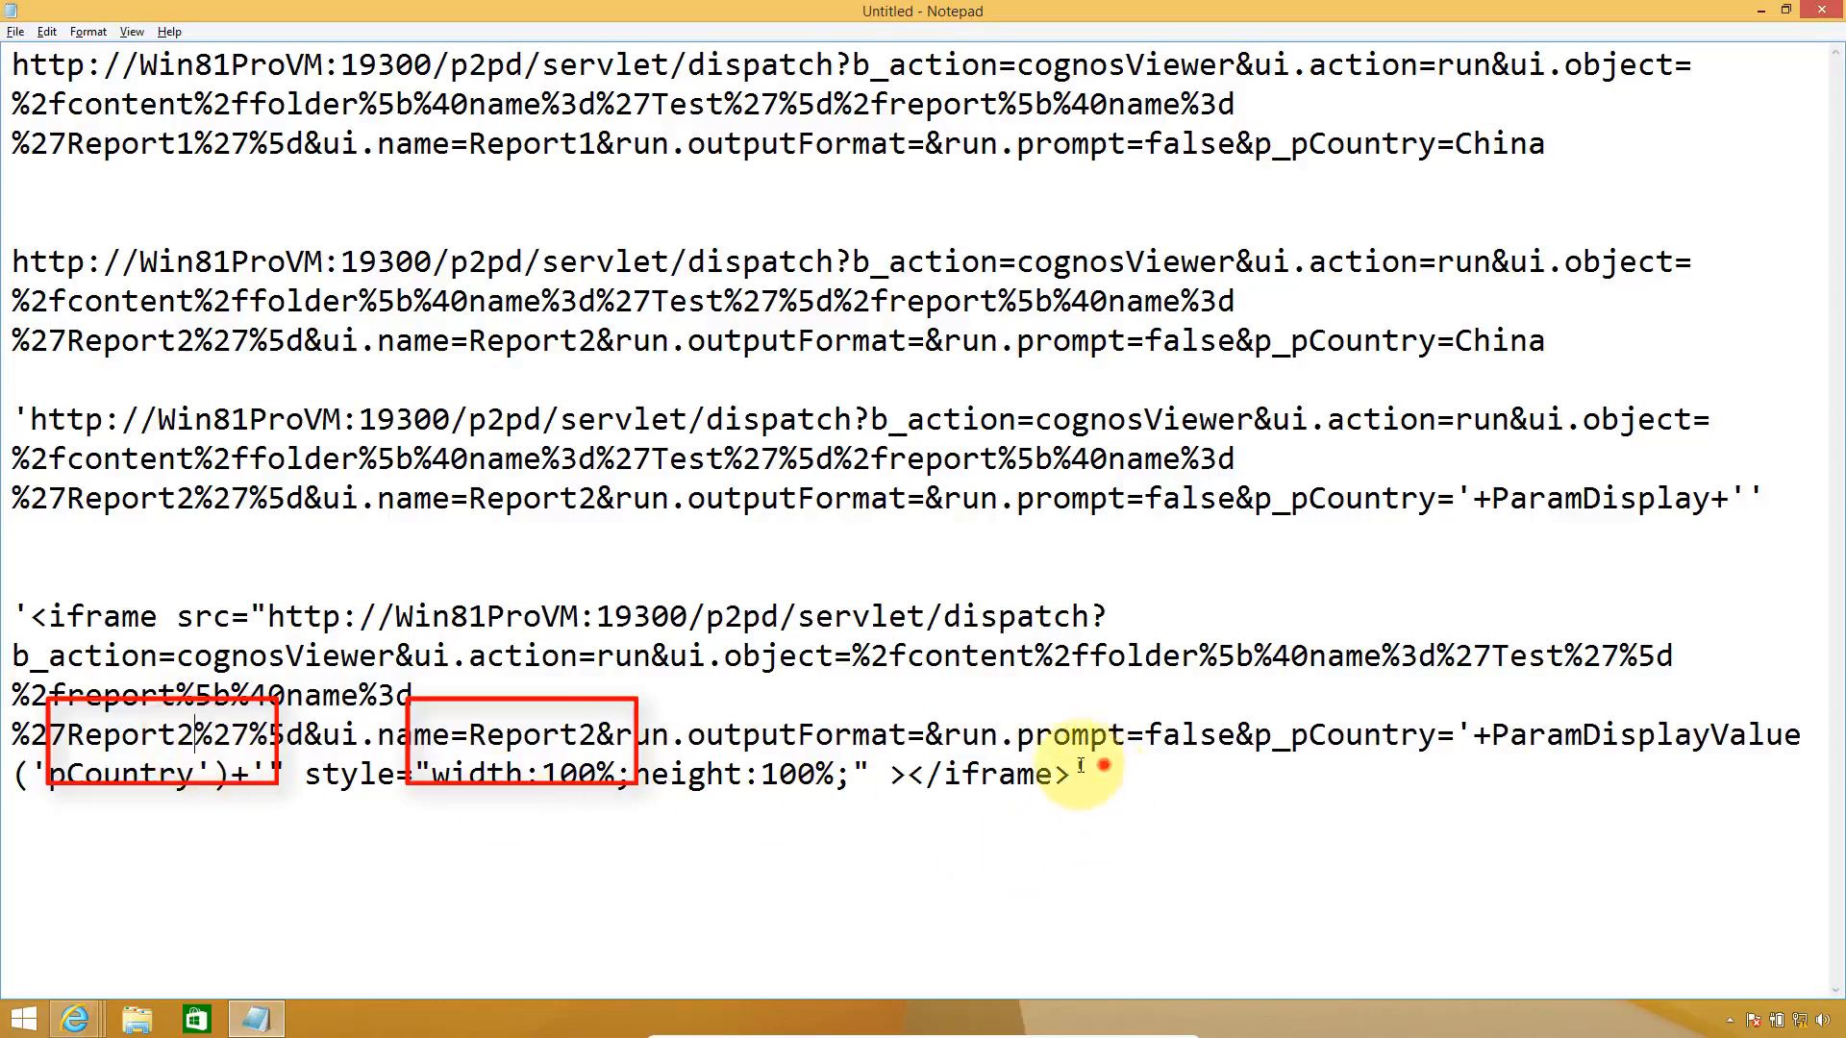
- Copy the complete Report2 iframe expression and switch back to Cognos Report Studio
{"action": "left_click_drag", "start_coordinate": [1100, 766], "coordinate": [889, 774]}
{"action": "left_click_drag", "start_coordinate": [468, 746], "coordinate": [3, 629]}
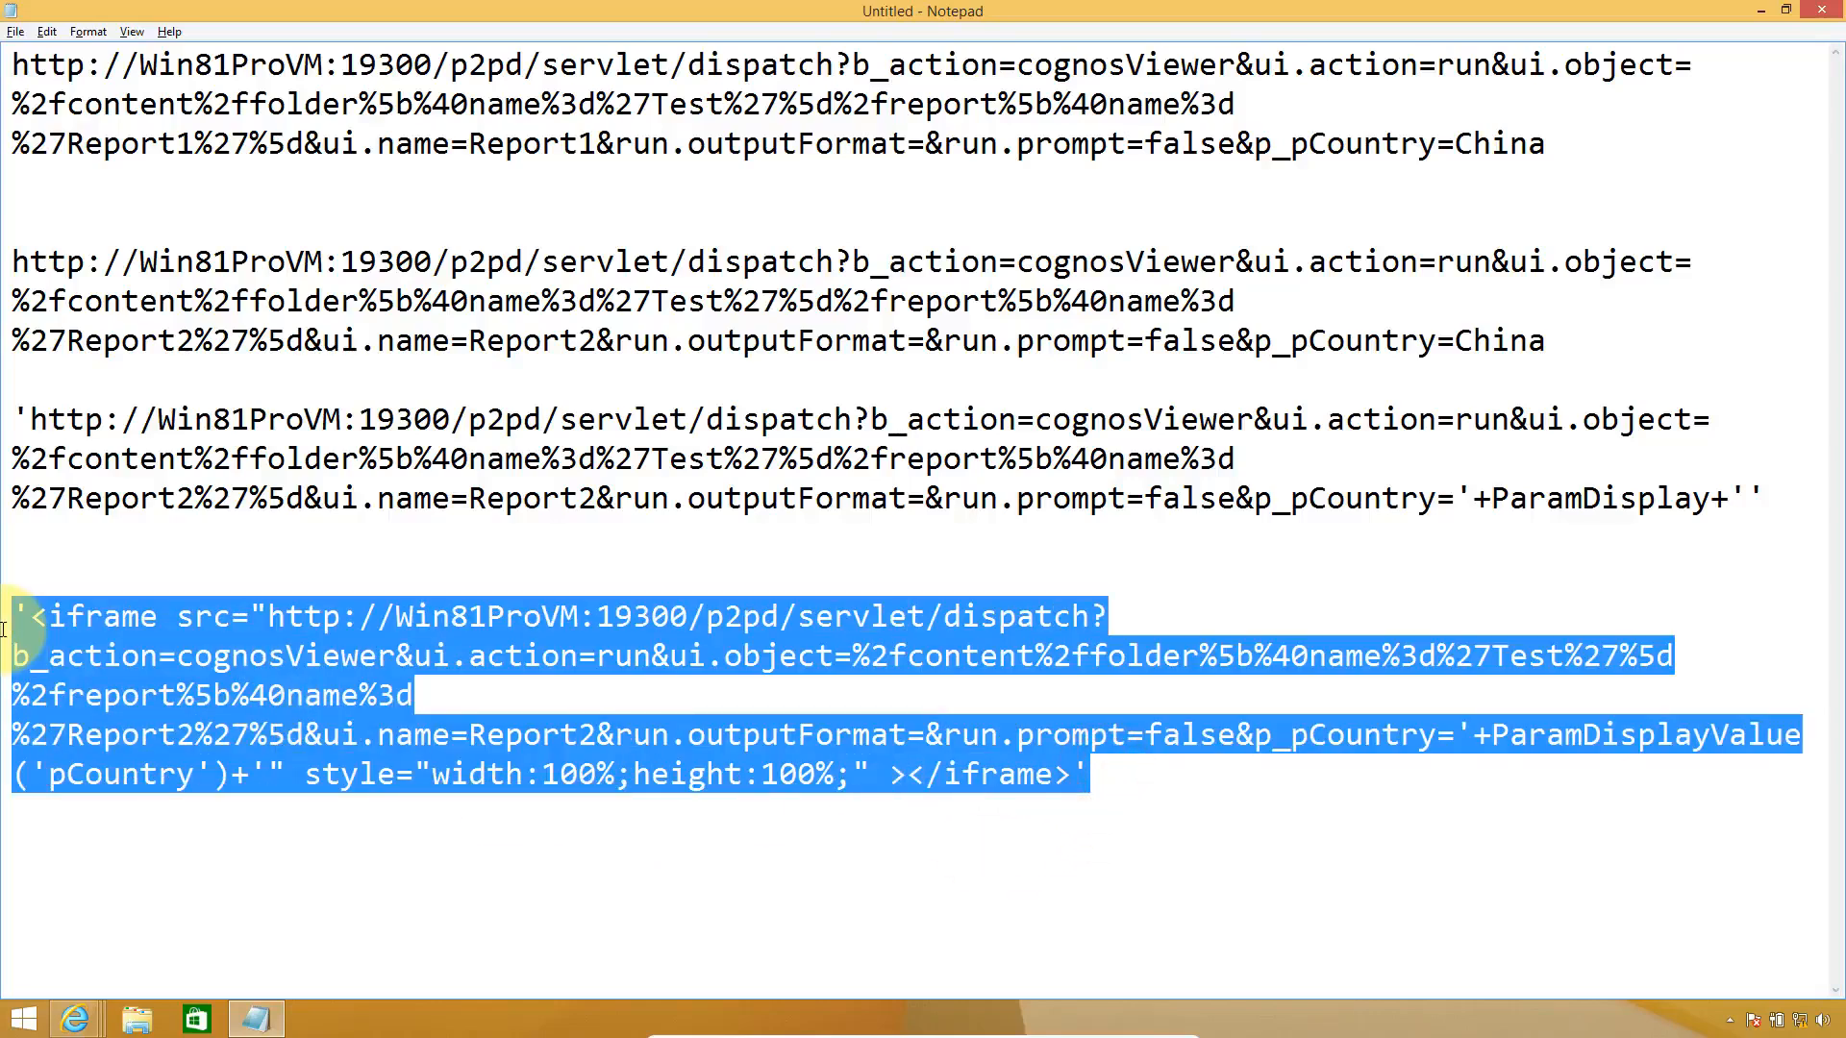
{"action": "key", "text": "alt+Tab"}
{"action": "key", "text": "alt+Tab"}
{"action": "key", "text": "alt+Tab"}
{"action": "key", "text": "alt+Tab"}
{"action": "key", "text": "alt+Tab"}
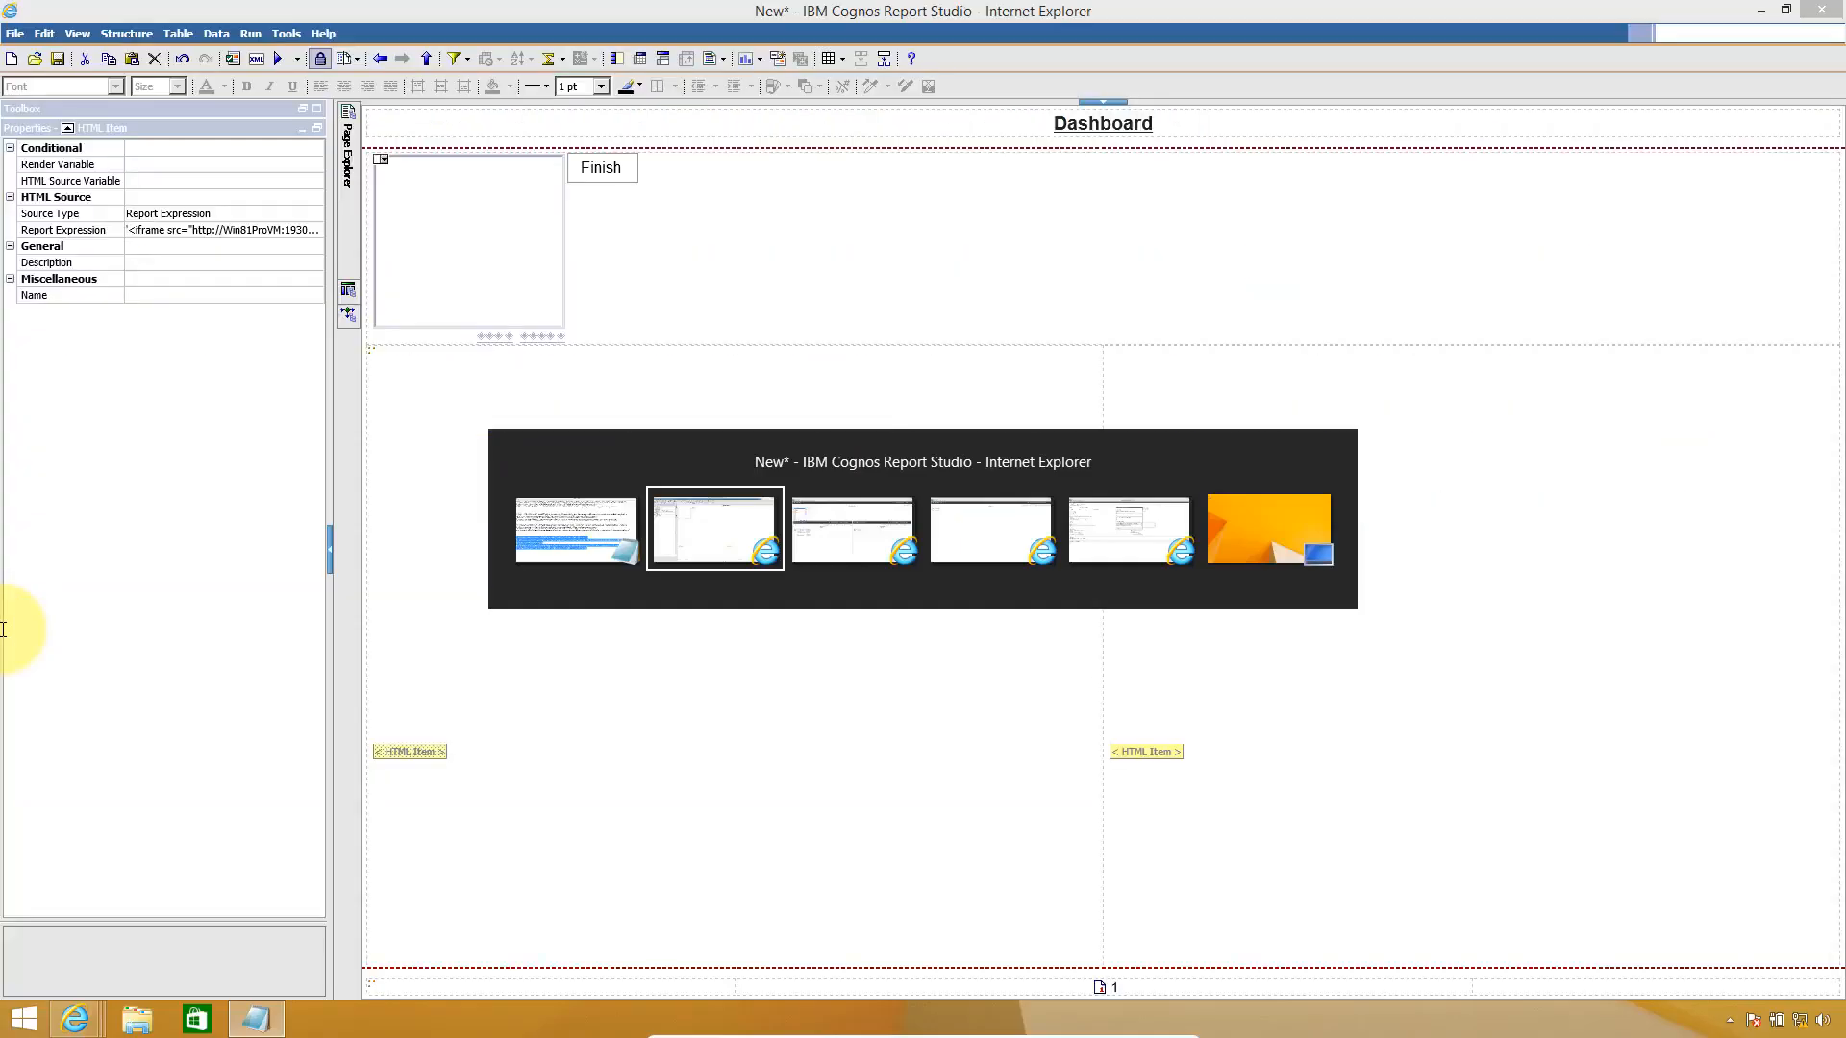
{"action": "key", "text": "alt+Tab"}
{"action": "key", "text": "alt+Tab"}
{"action": "key", "text": "alt+Tab"}
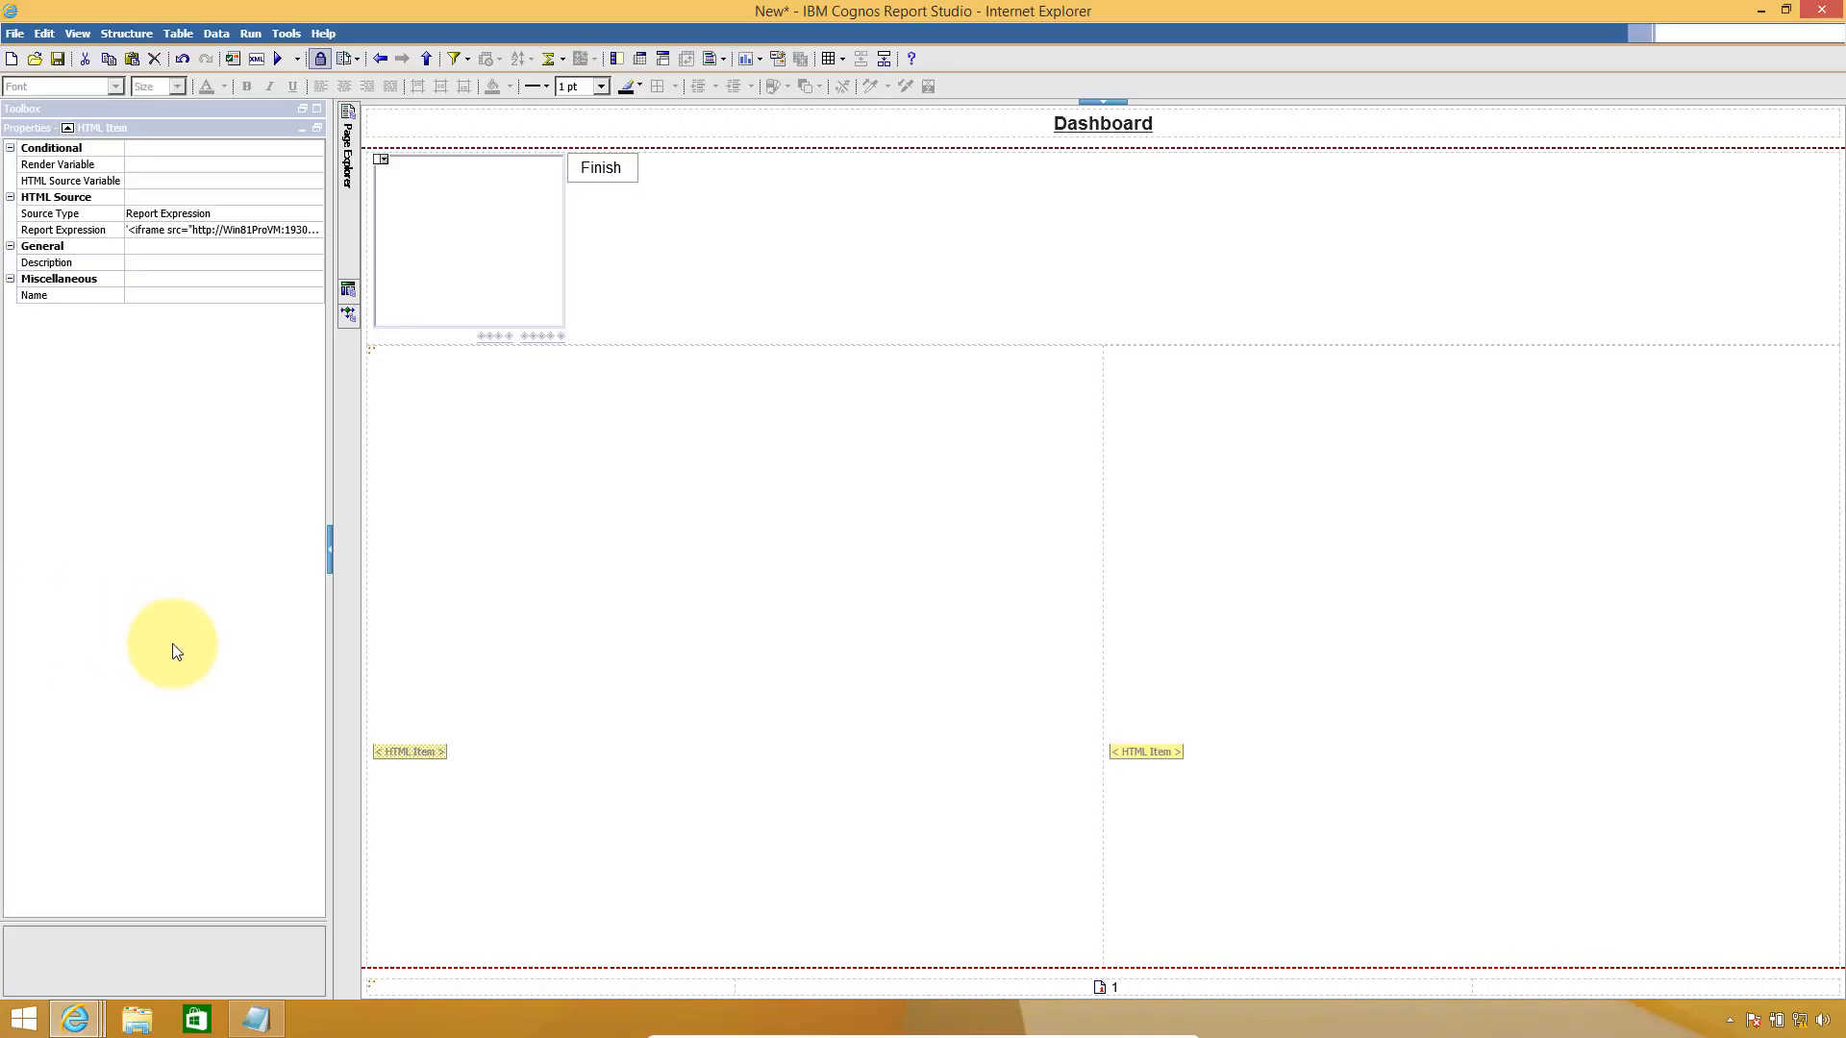
- Change the source type of the right cell's HTML item to Report Expression
{"action": "left_click", "coordinate": [1165, 751]}
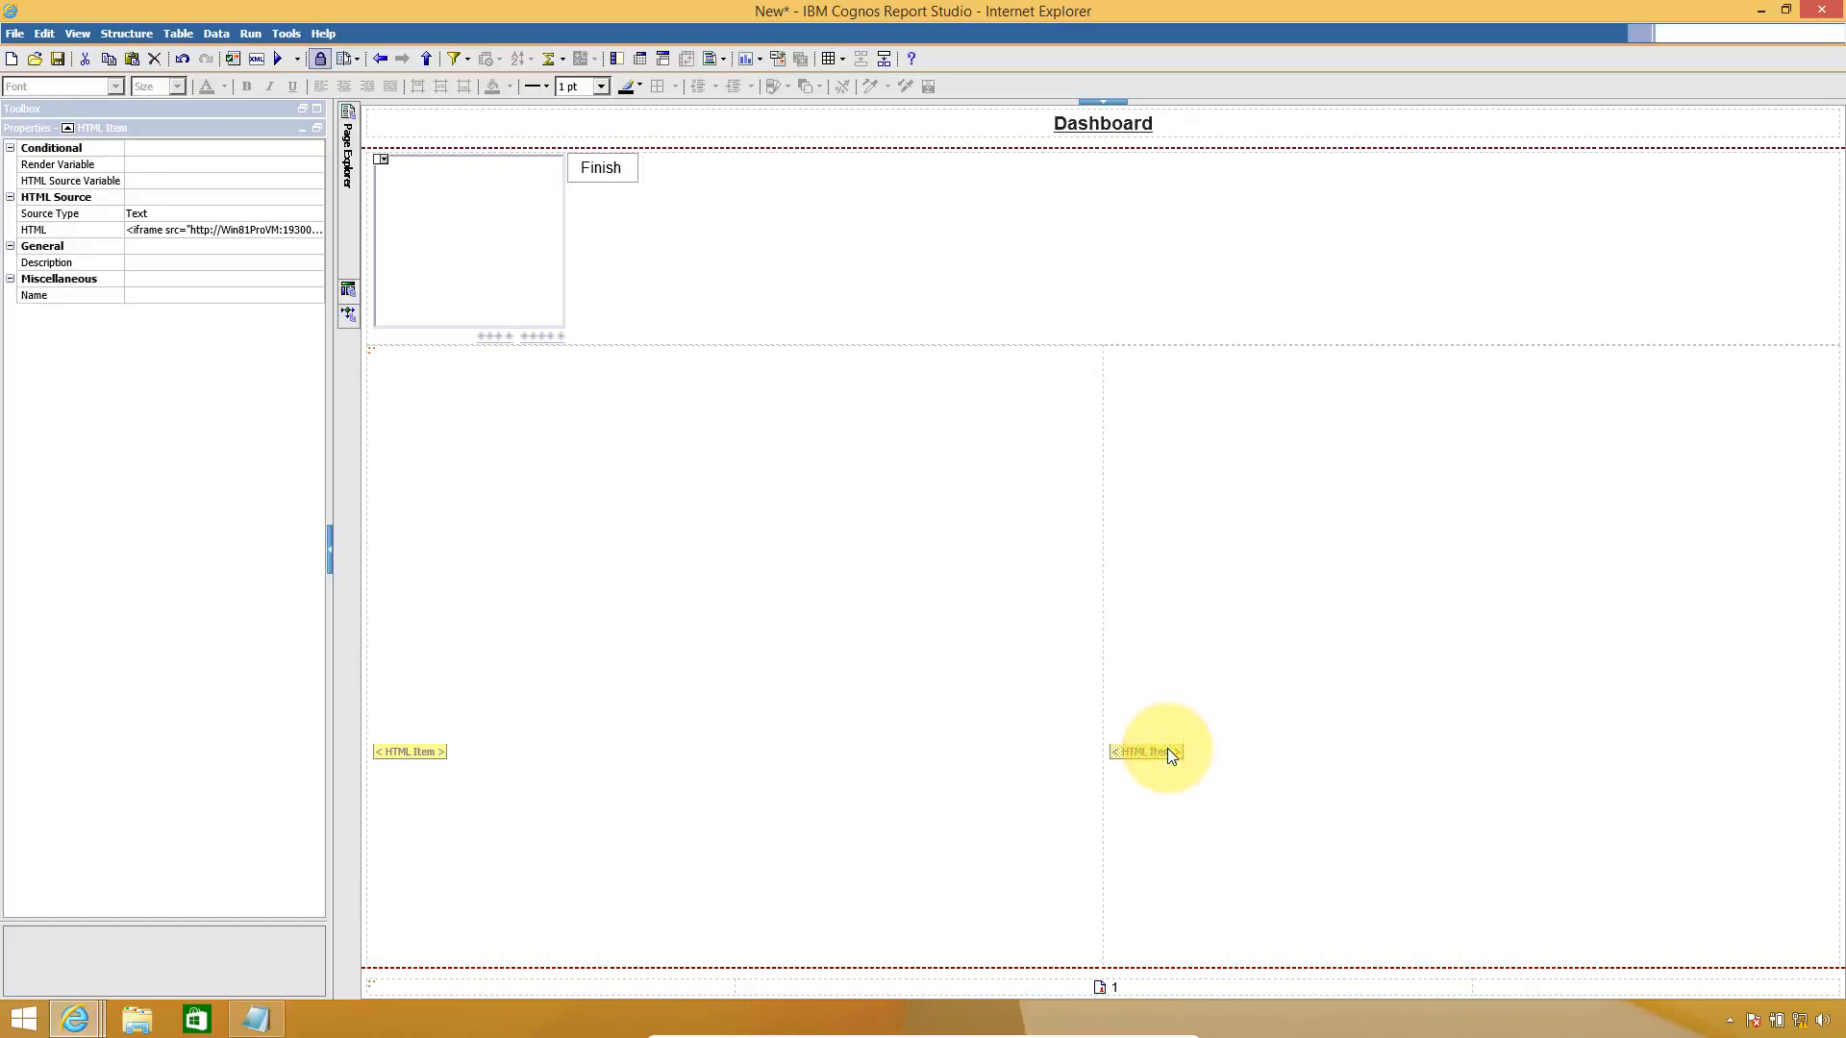
{"action": "left_click", "coordinate": [286, 213]}
{"action": "left_click", "coordinate": [314, 213]}
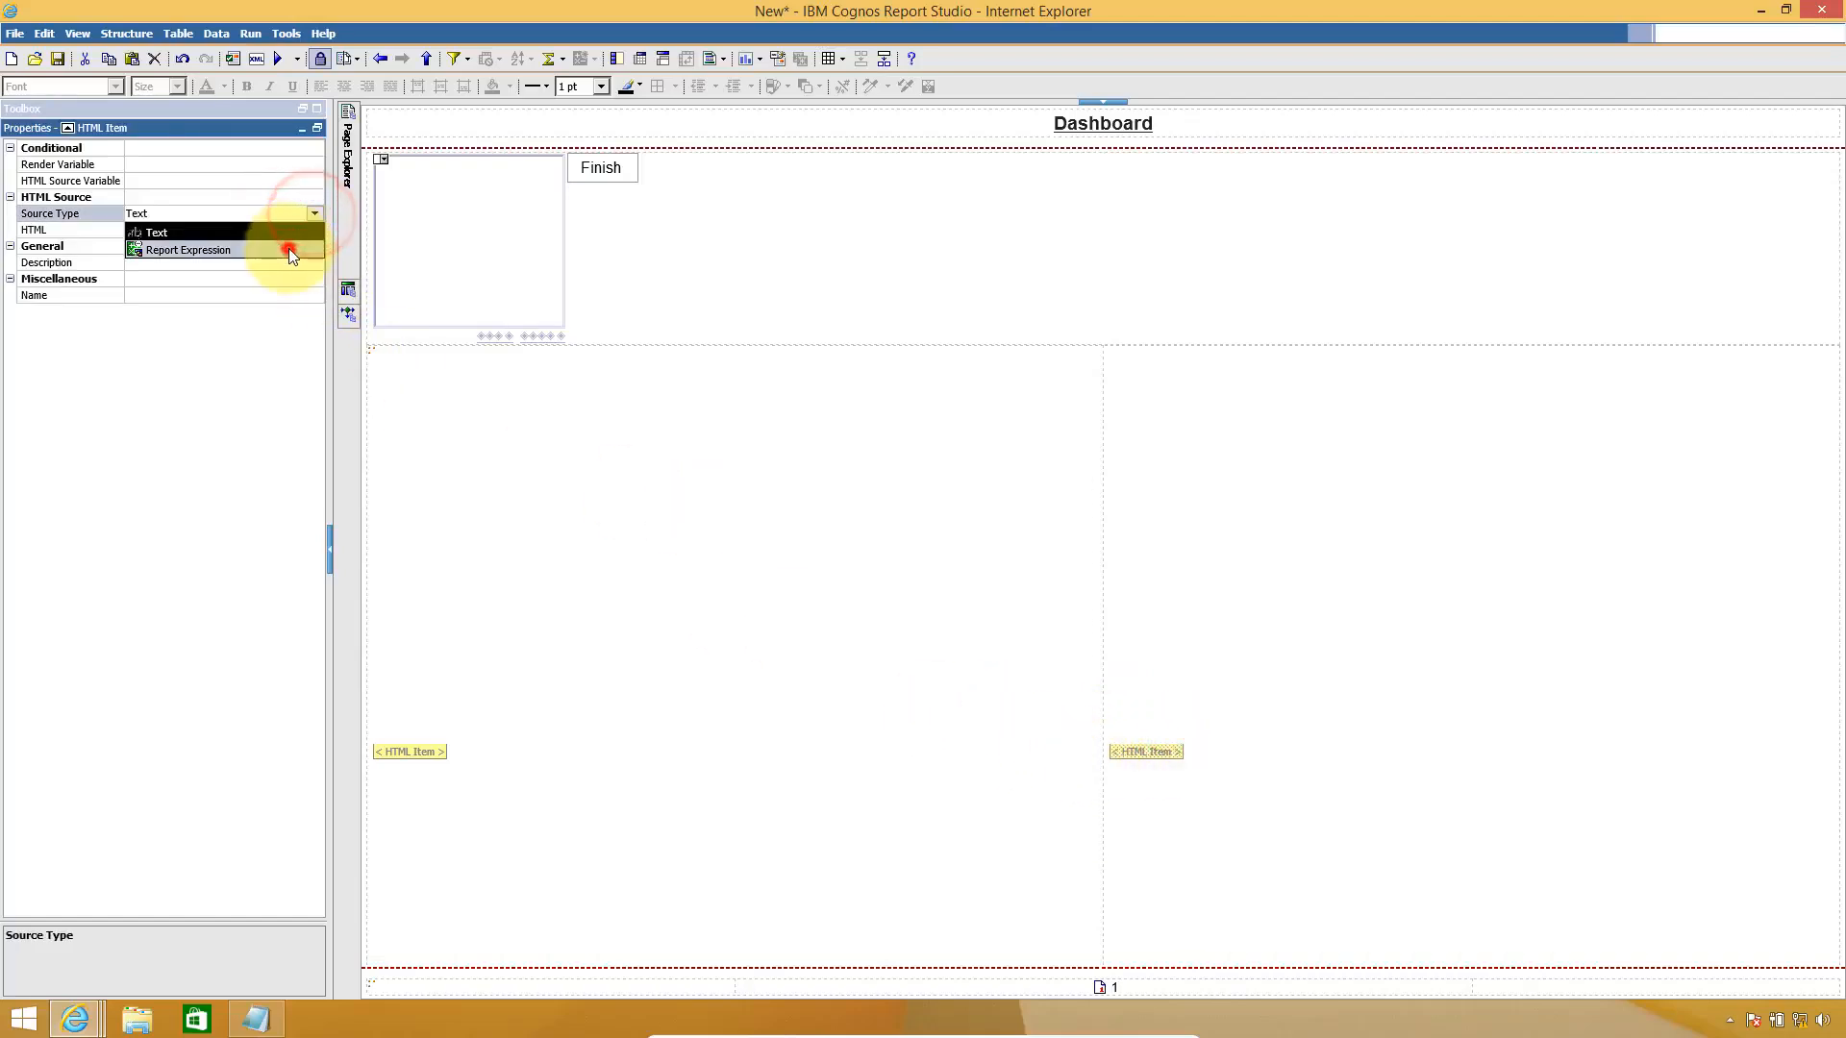
{"action": "left_click", "coordinate": [288, 242]}
- Paste the Report2 iframe expression as the right HTML item's report expression and confirm it
{"action": "left_click", "coordinate": [314, 232]}
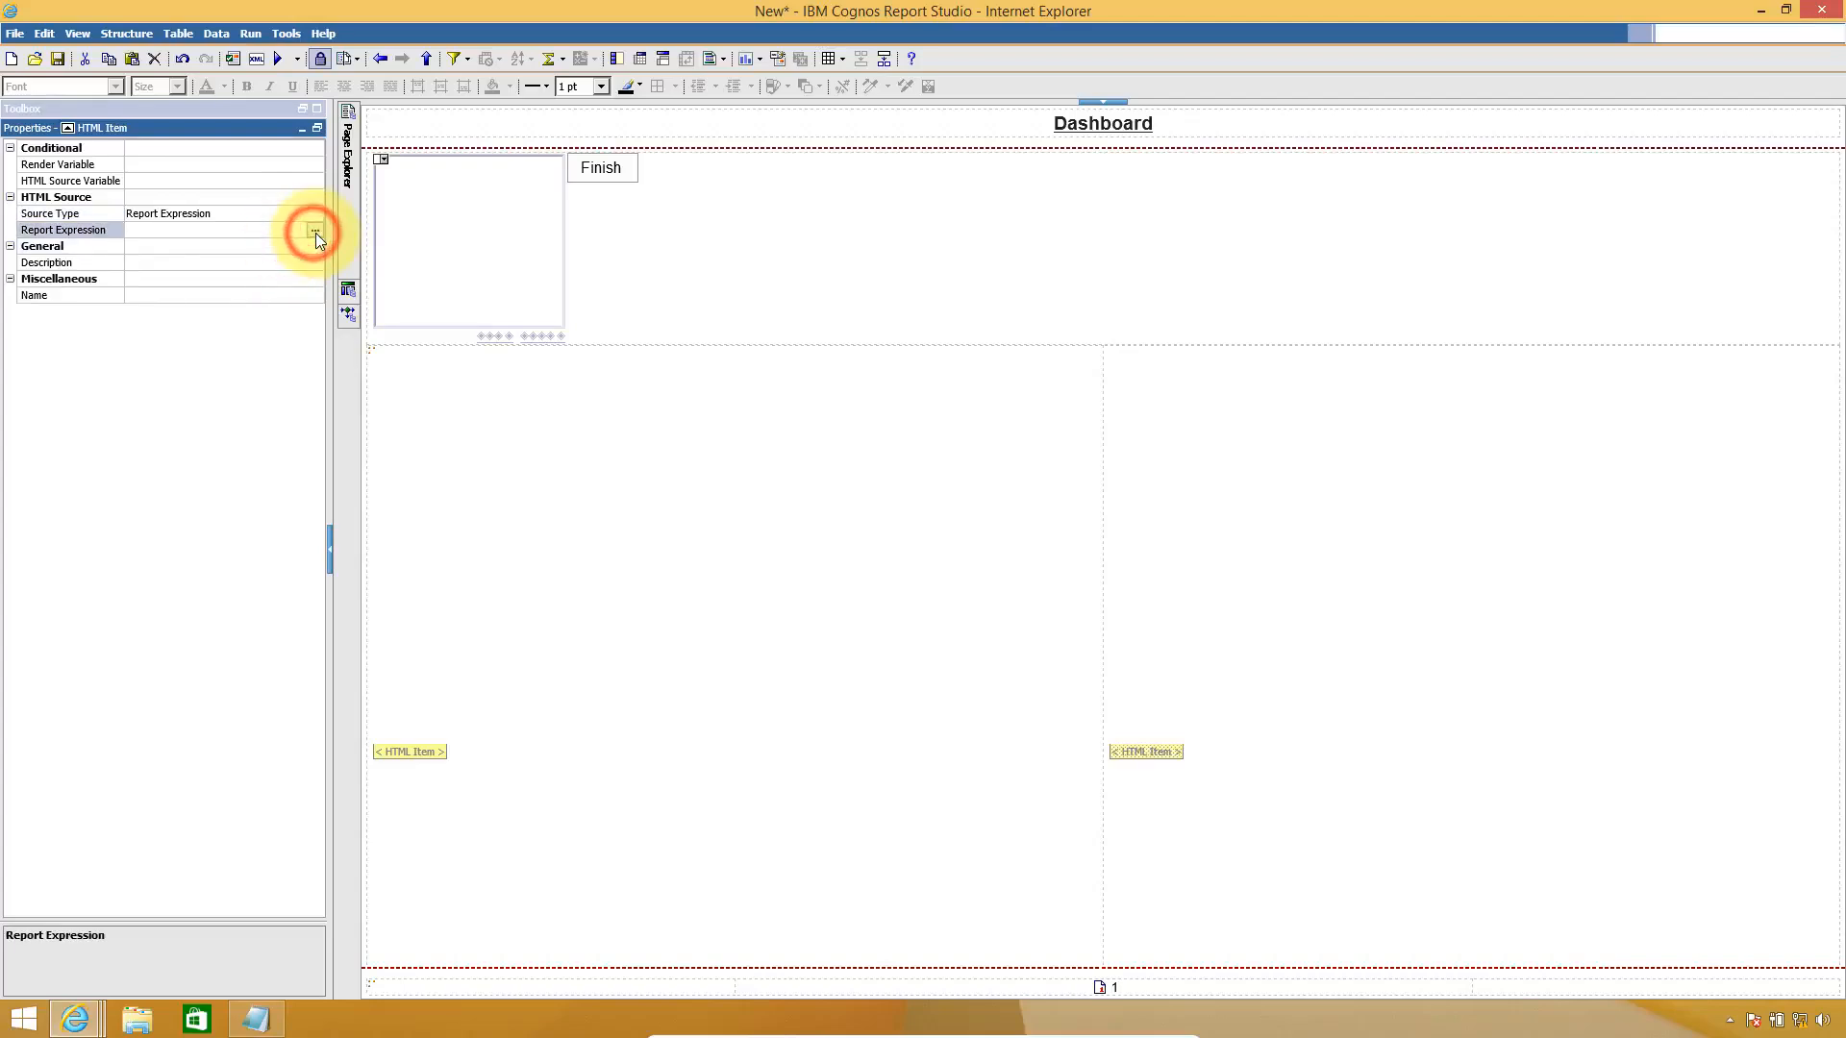
{"action": "left_click", "coordinate": [315, 232]}
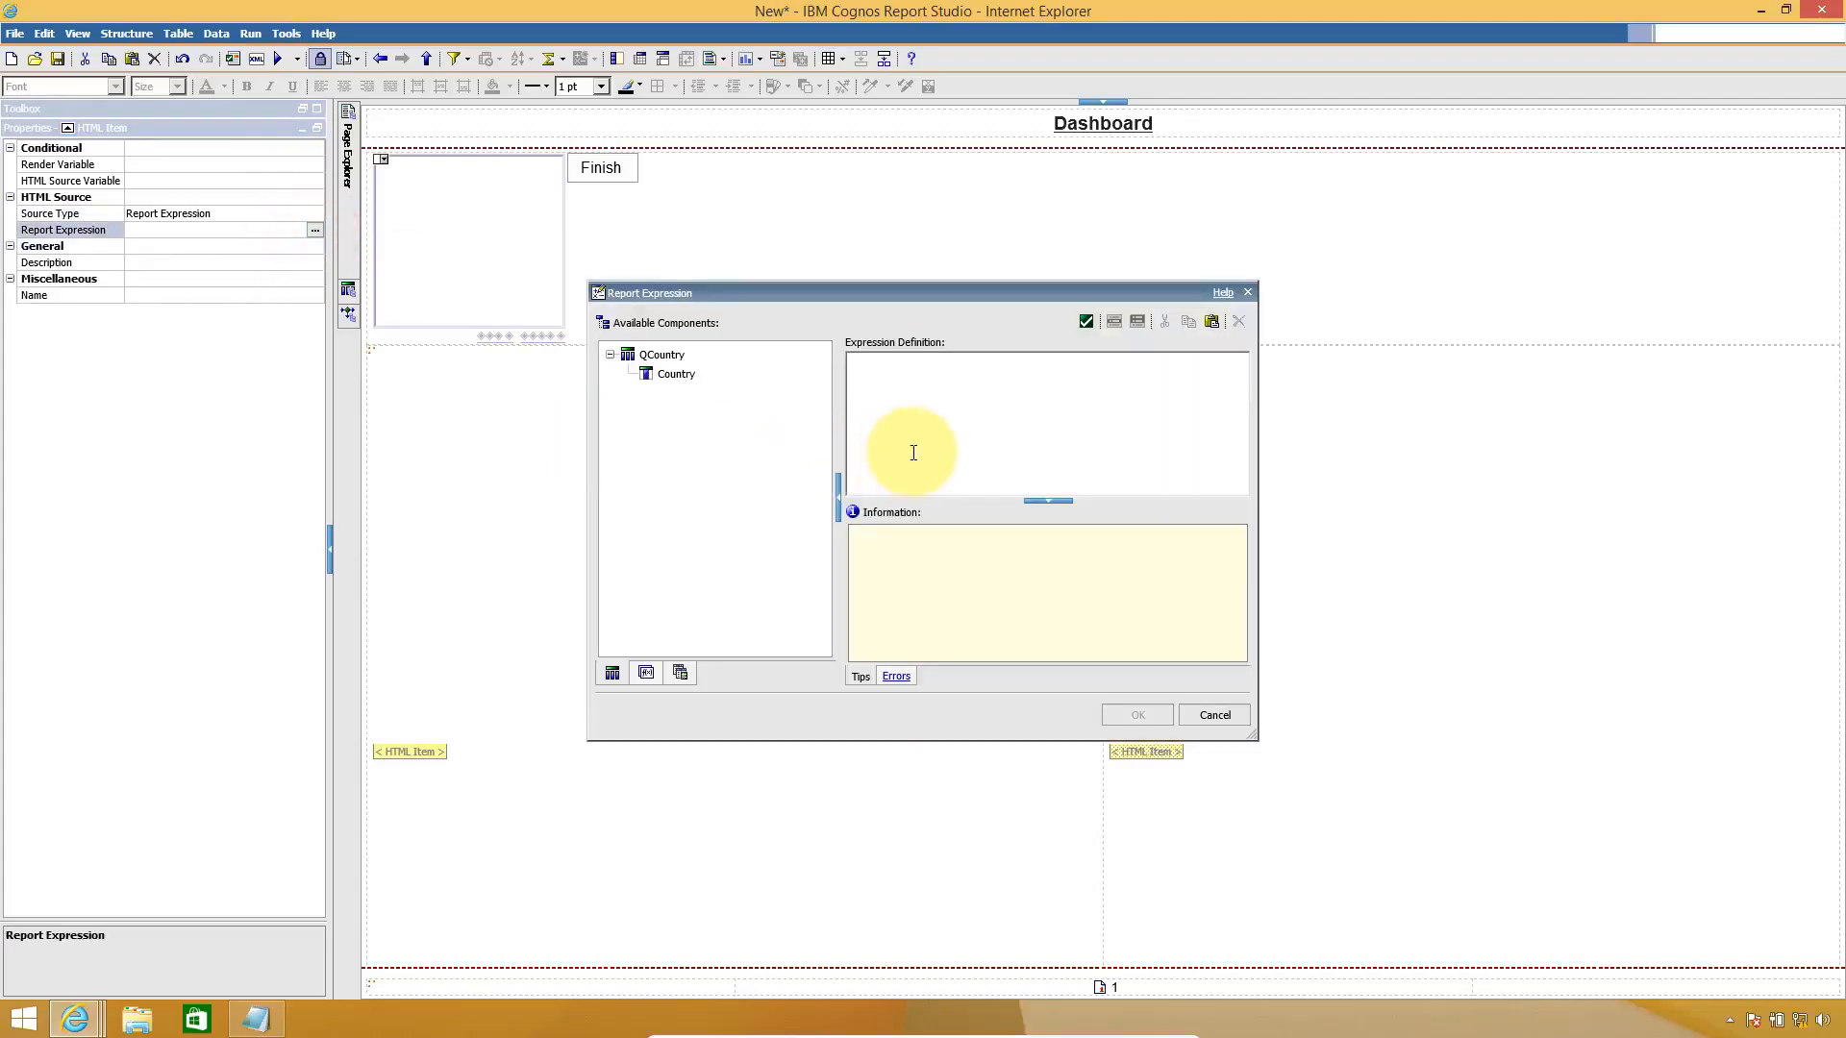
{"action": "type", "text": "'<iframe src=\"http://Win81ProVM:19300/p2pd/servlet/dispatch?b_action=cognosViewer&ui.action=run&ui.object=%2fcontent%2ffolder%5b%40name%3d%27Test%27%5d%2freport%5b%40name%3d%27Report2%27%5d&ui.name=Report2&run.outputFormat=&run.prompt=false&p_pCountry='+ParamDisplayValue('pCountry')+'\" style=\"width:100%;height:100%;\"></iframe>'"}
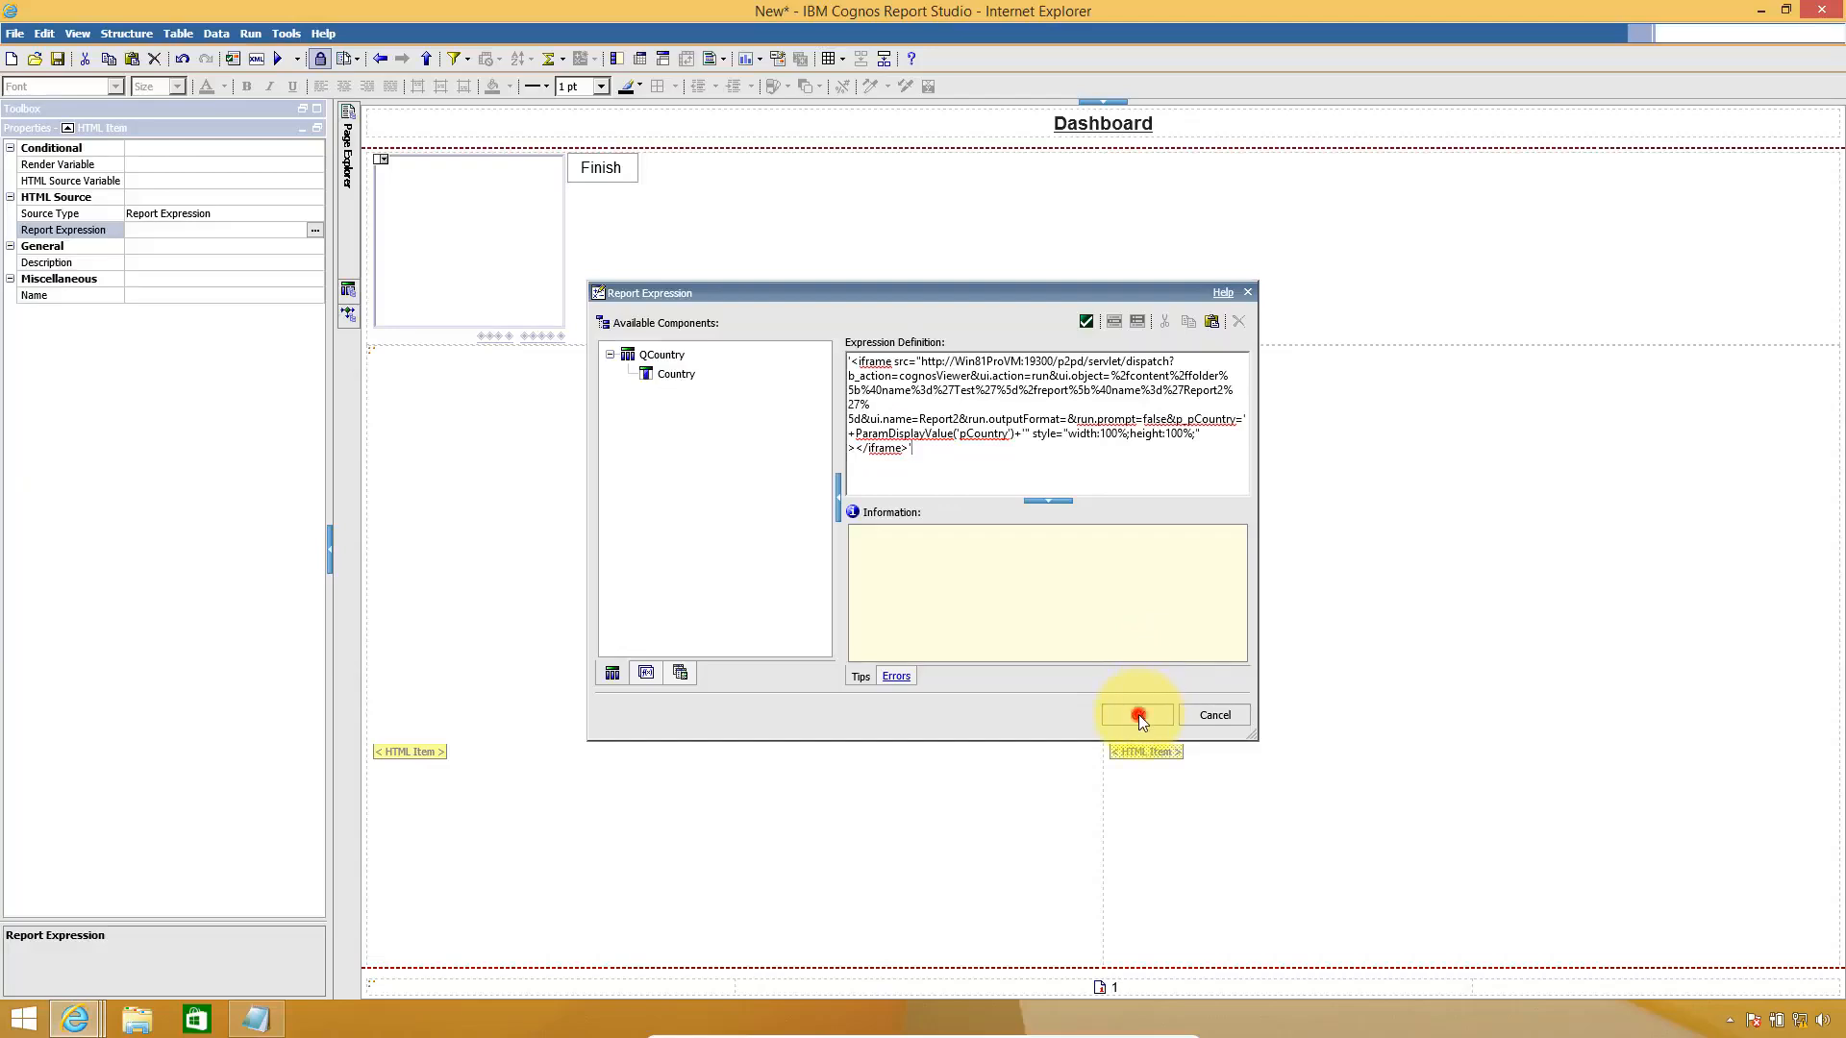
{"action": "left_click", "coordinate": [1138, 715]}
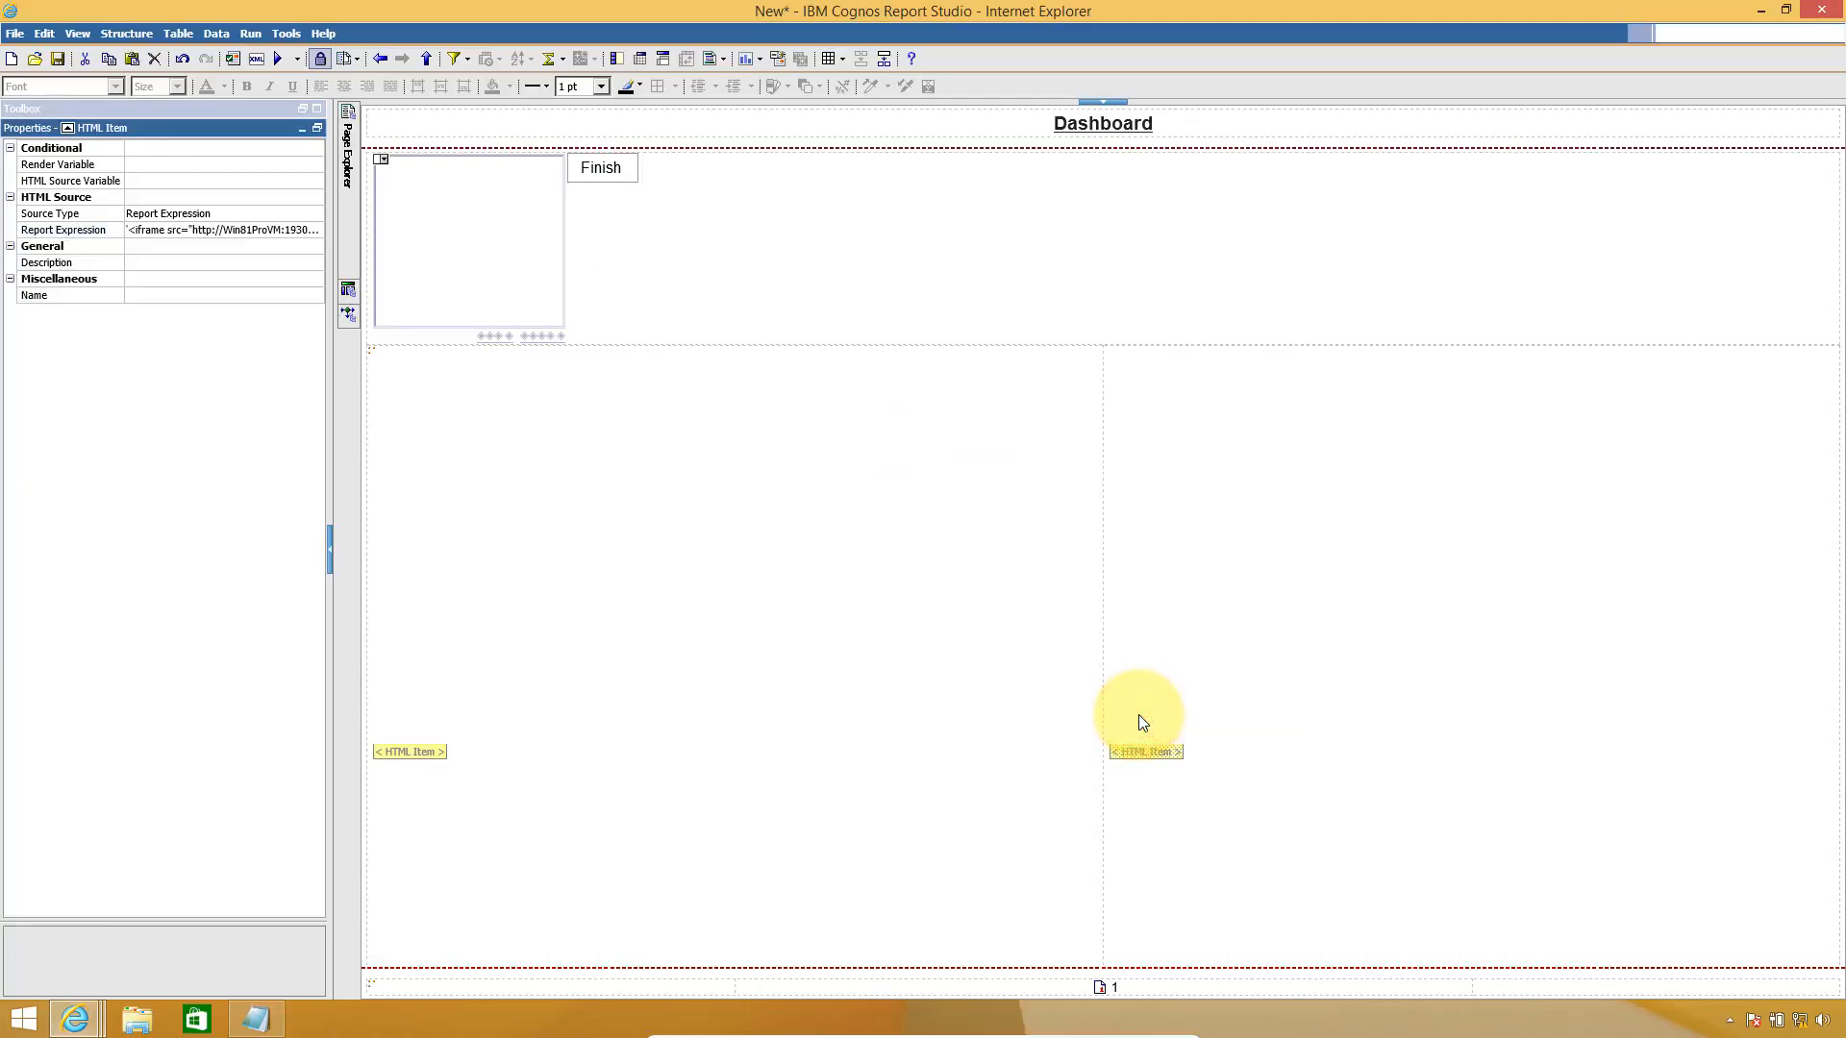
- Run the dashboard in a maximized viewer and submit the country prompt with Austria selected
{"action": "left_click", "coordinate": [278, 59]}
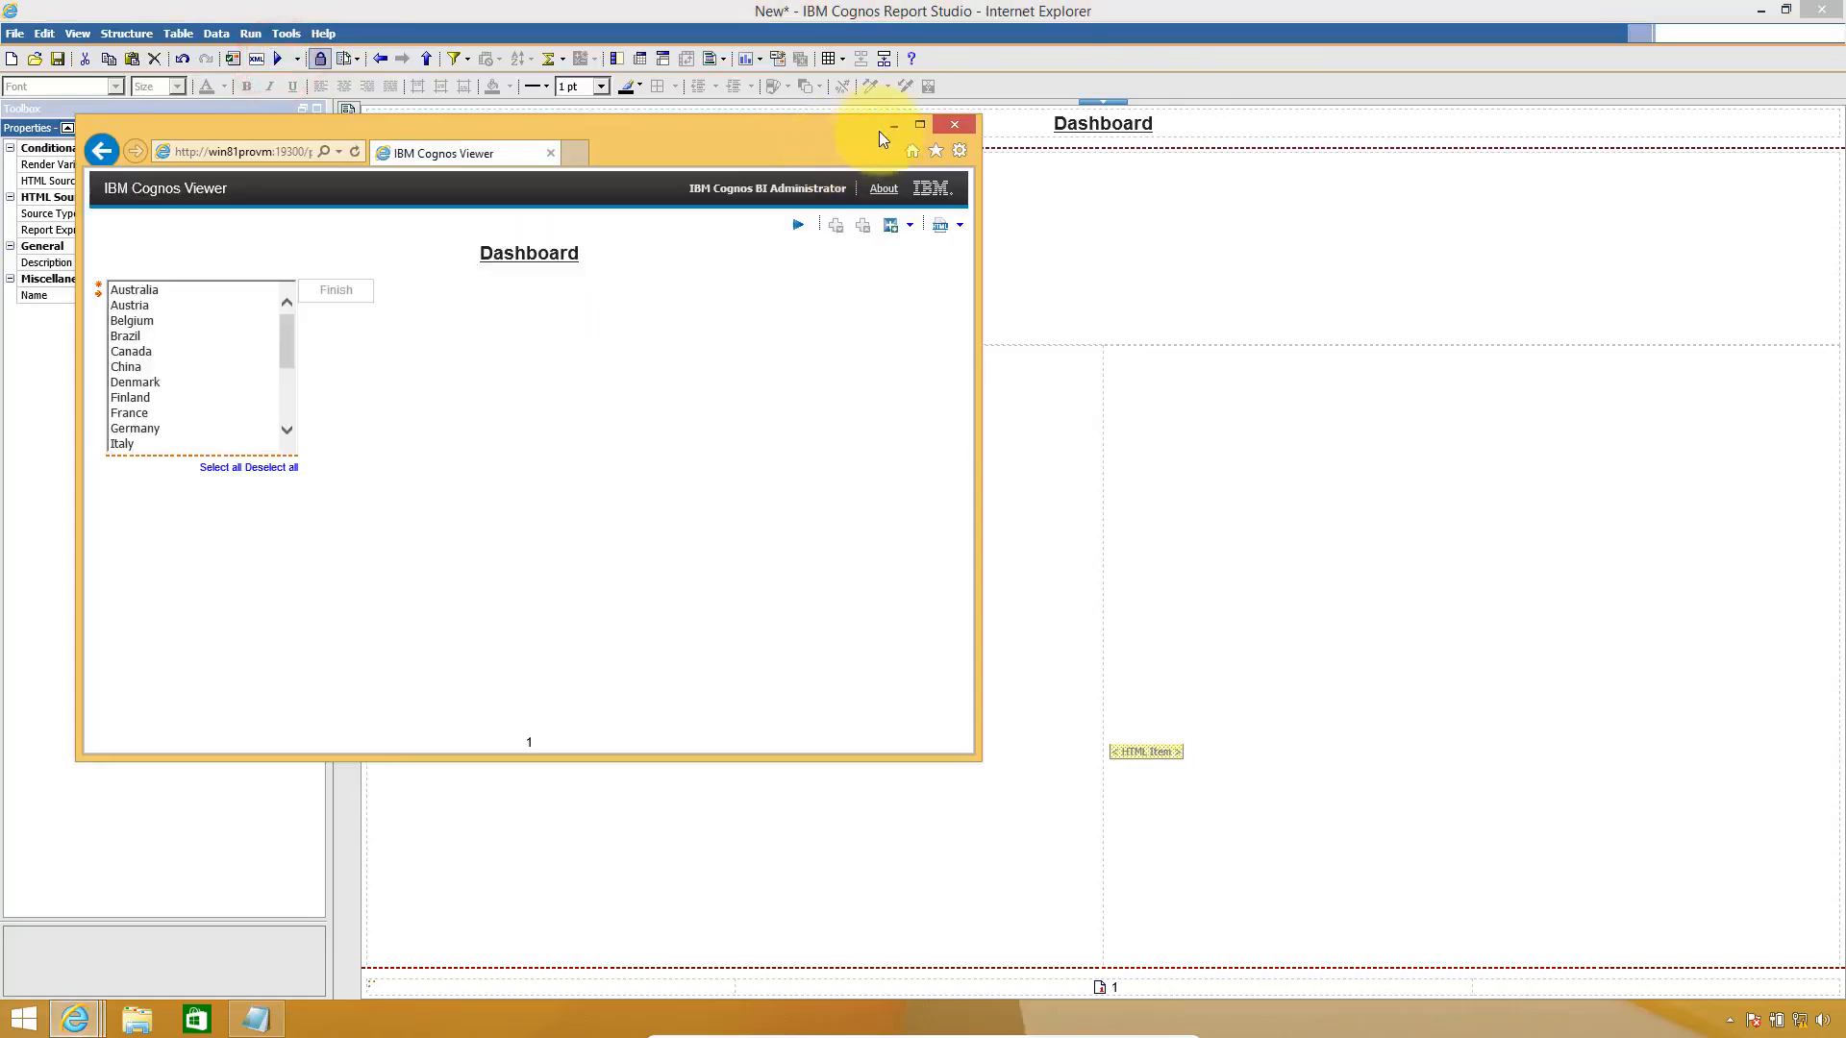
{"action": "left_click", "coordinate": [918, 124]}
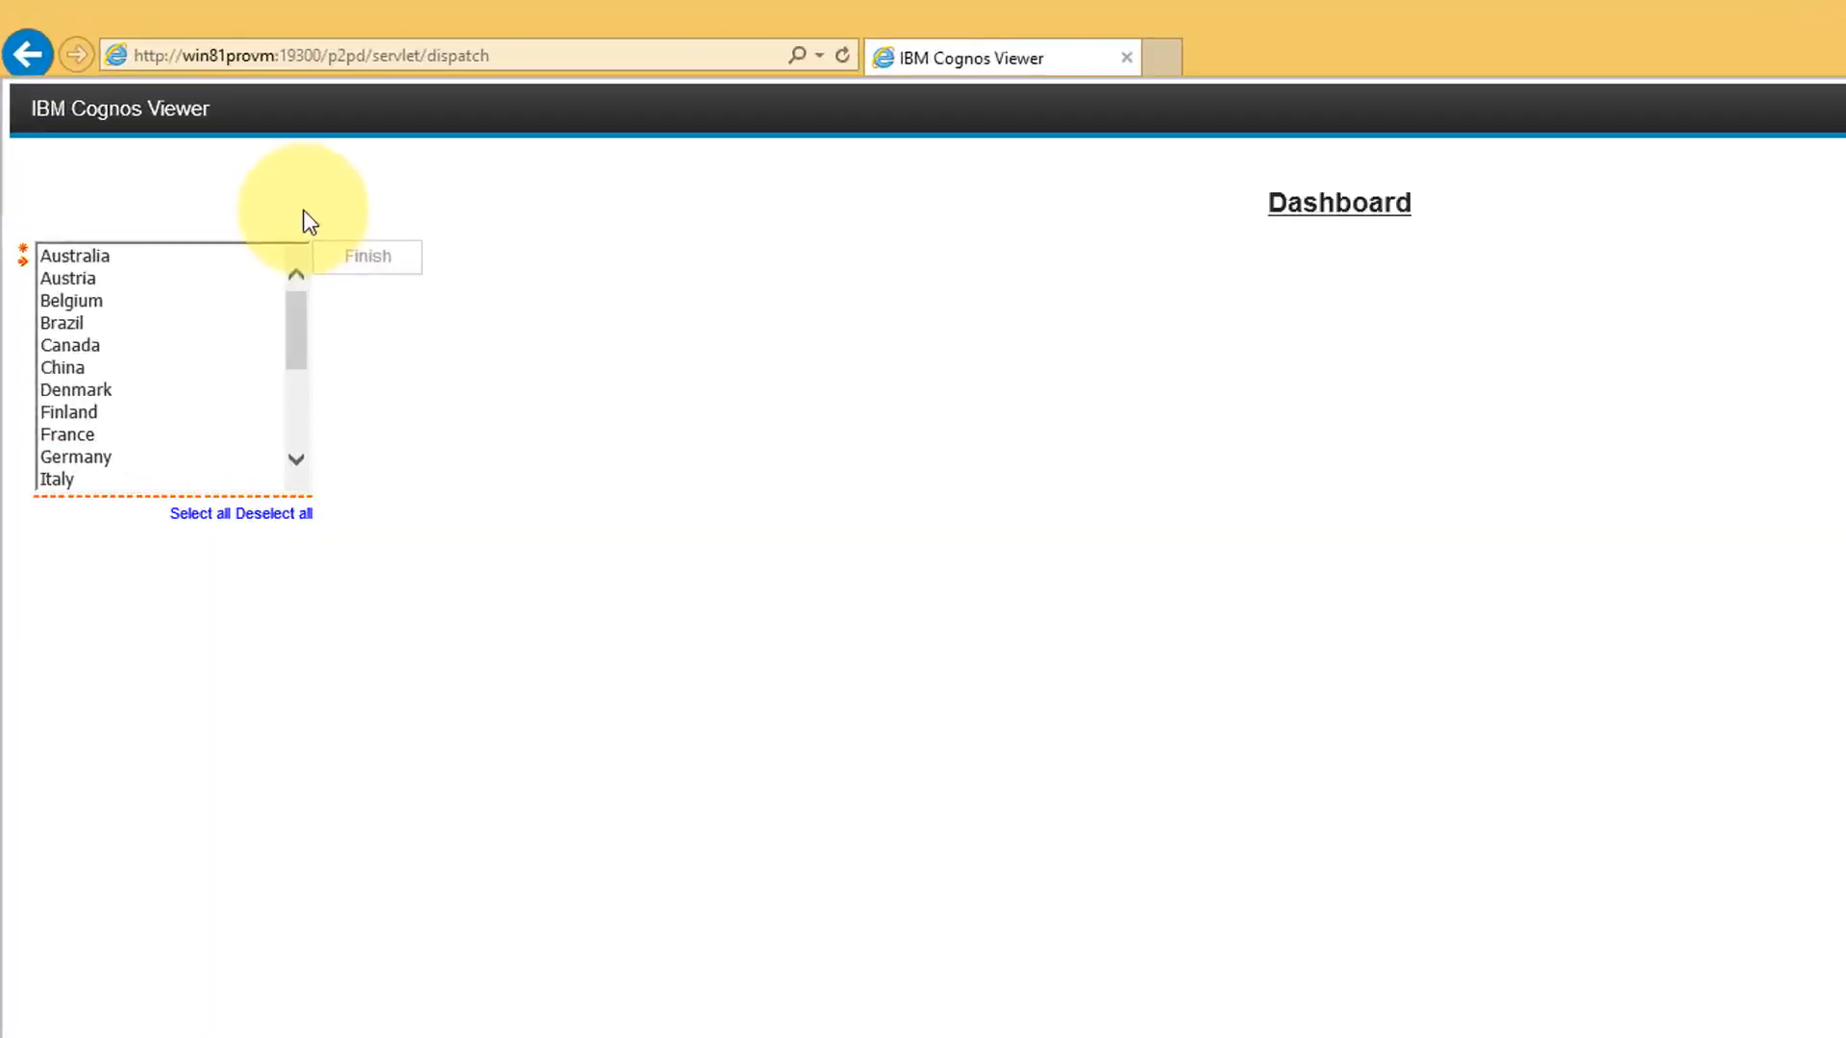
{"action": "left_click", "coordinate": [95, 190]}
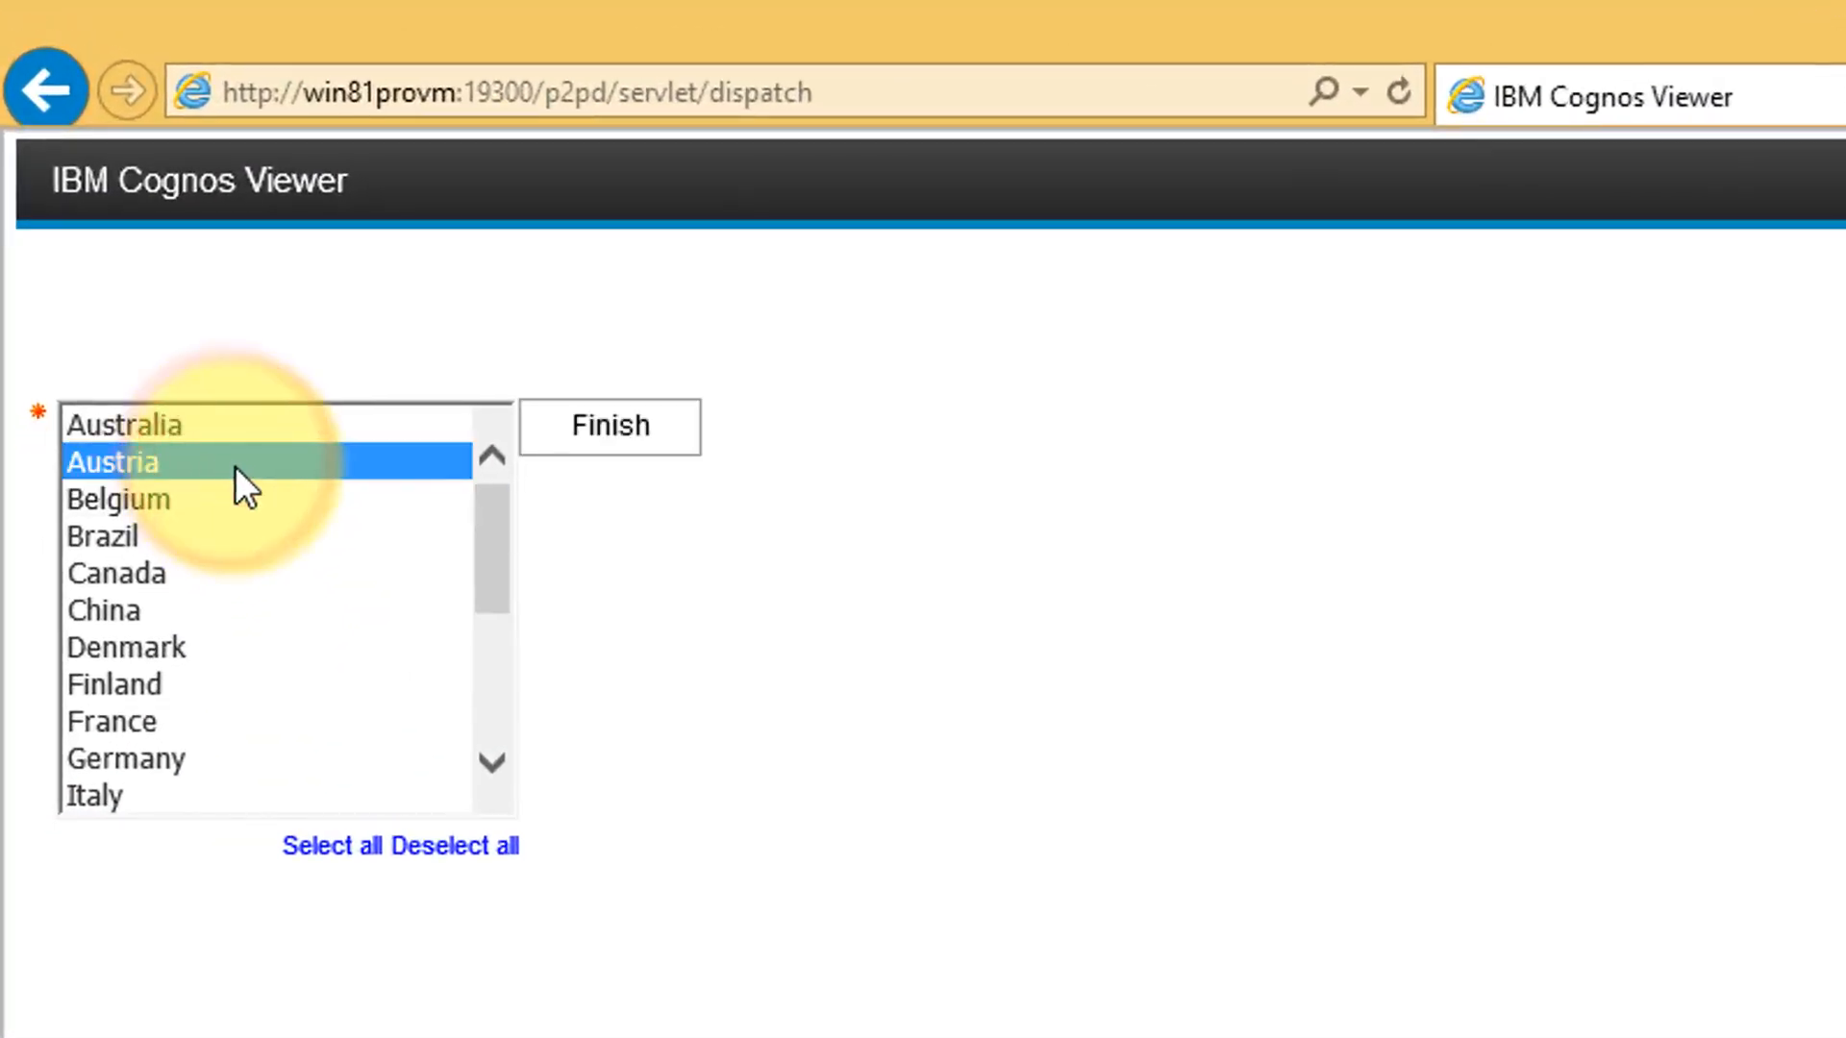
{"action": "left_click", "coordinate": [605, 428]}
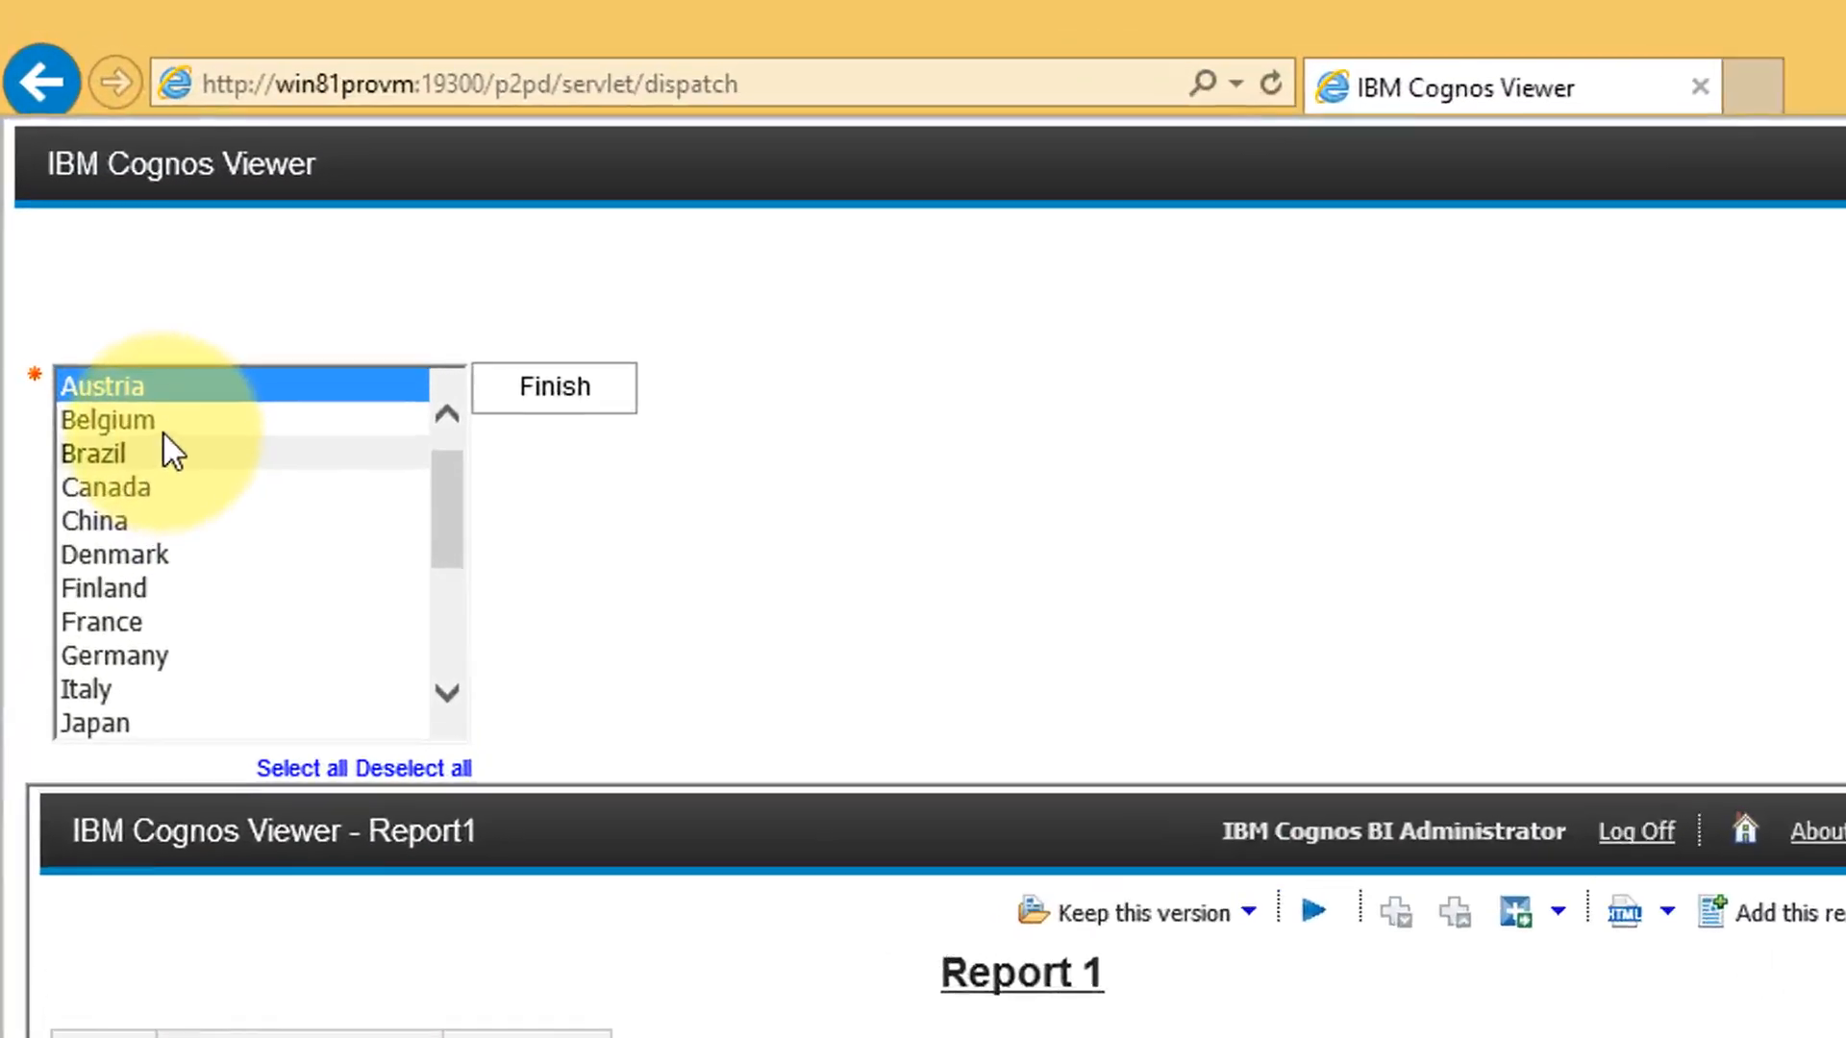
- Submit the dashboard's country prompt with Belgium selected, and again with Belgium through Denmark selected
{"action": "left_click", "coordinate": [71, 193]}
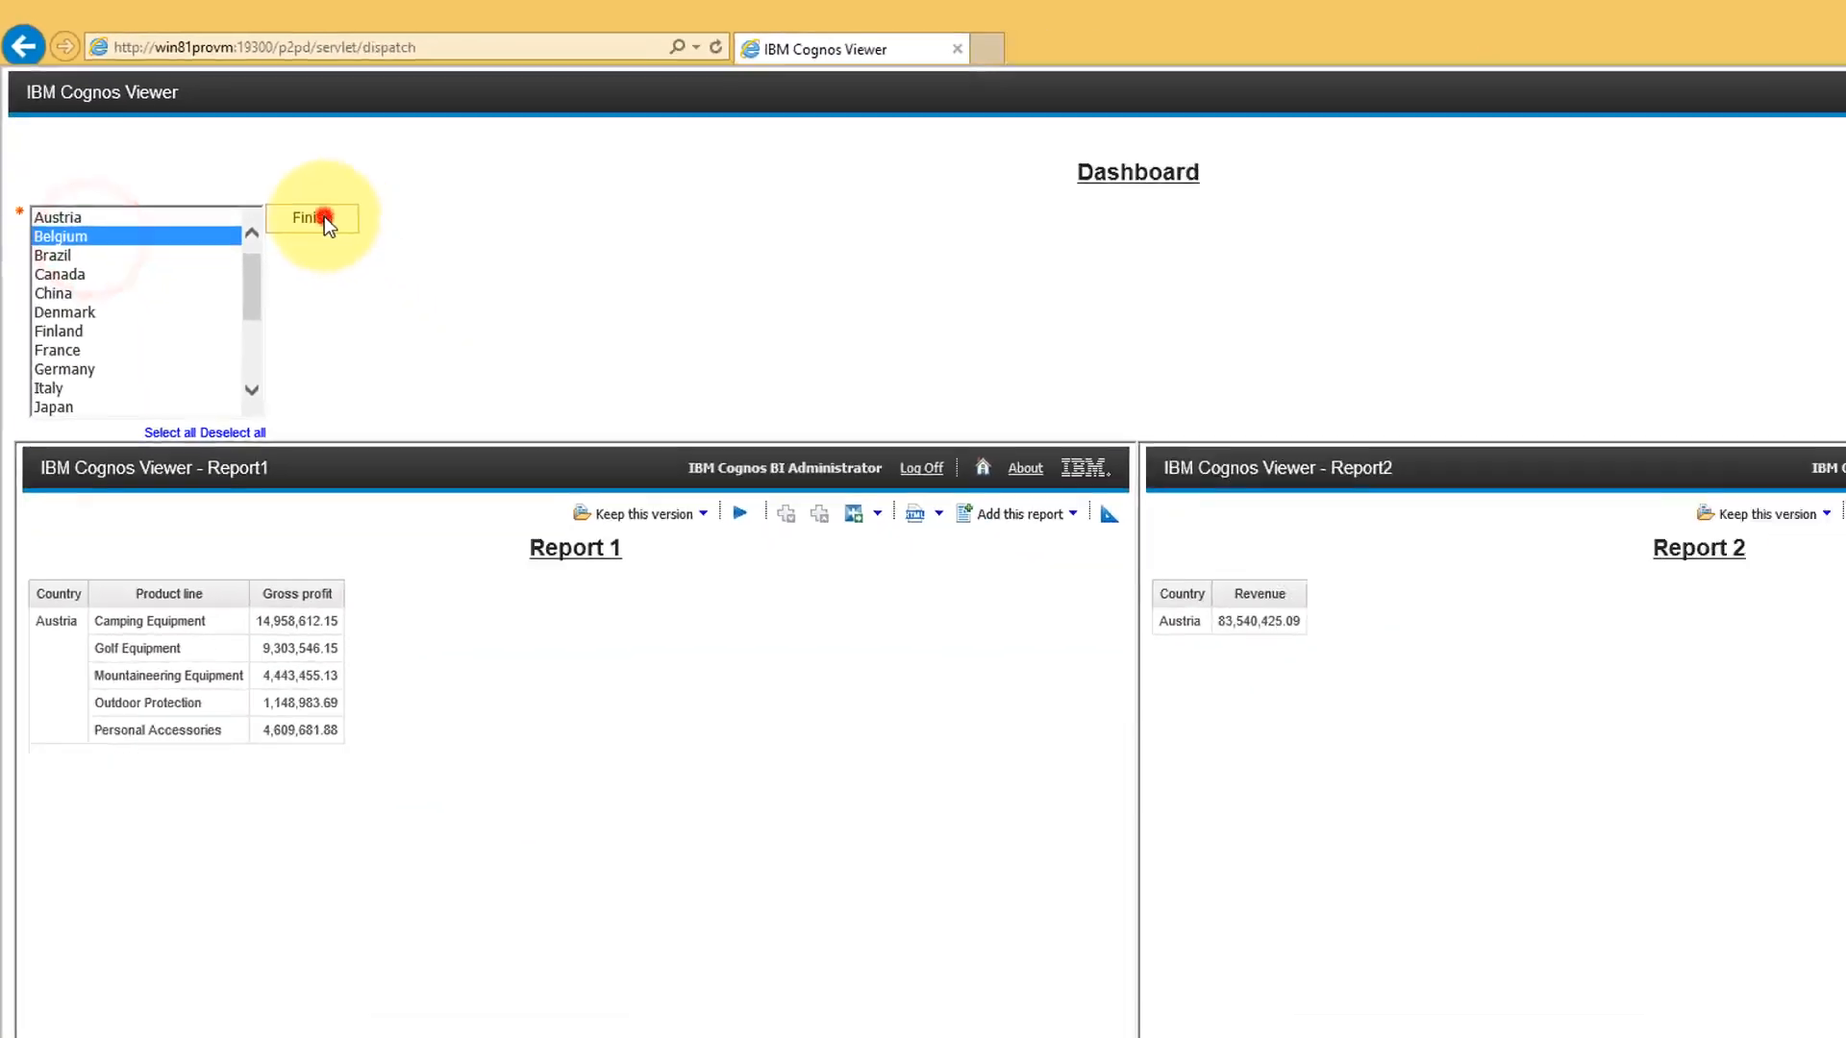
{"action": "left_click", "coordinate": [581, 404]}
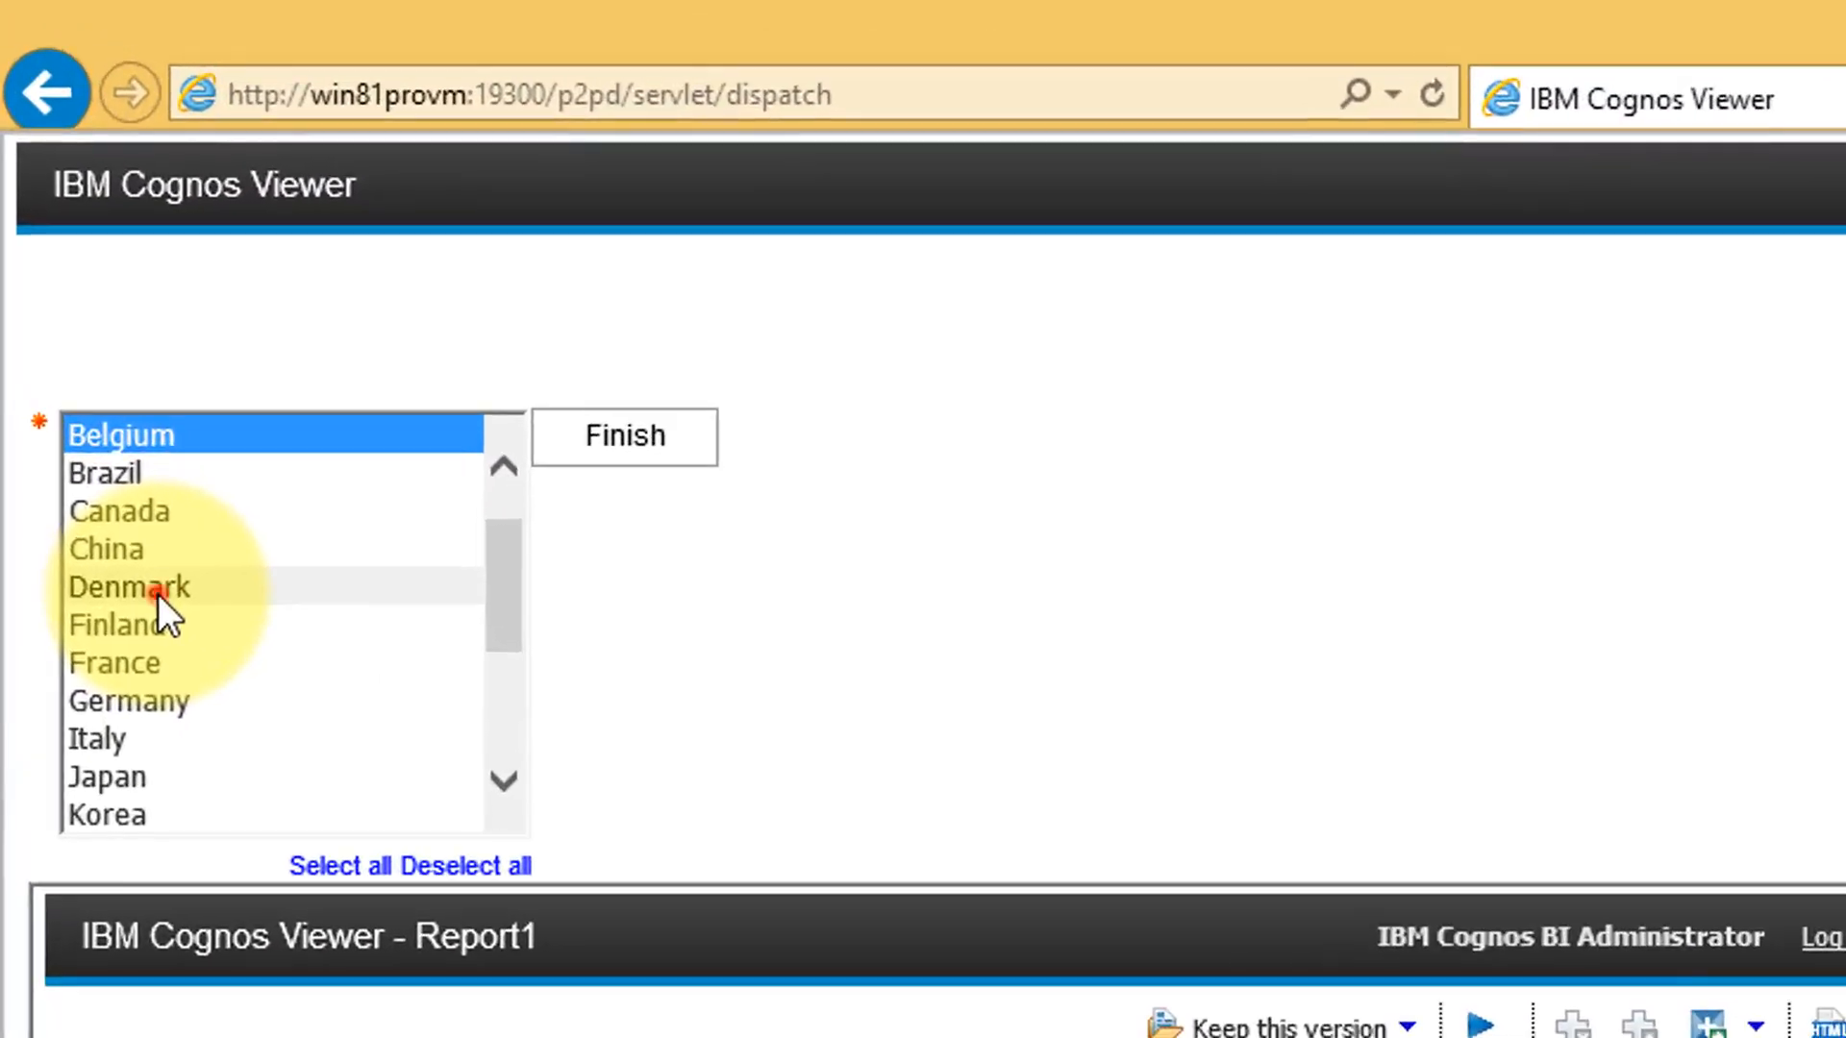
{"action": "left_click", "coordinate": [116, 440], "text": "shift"}
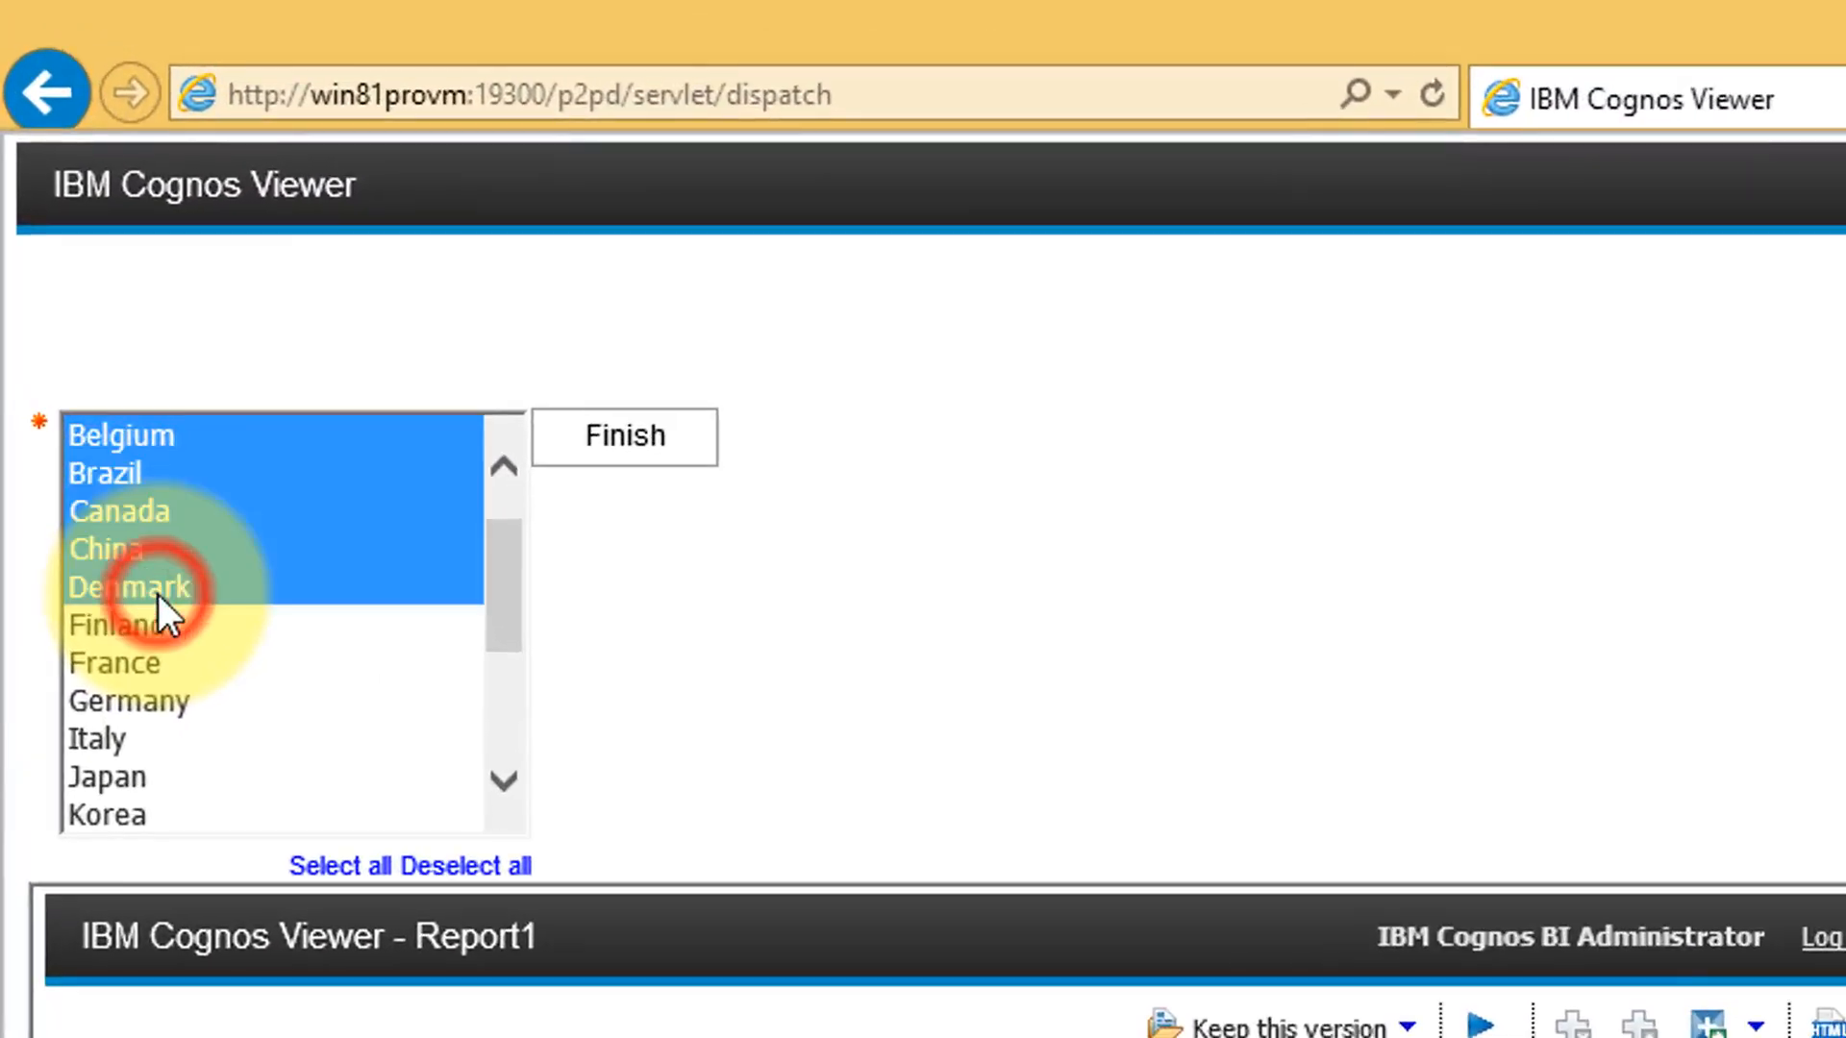
{"action": "left_click", "coordinate": [429, 324]}
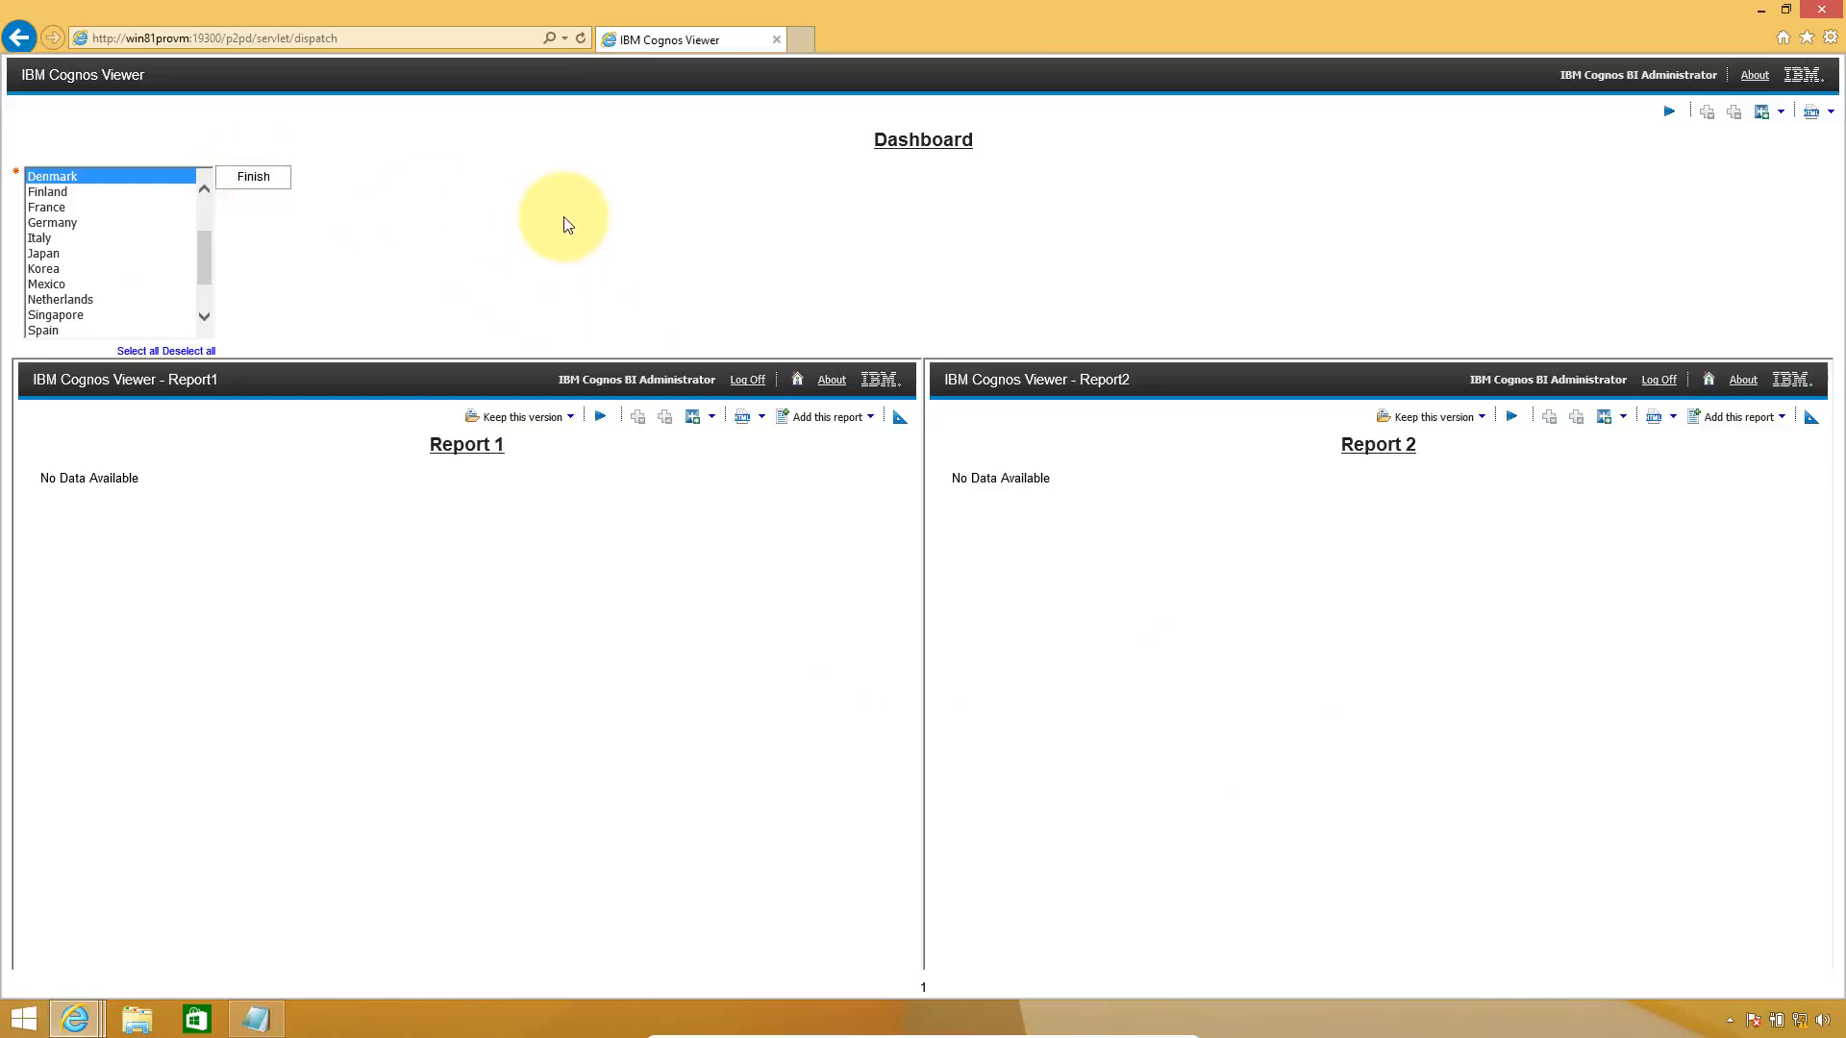
- Switch back to Cognos Report Studio and insert an empty text item beside the Finish prompt button
{"action": "key", "text": "alt+Tab"}
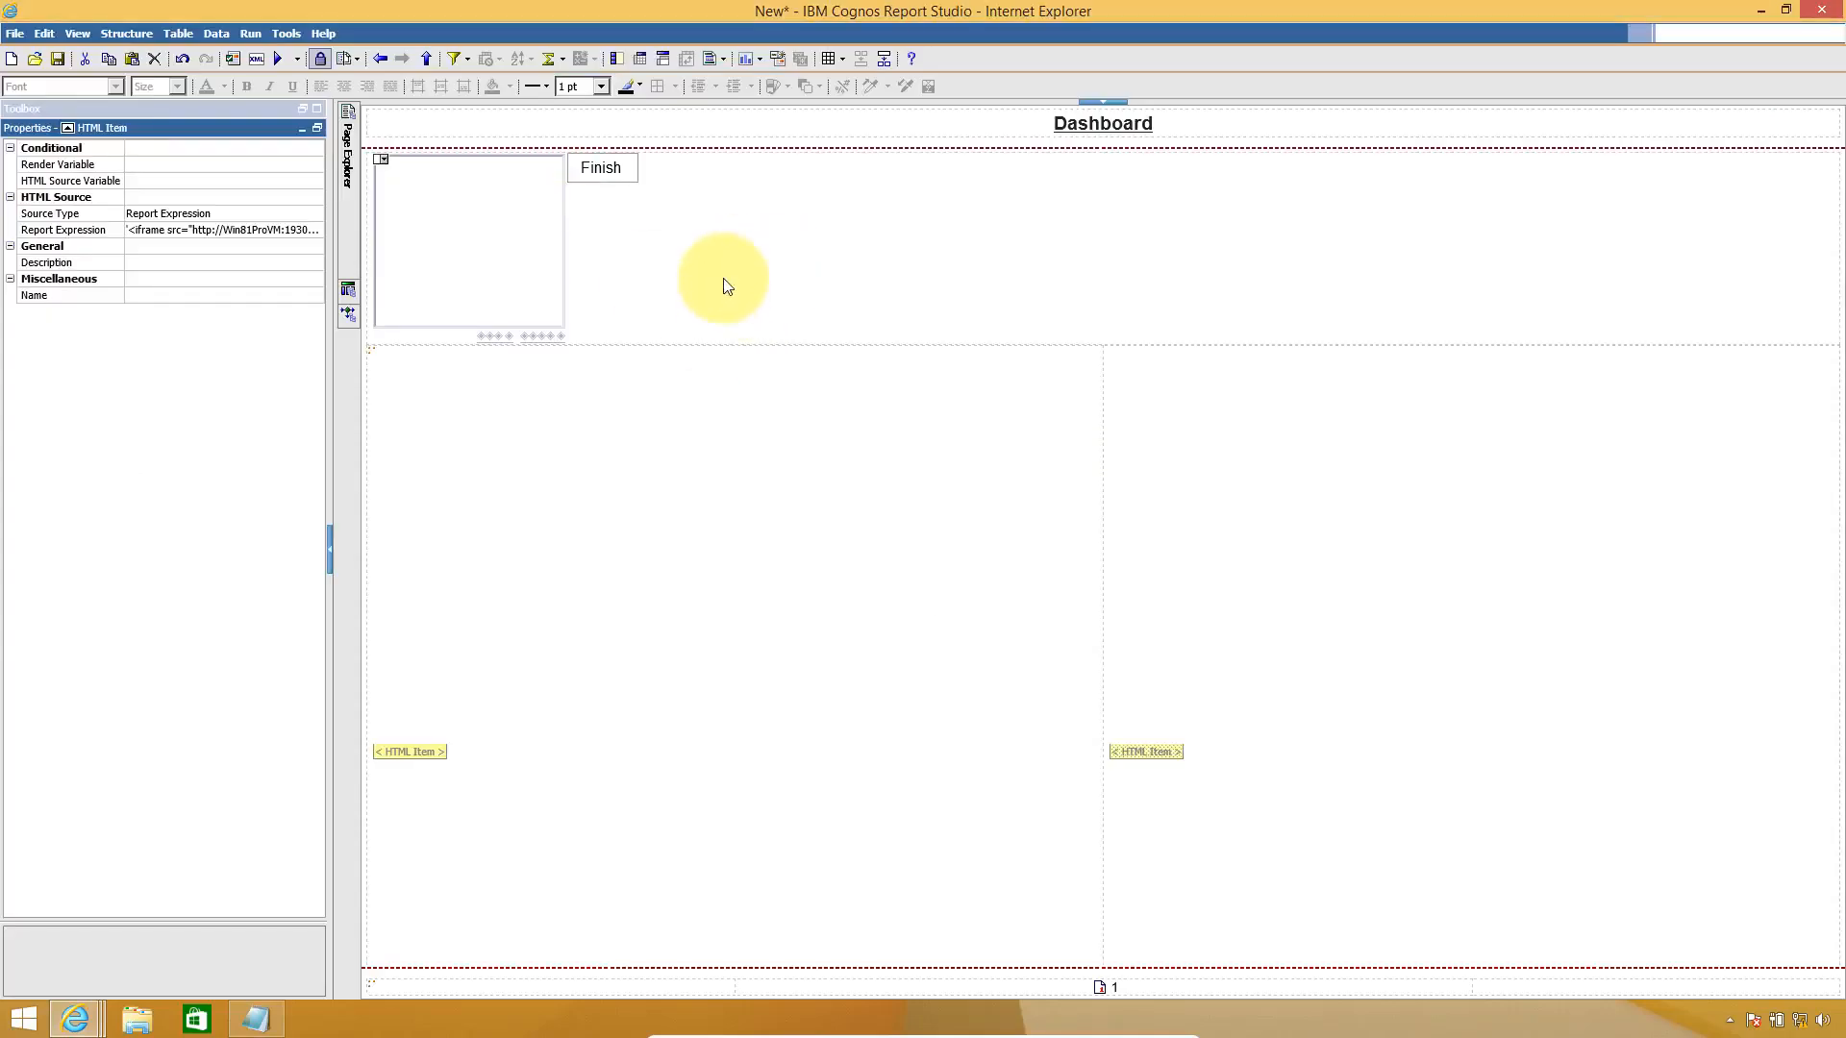
{"action": "left_click", "coordinate": [316, 108]}
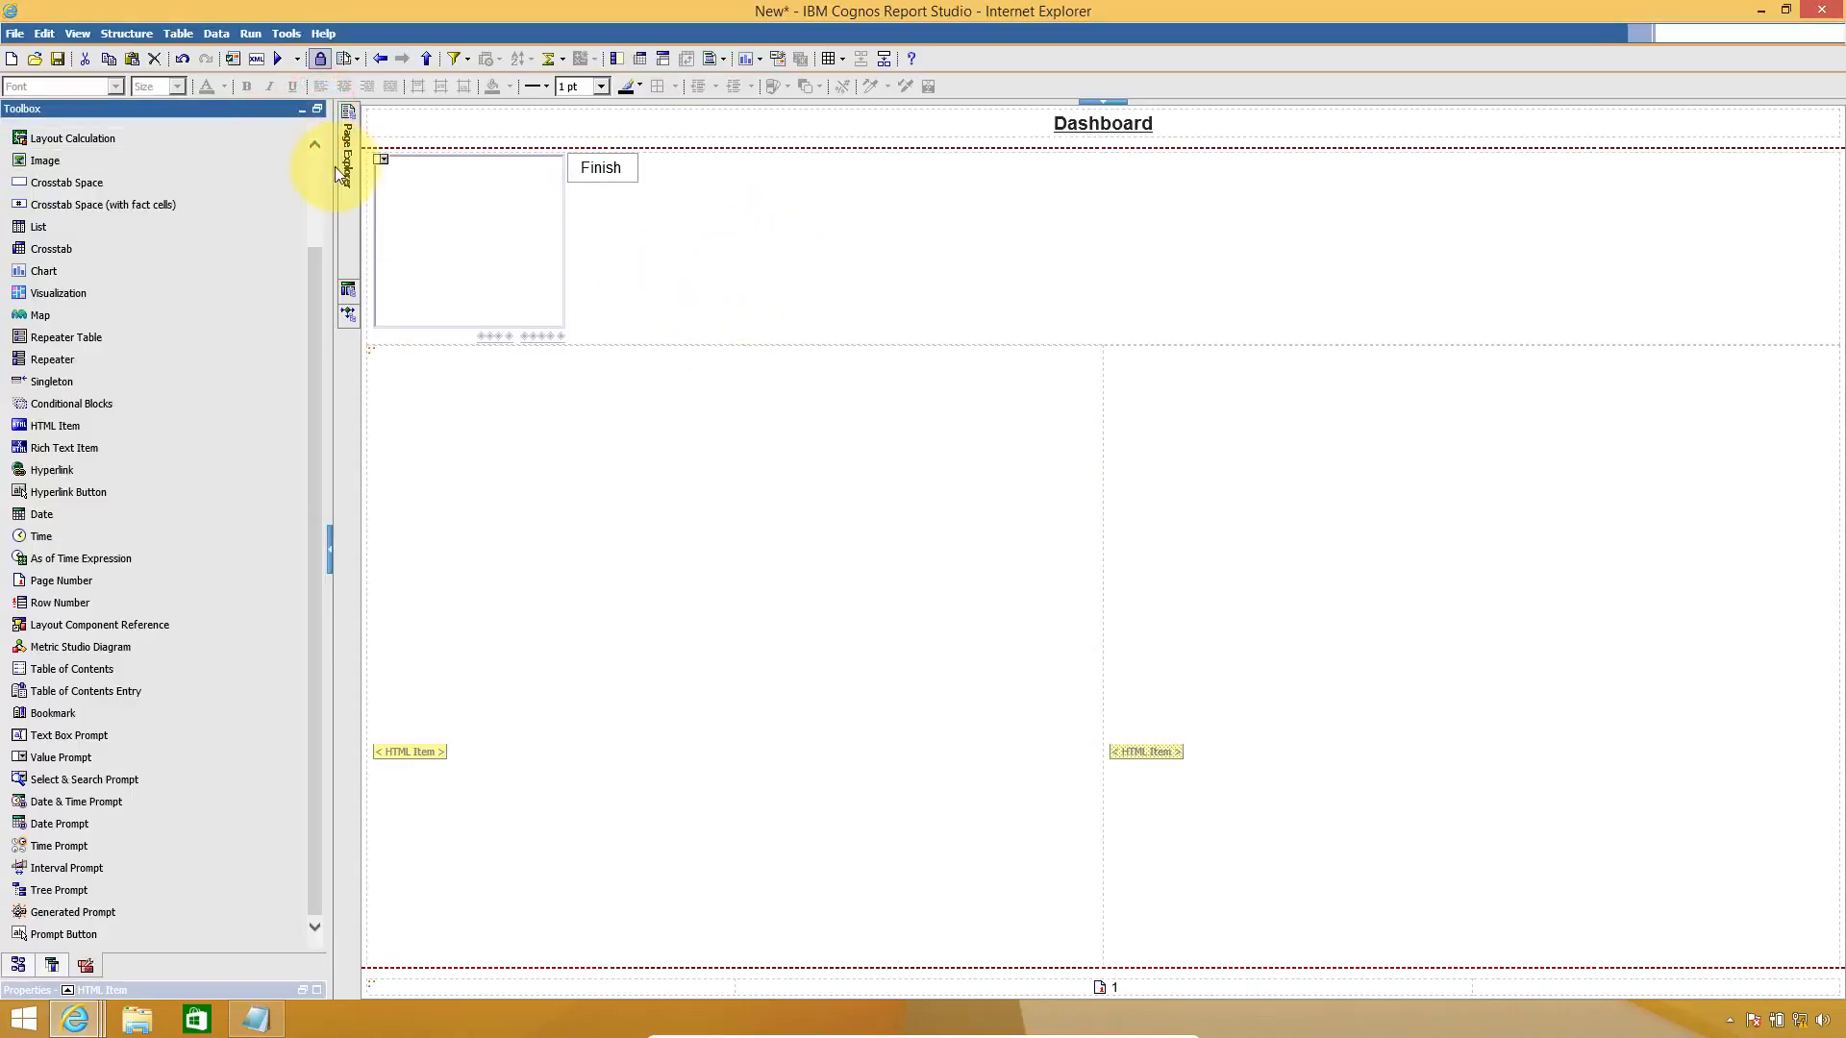
{"action": "left_click", "coordinate": [319, 165]}
{"action": "left_click", "coordinate": [124, 141]}
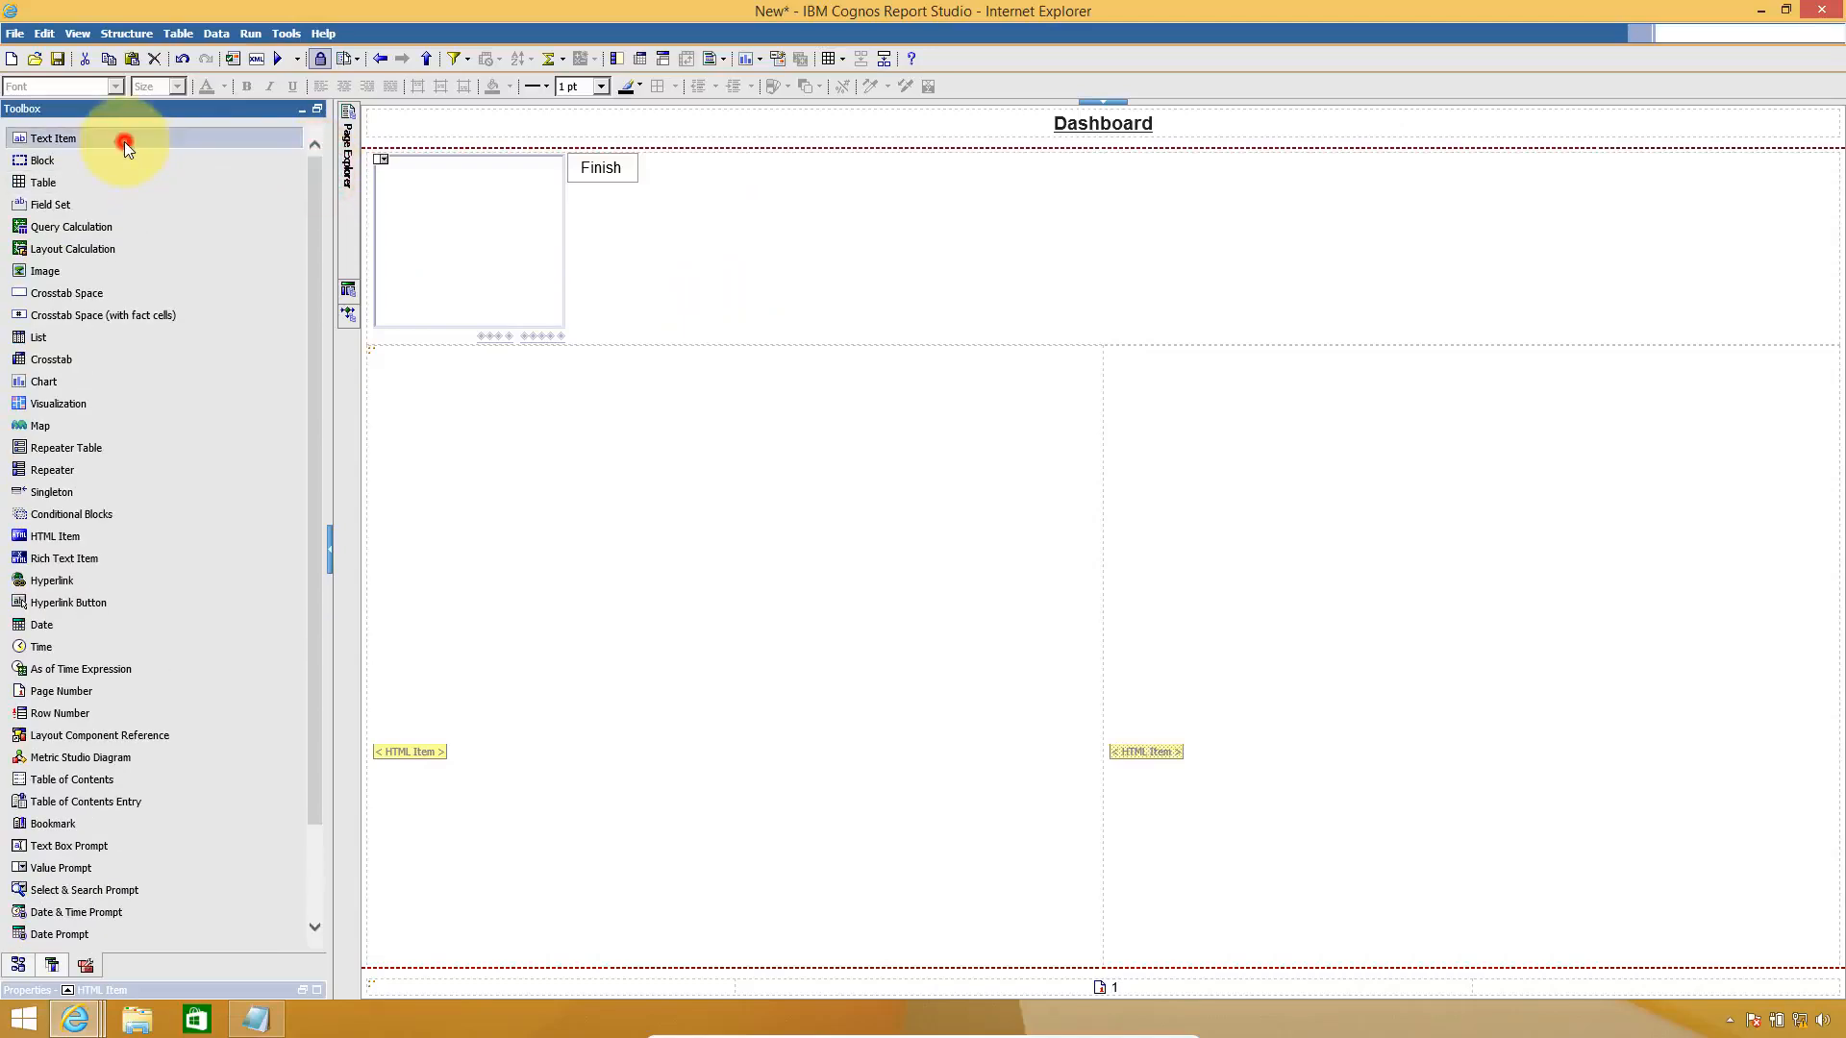
{"action": "left_click_drag", "start_coordinate": [124, 142], "coordinate": [800, 224]}
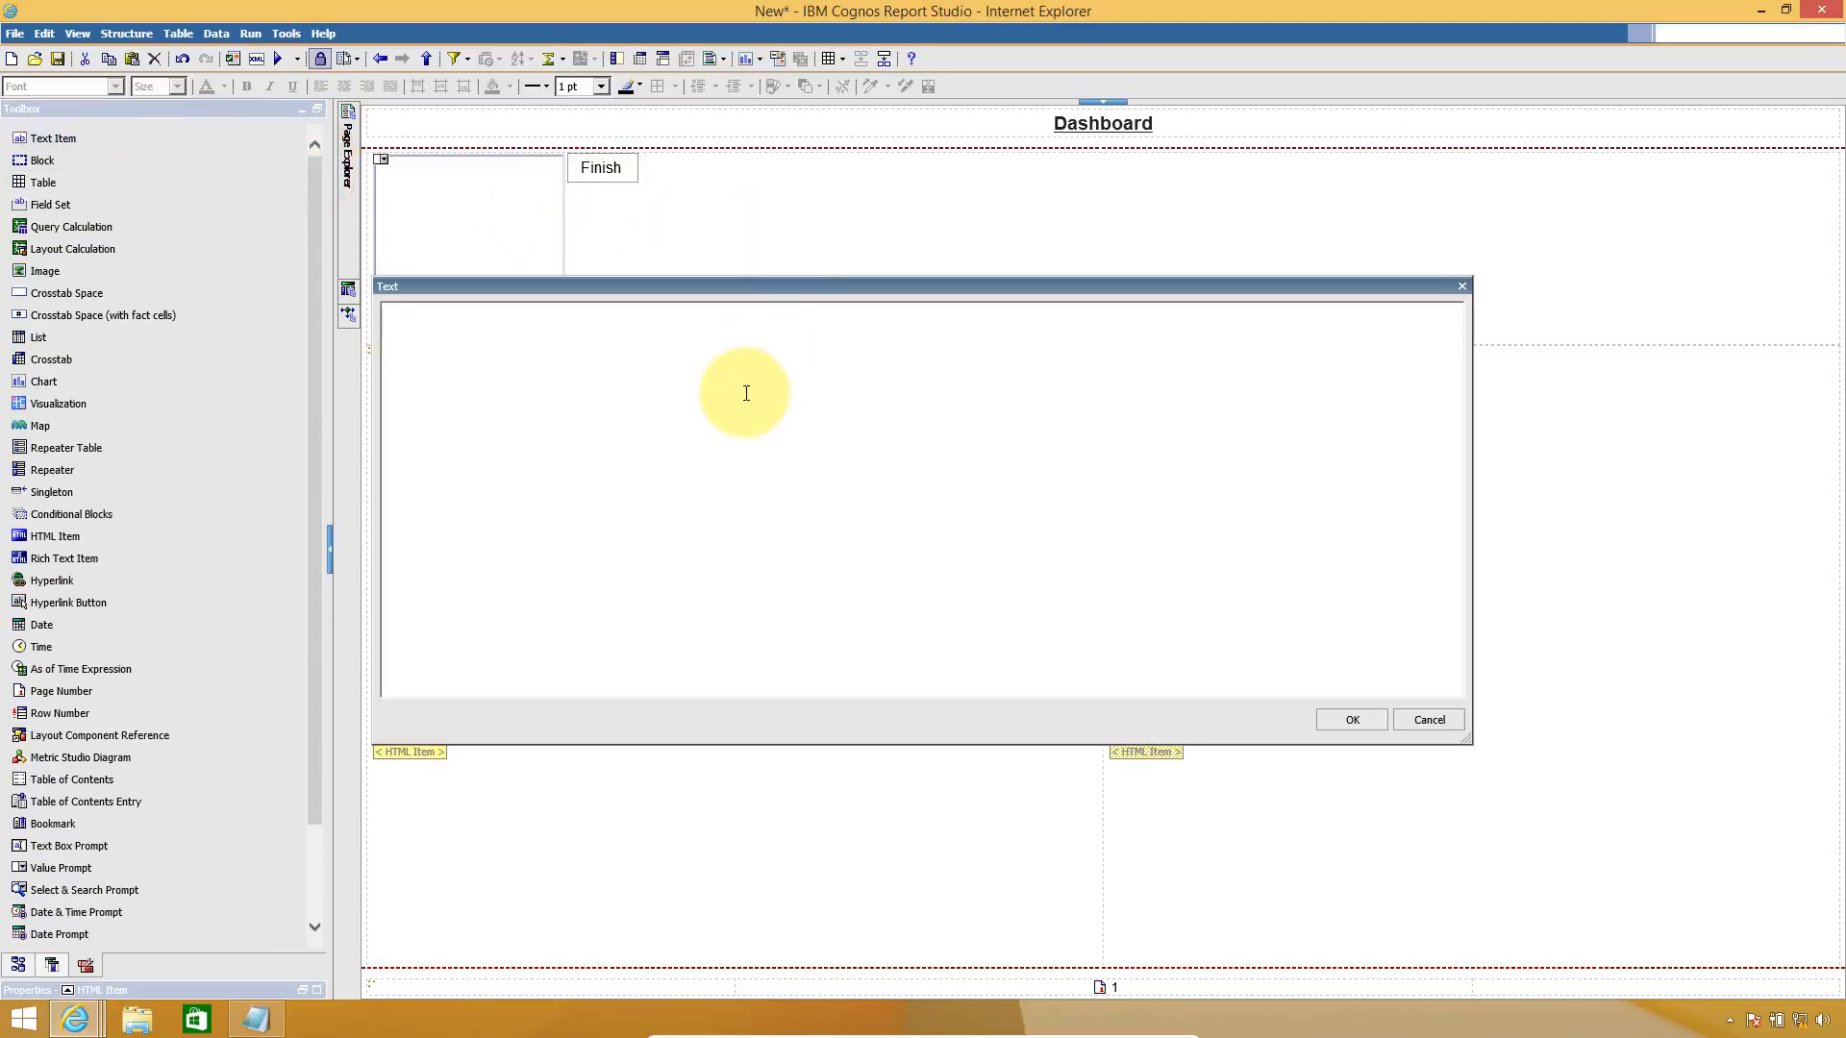
{"action": "left_click", "coordinate": [1348, 721]}
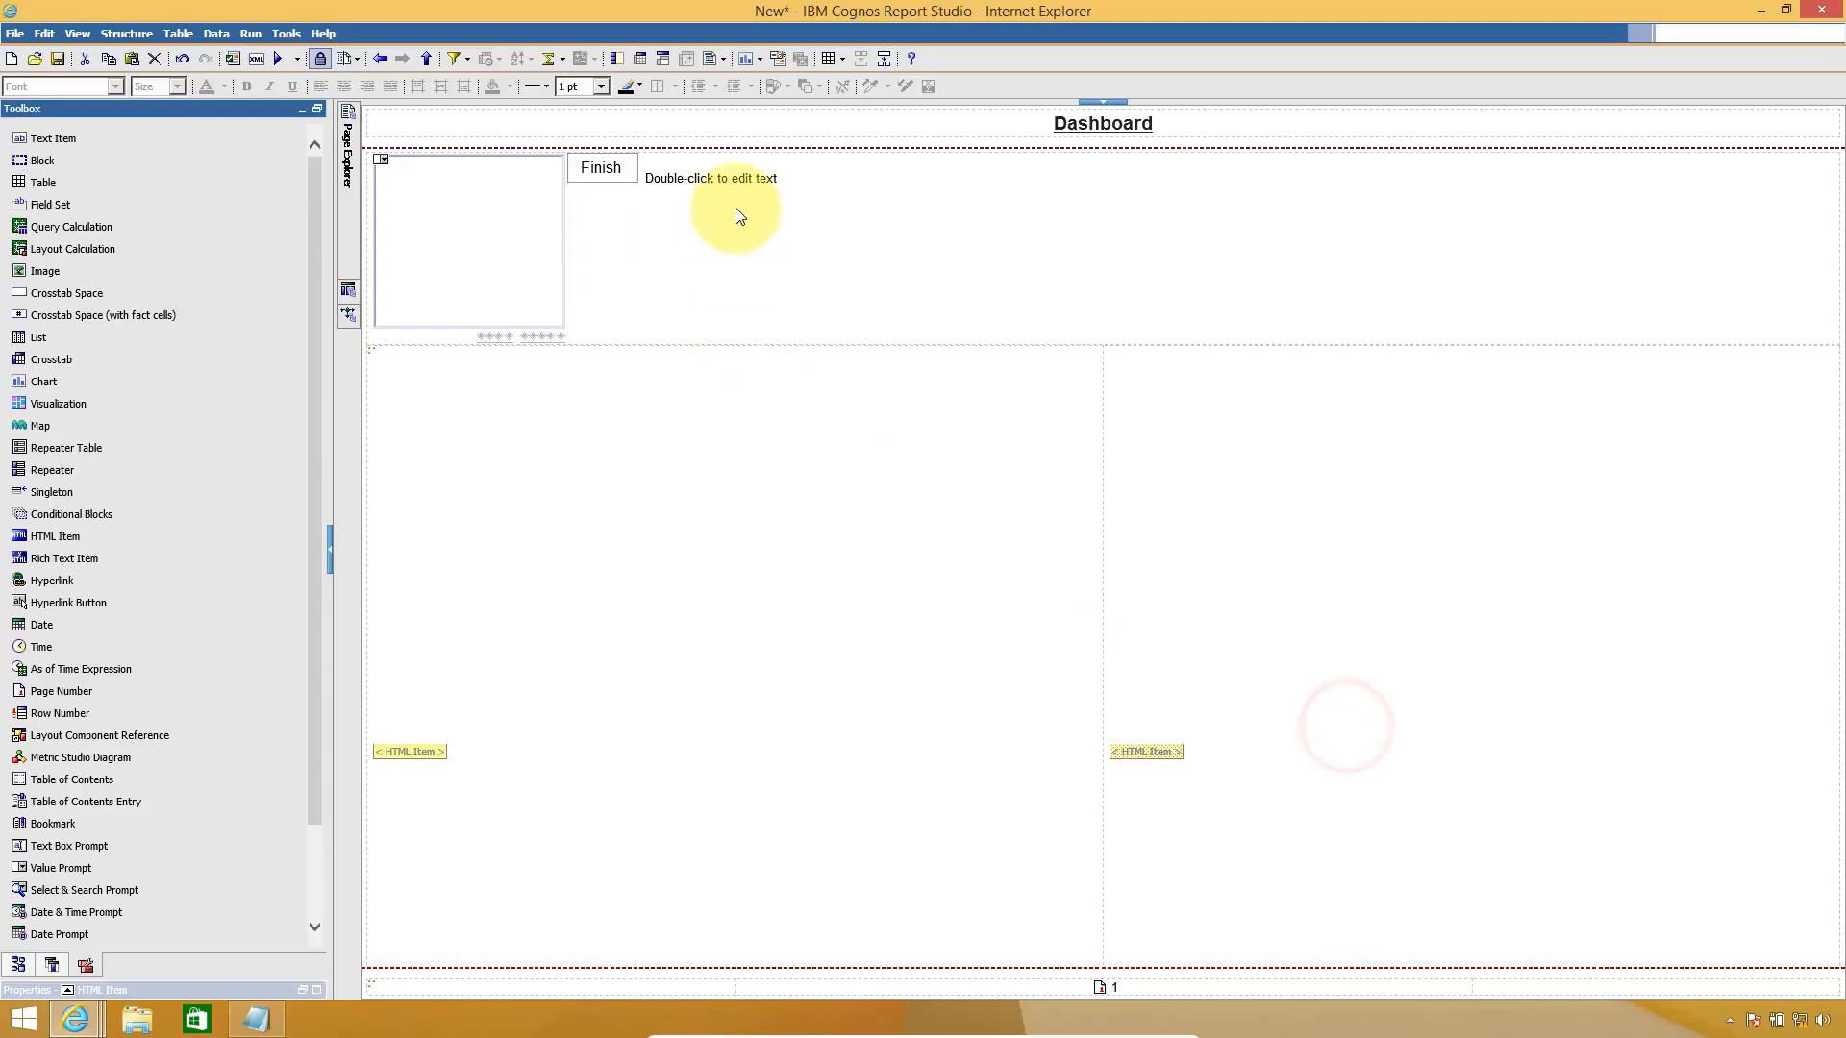
- Change the source type of the new text item to Report Expression
{"action": "left_click", "coordinate": [730, 182]}
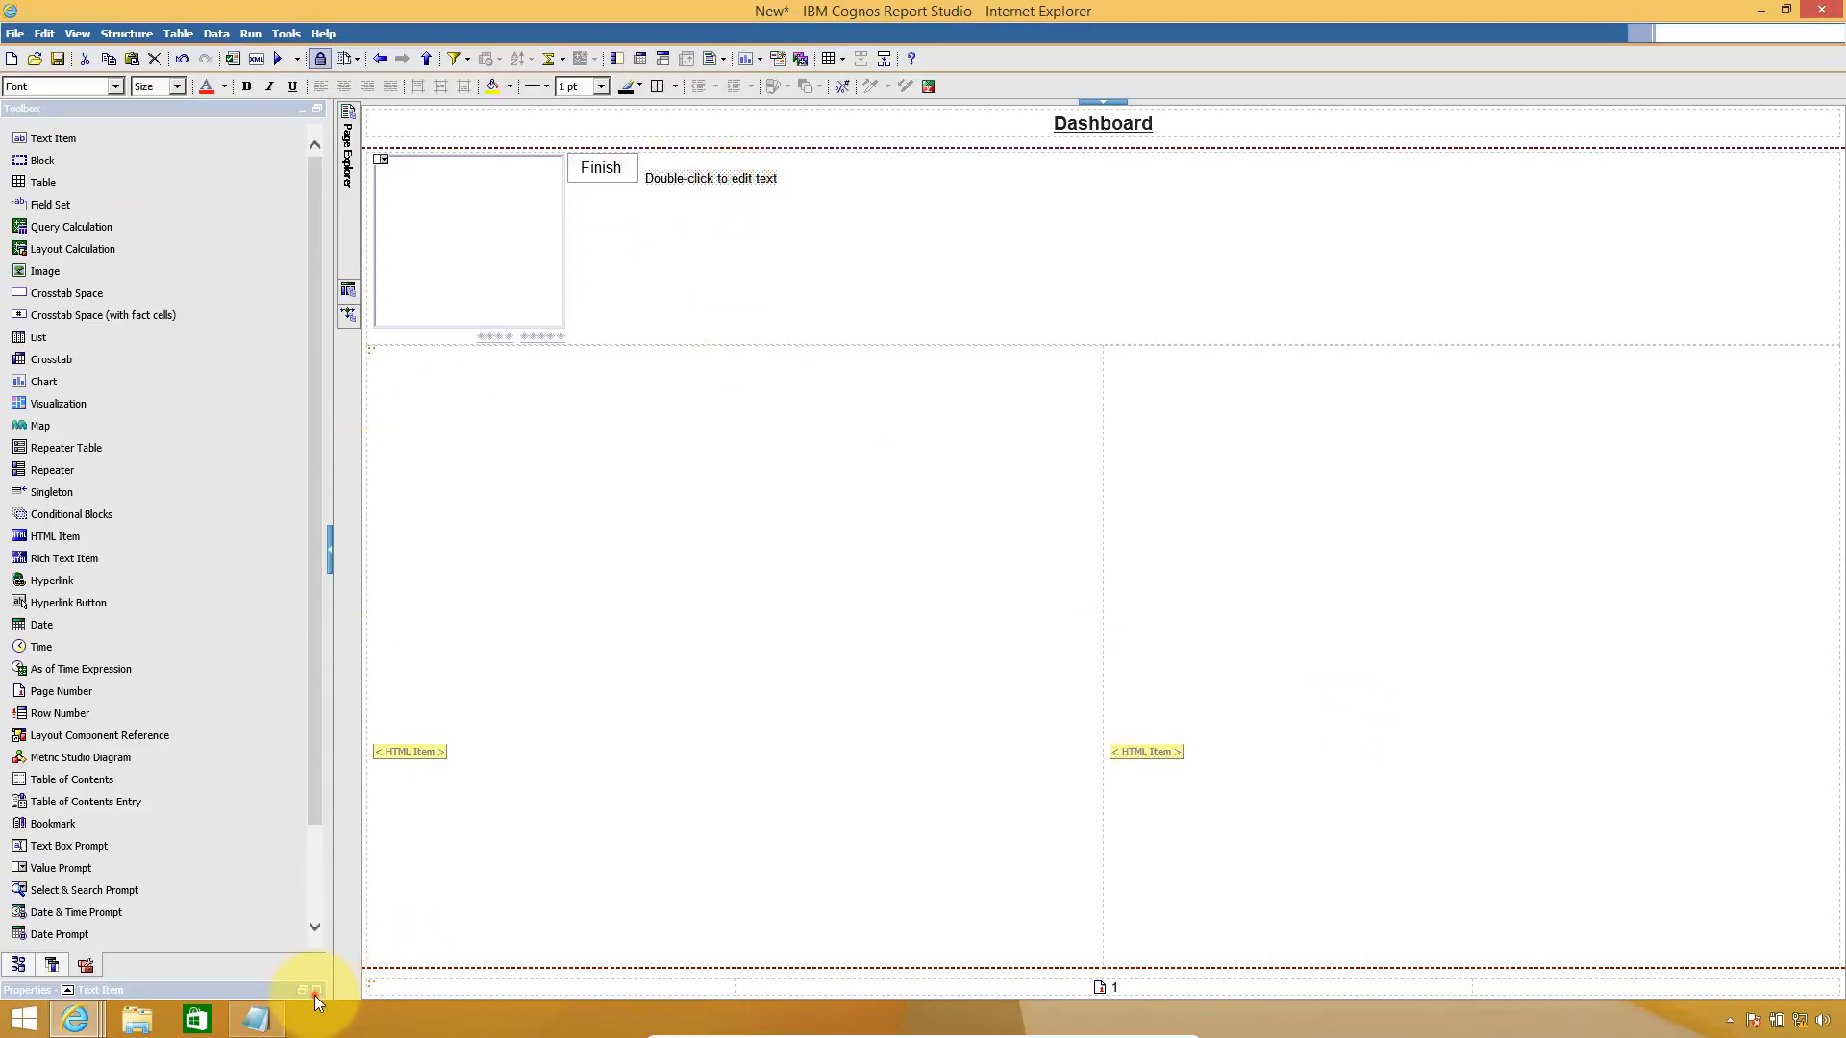
{"action": "left_click", "coordinate": [315, 992]}
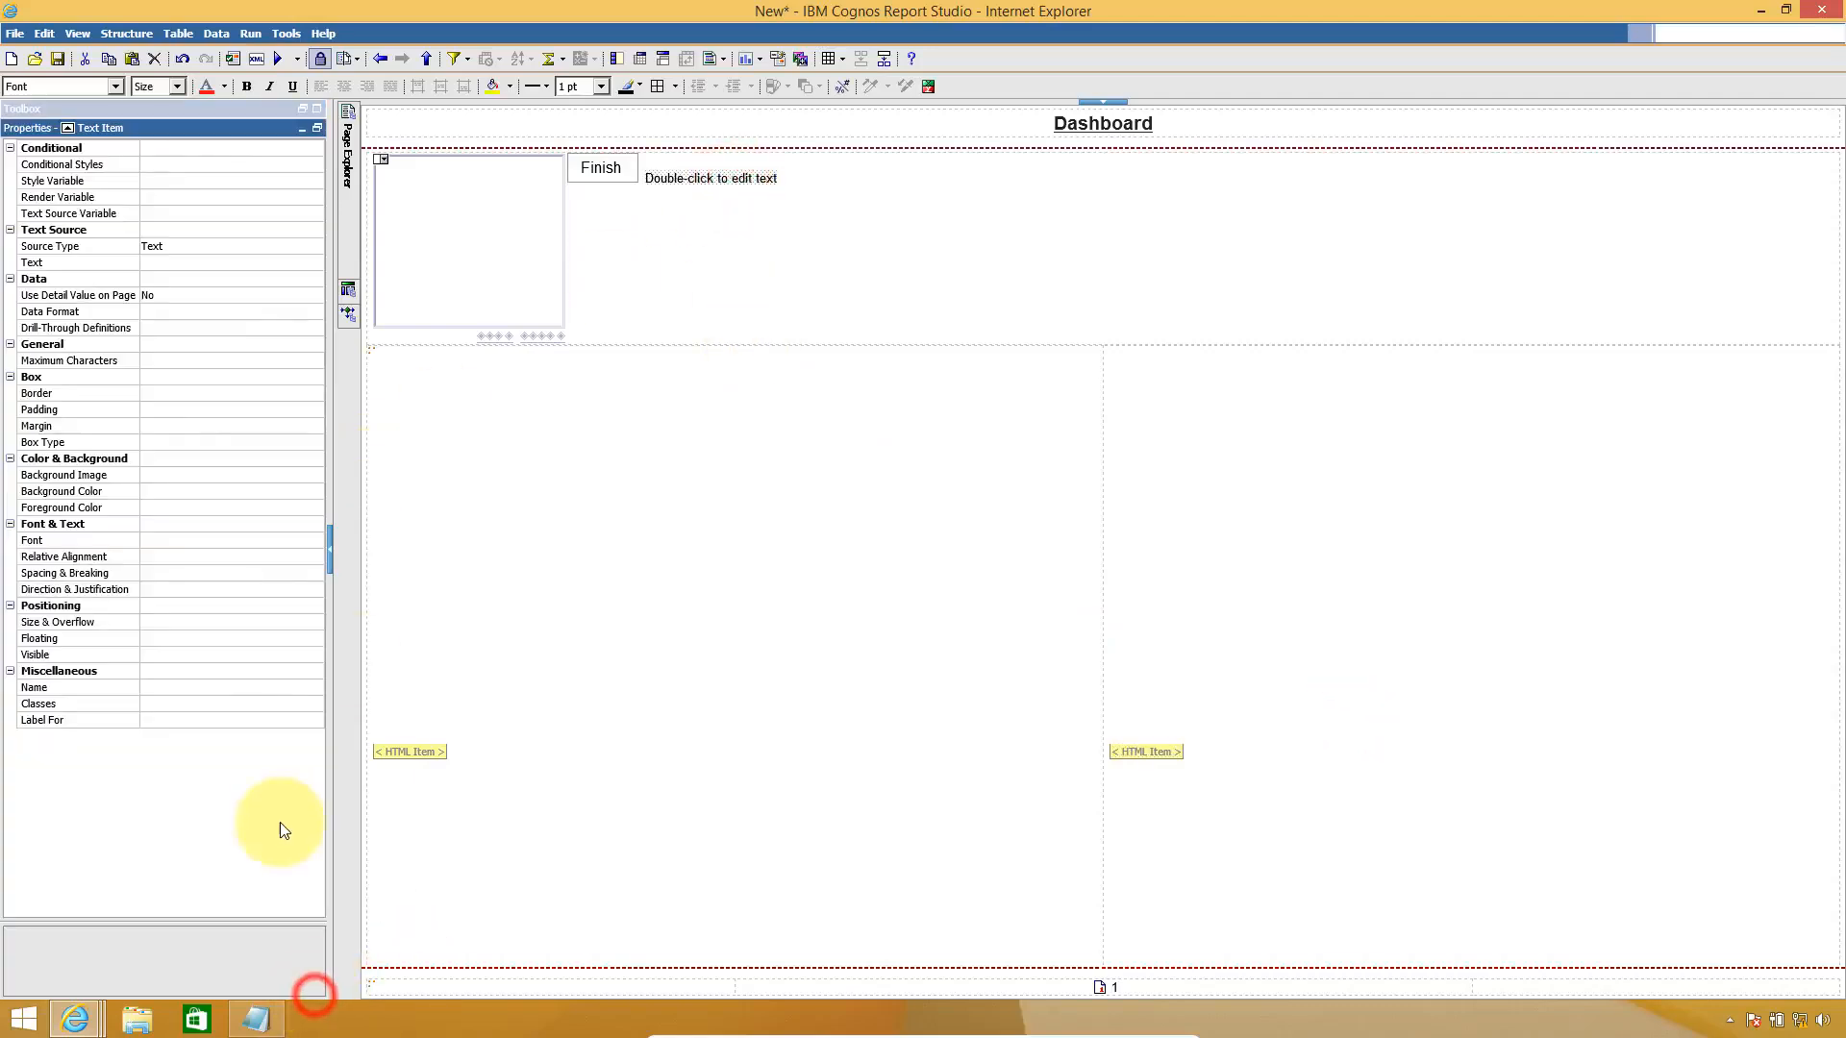
{"action": "left_click", "coordinate": [306, 248]}
{"action": "left_click", "coordinate": [314, 247]}
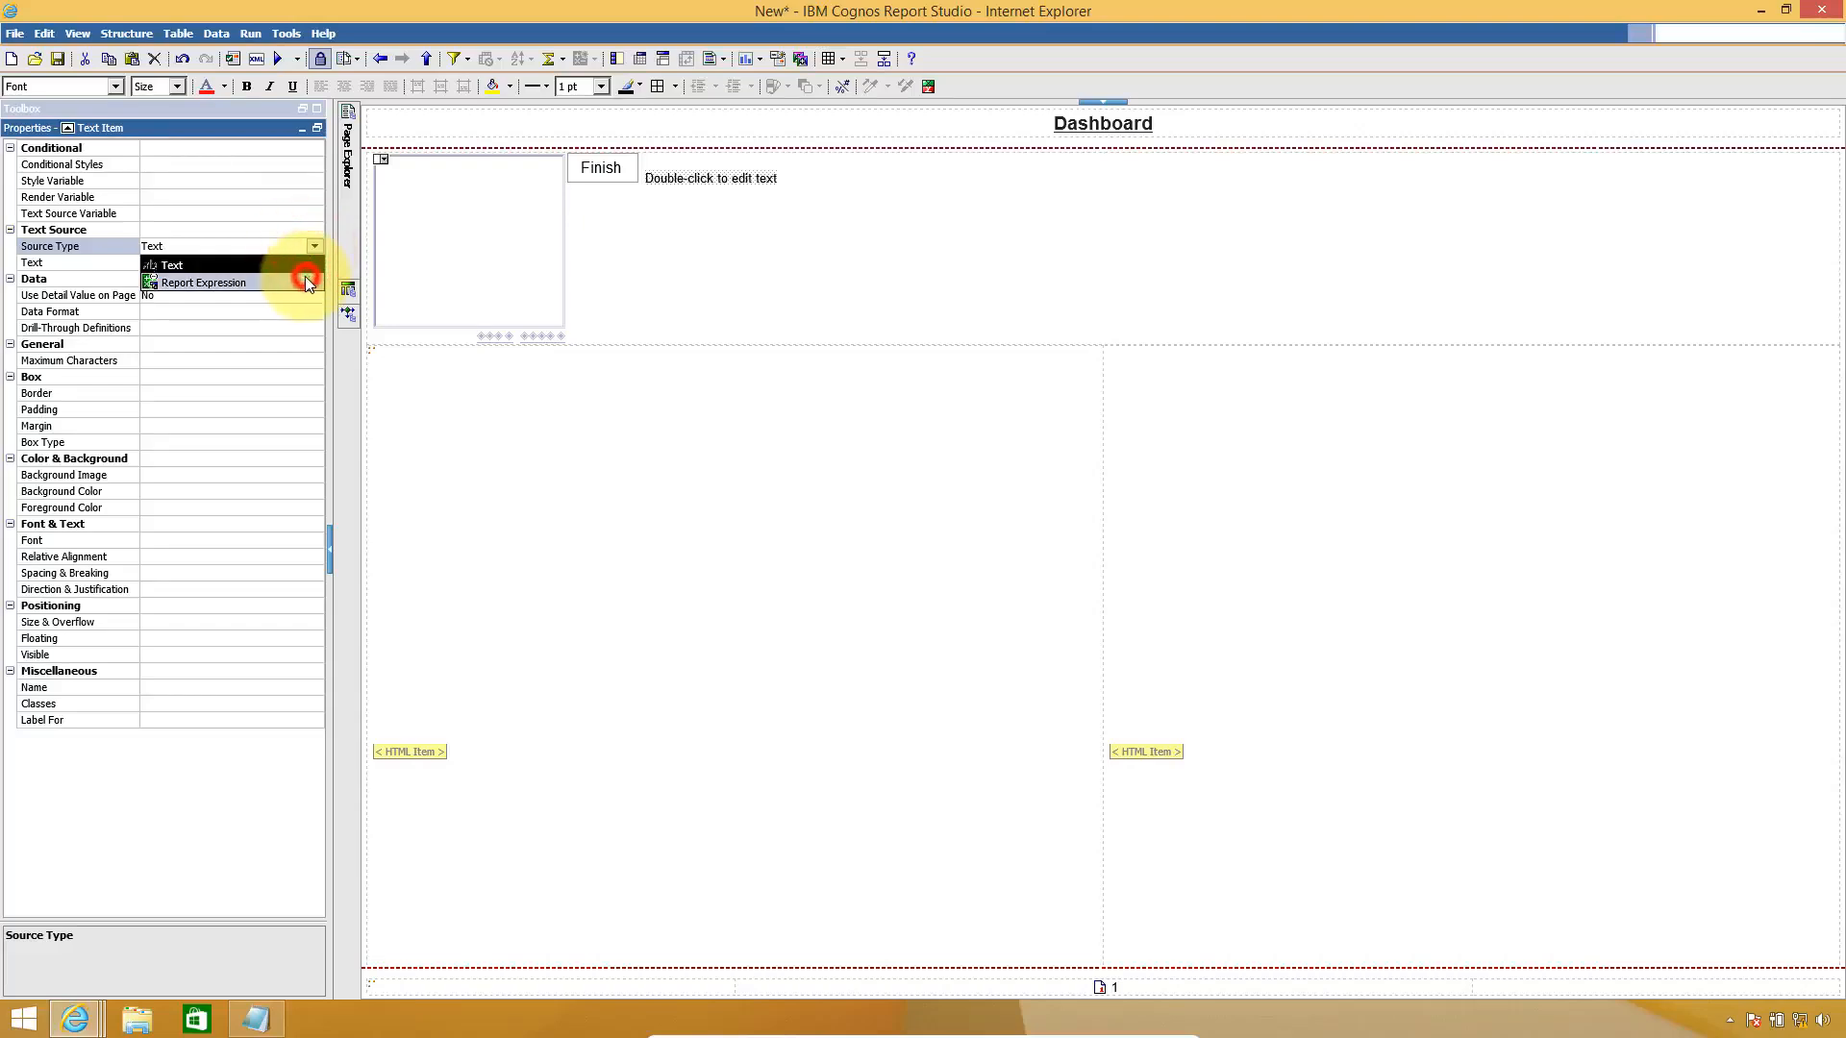
{"action": "left_click", "coordinate": [306, 281]}
- Define the text item's report expression as ParamDisplayValue('pCountry') using the pCountry parameter
{"action": "left_click", "coordinate": [297, 264]}
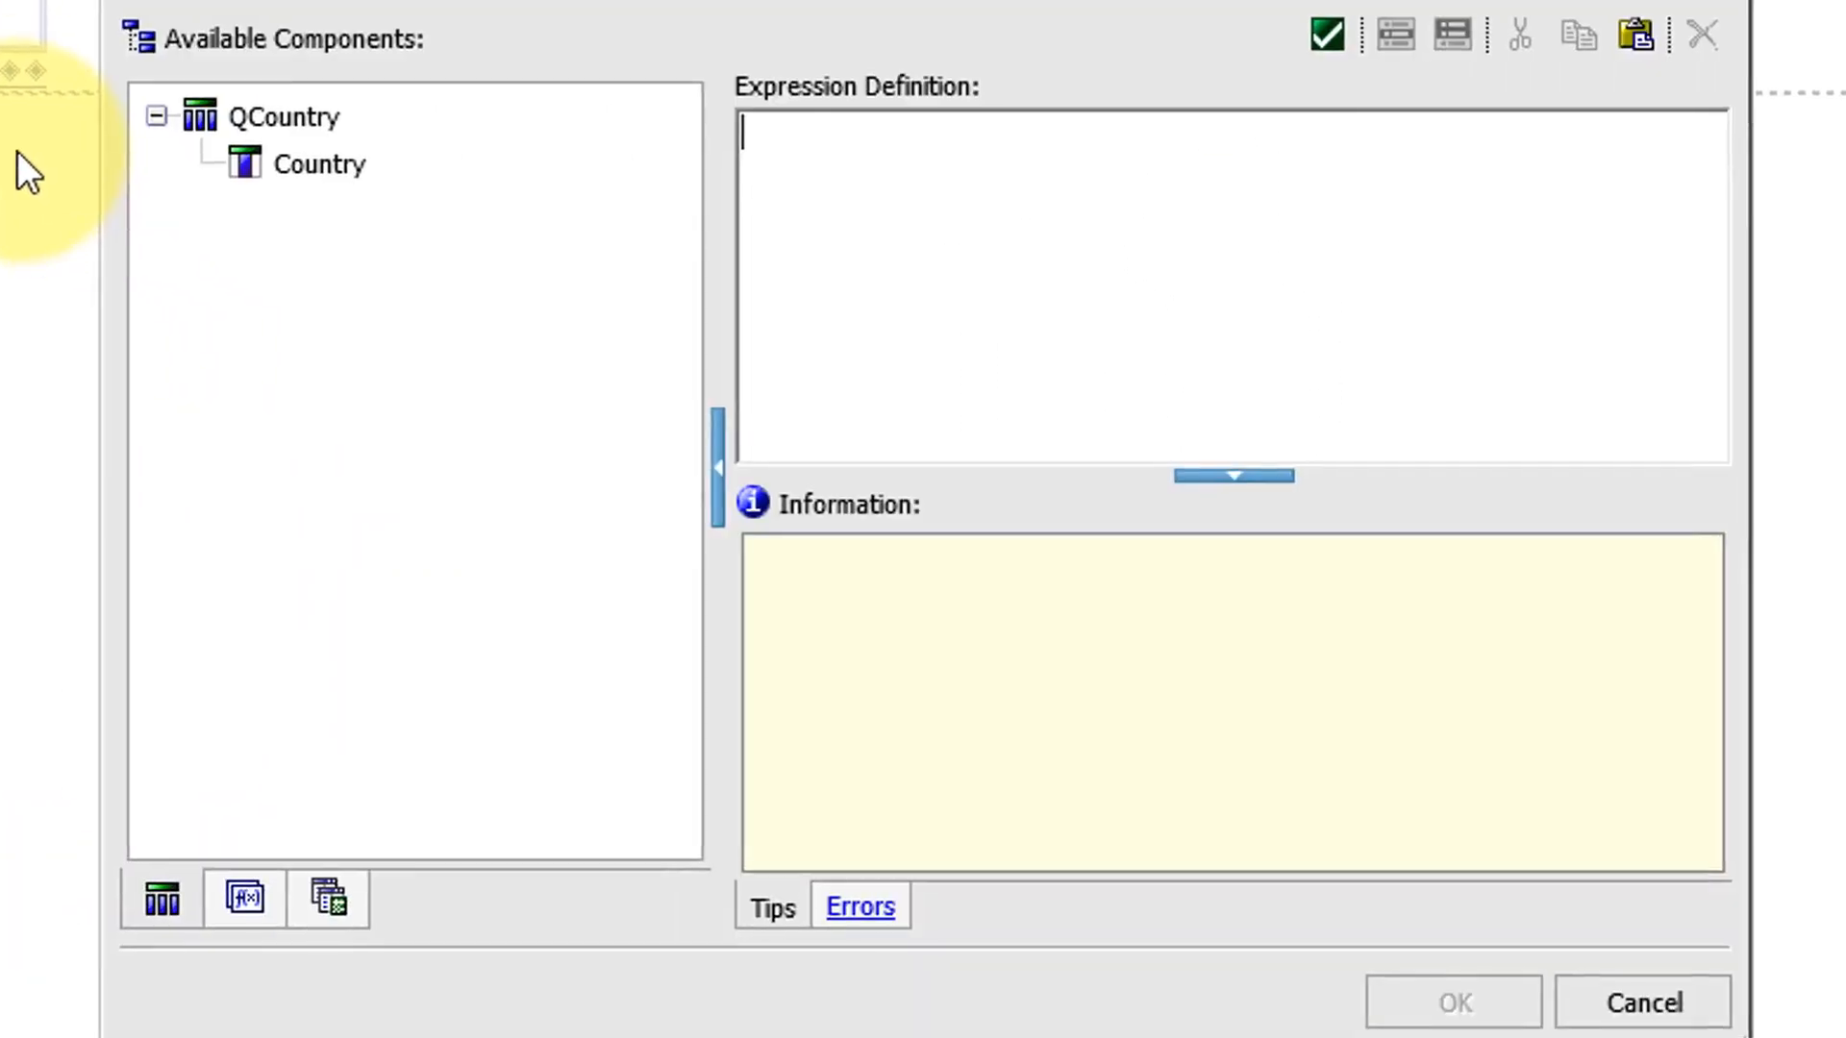
{"action": "left_click", "coordinate": [332, 896]}
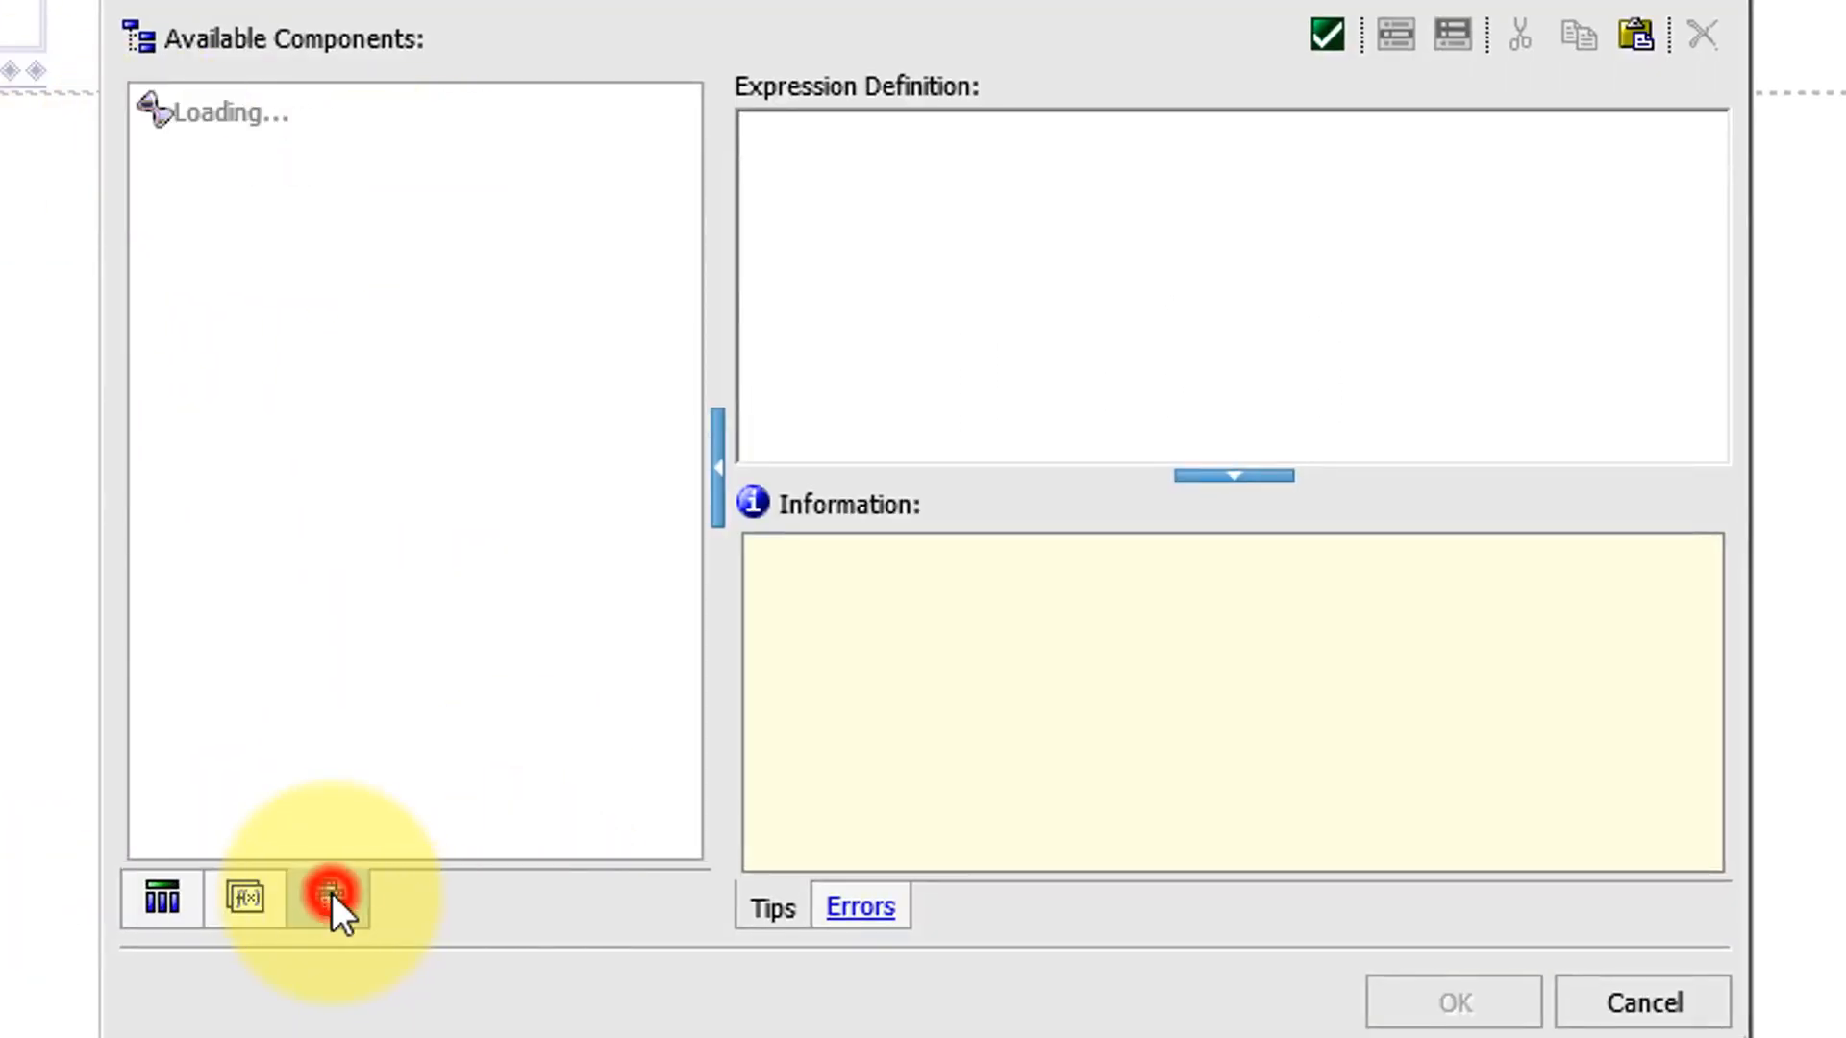
{"action": "left_click_drag", "start_coordinate": [280, 120], "coordinate": [1102, 287]}
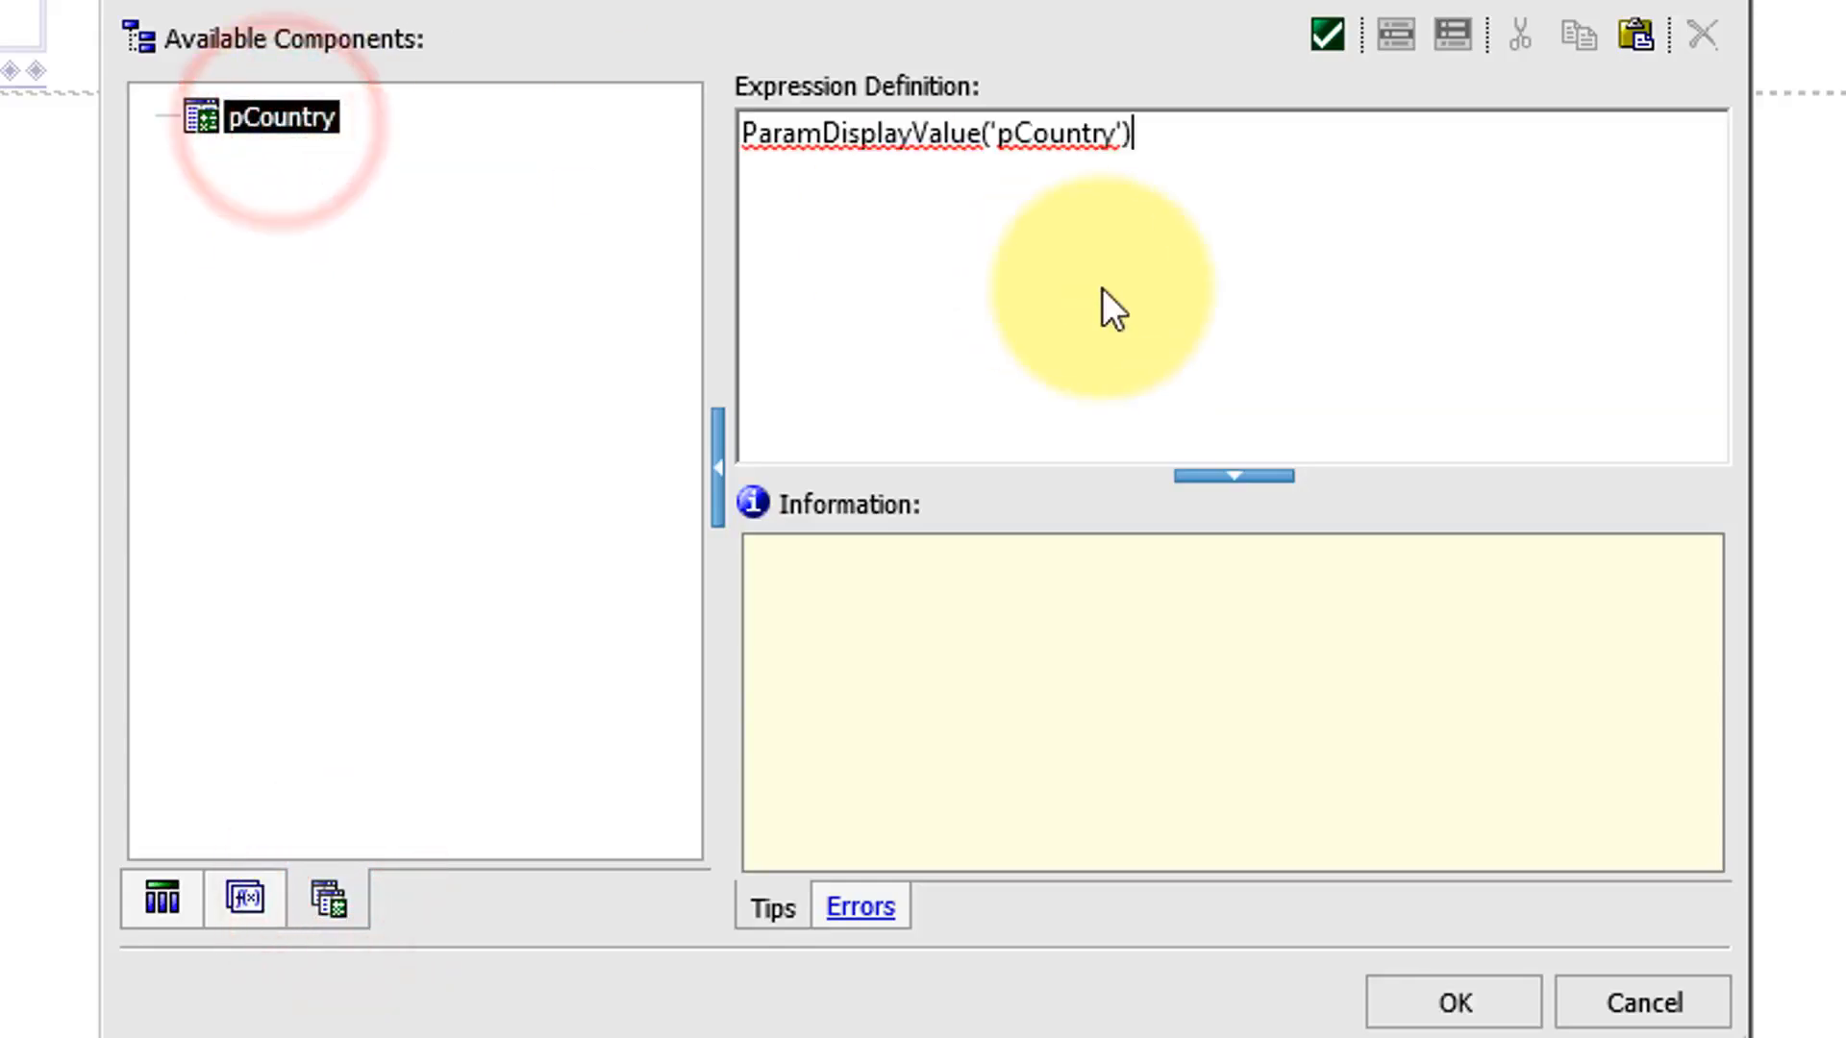
{"action": "left_click", "coordinate": [1466, 994]}
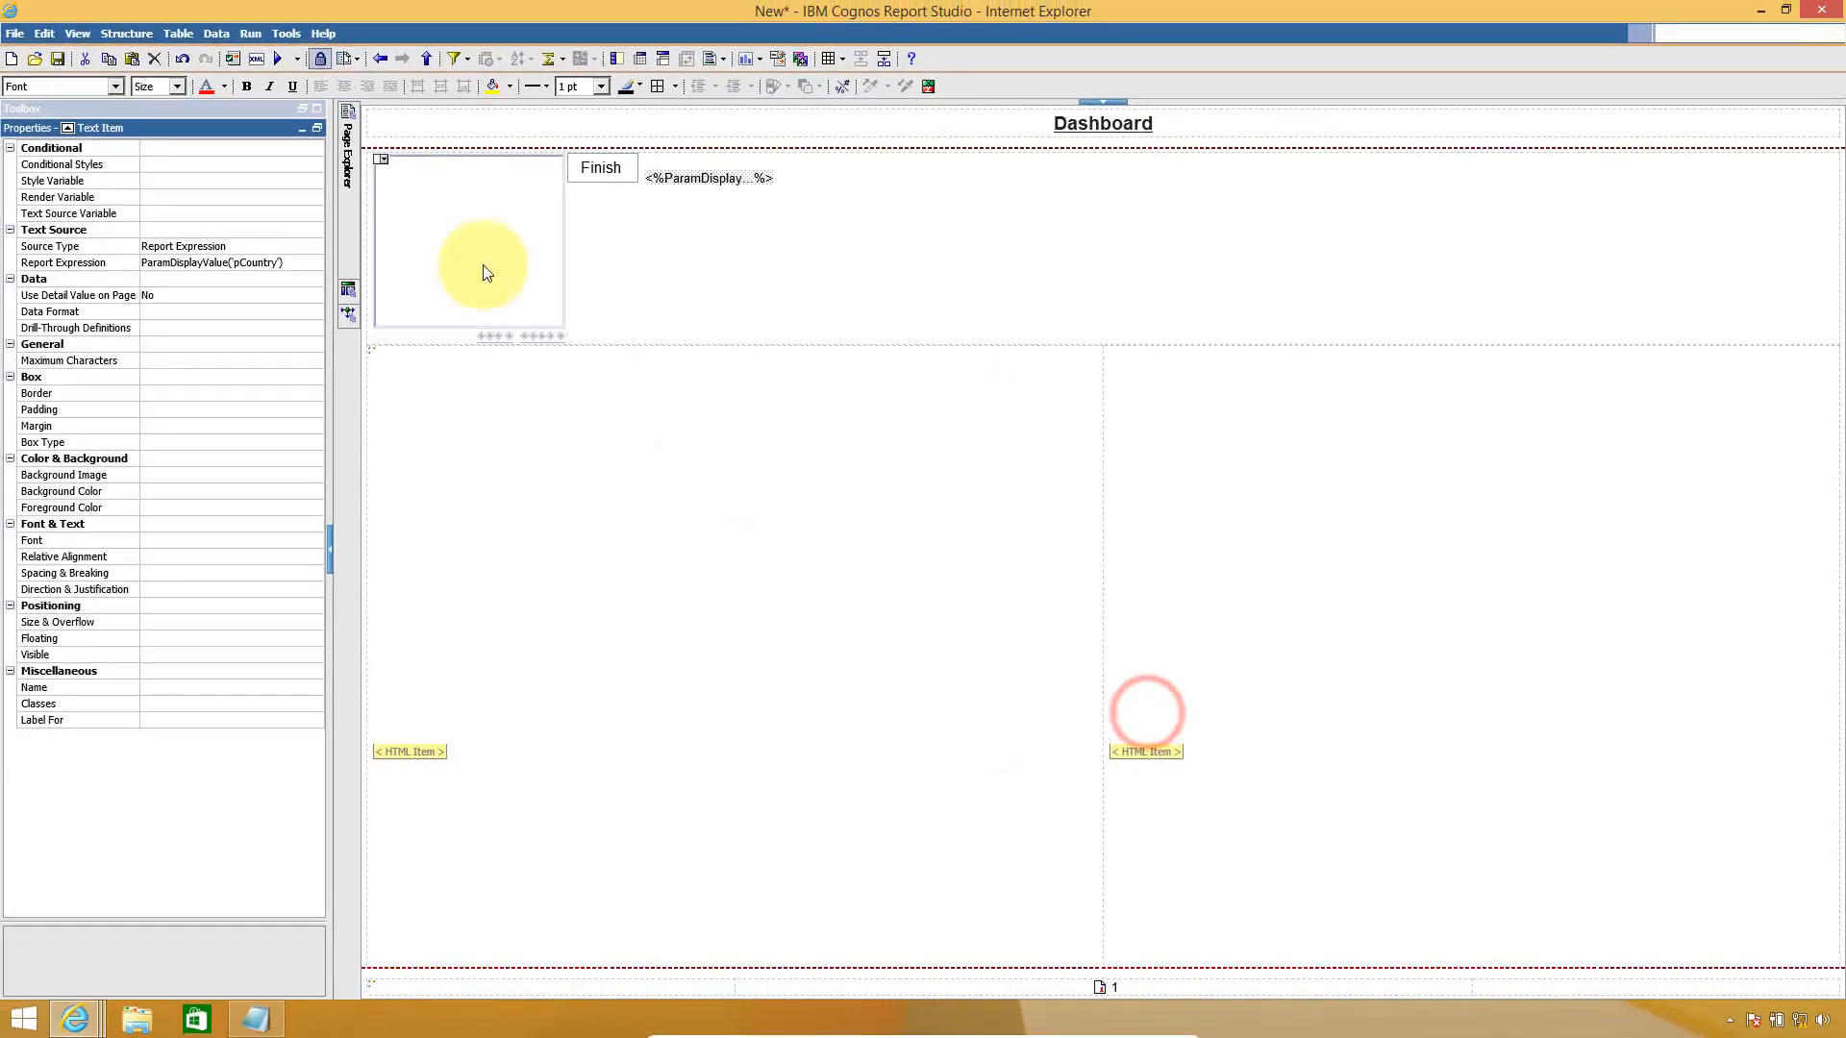
- Run the dashboard in a maximized viewer, submit the country prompt with Australia, and check the text displayed beside the Finish button
{"action": "left_click", "coordinate": [279, 59]}
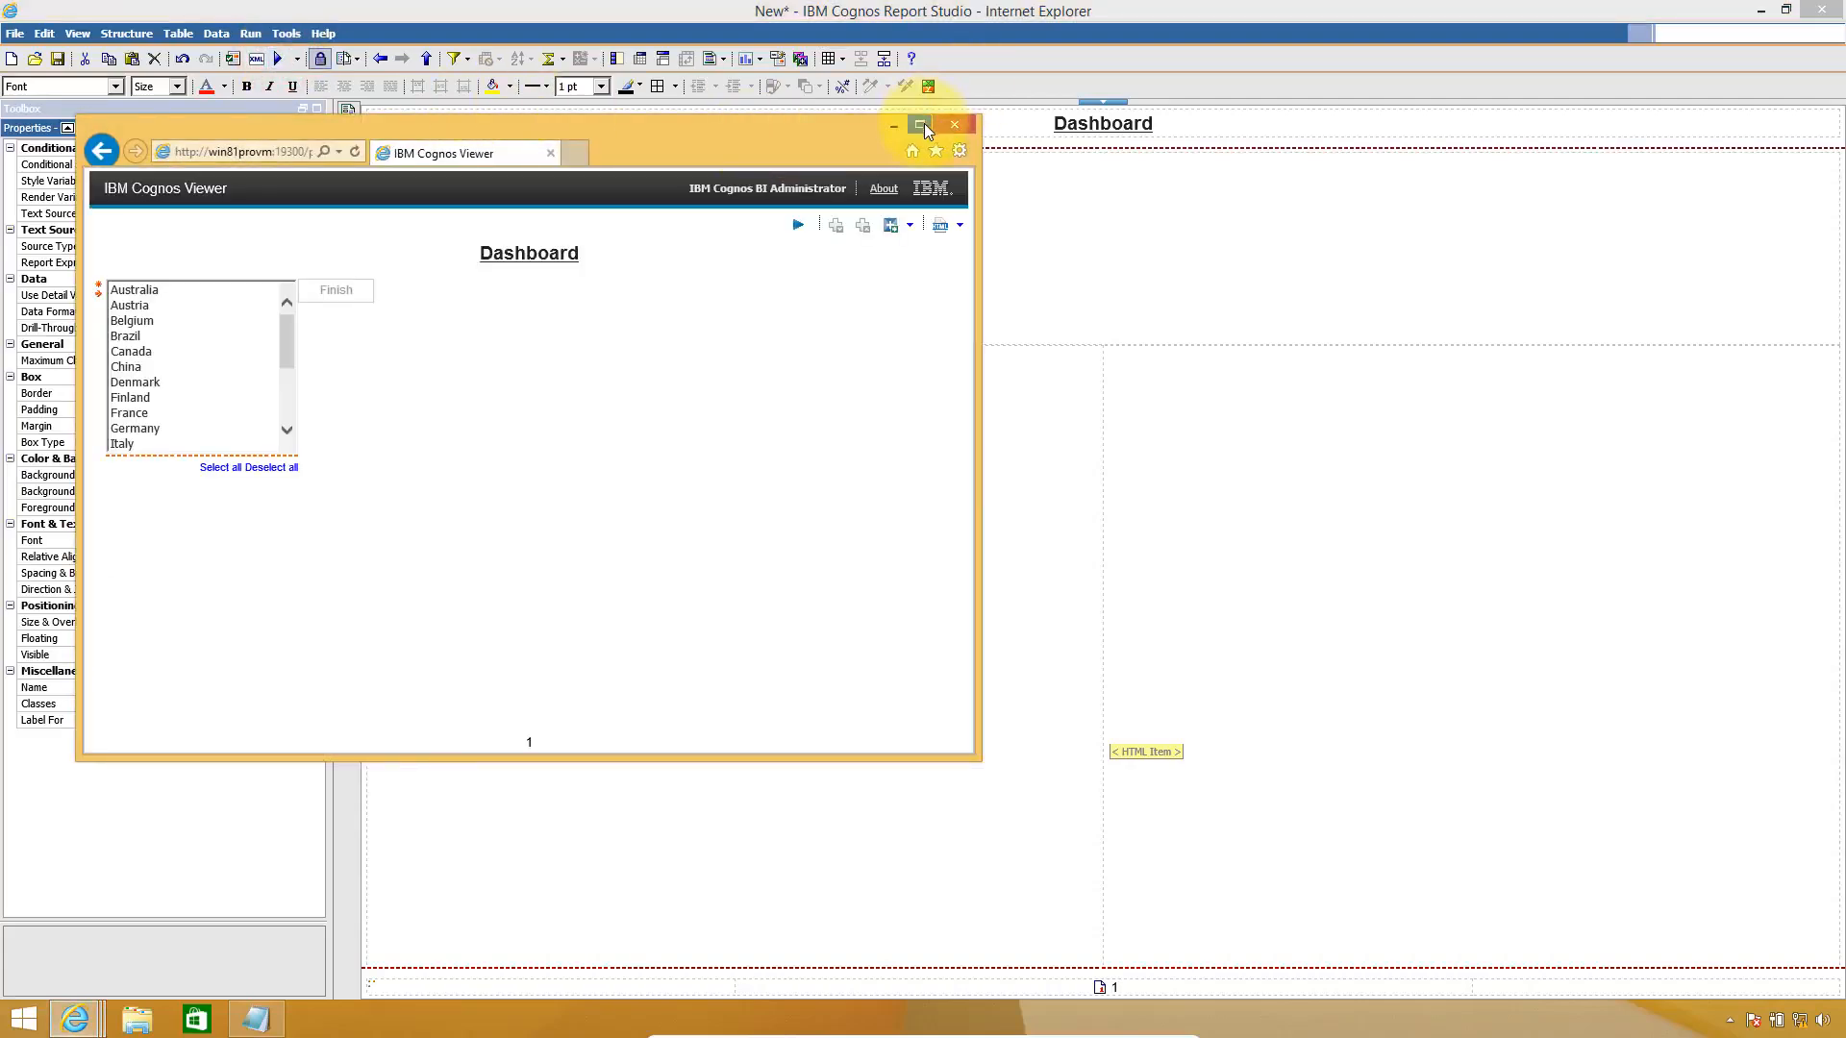
{"action": "left_click", "coordinate": [923, 127]}
{"action": "left_click", "coordinate": [41, 174]}
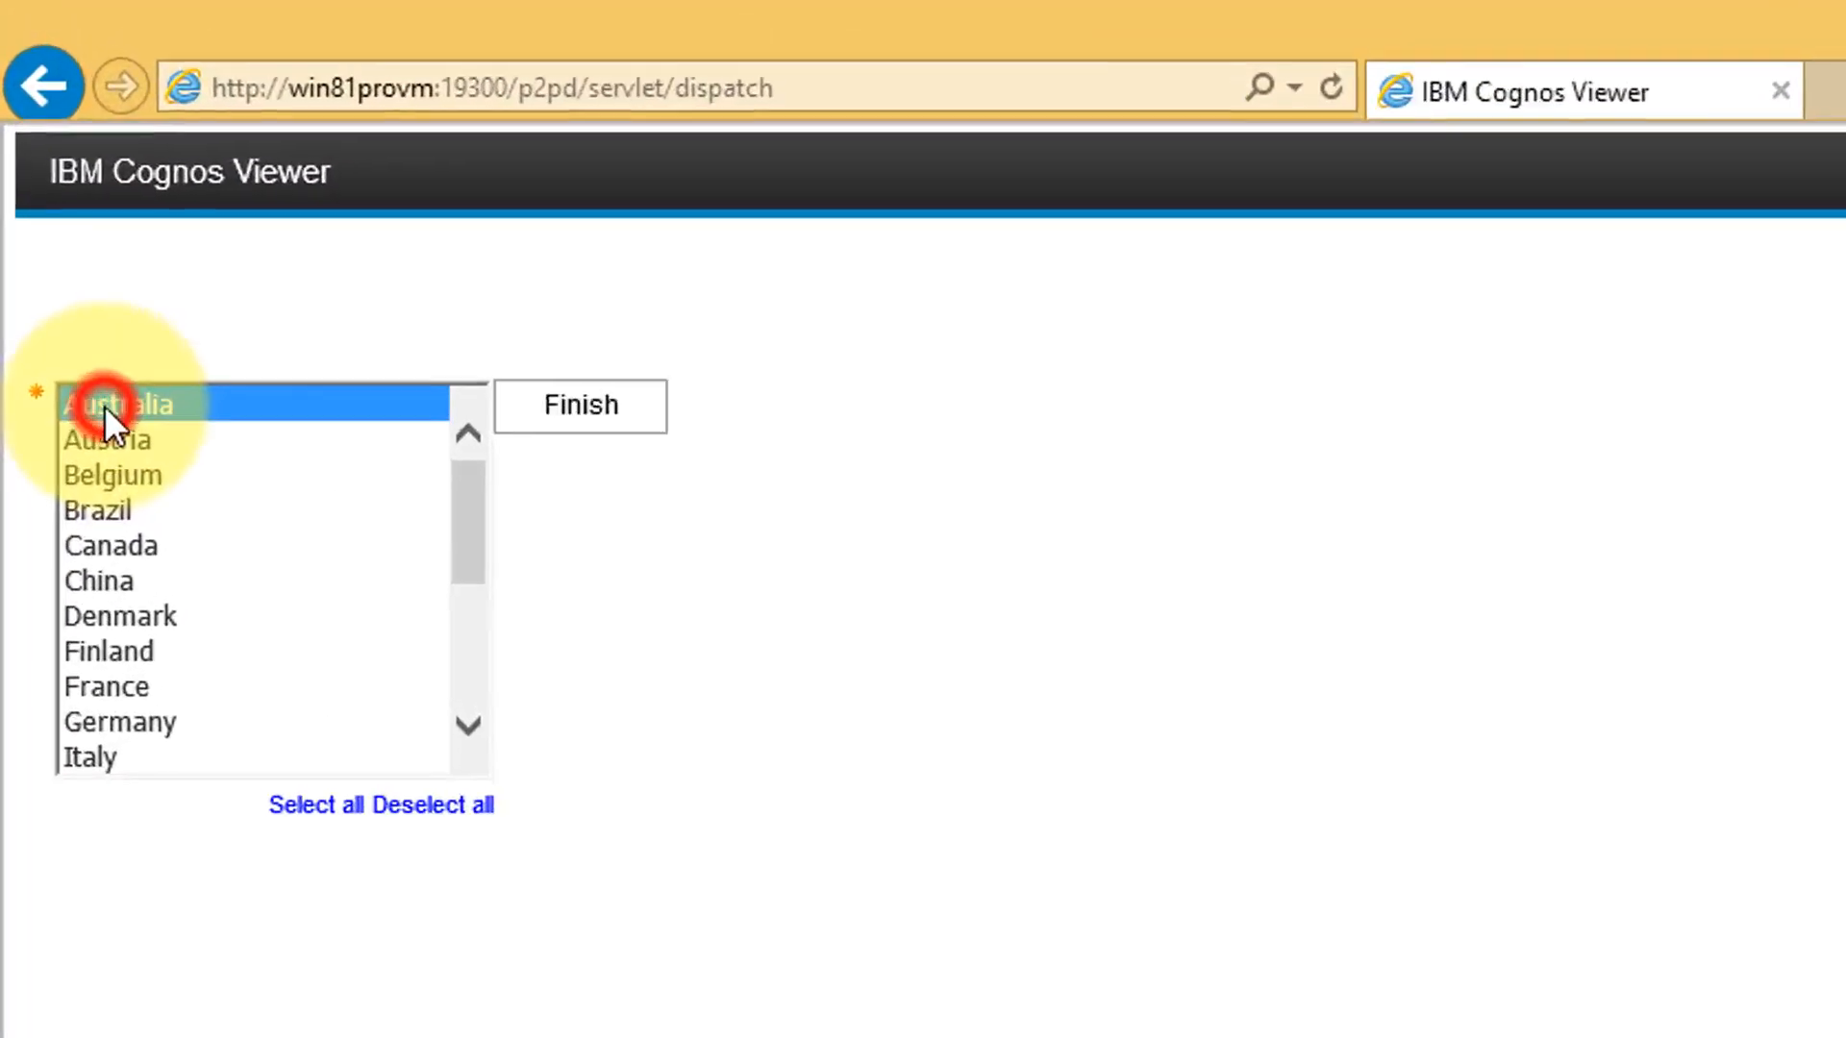
{"action": "left_click", "coordinate": [596, 411]}
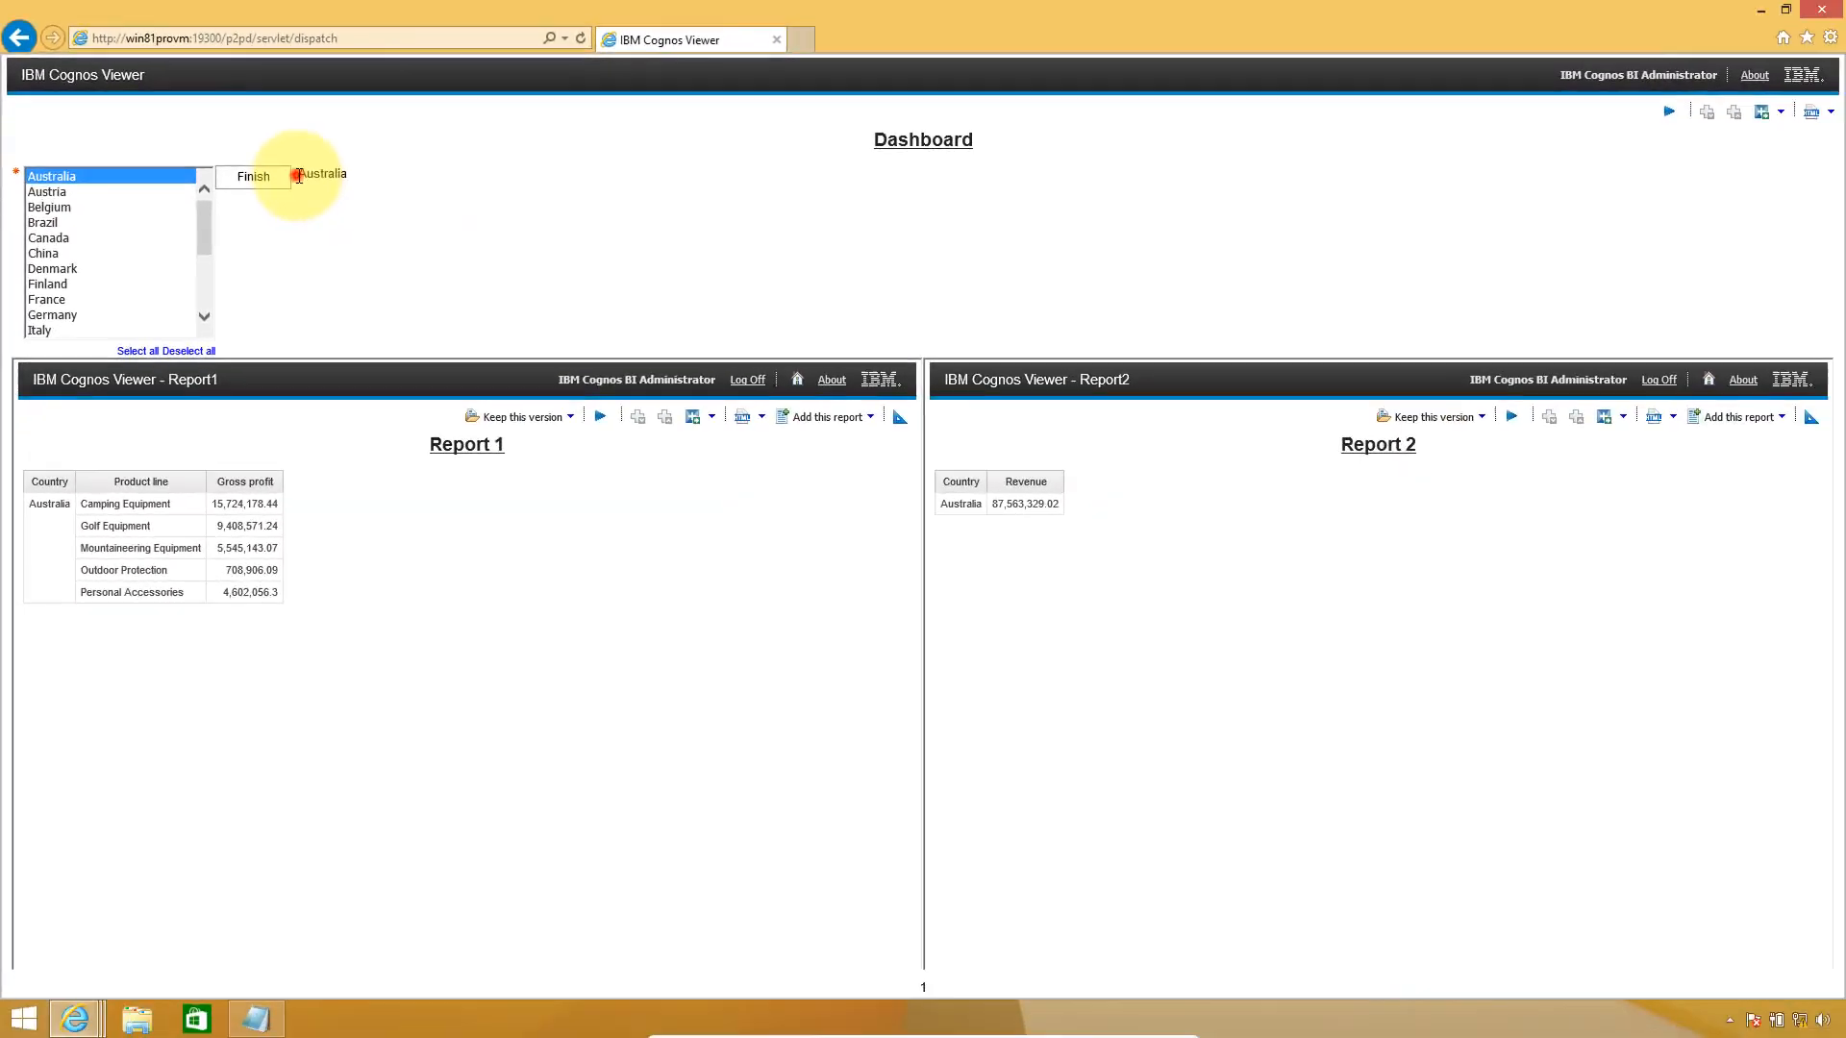
{"action": "left_click_drag", "start_coordinate": [730, 427], "coordinate": [843, 420]}
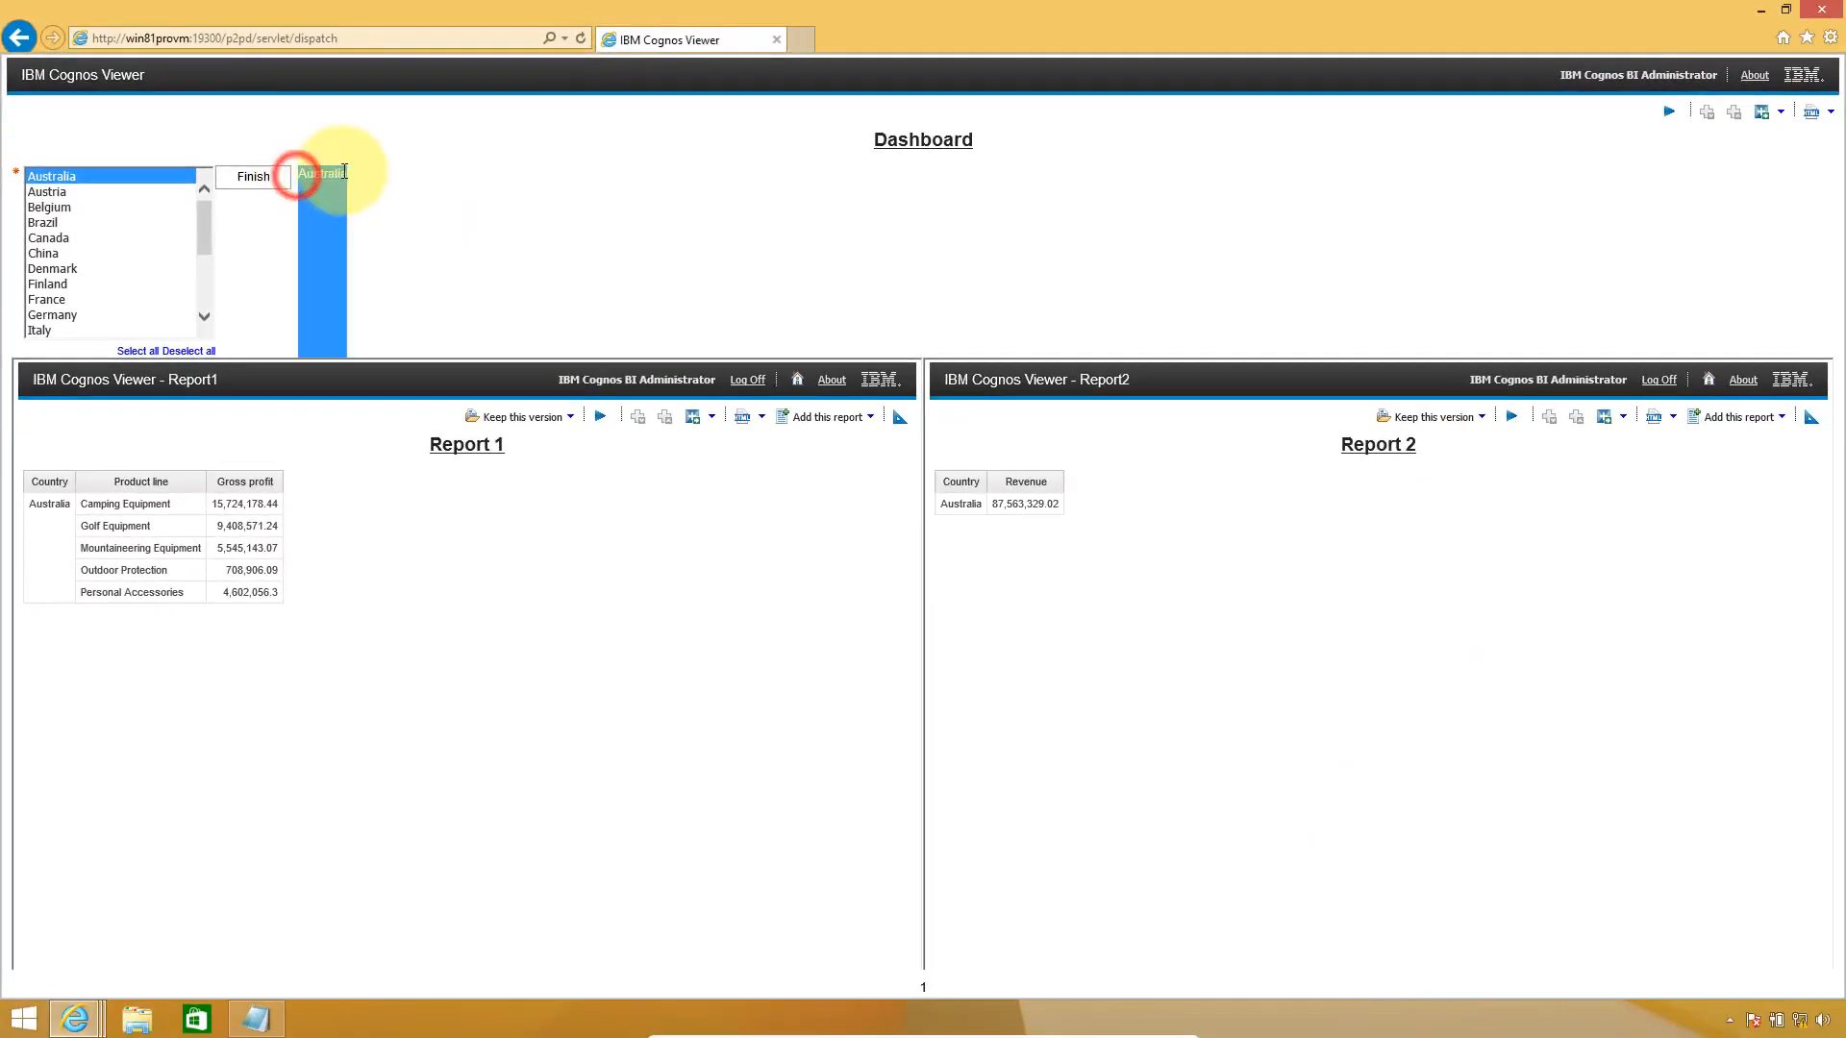
{"action": "left_click", "coordinate": [343, 172]}
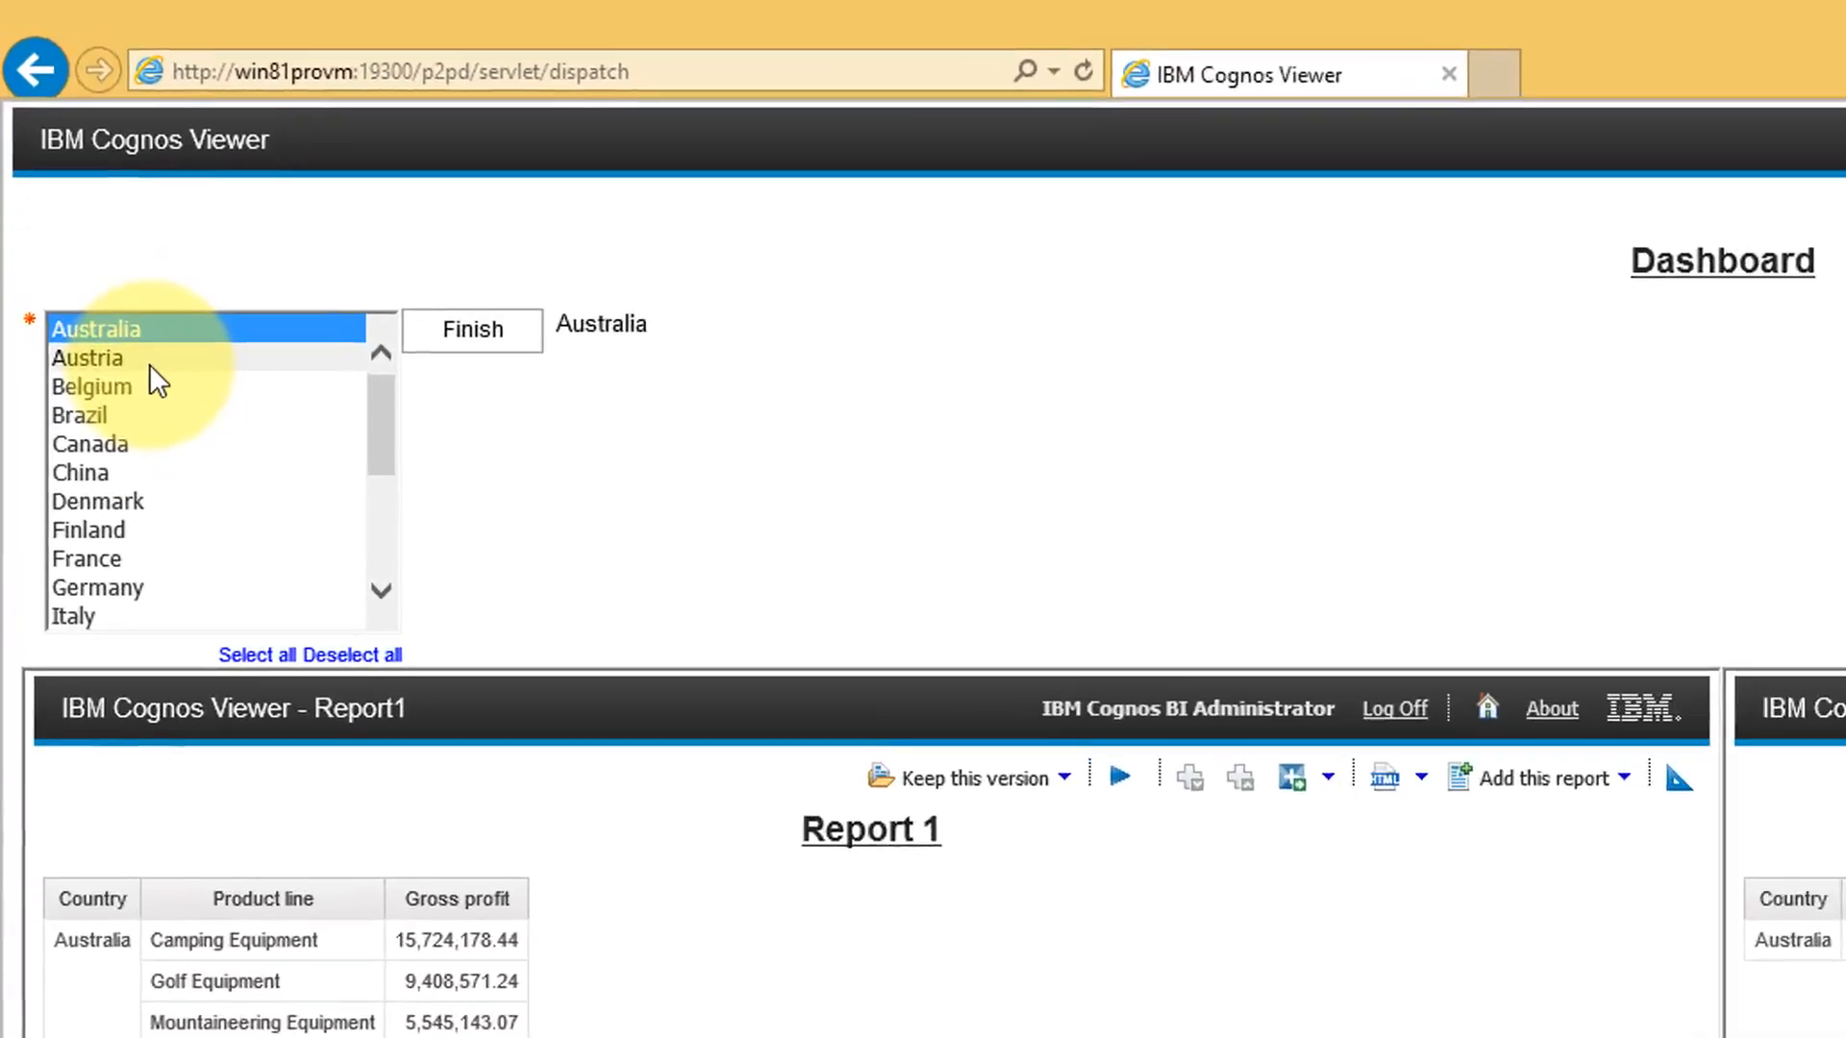
- Submit the country prompt with Austria through China selected
{"action": "left_click", "coordinate": [97, 234]}
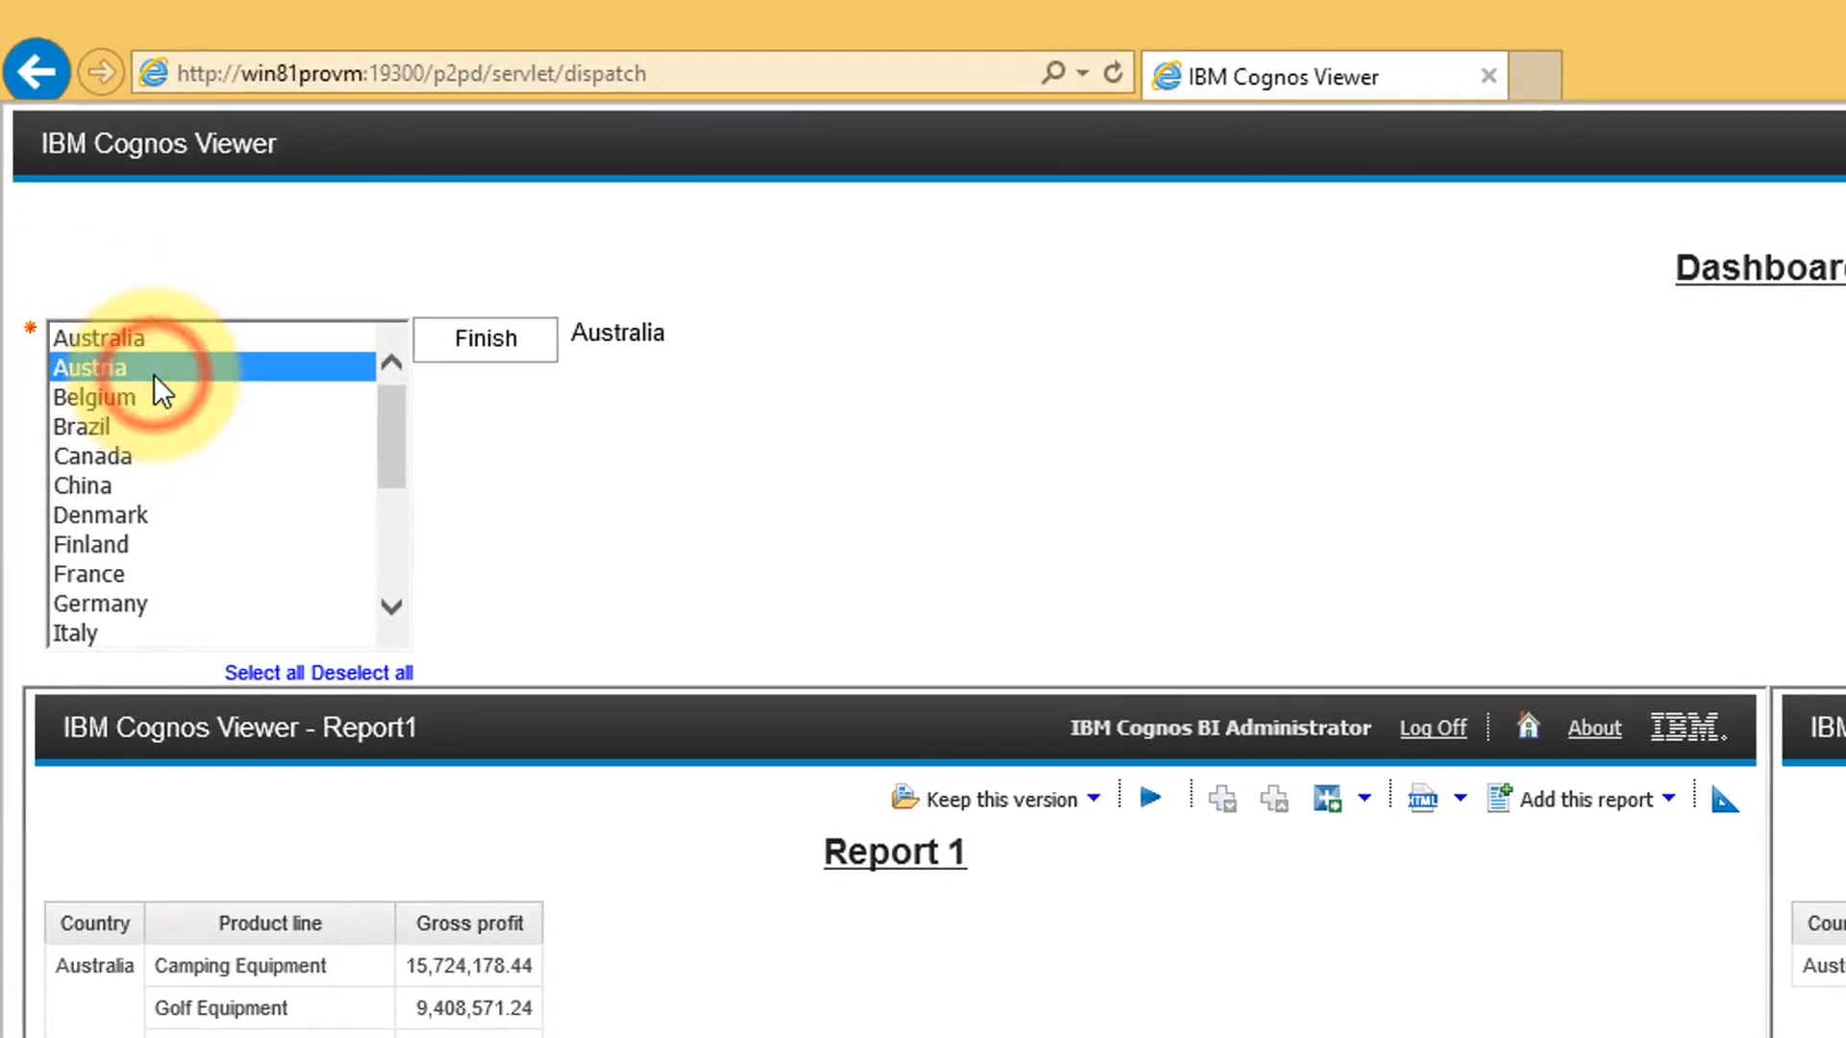
{"action": "left_click_drag", "start_coordinate": [154, 373], "coordinate": [156, 473]}
{"action": "left_click", "coordinate": [533, 343]}
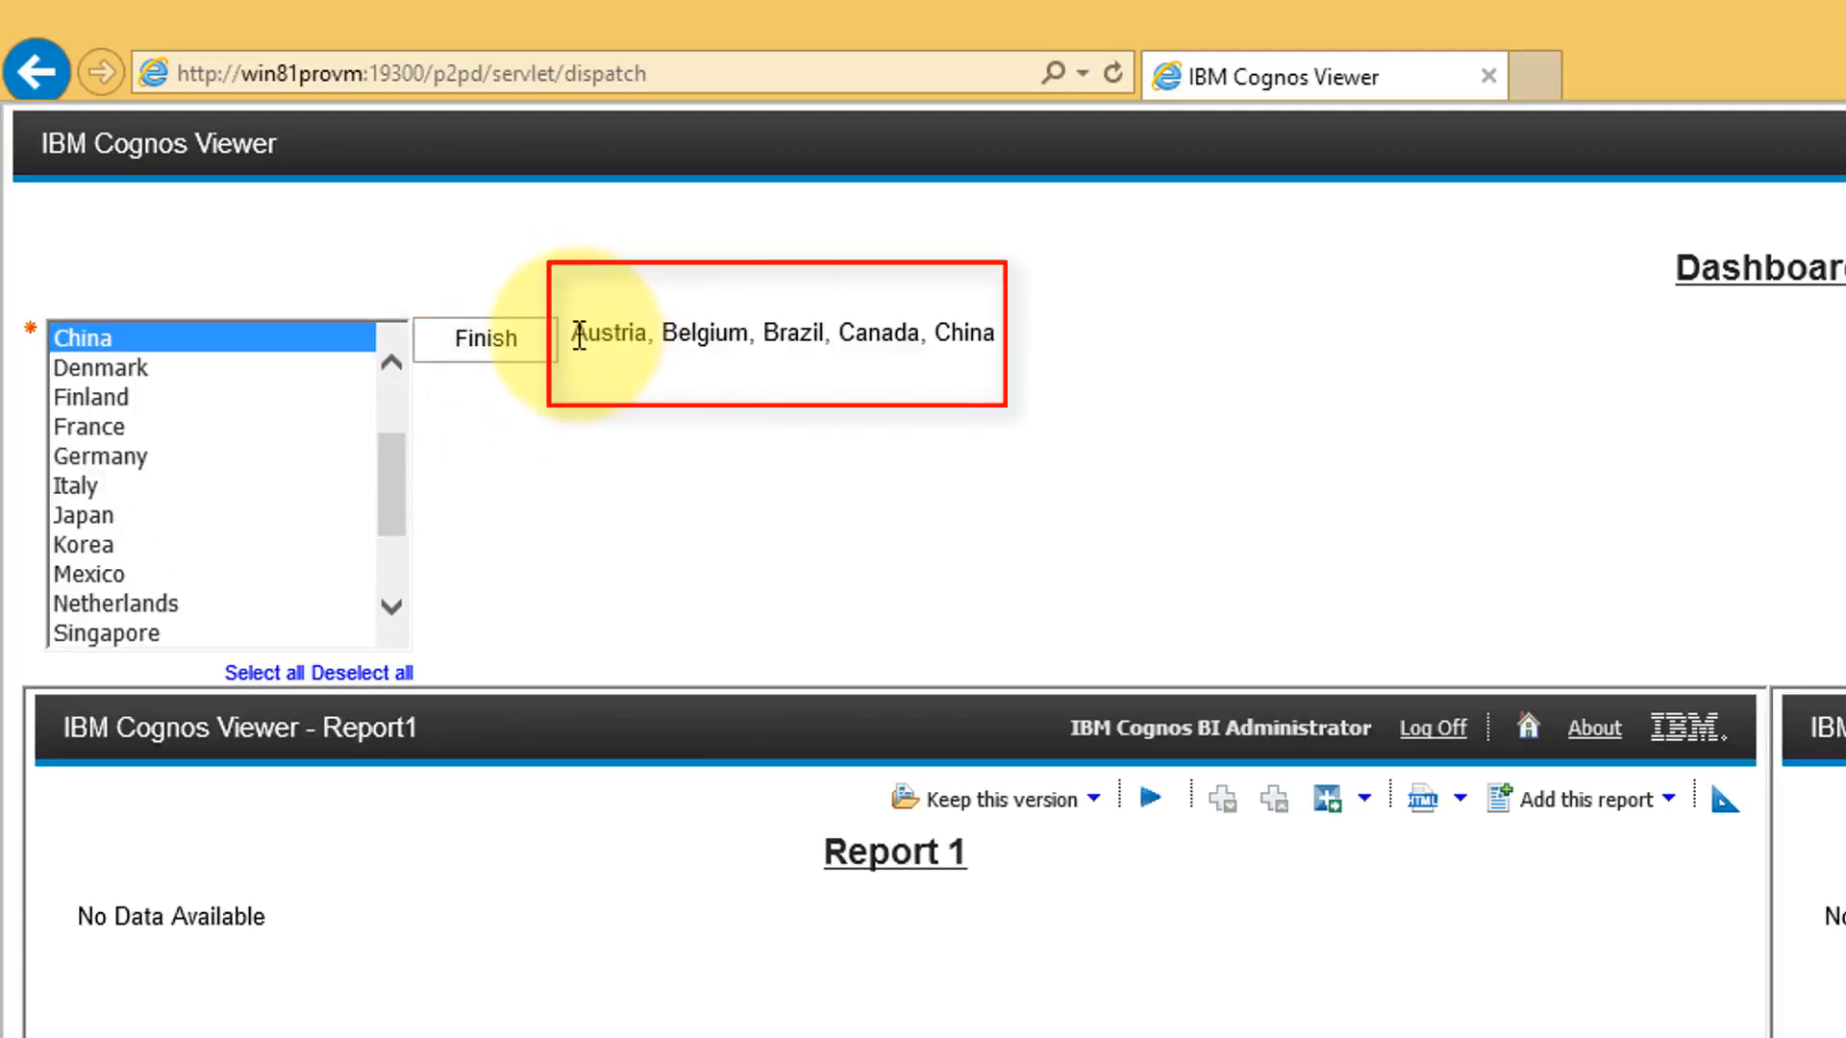
- Copy the displayed country list, switch to Notepad, and paste it on a new line below the Report2 iframe expression
{"action": "left_click_drag", "start_coordinate": [578, 334], "coordinate": [968, 333]}
{"action": "key", "text": "ctrl+c"}
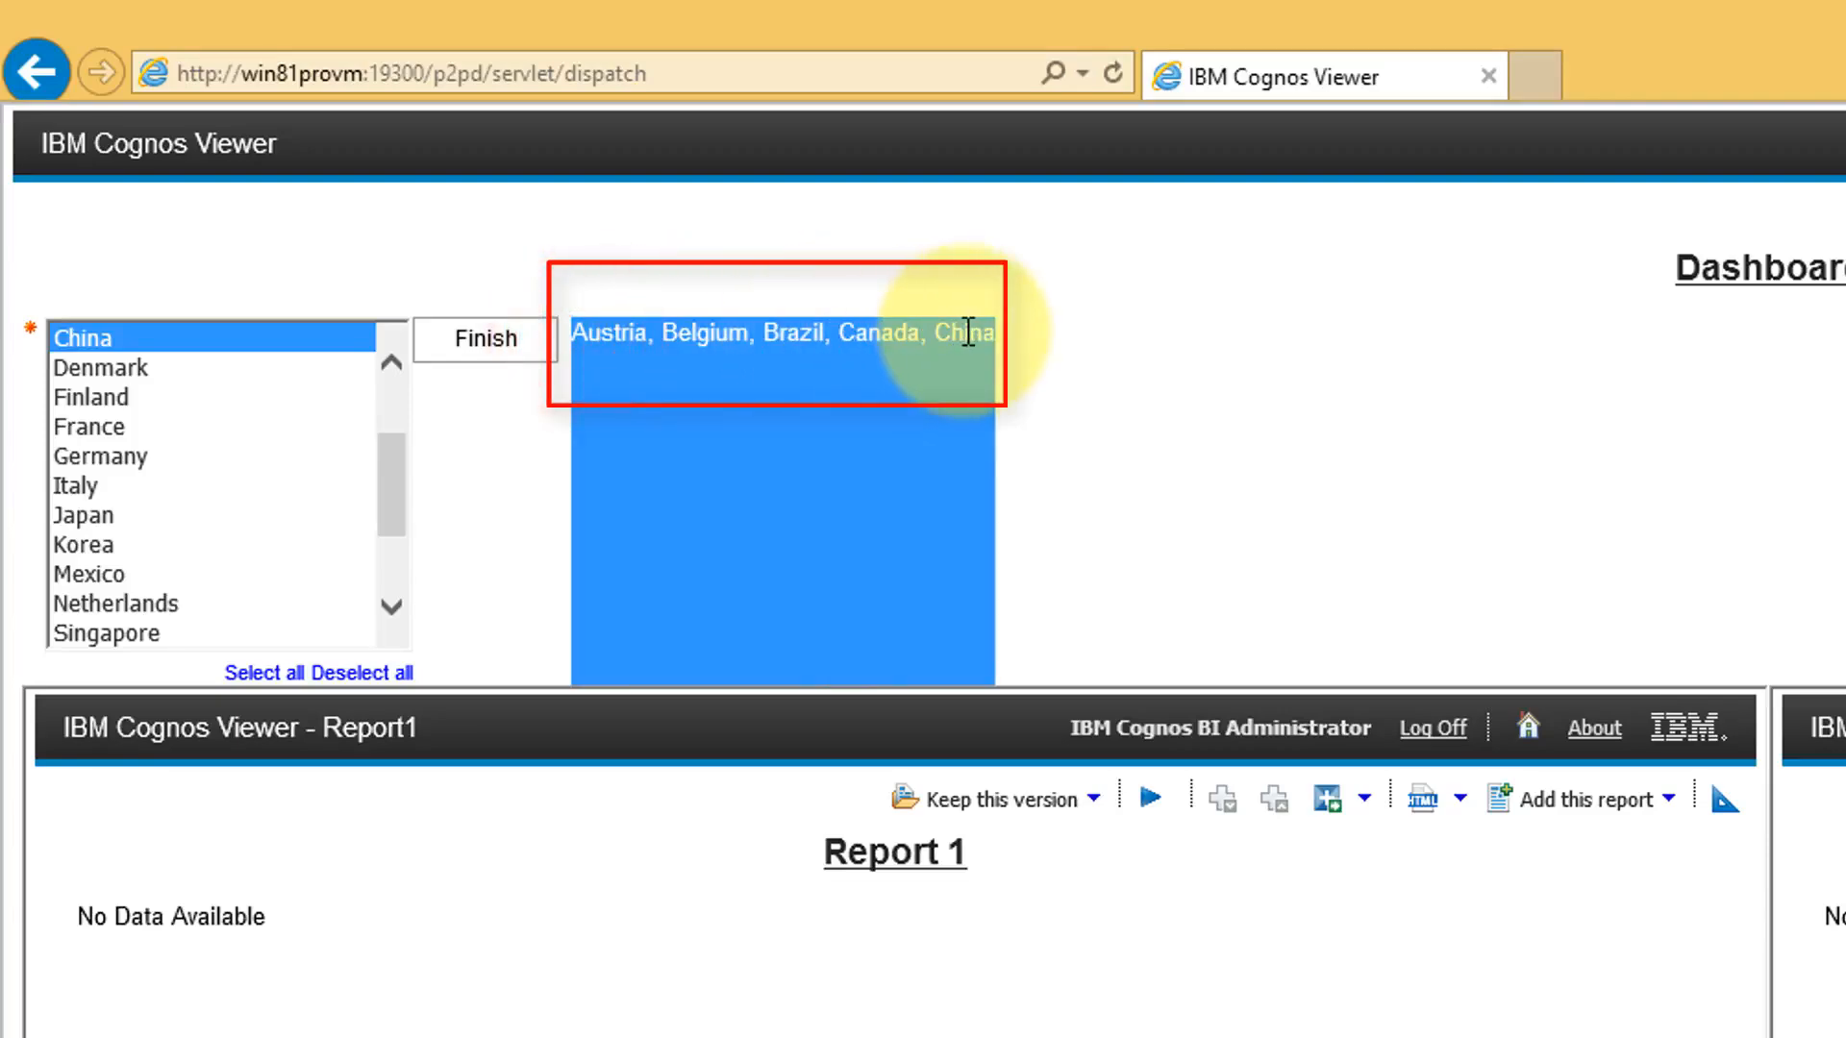
{"action": "key", "text": "alt+Tab"}
{"action": "key", "text": "Tab"}
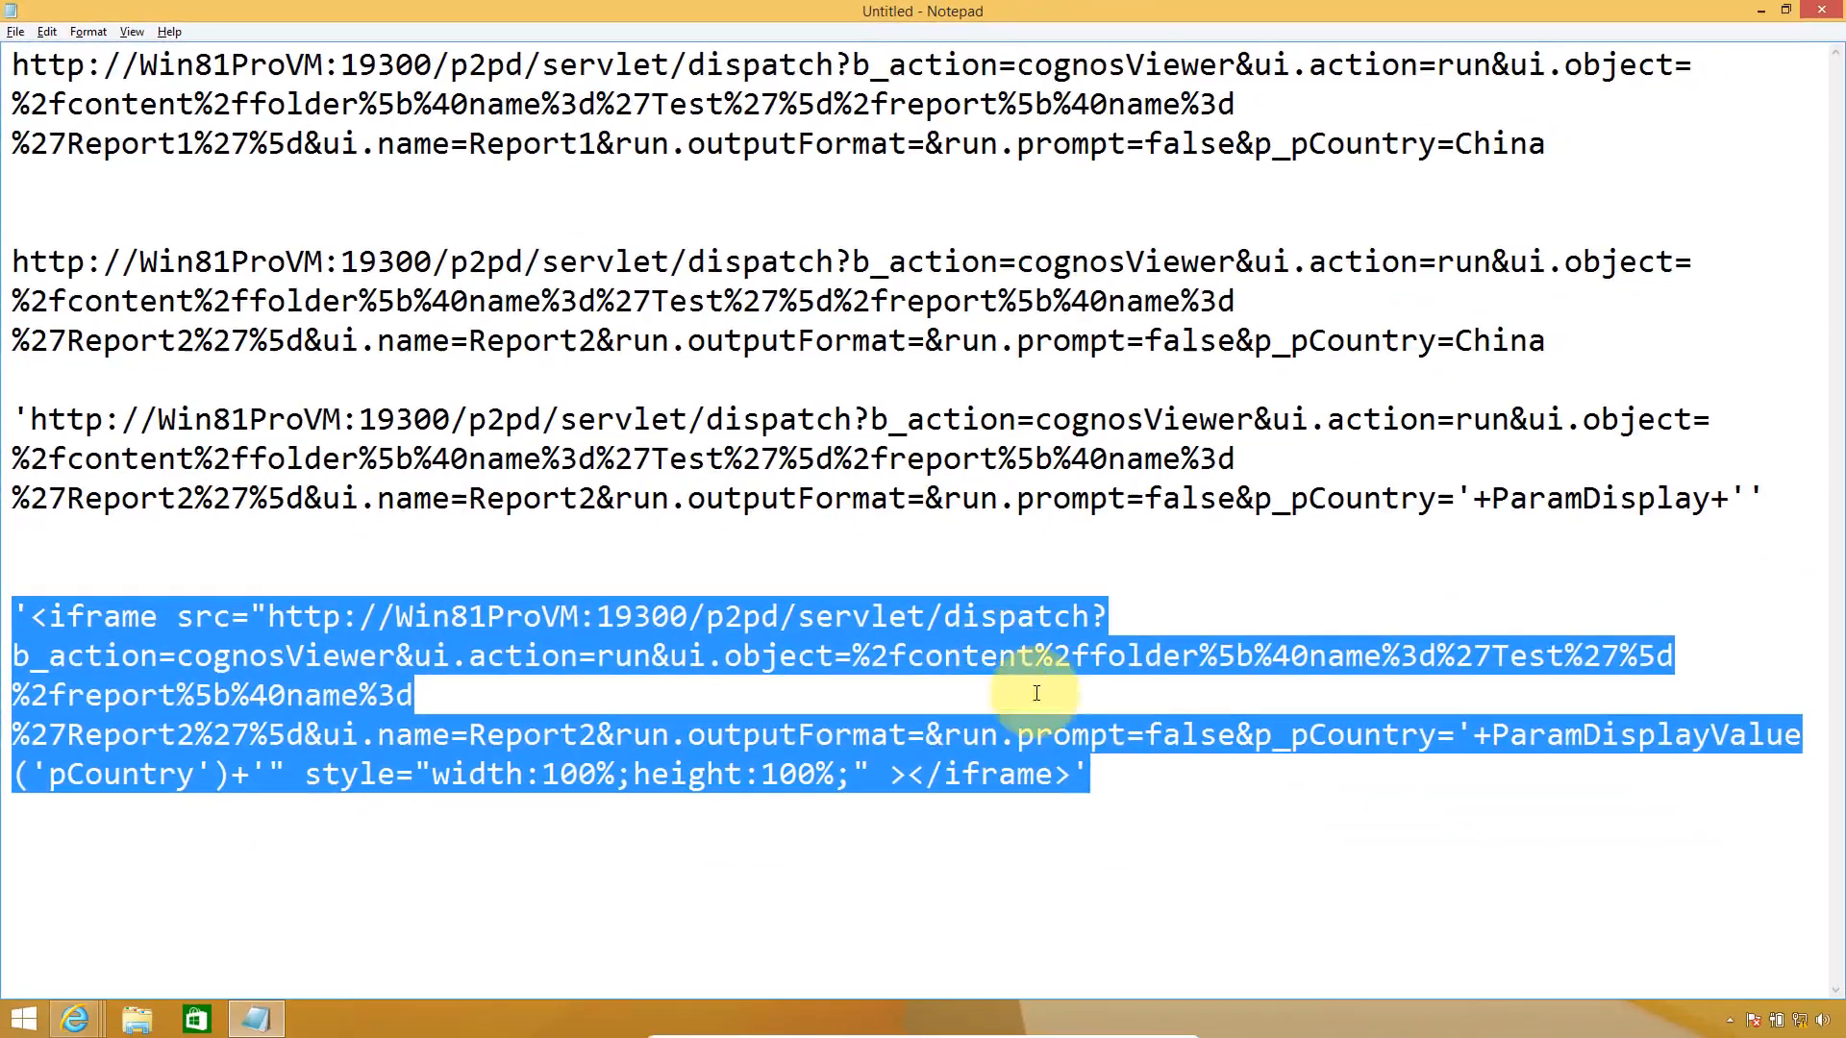
{"action": "left_click", "coordinate": [1150, 813]}
{"action": "key", "text": "Return"}
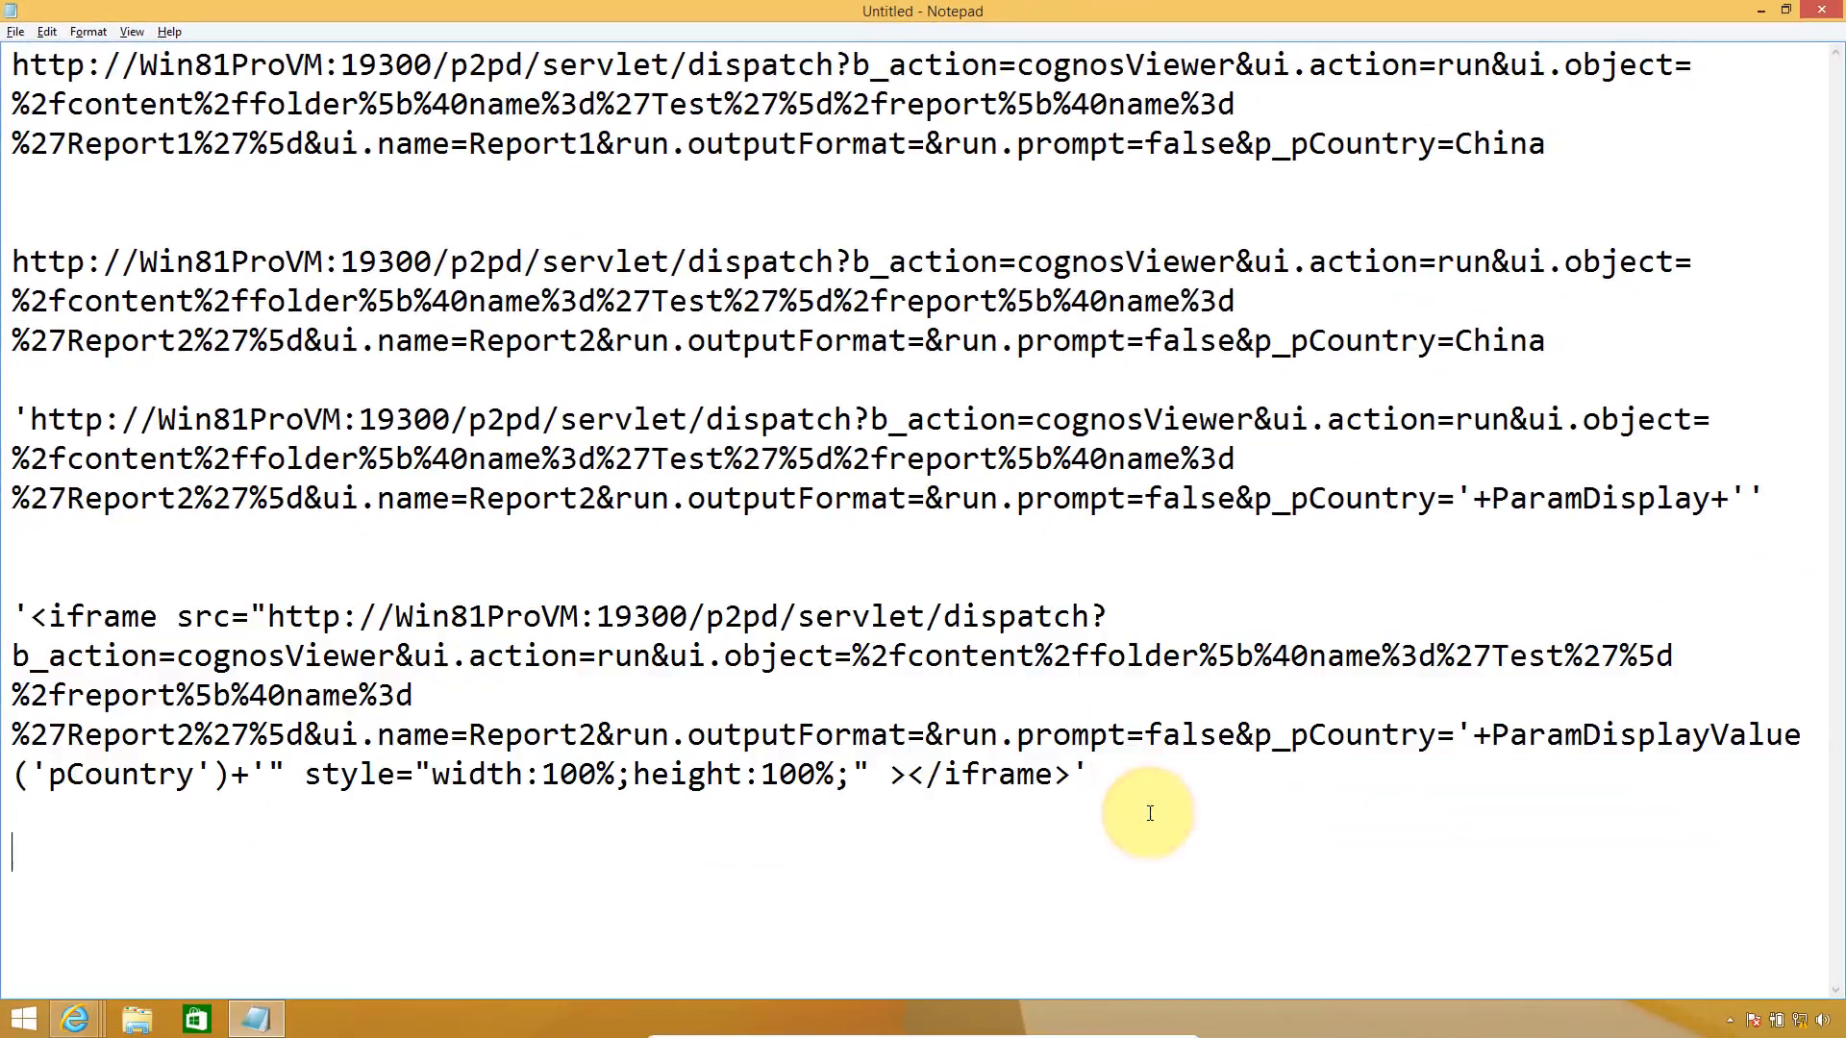
{"action": "key", "text": "ctrl+v"}
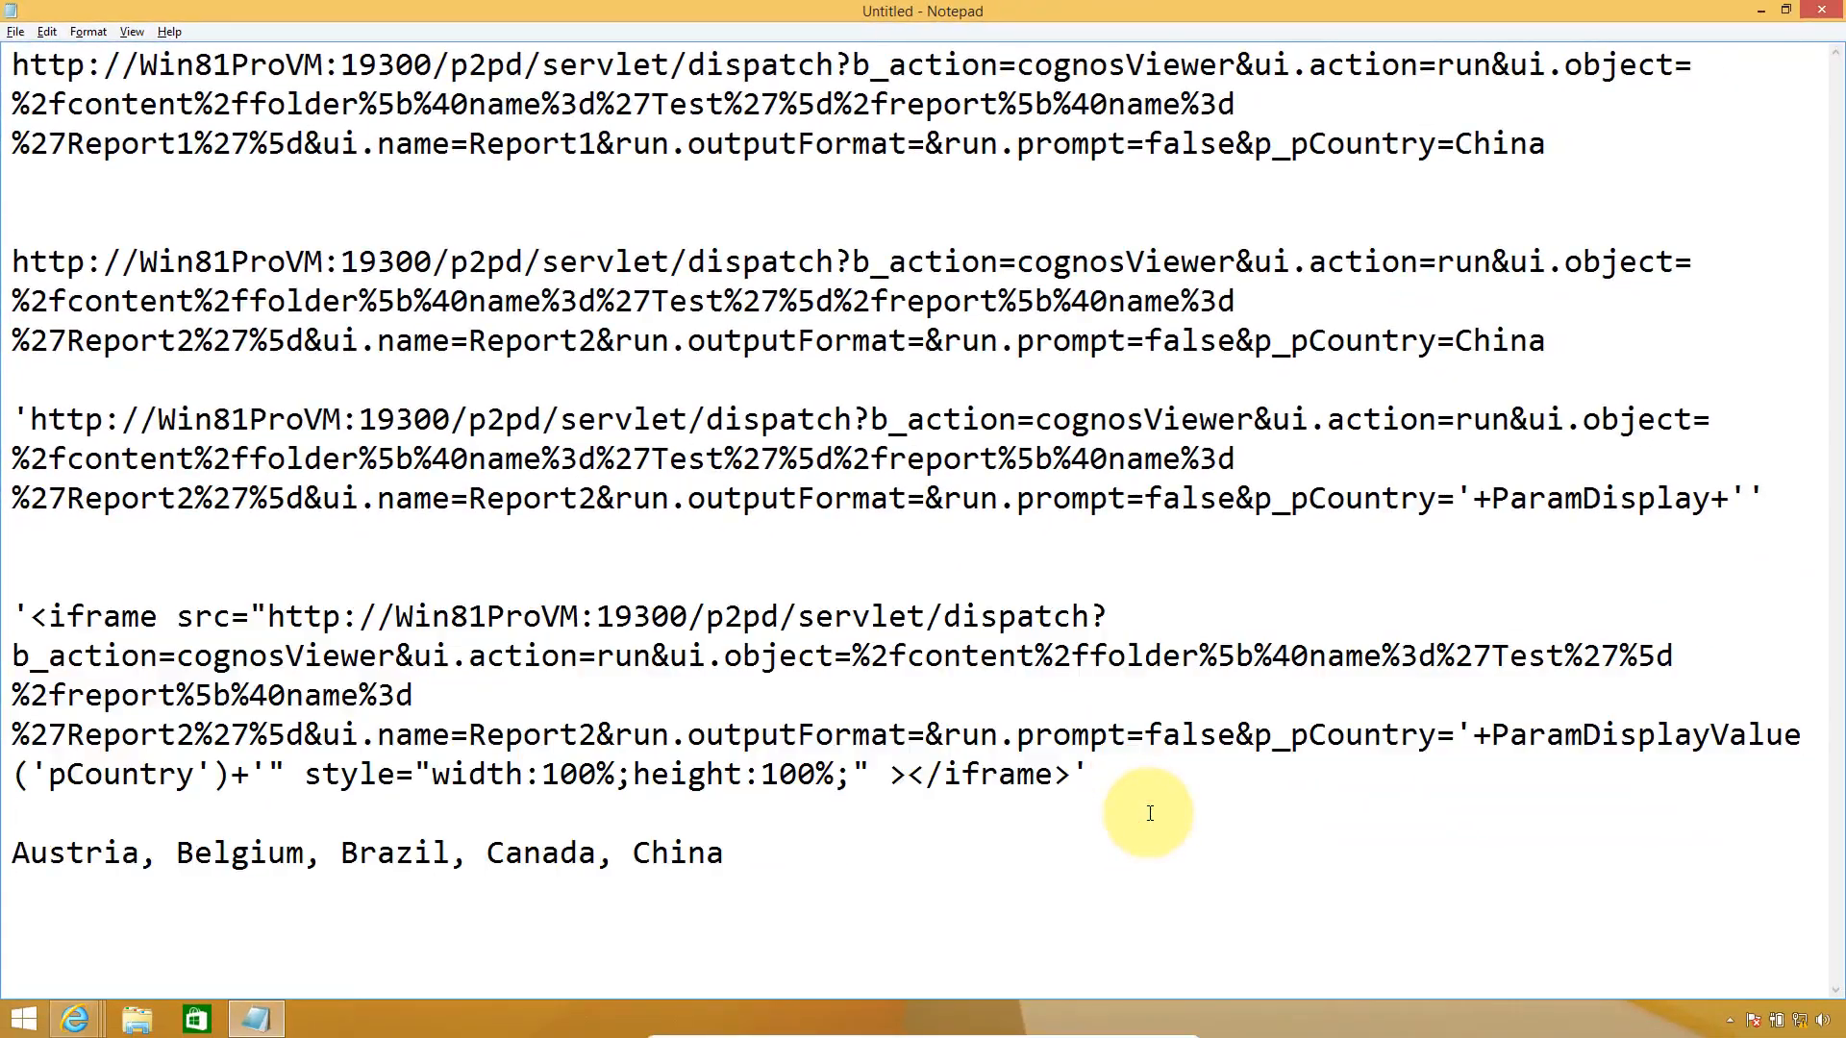
- Copy the full Report1 URL ending in p_pCountry=China and paste it between the iframe expression and the country list
{"action": "key", "text": "Up"}
{"action": "key", "text": "Up"}
{"action": "key", "text": "Up"}
{"action": "key", "text": "Up"}
{"action": "key", "text": "Up"}
{"action": "key", "text": "Up"}
{"action": "key", "text": "Up"}
{"action": "key", "text": "Up"}
{"action": "key", "text": "Up"}
{"action": "key", "text": "Up"}
{"action": "key", "text": "Up"}
{"action": "key", "text": "Up"}
{"action": "key", "text": "Up"}
{"action": "key", "text": "Up"}
{"action": "key", "text": "Up"}
{"action": "key", "text": "Up"}
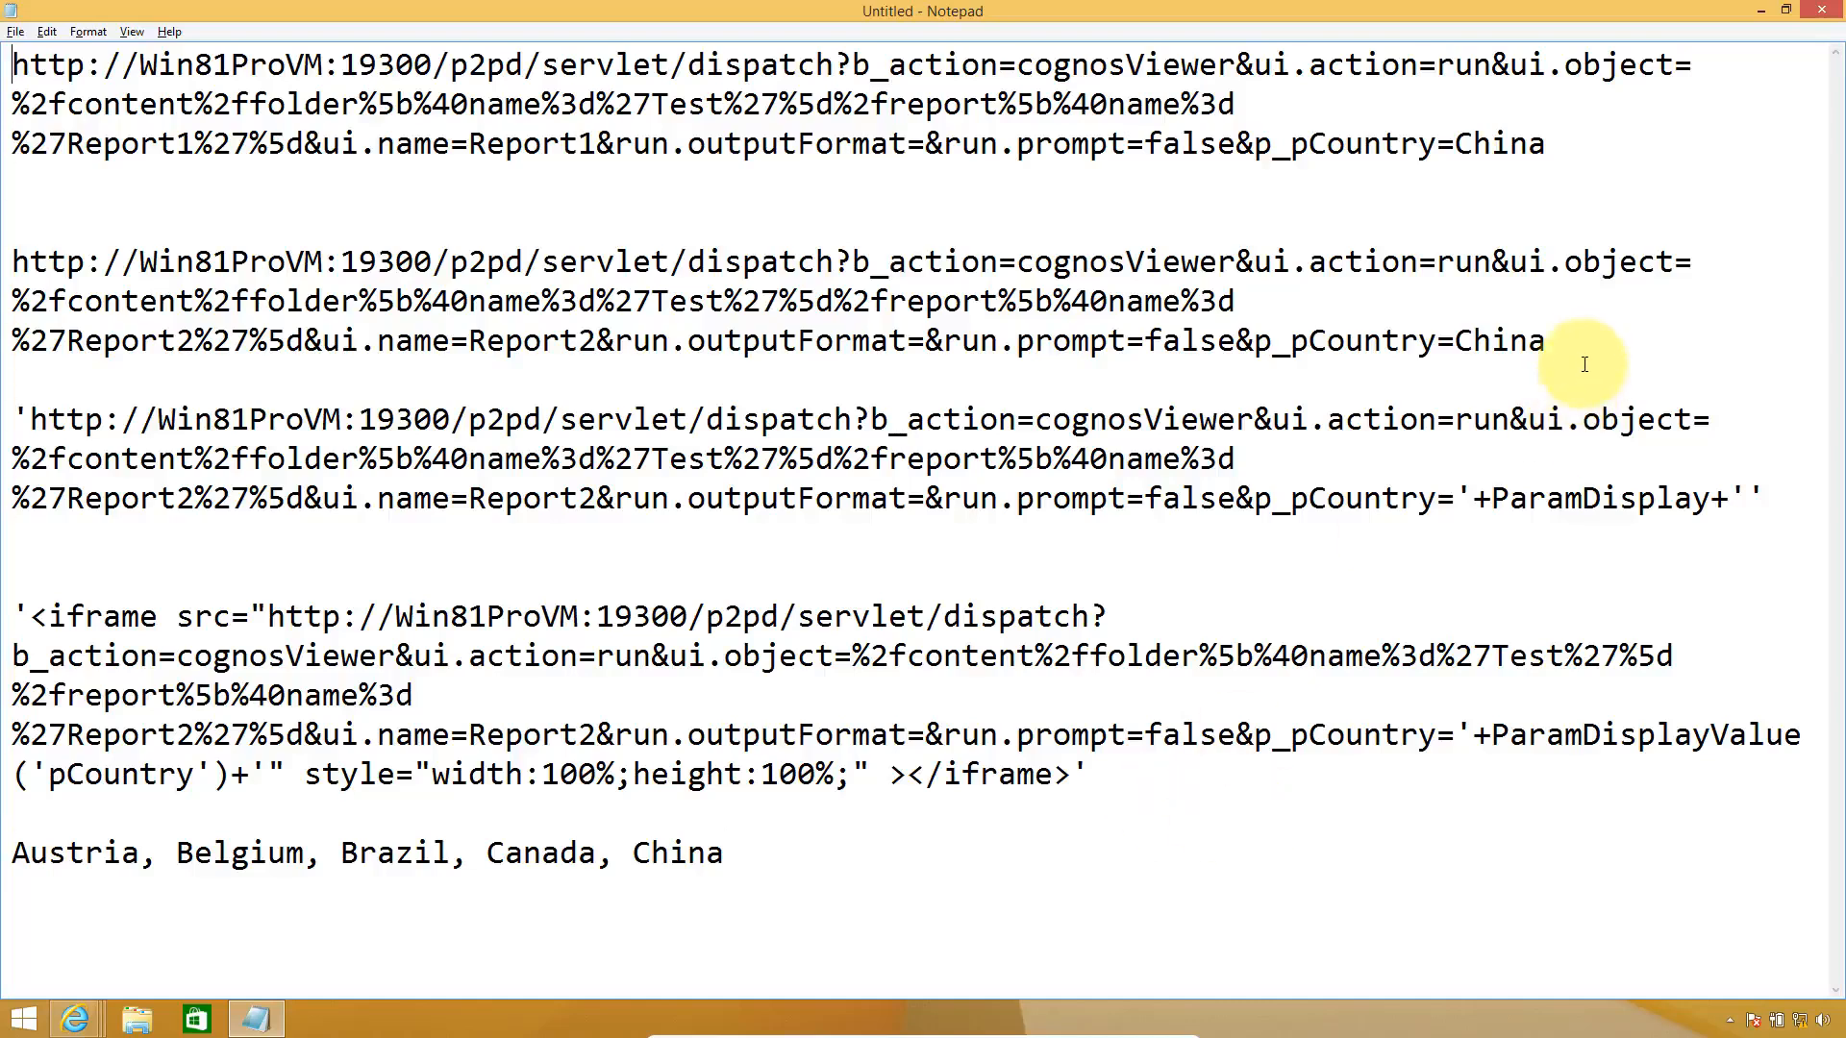
{"action": "left_click_drag", "start_coordinate": [1548, 342], "coordinate": [14, 331]}
{"action": "left_click_drag", "start_coordinate": [1548, 146], "coordinate": [12, 64]}
{"action": "key", "text": "ctrl+c"}
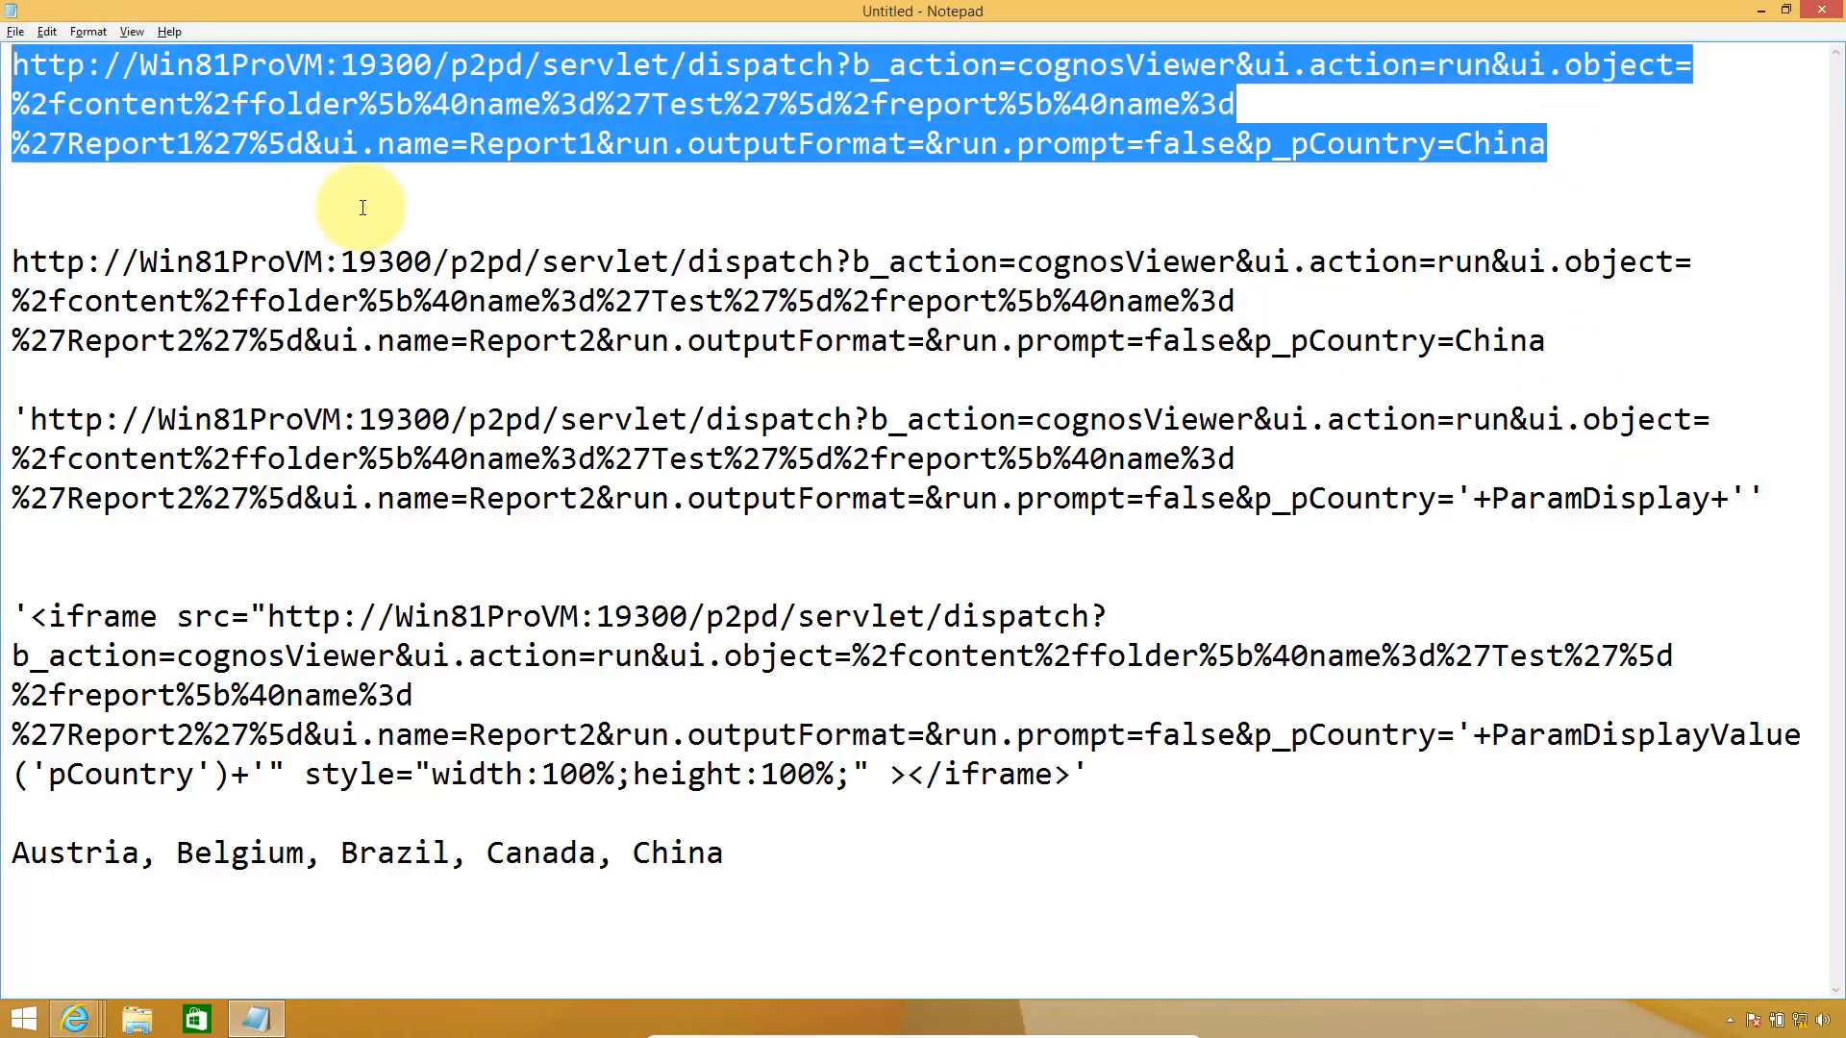
{"action": "left_click", "coordinate": [652, 815]}
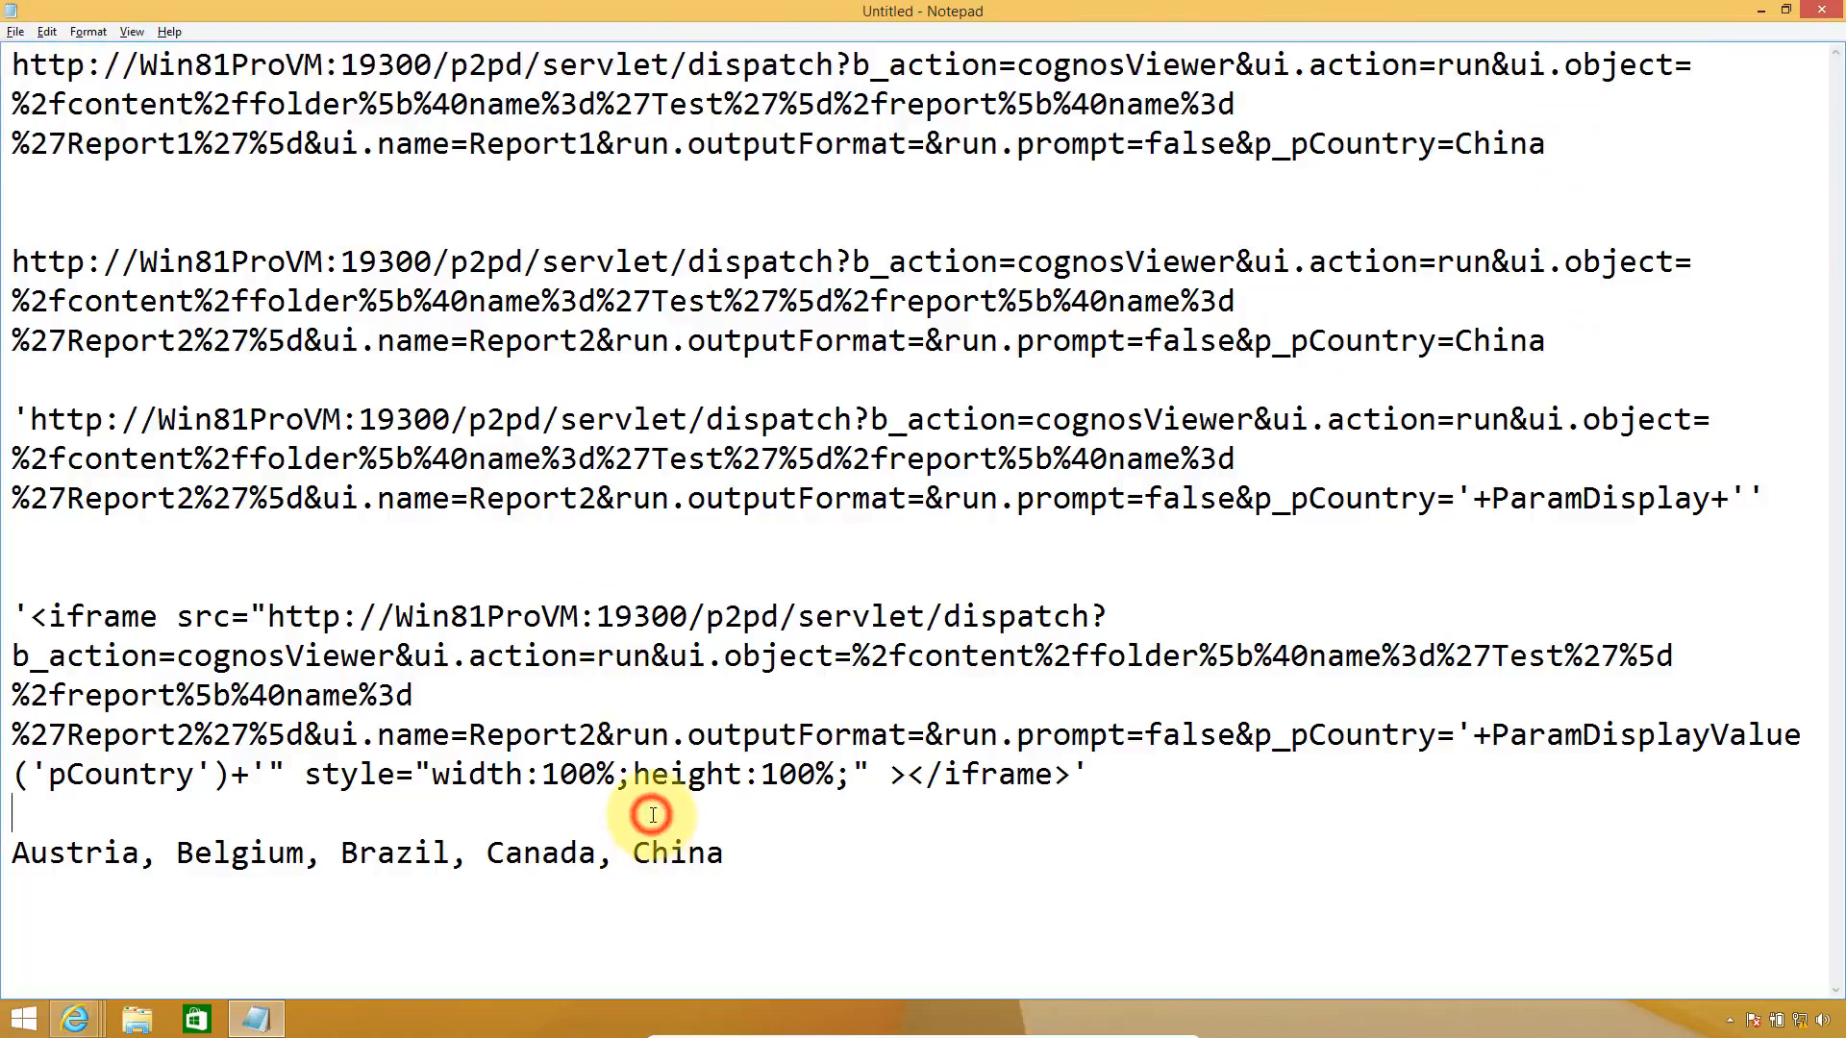
{"action": "key", "text": "Return"}
{"action": "key", "text": "Return"}
{"action": "key", "text": "ctrl+v"}
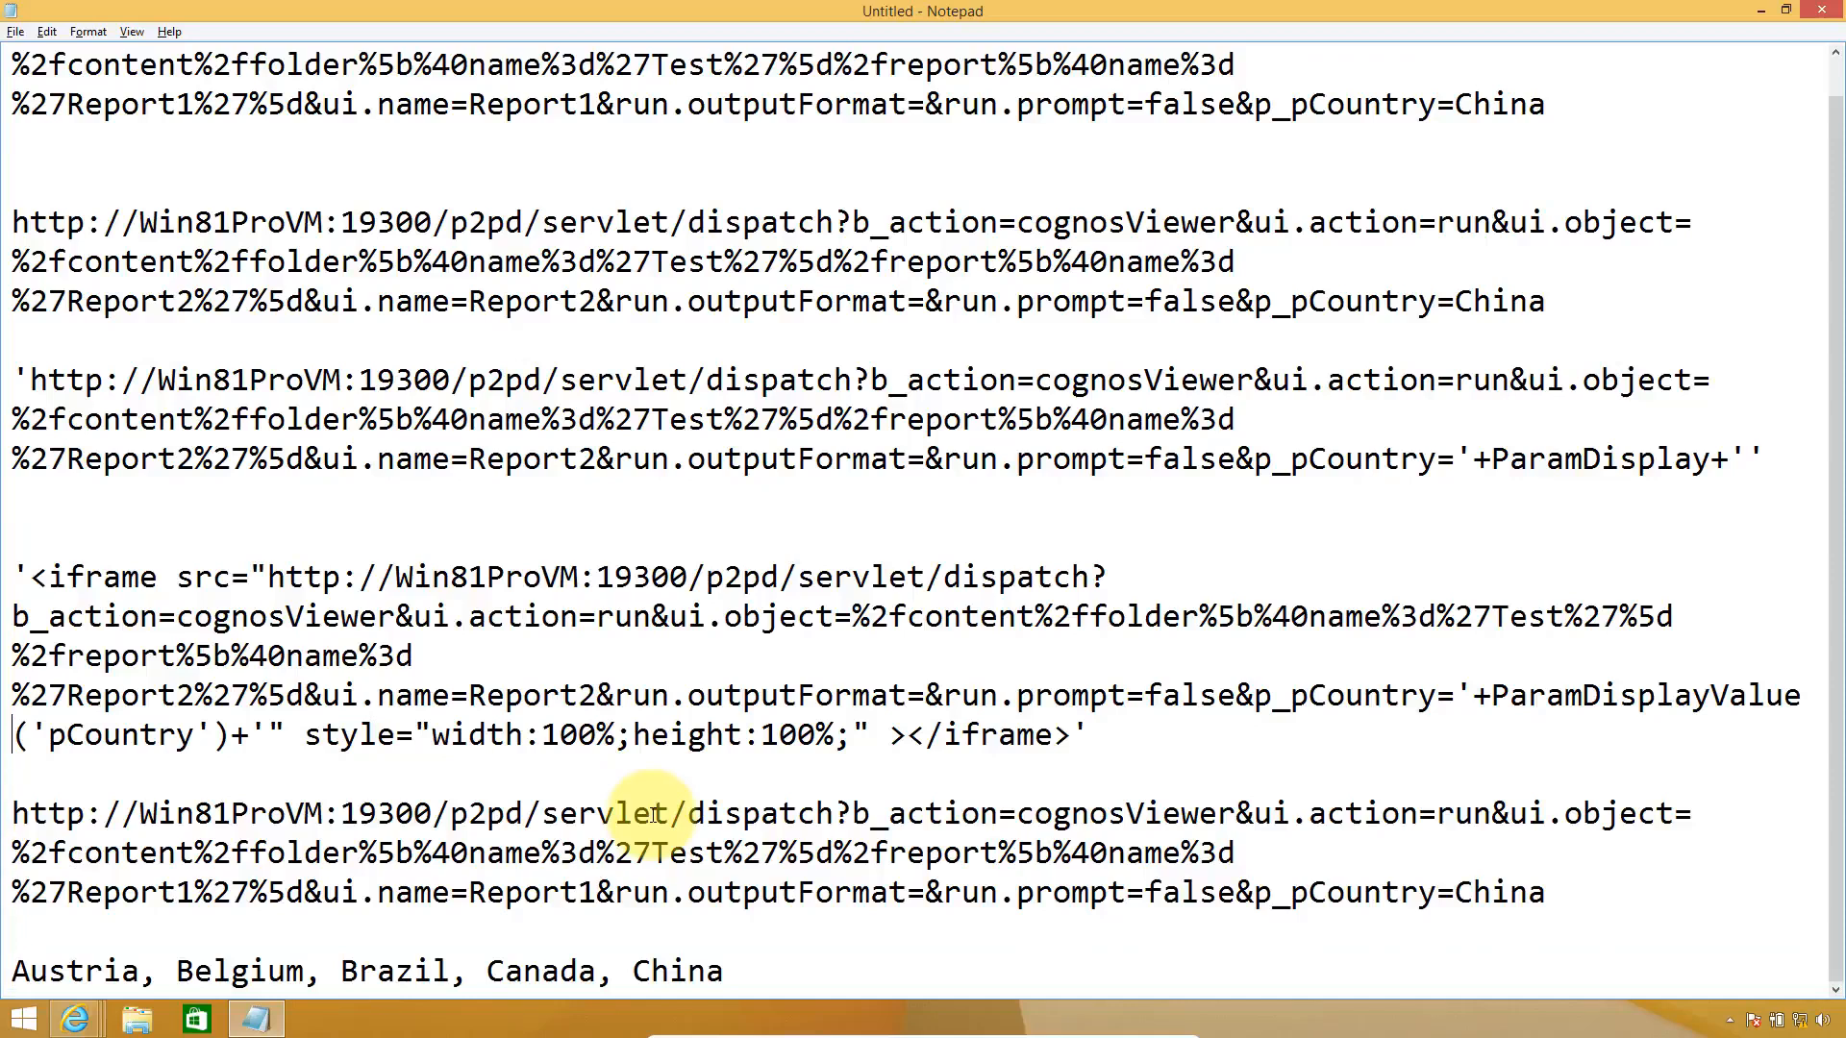
- Duplicate the &p_pCountry=China parameter at the end of the pasted Report1 URL
{"action": "key", "text": "shift+Down"}
{"action": "key", "text": "shift+Down"}
{"action": "key", "text": "shift+Down"}
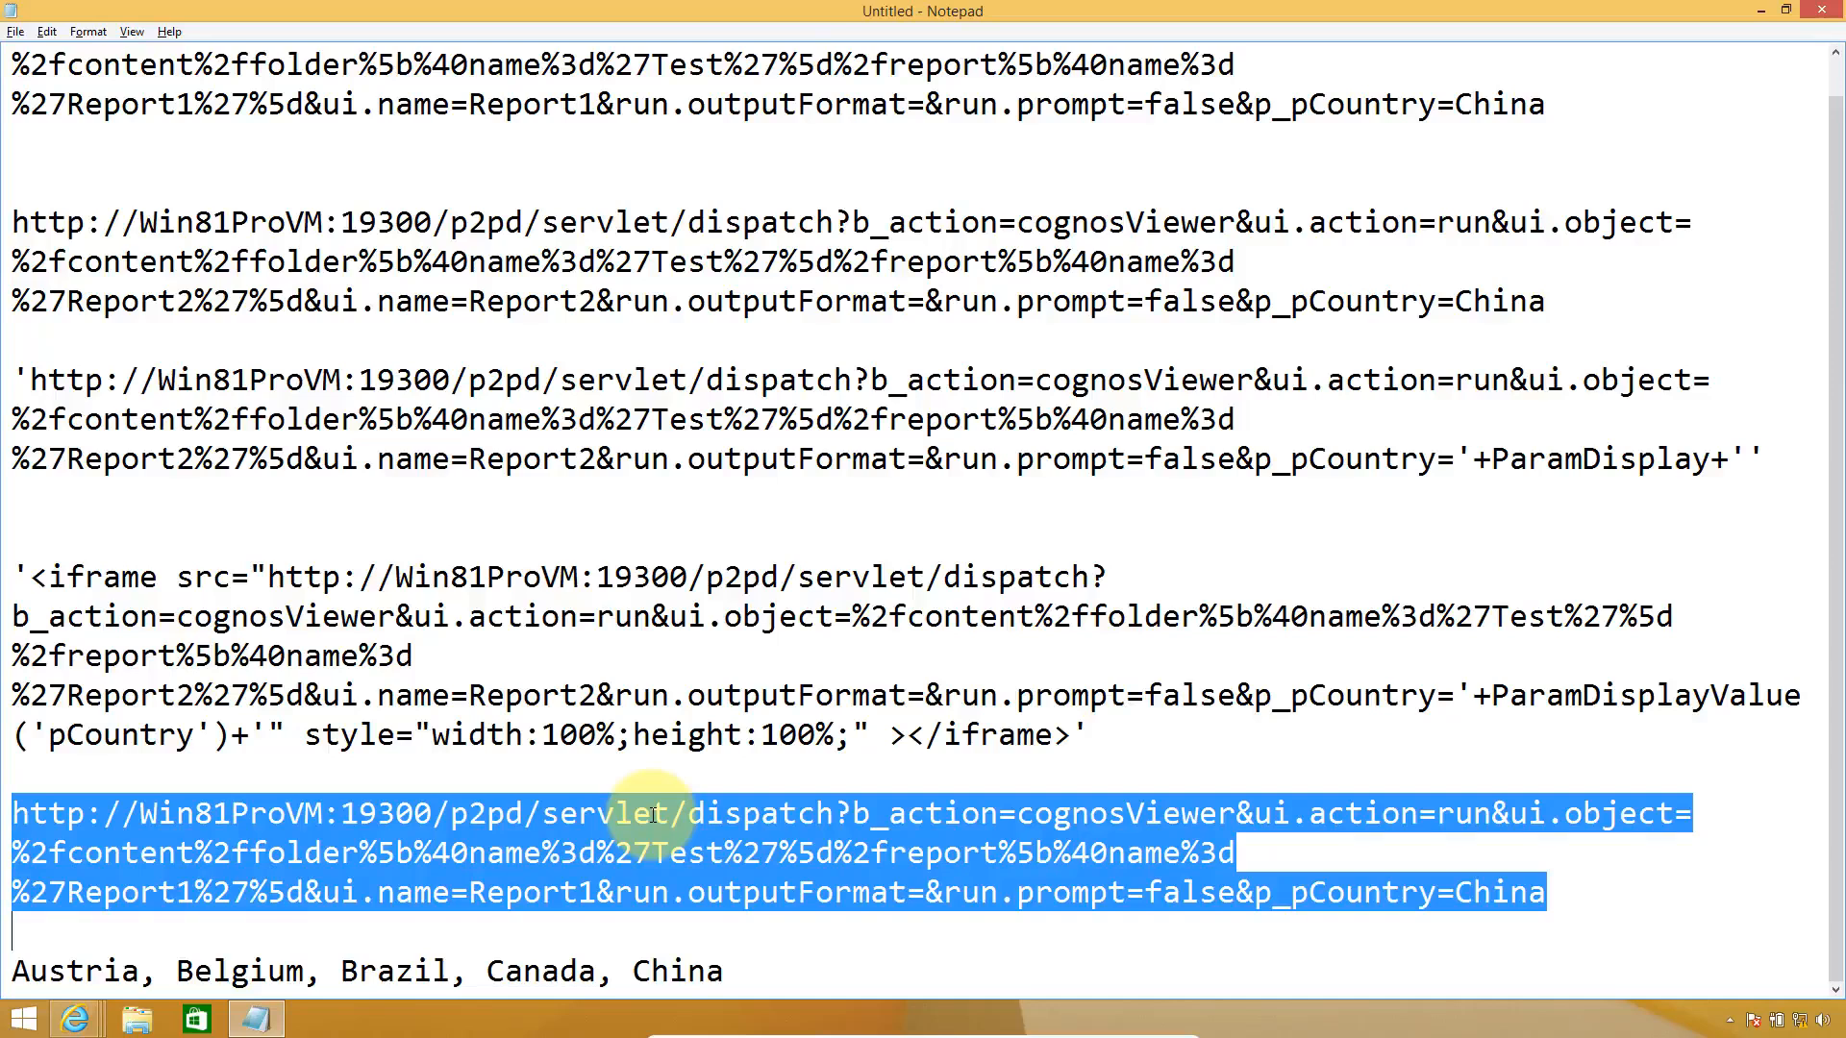
{"action": "key", "text": "Left"}
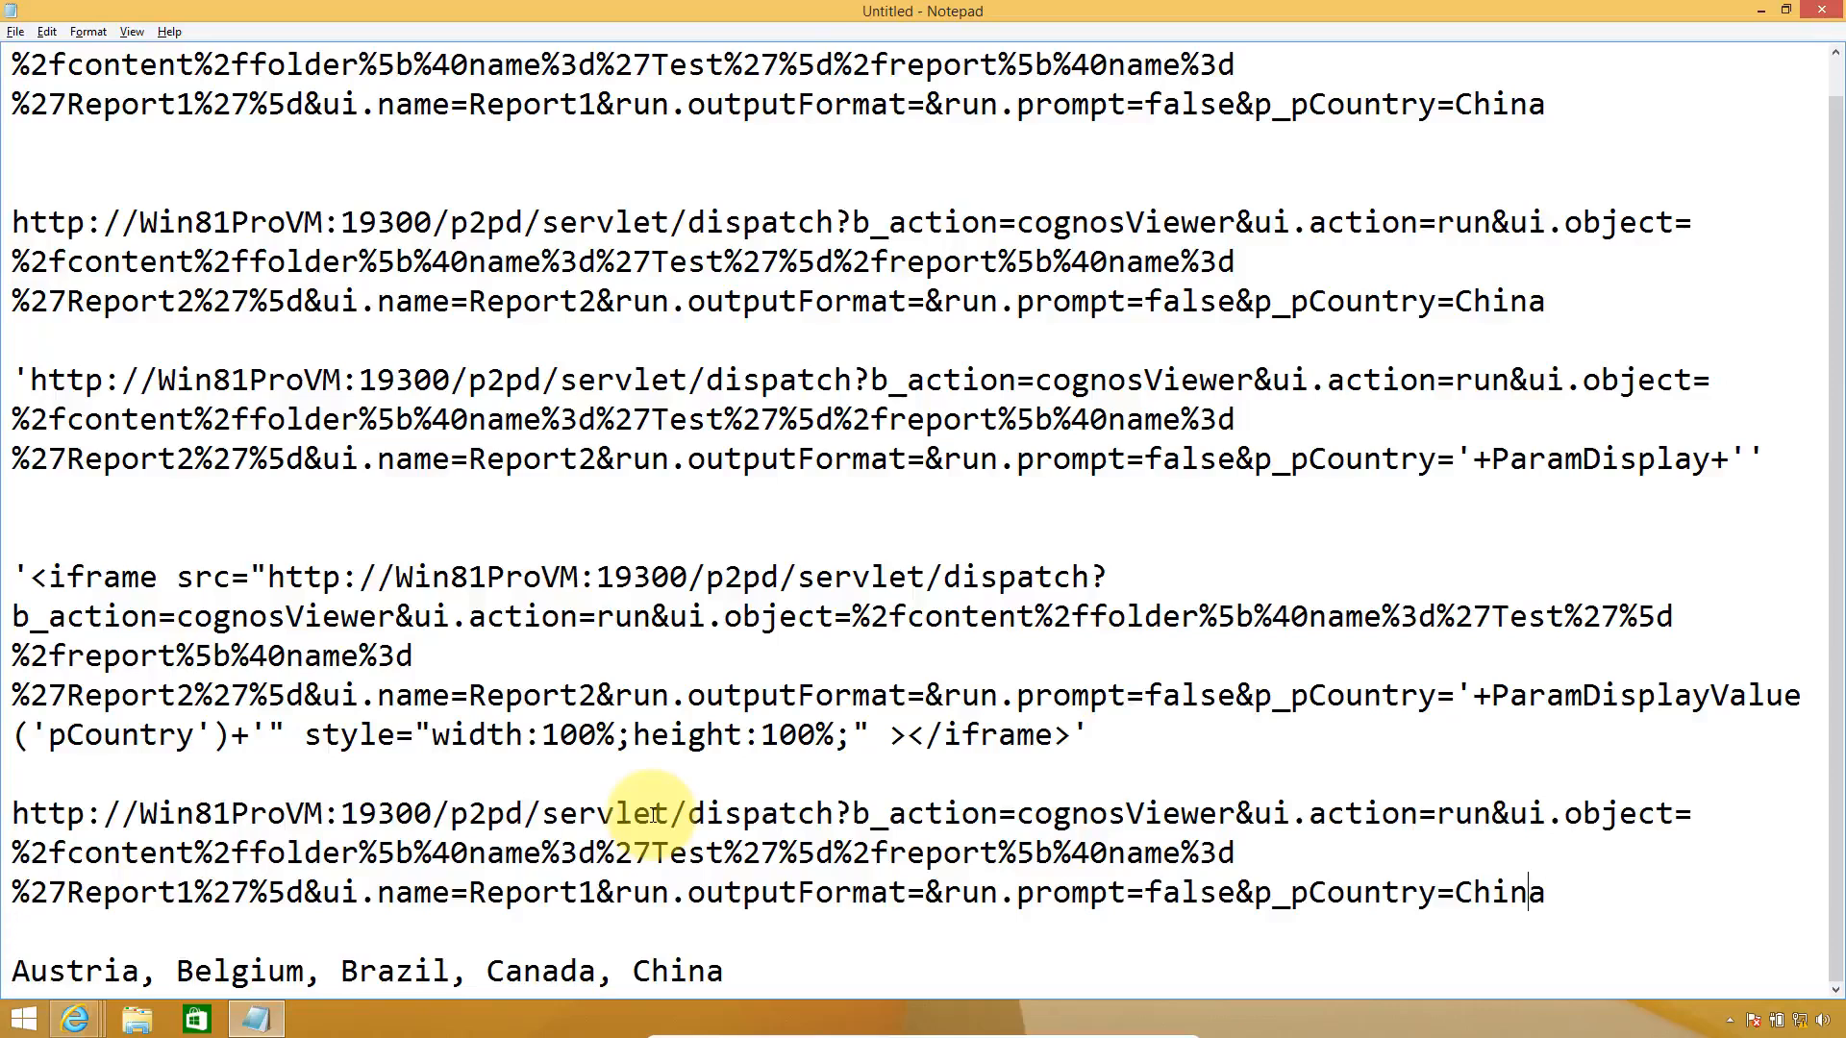
{"action": "key", "text": "Home"}
{"action": "key", "text": "F3"}
{"action": "key", "text": "Left"}
{"action": "key", "text": "shift+End"}
{"action": "key", "text": "ctrl+c"}
{"action": "key", "text": "Down"}
{"action": "key", "text": "ctrl+v"}
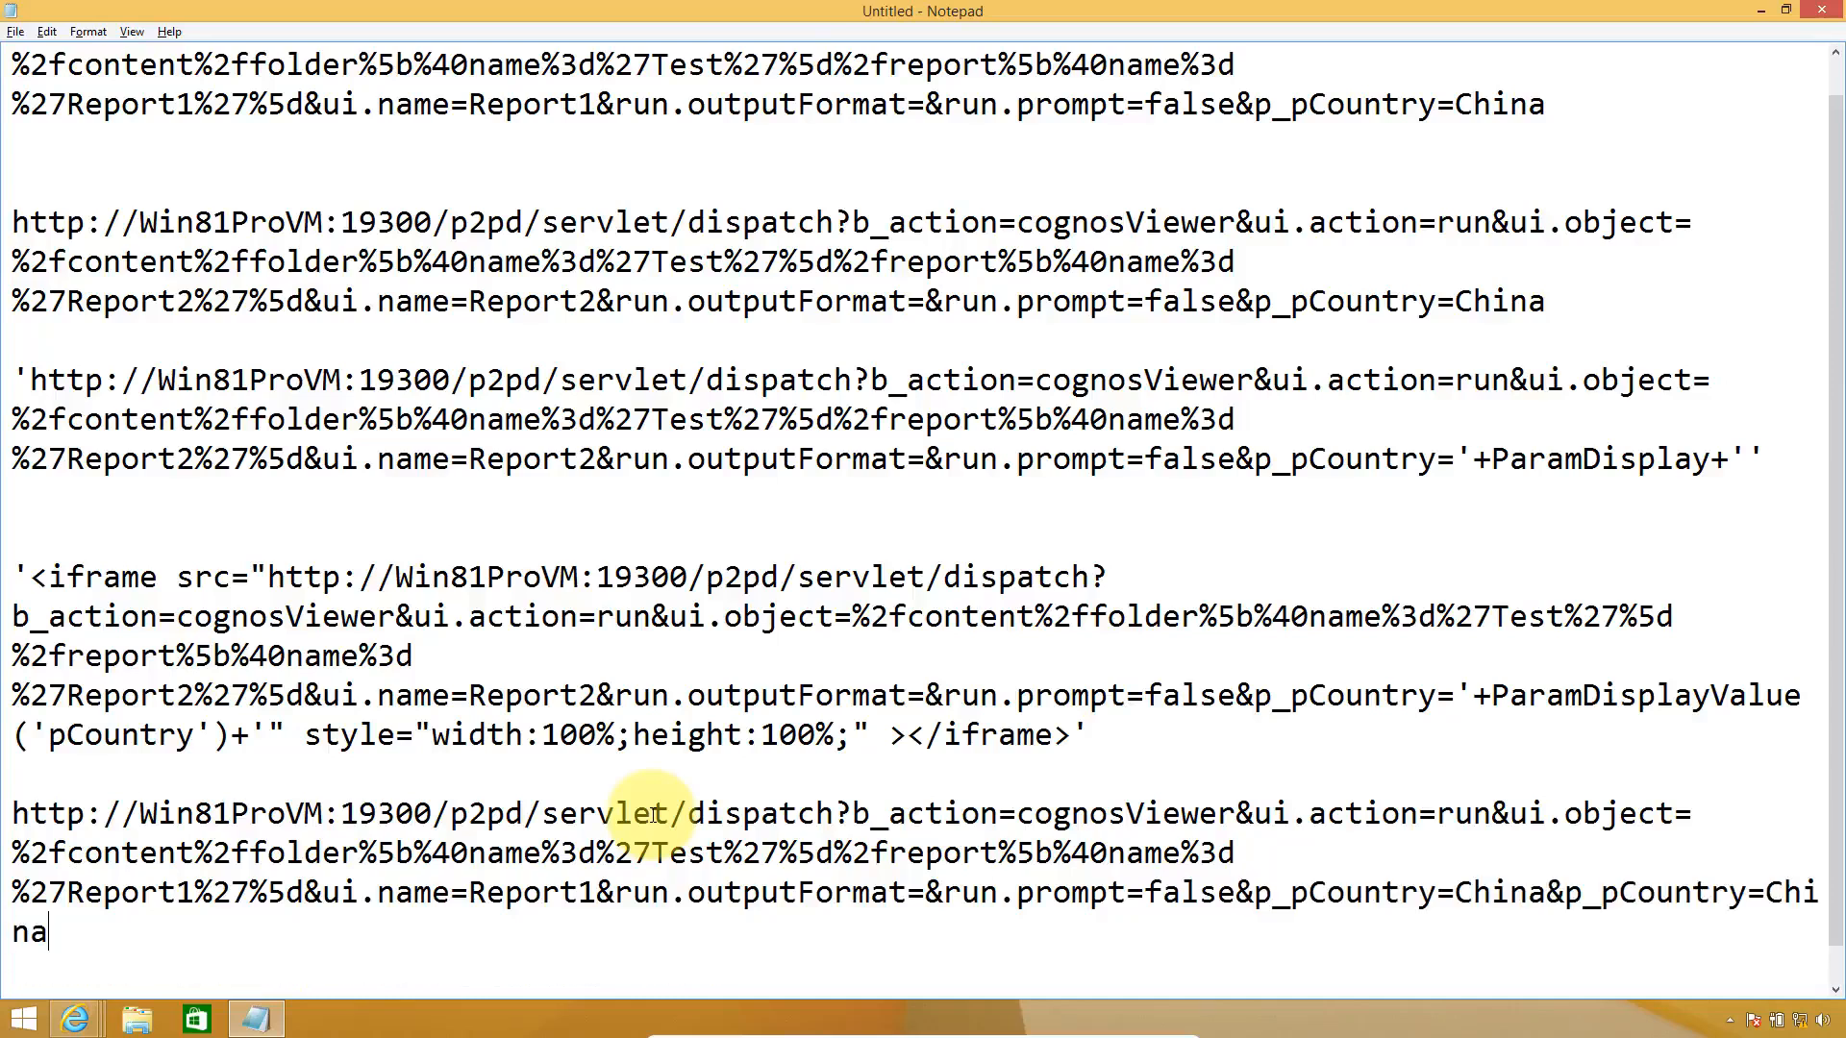
- Cut Austria from the country list and use it to replace China in the Report1 URL's last p_pCountry parameter
{"action": "key", "text": "Down"}
{"action": "key", "text": "Down"}
{"action": "key", "text": "Home"}
{"action": "key", "text": "ctrl+shift+Right"}
{"action": "key", "text": "shift+Left"}
{"action": "key", "text": "shift+Left"}
{"action": "key", "text": "ctrl+c"}
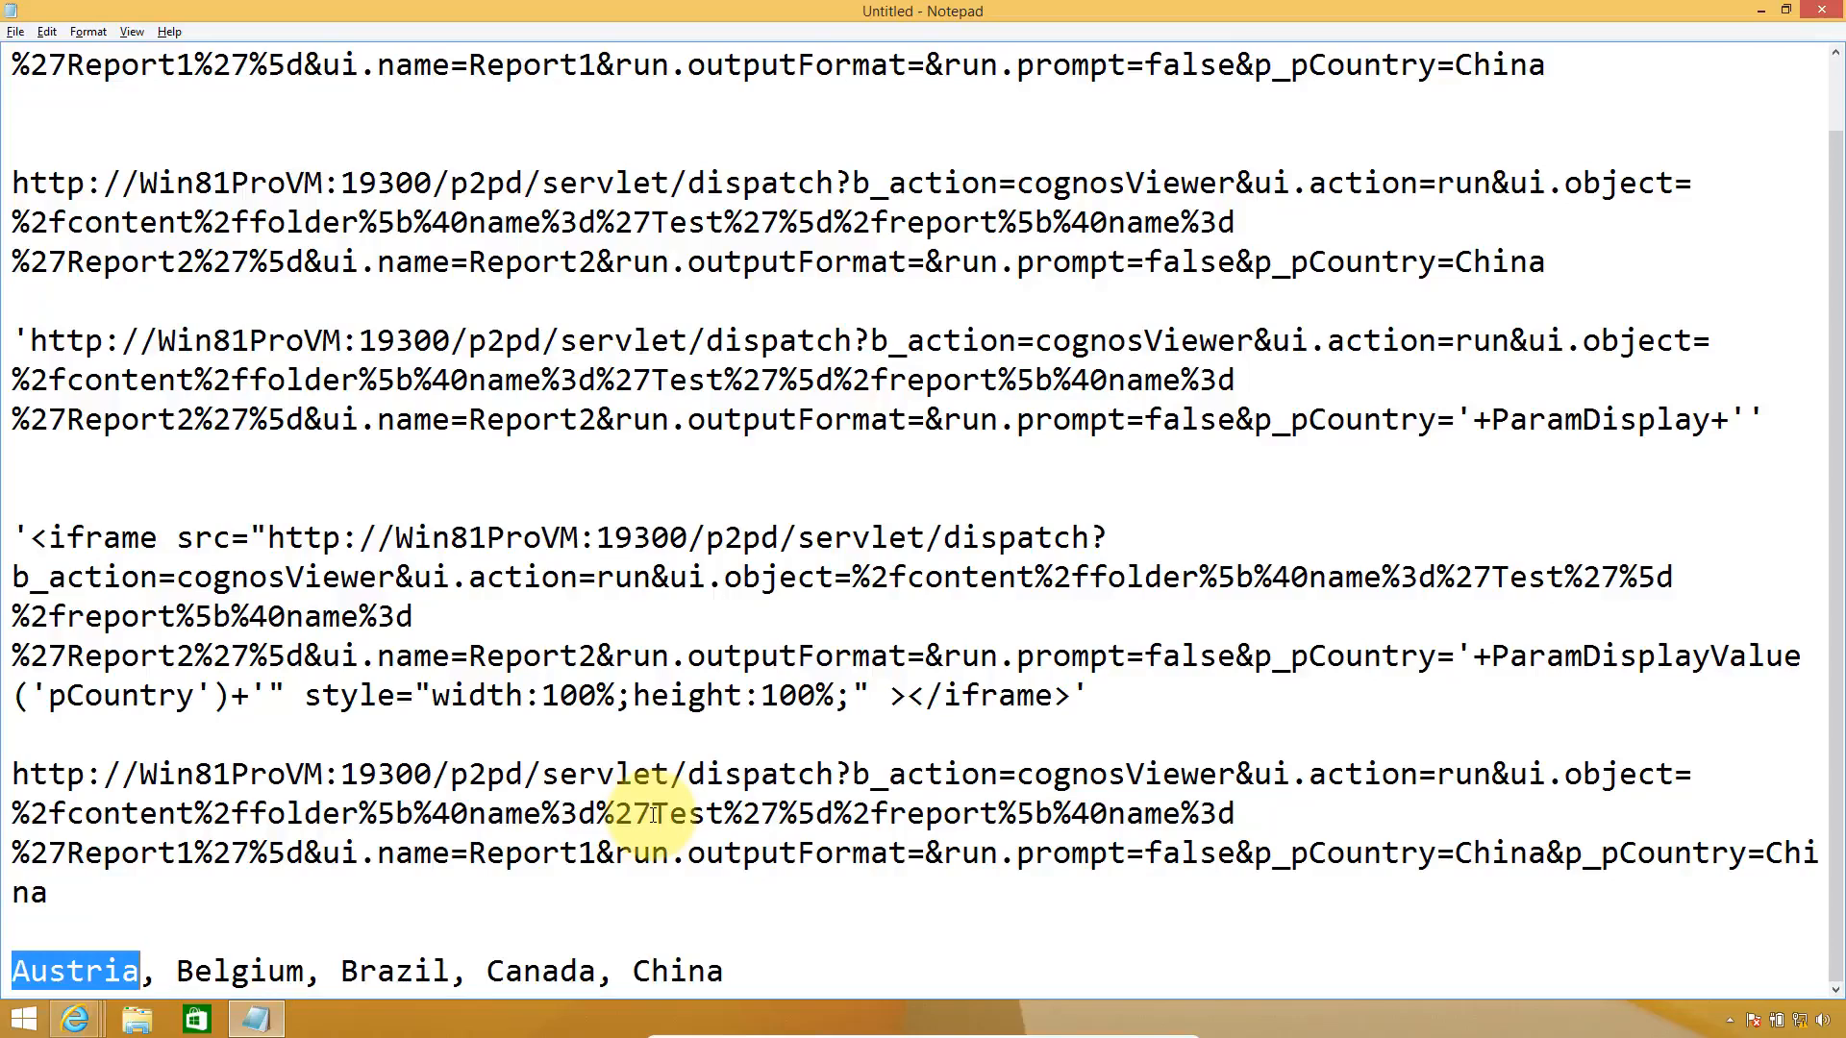
{"action": "key", "text": "Delete"}
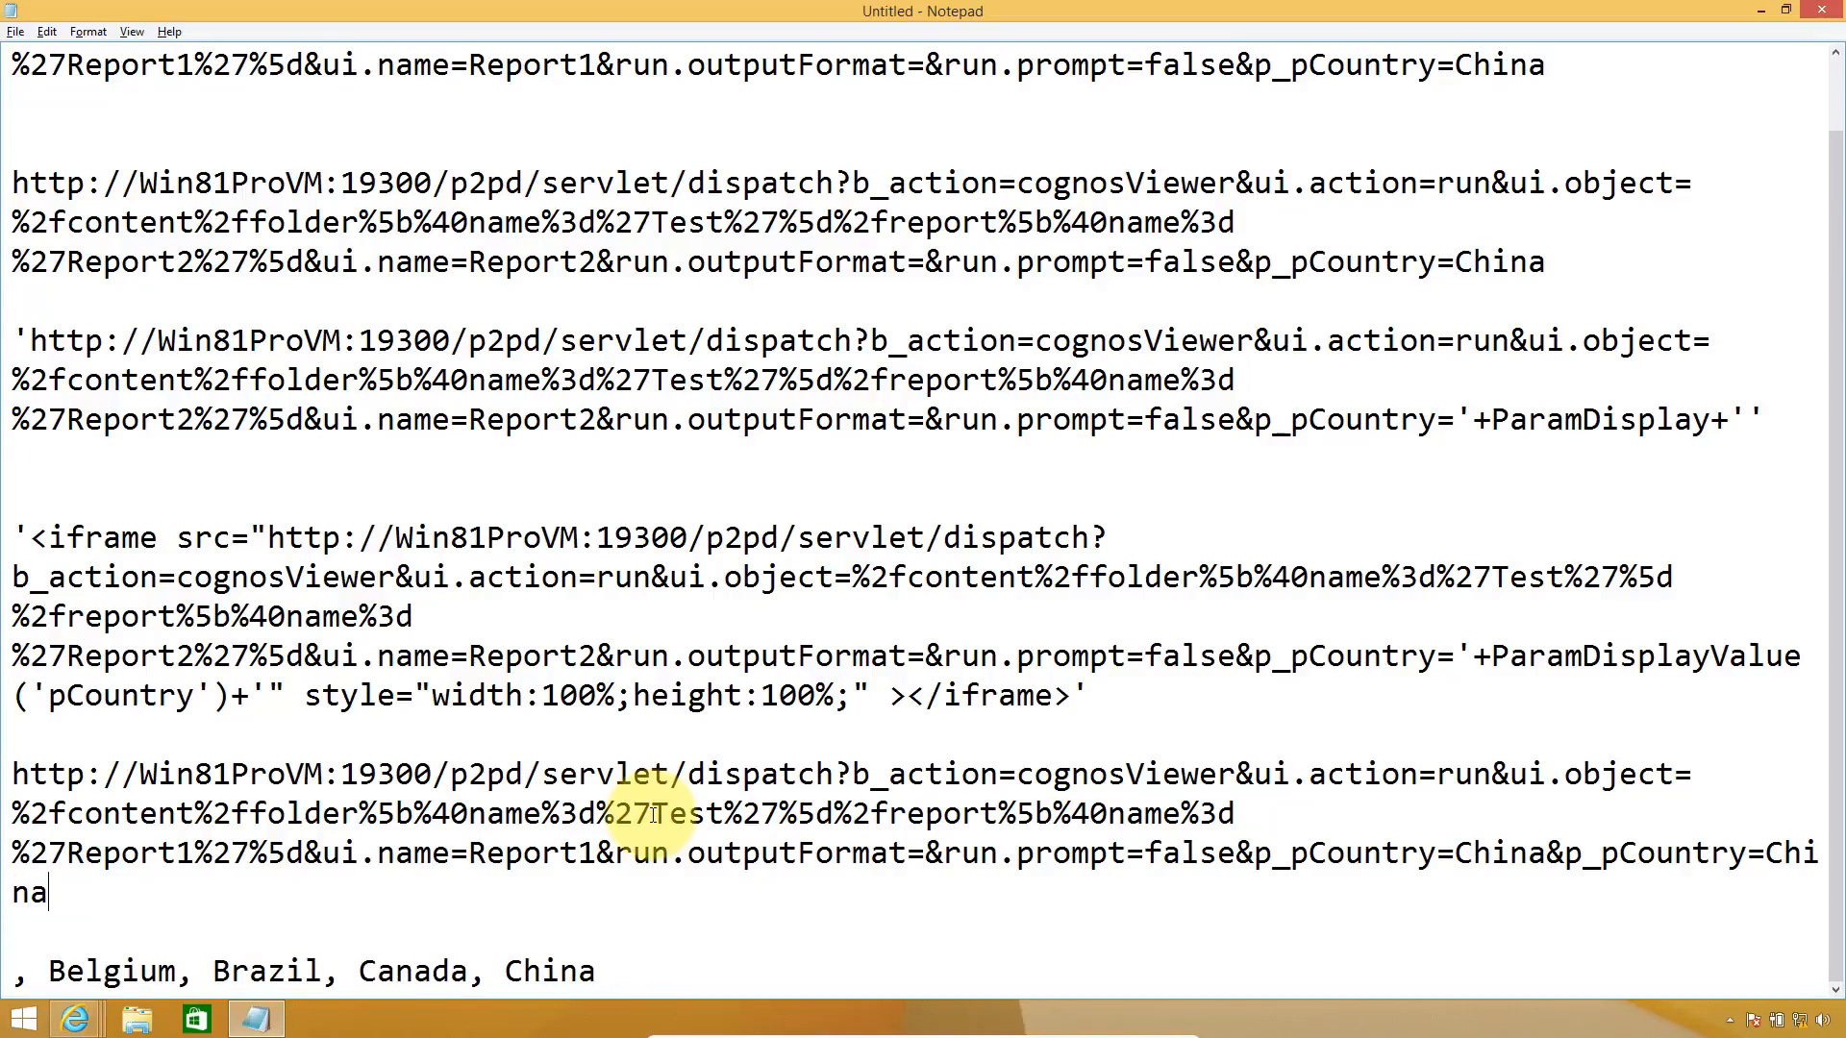
{"action": "key", "text": "shift+Left"}
{"action": "key", "text": "shift+Left"}
{"action": "key", "text": "shift+Left"}
{"action": "key", "text": "shift+Left"}
{"action": "key", "text": "shift+Left"}
{"action": "key", "text": "ctrl+v"}
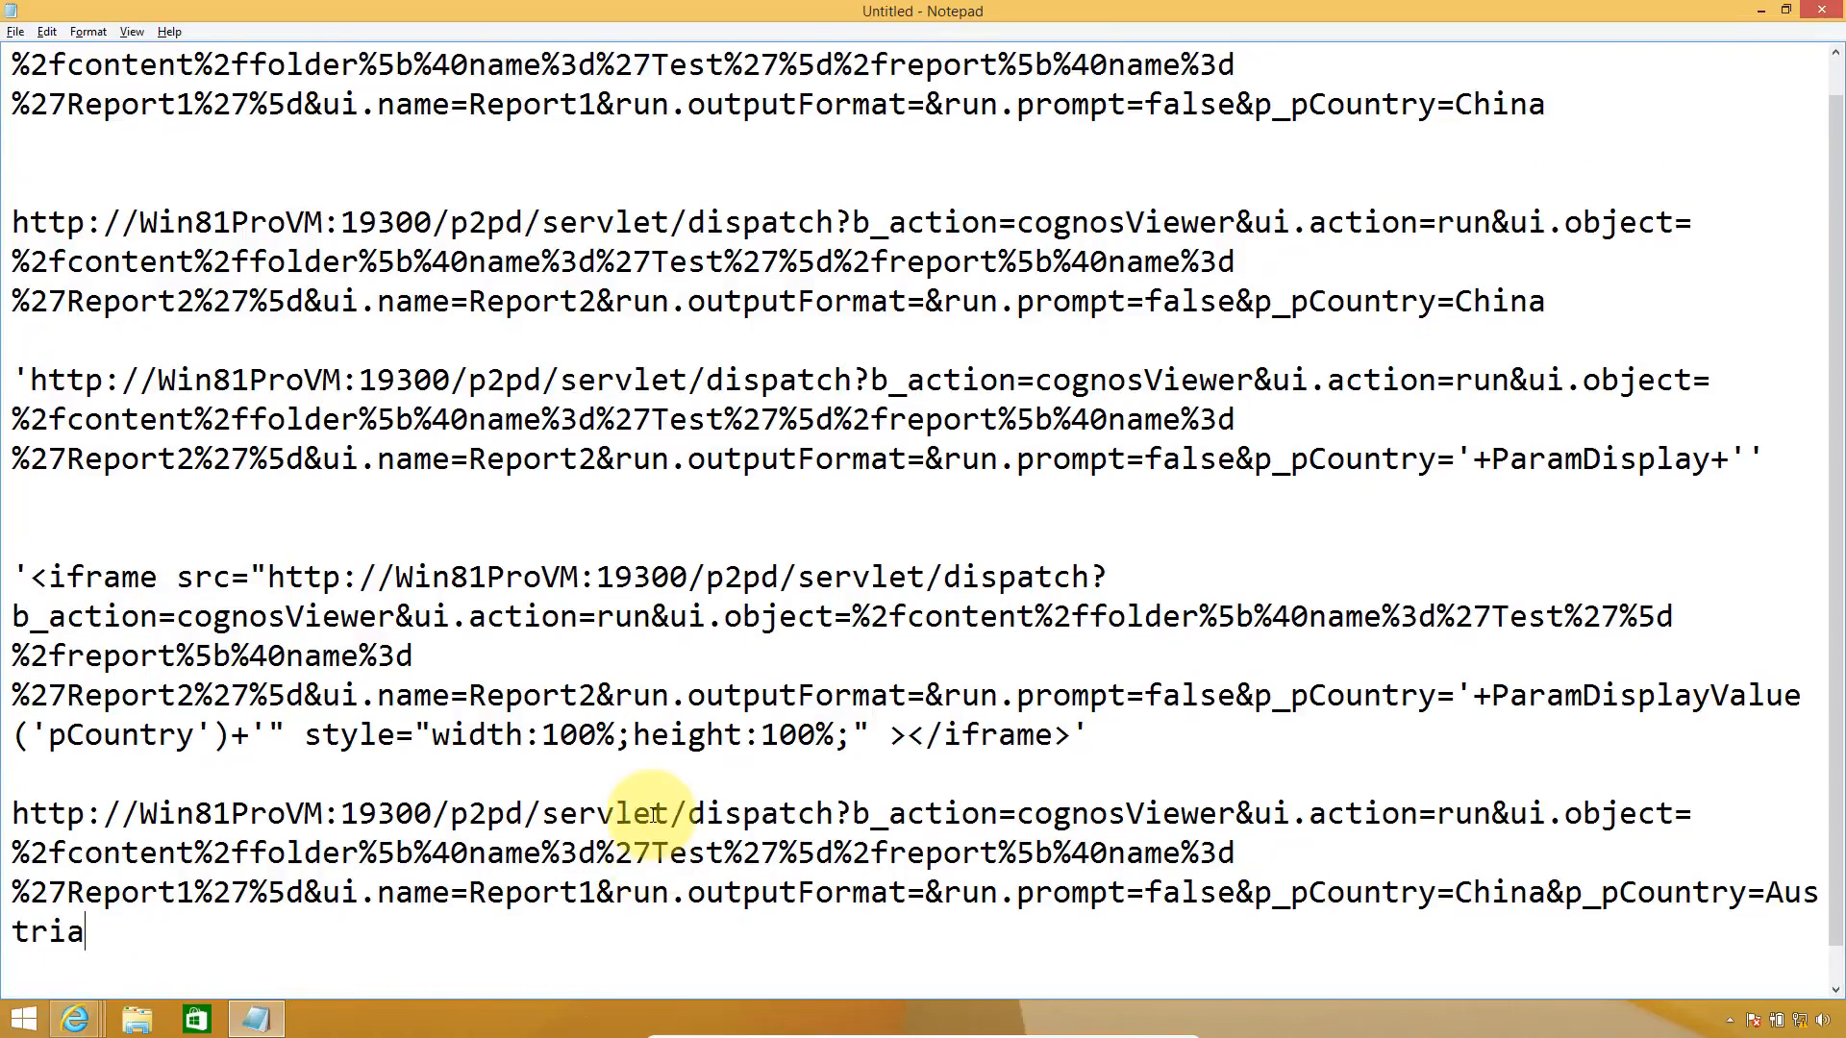
- Duplicate the &p_pCountry=Austria parameter at the end of the Report1 URL
{"action": "key", "text": "Left"}
{"action": "key", "text": "Left"}
{"action": "key", "text": "Left"}
{"action": "key", "text": "ctrl+shift+End"}
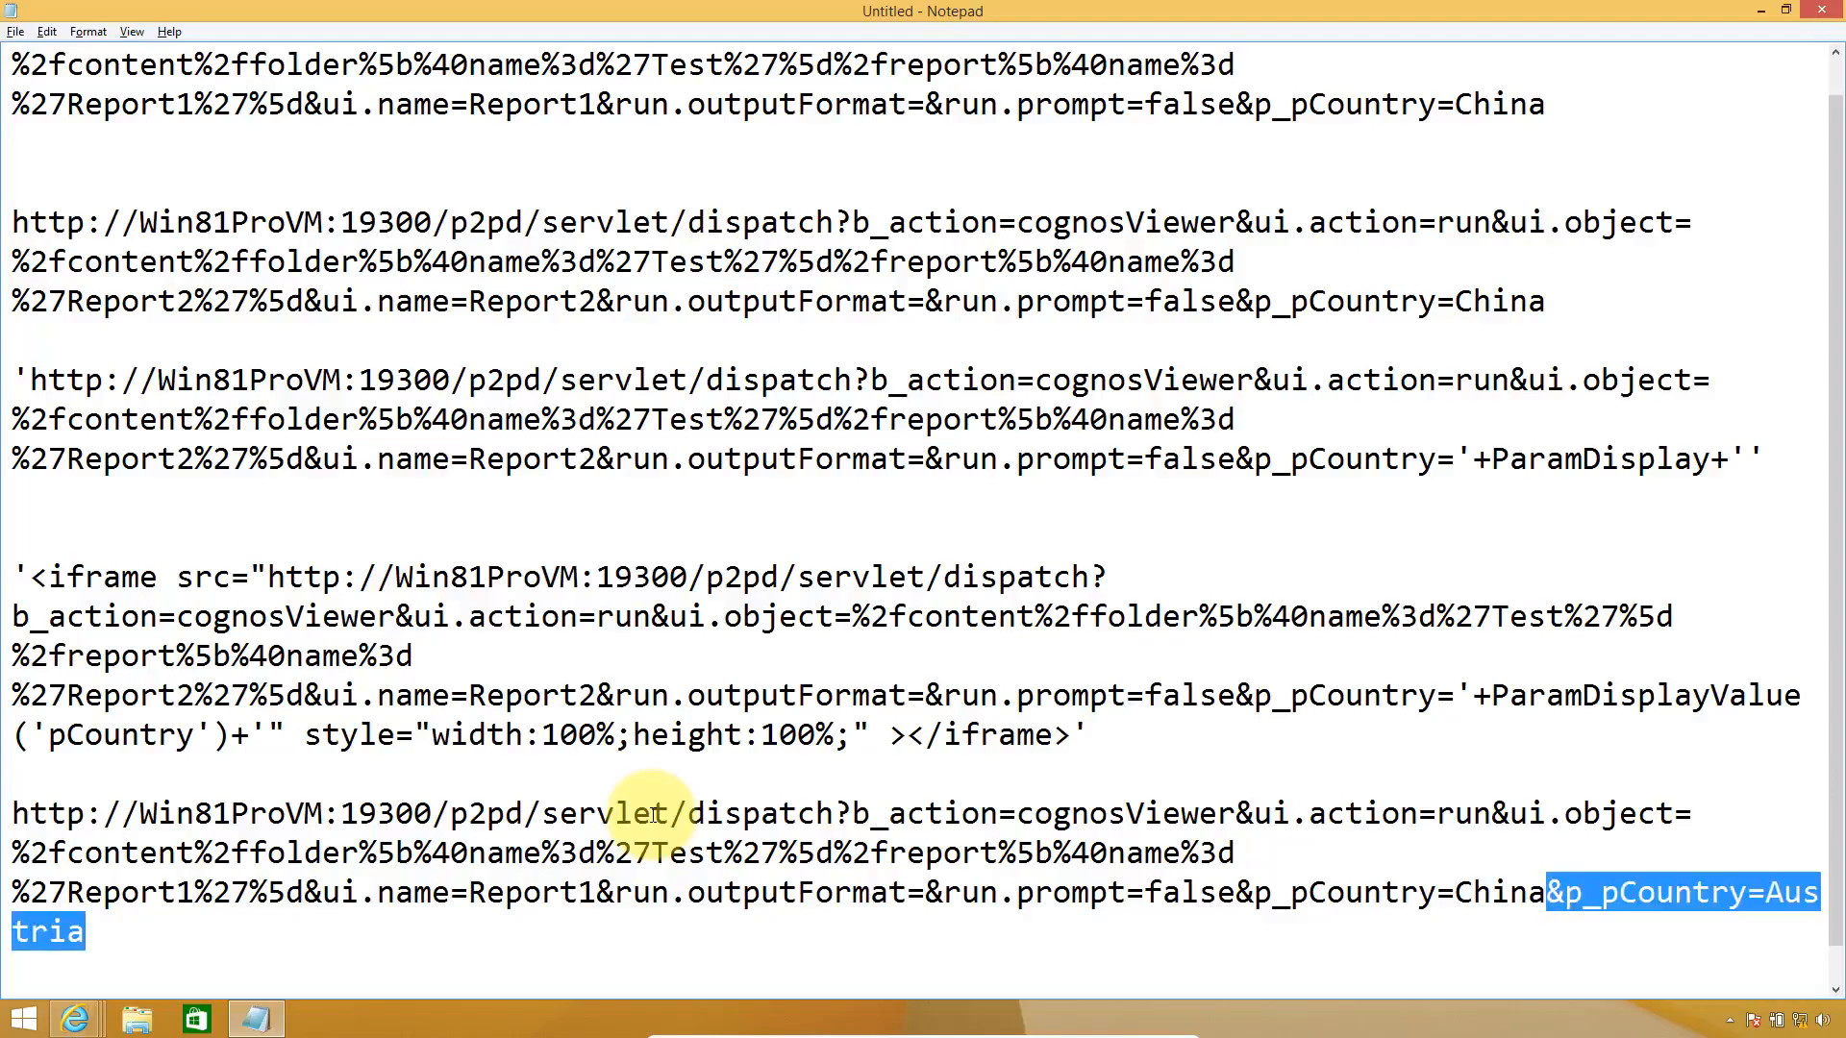
{"action": "key", "text": "ctrl+c"}
{"action": "key", "text": "End"}
{"action": "key", "text": "ctrl+v"}
- Cut Belgium from the country list and use it to replace Austria in the last p_pCountry parameter
{"action": "key", "text": "Down"}
{"action": "key", "text": "Down"}
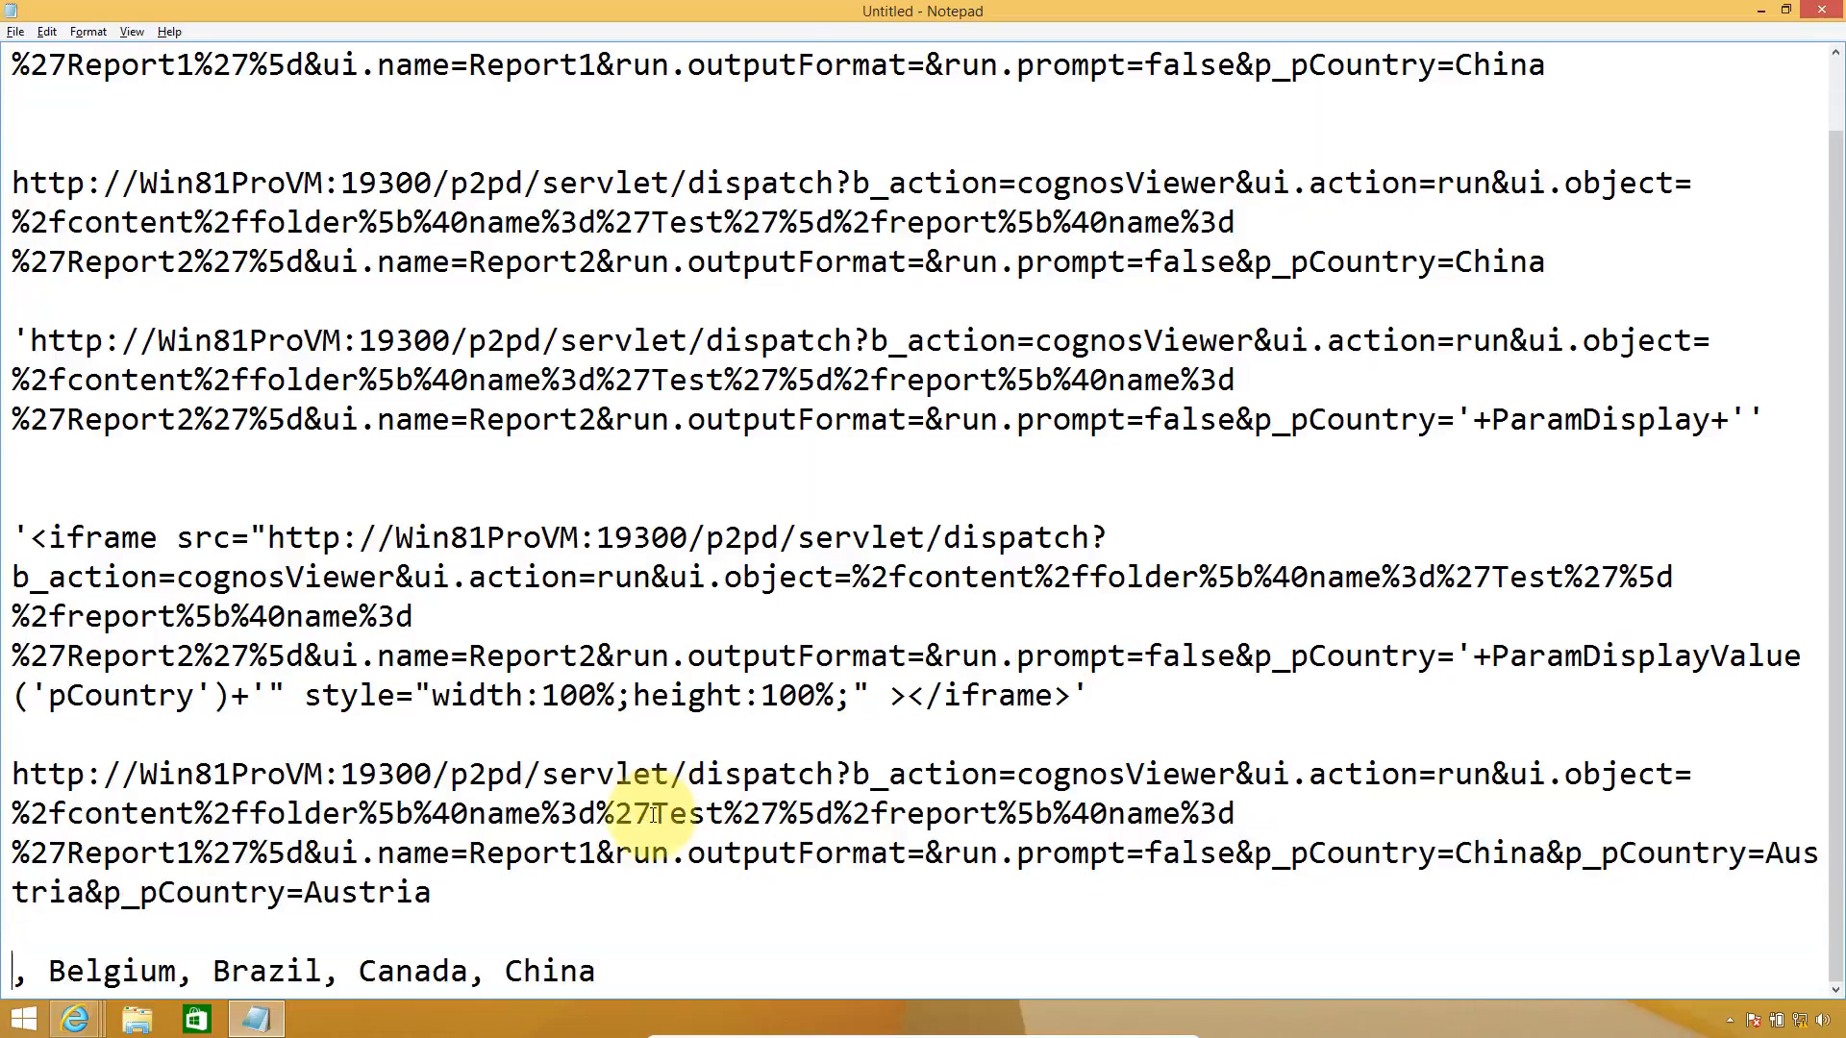
{"action": "key", "text": "Right"}
{"action": "key", "text": "Right"}
{"action": "key", "text": "shift+Right"}
{"action": "key", "text": "shift+Right"}
{"action": "key", "text": "shift+Right"}
{"action": "key", "text": "shift+Right"}
{"action": "key", "text": "shift+Right"}
{"action": "key", "text": "shift+Right"}
{"action": "key", "text": "shift+Right"}
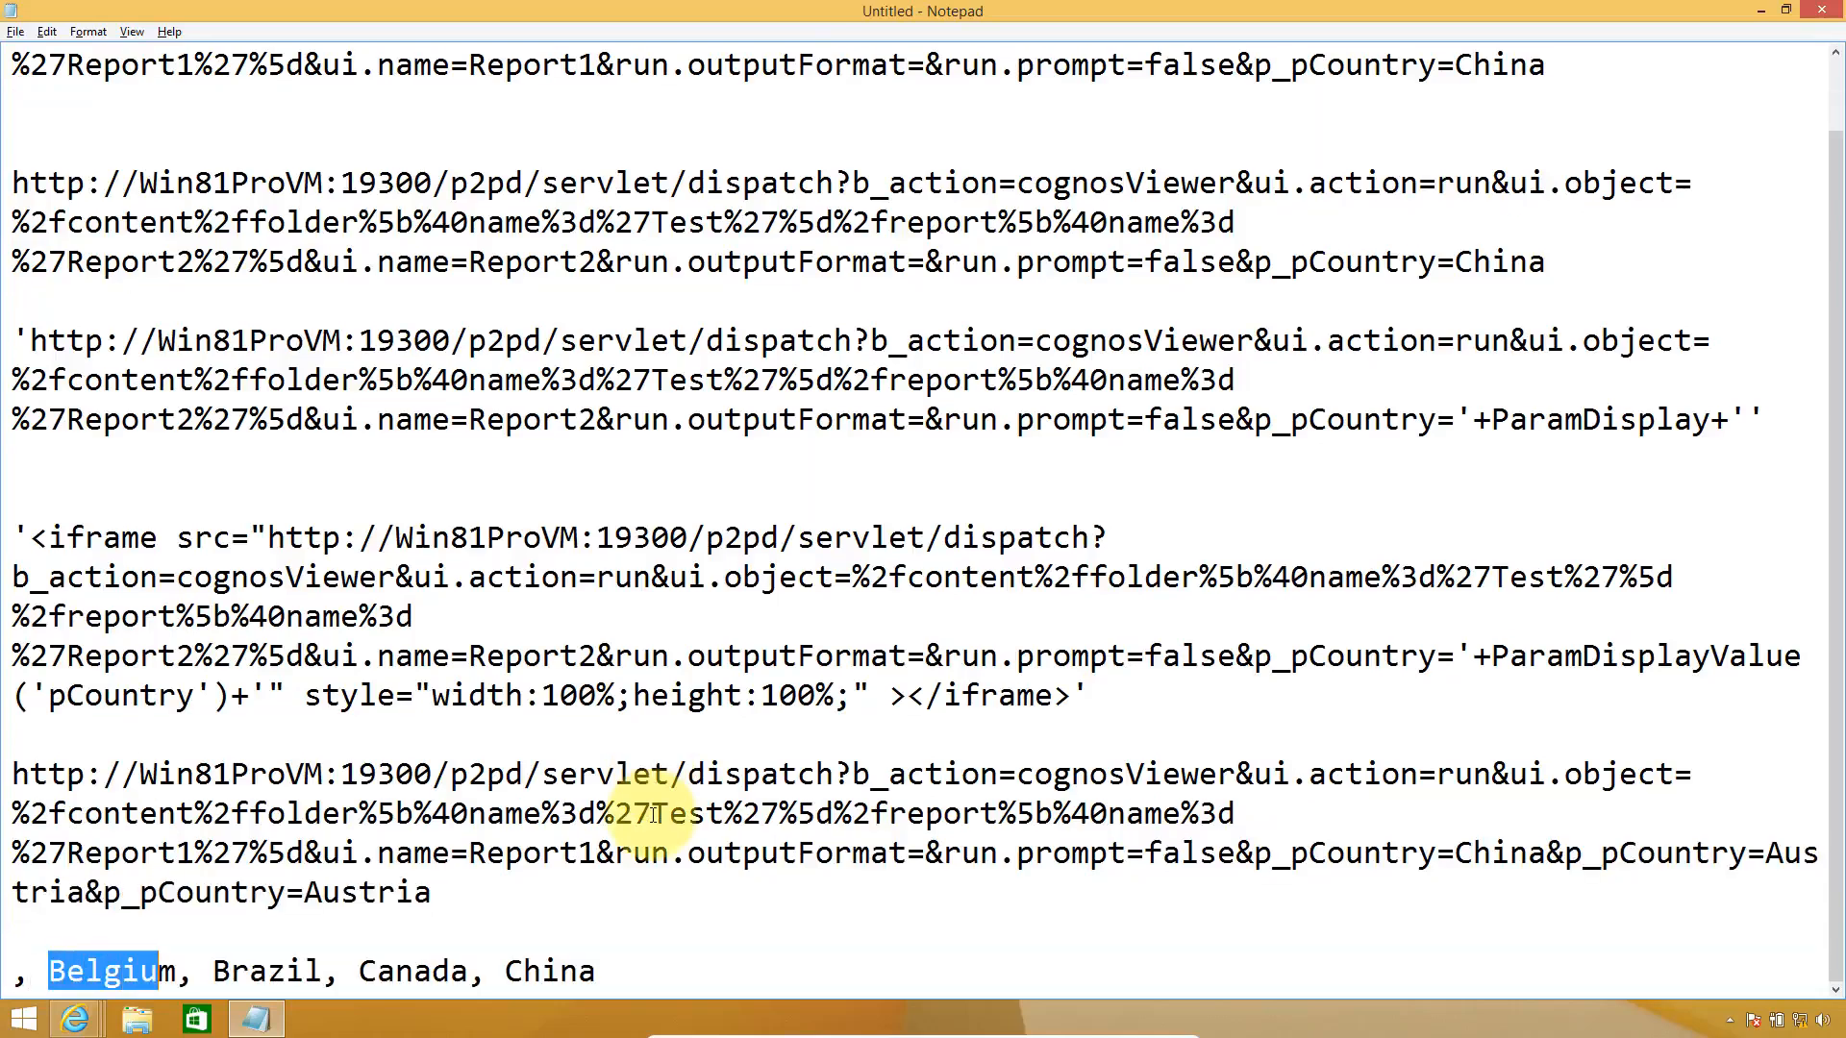
{"action": "key", "text": "ctrl+x"}
{"action": "key", "text": "Up"}
{"action": "key", "text": "Right"}
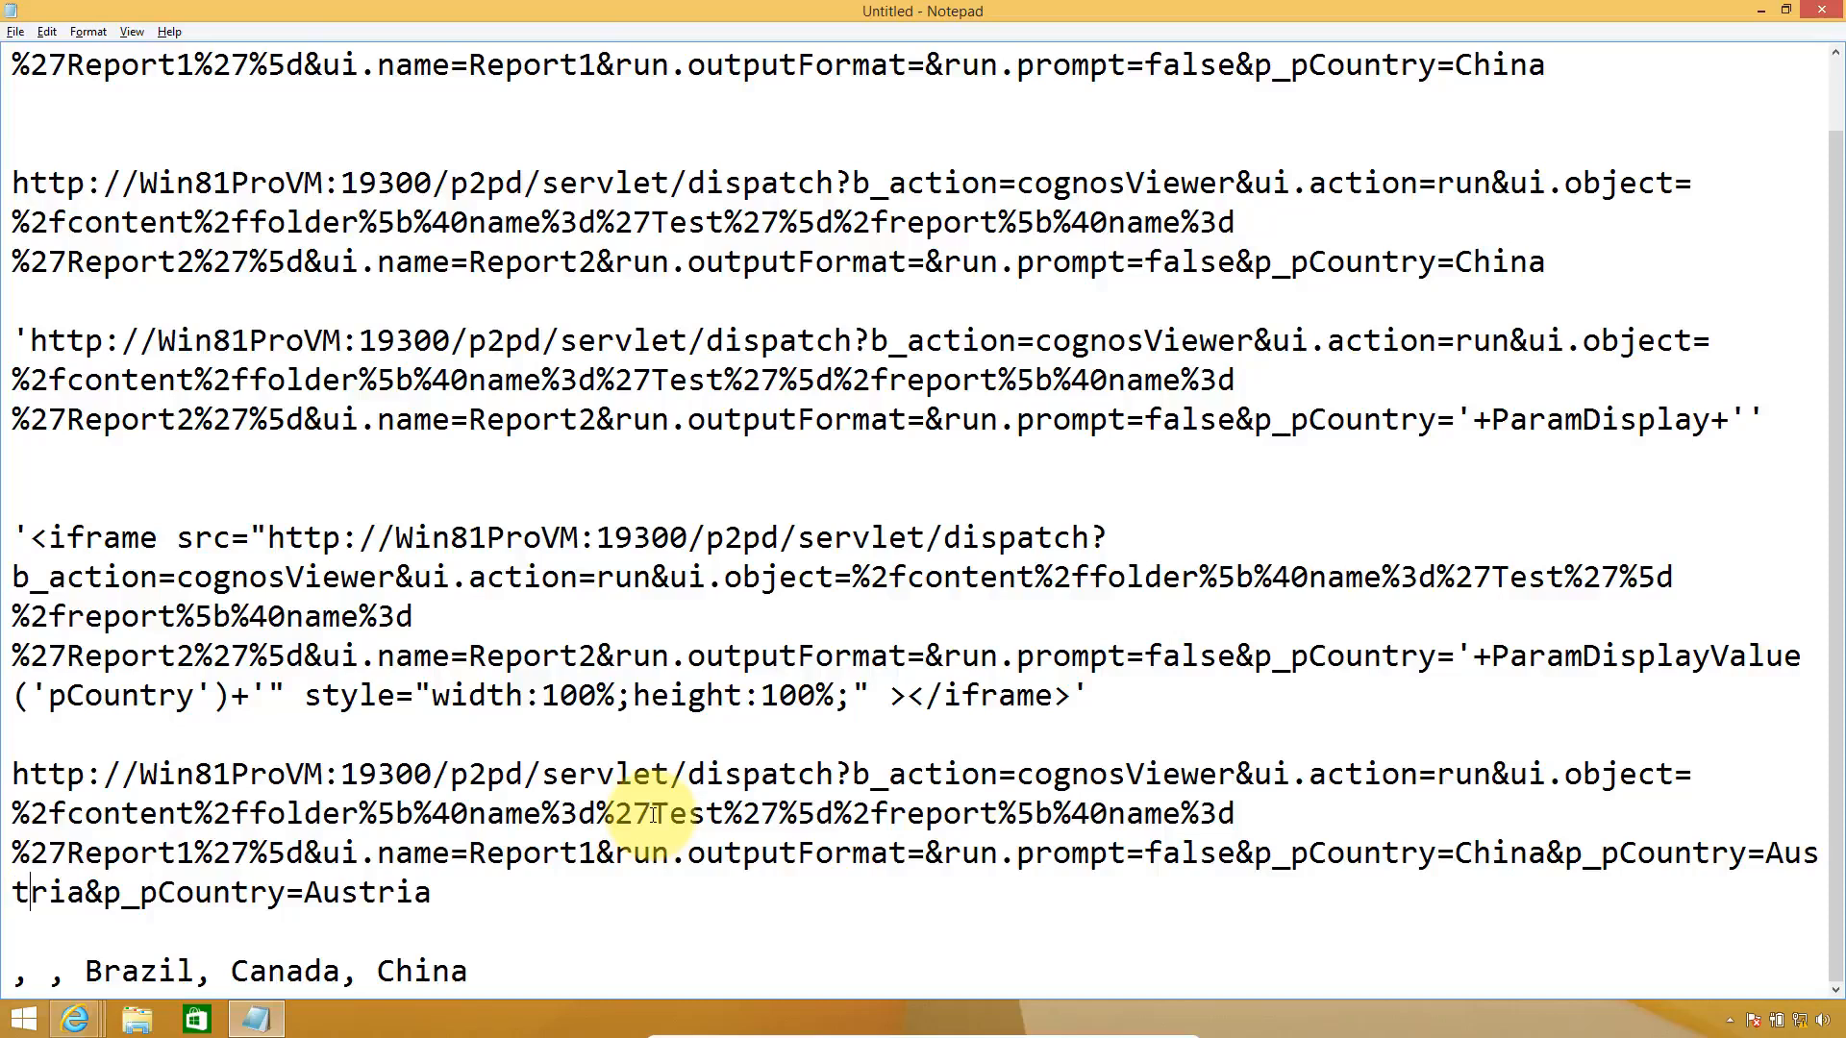
{"action": "key", "text": "Down"}
{"action": "key", "text": "Down"}
{"action": "key", "text": "shift+Left"}
{"action": "key", "text": "shift+Left"}
{"action": "key", "text": "shift+Left"}
{"action": "key", "text": "shift+Left"}
{"action": "key", "text": "shift+Left"}
{"action": "key", "text": "shift+Left"}
{"action": "key", "text": "shift+Left"}
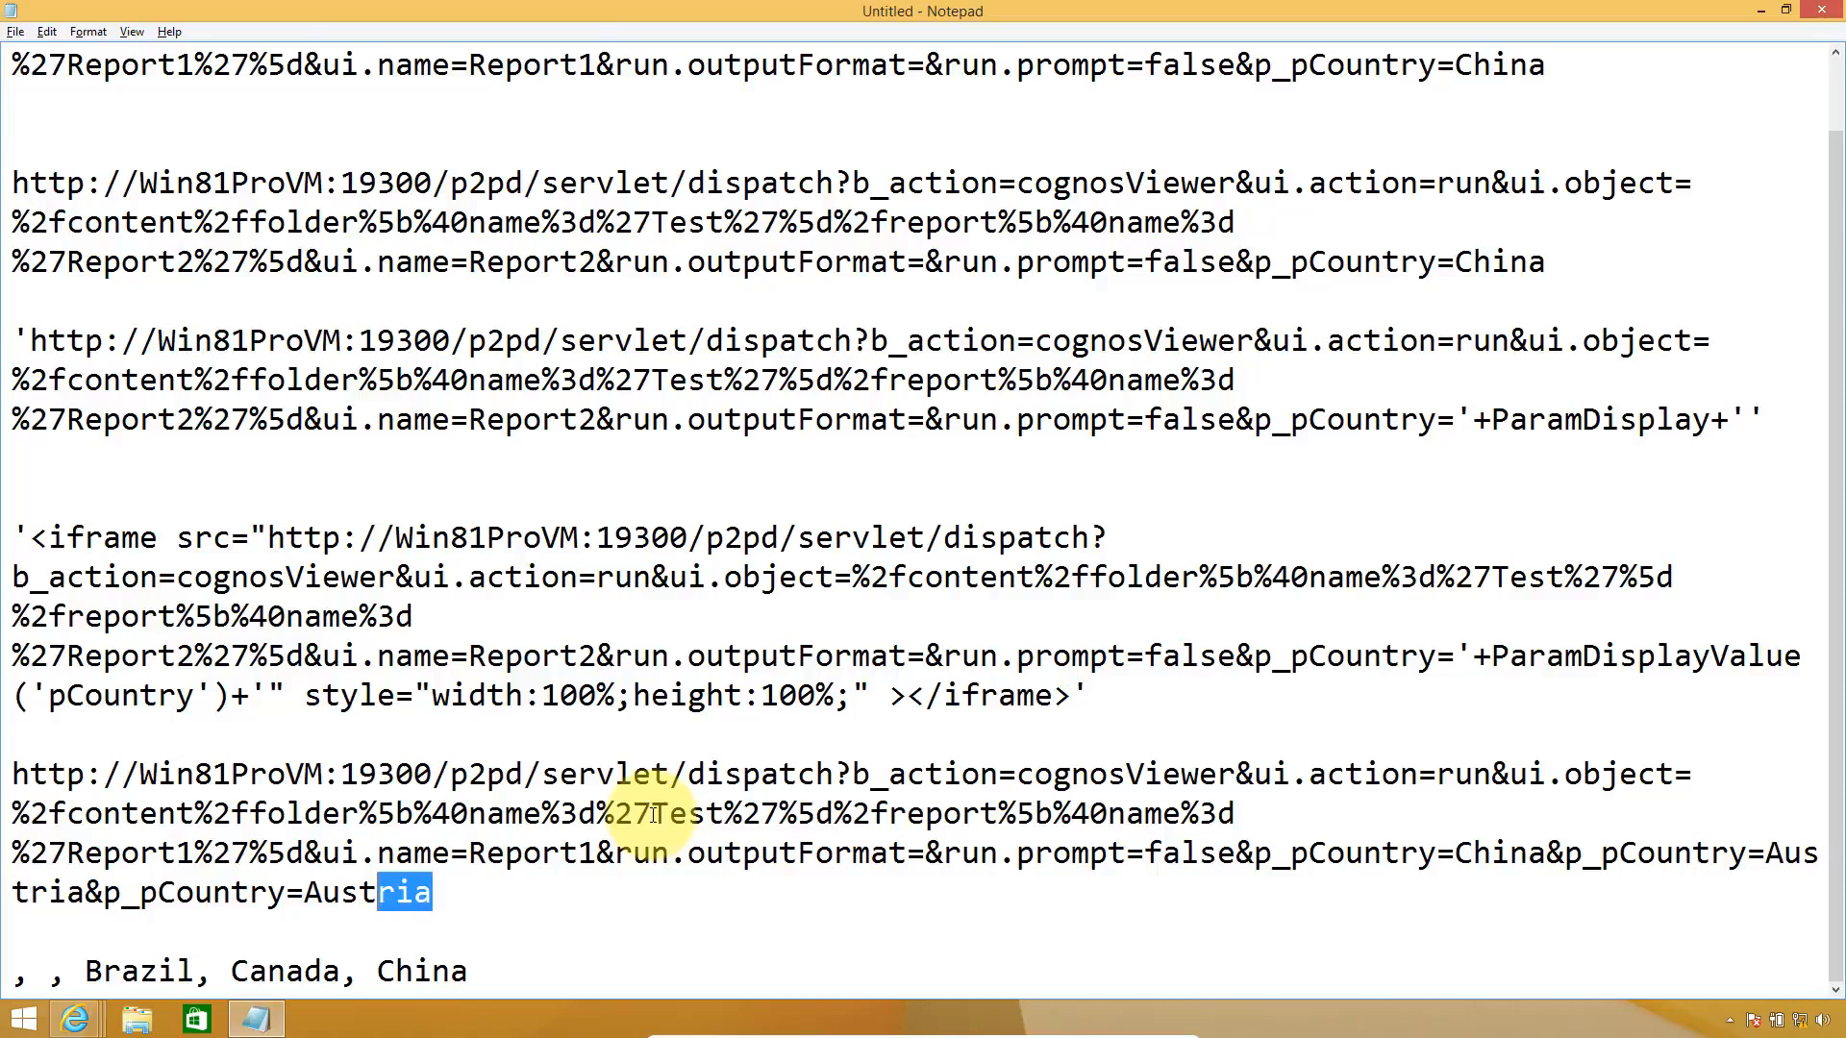
{"action": "key", "text": "ctrl+v"}
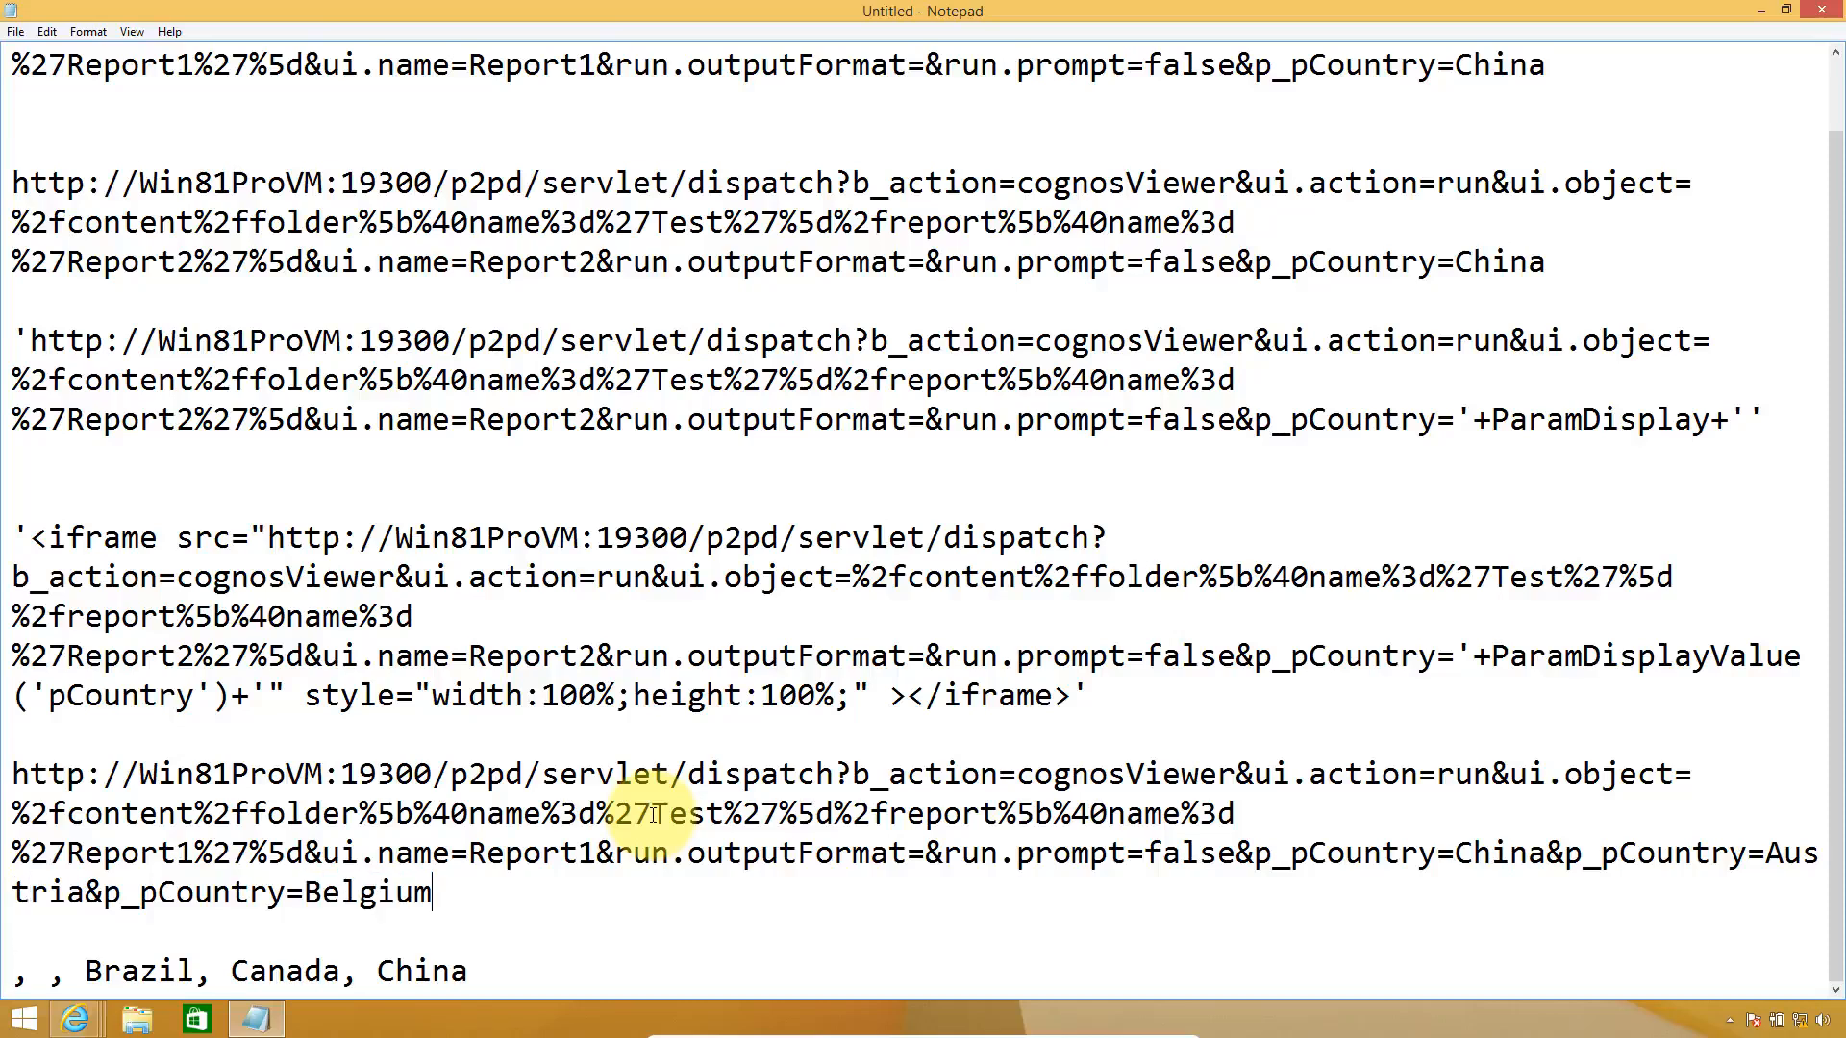
{"action": "key", "text": "shift+Up"}
{"action": "key", "text": "shift+Up"}
{"action": "key", "text": "shift+Up"}
{"action": "key", "text": "shift+Home"}
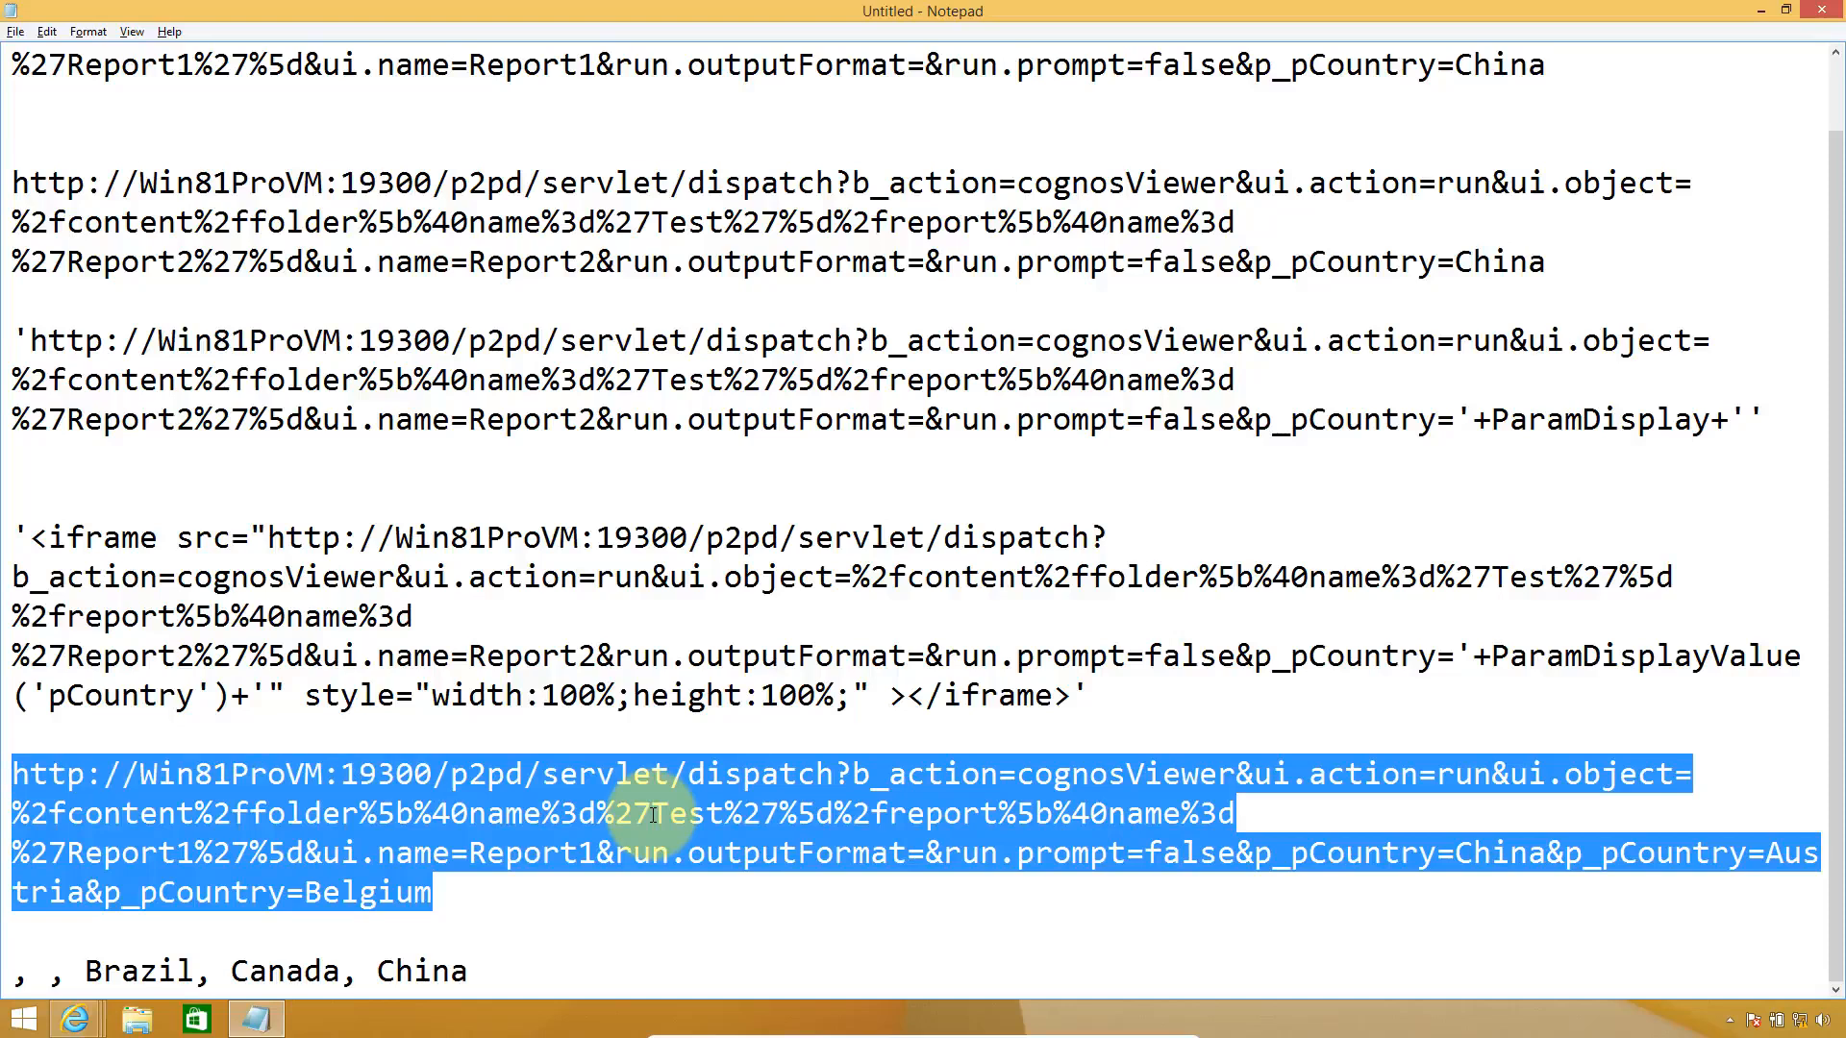
{"action": "key", "text": "Right"}
- Copy &p_pCountry=Belgium and append it two more times at the end of the Report1 URL
{"action": "key", "text": "Down"}
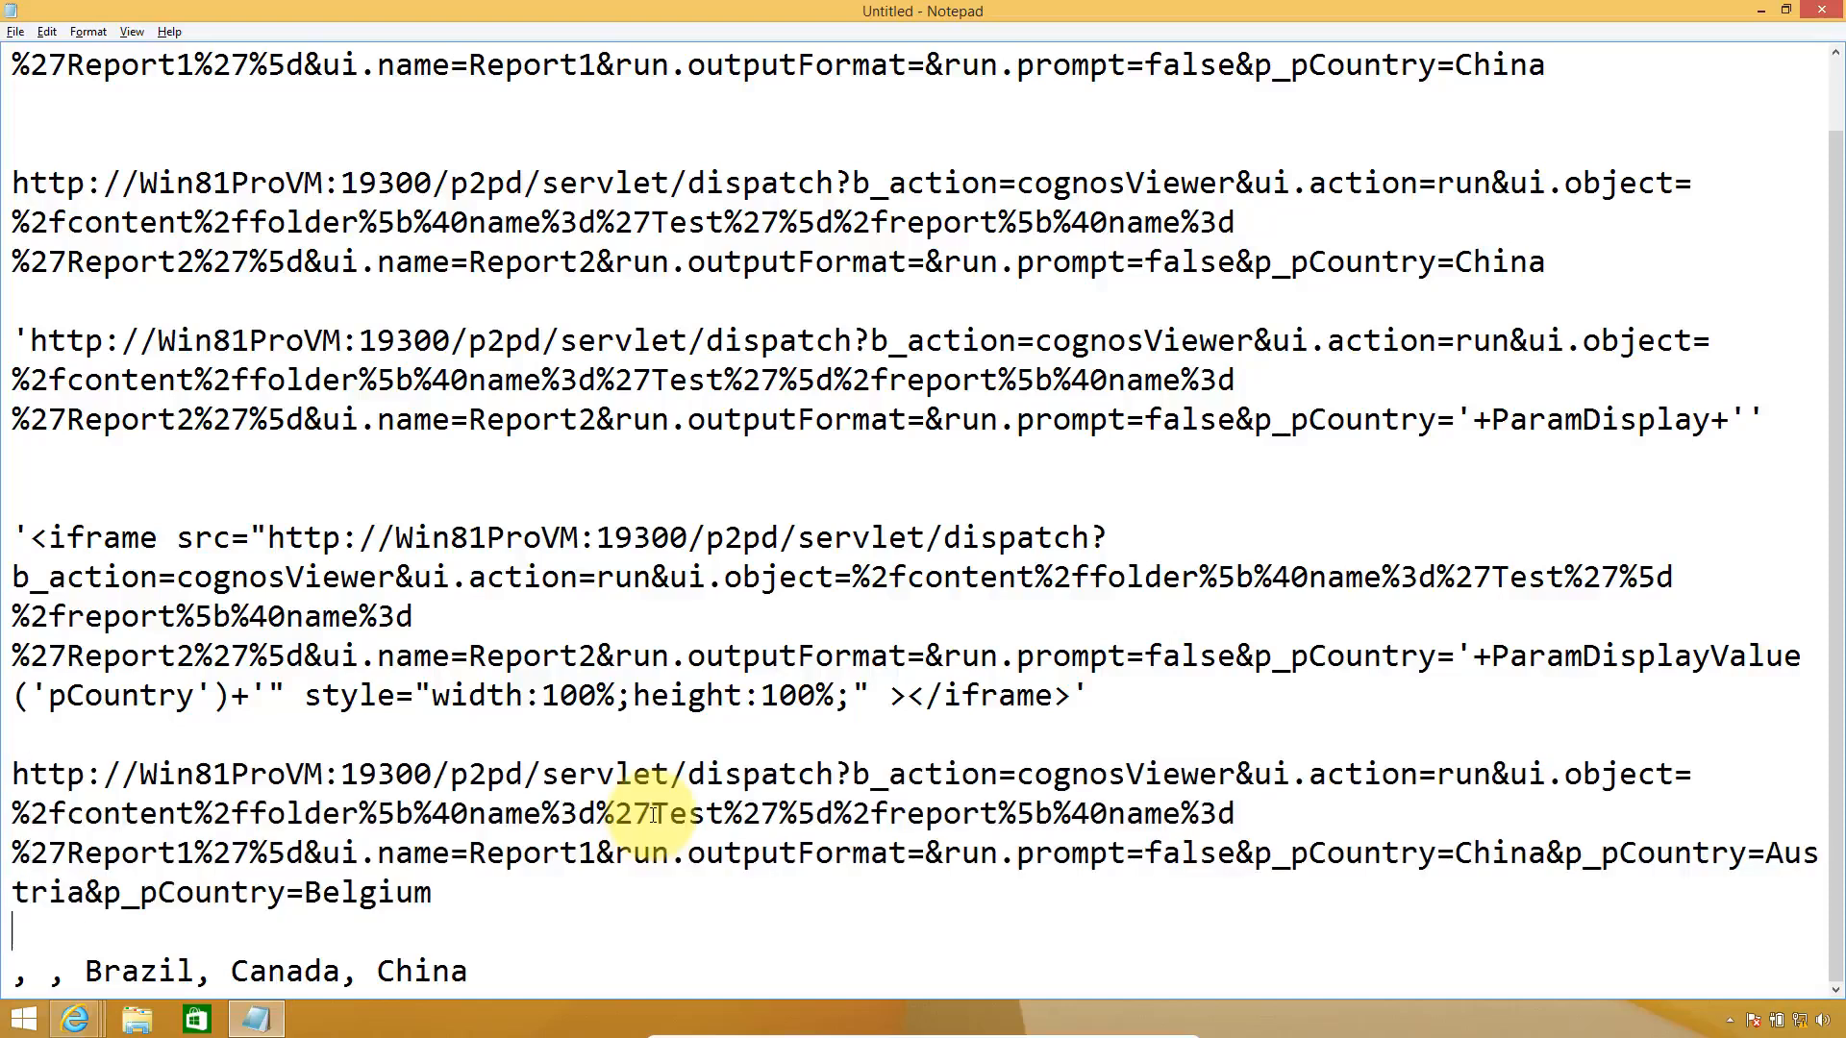
{"action": "key", "text": "Left"}
{"action": "key", "text": "shift+End"}
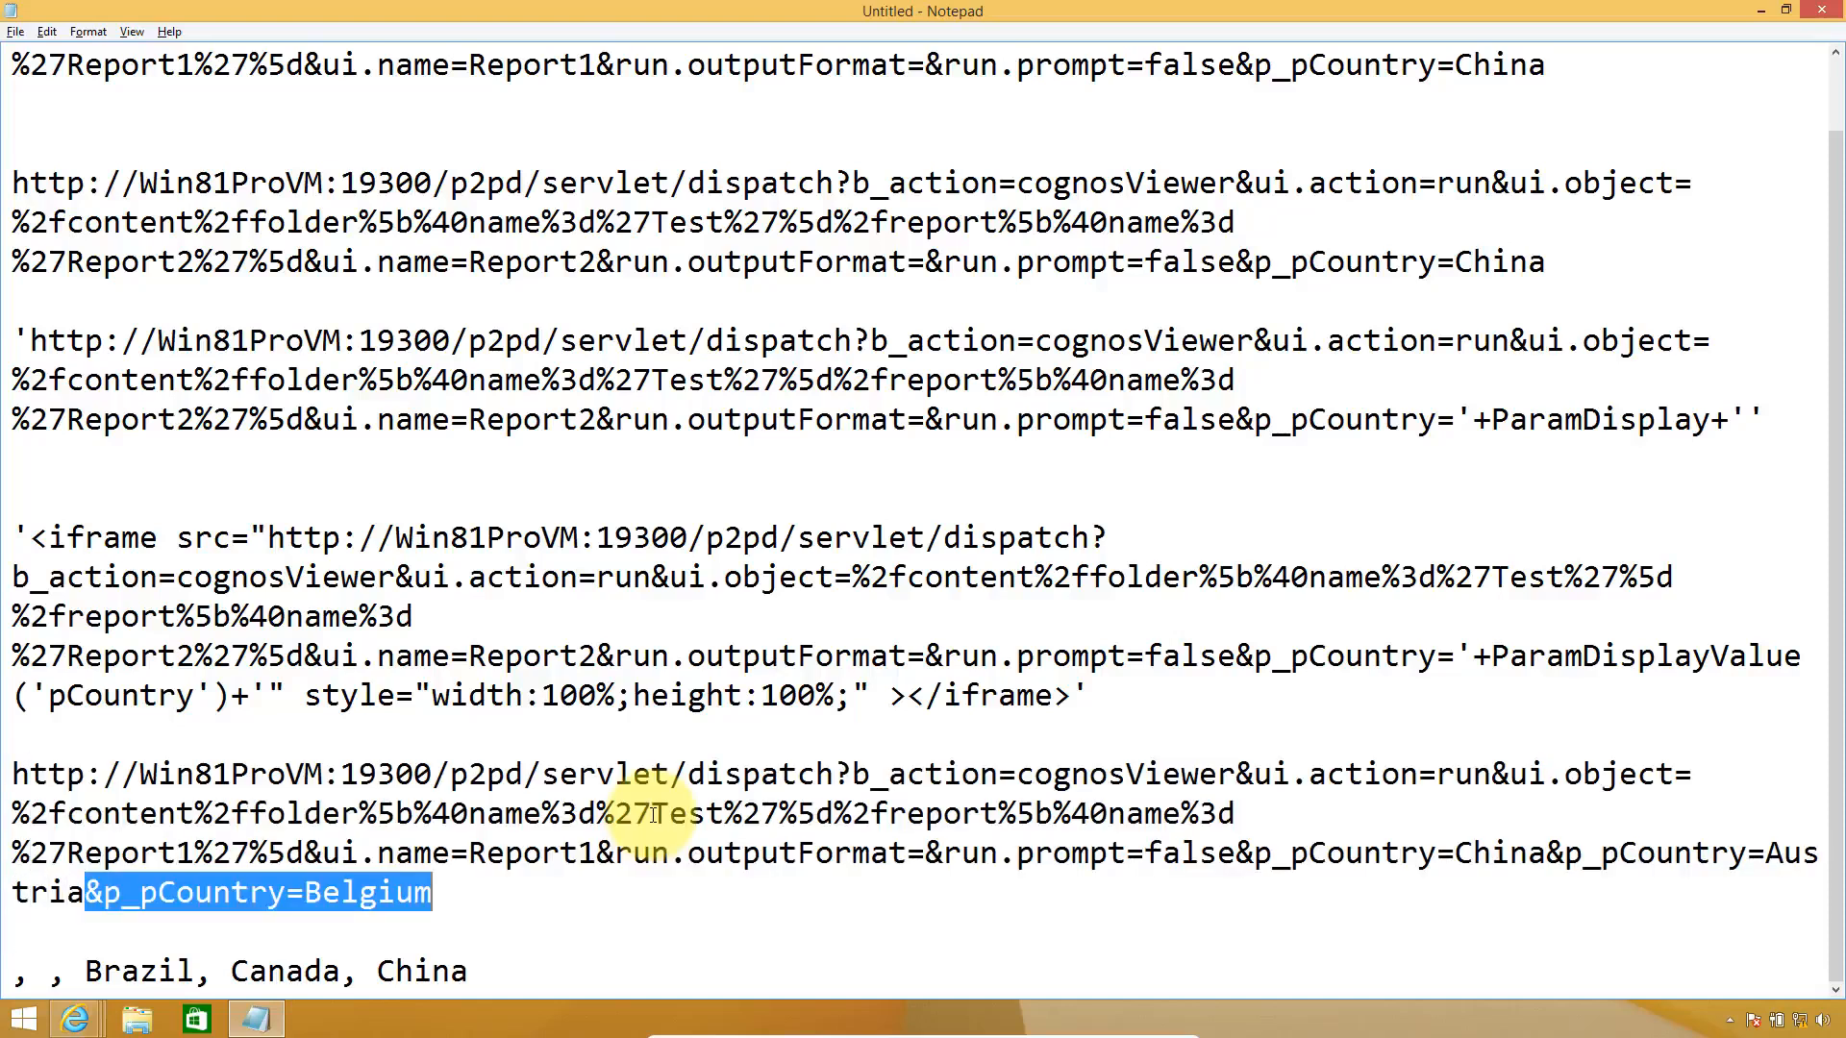
{"action": "key", "text": "Down"}
{"action": "key", "text": "ctrl+v"}
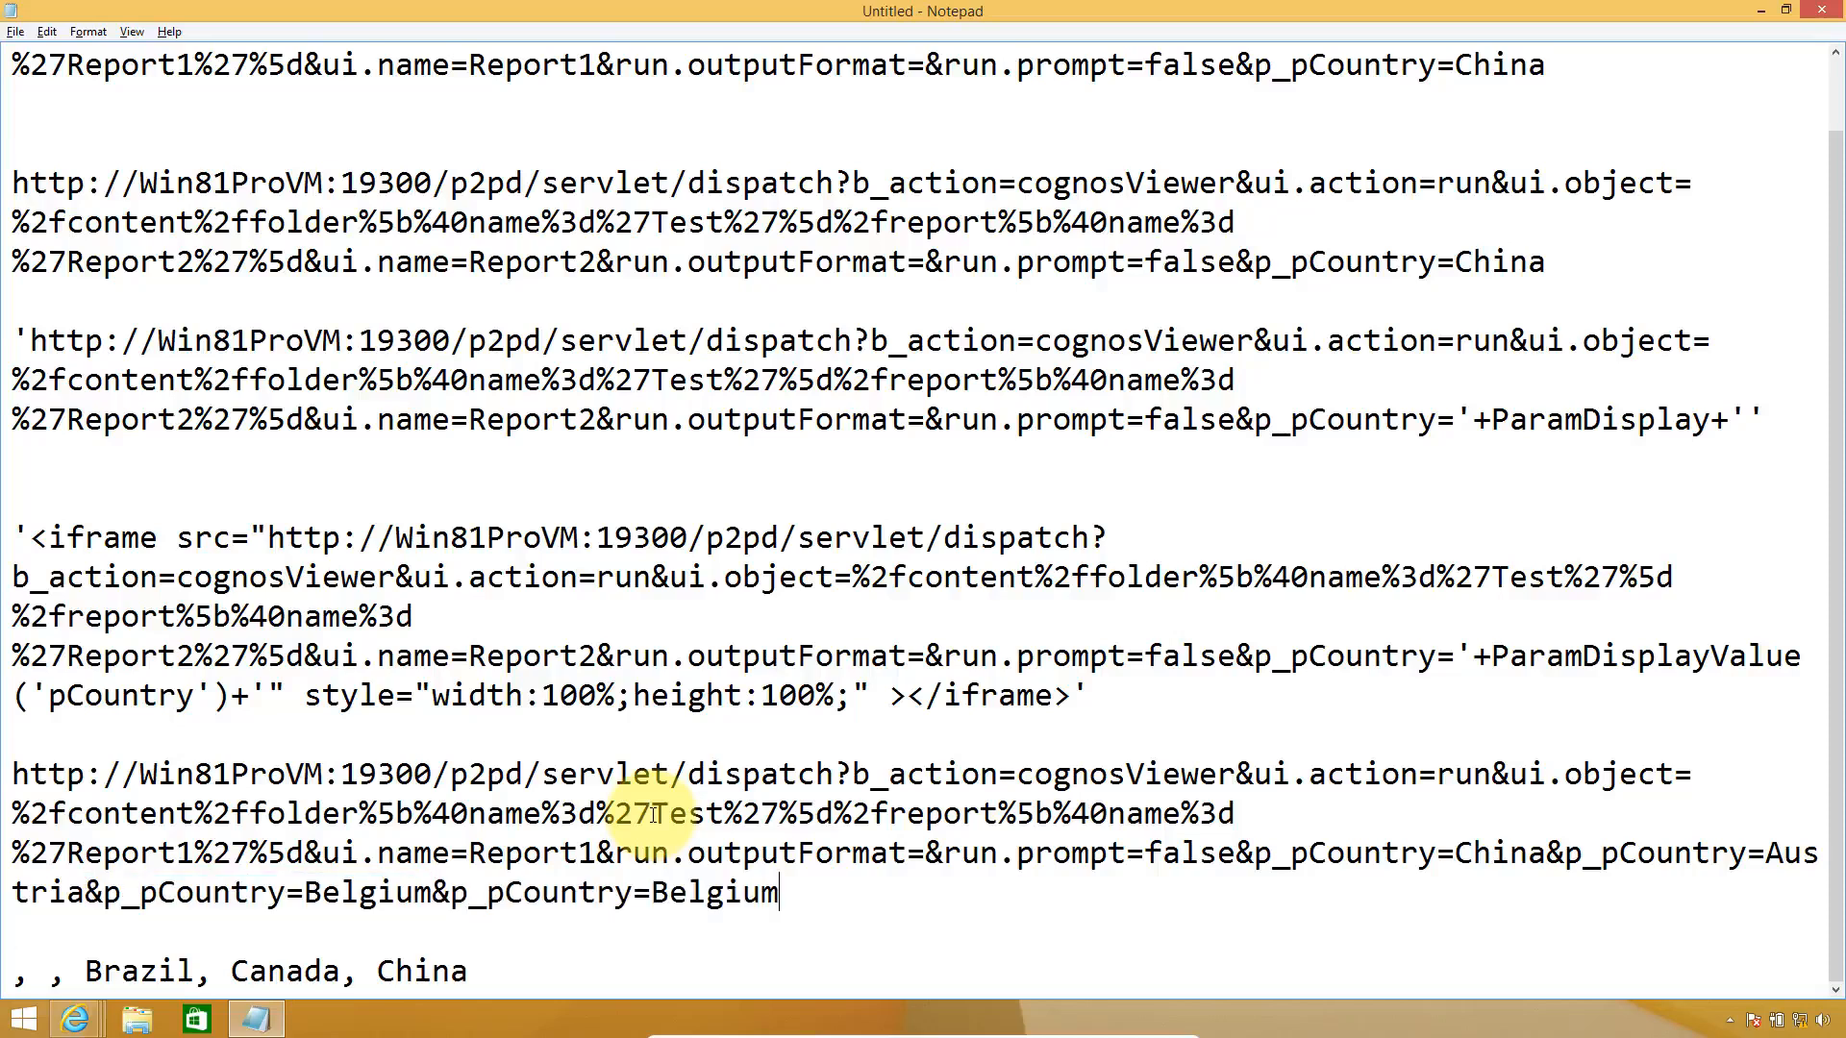
{"action": "key", "text": "ctrl+v"}
- Cut Brazil from the country list and use it to replace Belgium in the second-to-last p_pCountry parameter
{"action": "key", "text": "Down"}
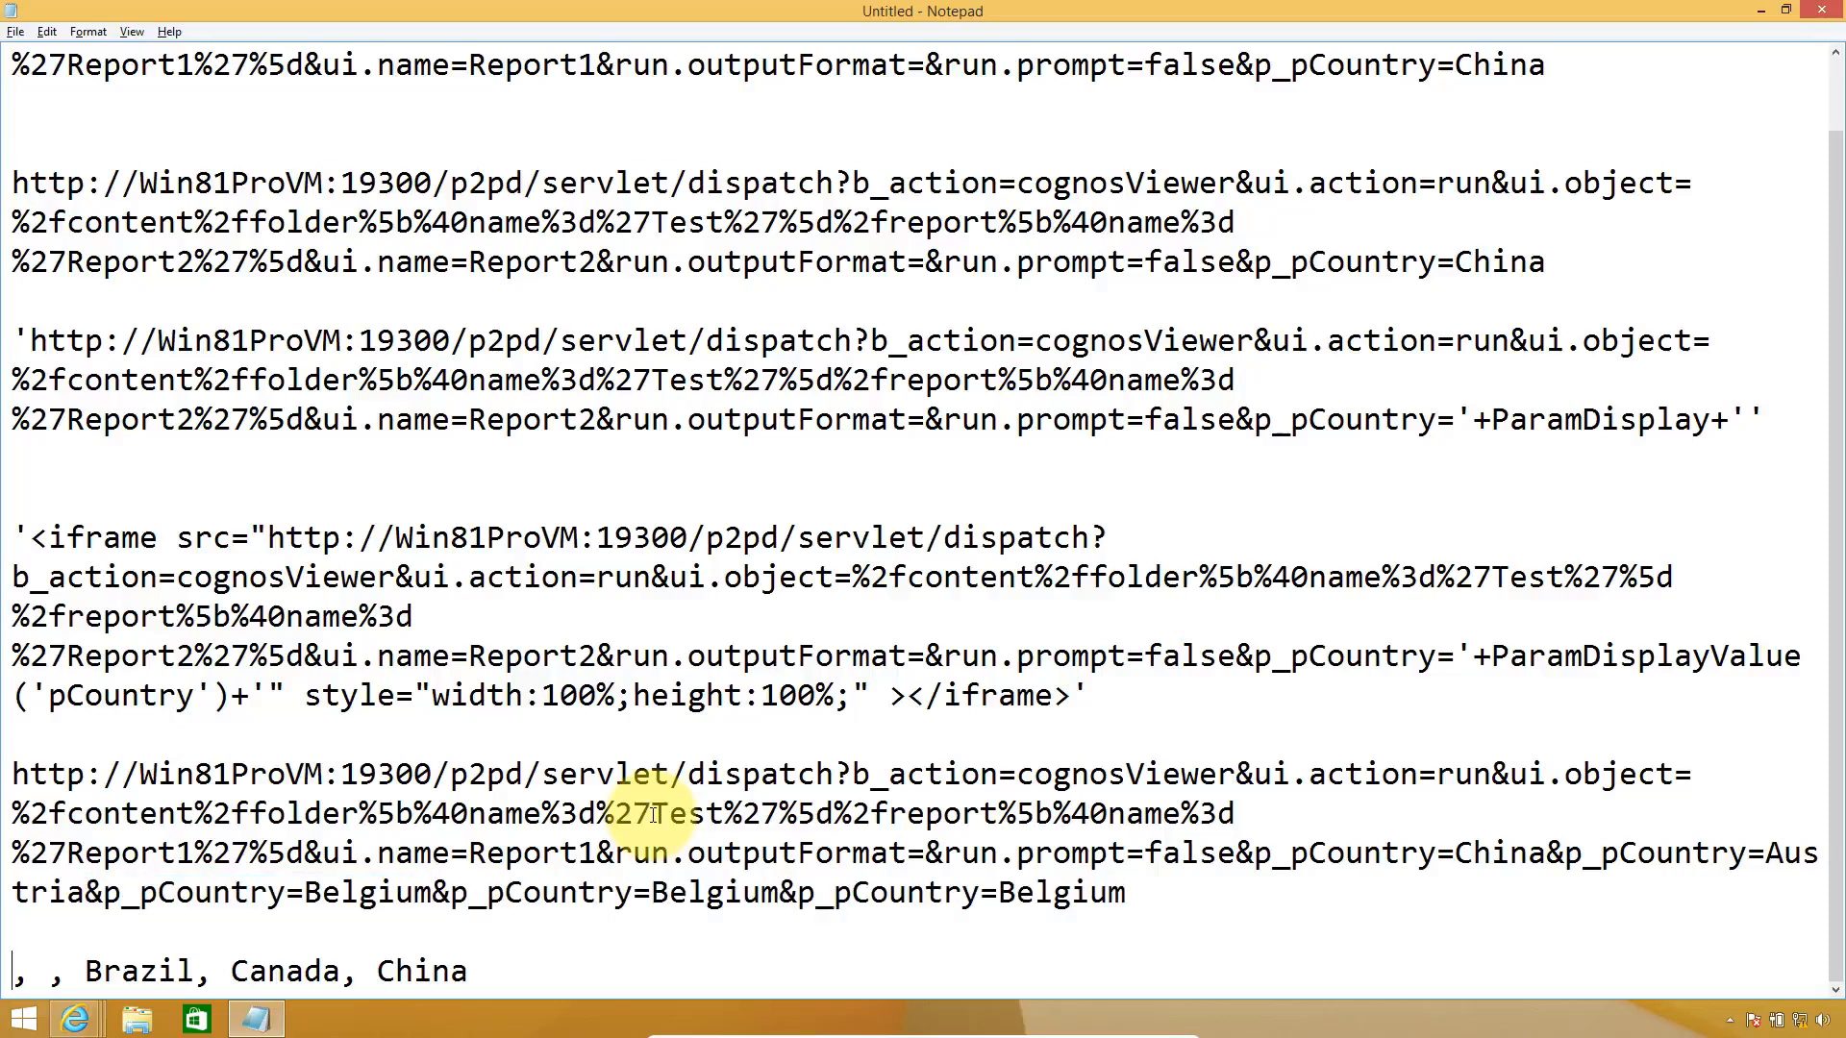
{"action": "key", "text": "Right"}
{"action": "key", "text": "Right"}
{"action": "key", "text": "Right"}
{"action": "key", "text": "Right"}
{"action": "key", "text": "shift+Right"}
{"action": "key", "text": "shift+Right"}
{"action": "key", "text": "shift+Right"}
{"action": "key", "text": "shift+Right"}
{"action": "key", "text": "shift+Right"}
{"action": "key", "text": "shift+Right"}
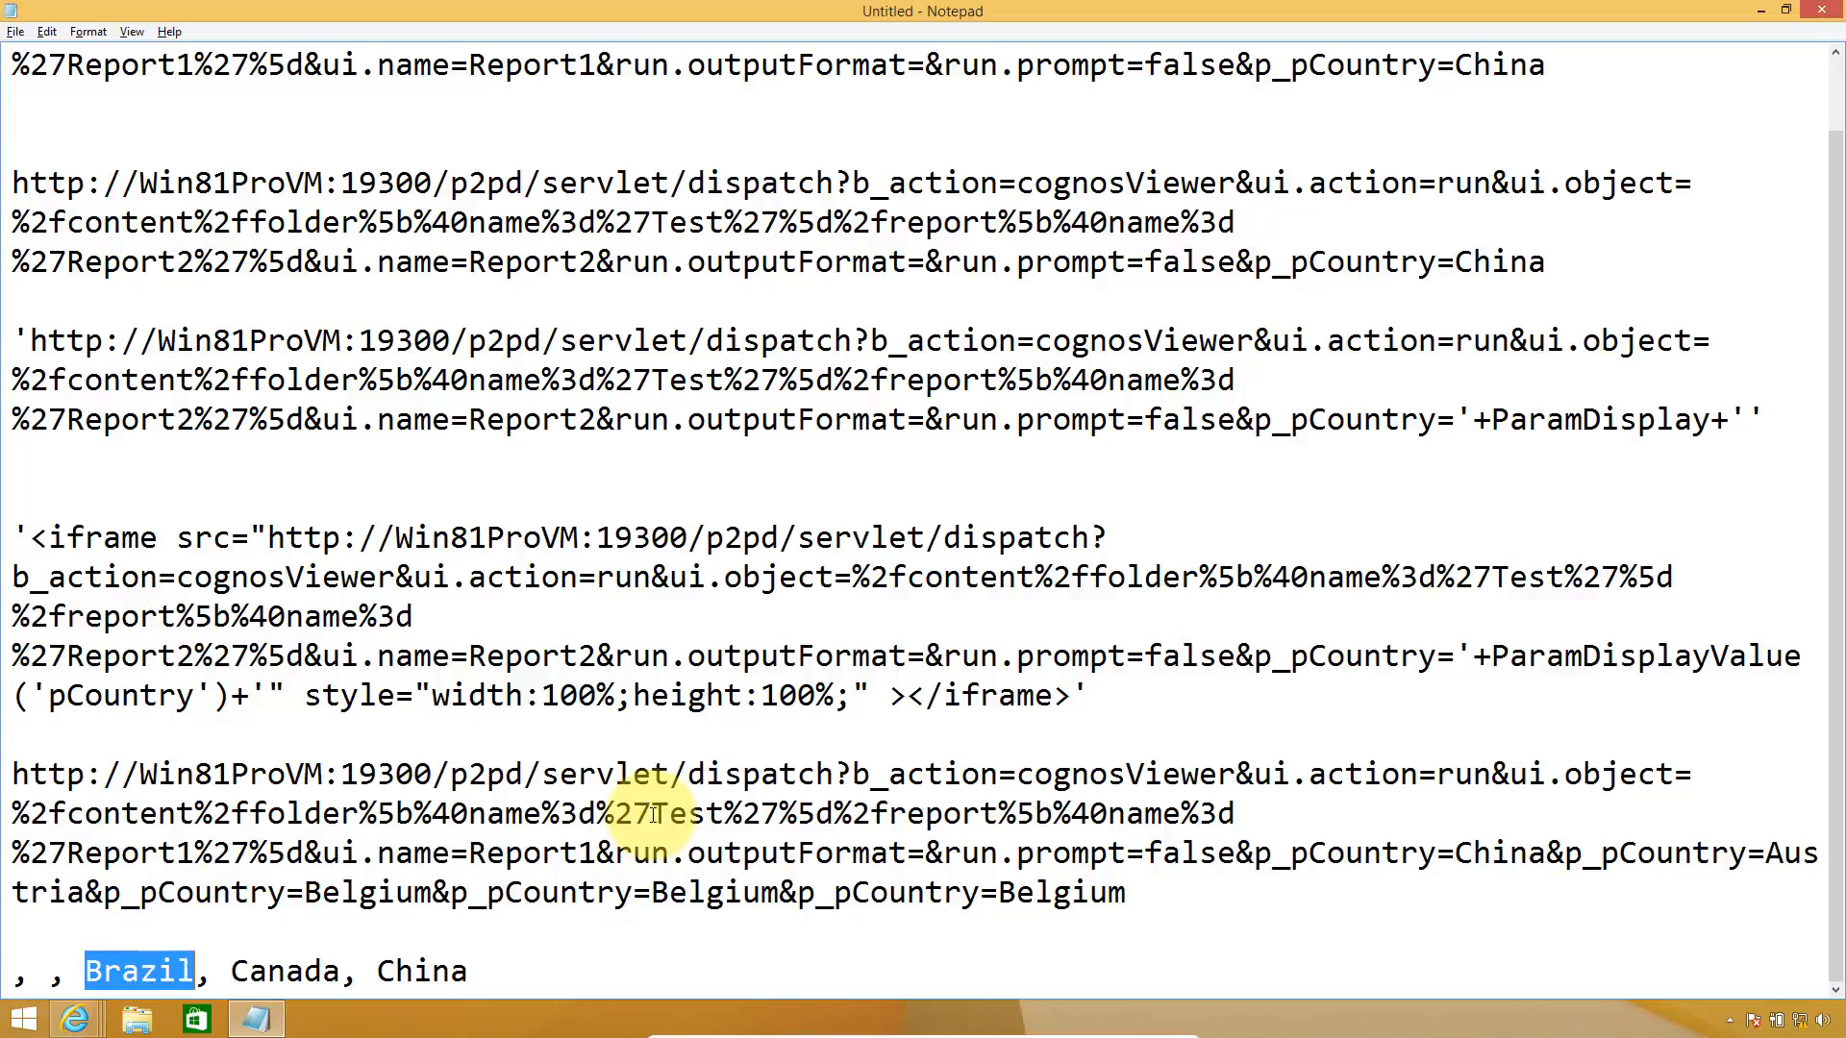
{"action": "key", "text": "shift+Right"}
{"action": "key", "text": "shift+Left"}
{"action": "key", "text": "ctrl+x"}
{"action": "key", "text": "Up"}
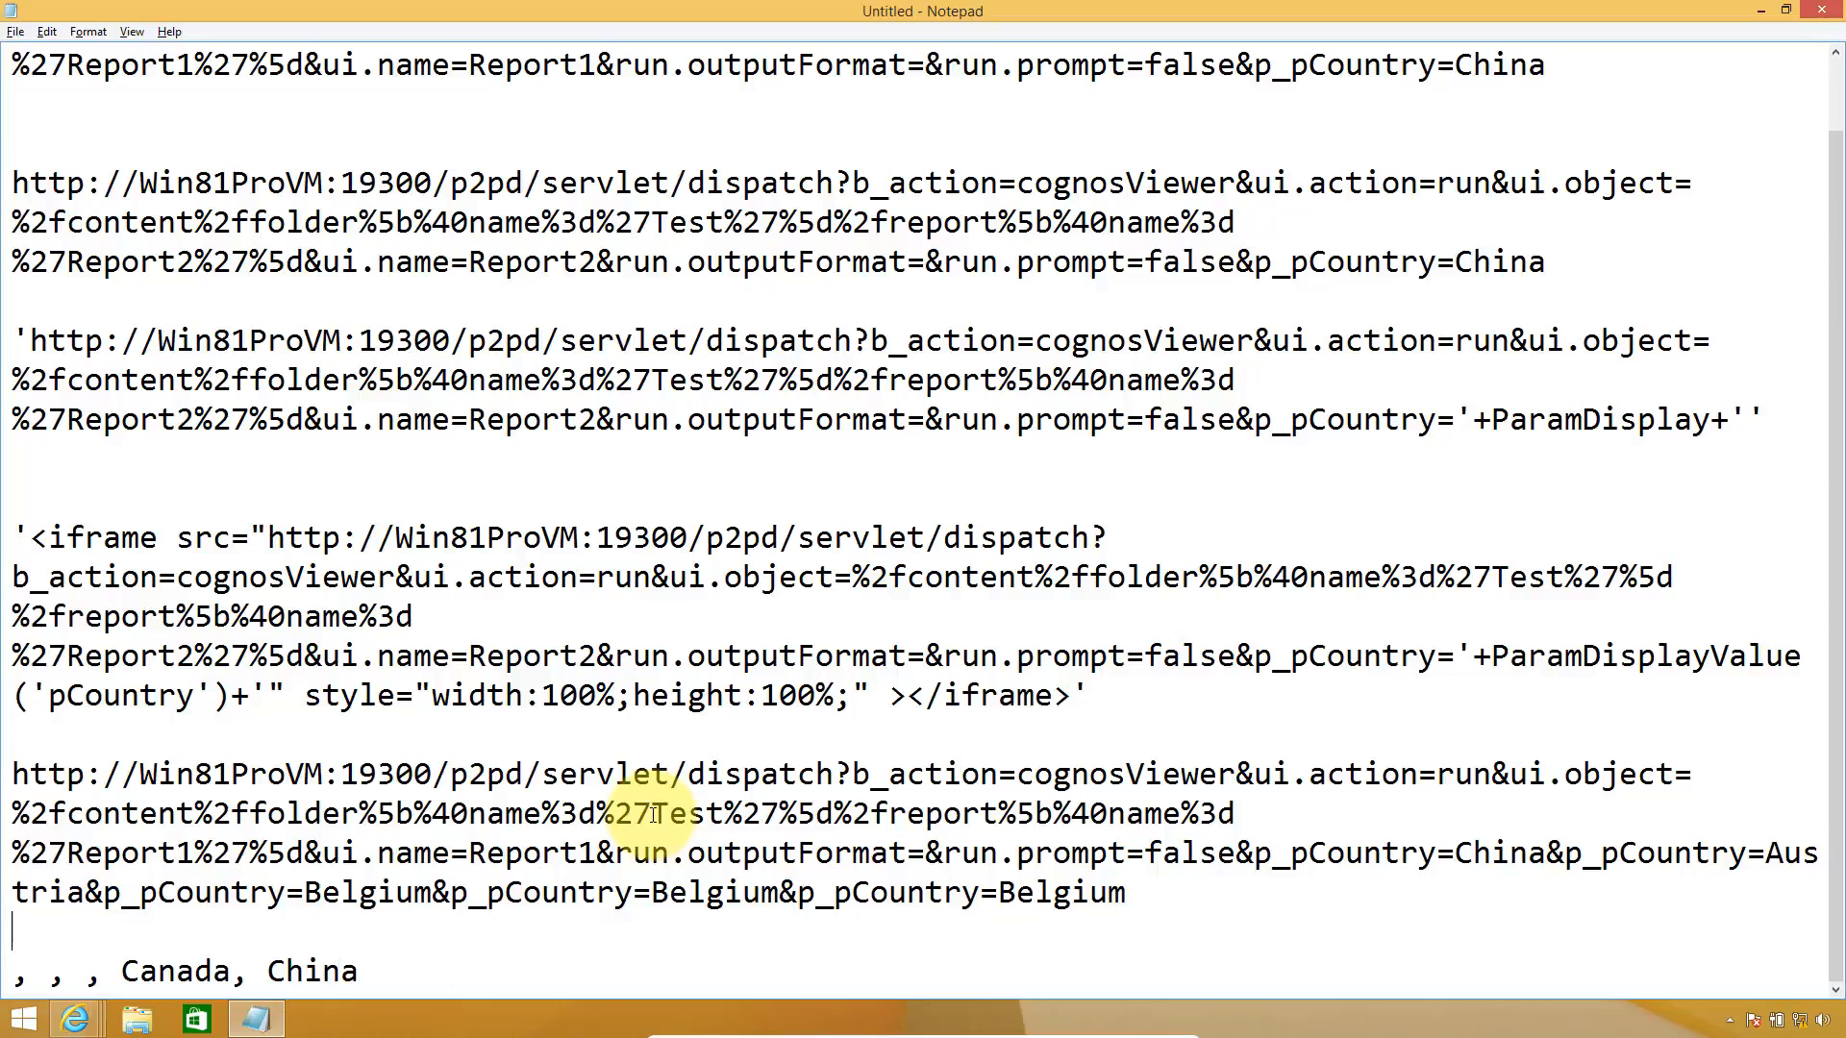
{"action": "key", "text": "Left"}
{"action": "key", "text": "ctrl+Left"}
{"action": "key", "text": "ctrl+Left"}
{"action": "key", "text": "ctrl+Left"}
{"action": "key", "text": "Down"}
{"action": "key", "text": "Left"}
{"action": "key", "text": "shift+Left"}
{"action": "key", "text": "shift+Left"}
{"action": "key", "text": "shift+Left"}
{"action": "key", "text": "shift+Left"}
{"action": "key", "text": "shift+Left"}
{"action": "key", "text": "shift+Left"}
{"action": "key", "text": "shift+Left"}
{"action": "key", "text": "ctrl+v"}
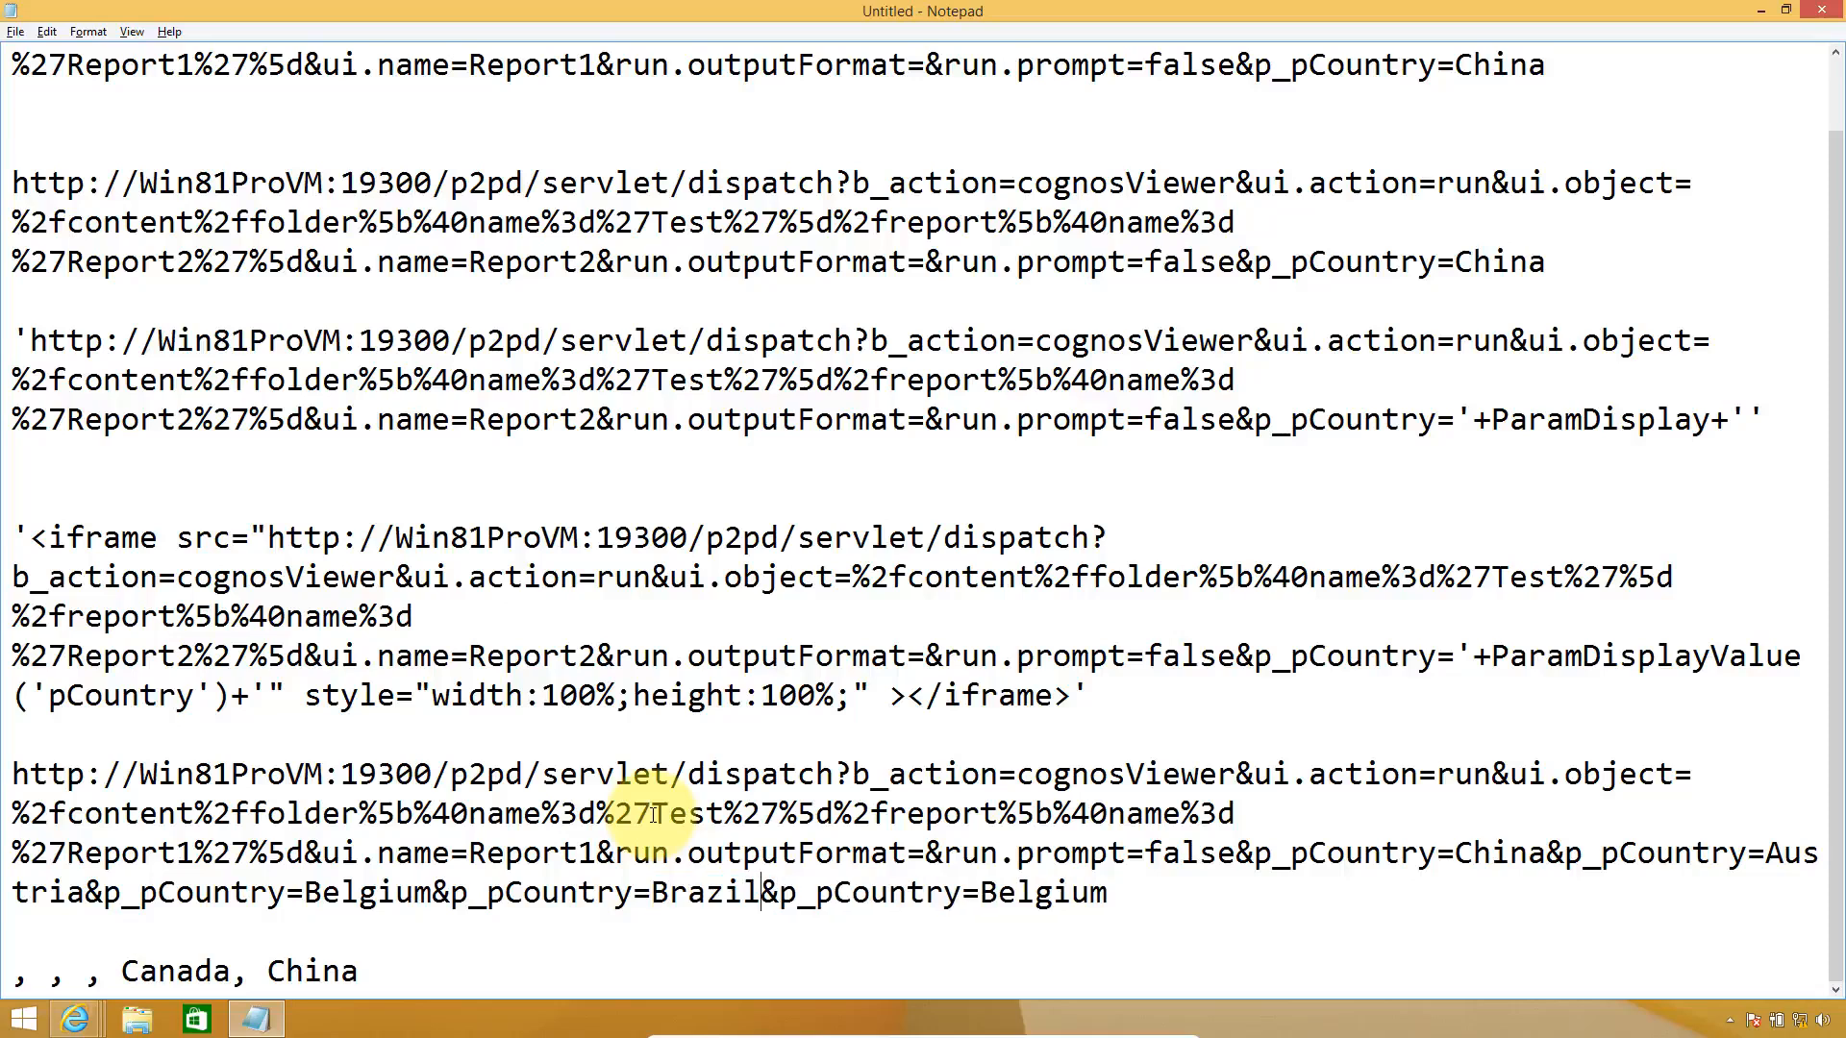
- Cut Canada from the country list and use it to replace Belgium in the final p_pCountry parameter
{"action": "key", "text": "Right"}
{"action": "key", "text": "Right"}
{"action": "key", "text": "Right"}
{"action": "key", "text": "Right"}
{"action": "key", "text": "Right"}
{"action": "key", "text": "Right"}
{"action": "key", "text": "shift+Right"}
{"action": "key", "text": "shift+Right"}
{"action": "key", "text": "shift+Right"}
{"action": "key", "text": "shift+Right"}
{"action": "key", "text": "shift+Right"}
{"action": "key", "text": "shift+Right"}
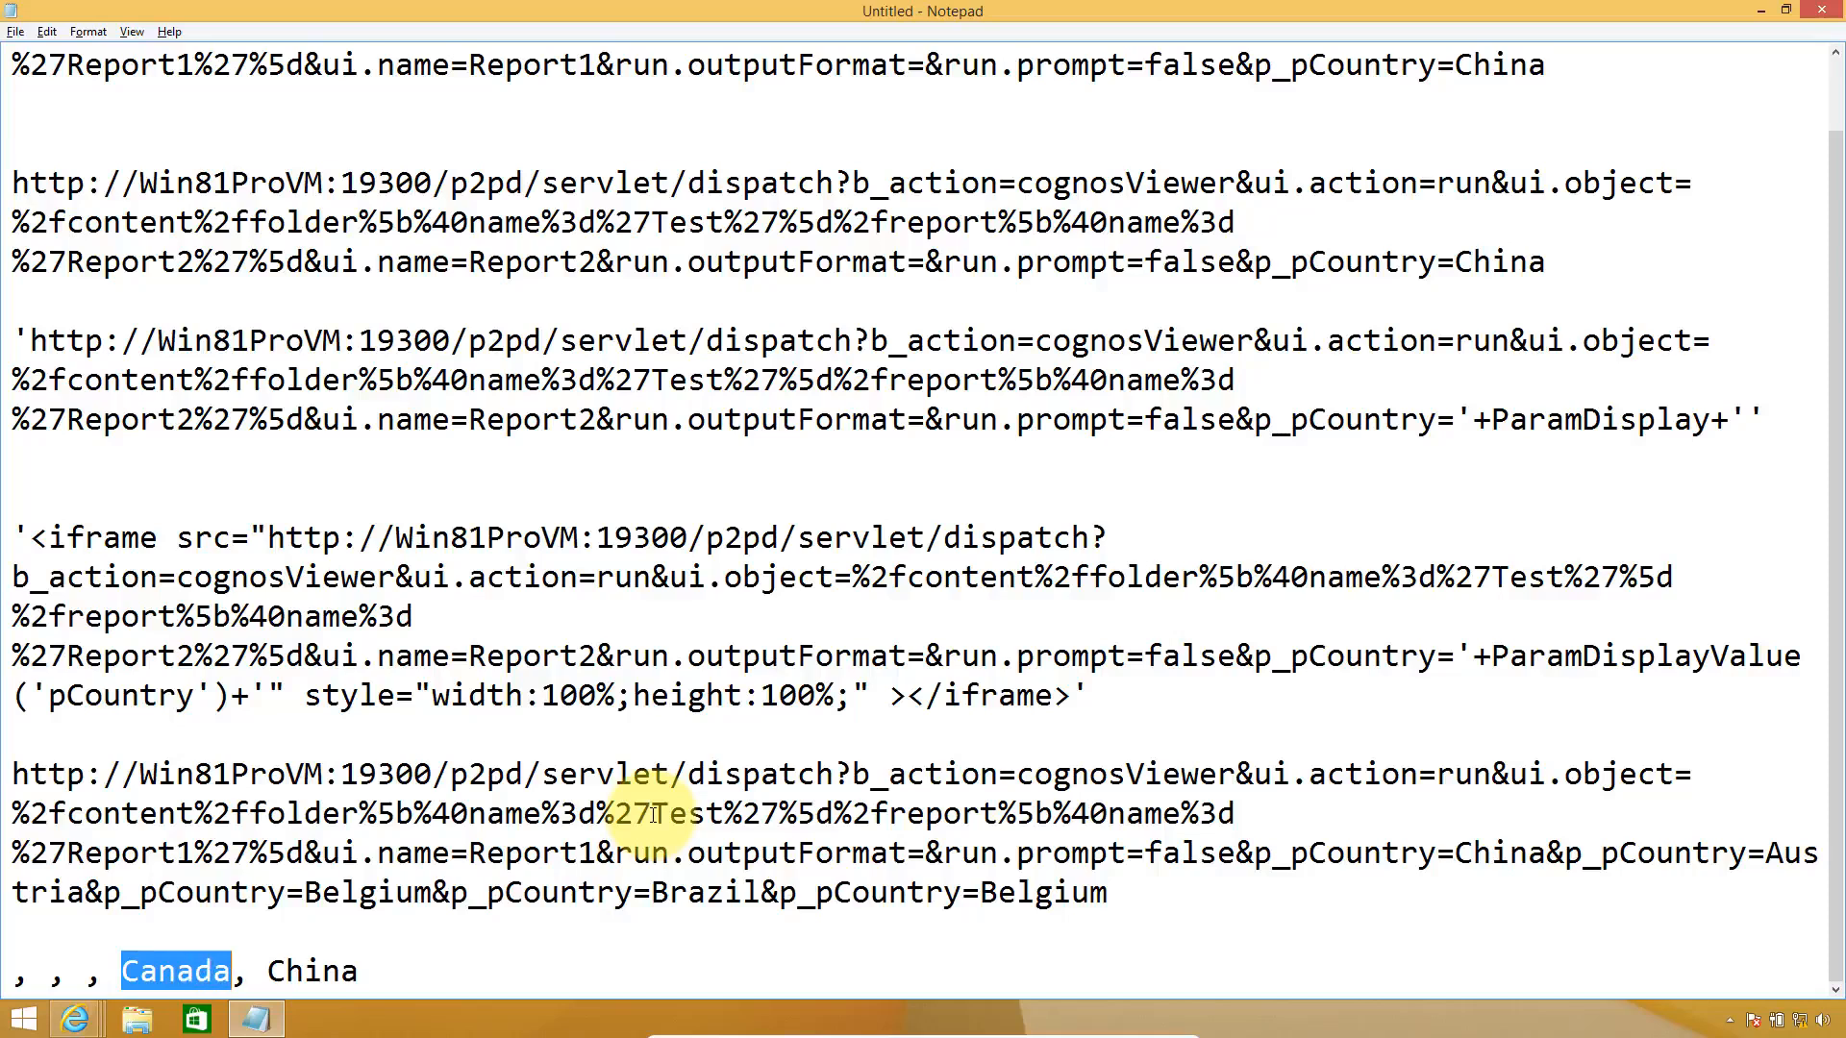
{"action": "key", "text": "ctrl+x"}
{"action": "key", "text": "Up"}
{"action": "key", "text": "Left"}
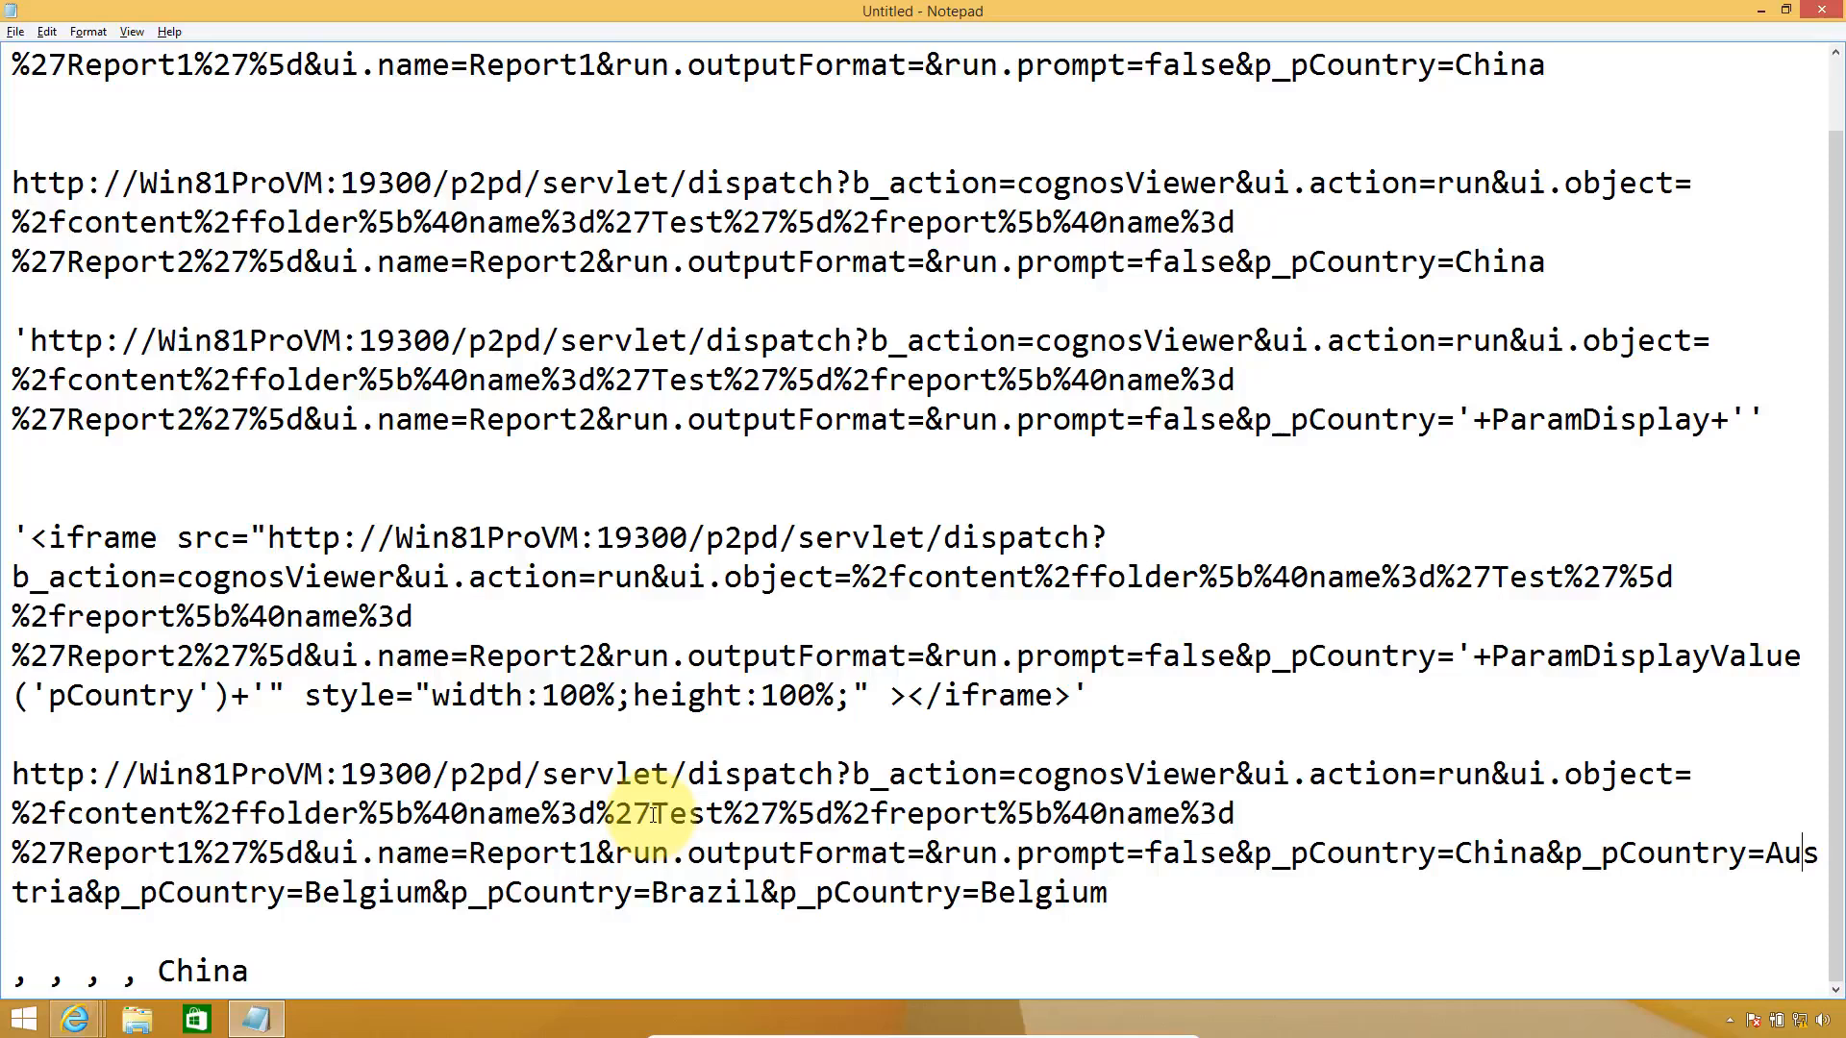
{"action": "key", "text": "Down"}
{"action": "key", "text": "shift+Left"}
{"action": "key", "text": "shift+Left"}
{"action": "key", "text": "shift+Left"}
{"action": "key", "text": "shift+Left"}
{"action": "key", "text": "shift+Left"}
{"action": "key", "text": "shift+Left"}
{"action": "key", "text": "shift+Left"}
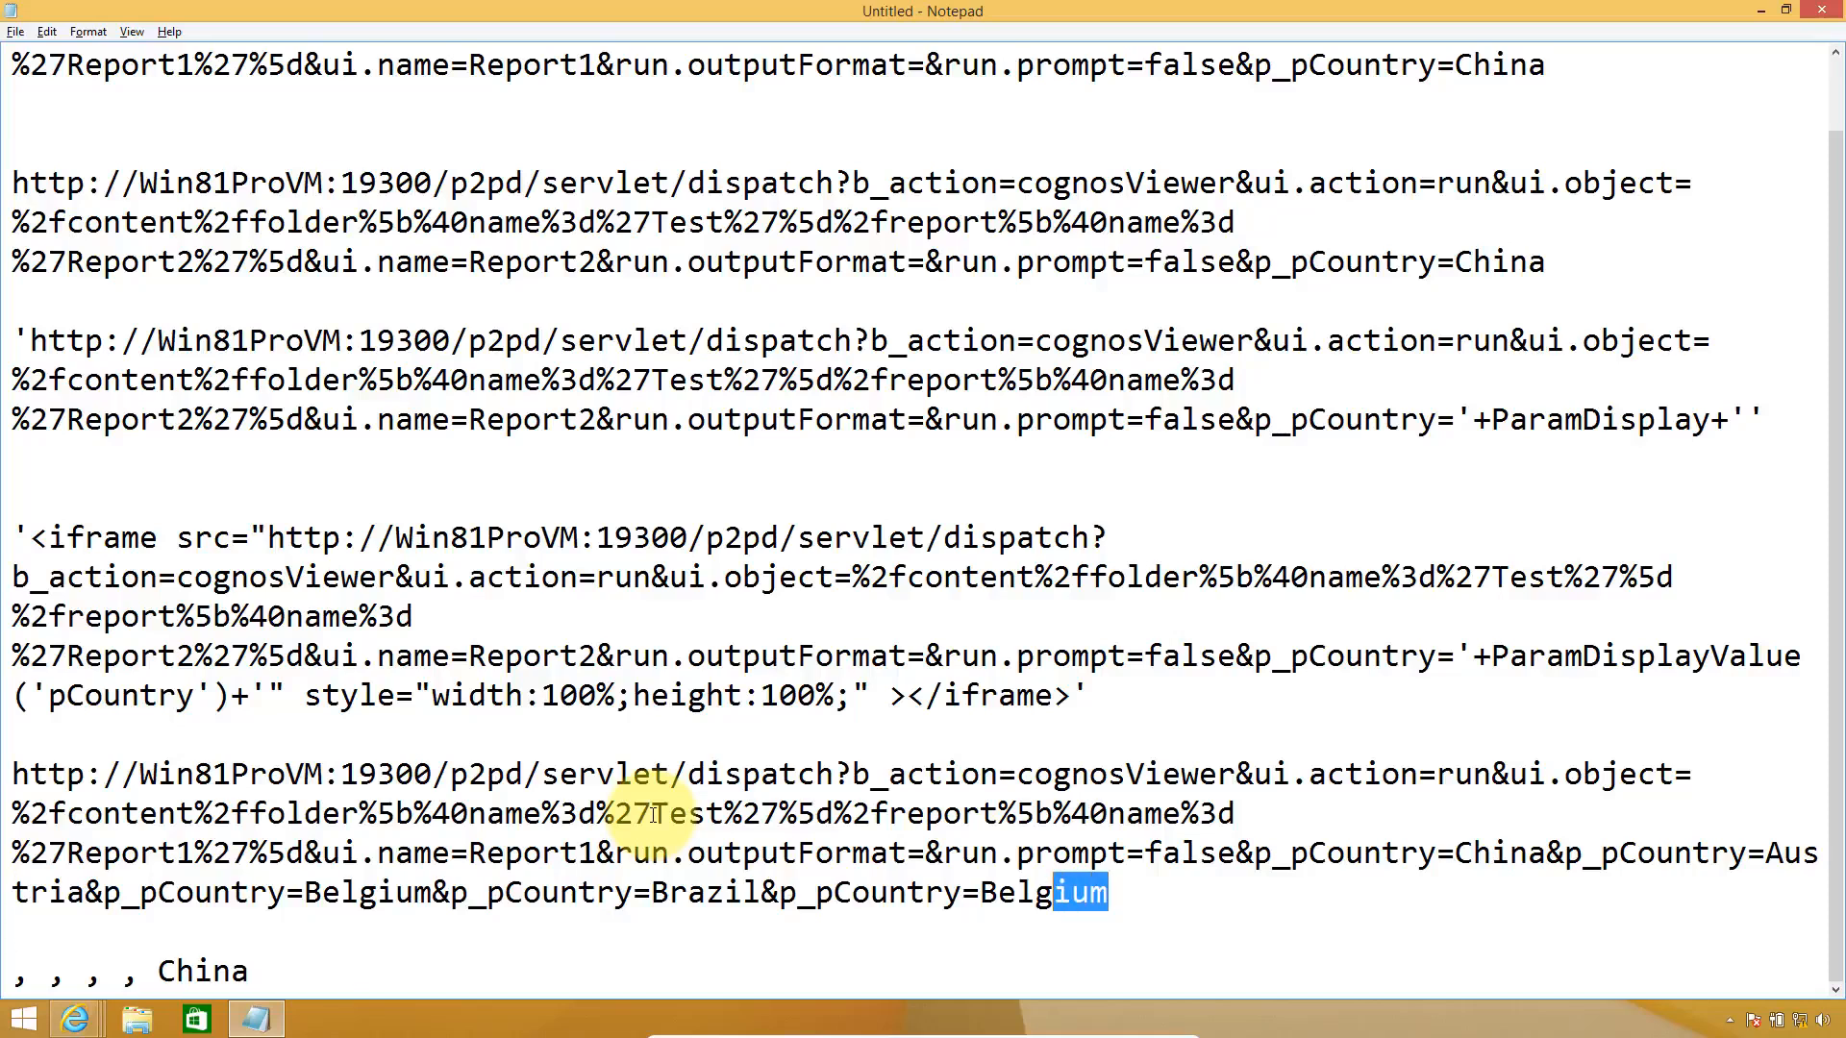
{"action": "key", "text": "ctrl+v"}
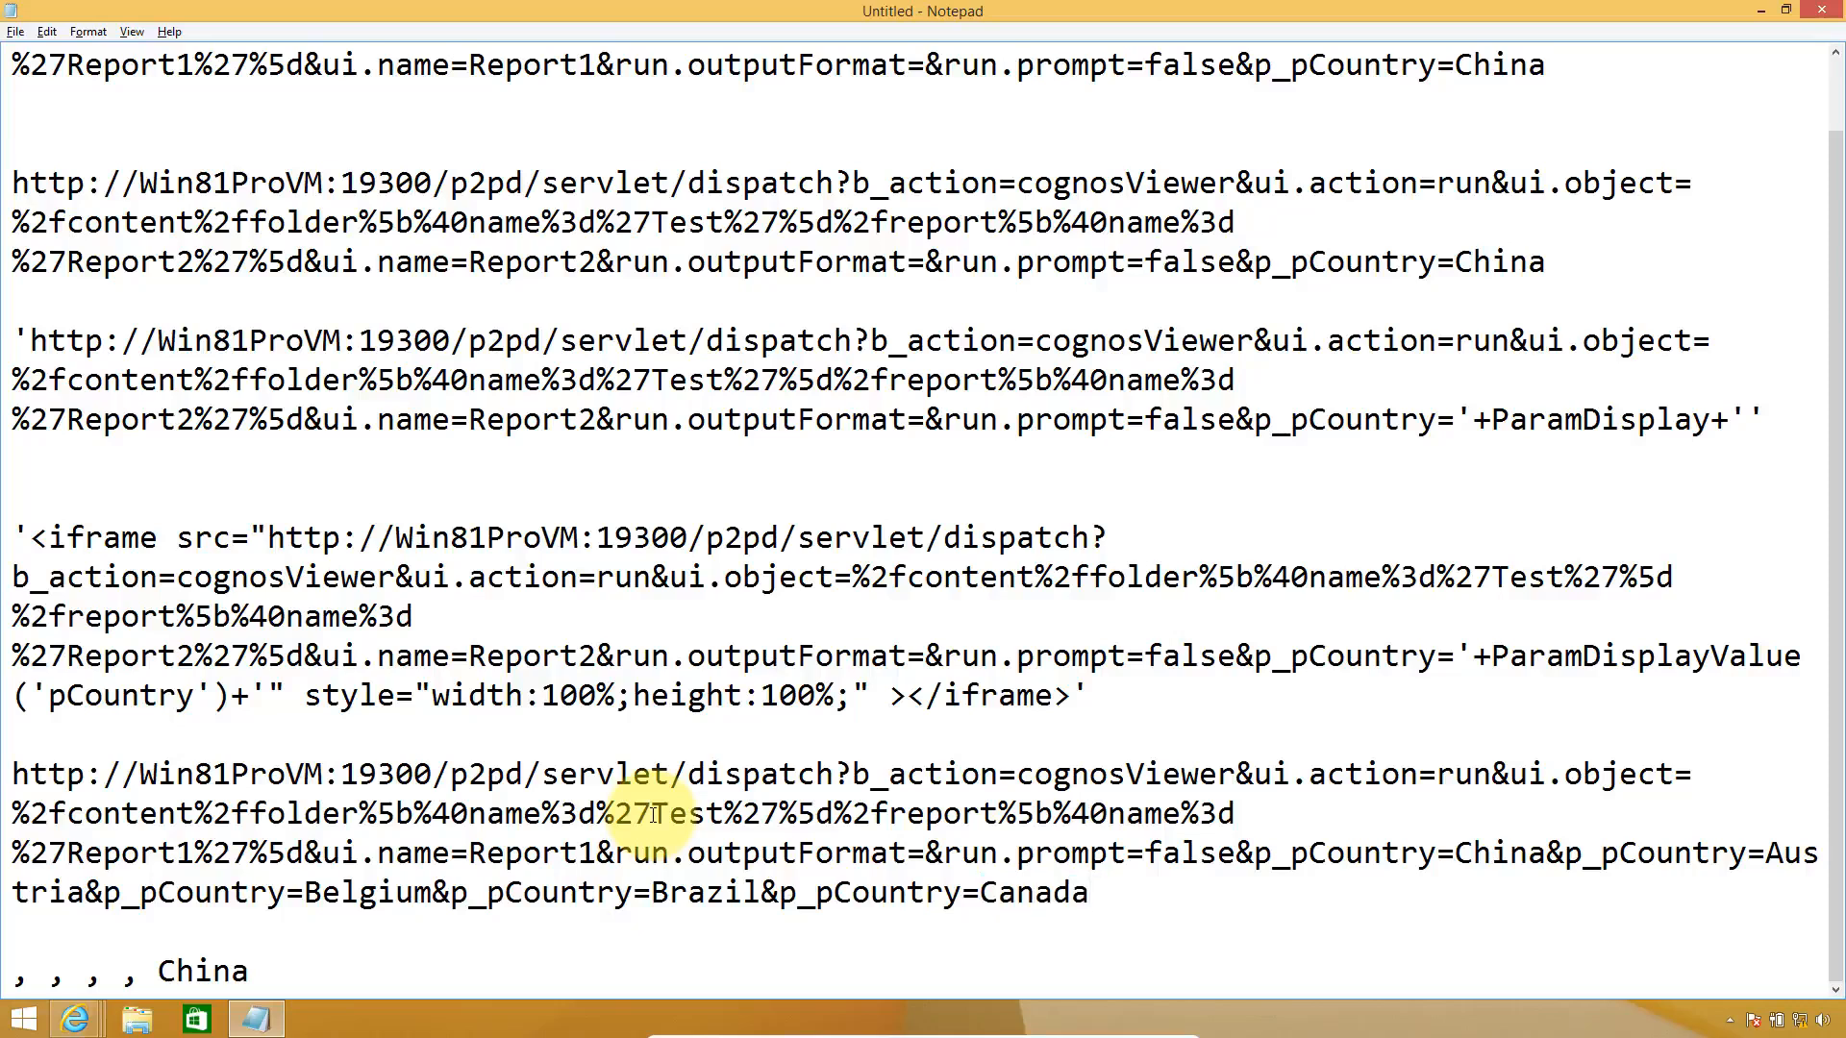
- Copy the full multi-country Report1 URL, switch to Internet Explorer, and open it in a new tab
{"action": "key", "text": "shift+Home"}
{"action": "key", "text": "shift+Up"}
{"action": "key", "text": "shift+Up"}
{"action": "key", "text": "shift+Up"}
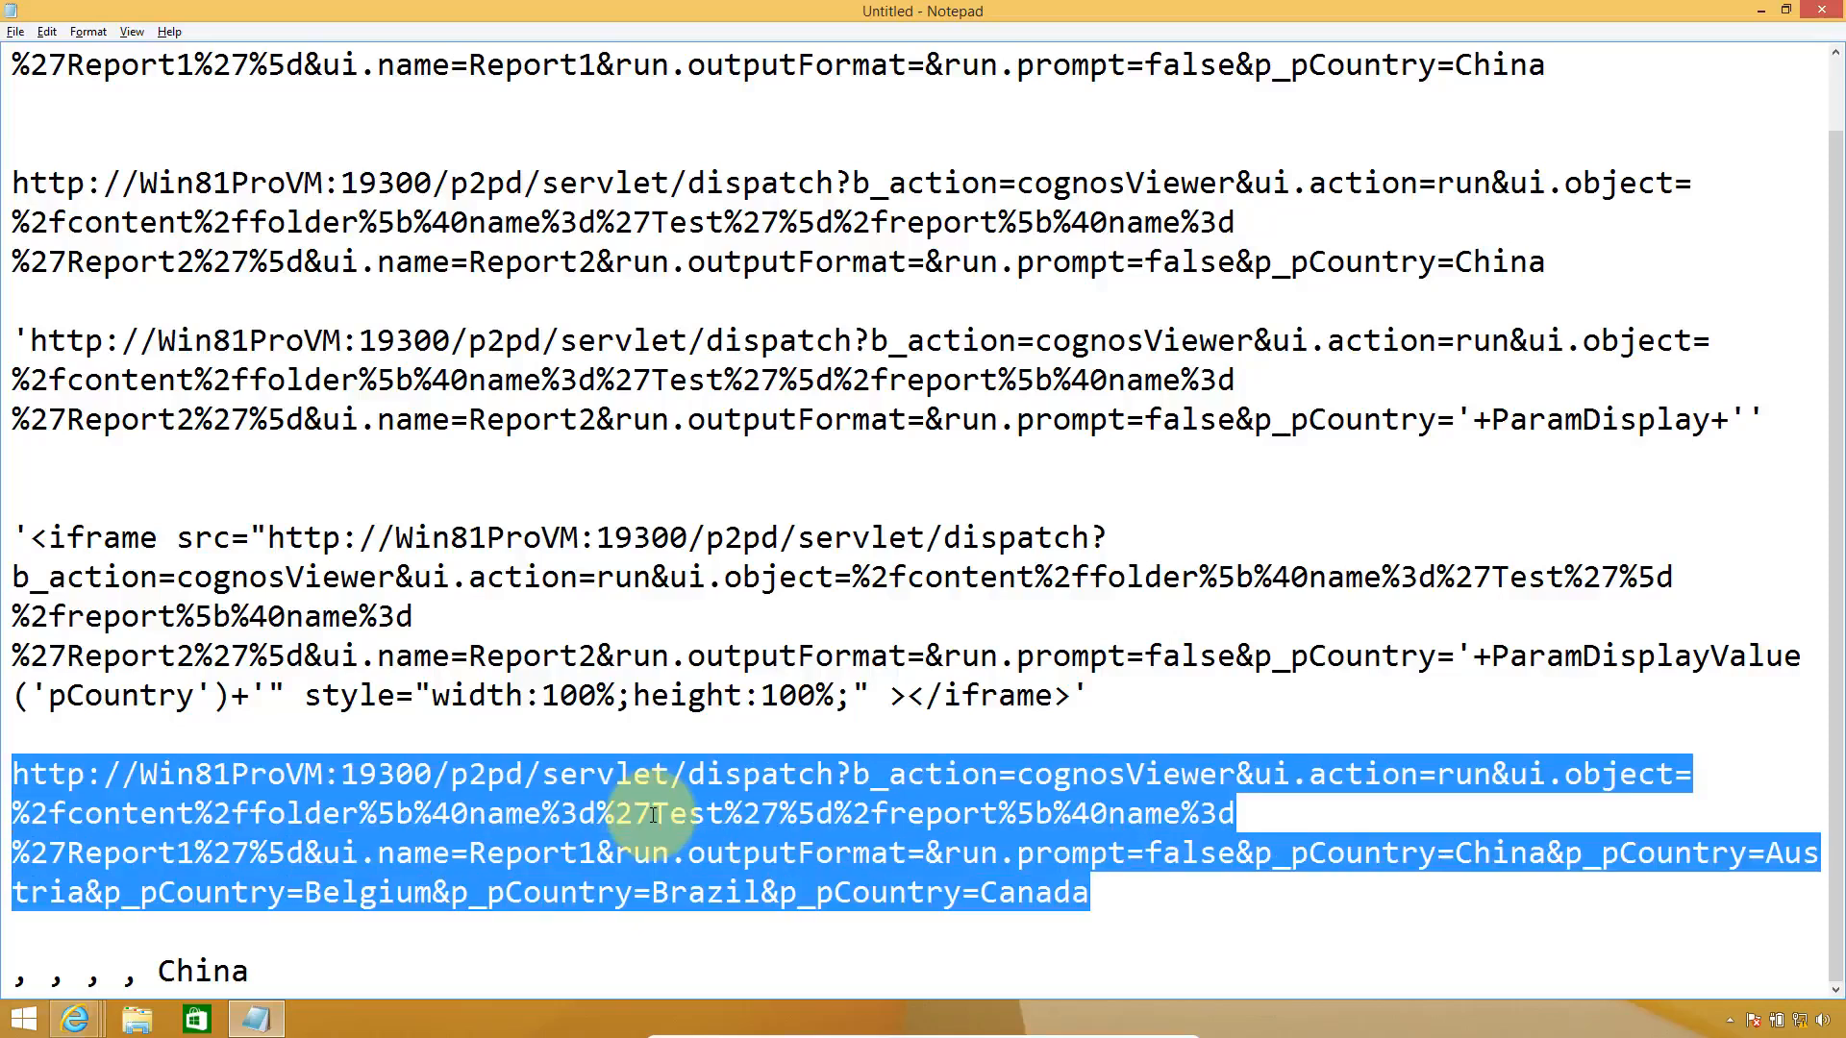
{"action": "key", "text": "alt+Tab"}
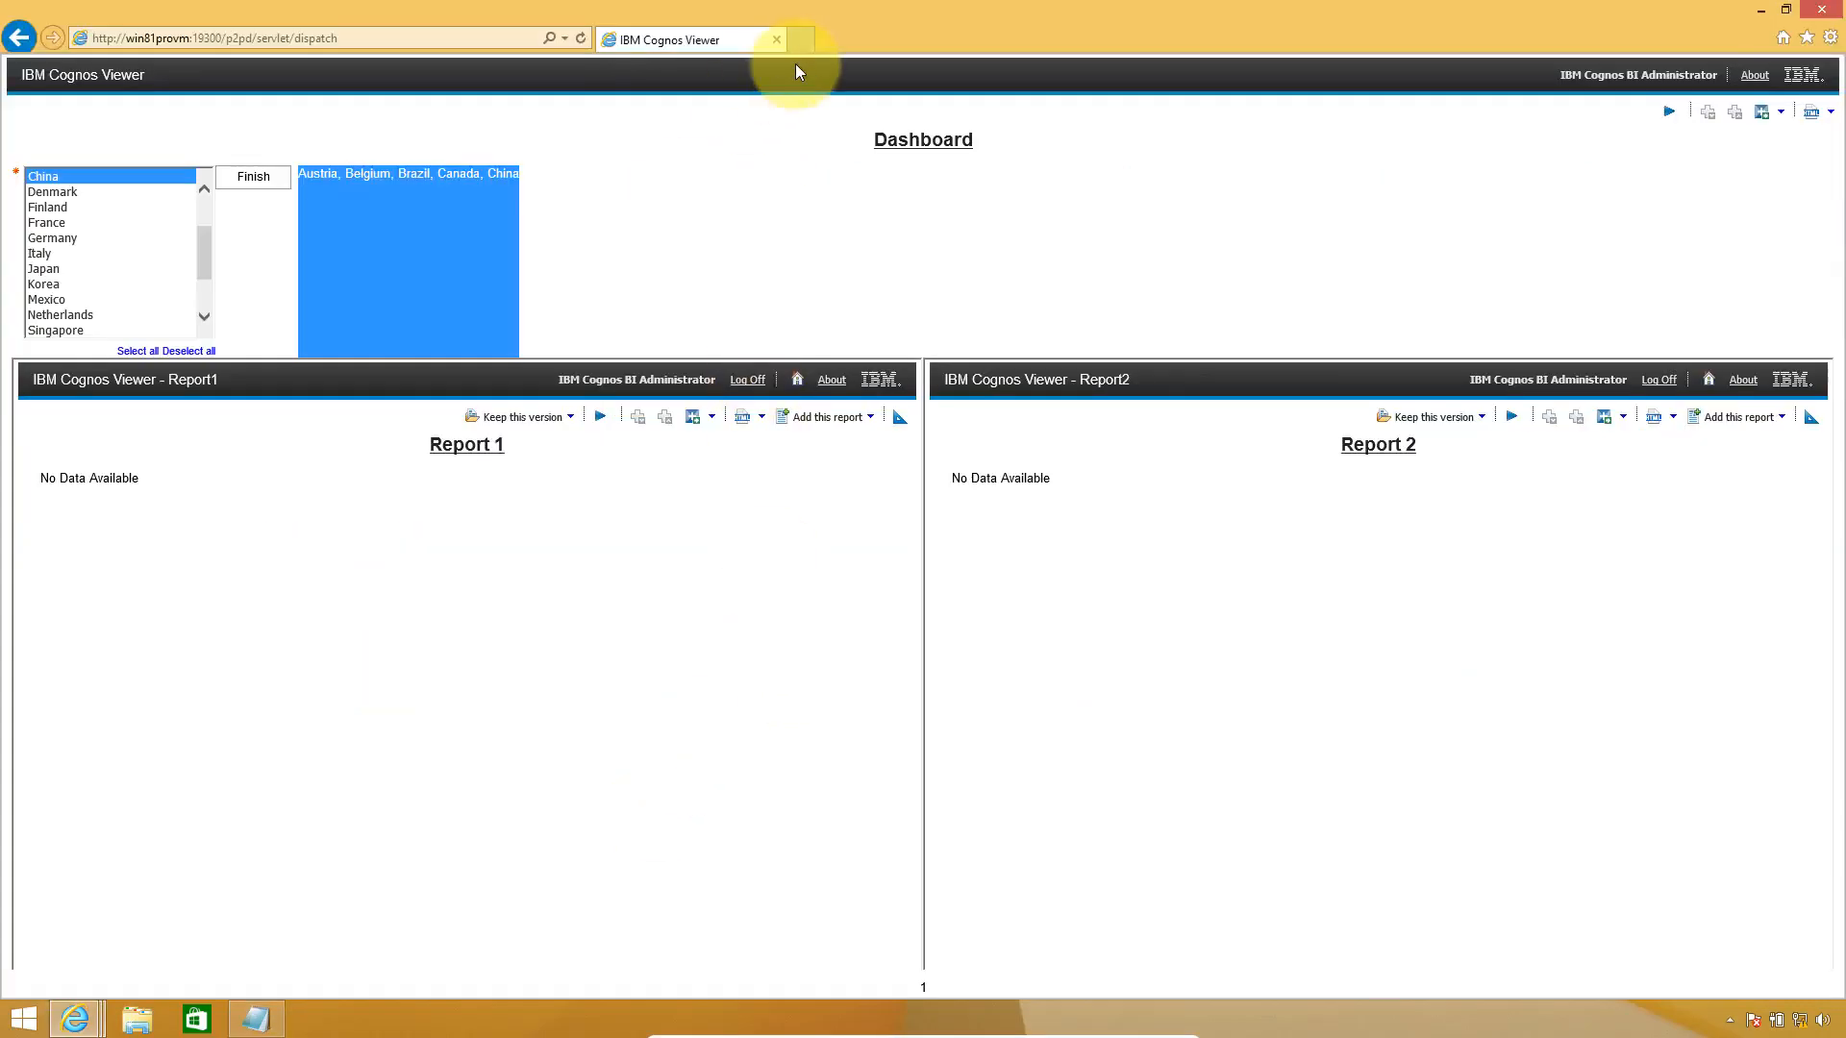
{"action": "left_click", "coordinate": [802, 39]}
{"action": "key", "text": "ctrl+v"}
{"action": "key", "text": "Return"}
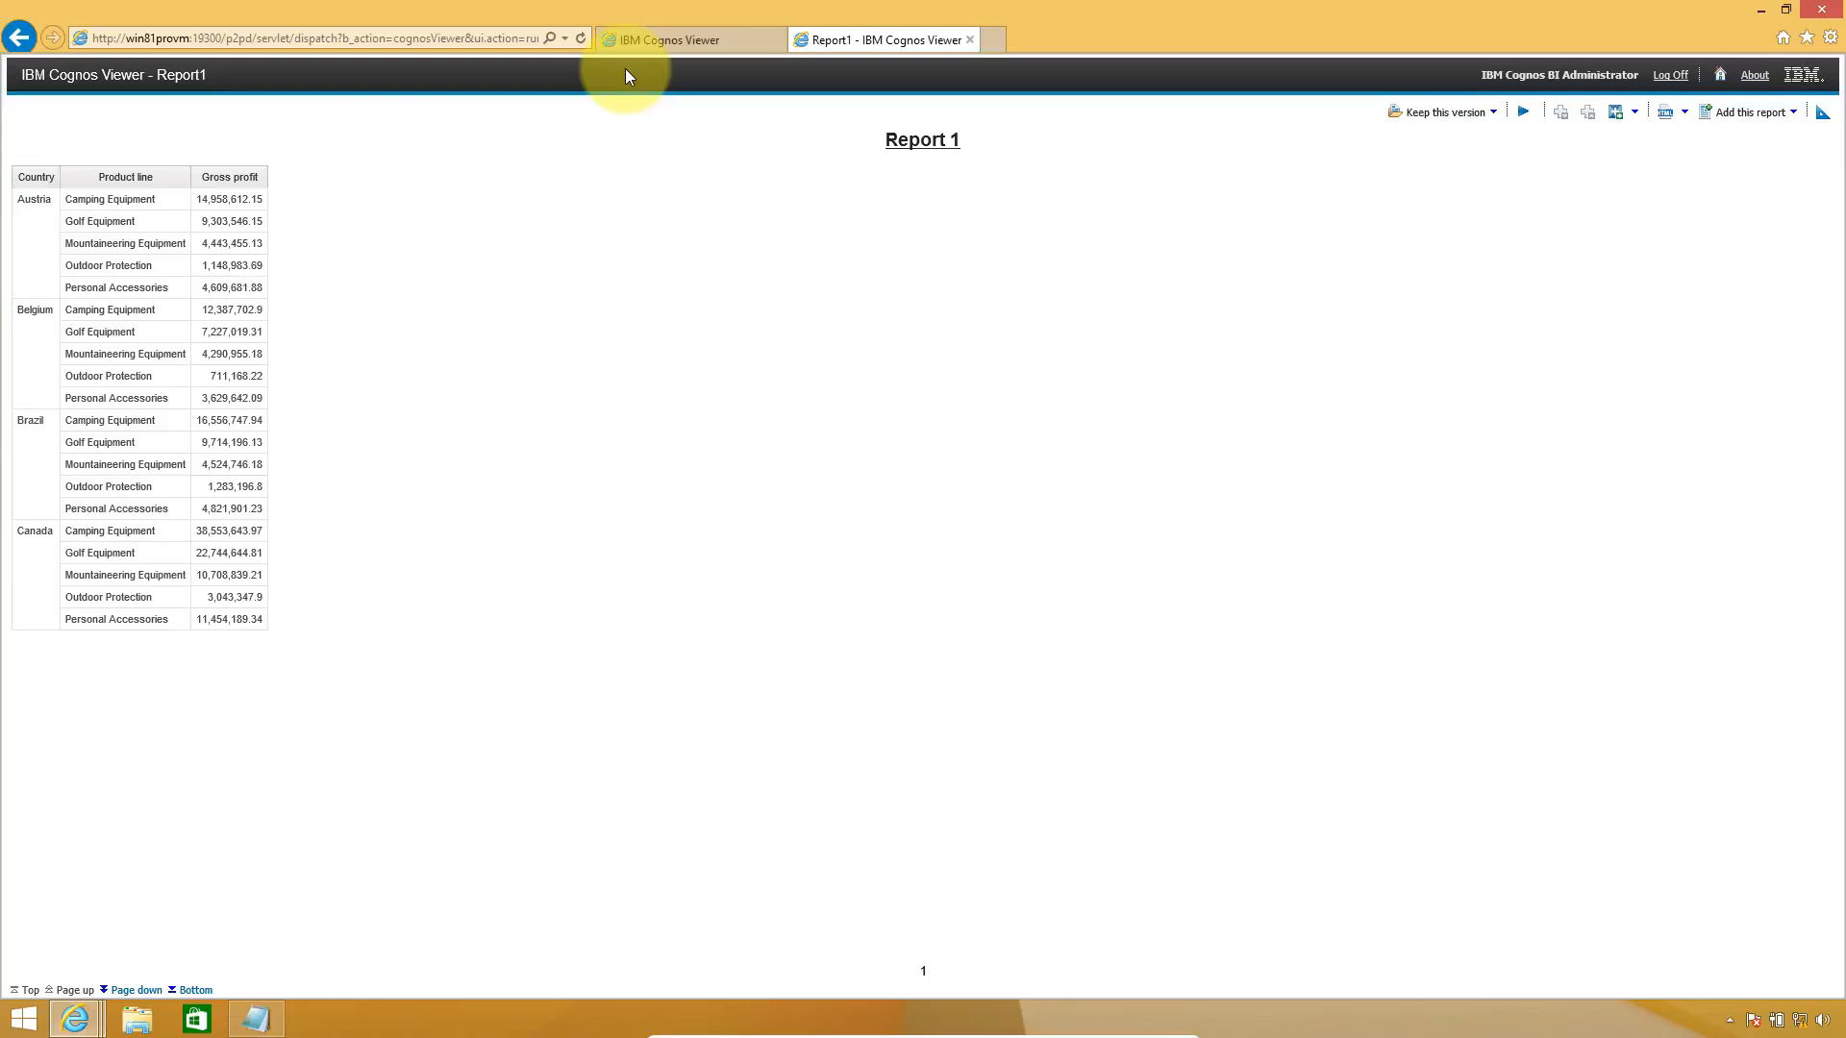
- Examine the second page of the Report 1 output and return to Notepad
{"action": "key", "text": "alt+Tab"}
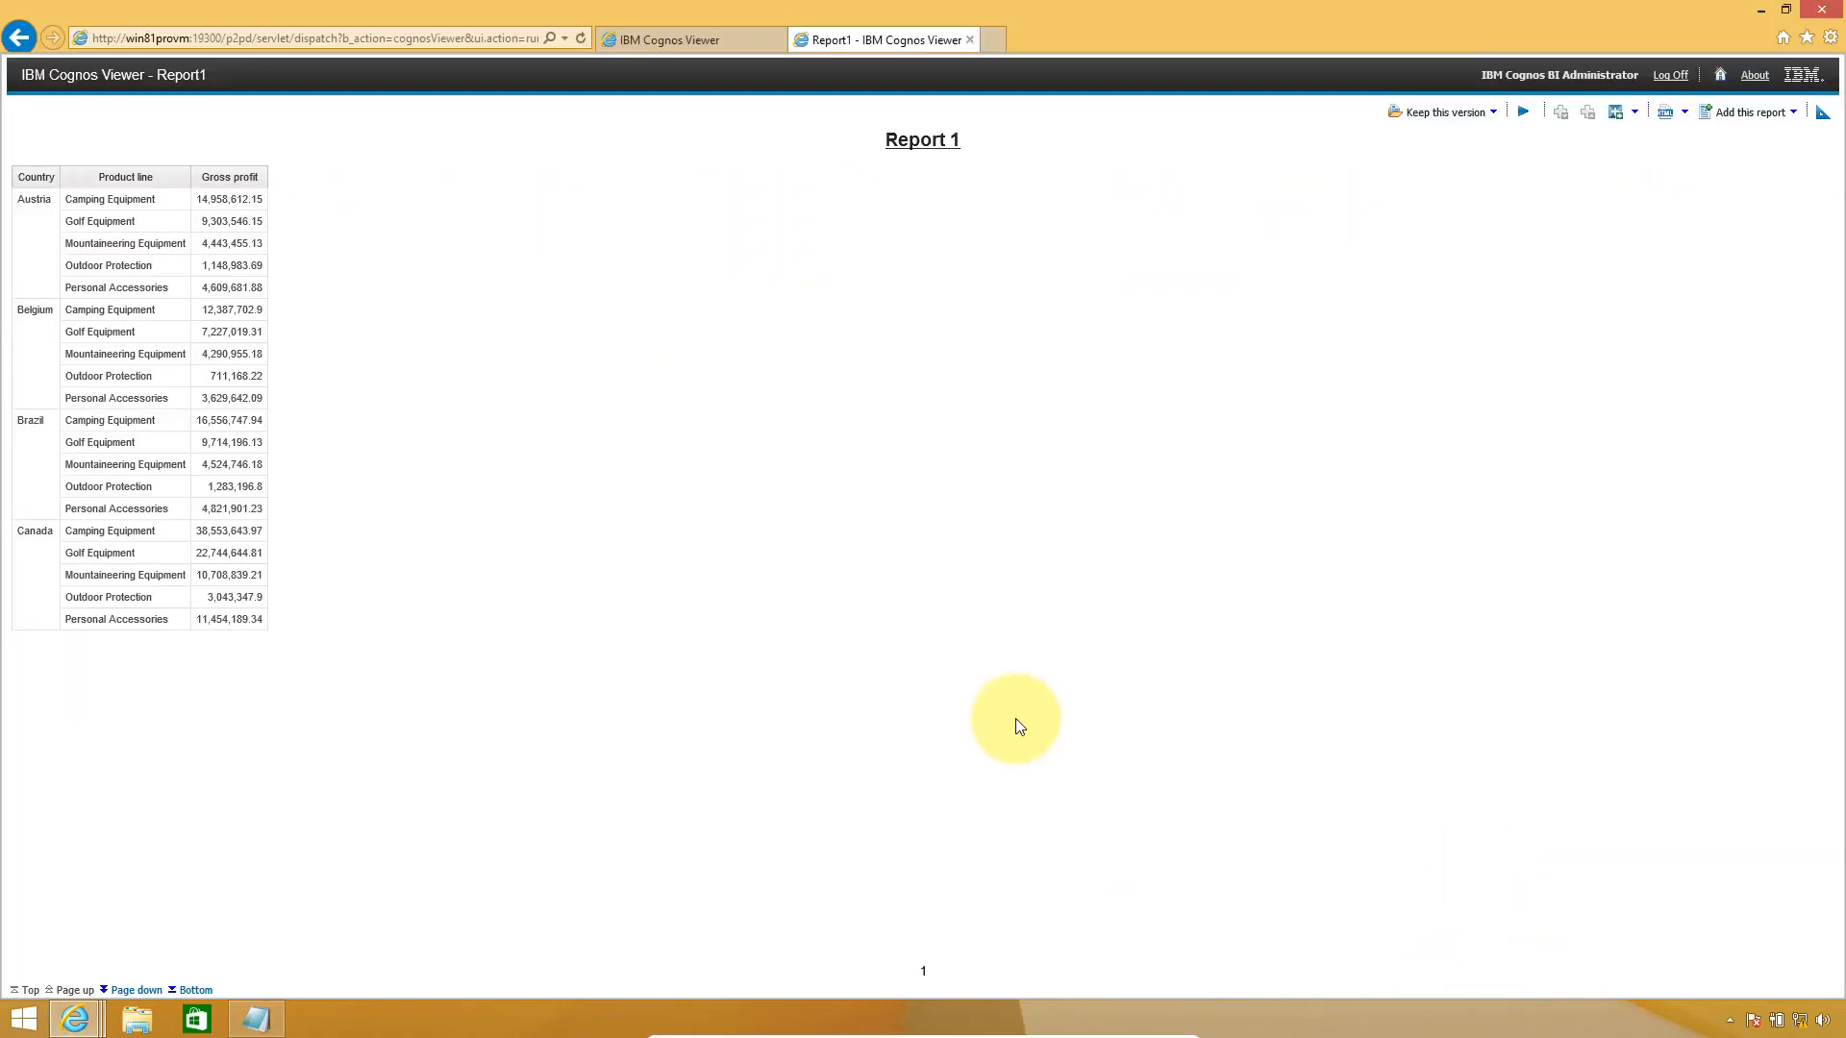
{"action": "left_click", "coordinate": [147, 991]}
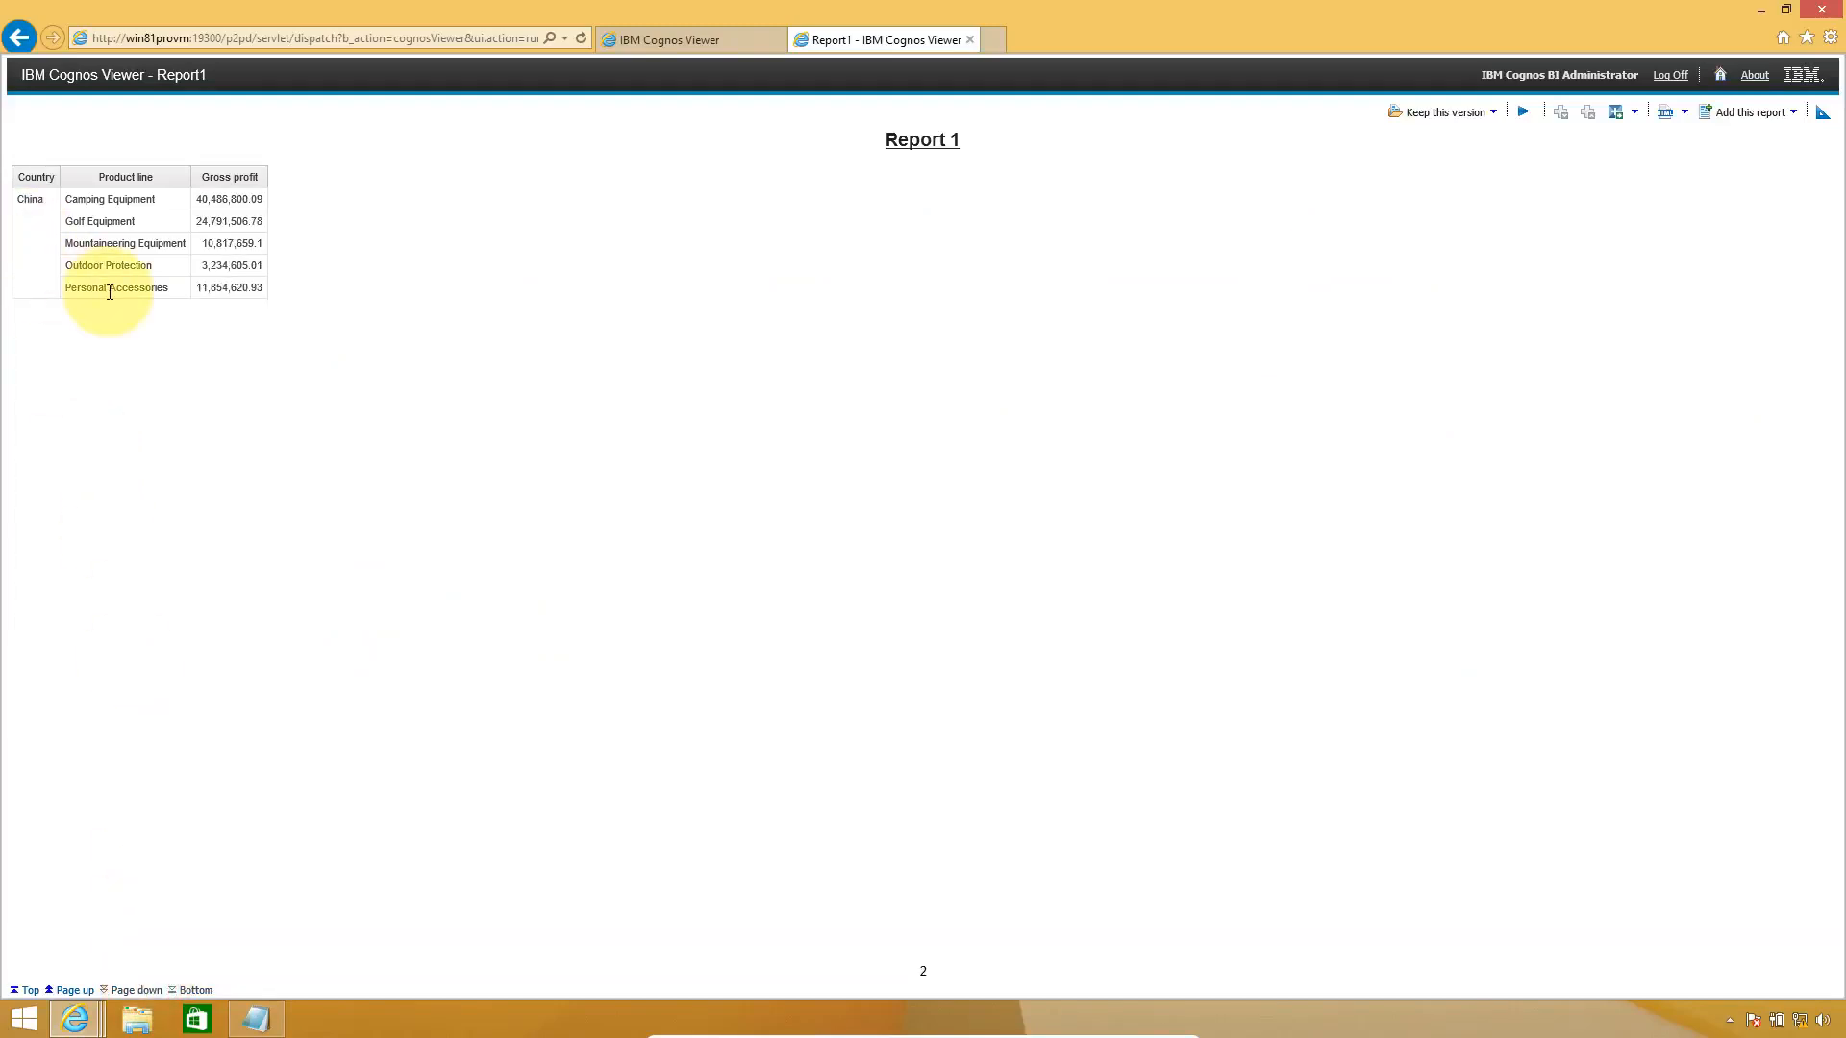
{"action": "key", "text": "alt+Tab"}
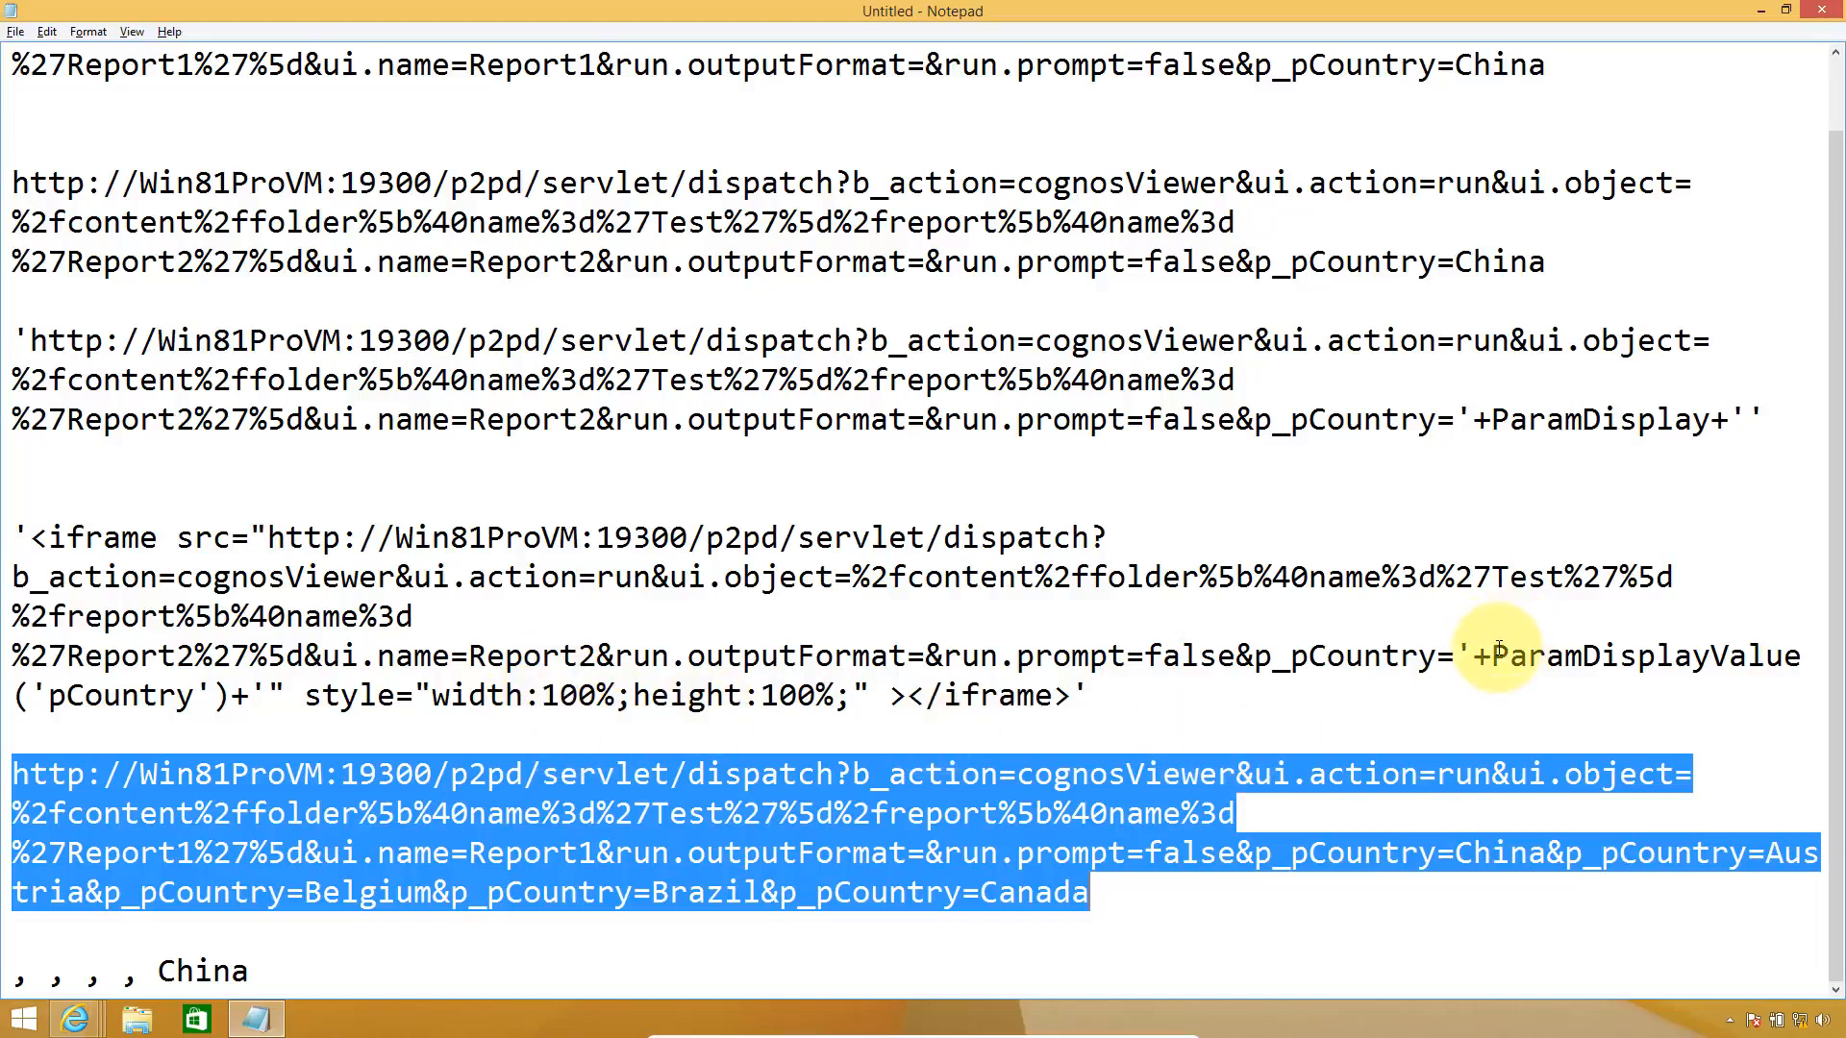
{"action": "key", "text": "alt+Tab"}
{"action": "key", "text": "alt+Tab"}
{"action": "key", "text": "alt+Tab"}
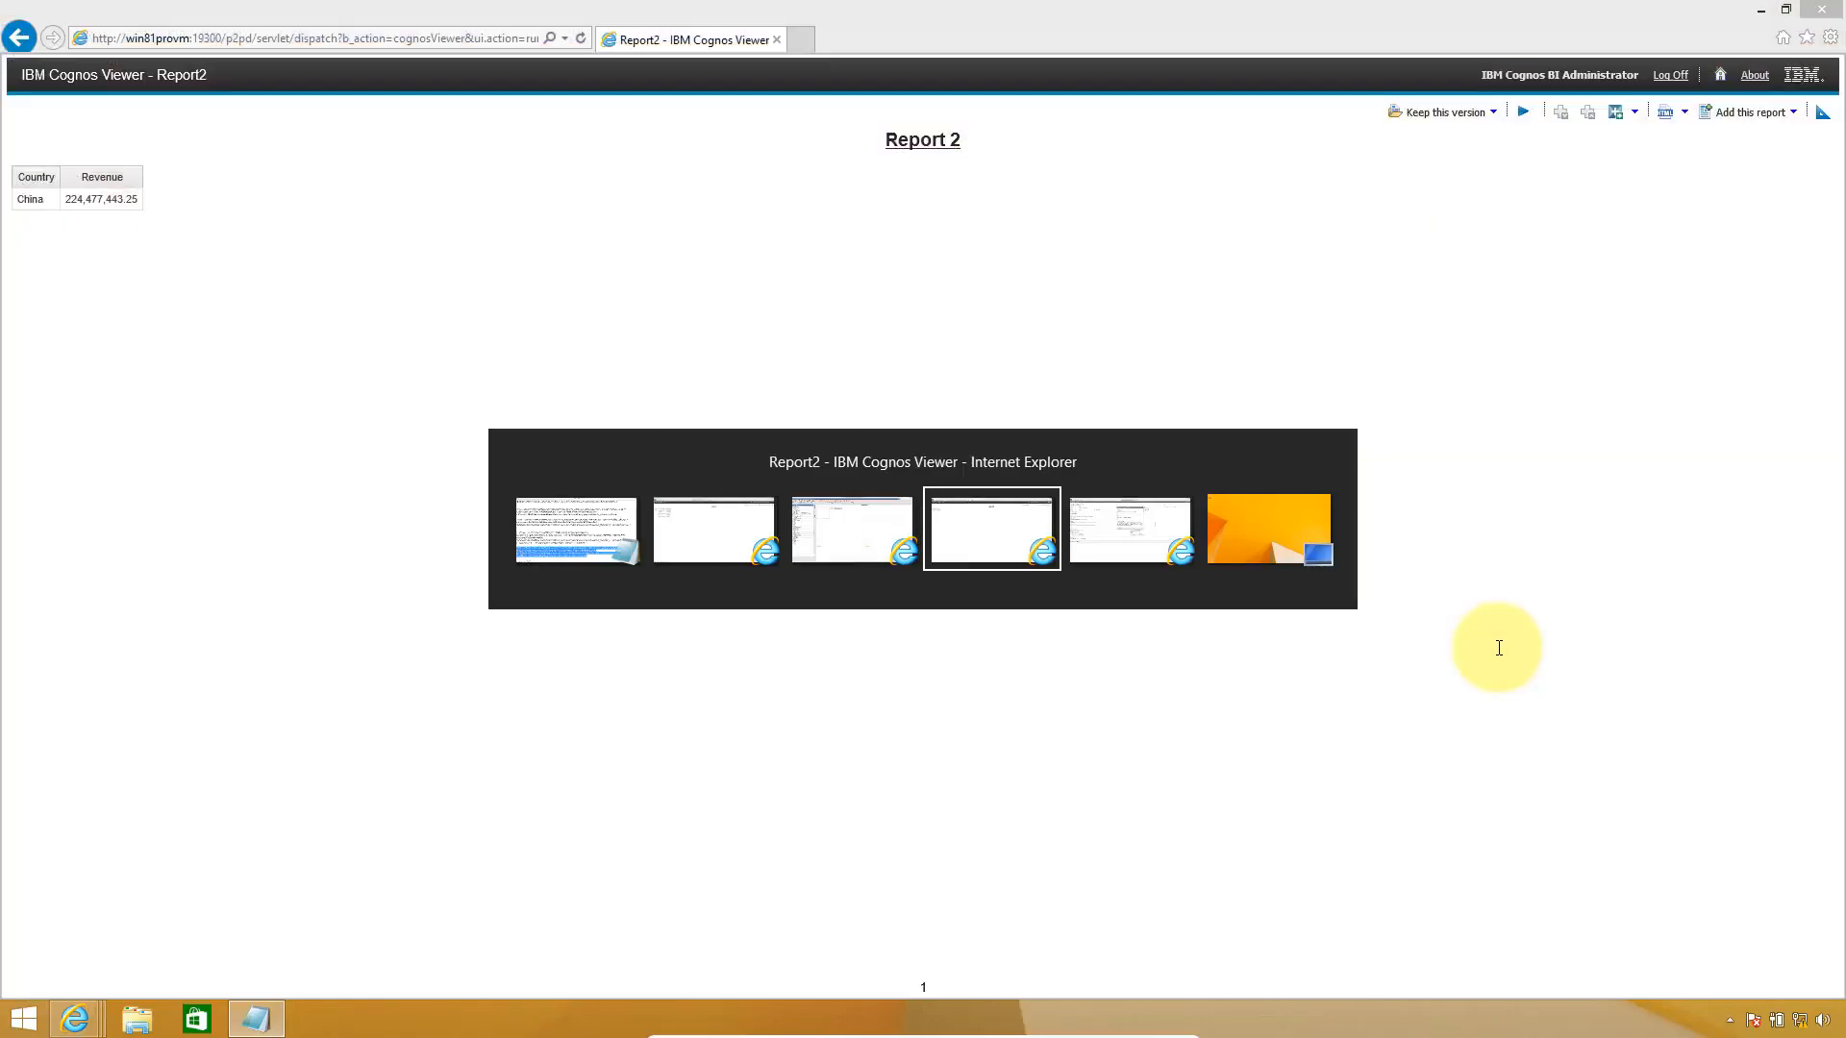
{"action": "key", "text": "alt+shift+Tab"}
{"action": "key", "text": "alt+shift+Tab"}
{"action": "key", "text": "alt+shift+Tab"}
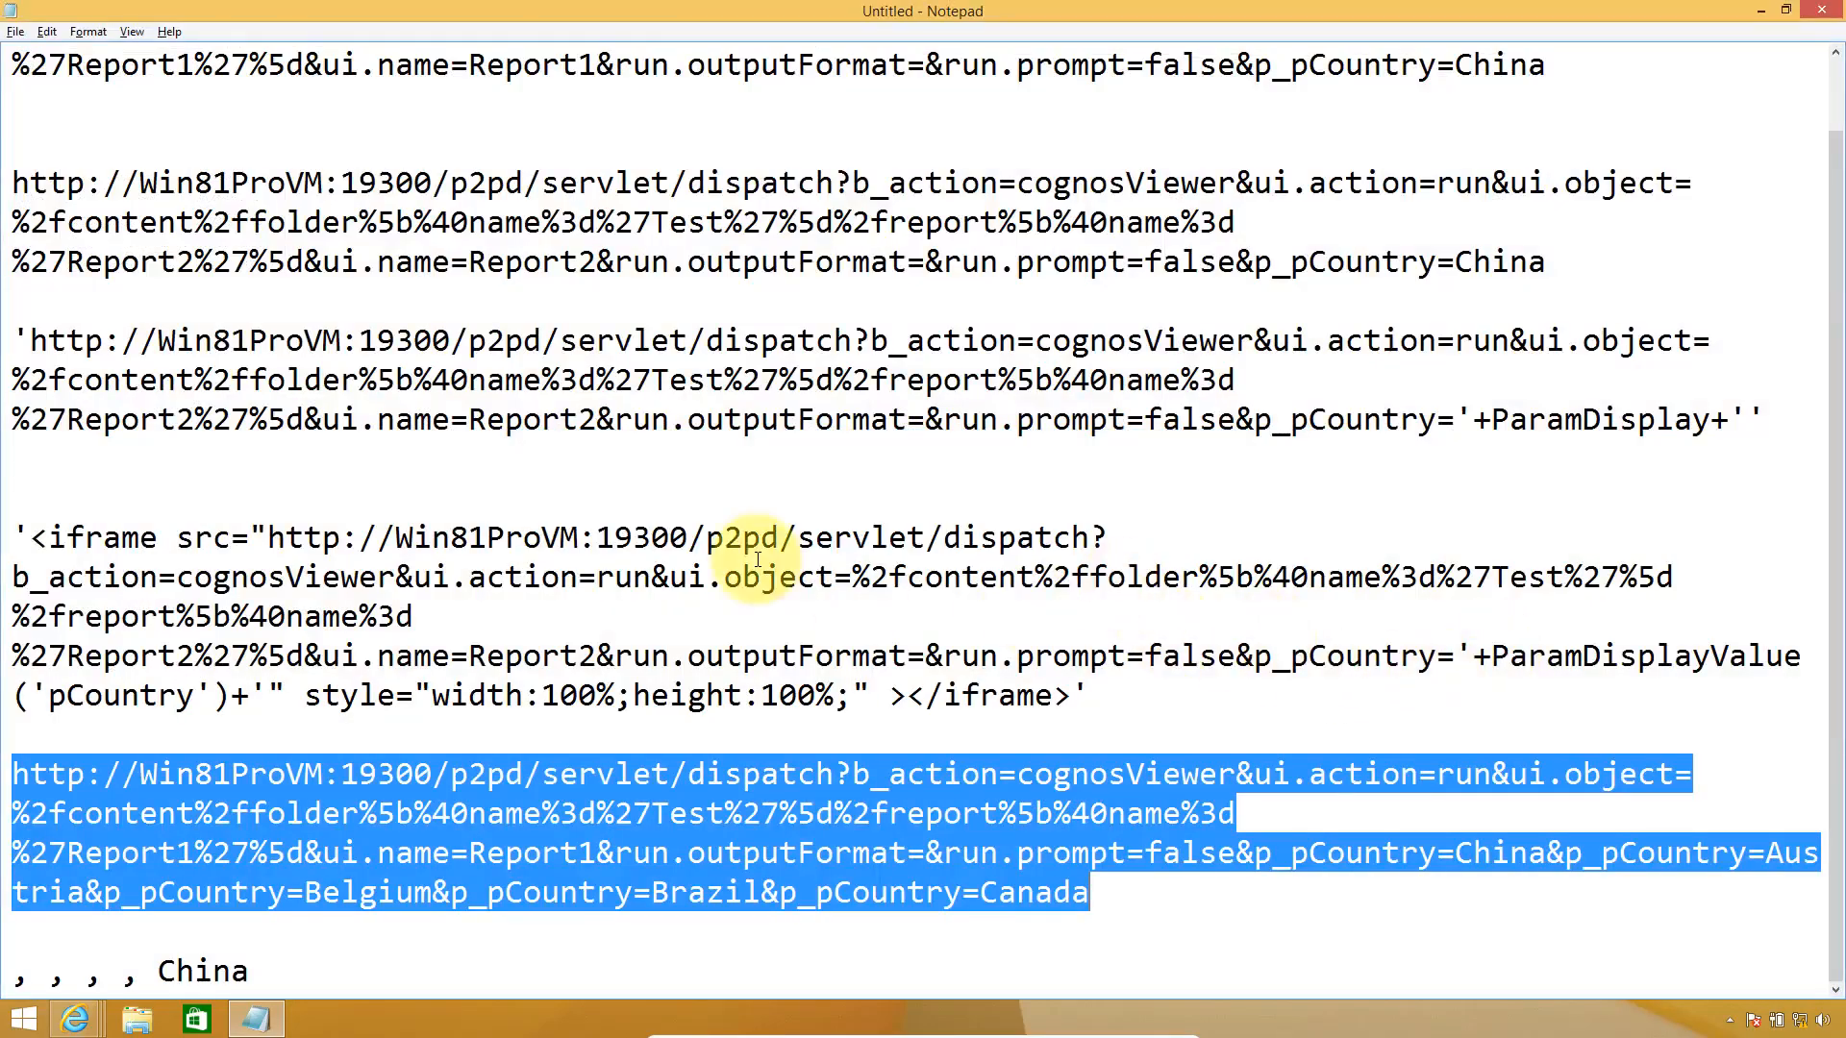
- Copy the Report2 URL from the iframe expression up to p_pCountry= and paste it on a new line below the multi-country Report1 URL
{"action": "left_click", "coordinate": [269, 535]}
{"action": "left_click_drag", "start_coordinate": [272, 535], "coordinate": [1456, 663]}
{"action": "key", "text": "ctrl+c"}
{"action": "left_click", "coordinate": [1289, 879]}
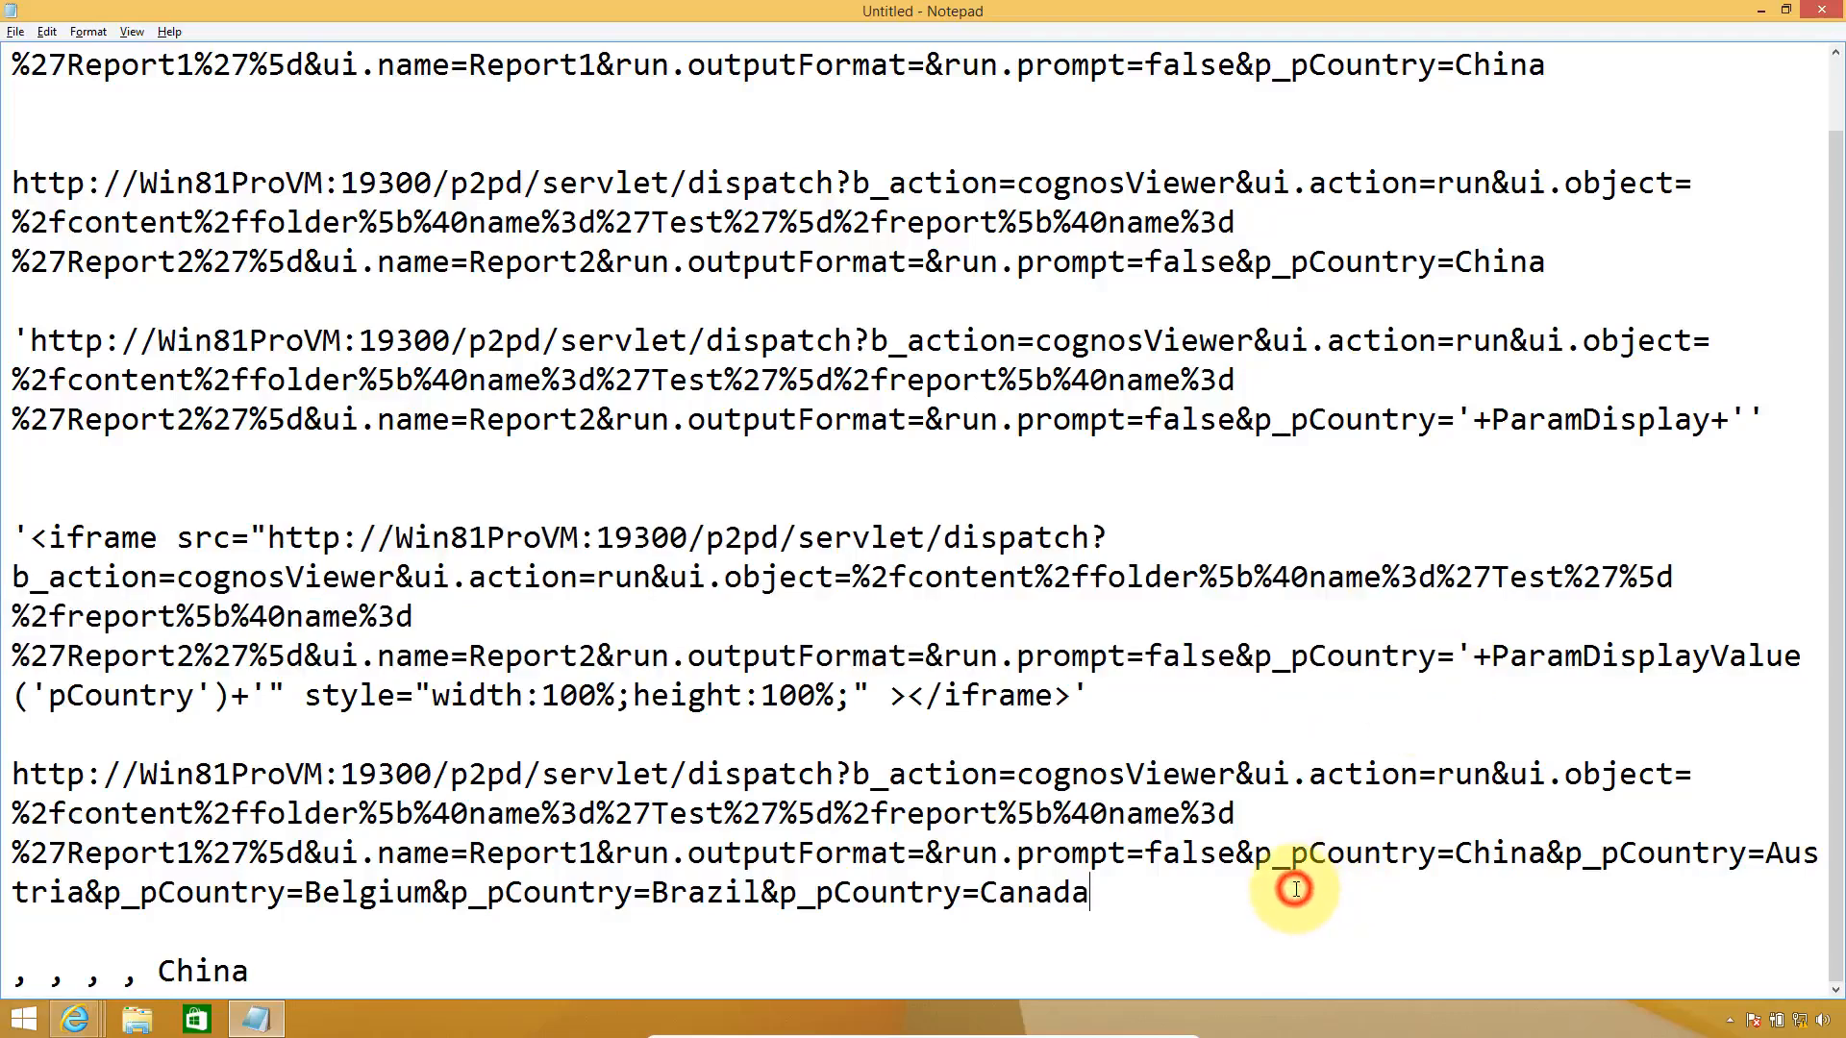
{"action": "key", "text": "Return"}
{"action": "key", "text": "Return"}
{"action": "key", "text": "ctrl+v"}
{"action": "key", "text": "Down"}
{"action": "key", "text": "Down"}
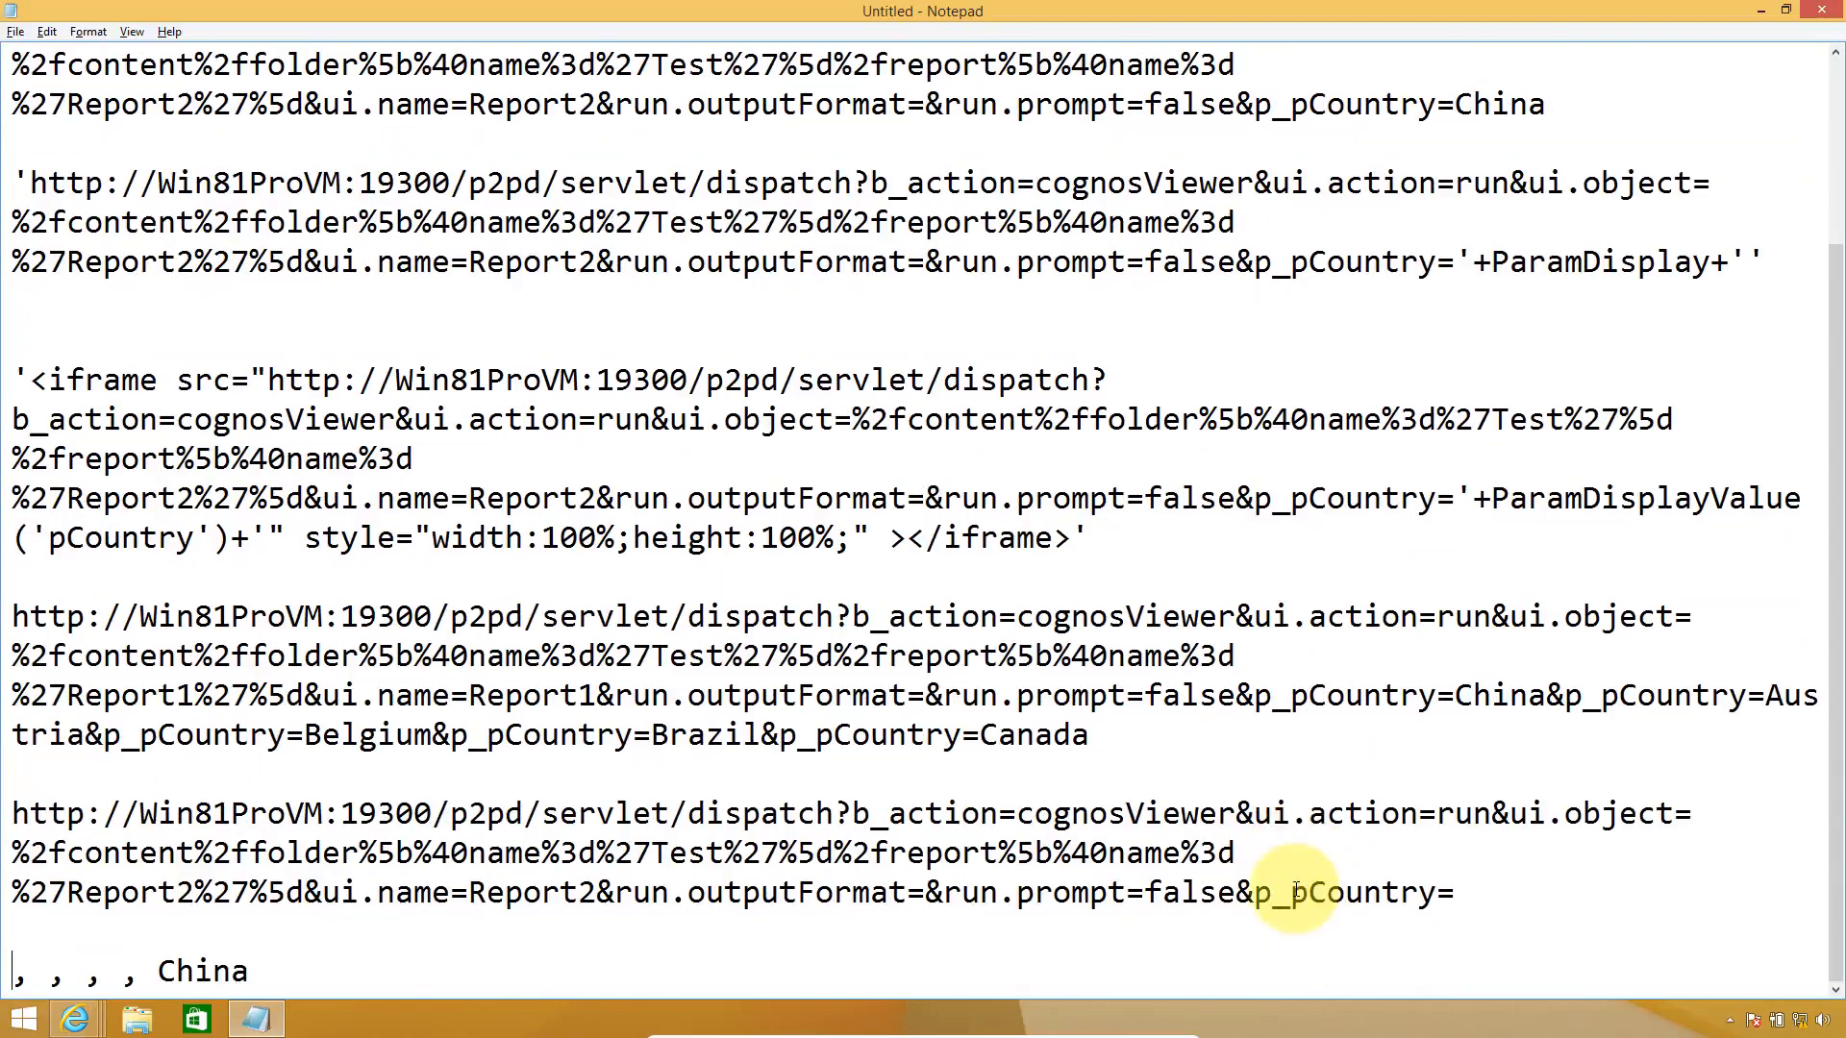
- Copy the selected country list from the Dashboard output in Internet Explorer and paste it after p_pCountry= in Notepad's Report2 URL
{"action": "key", "text": "alt+Tab"}
{"action": "key", "text": "alt+Tab"}
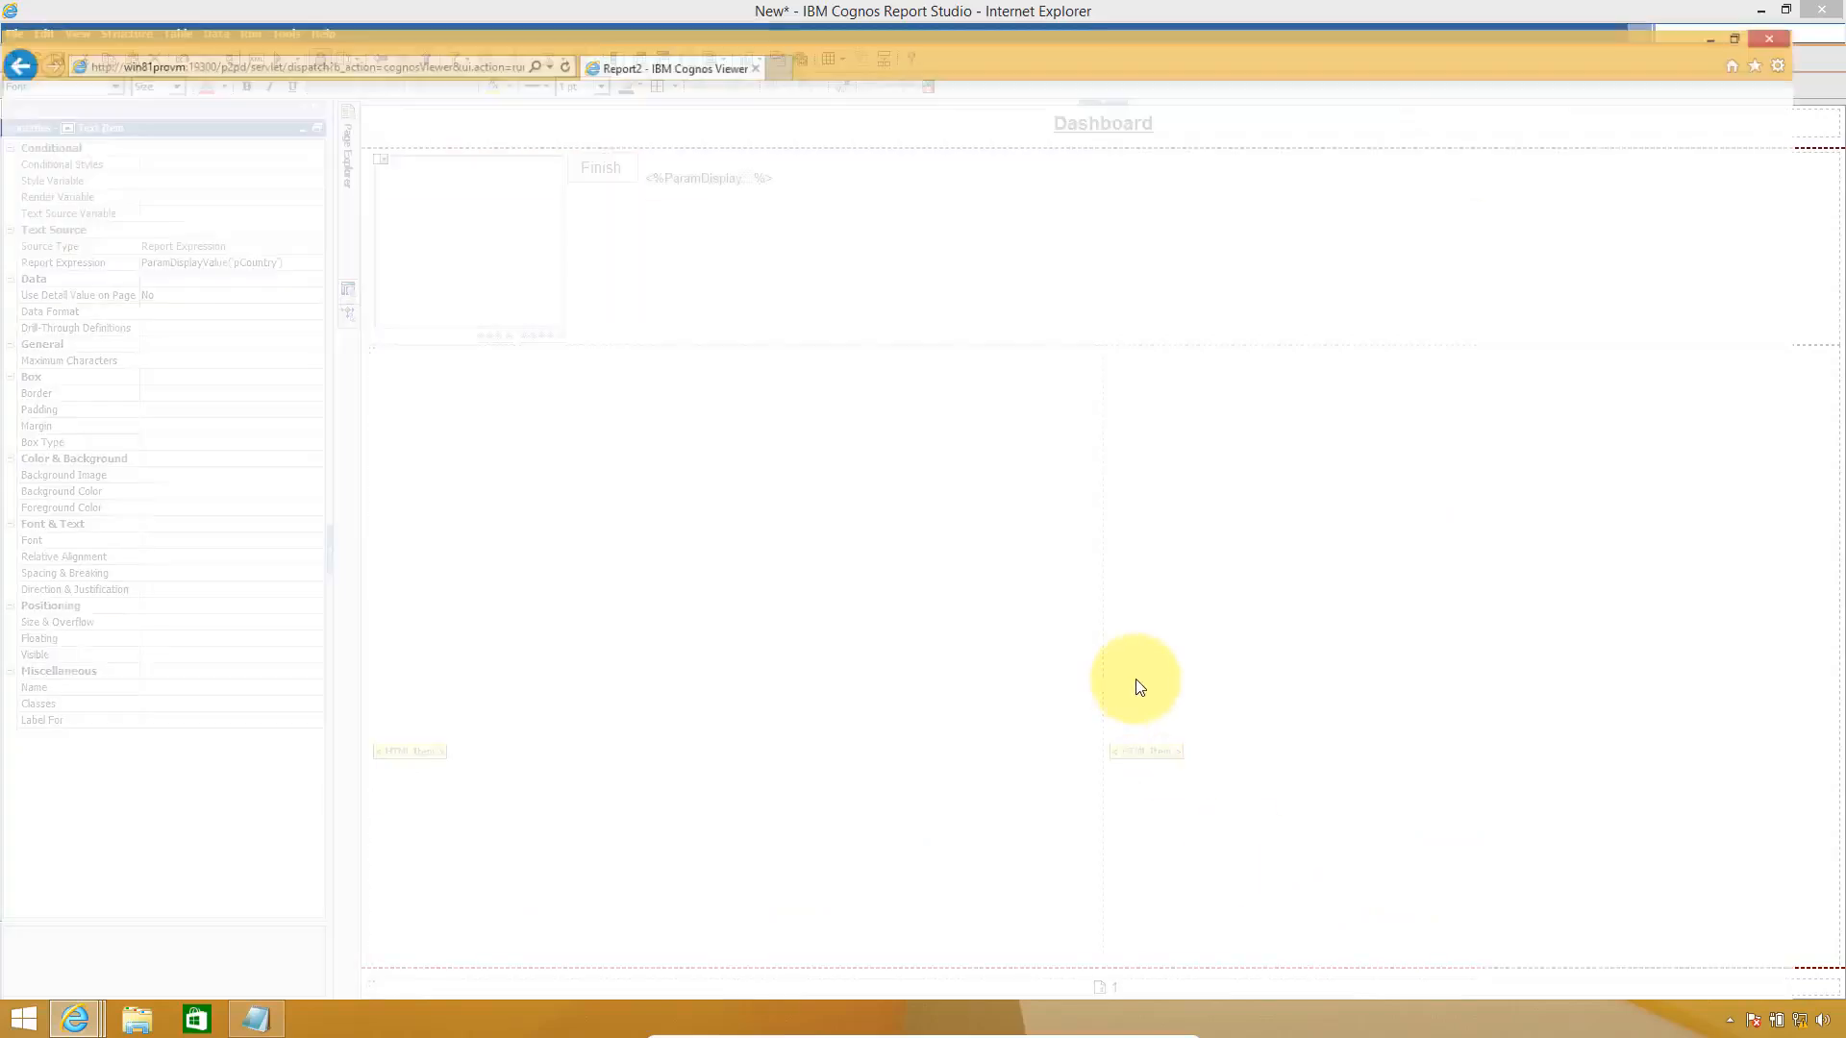
{"action": "key", "text": "alt+Tab"}
{"action": "key", "text": "alt+Tab"}
{"action": "key", "text": "alt+Tab"}
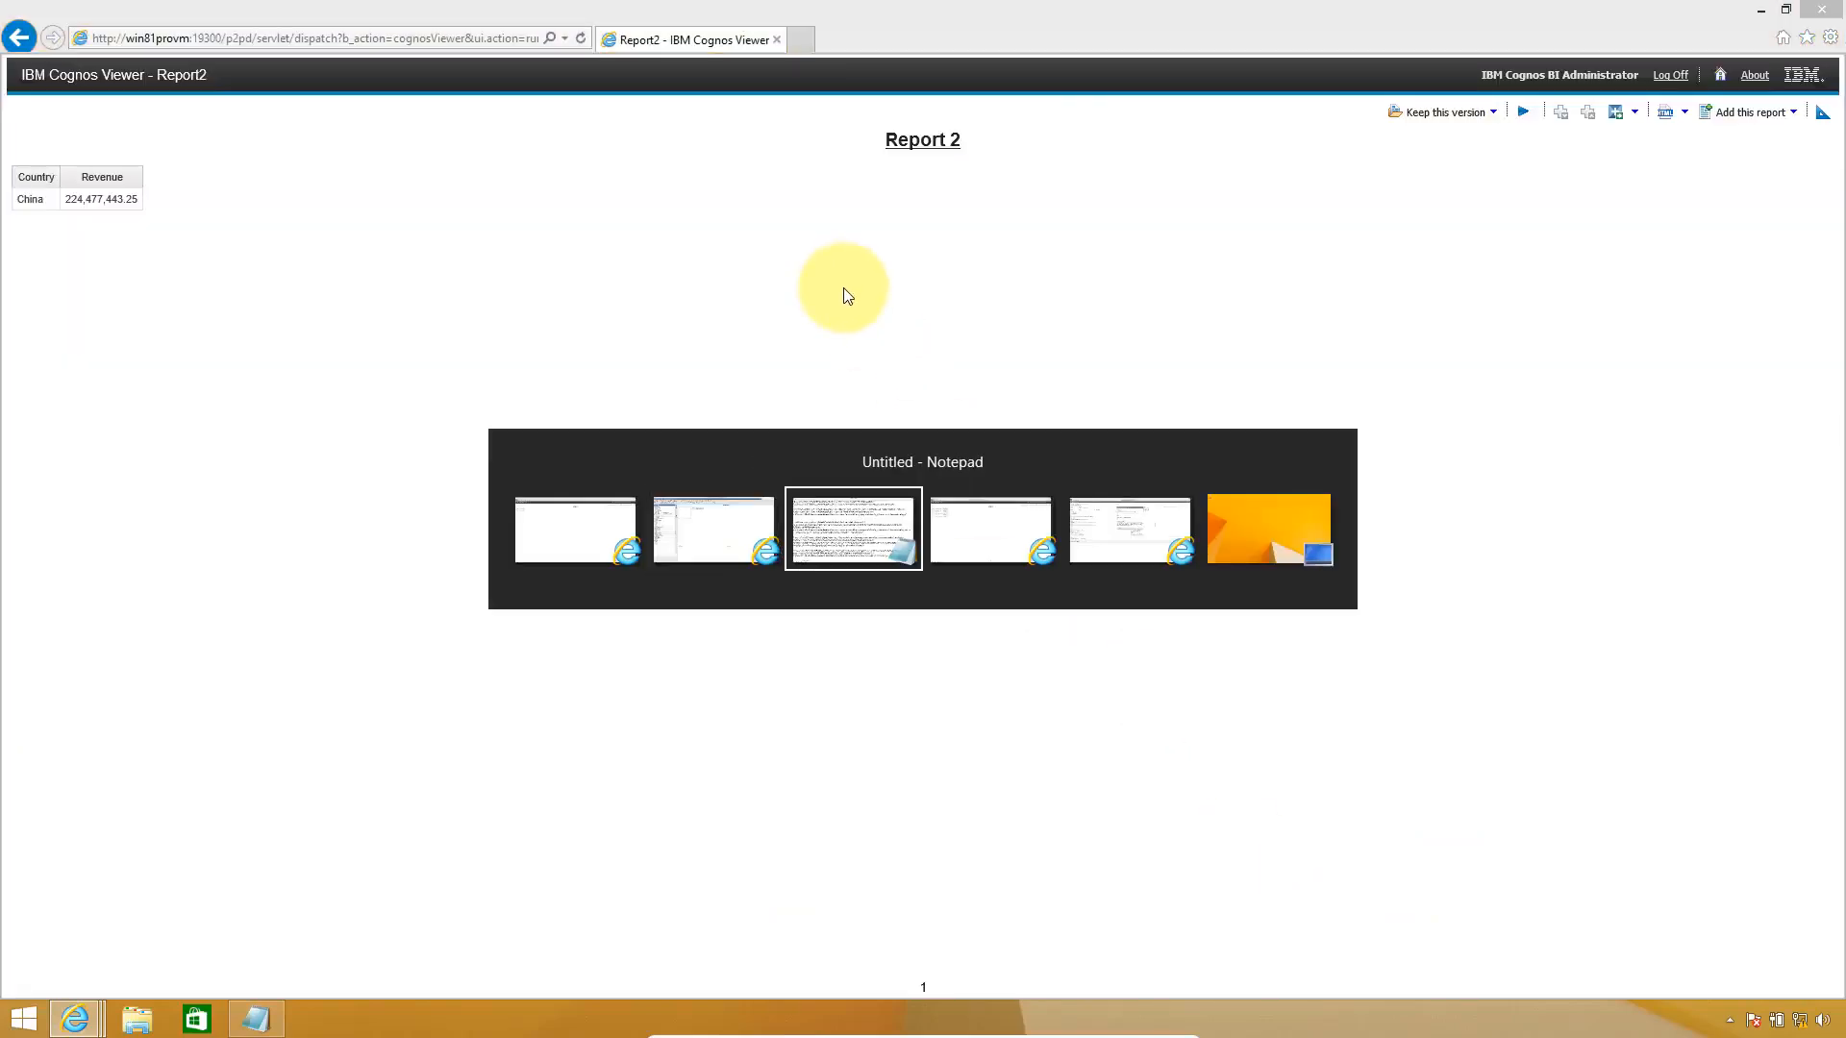
{"action": "left_click_drag", "start_coordinate": [819, 211], "coordinate": [718, 38]}
{"action": "left_click", "coordinate": [718, 38]}
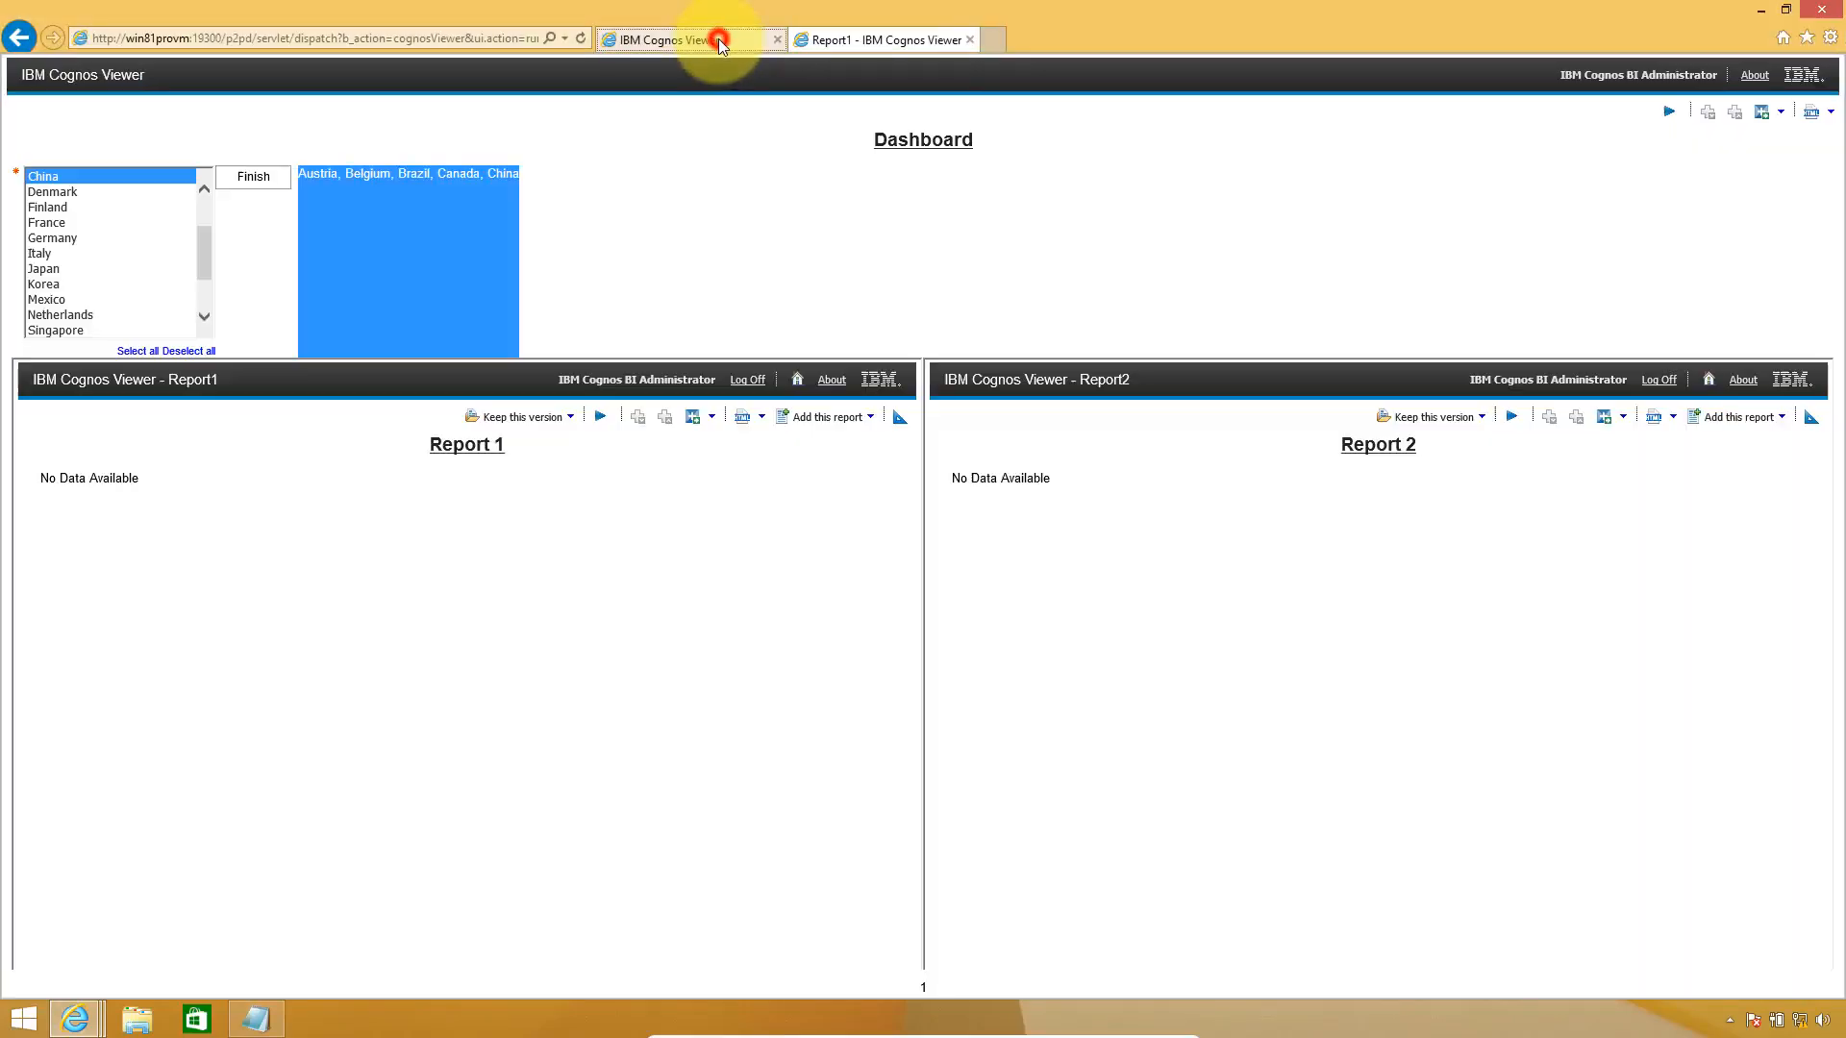
{"action": "key", "text": "alt+Tab"}
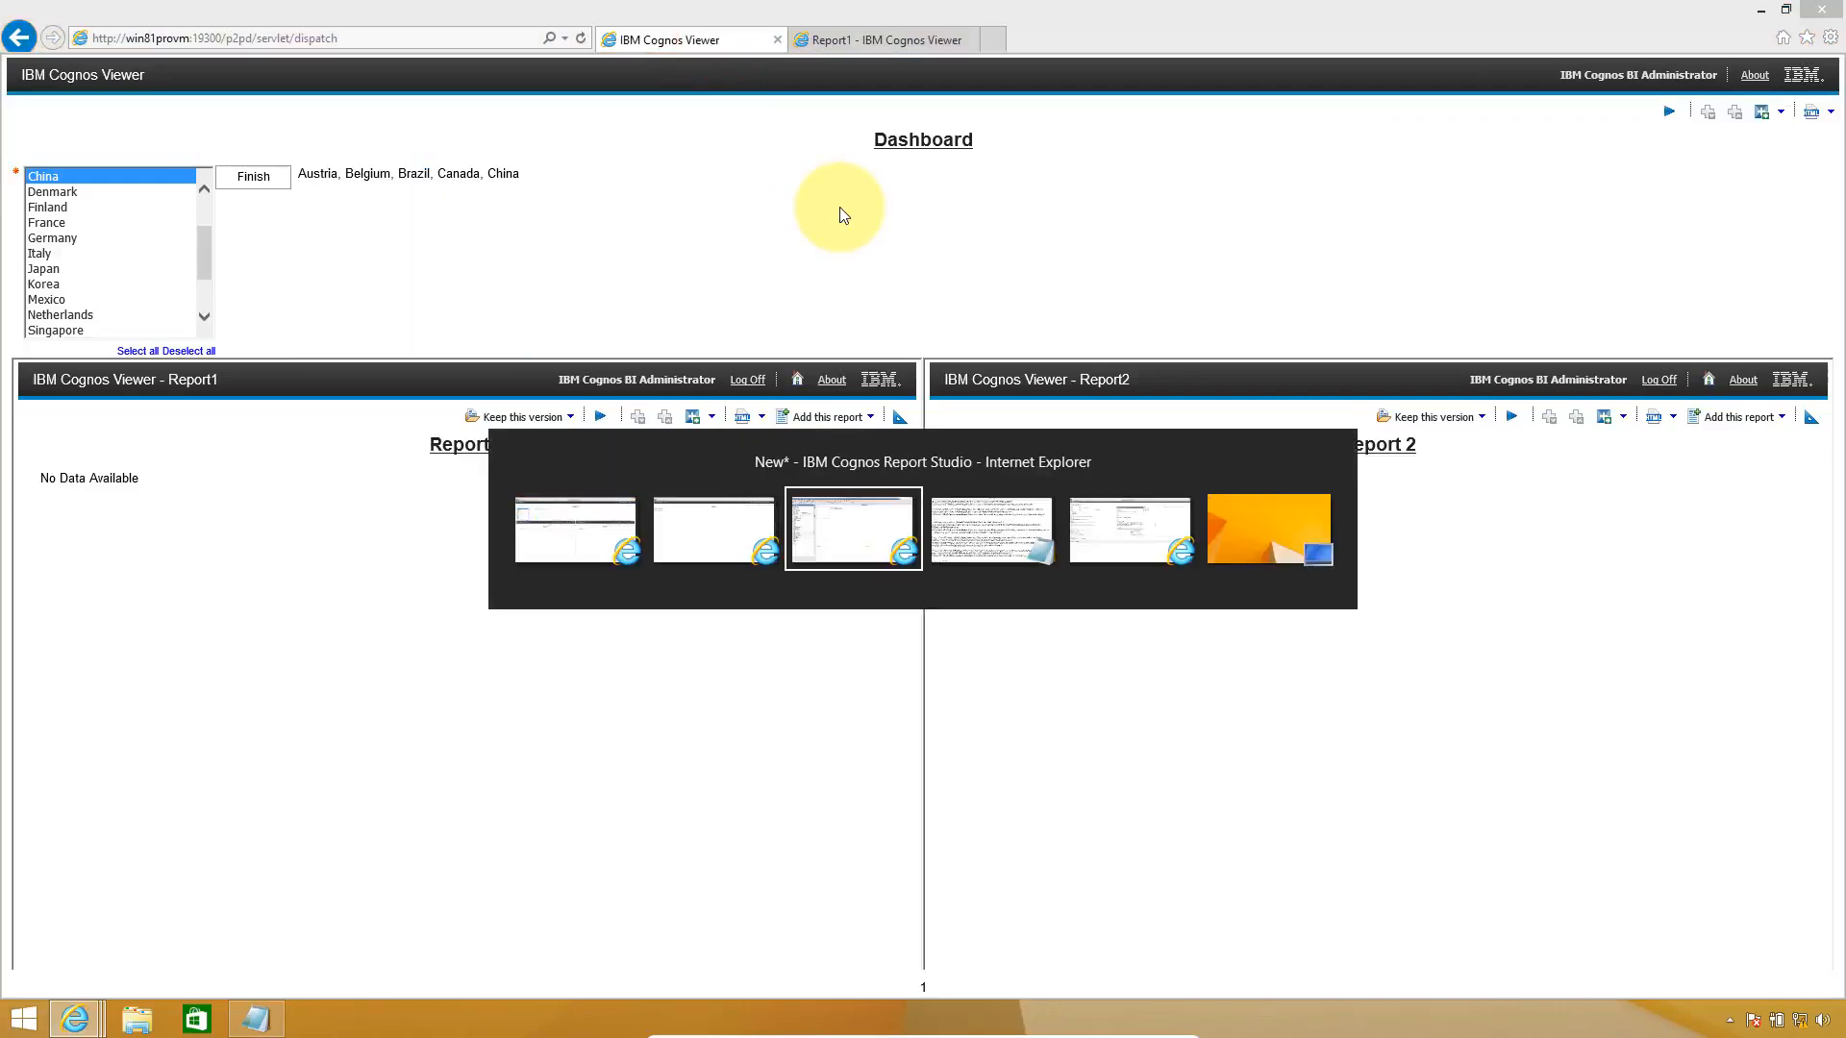
{"action": "key", "text": "alt+Tab"}
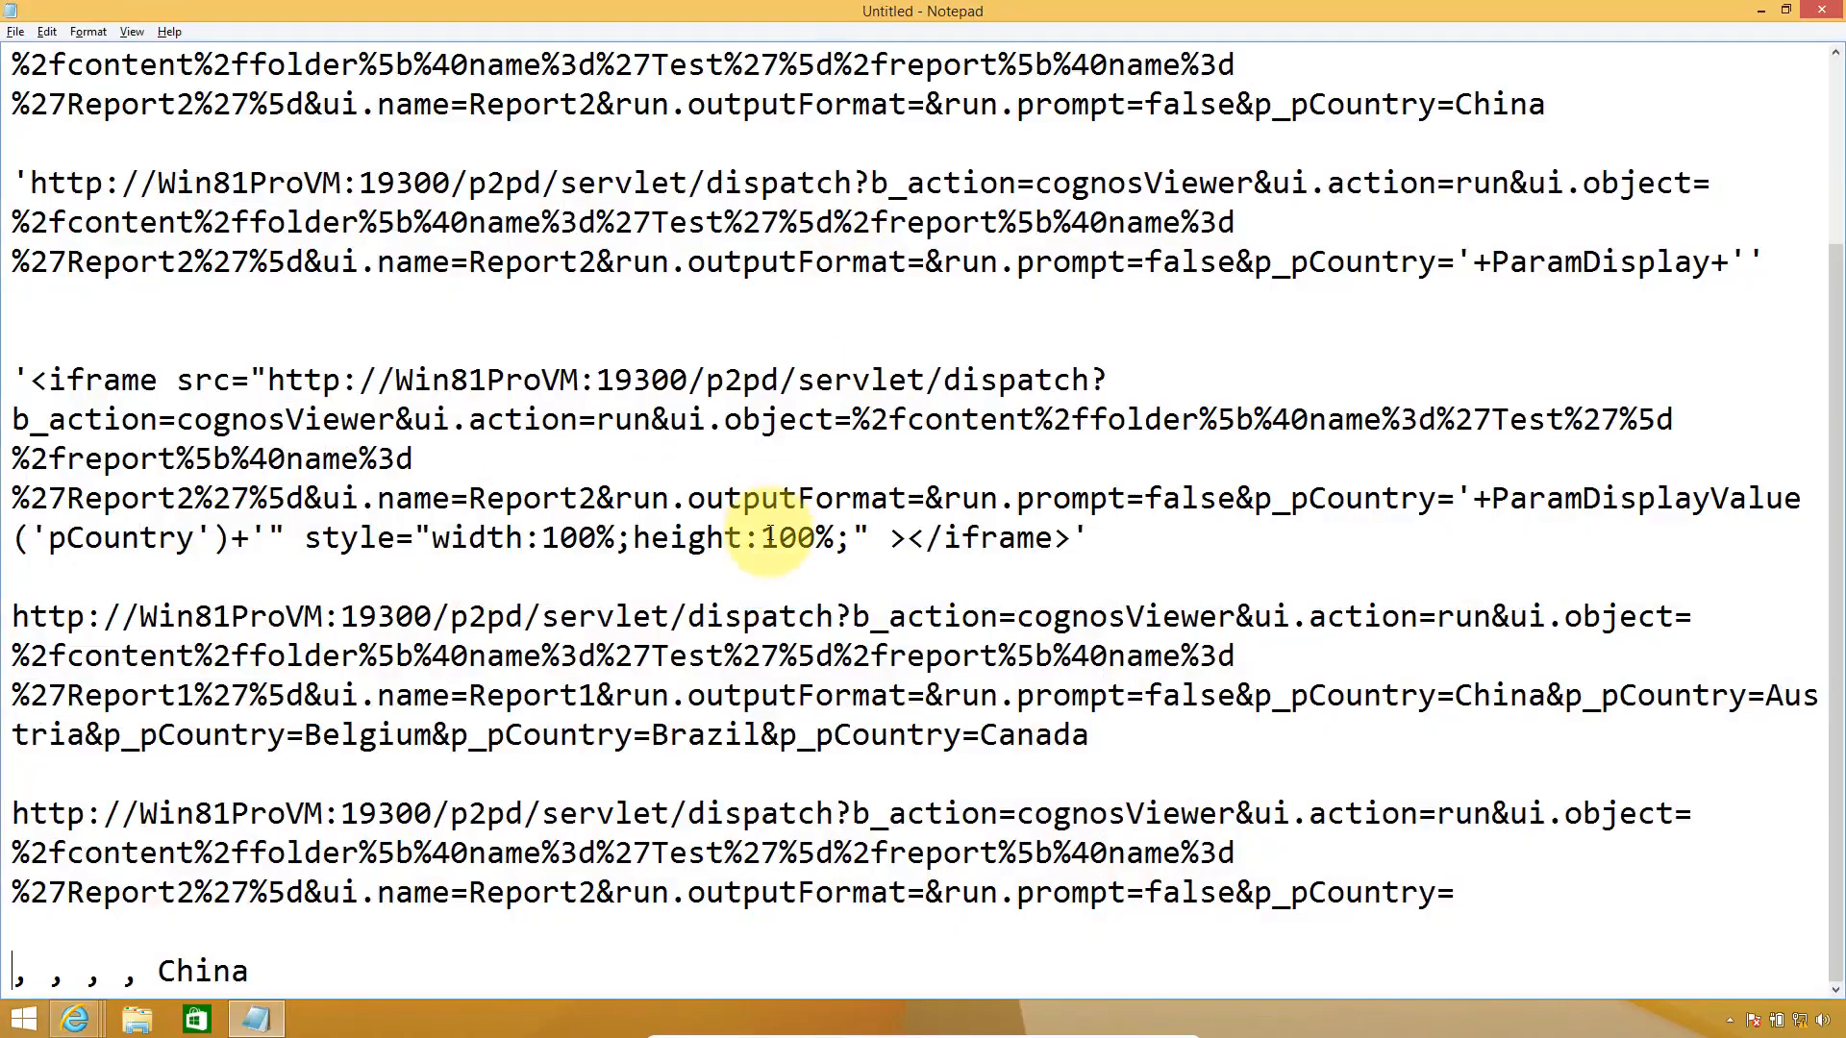
{"action": "left_click", "coordinate": [1475, 889]}
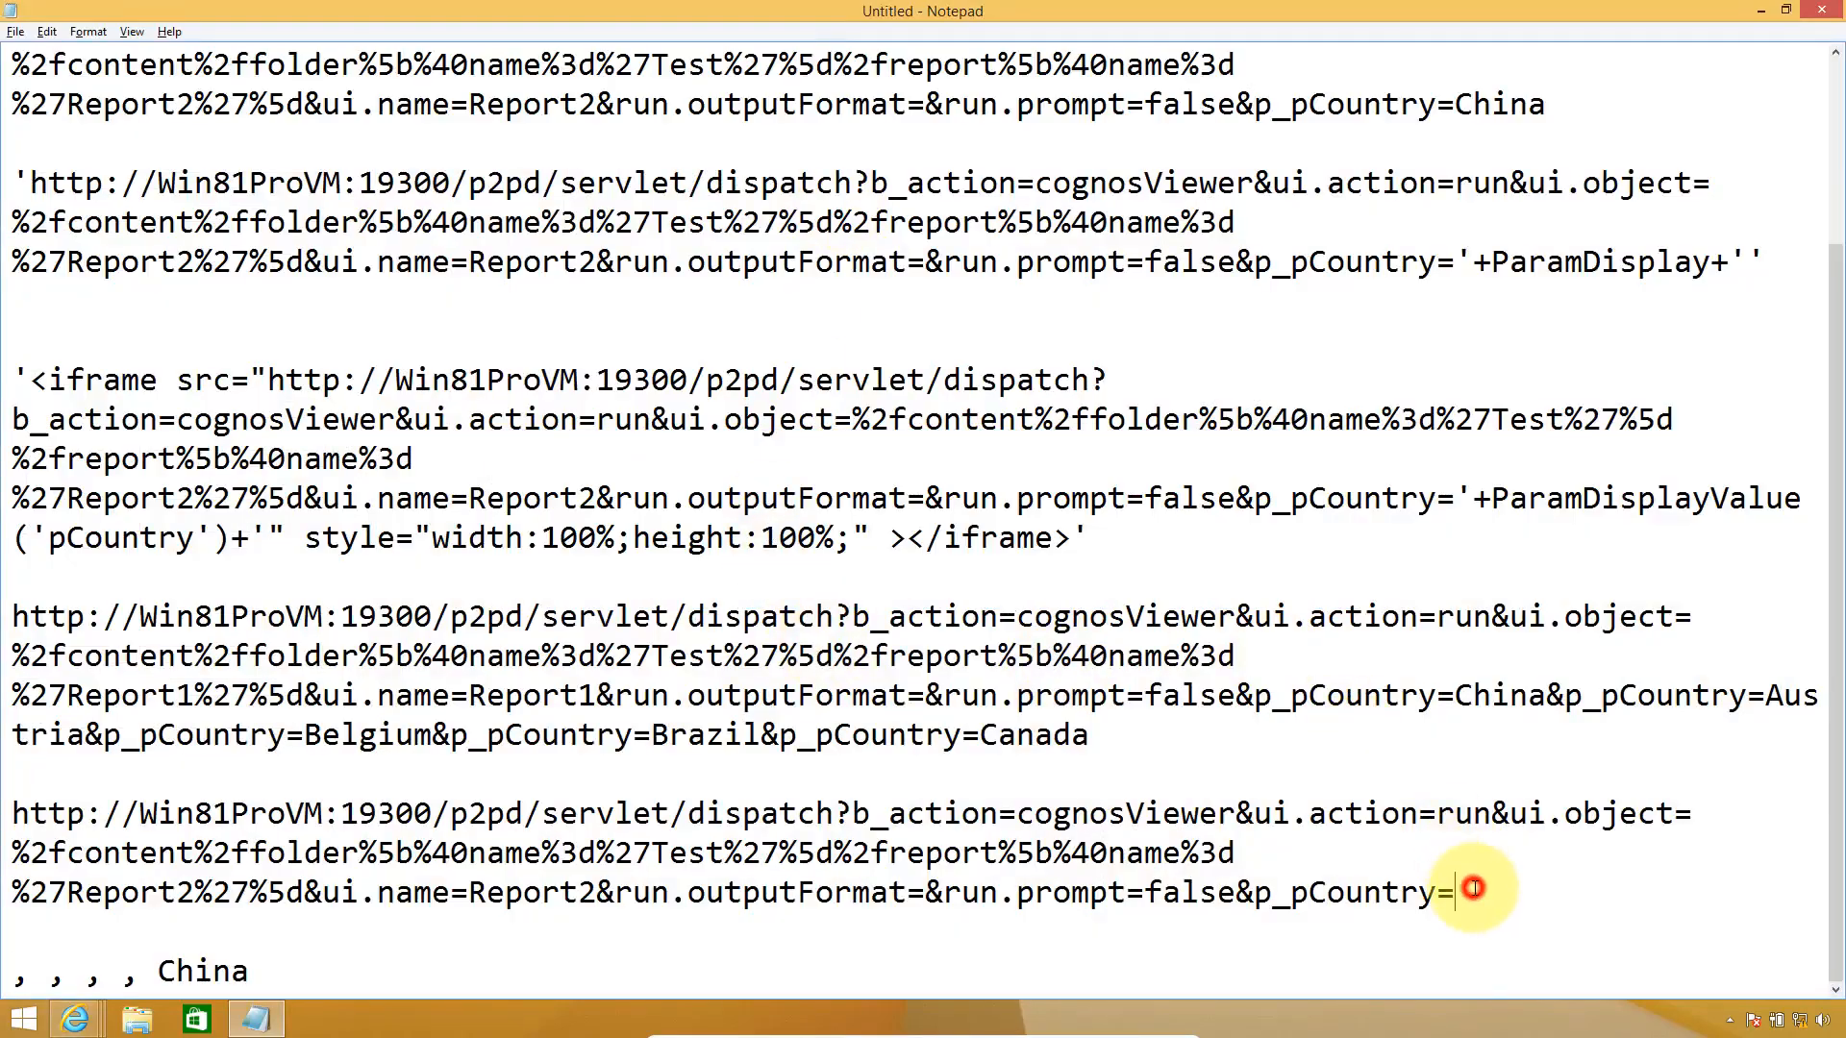
{"action": "key", "text": "ctrl+v"}
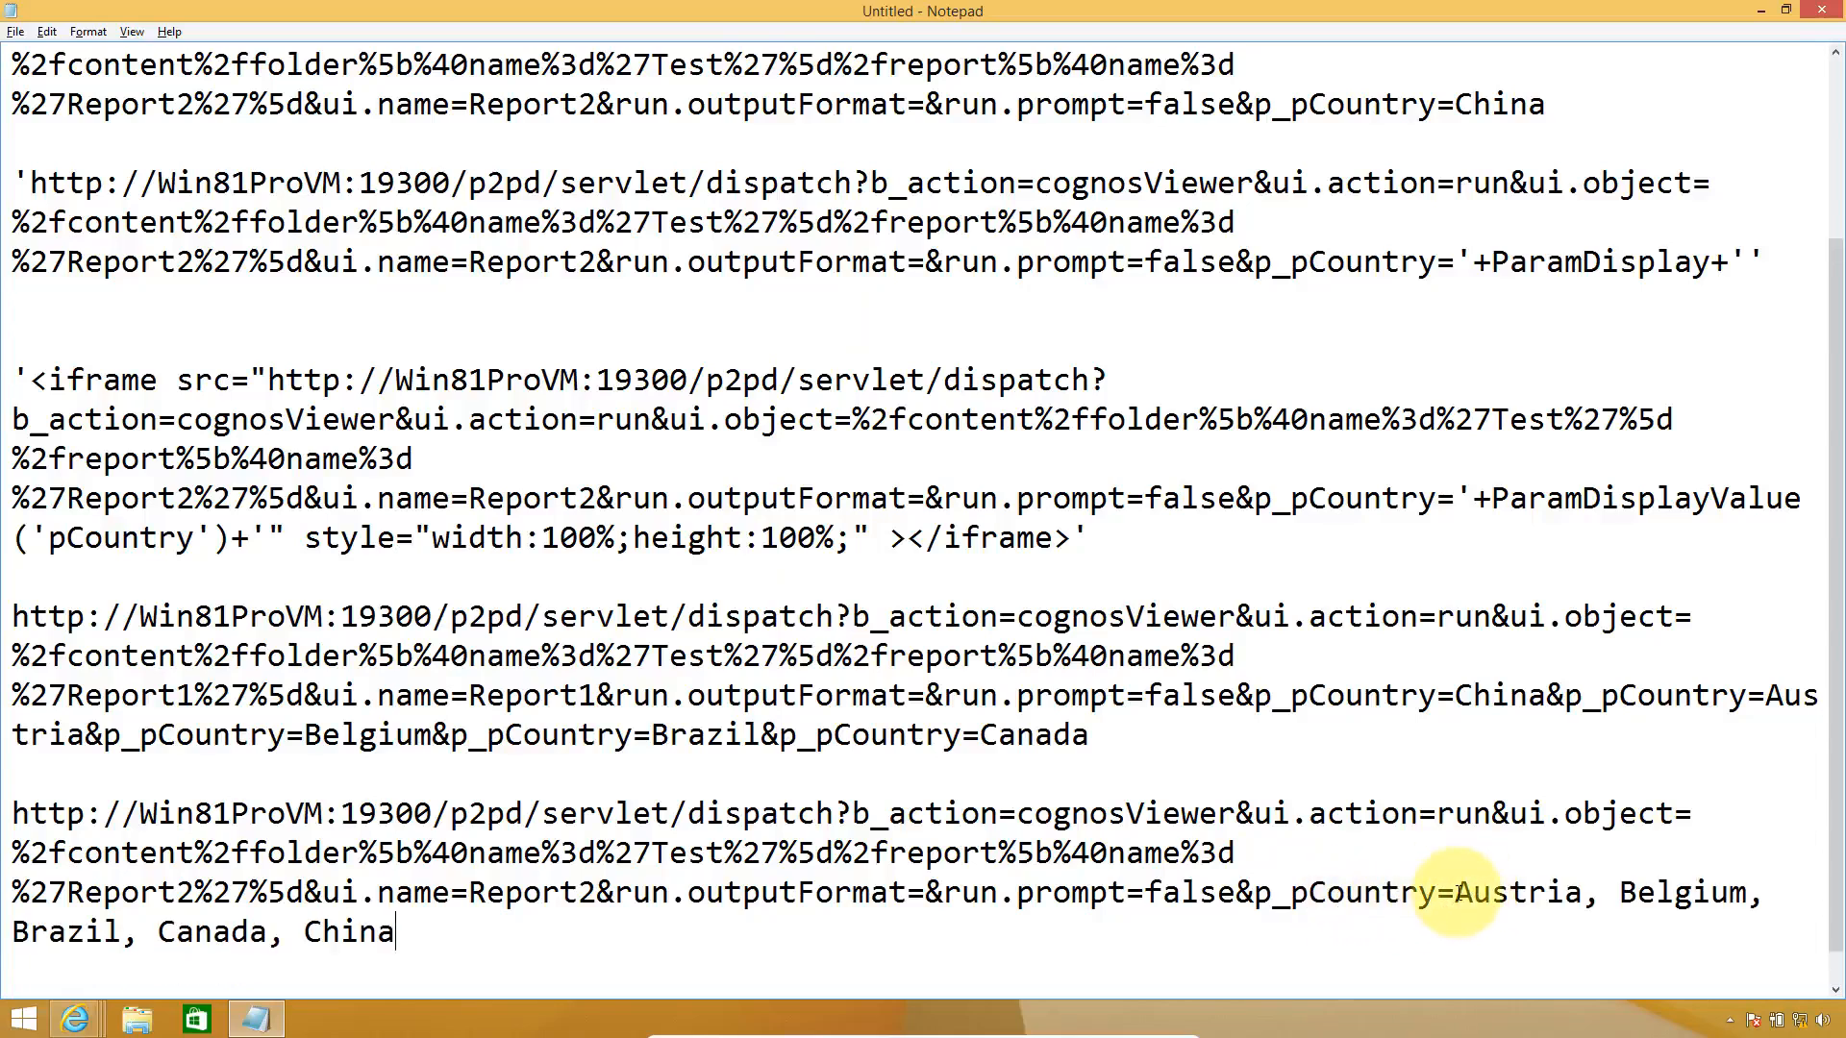
- Compare the comma-separated countries in the last Report2 URL with the repeated p_pCountry parameters in the Report1 URL
{"action": "left_click_drag", "start_coordinate": [1457, 892], "coordinate": [1626, 913]}
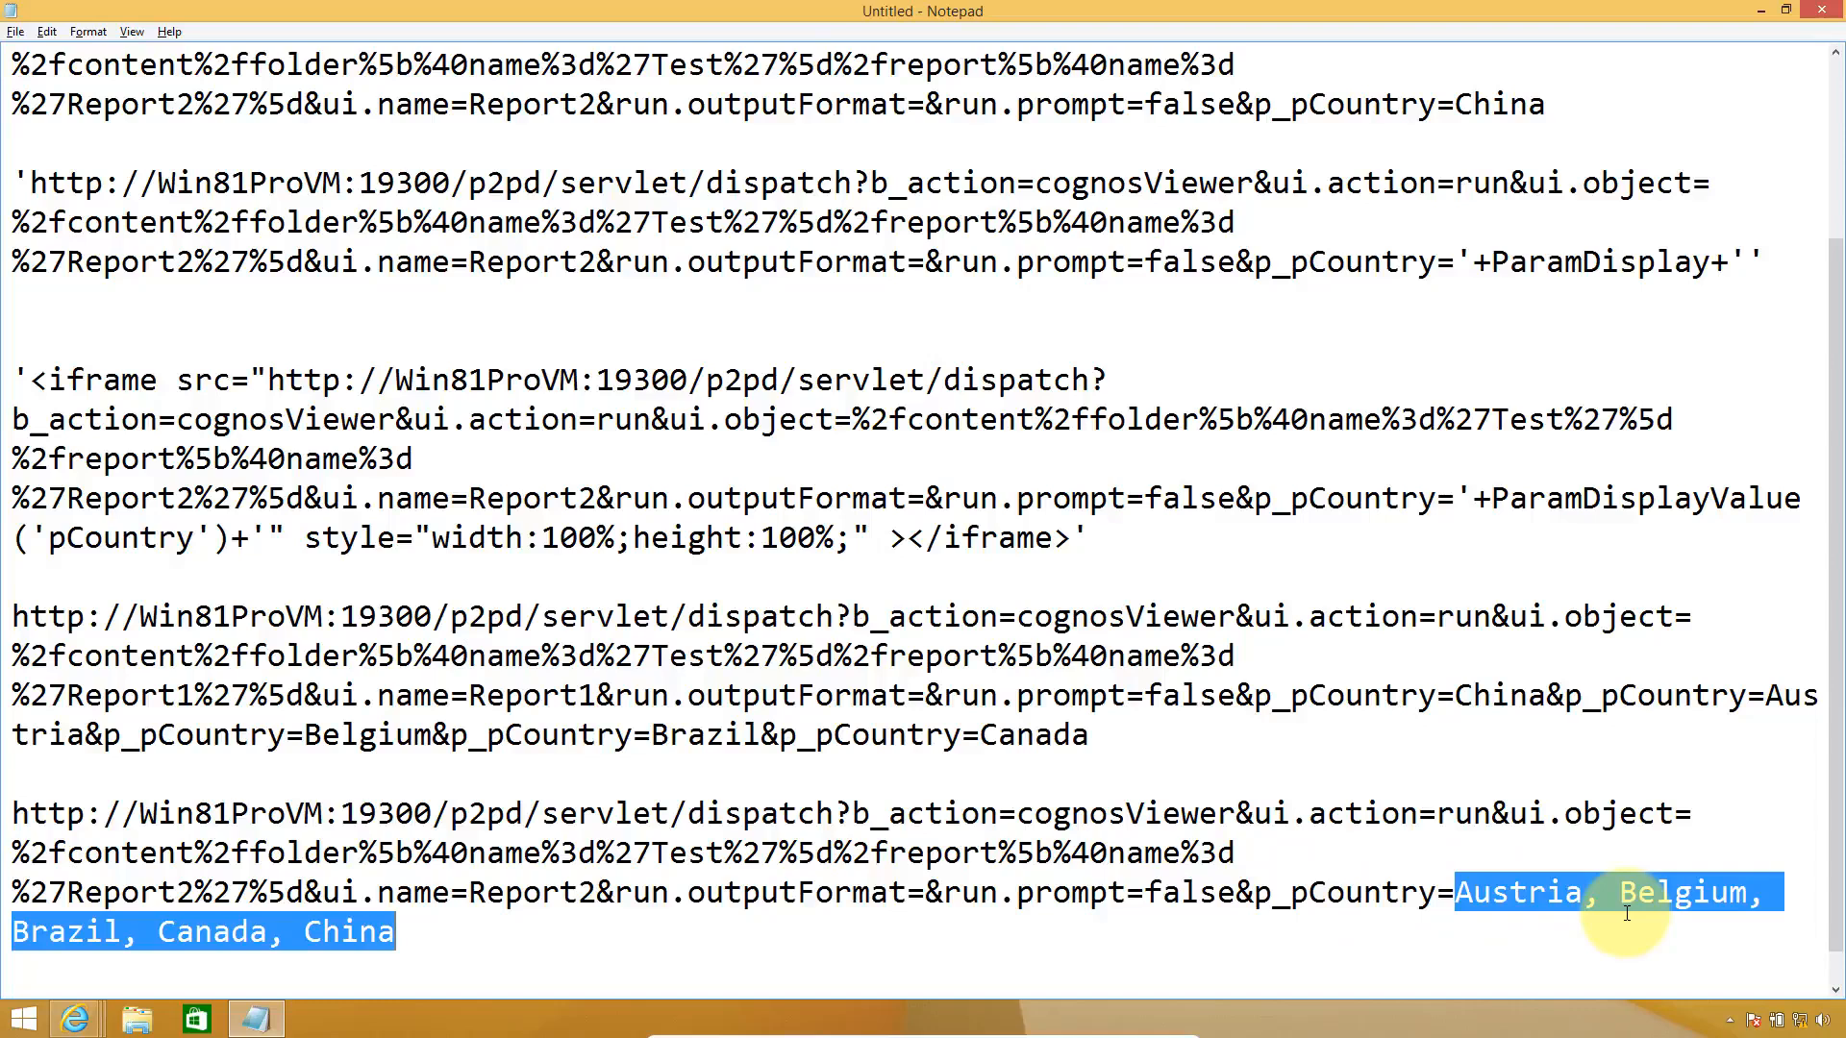
{"action": "left_click_drag", "start_coordinate": [1224, 745], "coordinate": [276, 616]}
{"action": "left_click_drag", "start_coordinate": [80, 598], "coordinate": [11, 613]}
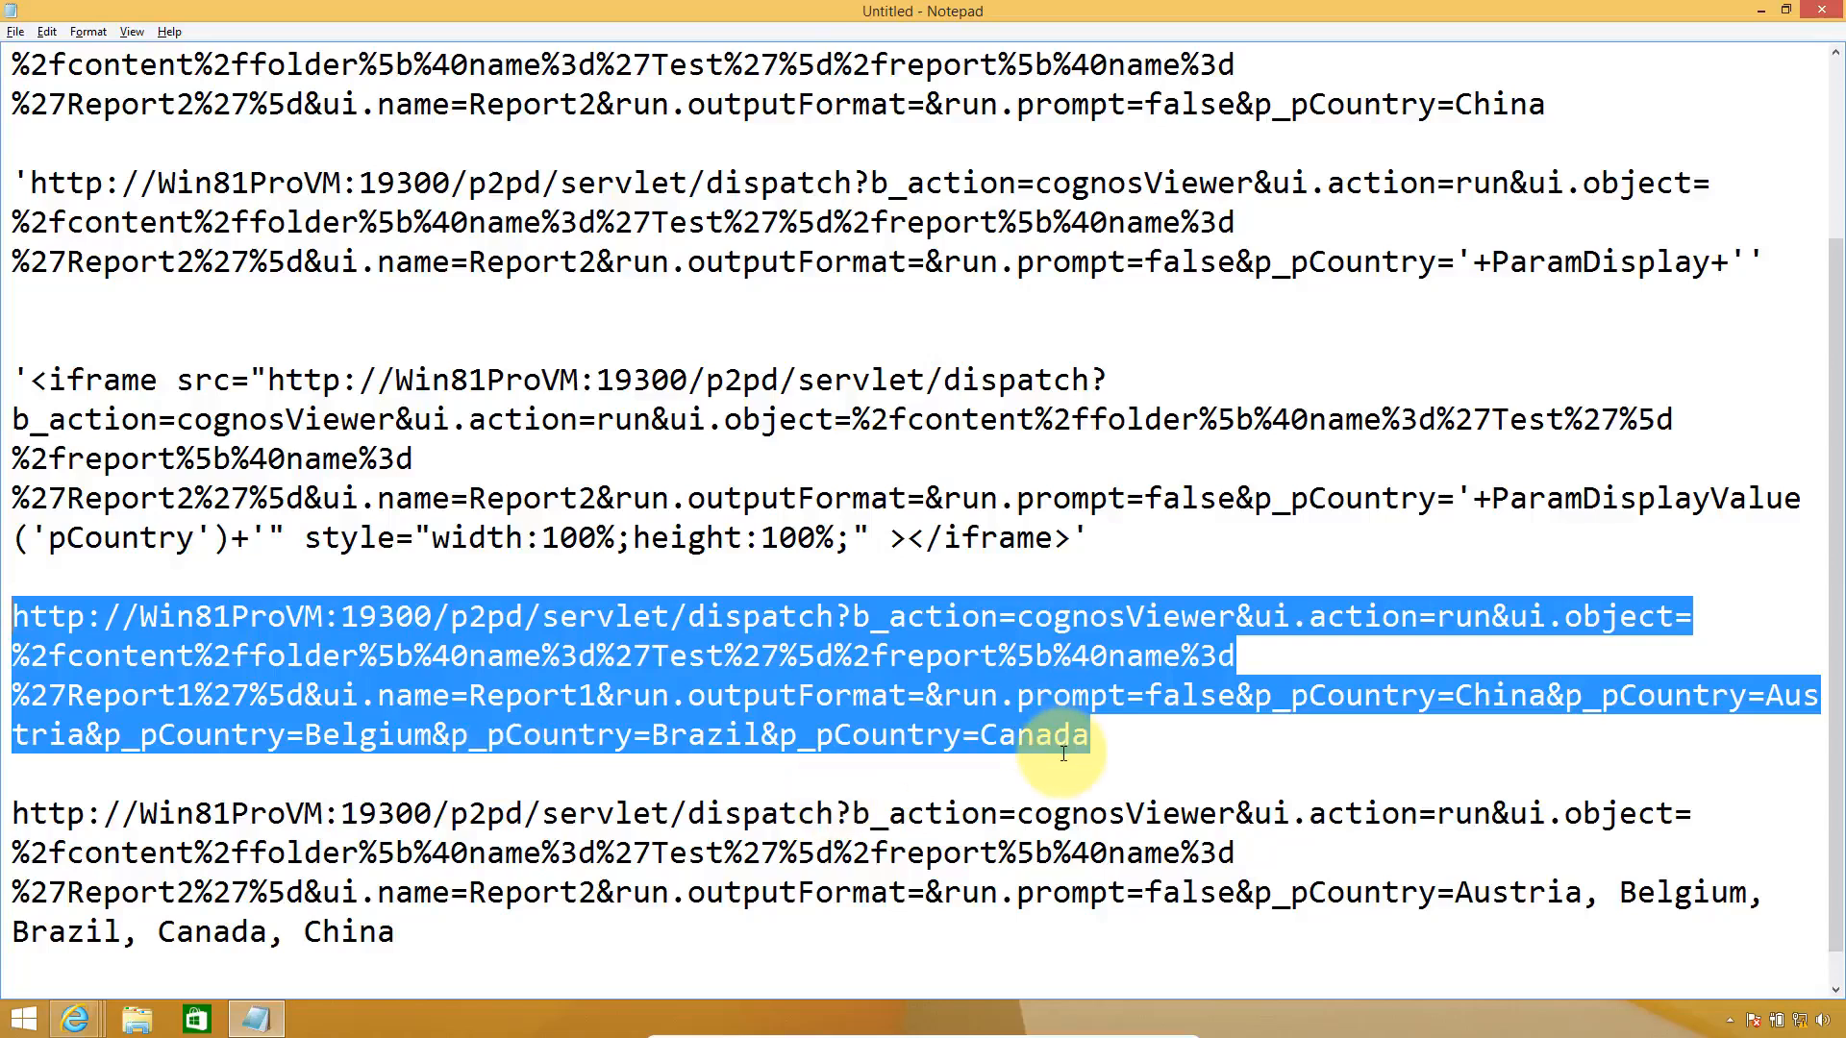
- Duplicate &p_pCountry at the end of the multi-country Report1 URL and rename the copy to &p_pYear
{"action": "left_click", "coordinate": [1303, 694]}
{"action": "left_click_drag", "start_coordinate": [1237, 695], "coordinate": [1435, 695]}
{"action": "key", "text": "ctrl+c"}
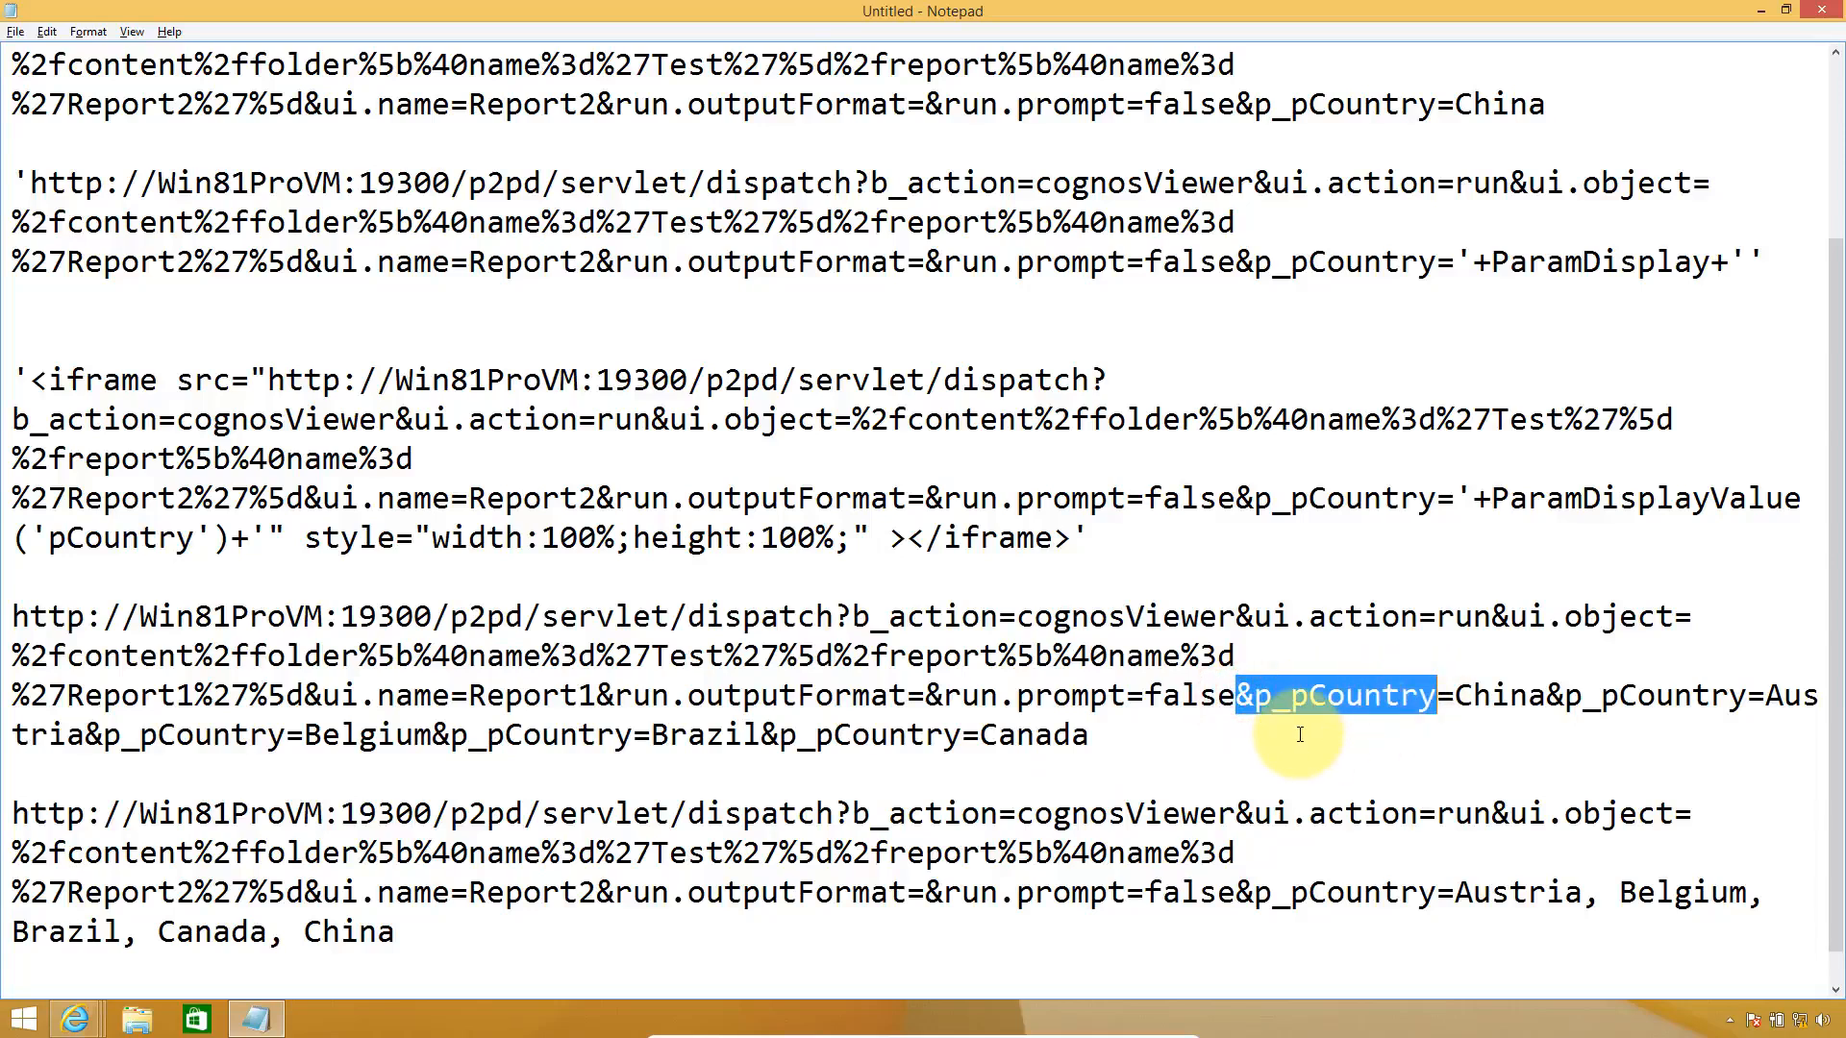
{"action": "left_click", "coordinate": [1302, 734]}
{"action": "key", "text": "ctrl+v"}
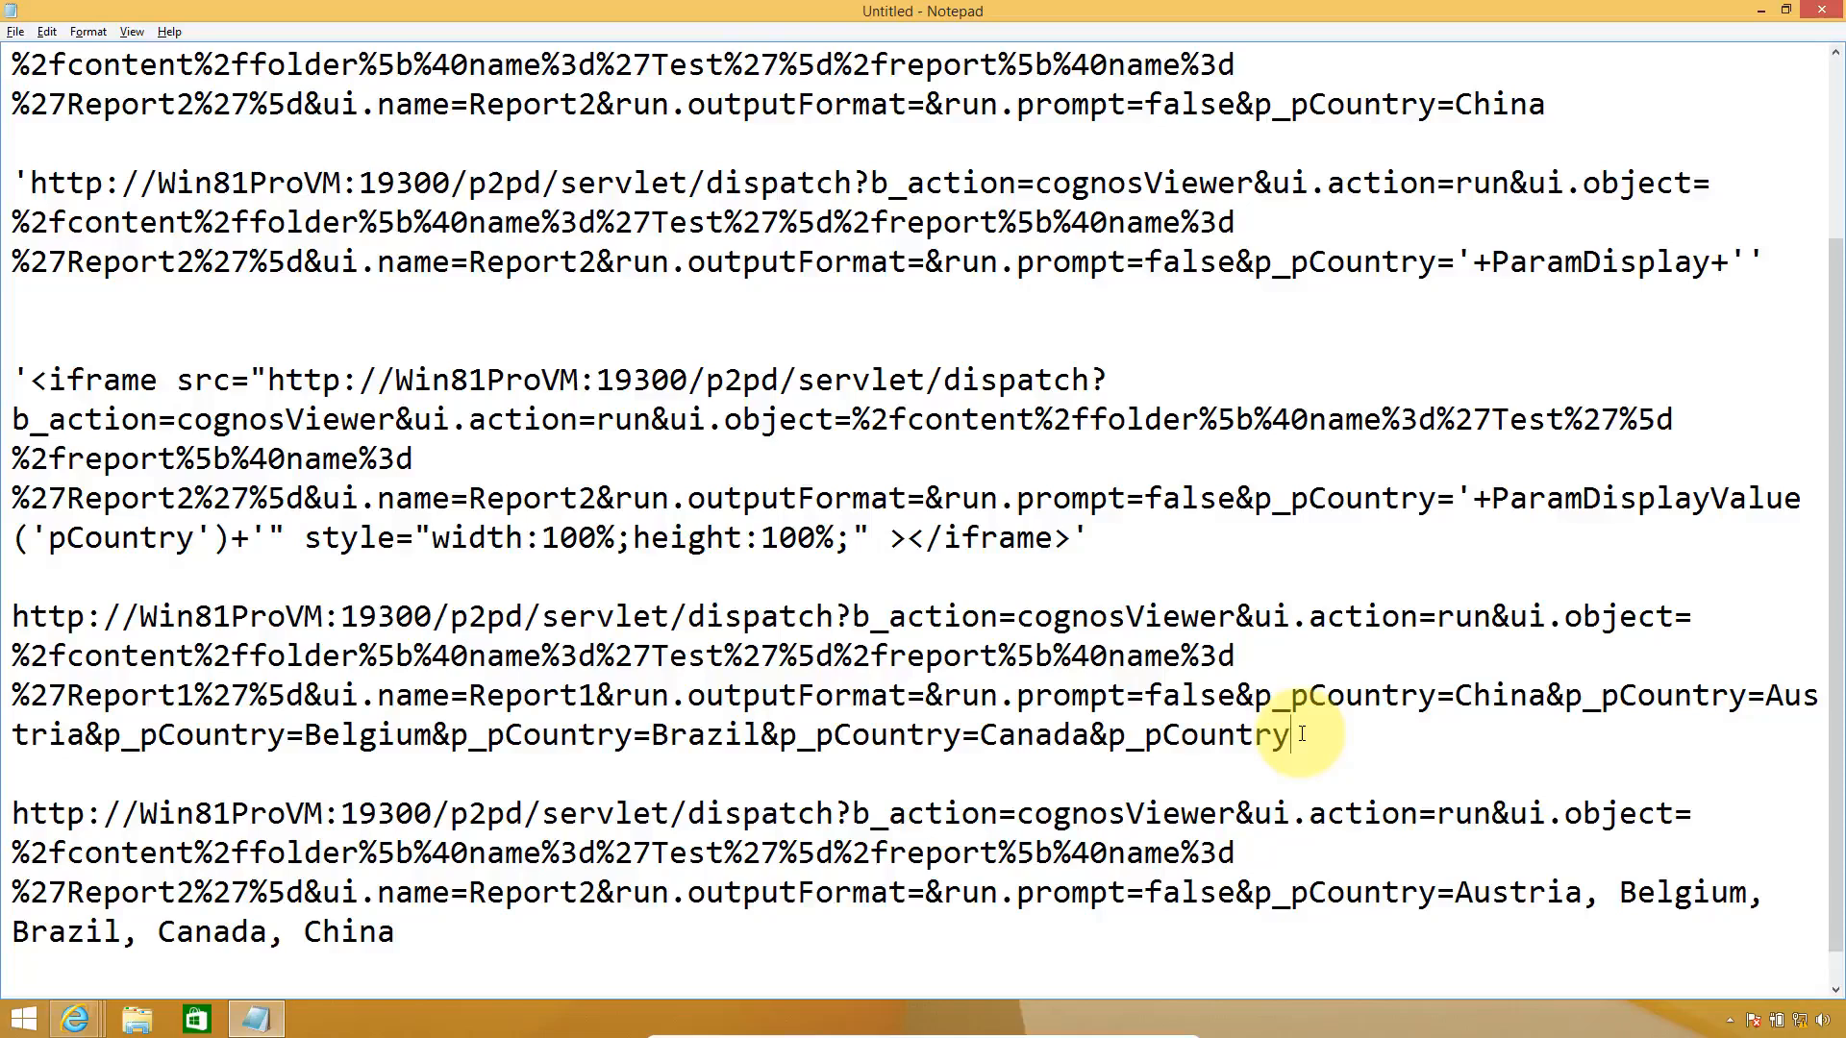
{"action": "key", "text": "BackSpace"}
{"action": "key", "text": "BackSpace"}
{"action": "key", "text": "BackSpace"}
{"action": "key", "text": "BackSpace"}
{"action": "key", "text": "BackSpace"}
{"action": "key", "text": "BackSpace"}
{"action": "key", "text": "BackSpace"}
{"action": "type", "text": "Year"}
- Set the appended p_pYear parameter to 2017 in the Report1 URL
{"action": "key", "text": "shift+Left"}
{"action": "key", "text": "shift+Left"}
{"action": "key", "text": "shift+Left"}
{"action": "key", "text": "shift+Left"}
{"action": "key", "text": "shift+Left"}
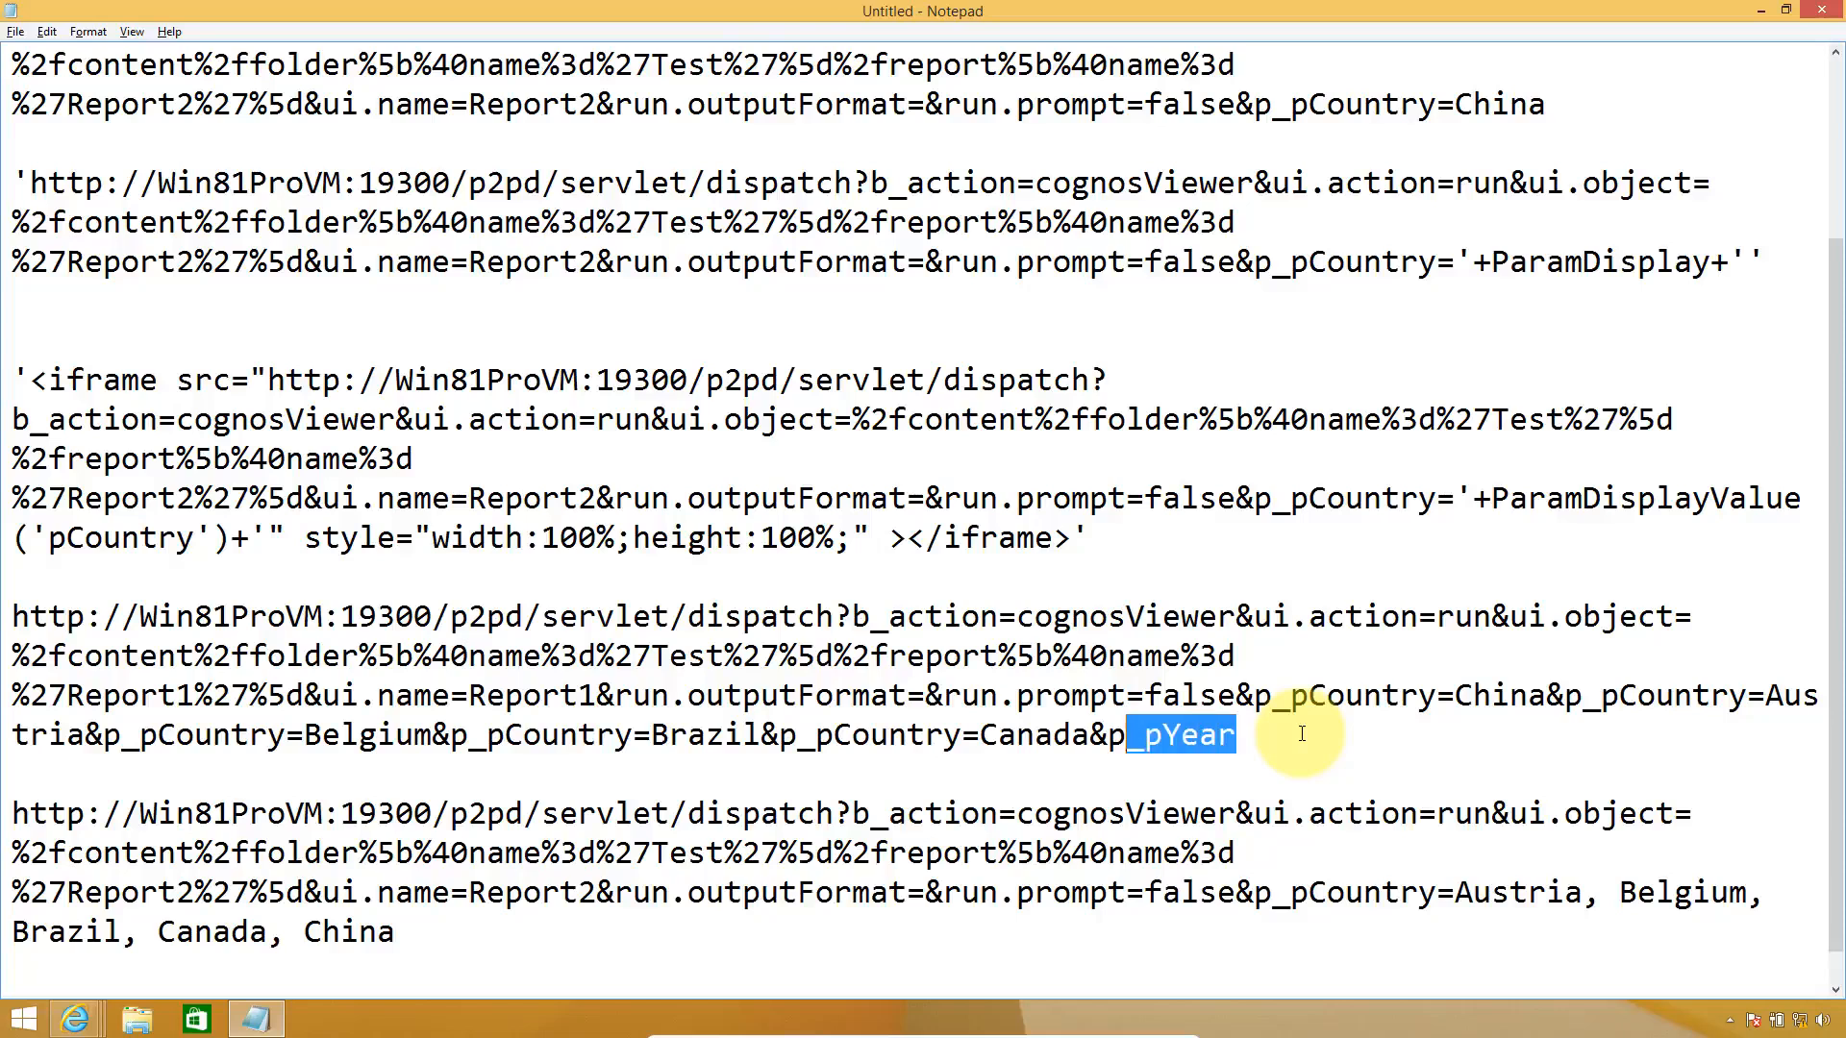
{"action": "key", "text": "Left"}
{"action": "key", "text": "Left"}
{"action": "key", "text": "Left"}
{"action": "key", "text": "Left"}
{"action": "key", "text": "Left"}
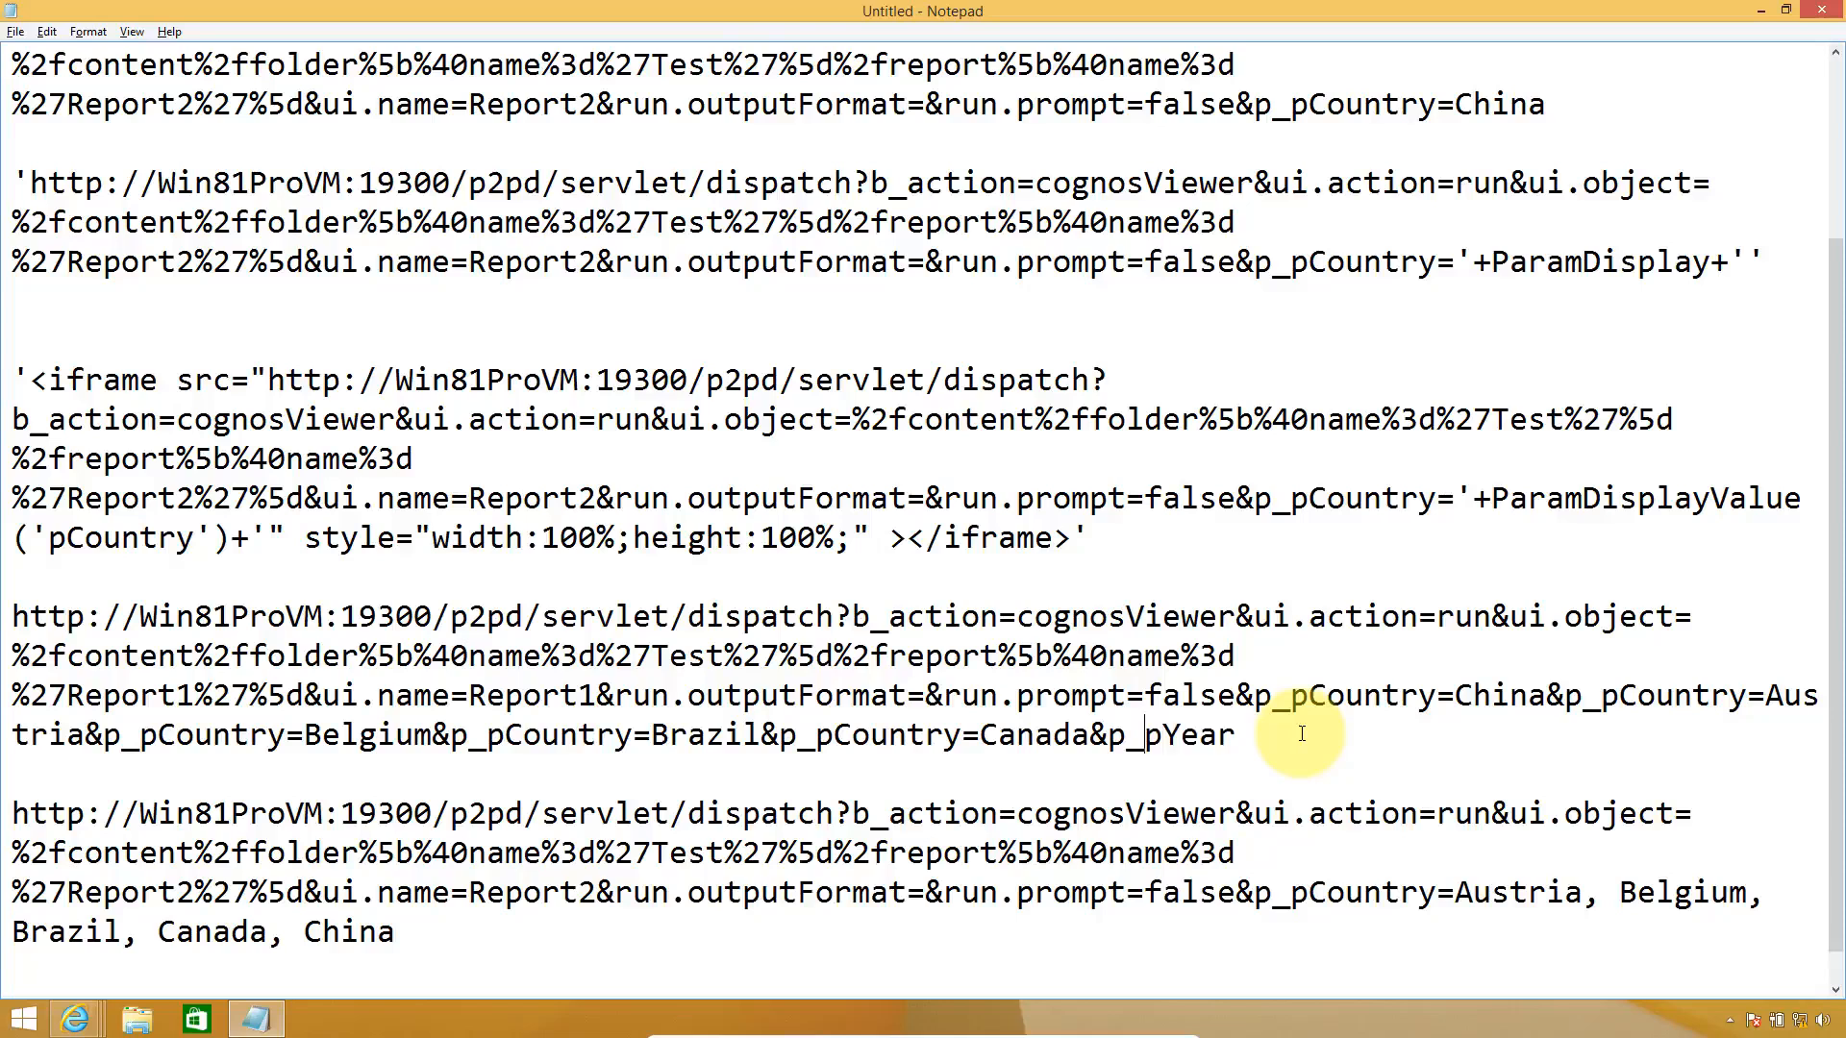
{"action": "key", "text": "Right"}
{"action": "key", "text": "shift+End"}
{"action": "key", "text": "shift+Left"}
{"action": "key", "text": "shift+Left"}
{"action": "key", "text": "shift+Left"}
{"action": "key", "text": "shift+Left"}
{"action": "key", "text": "shift+Left"}
{"action": "key", "text": "shift+Left"}
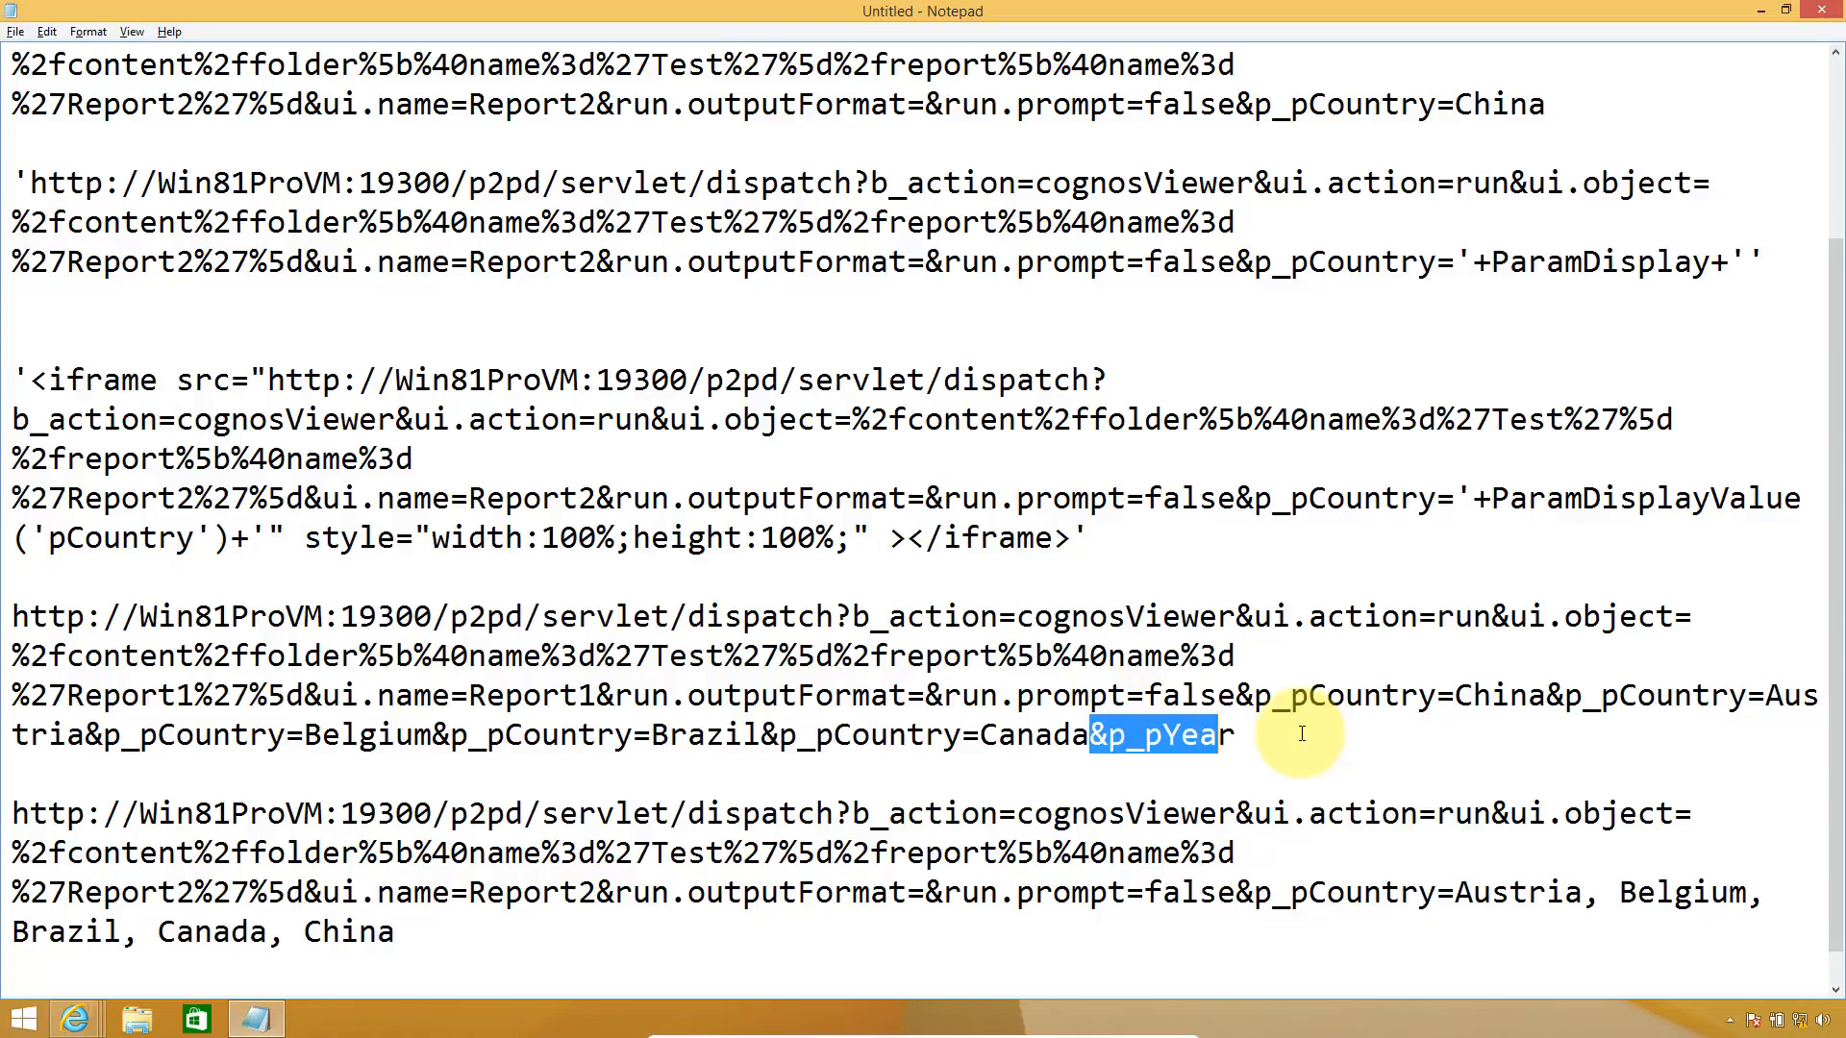
{"action": "key", "text": "shift+Right"}
{"action": "key", "text": "shift+Right"}
{"action": "key", "text": "shift+Right"}
{"action": "key", "text": "shift+Right"}
{"action": "key", "text": "shift+Right"}
{"action": "key", "text": "Right"}
{"action": "key", "text": "Right"}
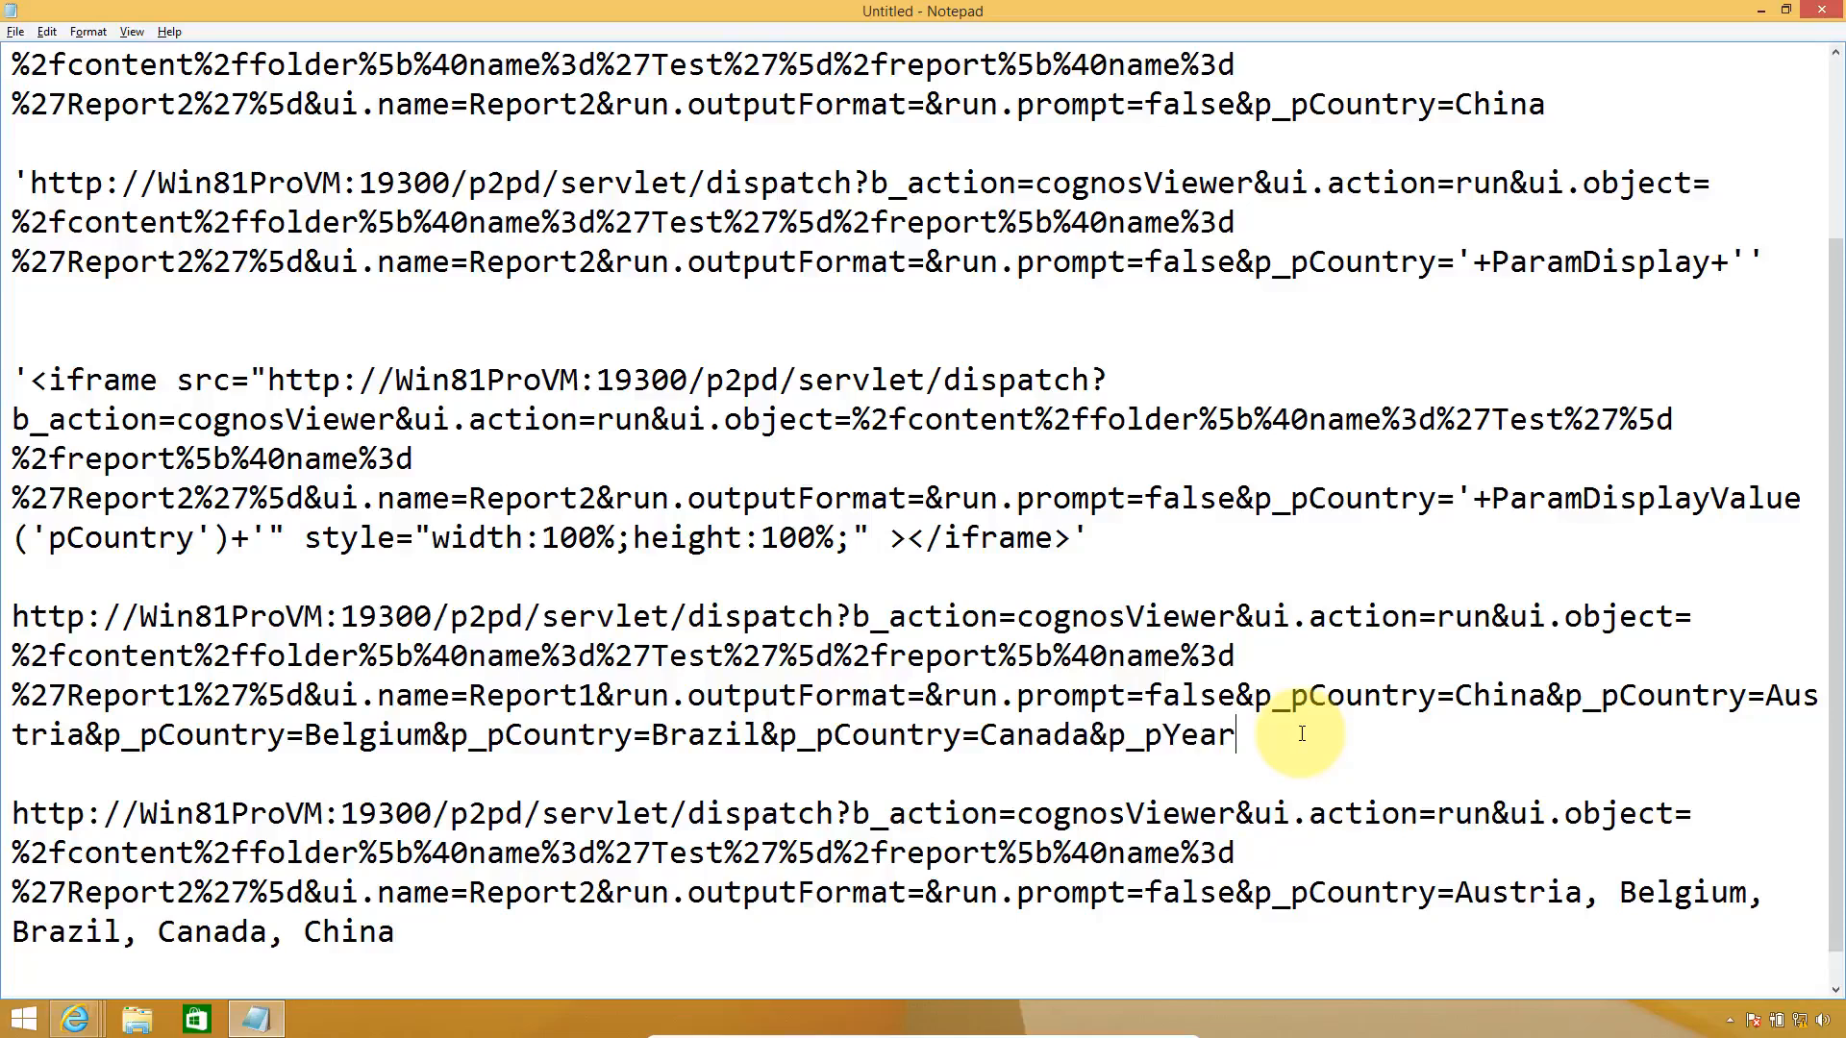
{"action": "key", "text": "Left"}
{"action": "type", "text": "=2017"}
- Copy the complete multi-country Report1 URL including p_pYear=2017 and launch SQL Server Management Studio with the SSMS command
{"action": "left_click", "coordinate": [1256, 702]}
{"action": "left_click_drag", "start_coordinate": [1255, 709], "coordinate": [1428, 704]}
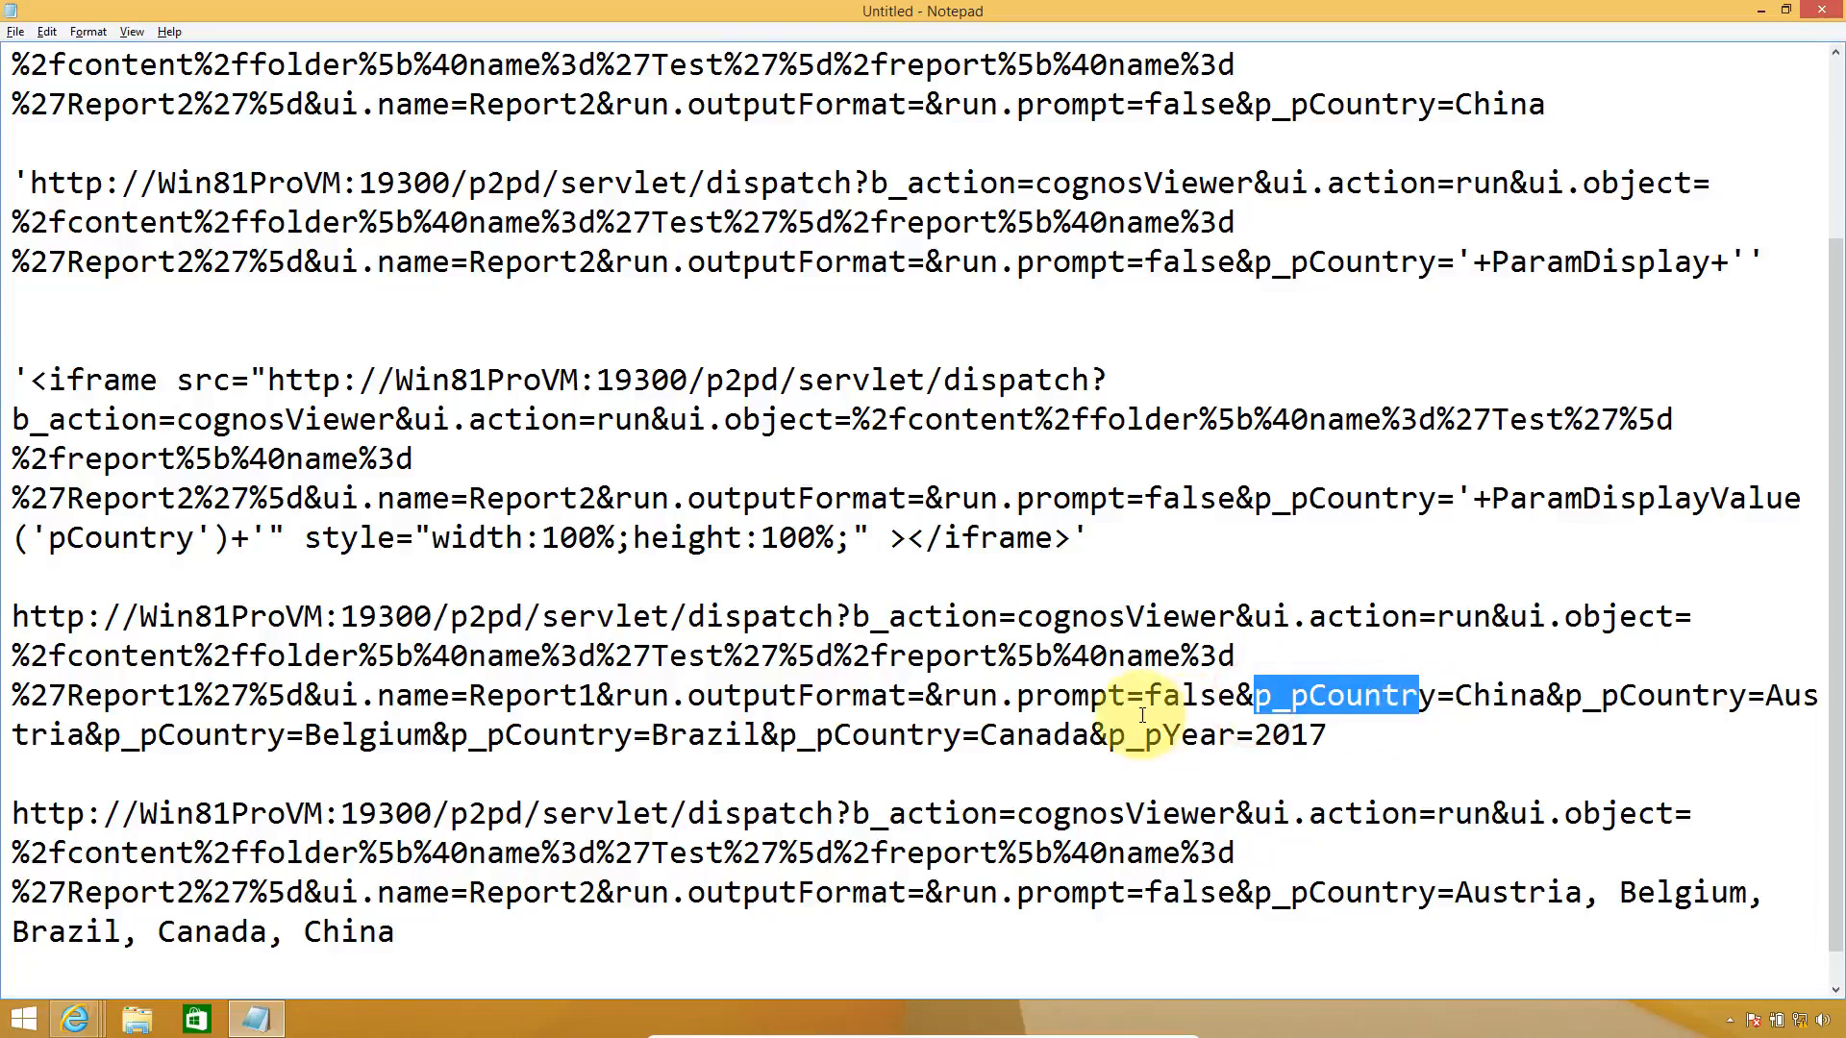
{"action": "left_click_drag", "start_coordinate": [1113, 737], "coordinate": [1144, 697]}
{"action": "left_click_drag", "start_coordinate": [899, 682], "coordinate": [16, 614]}
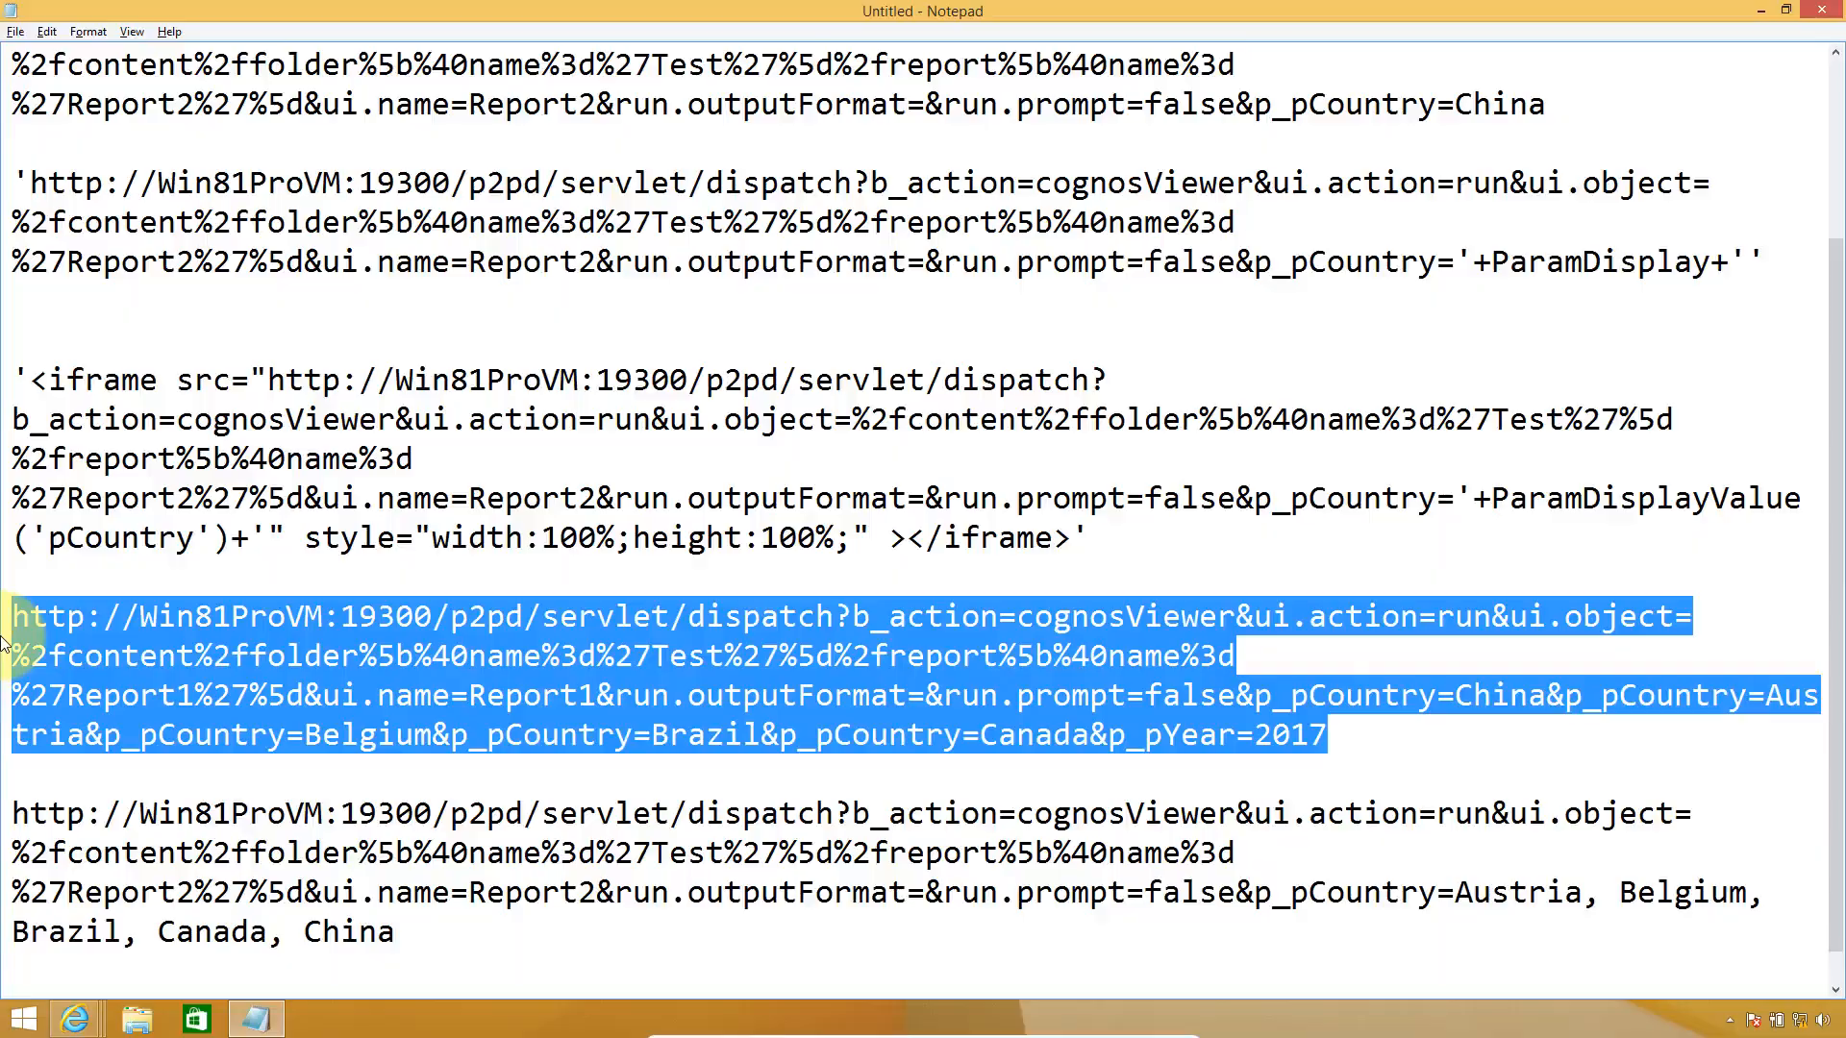
{"action": "key", "text": "super"}
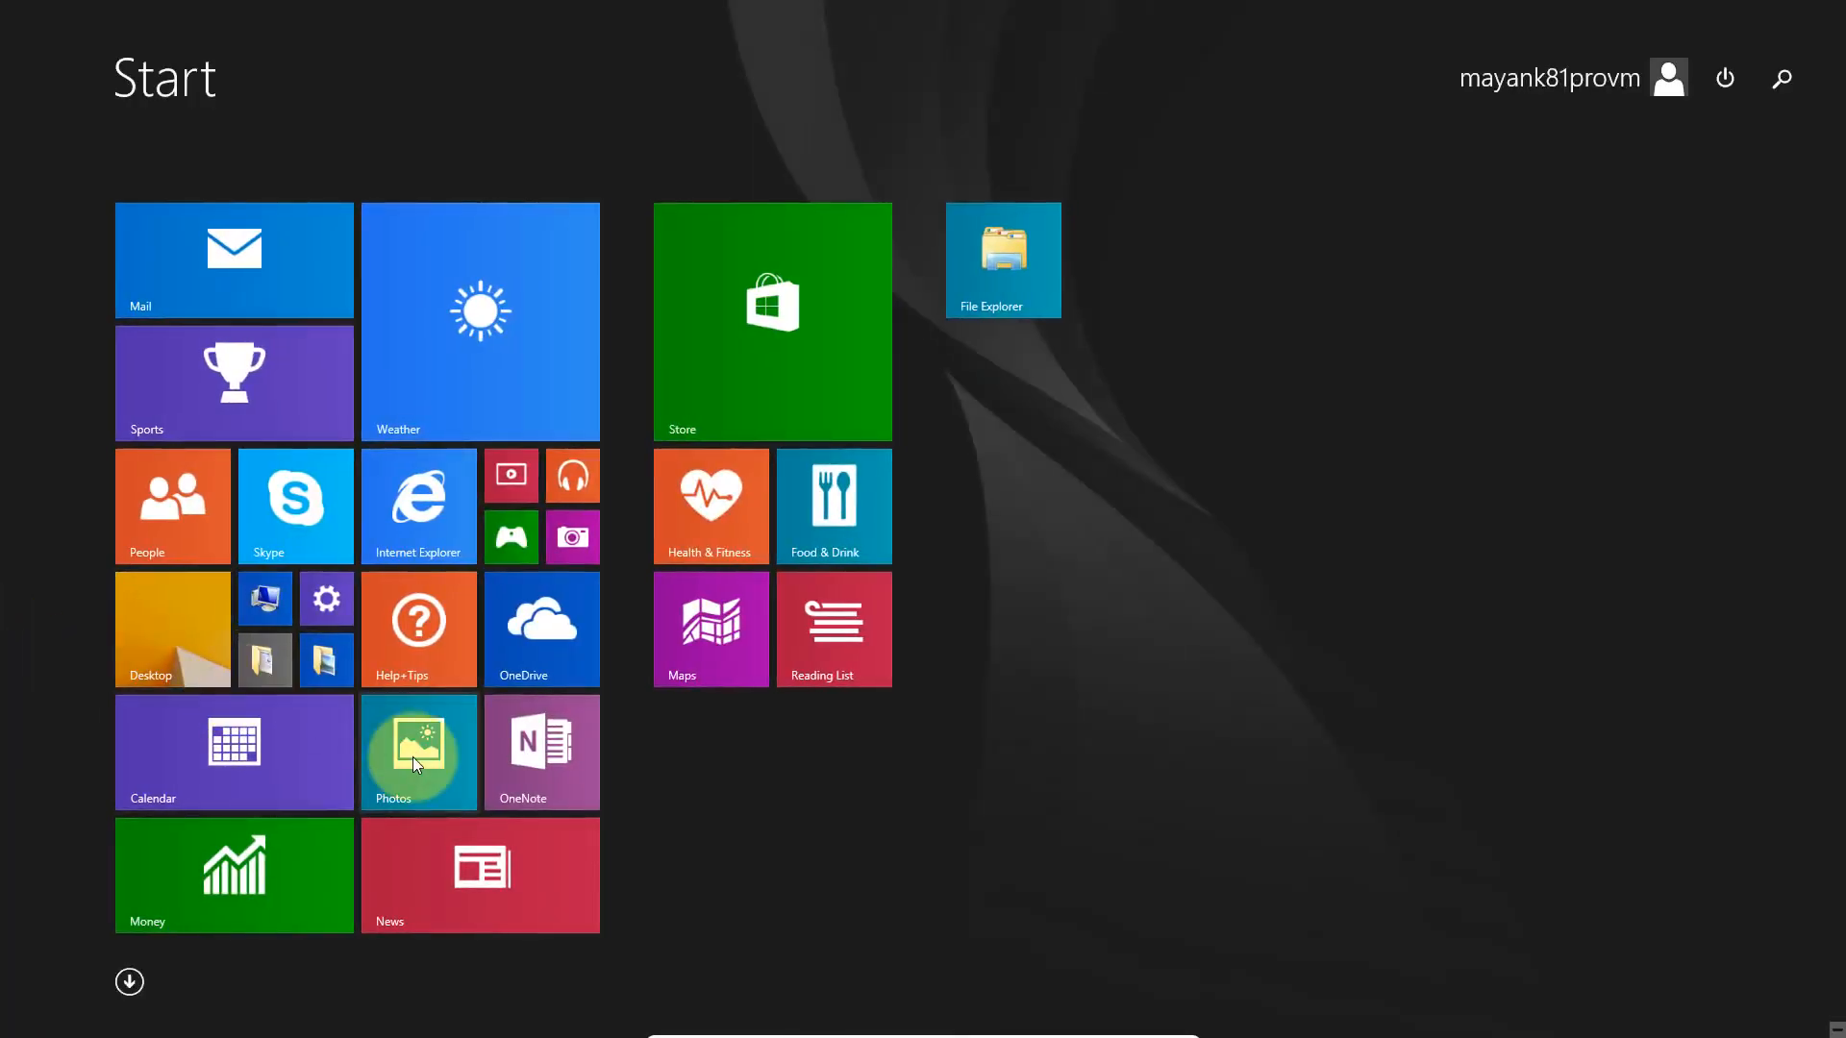
{"action": "key", "text": "super+r"}
{"action": "type", "text": "SSMS"}
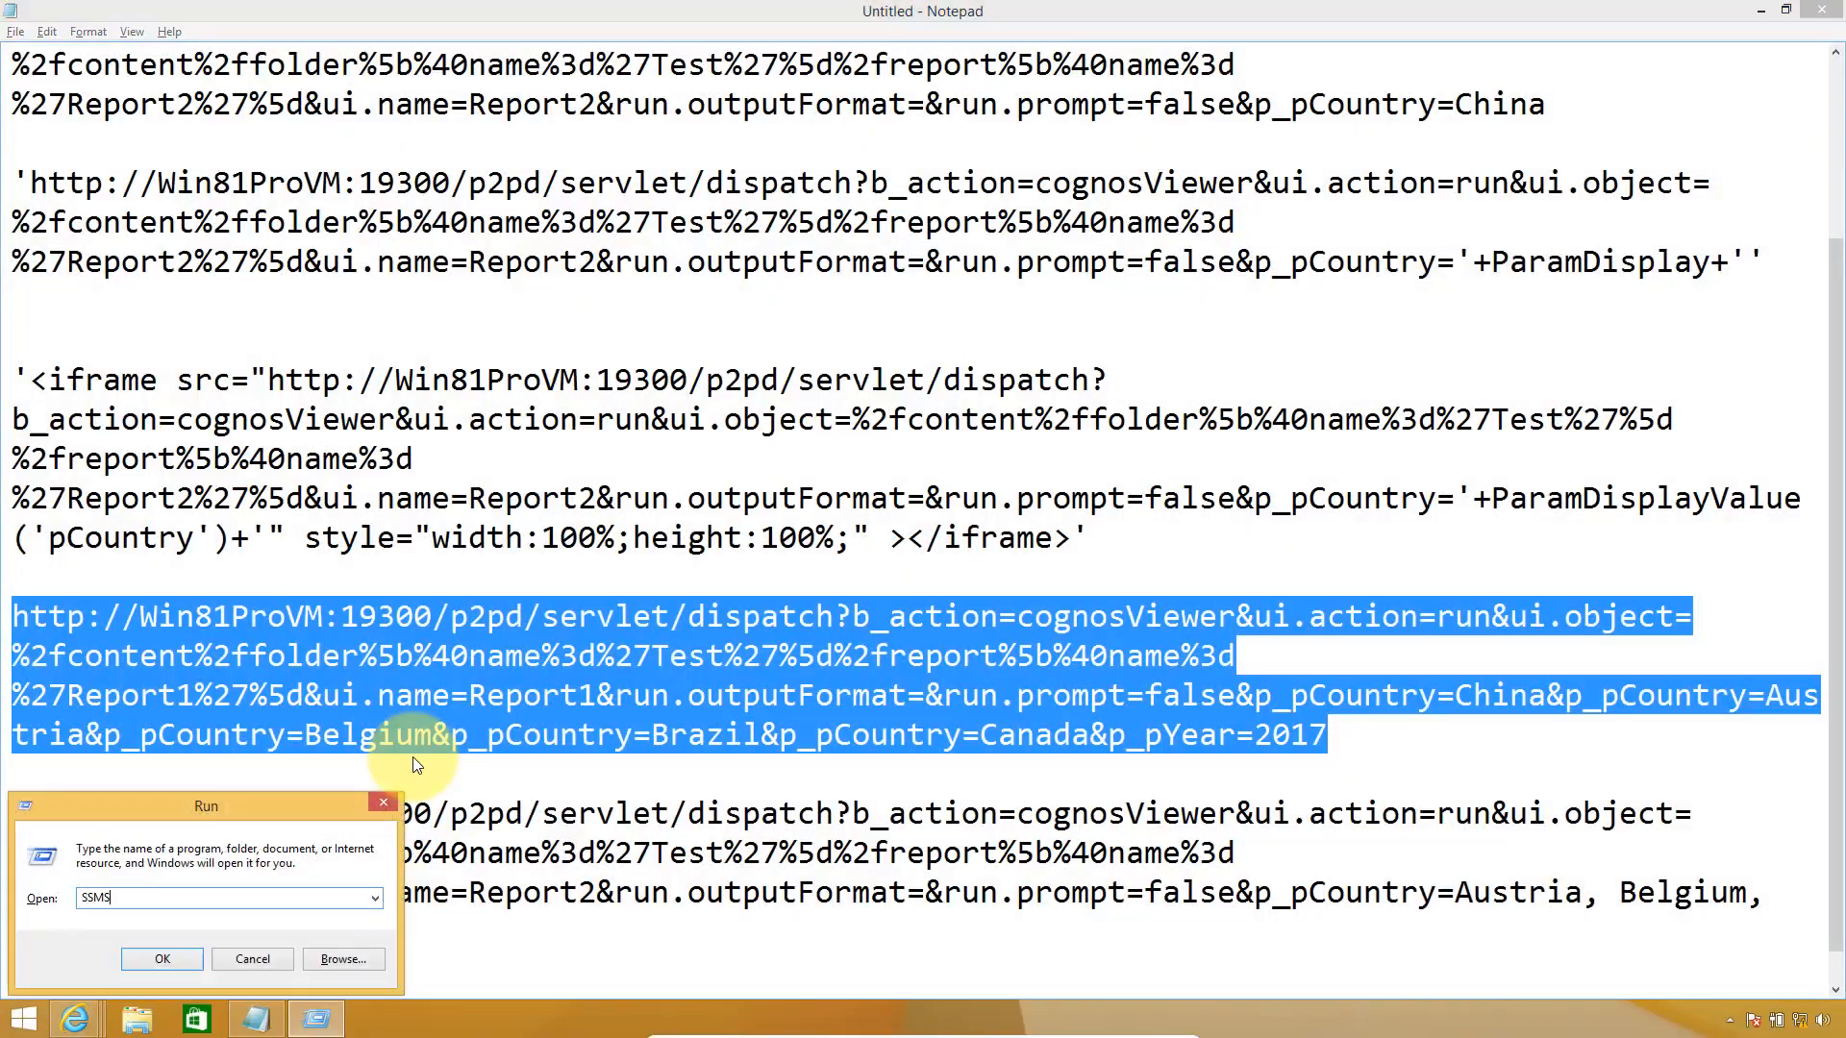
{"action": "key", "text": "Return"}
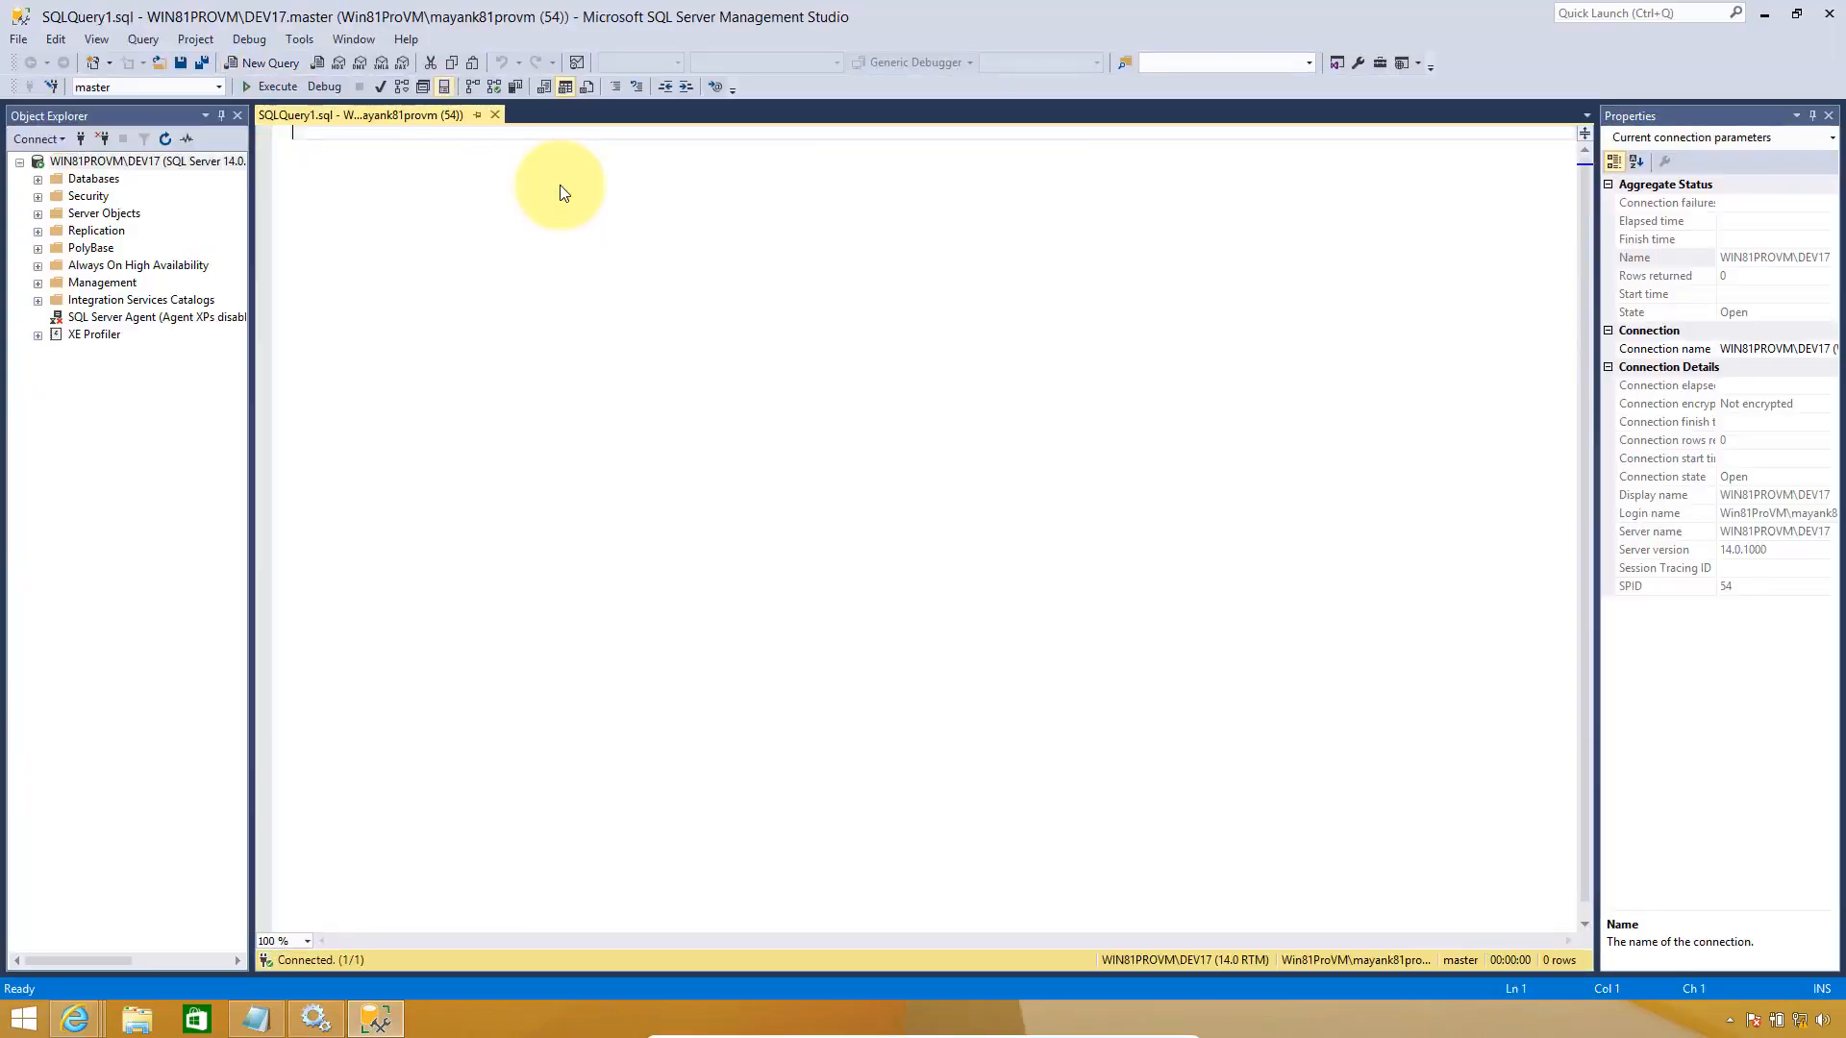
- Write a SELECT LEN query around the copied Report1 URL and execute it to get the URL's length
{"action": "type", "text": "SELECT LEN"}
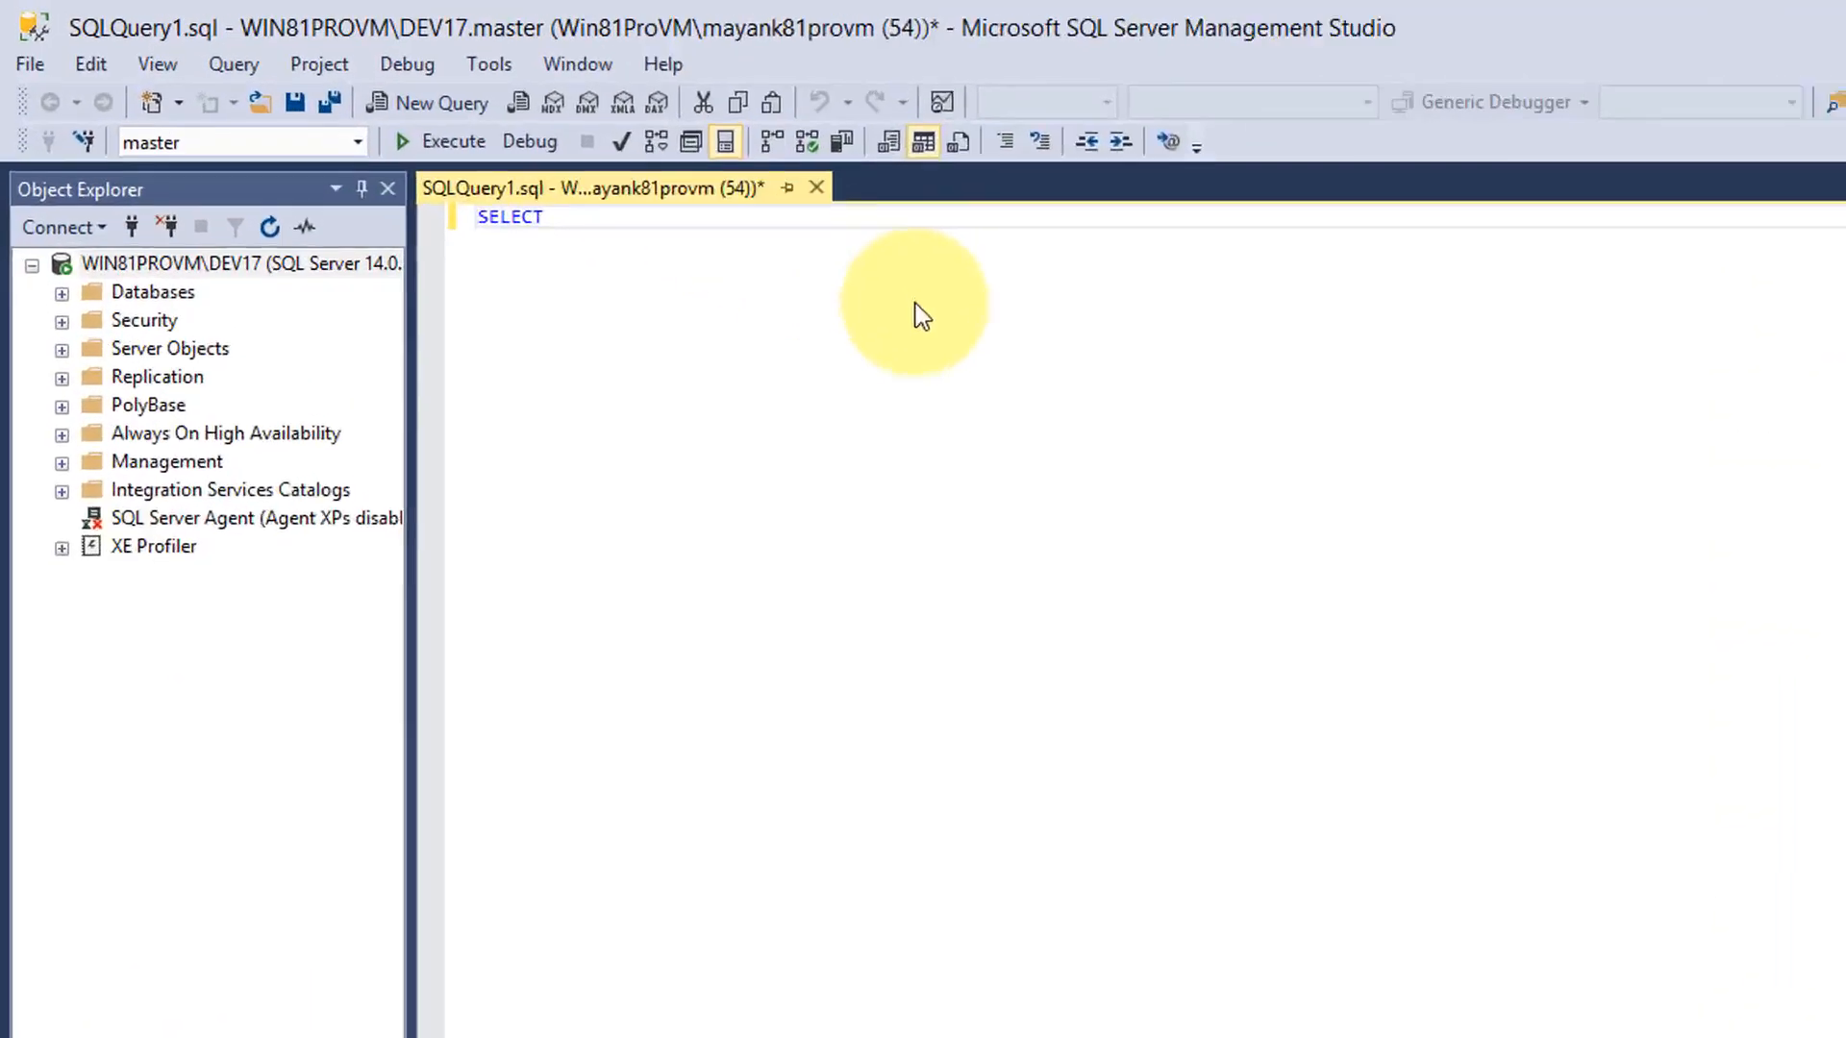
{"action": "type", "text": "('"}
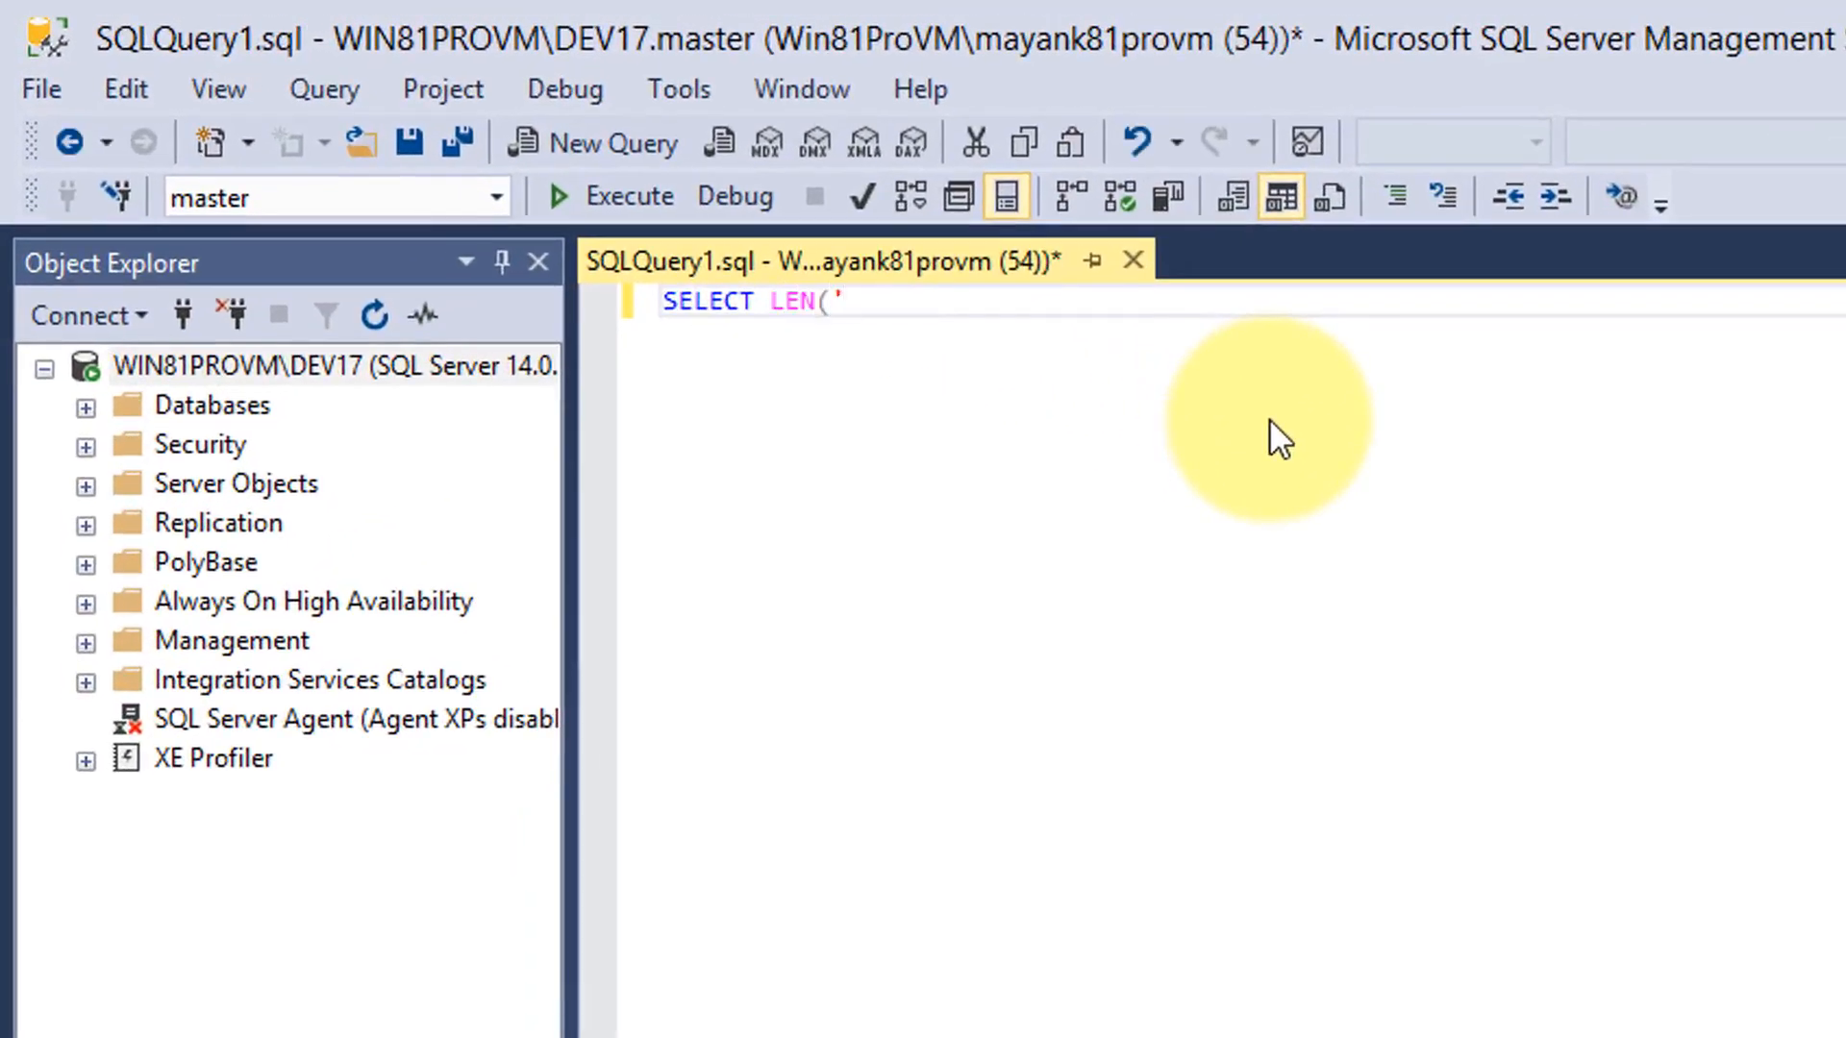
{"action": "key", "text": "ctrl+v"}
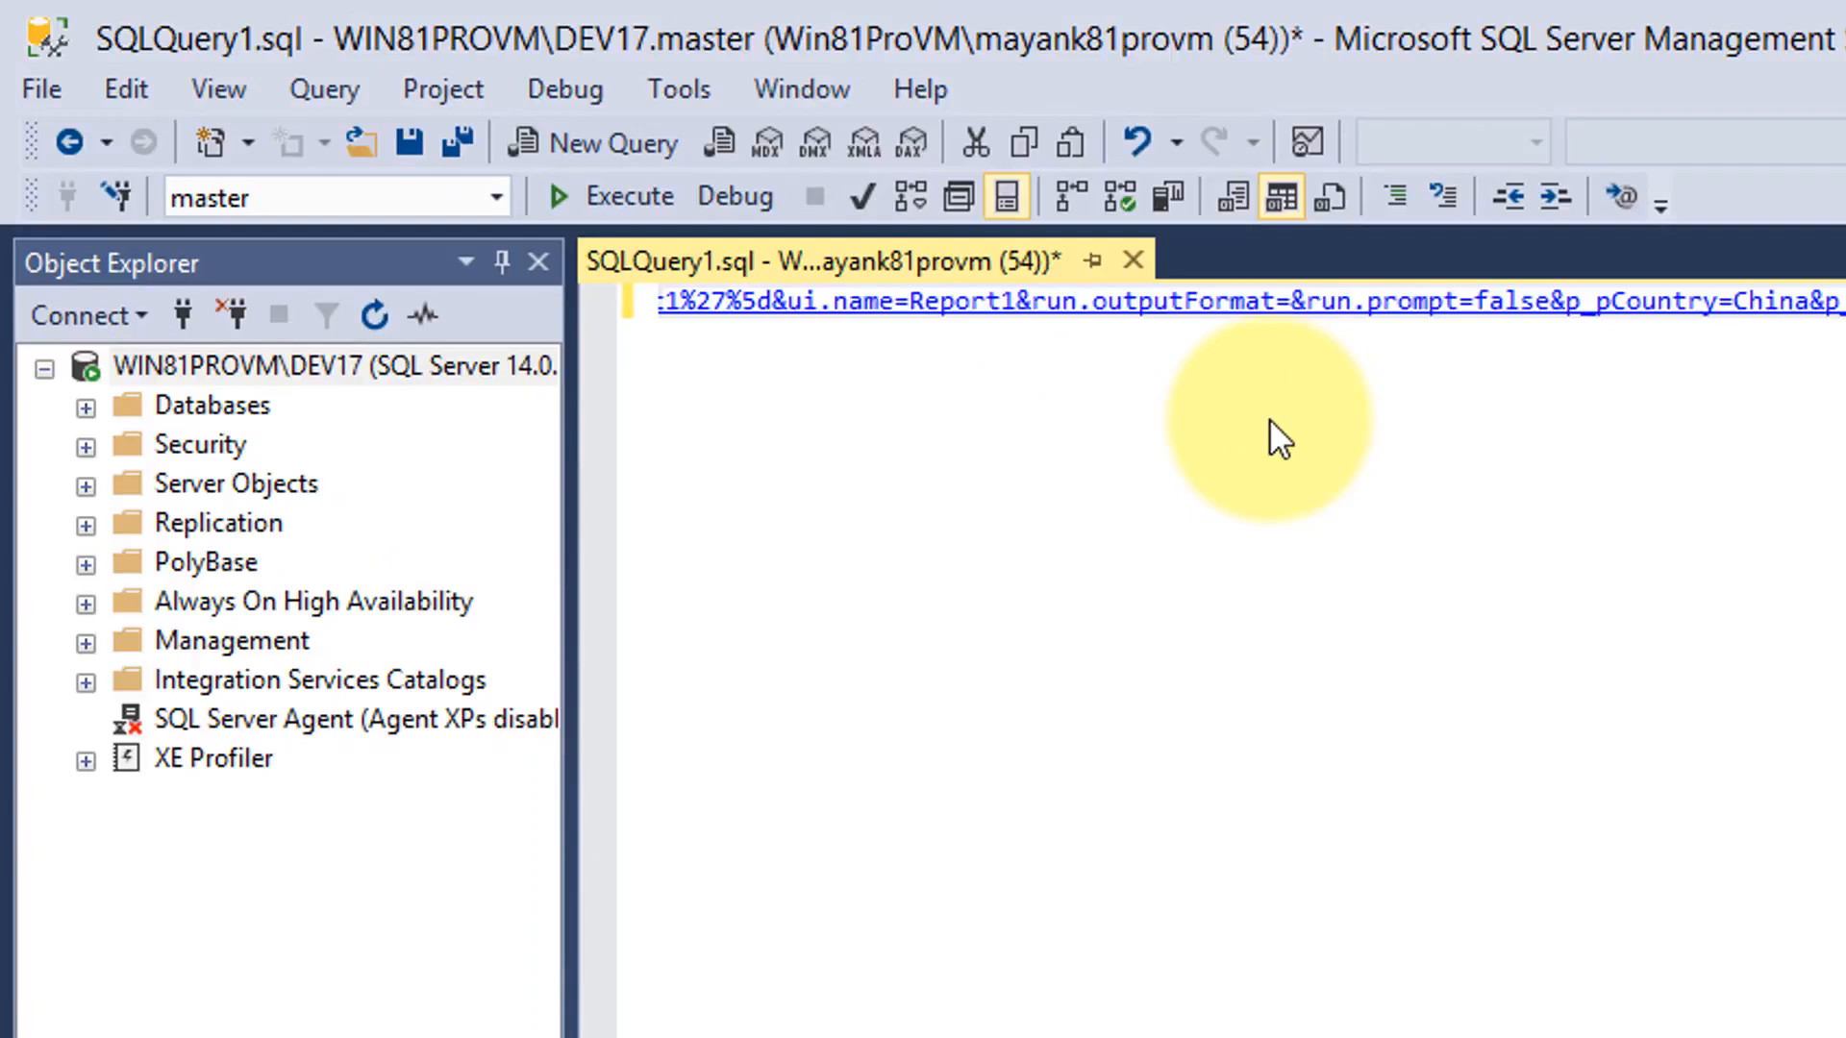
{"action": "key", "text": "shift+Home"}
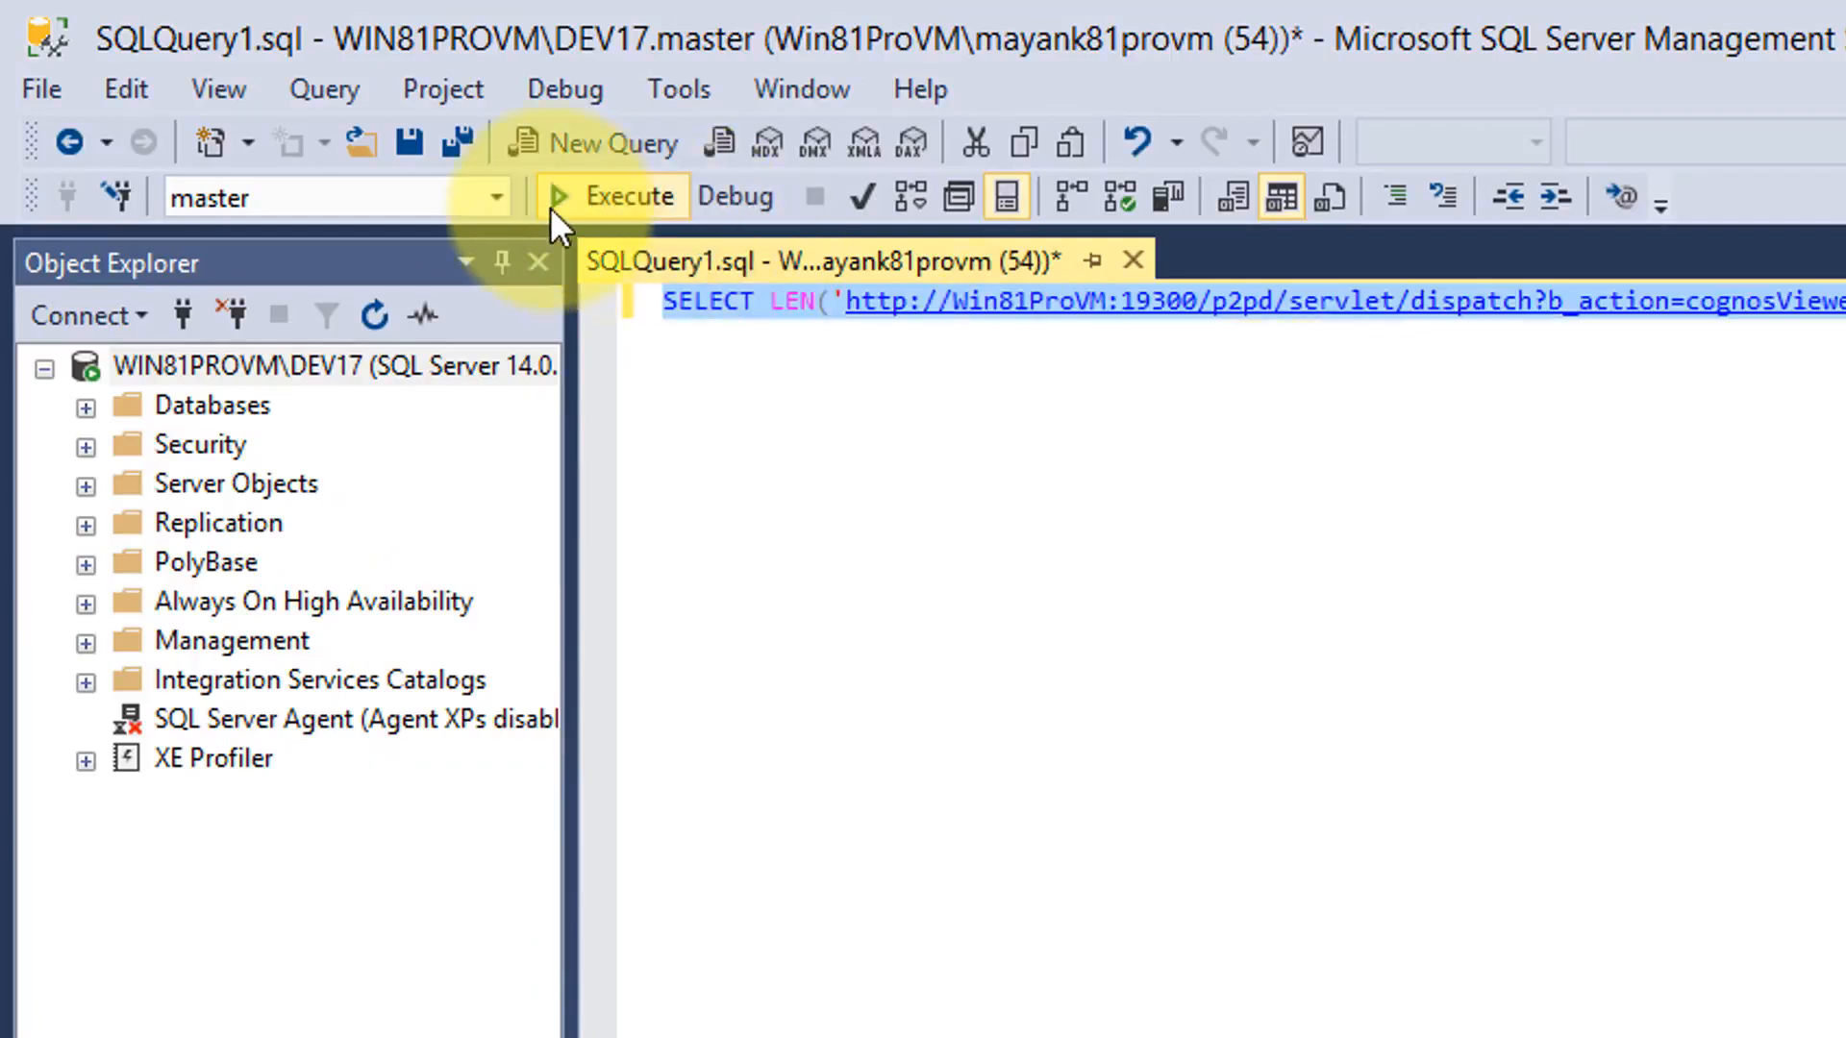
{"action": "left_click", "coordinate": [588, 204]}
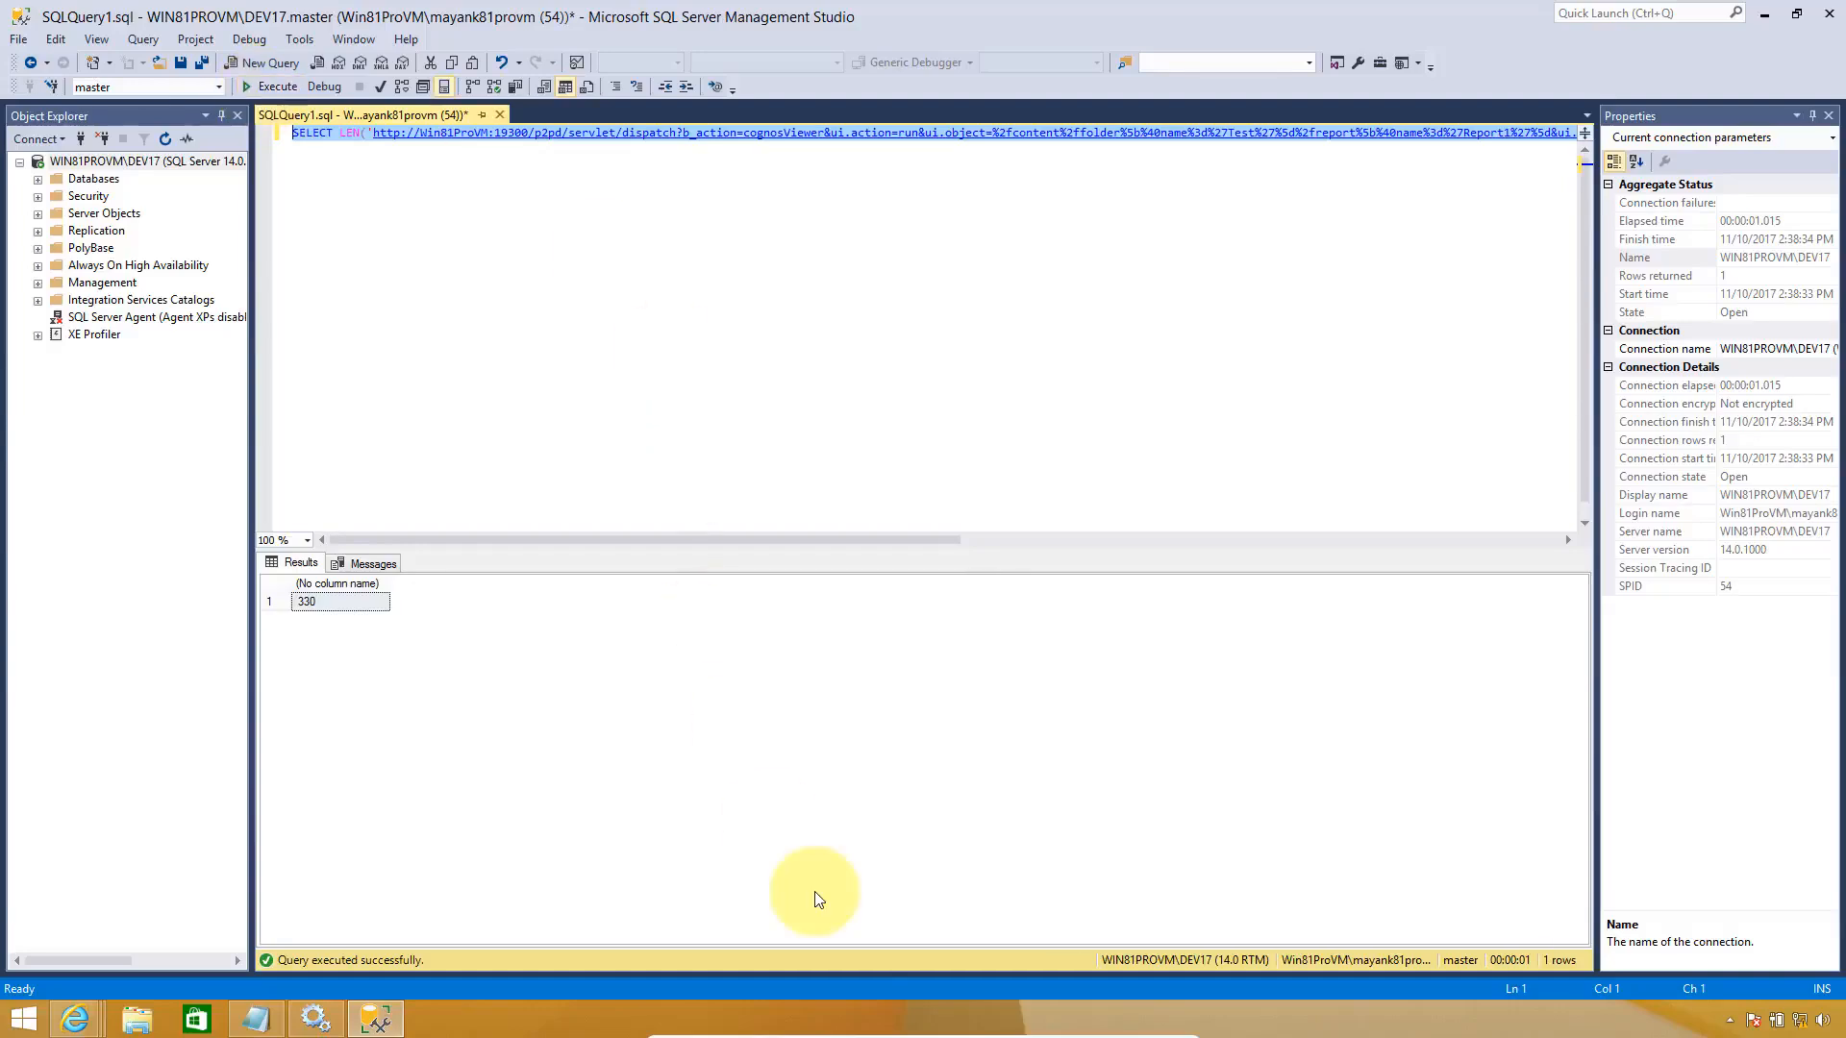
- Switch to the web search results and read the answers on a URL's character count and maximum length
{"action": "mouse_move", "coordinate": [1065, 1034]}
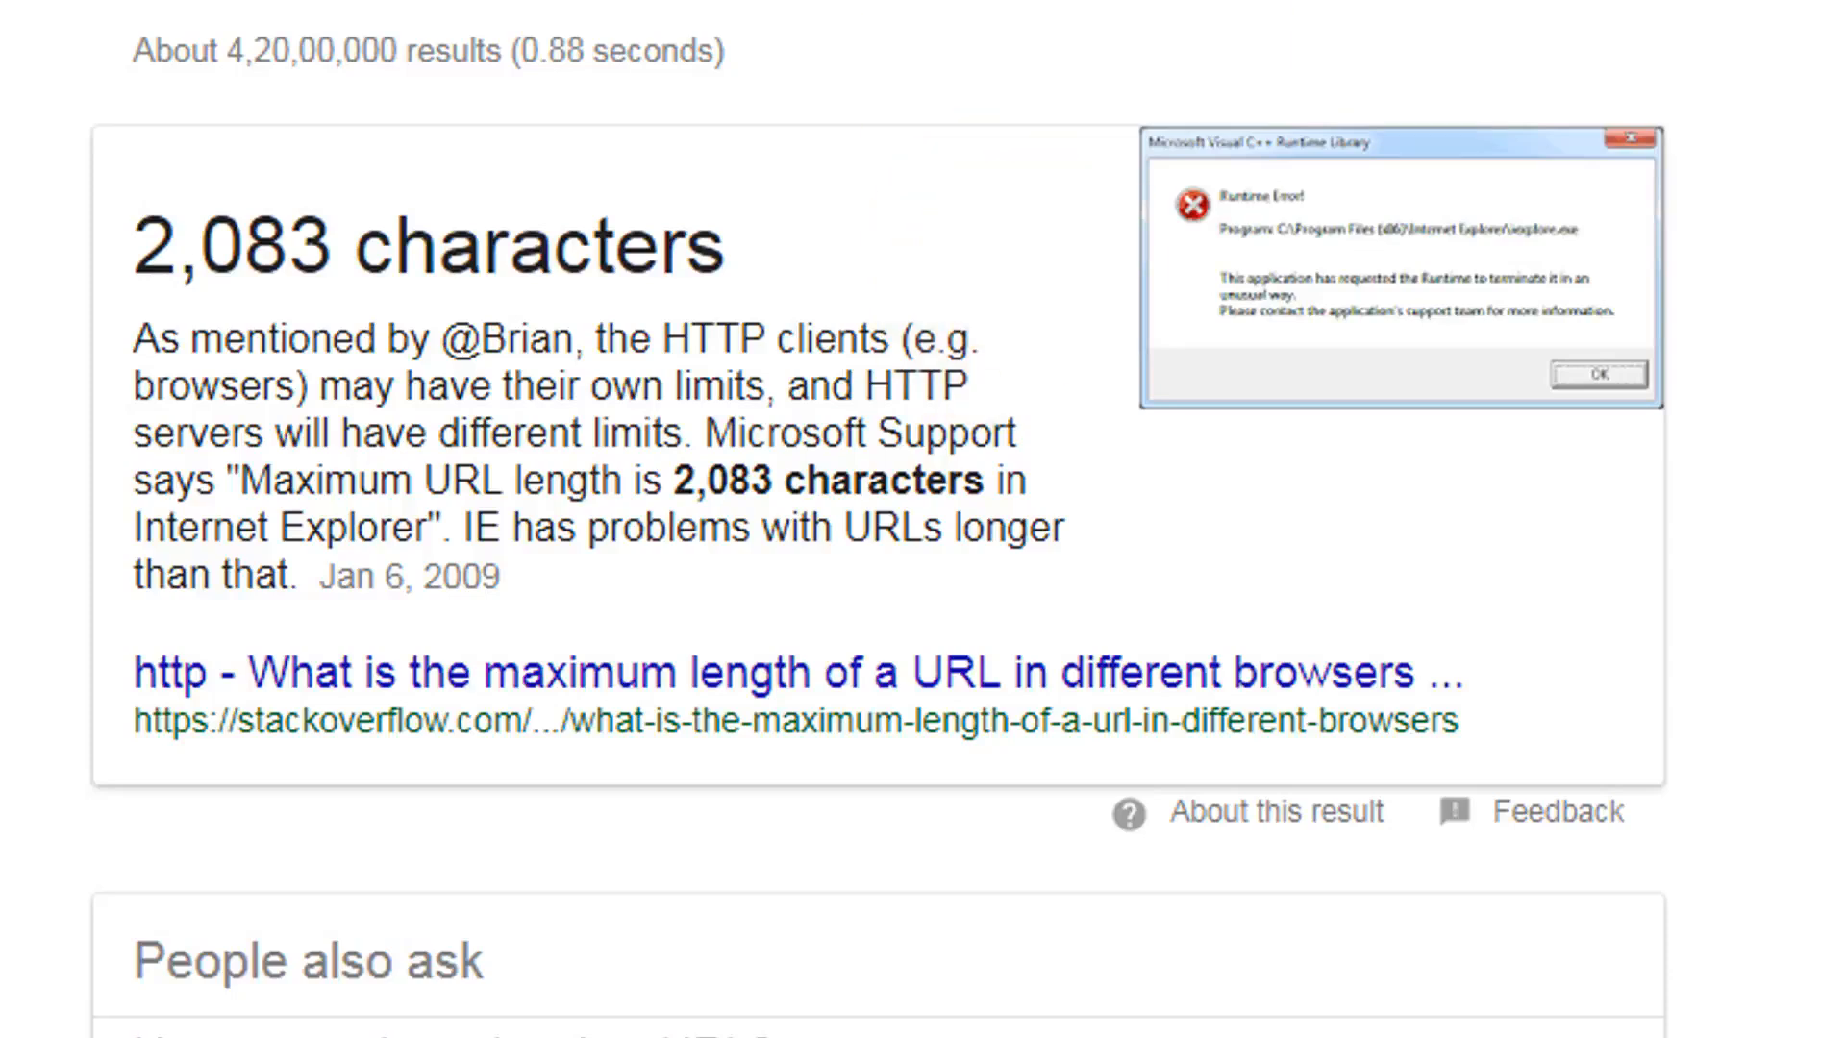
{"action": "left_click", "coordinate": [236, 577]}
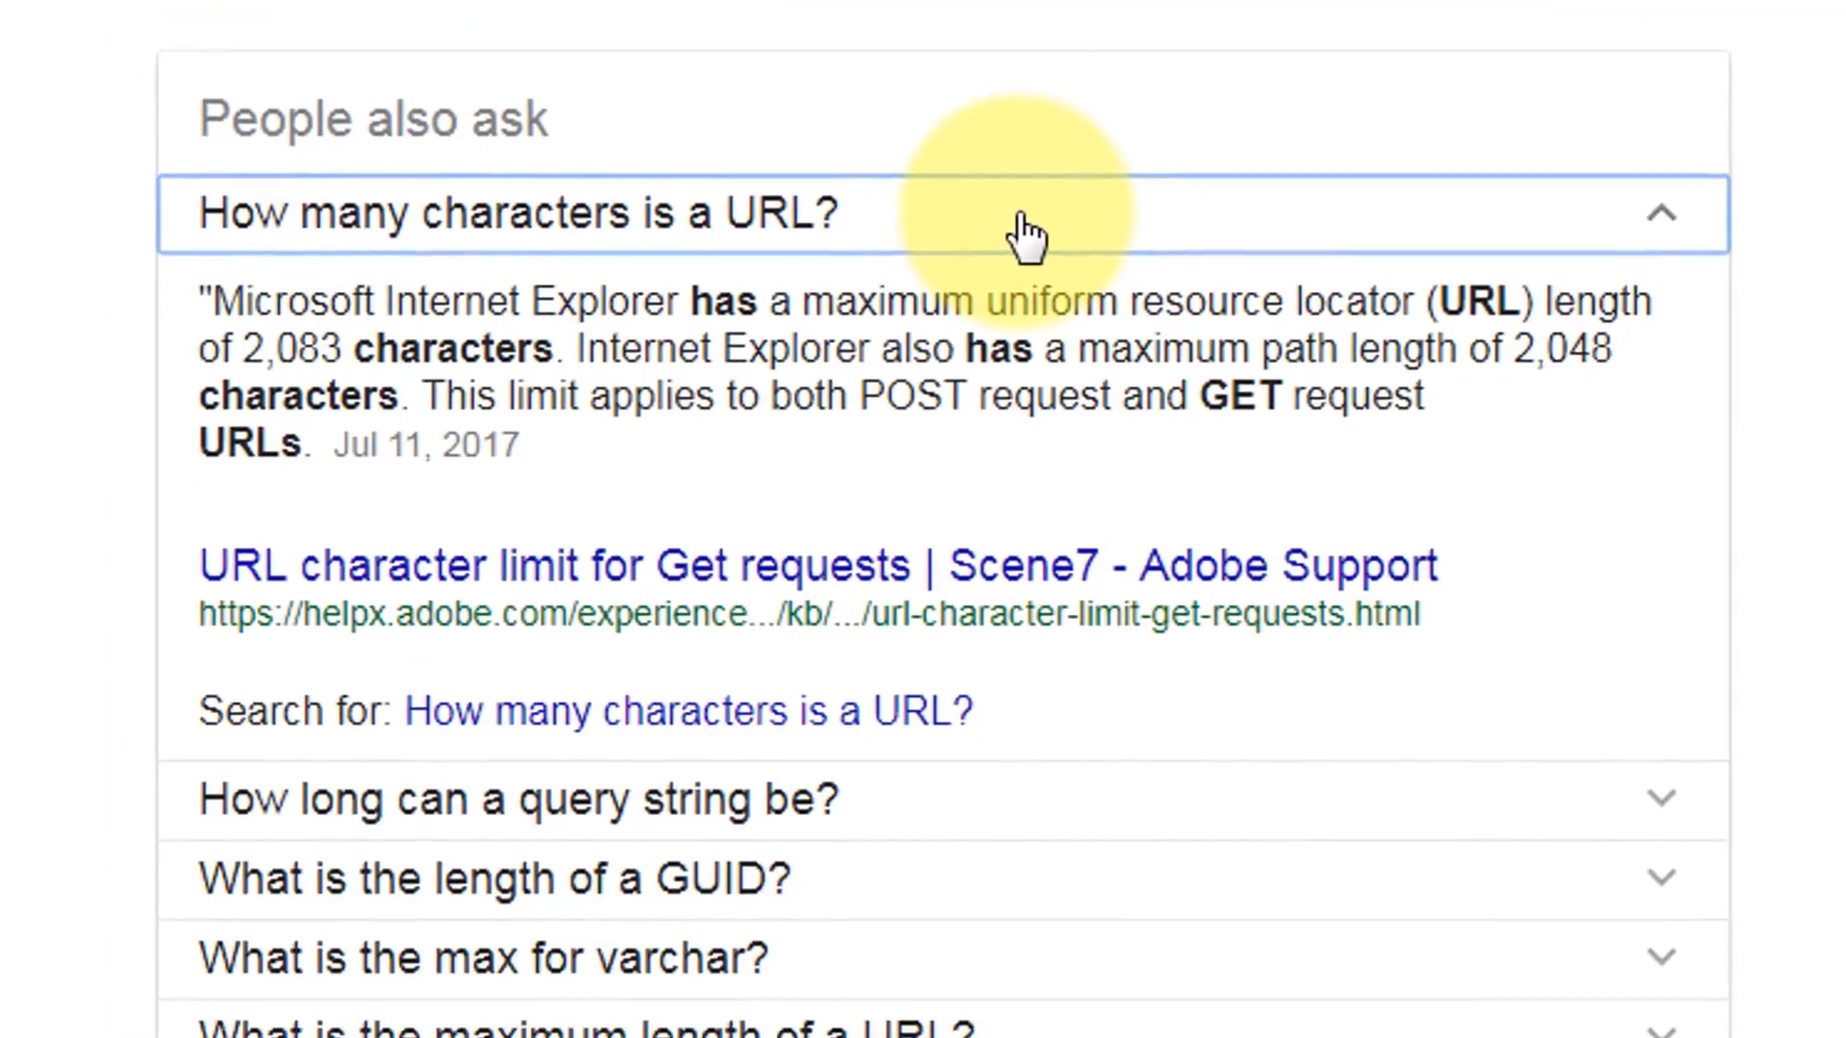
{"action": "left_click", "coordinate": [966, 795]}
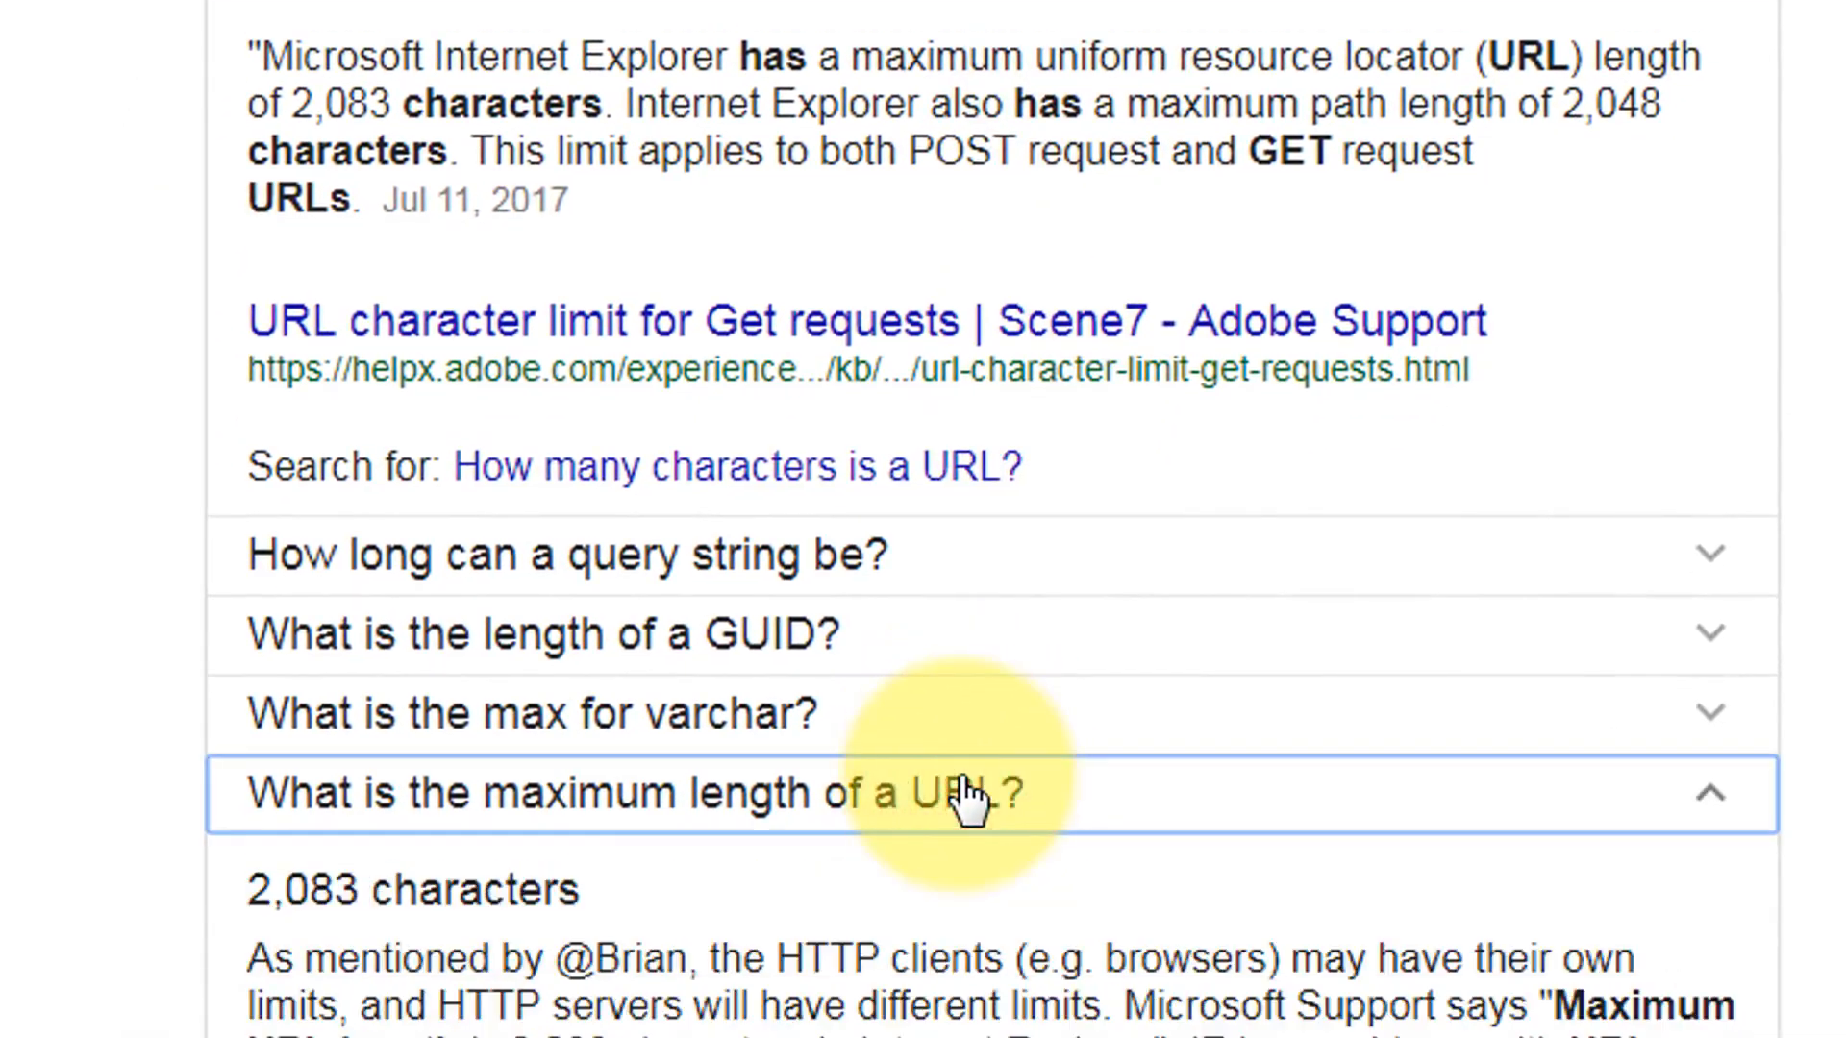
- Switch to Cognos Report Studio, open the report expression of the Report1 HTML item, and show the available functions
{"action": "key", "text": "alt+Tab"}
{"action": "key", "text": "alt+Tab"}
{"action": "key", "text": "alt+Tab"}
{"action": "key", "text": "alt+Tab"}
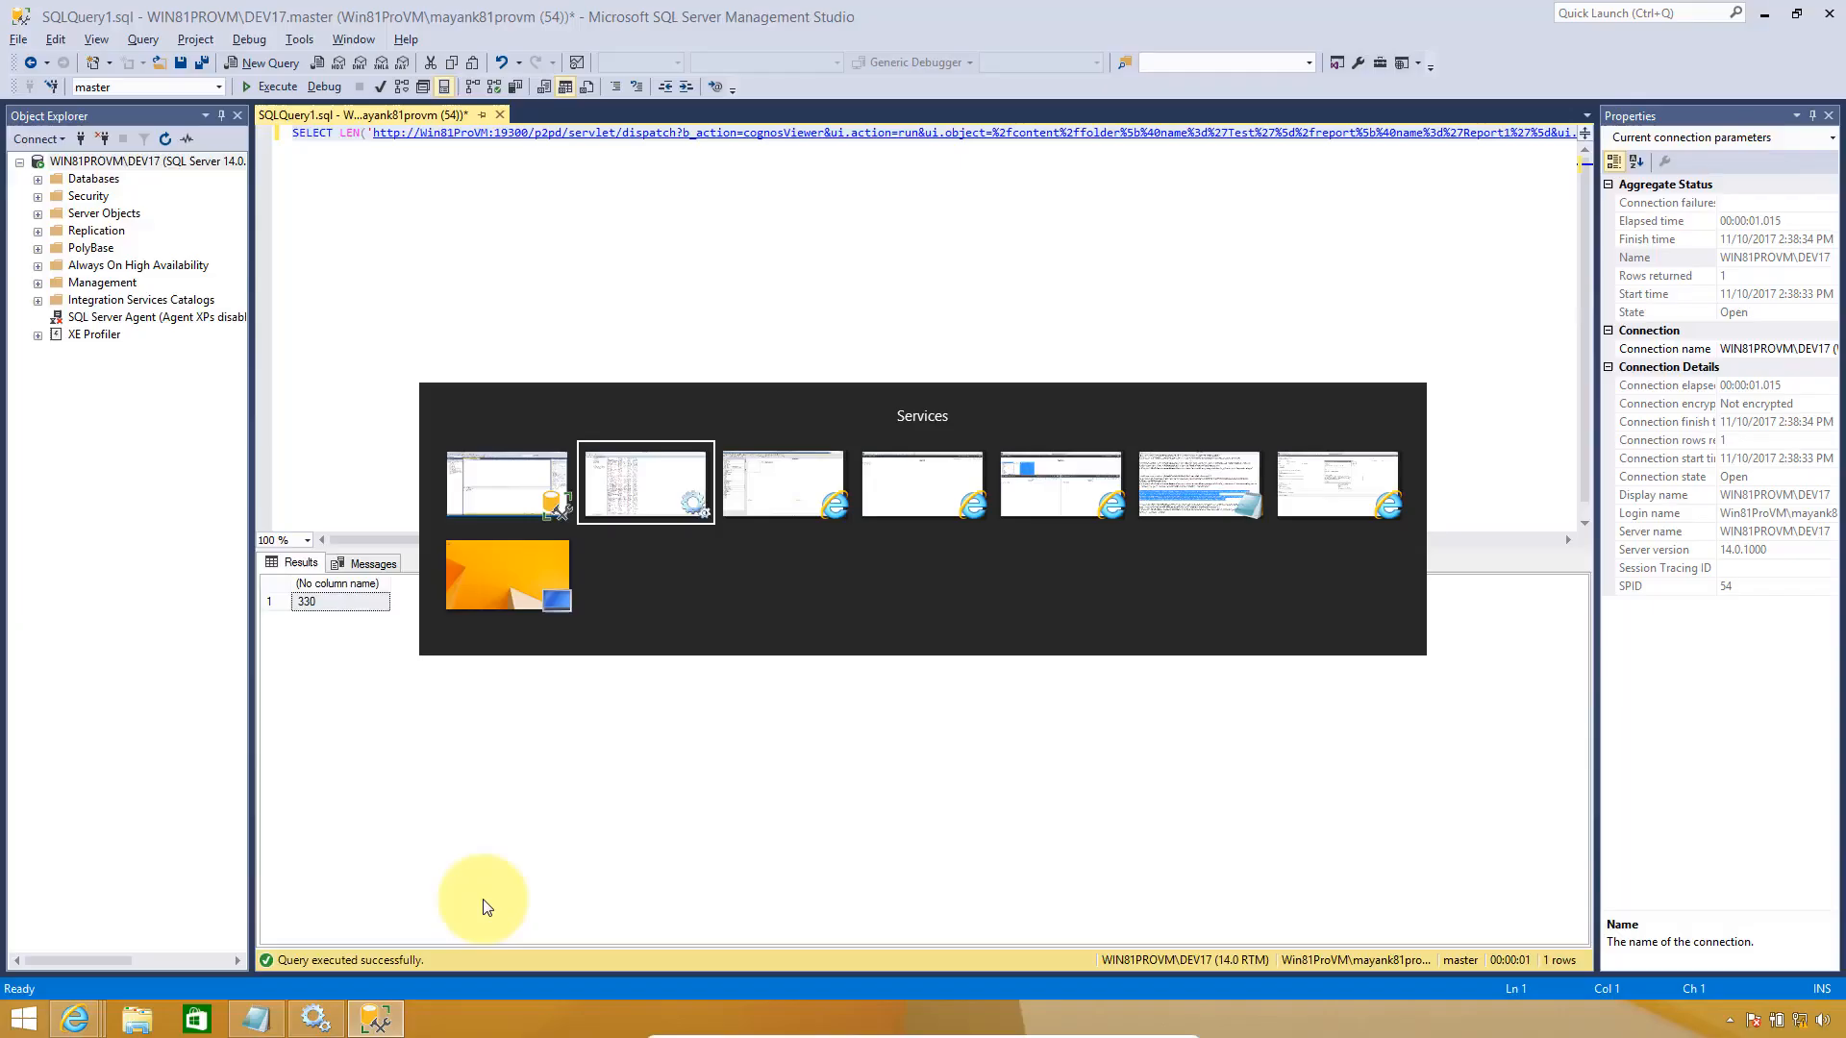
{"action": "key", "text": "alt+Tab"}
{"action": "key", "text": "alt+Tab"}
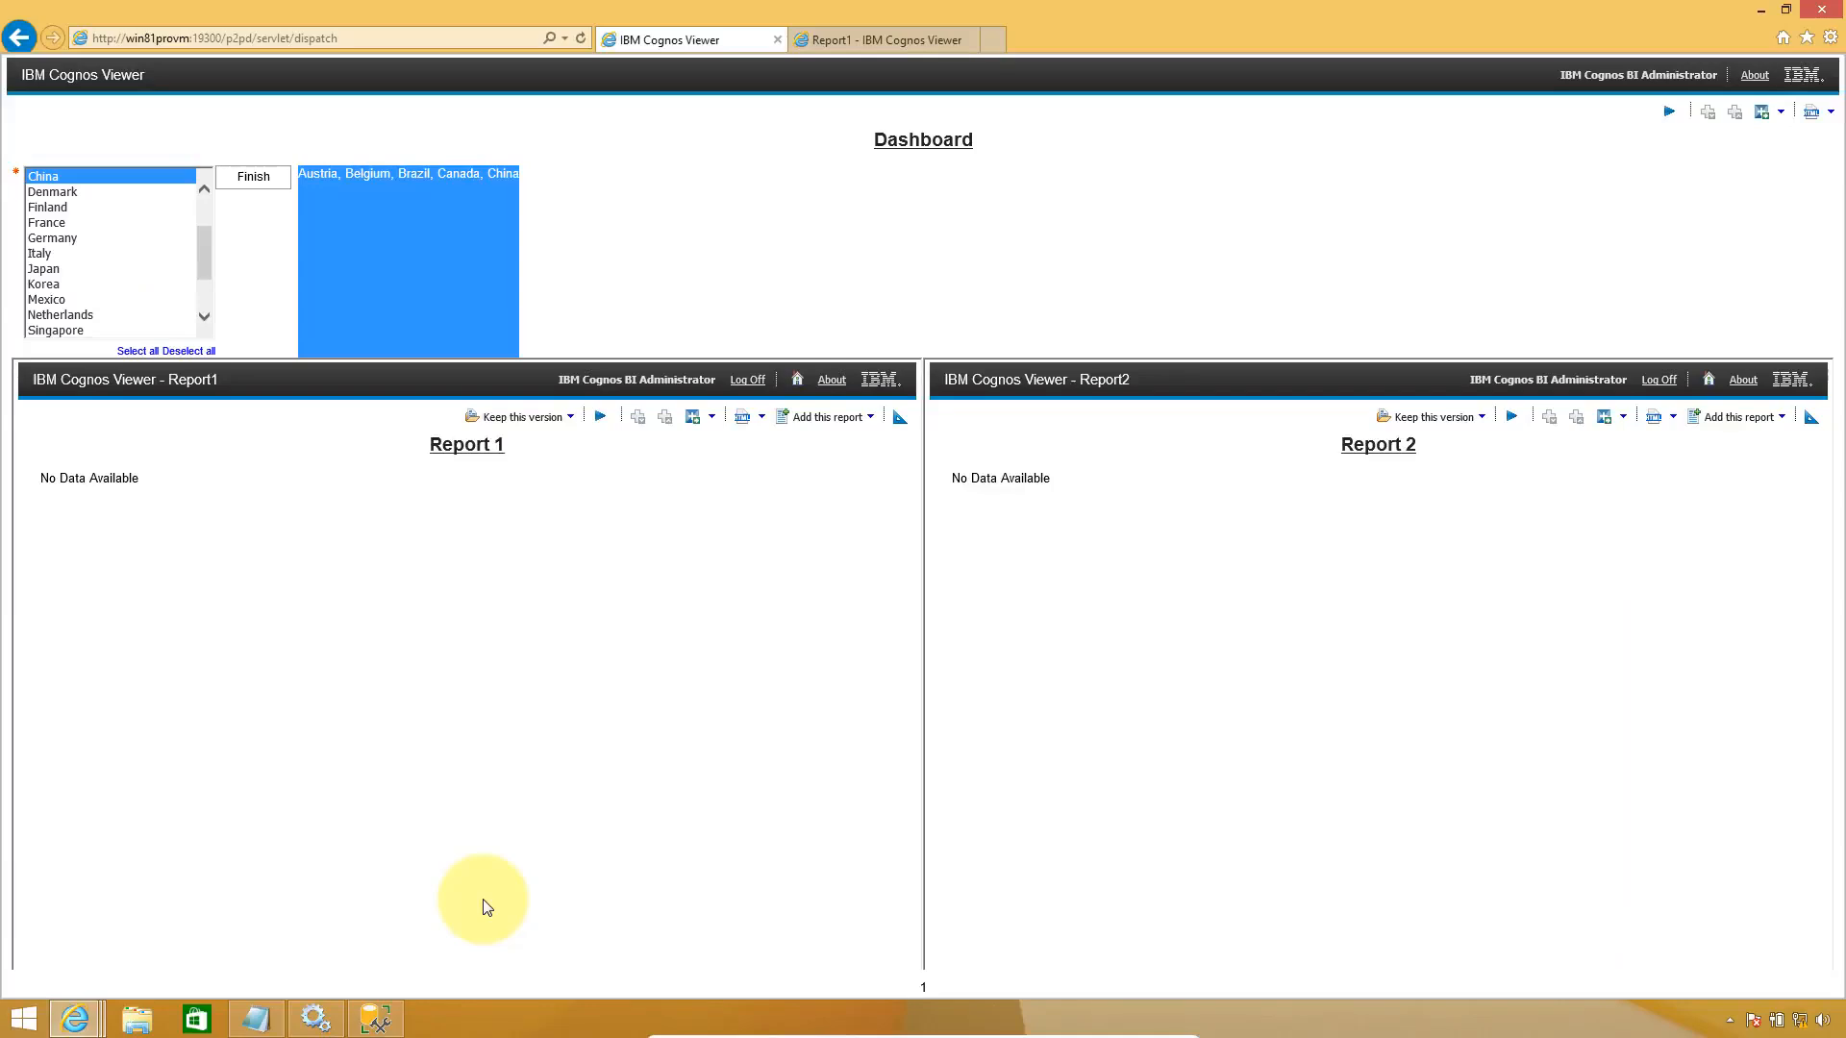
{"action": "key", "text": "alt+Tab"}
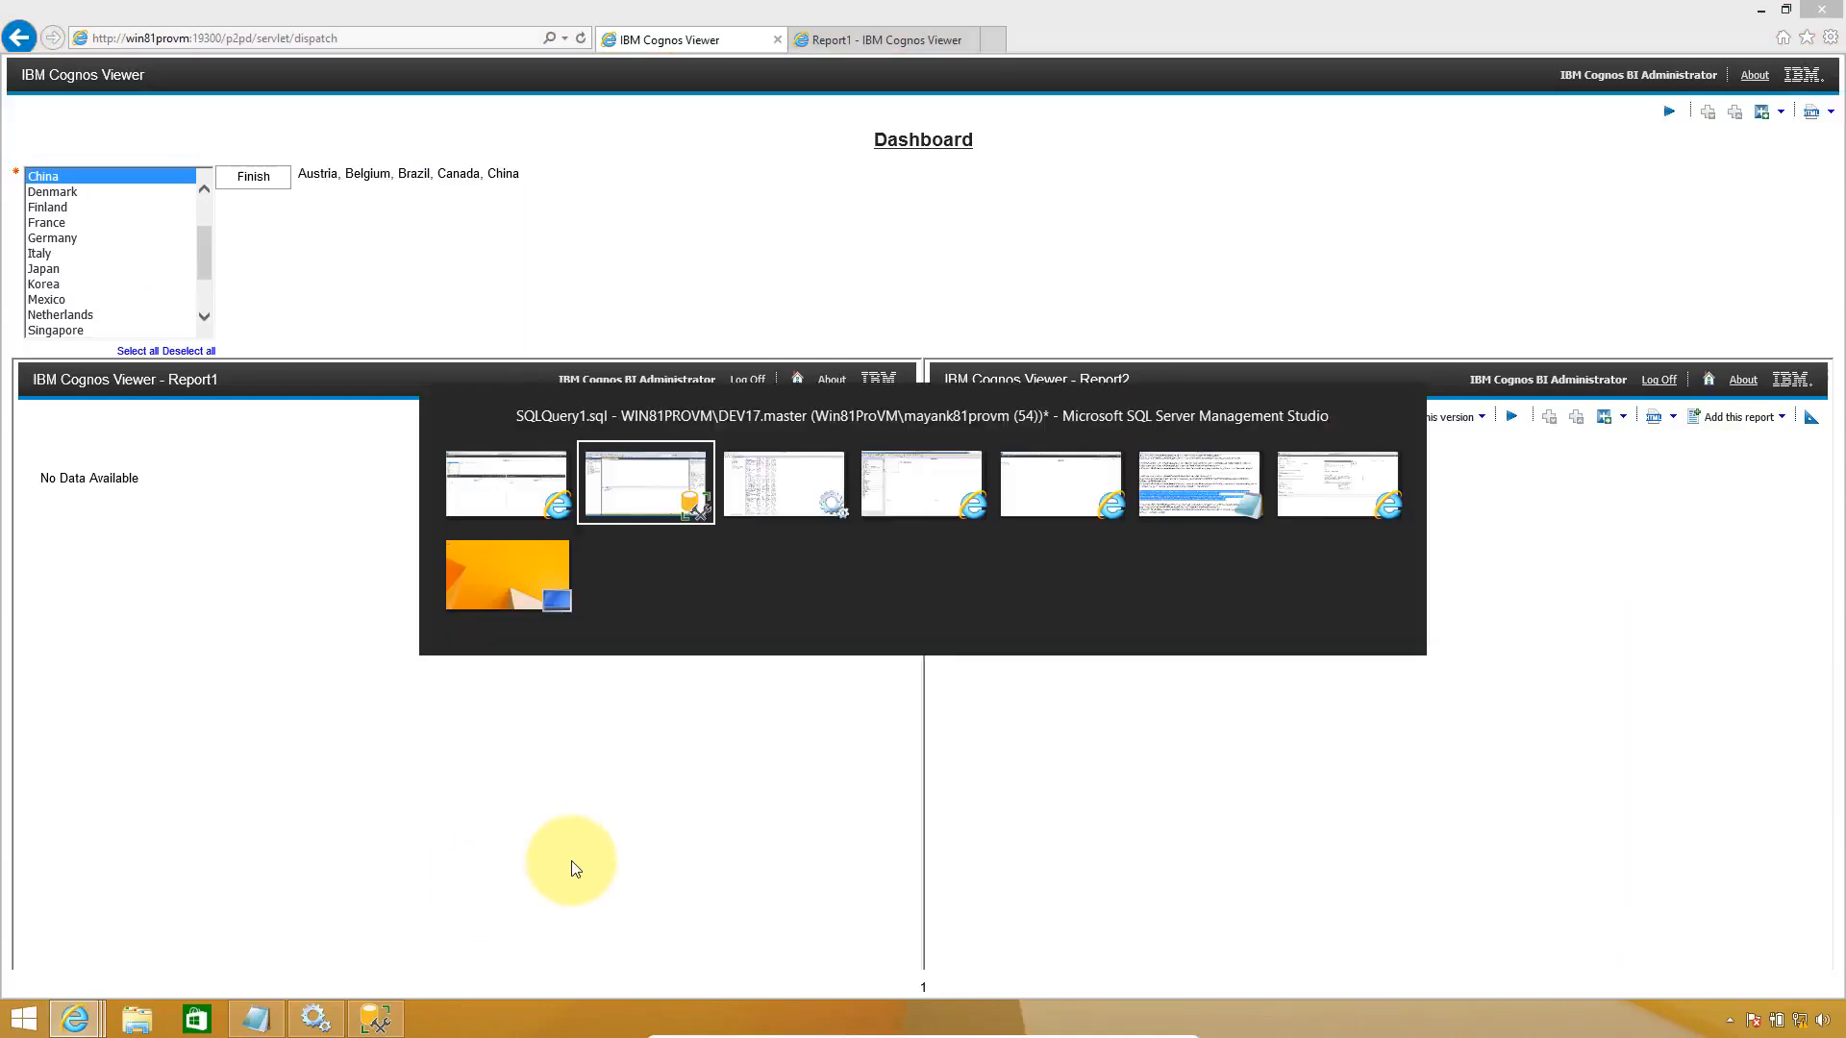
{"action": "key", "text": "alt+Tab"}
{"action": "key", "text": "alt+Tab"}
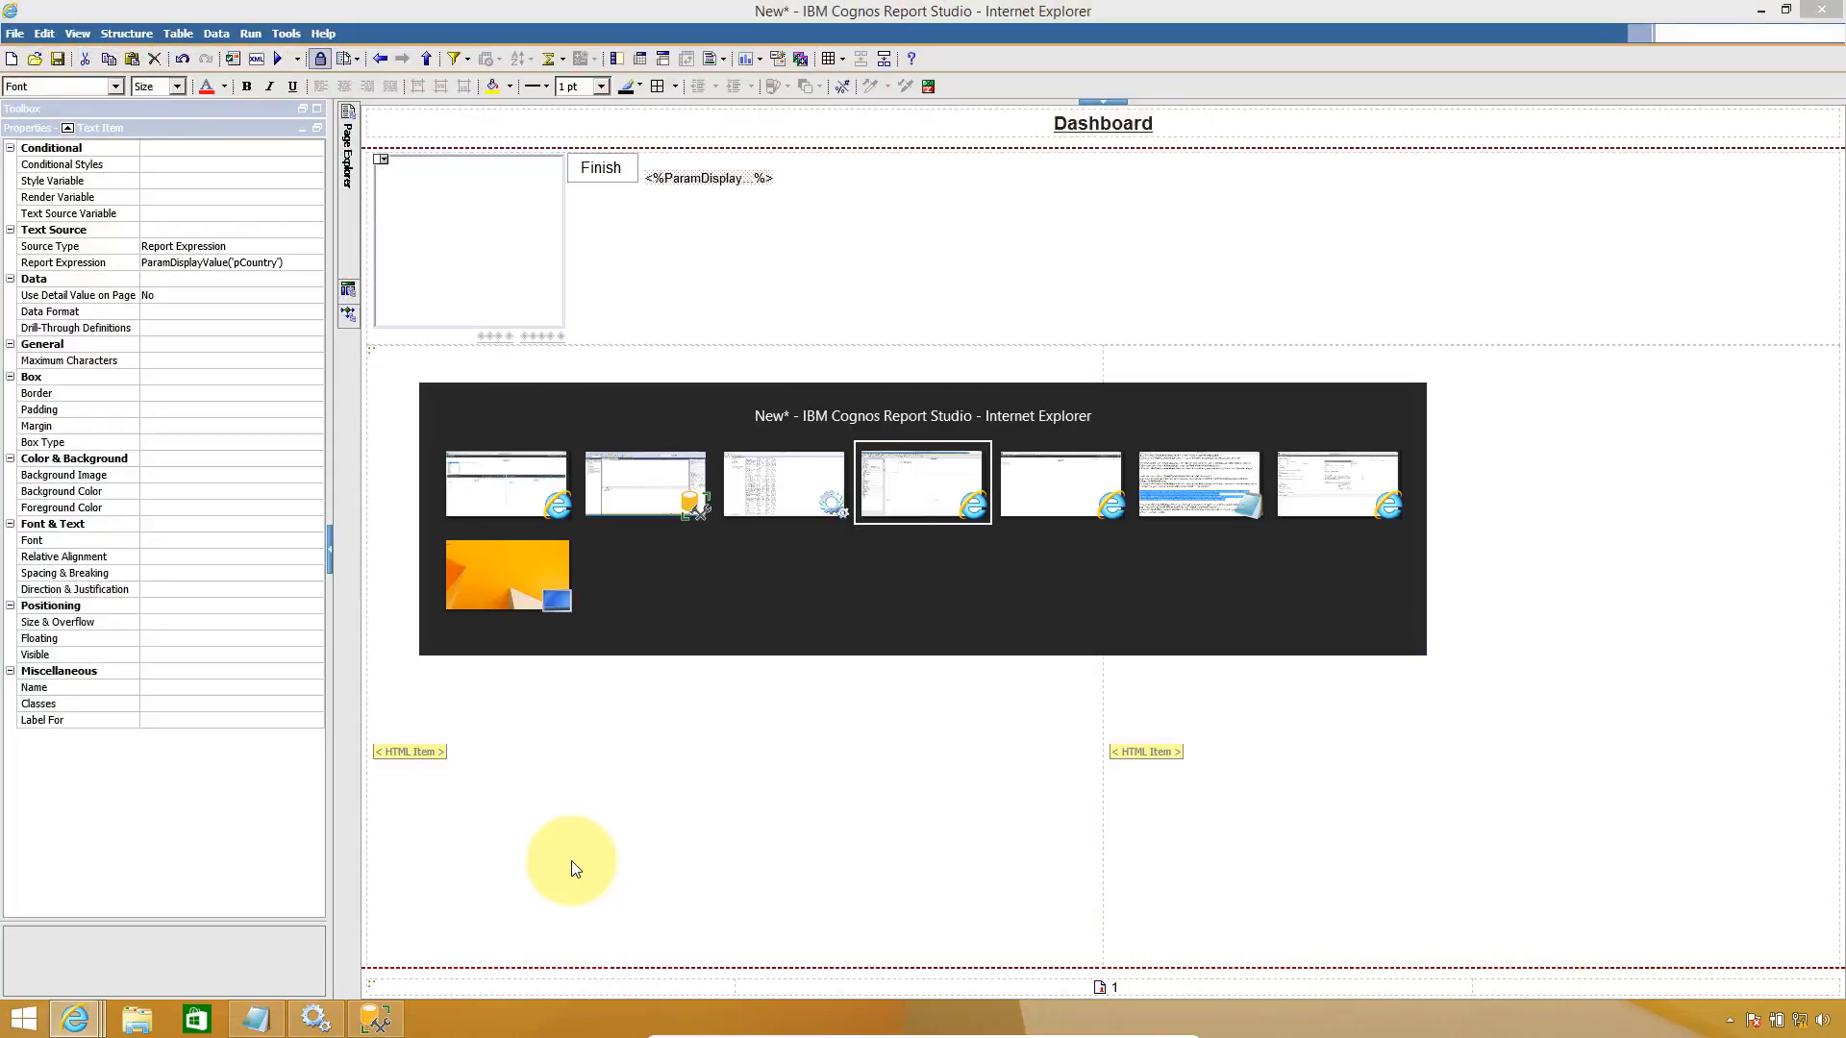
{"action": "double_click", "coordinate": [427, 757]}
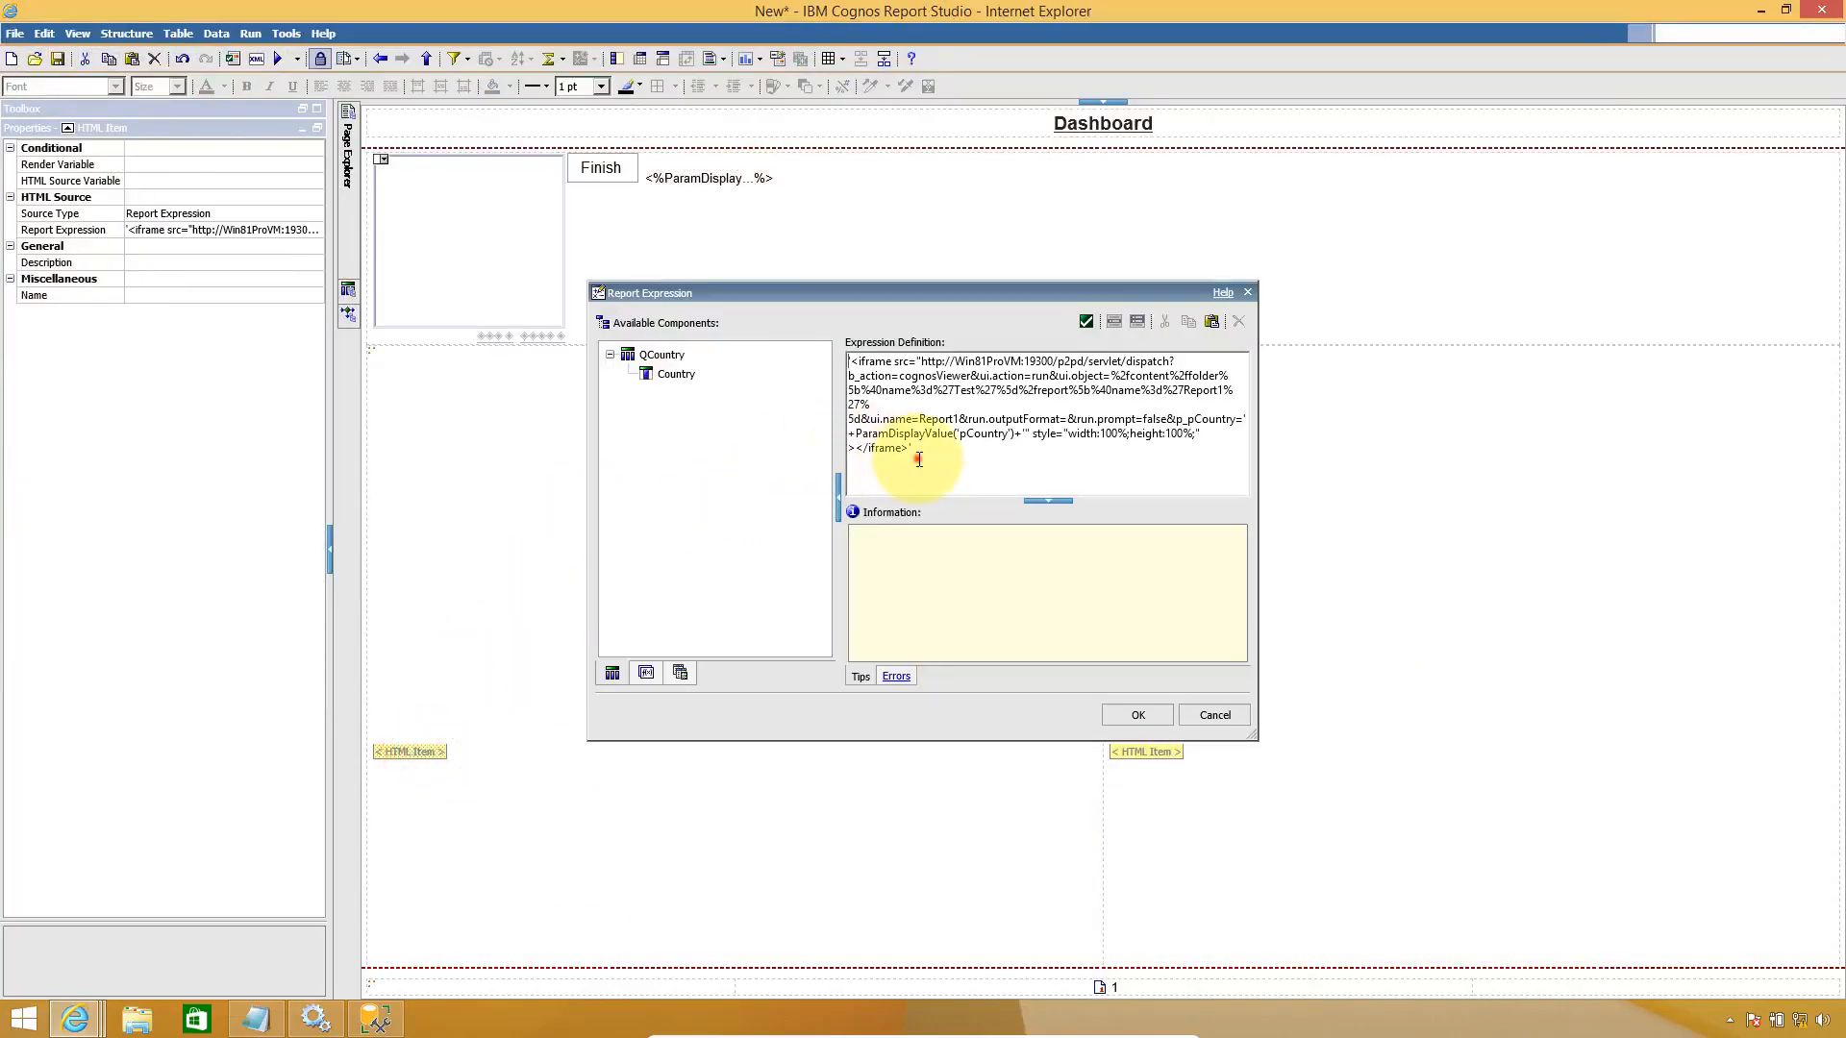
{"action": "left_click", "coordinate": [671, 676]}
{"action": "left_click", "coordinate": [651, 677]}
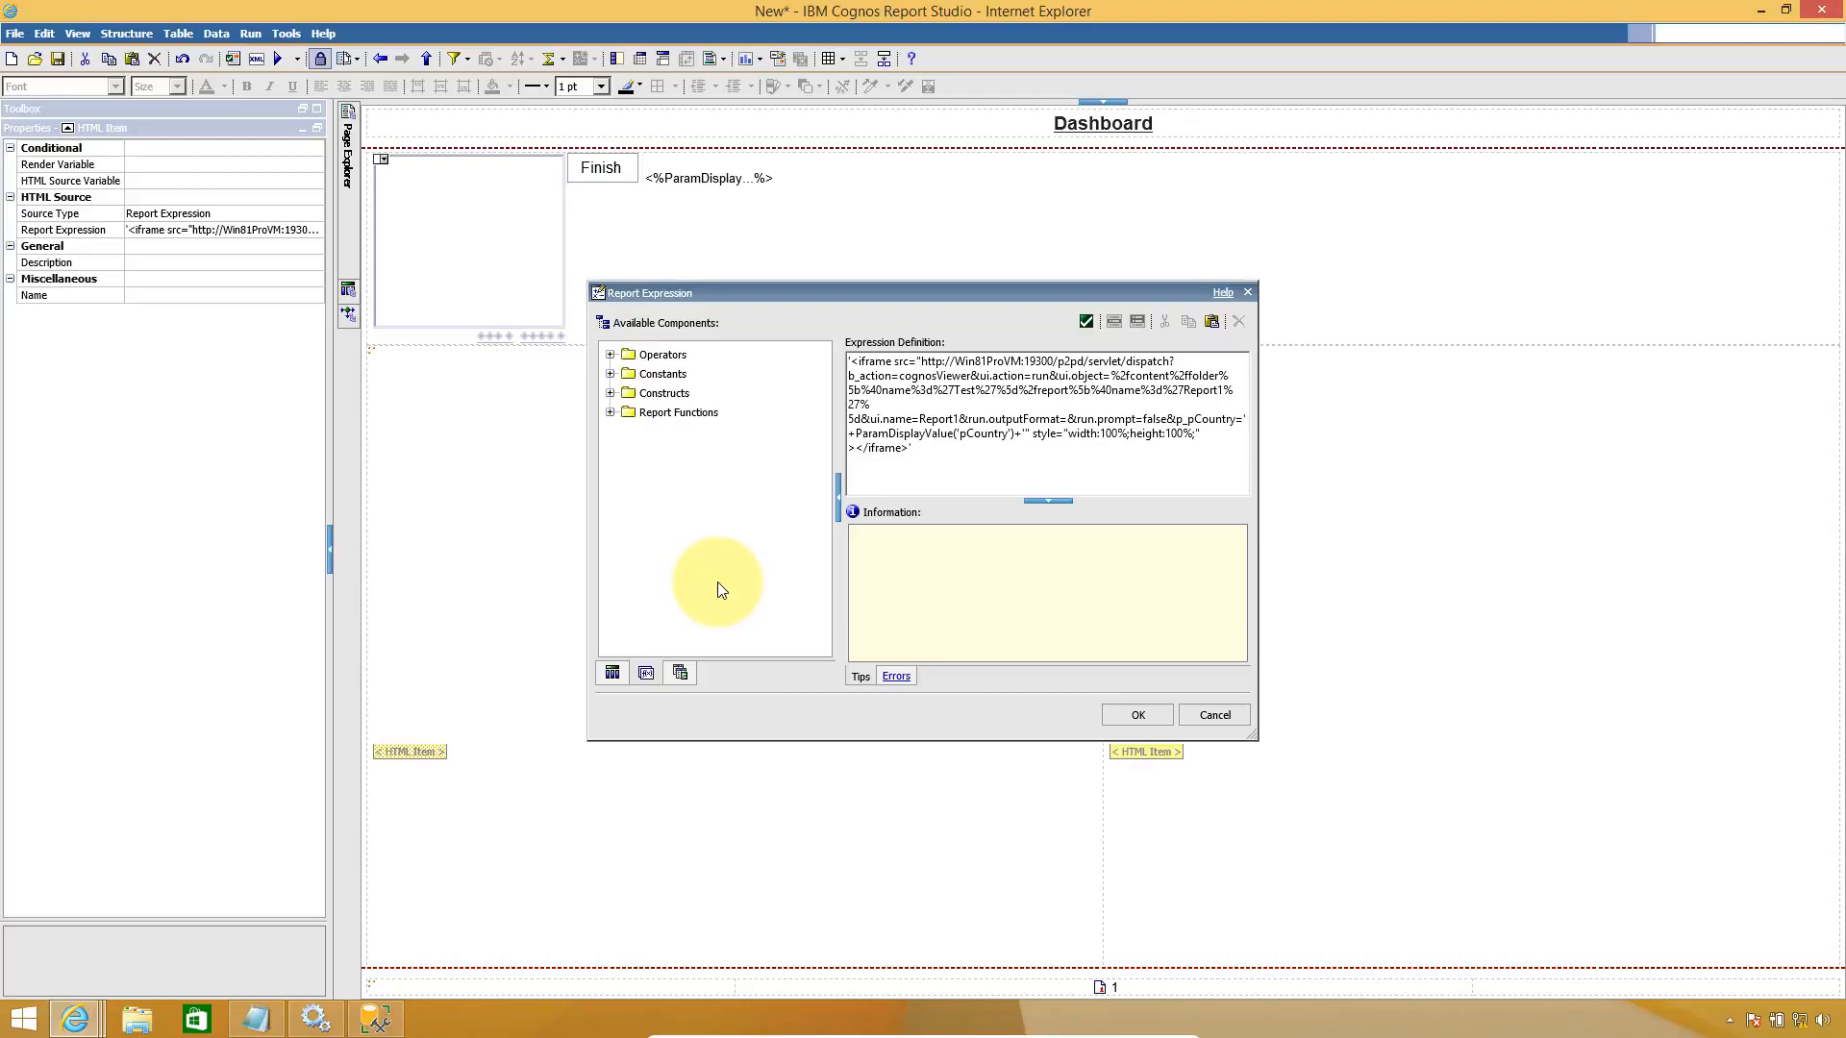
- Switch to Notepad with the multi-country report URLs, leaving the Report Expression dialog open
{"action": "key", "text": "alt+Tab"}
{"action": "key", "text": "Tab"}
{"action": "key", "text": "Tab"}
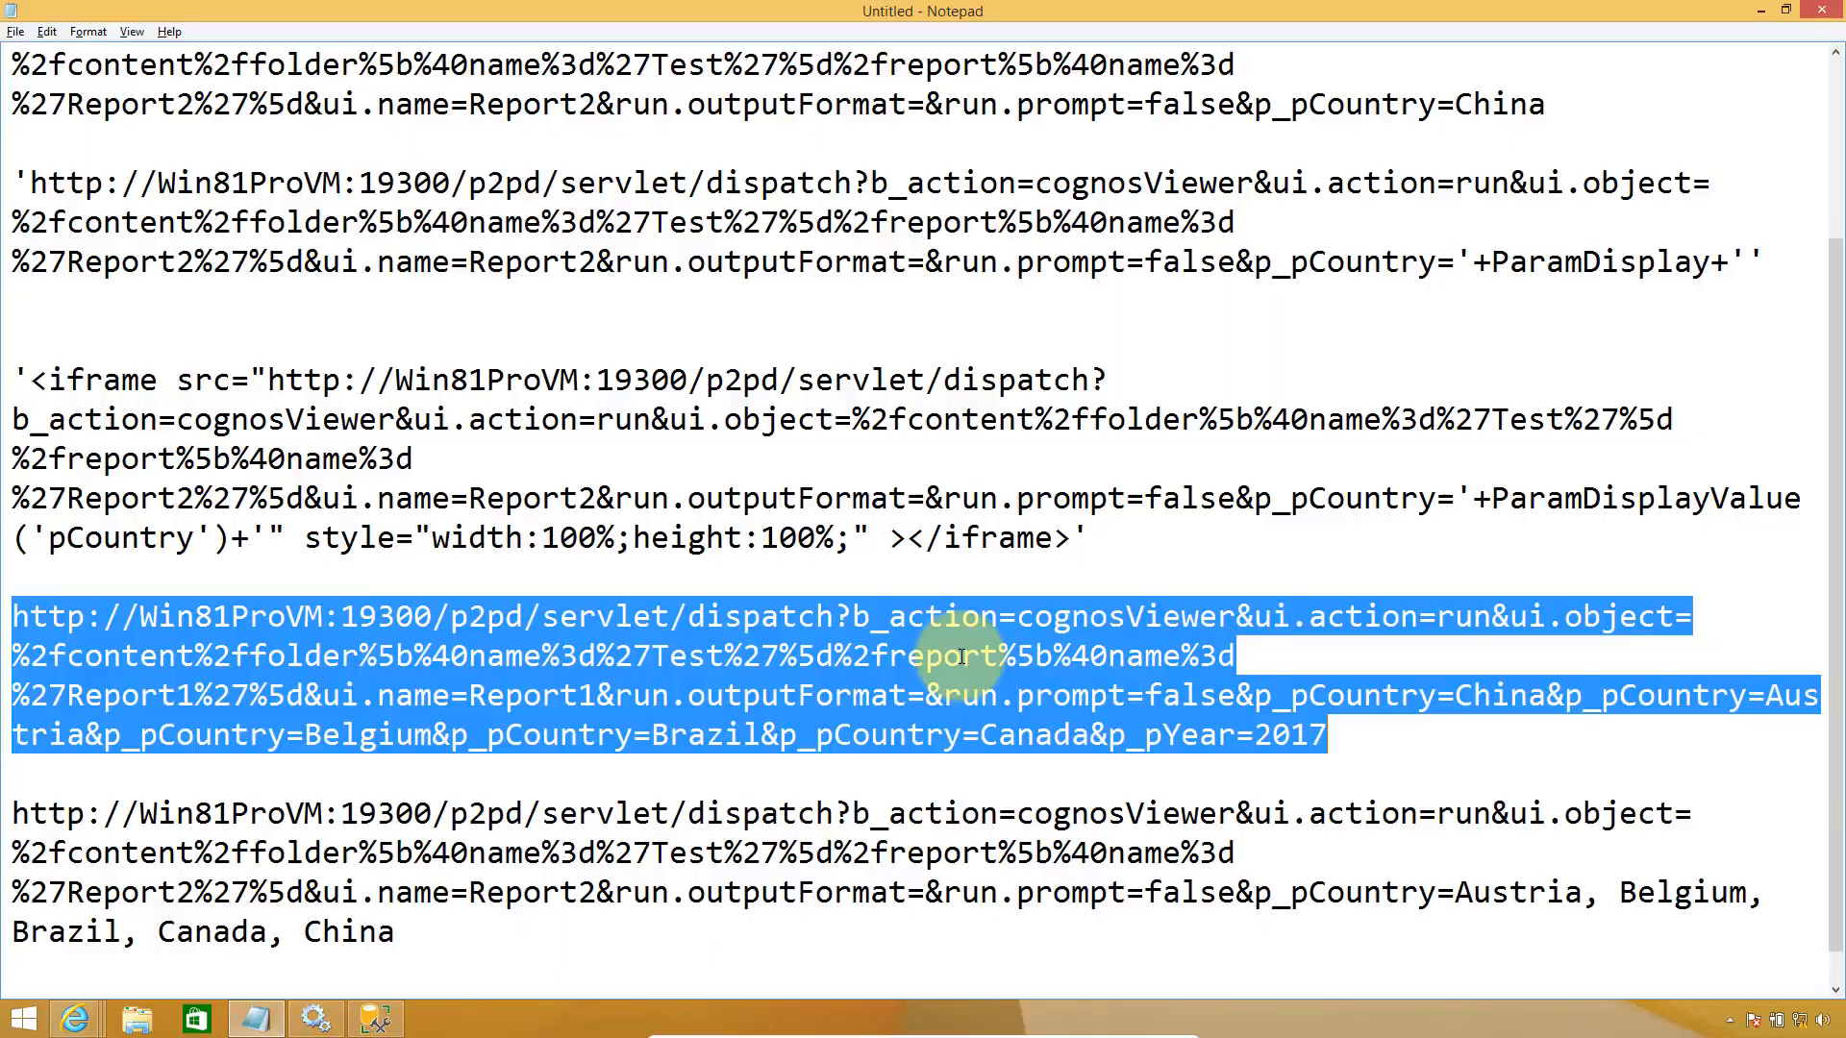